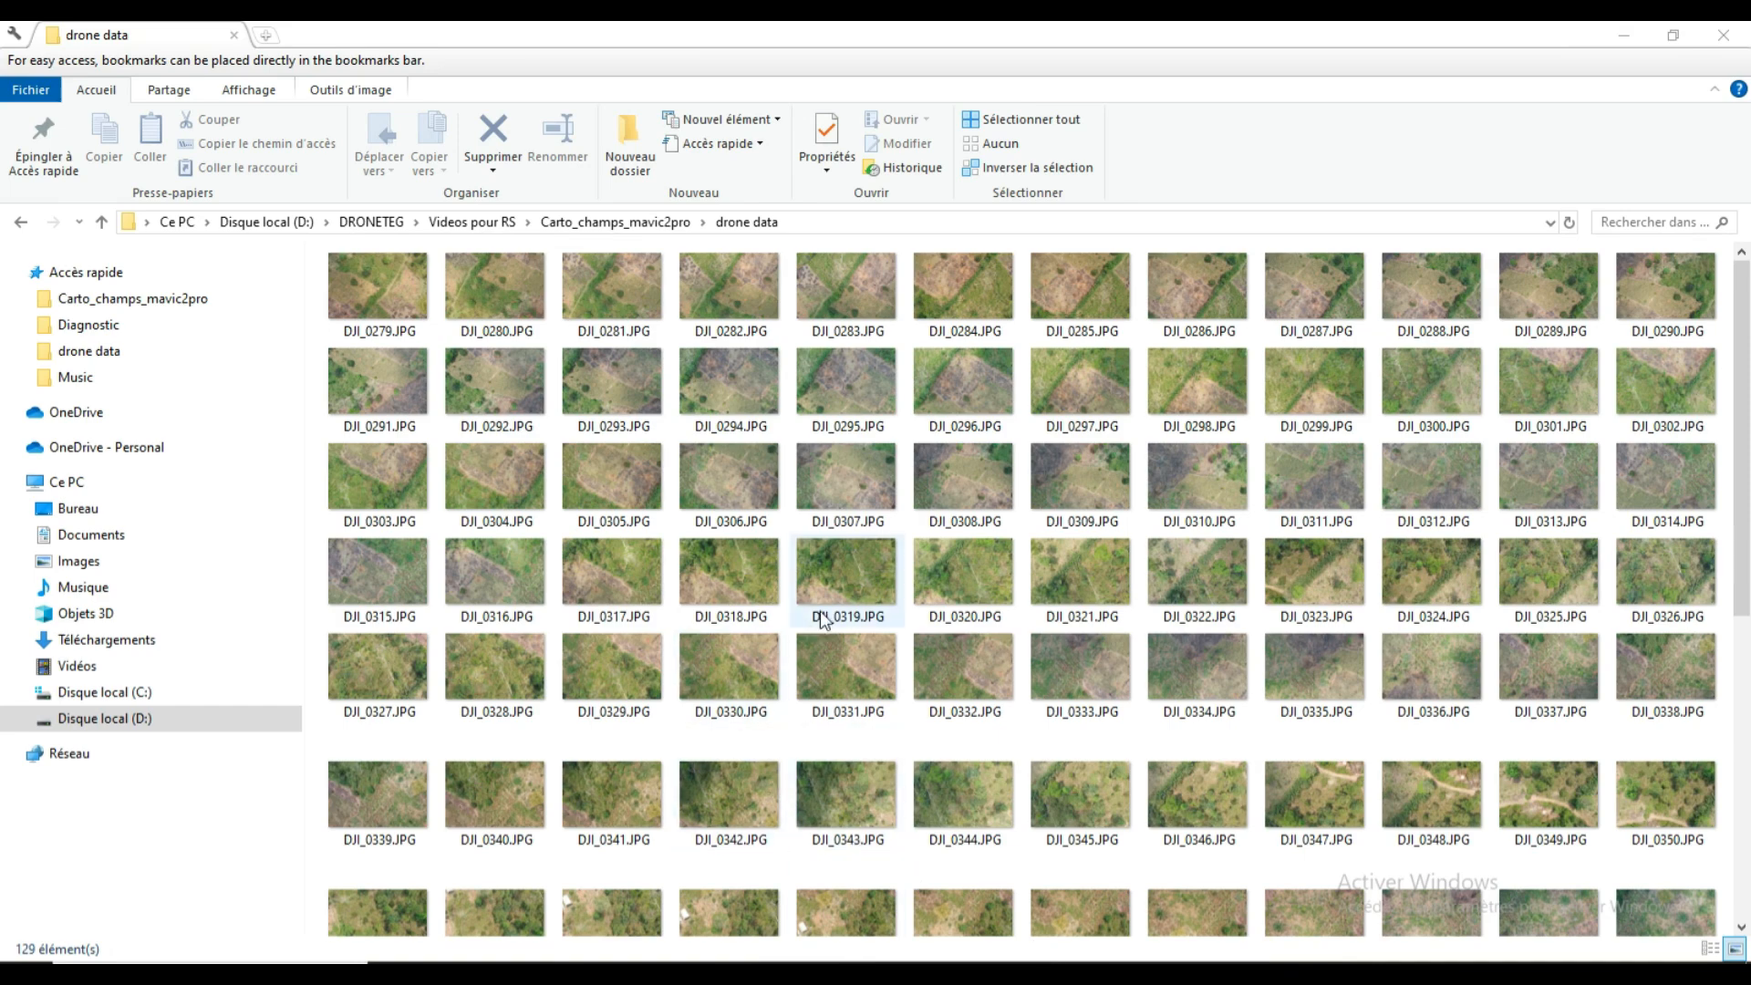
# Look through the drone data folder and select all photos from DJI_0279.JPG to DJI_0401.JPG.
pyautogui.scroll(-6, 826, 603)
pyautogui.scroll(6, 826, 604)
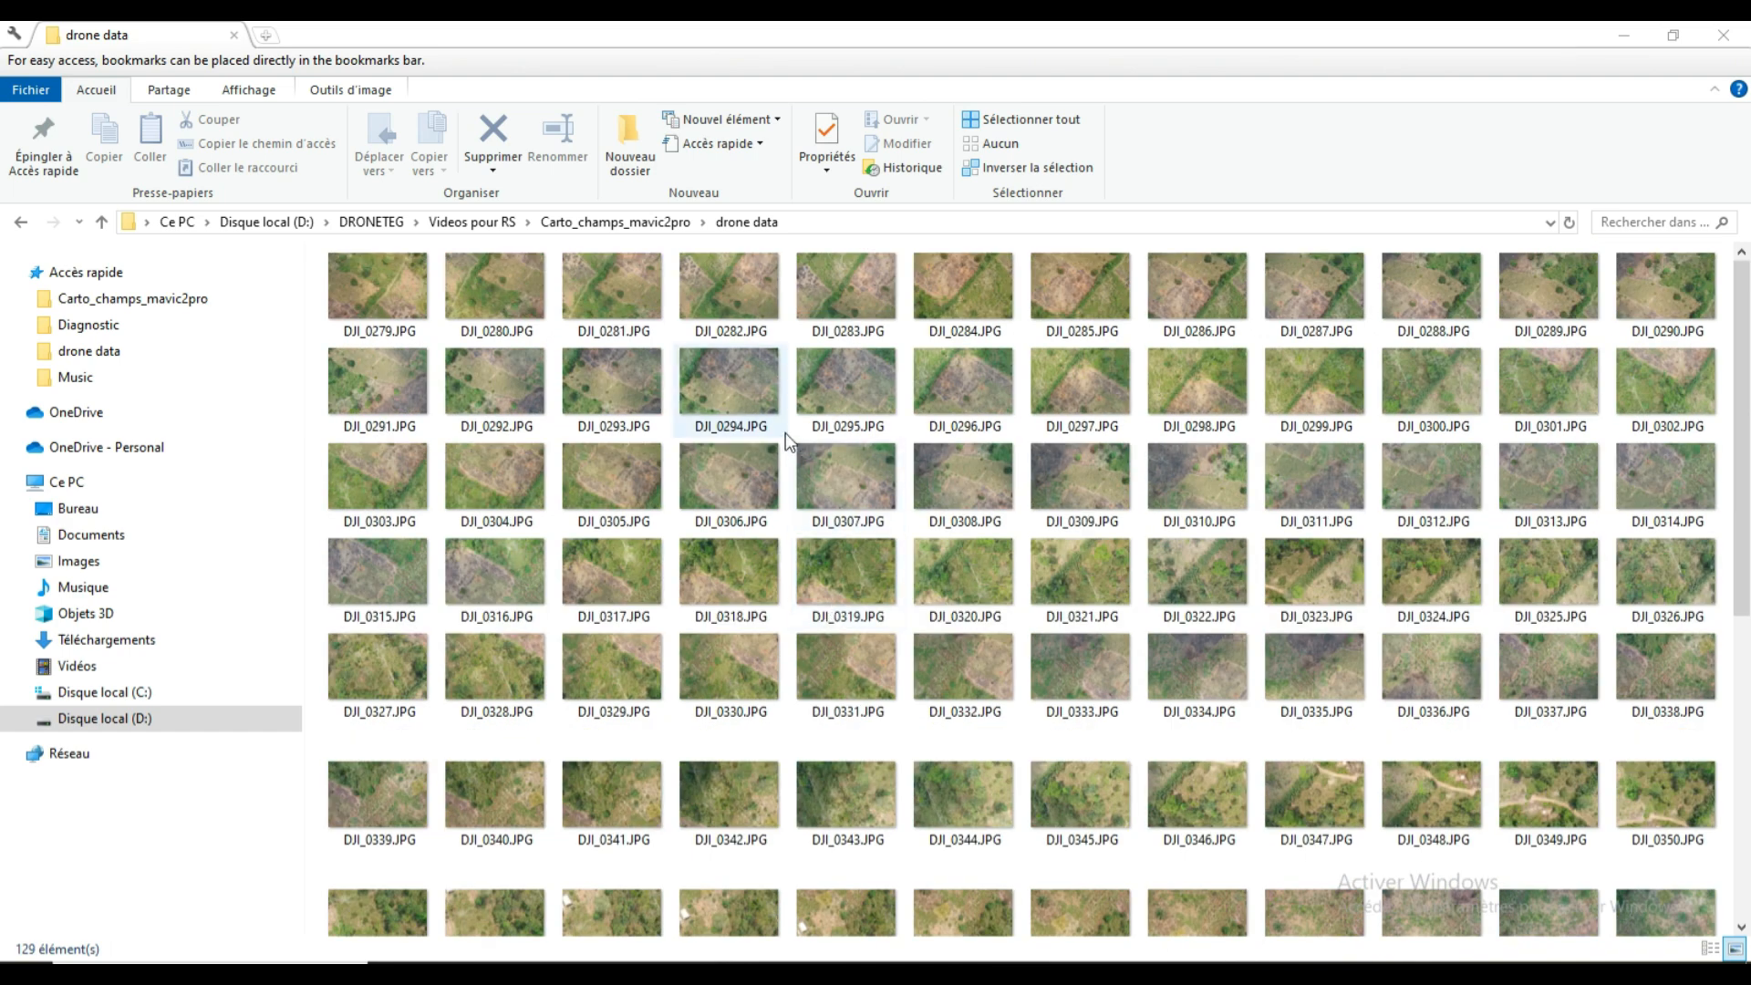
pyautogui.scroll(-5, 785, 433)
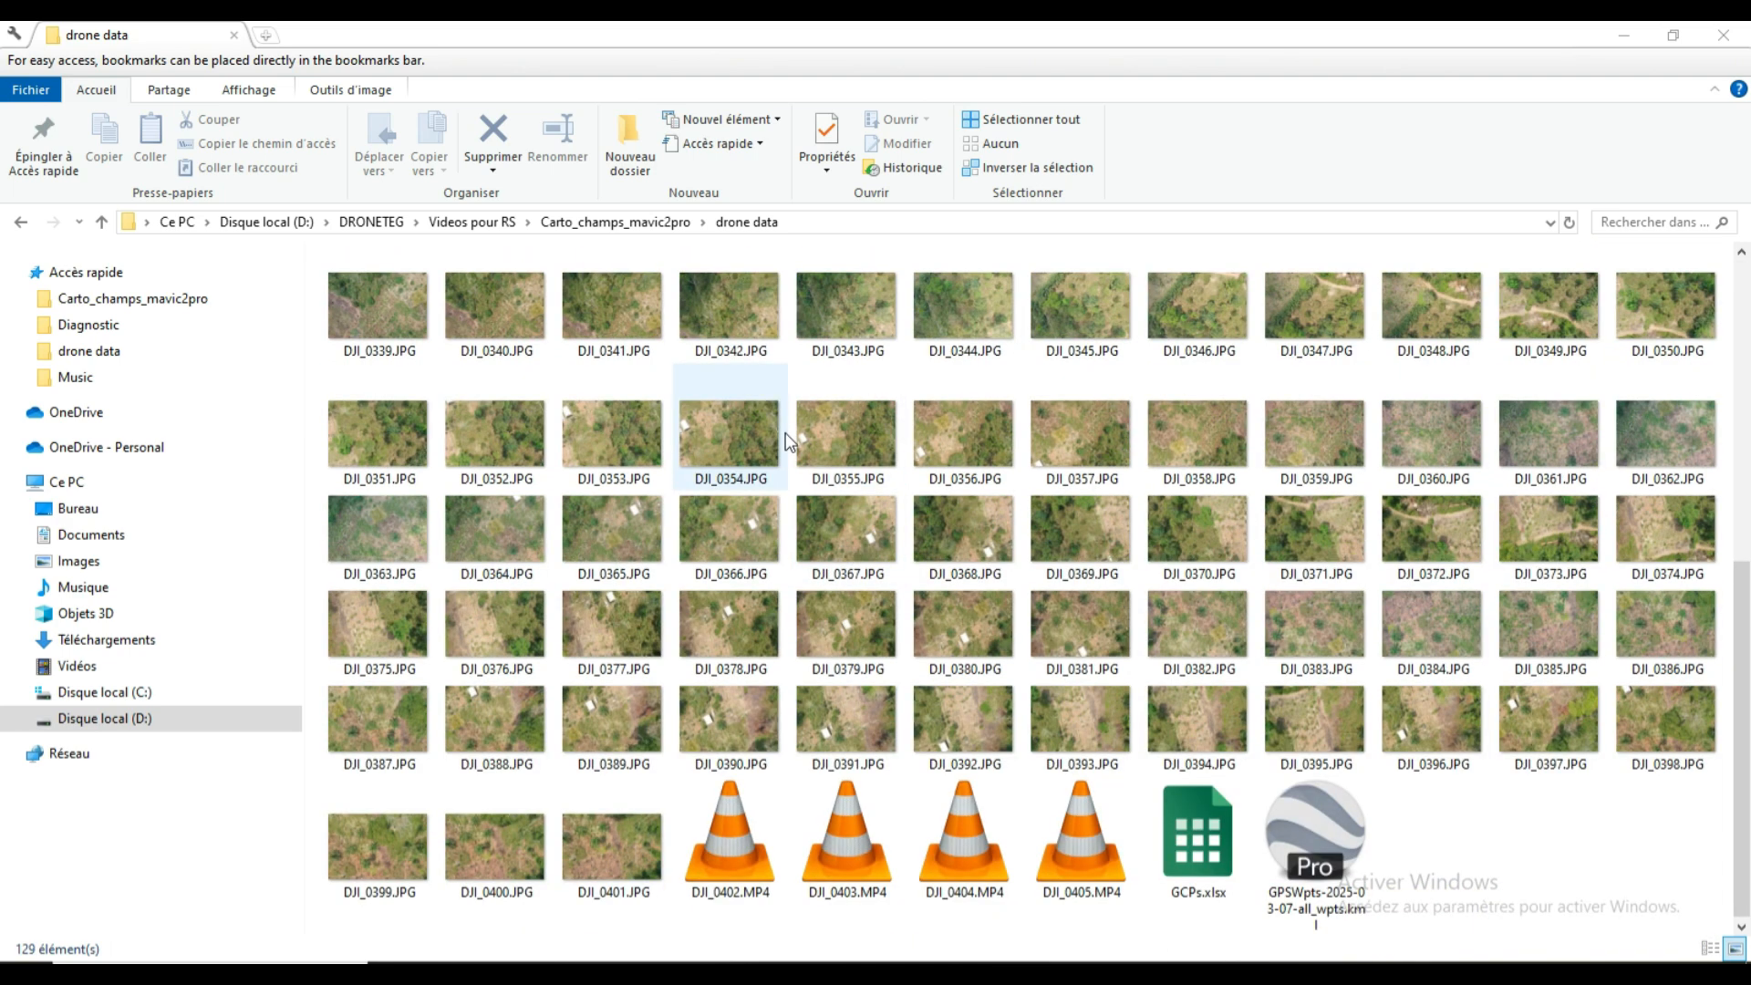
pyautogui.click(605, 864)
pyautogui.scroll(5, 546, 506)
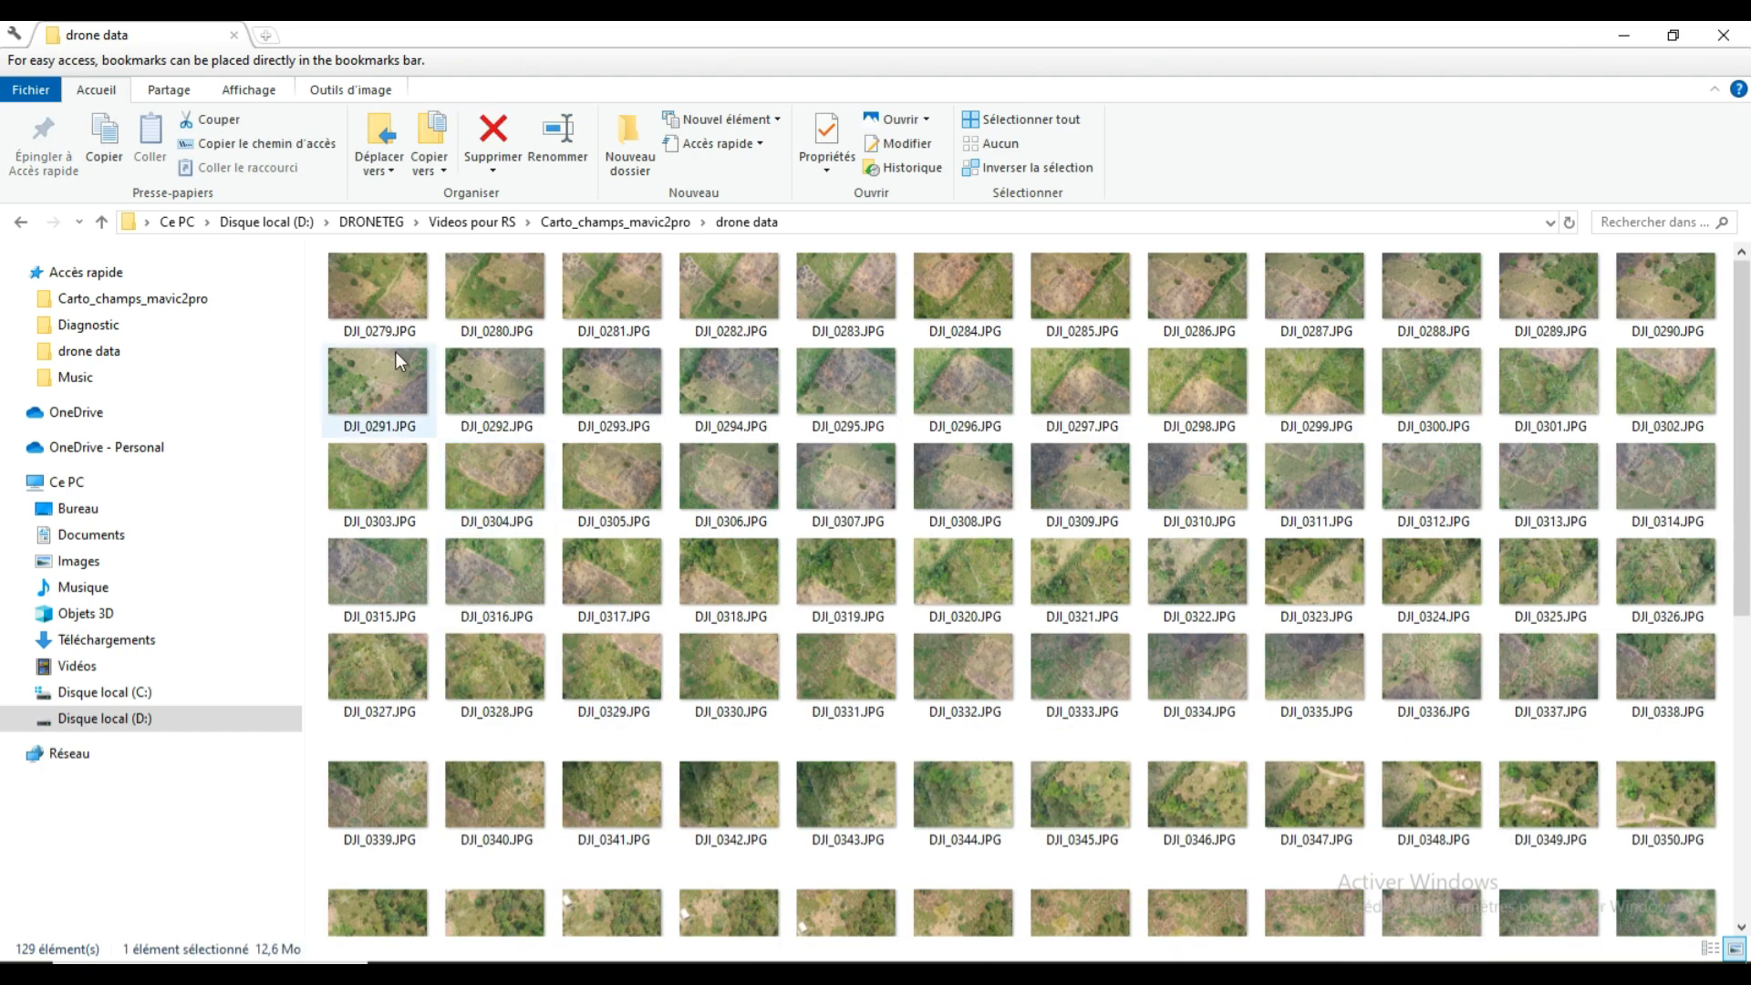
pyautogui.keyDown('shift'); pyautogui.click(372, 297); pyautogui.keyUp('shift')
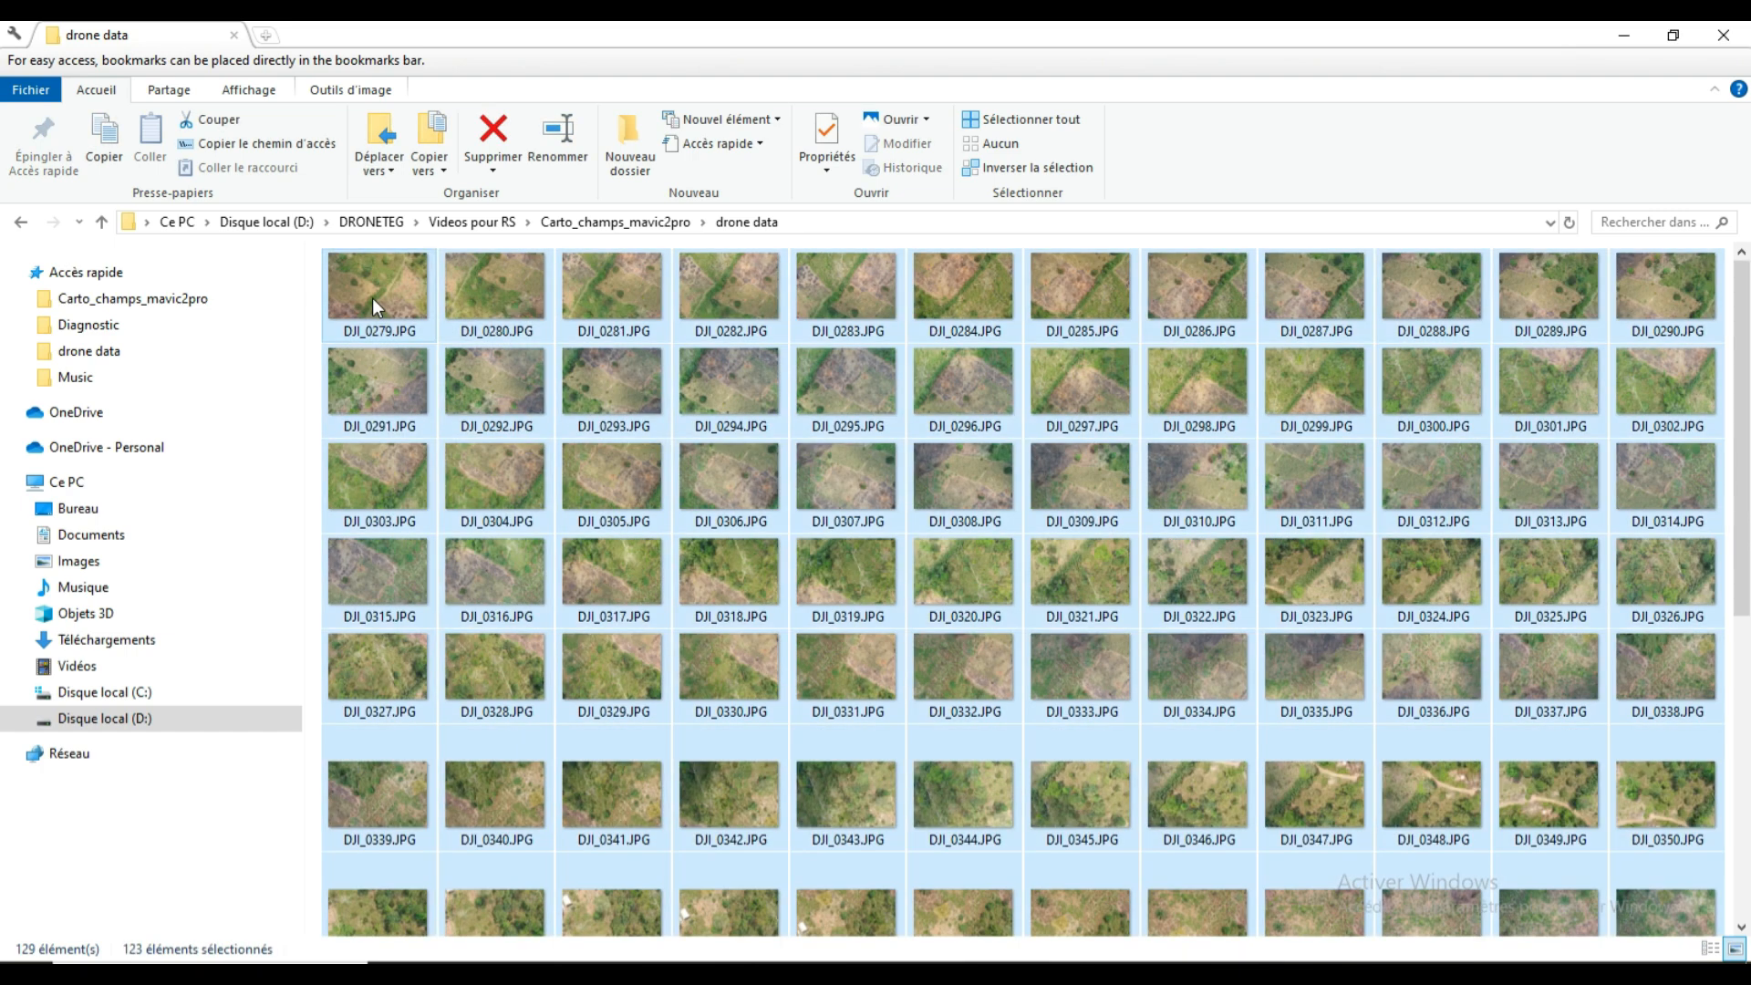
pyautogui.scroll(-5, 704, 626)
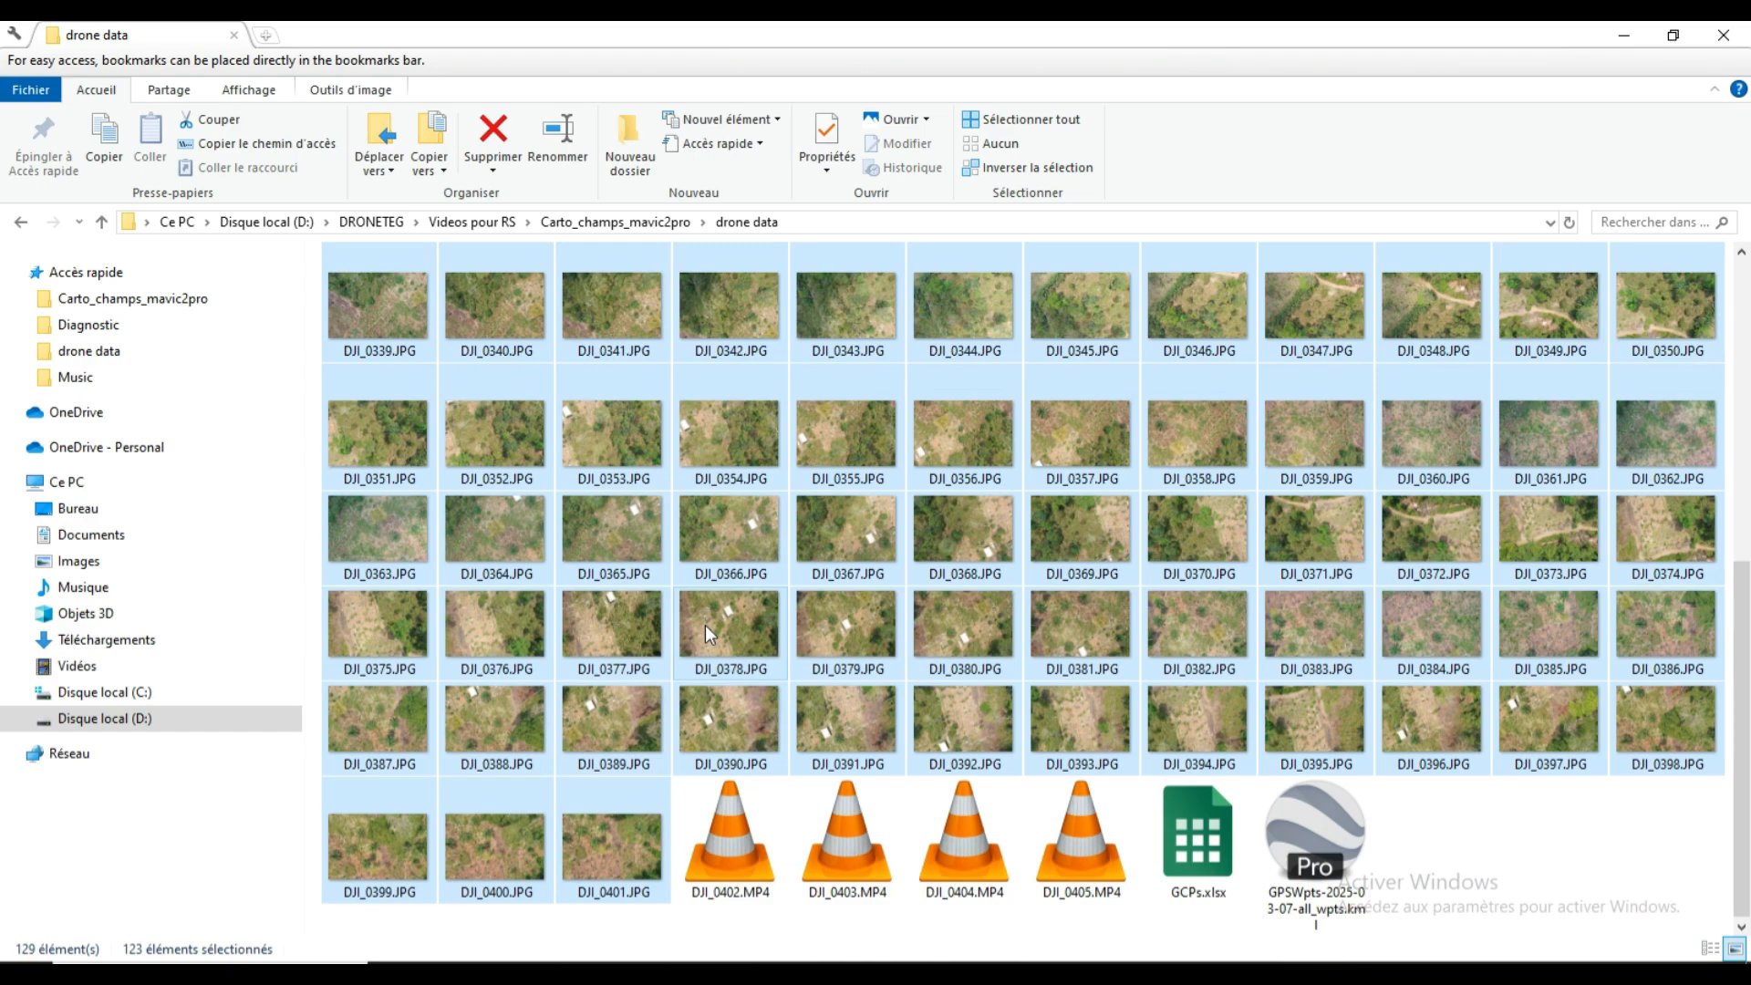
pyautogui.scroll(5, 704, 626)
# Open DJI_0318.JPG, view the consecutive aerial photos through DJI_0322.JPG, and close the photo viewer.
pyautogui.click(704, 556)
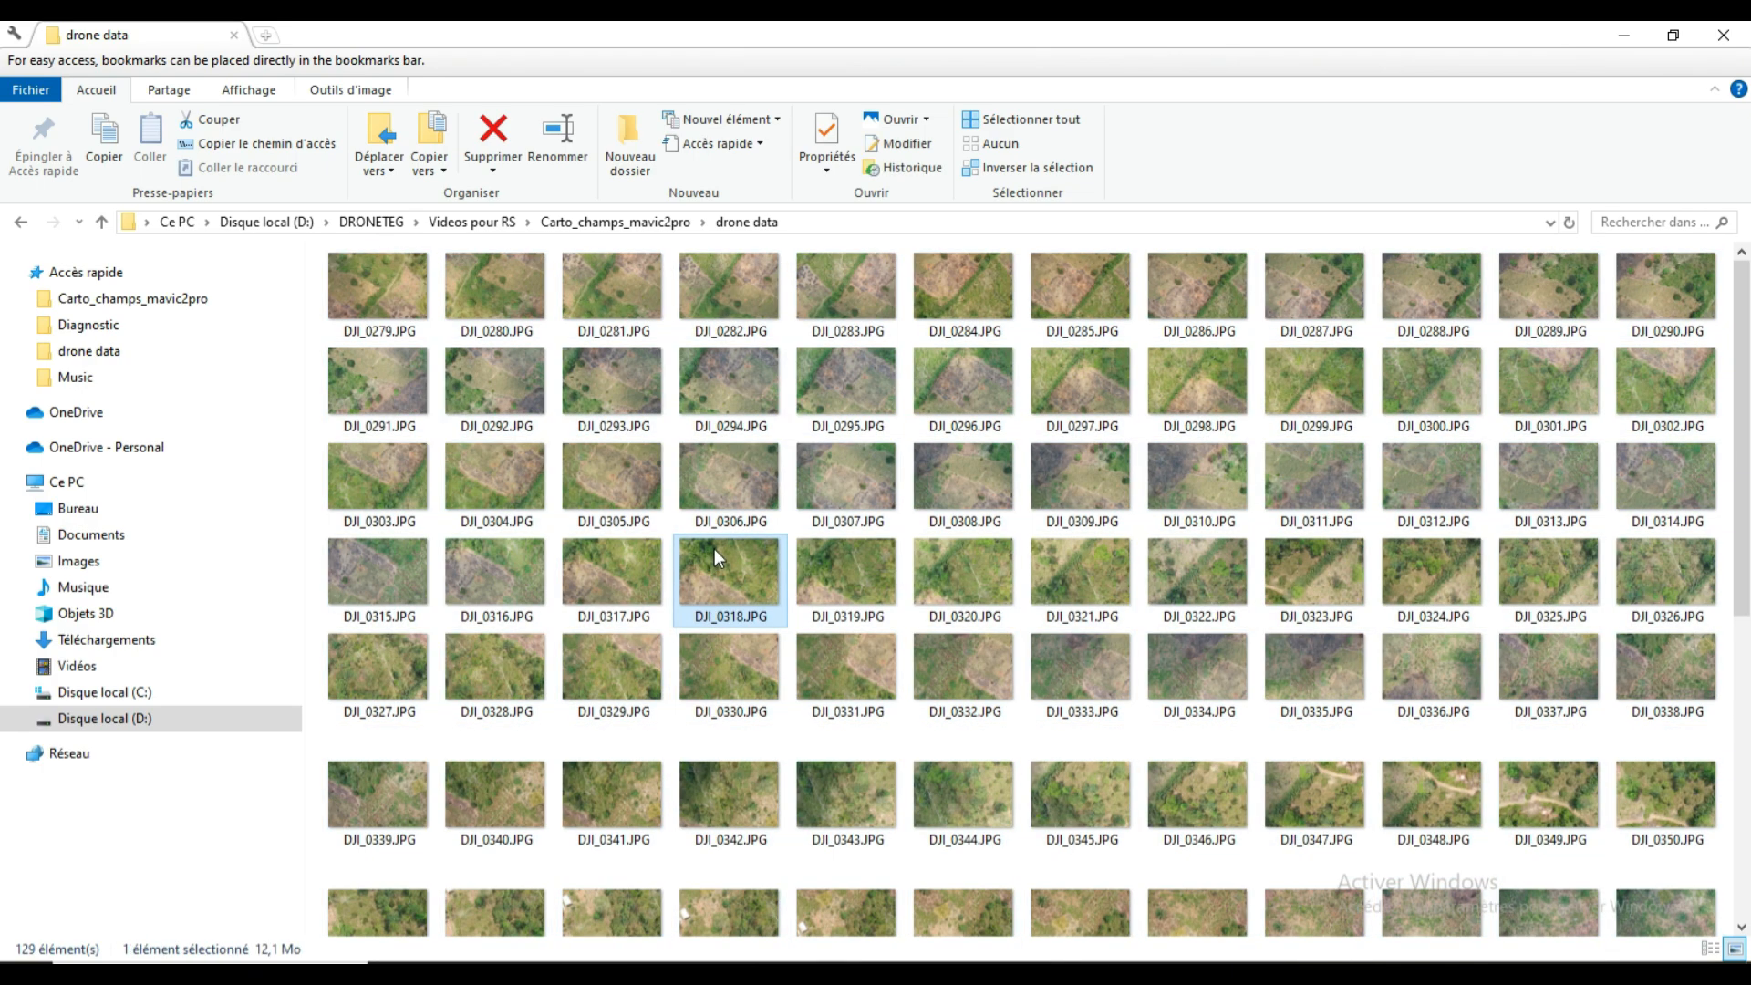
pyautogui.doubleClick(714, 549)
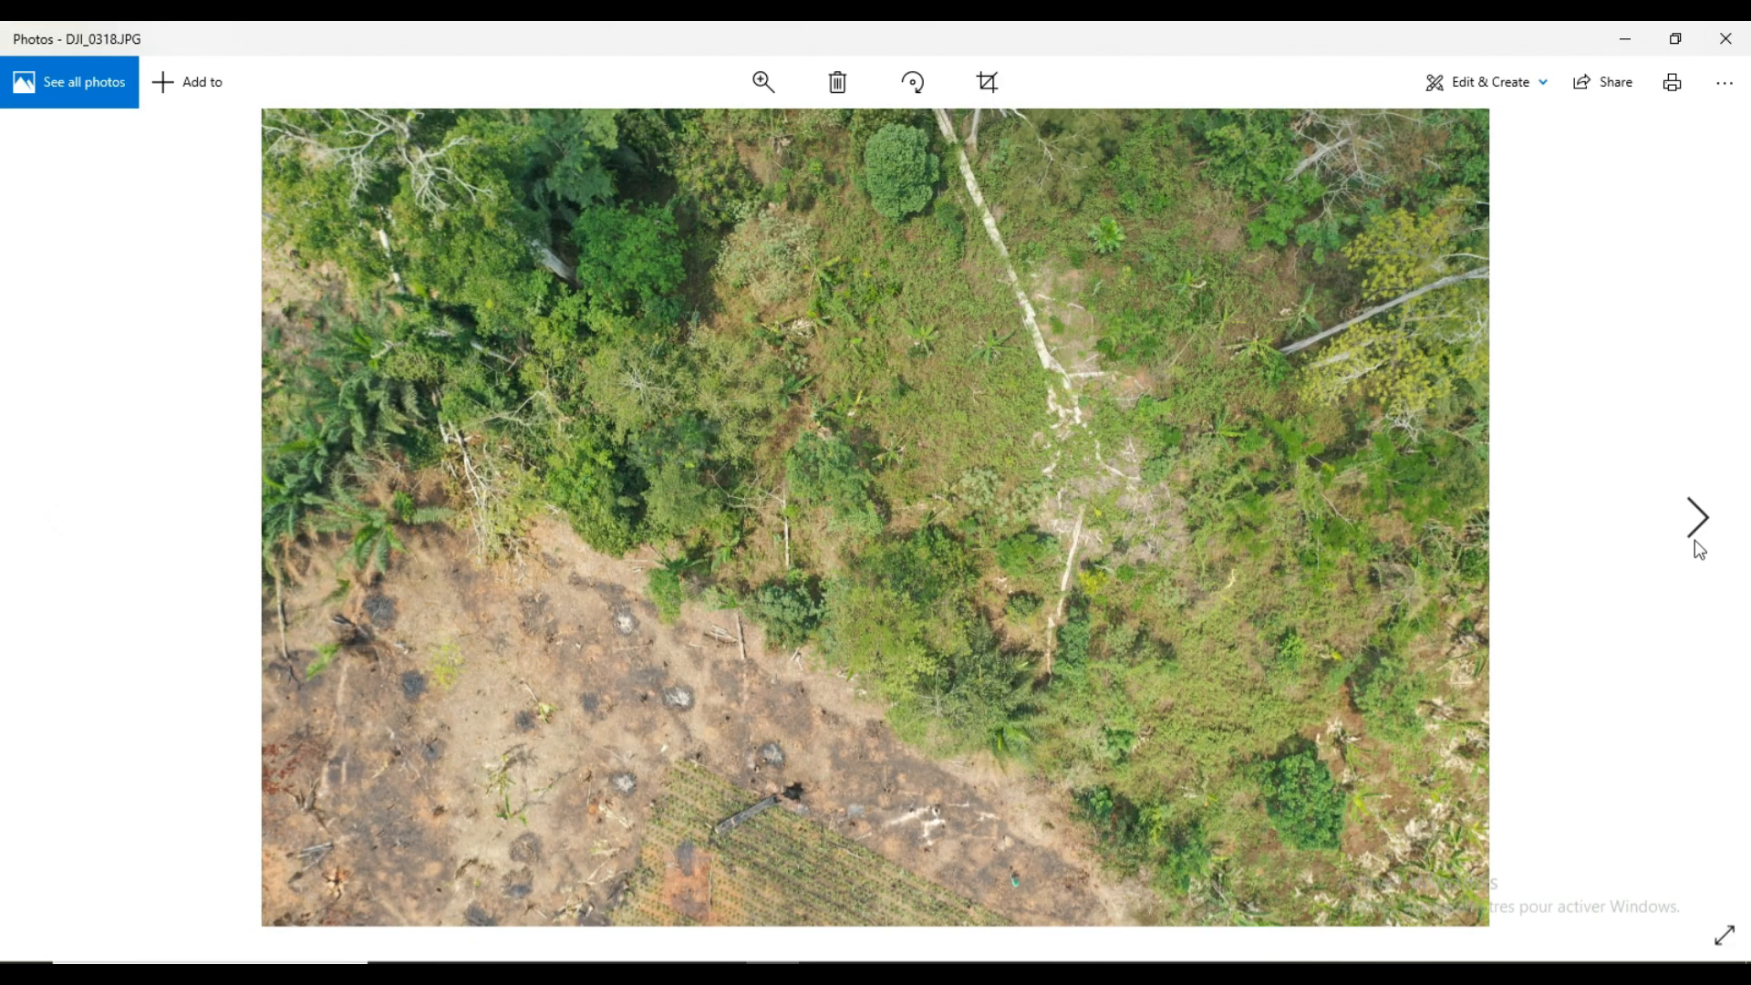
pyautogui.click(1698, 547)
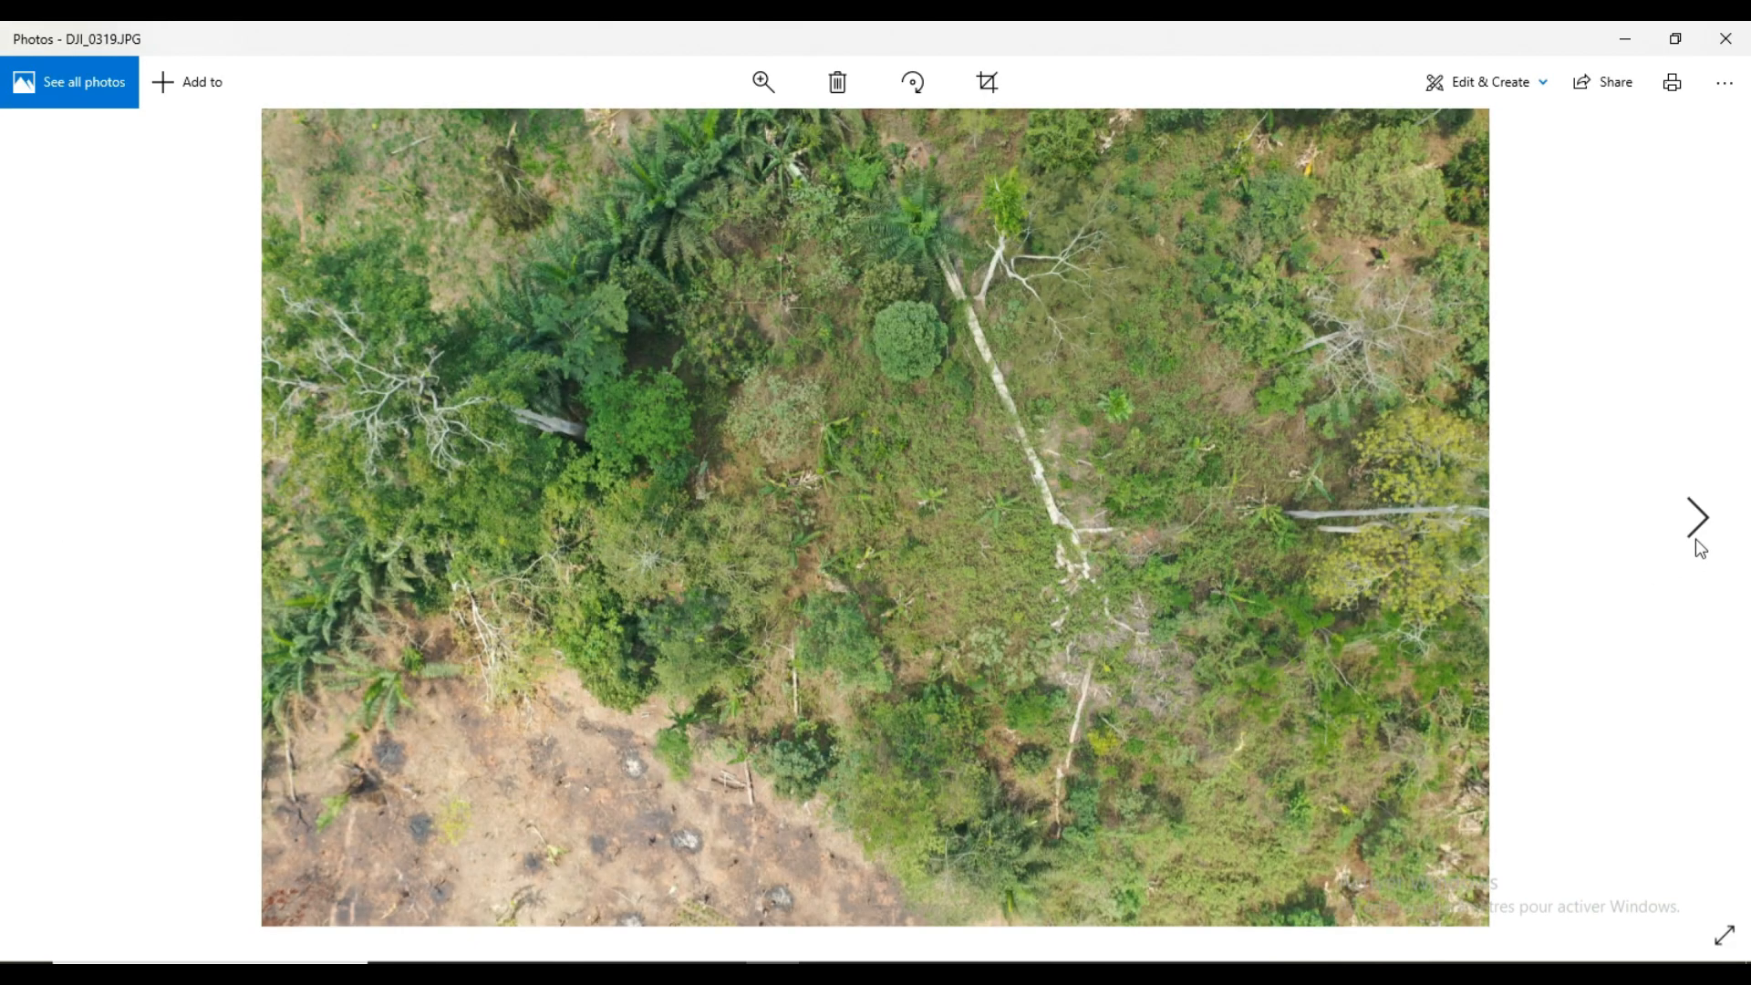
pyautogui.click(1696, 541)
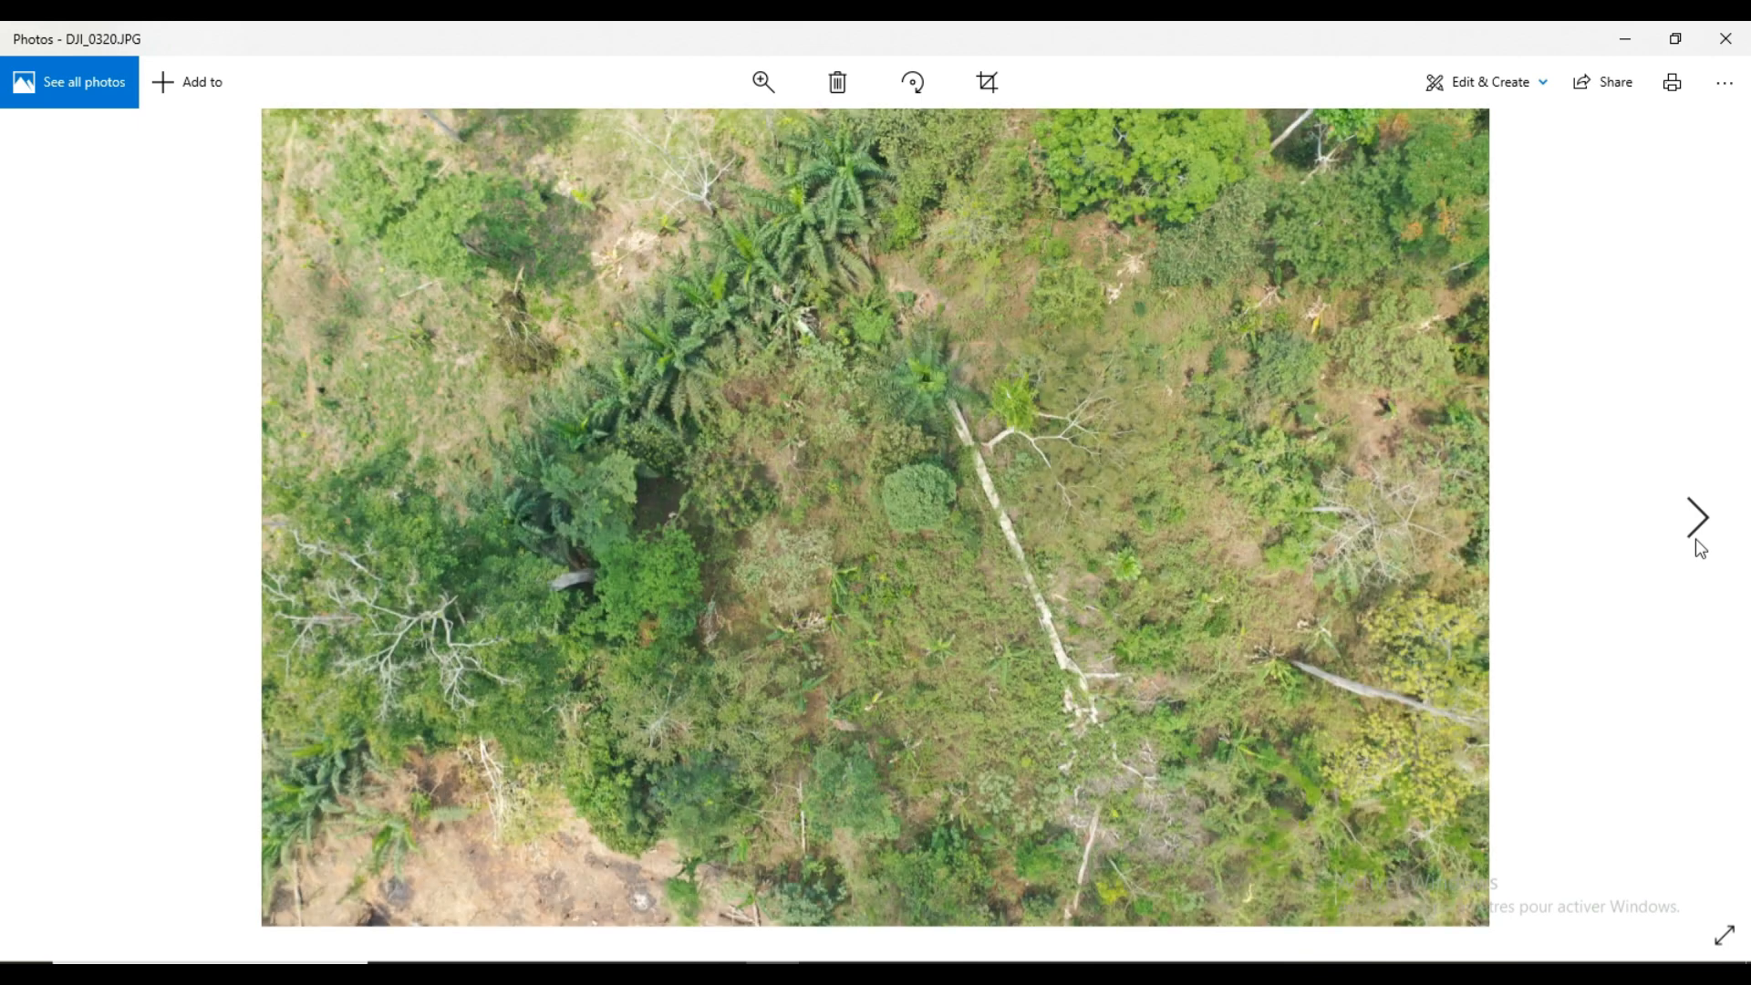
pyautogui.click(1698, 547)
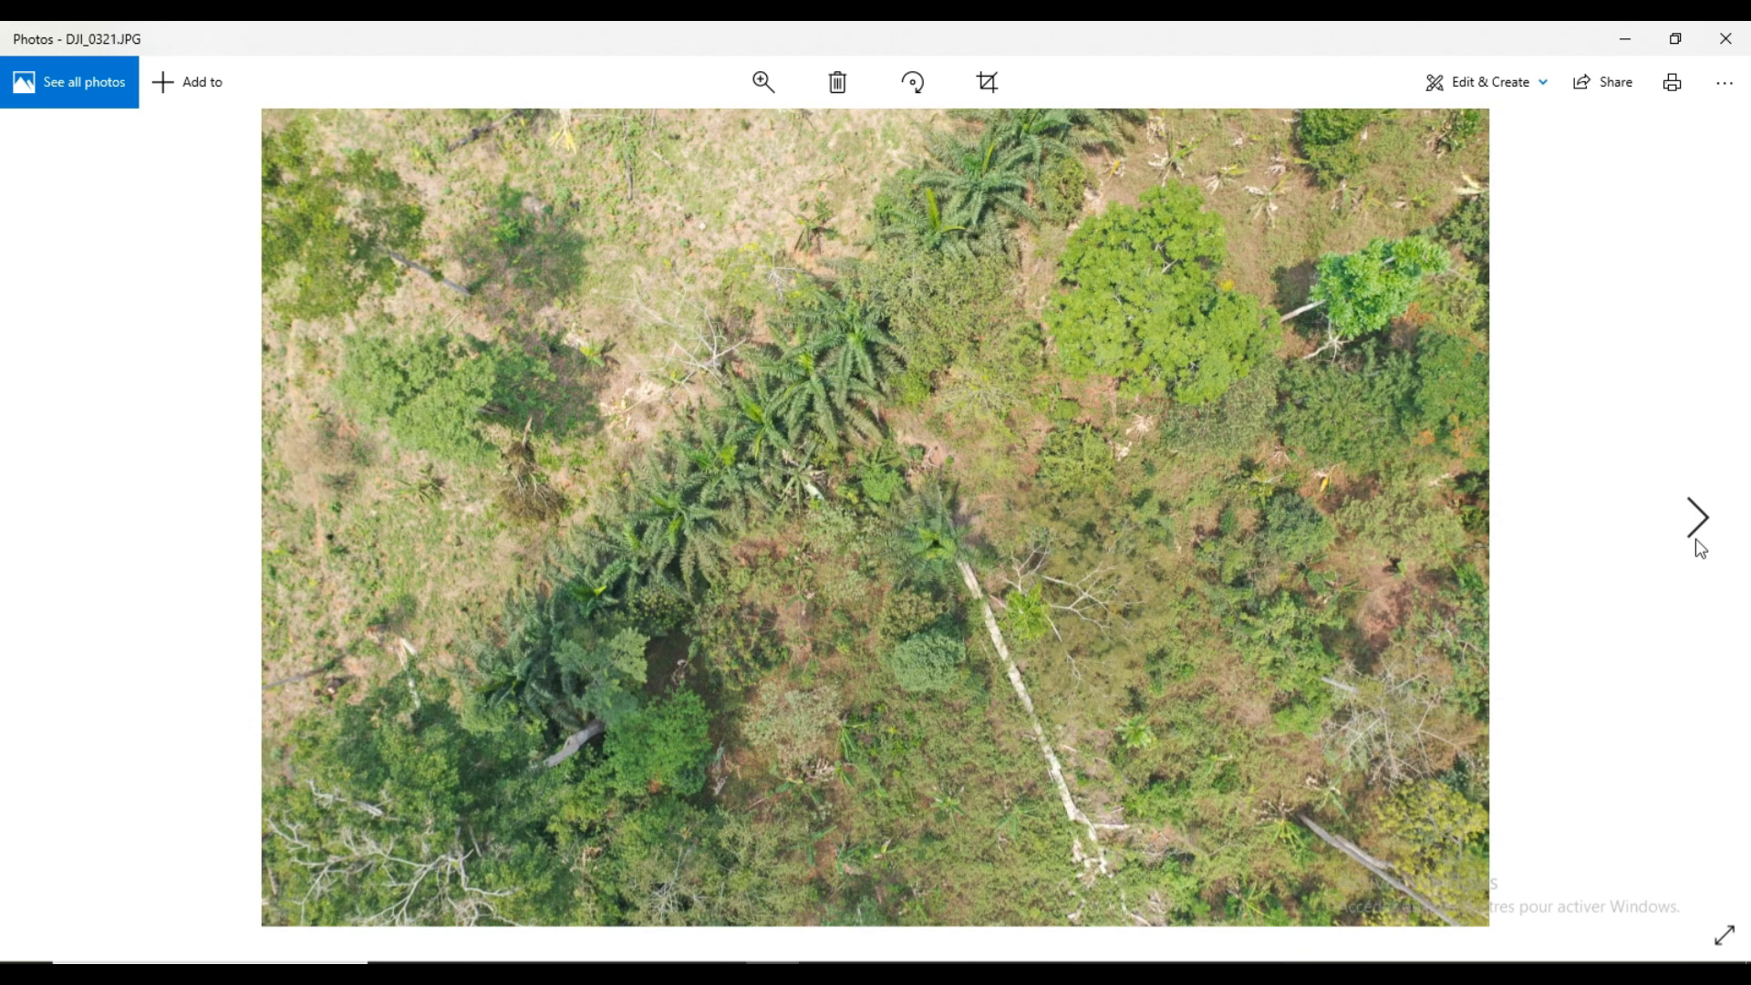
pyautogui.click(1698, 546)
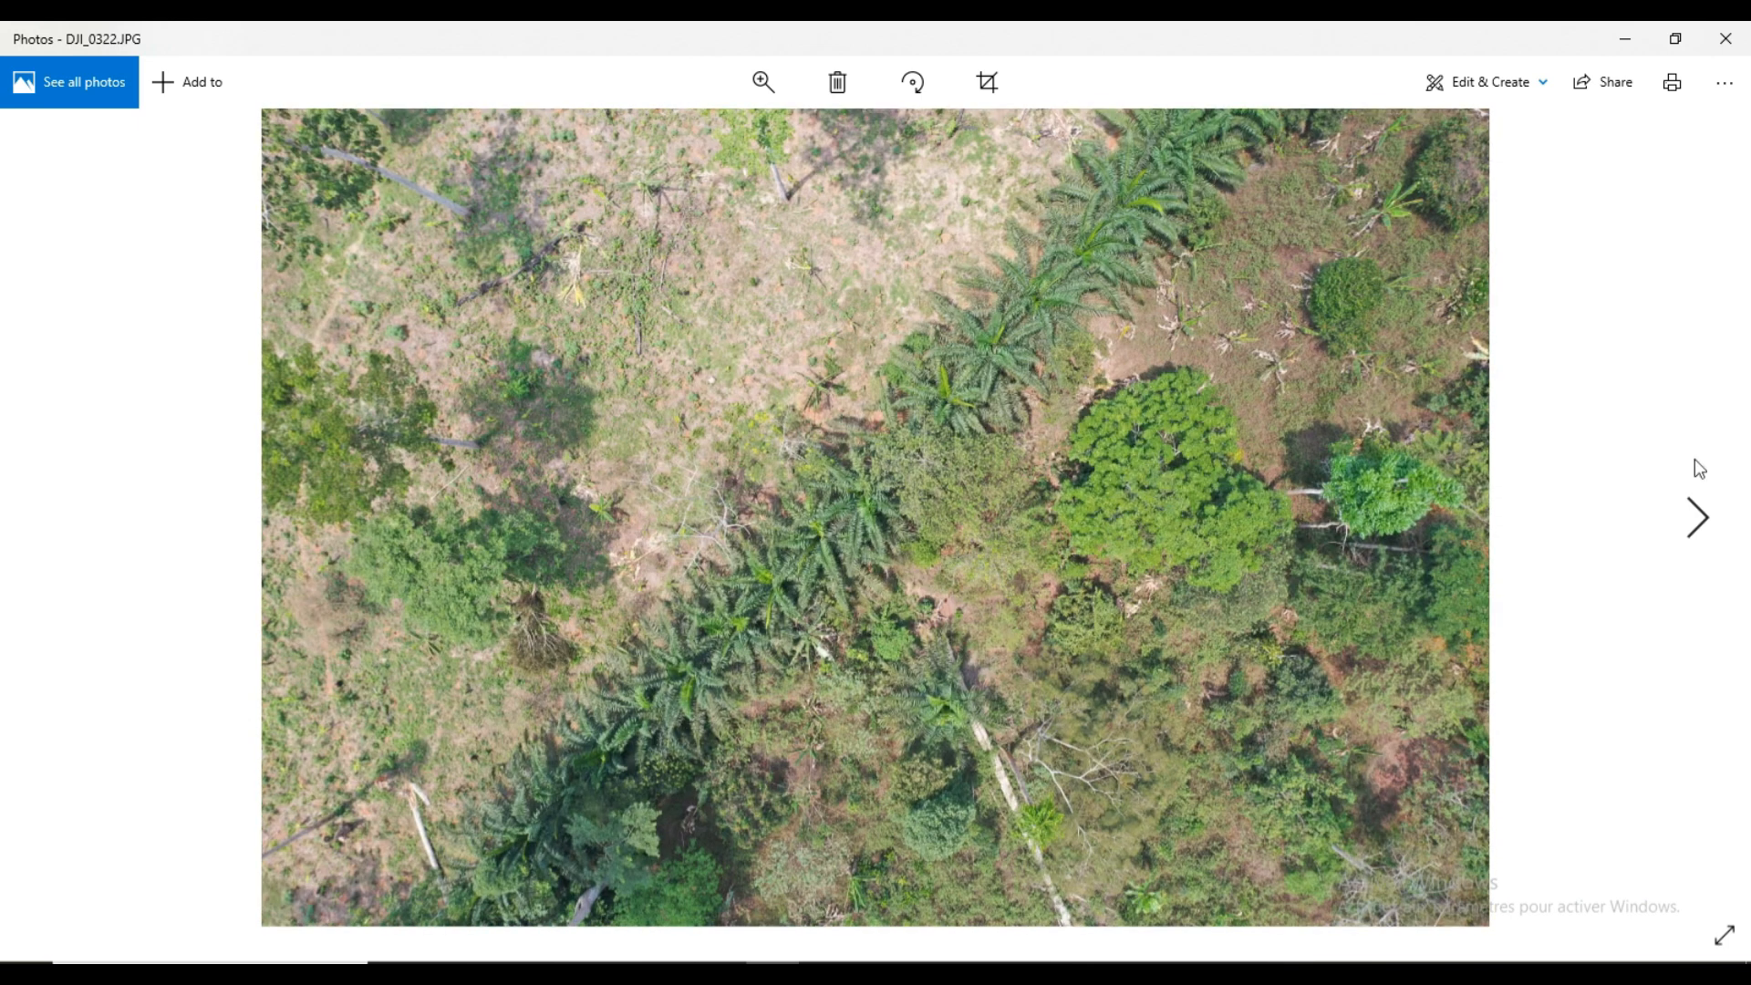
pyautogui.click(1735, 38)
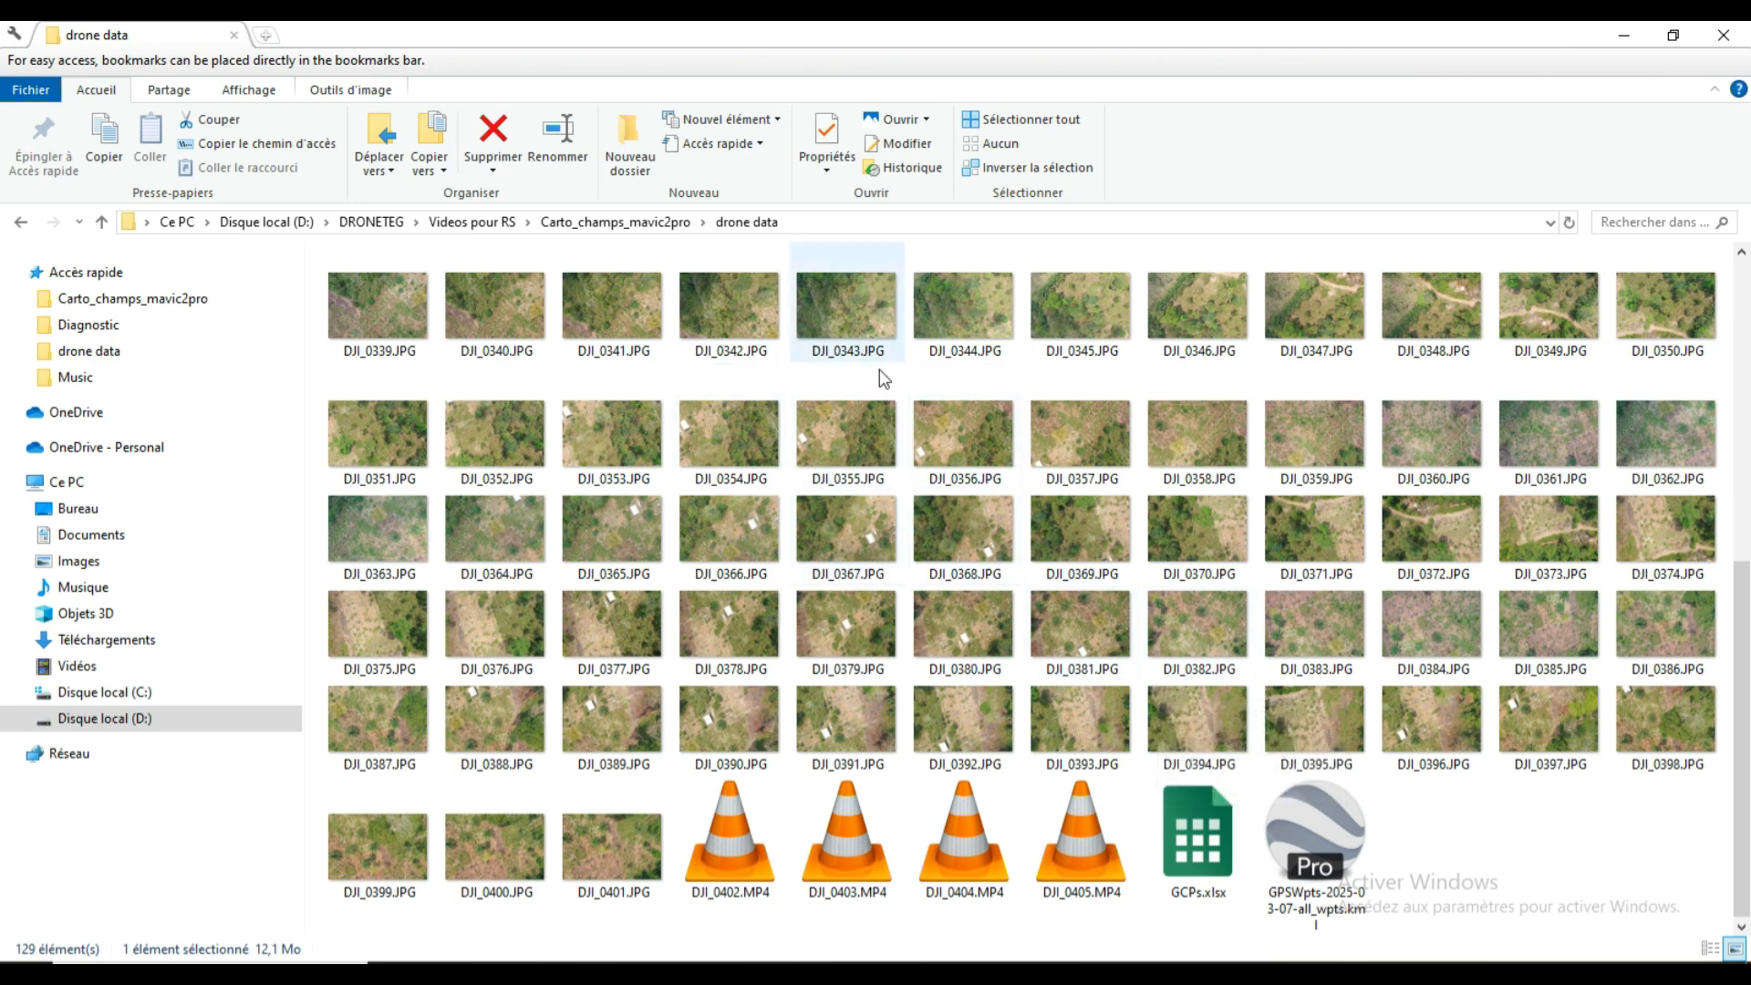
# View the ground control point table in GCPs.xlsx and look through the drone data folder again.
pyautogui.doubleClick(1196, 845)
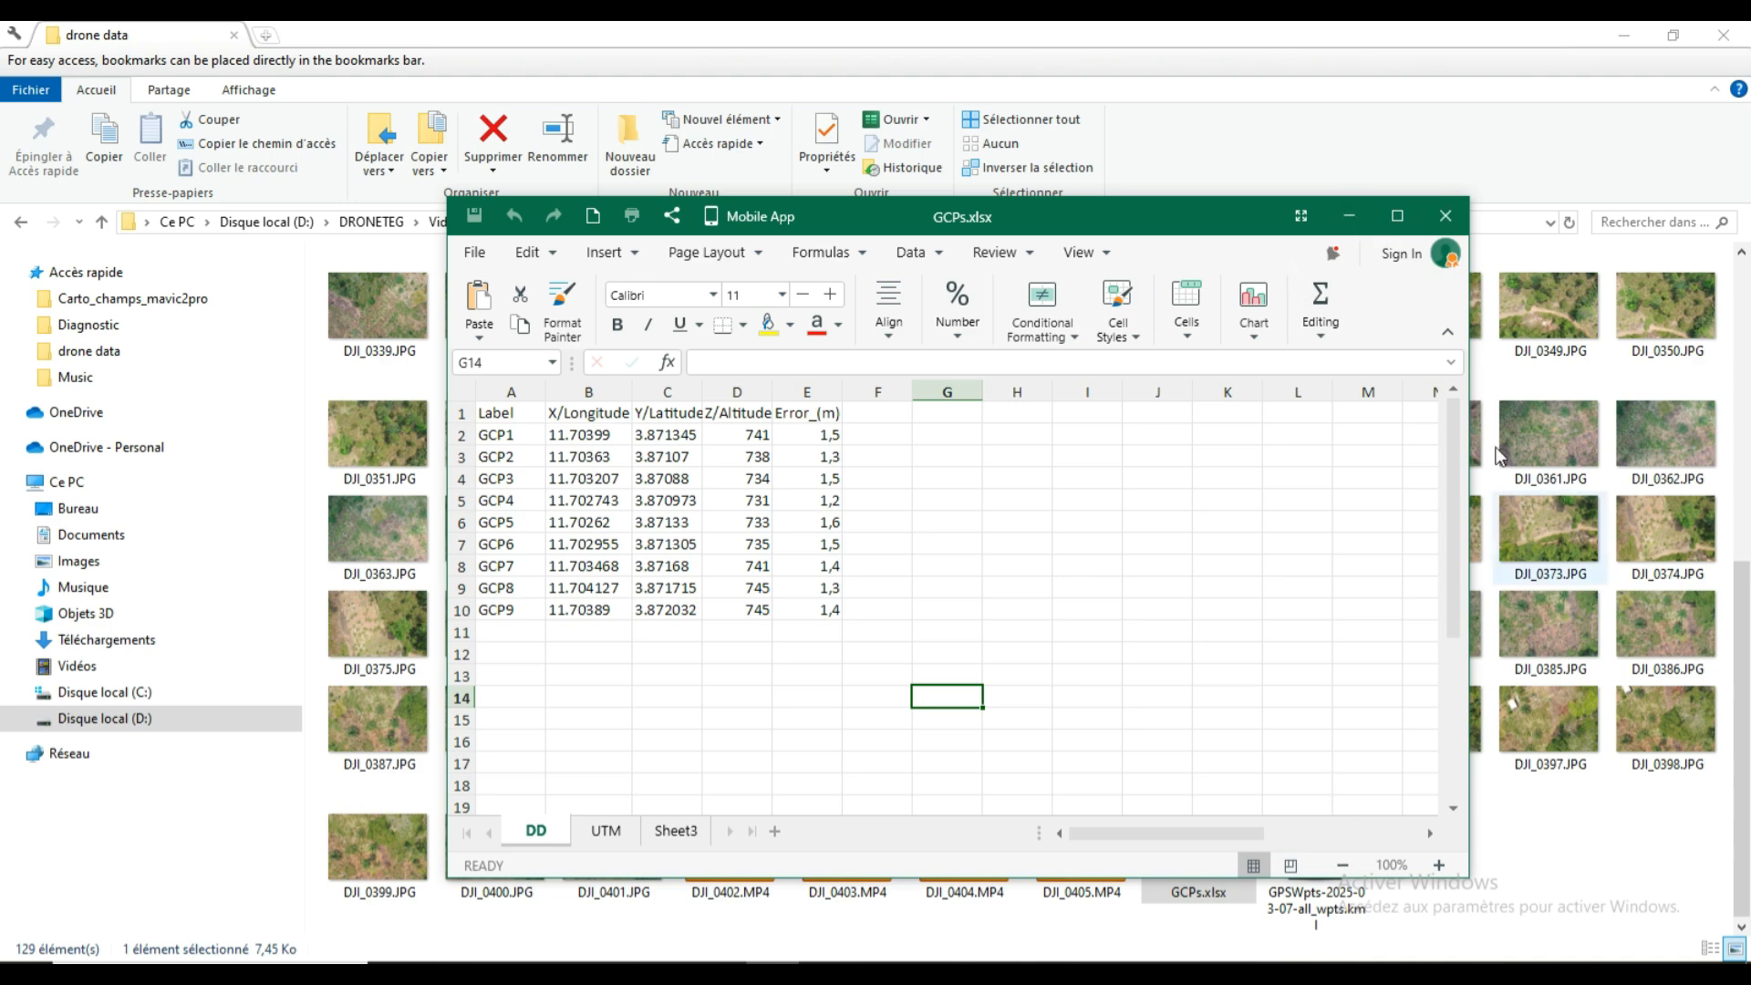
pyautogui.click(747, 378)
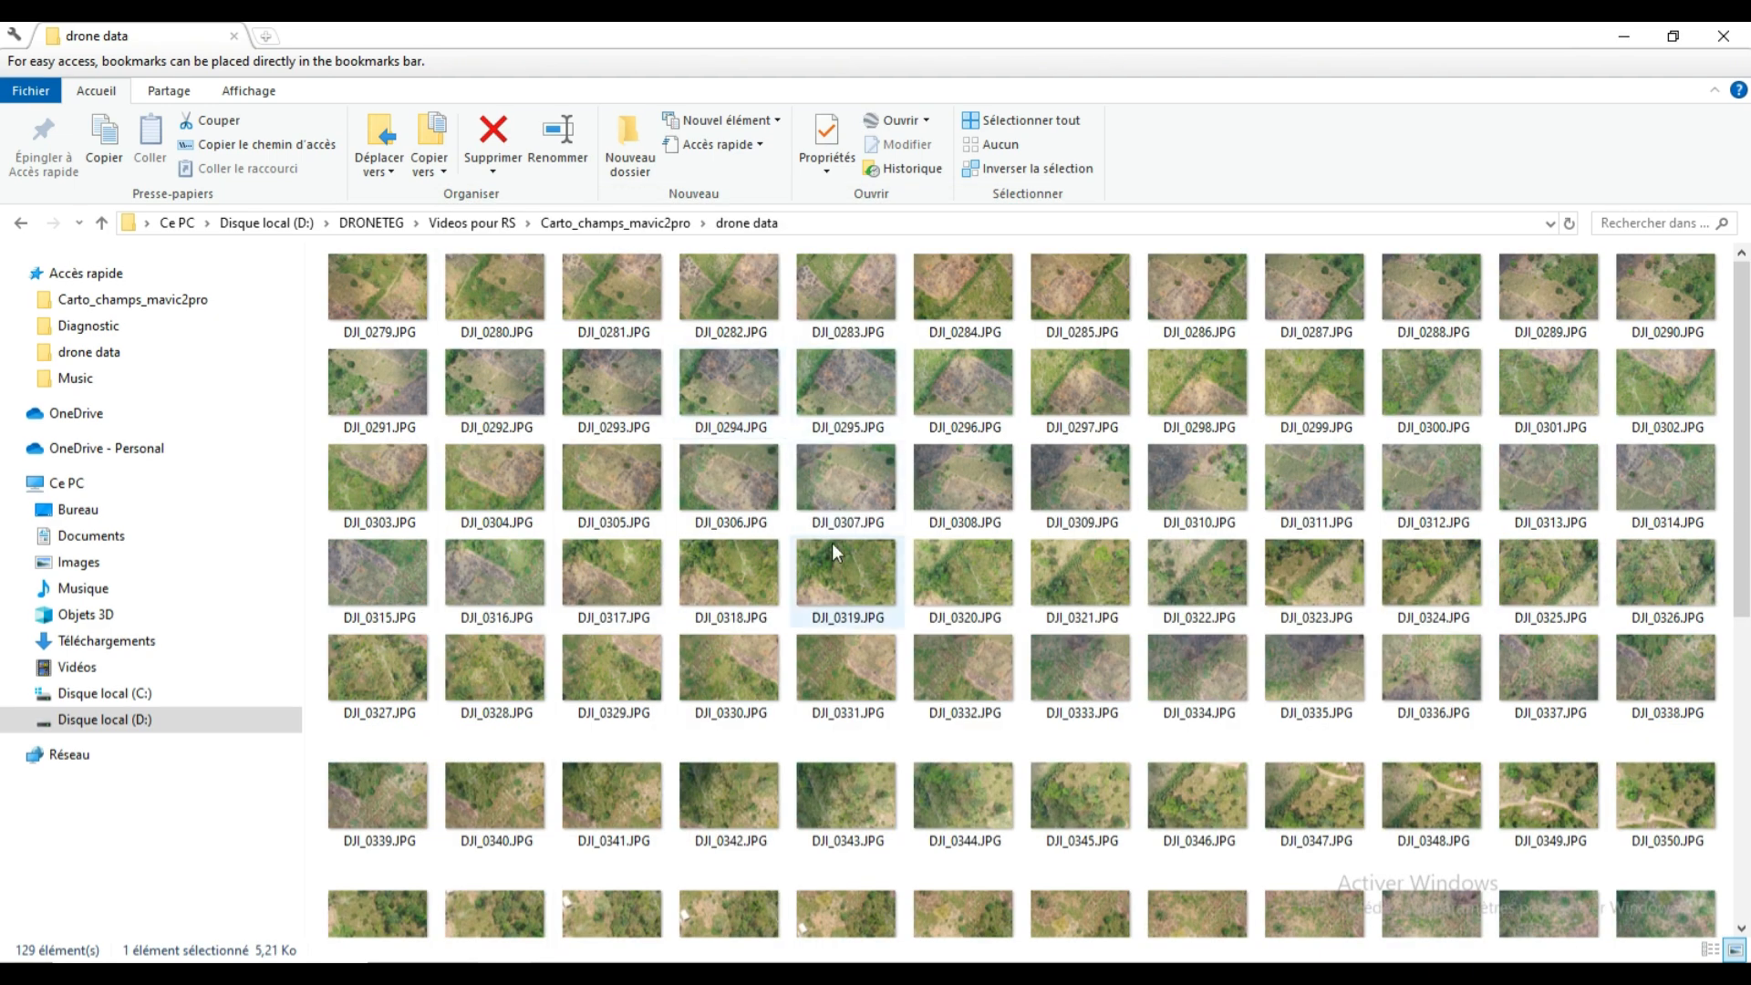
pyautogui.scroll(-5, 1279, 755)
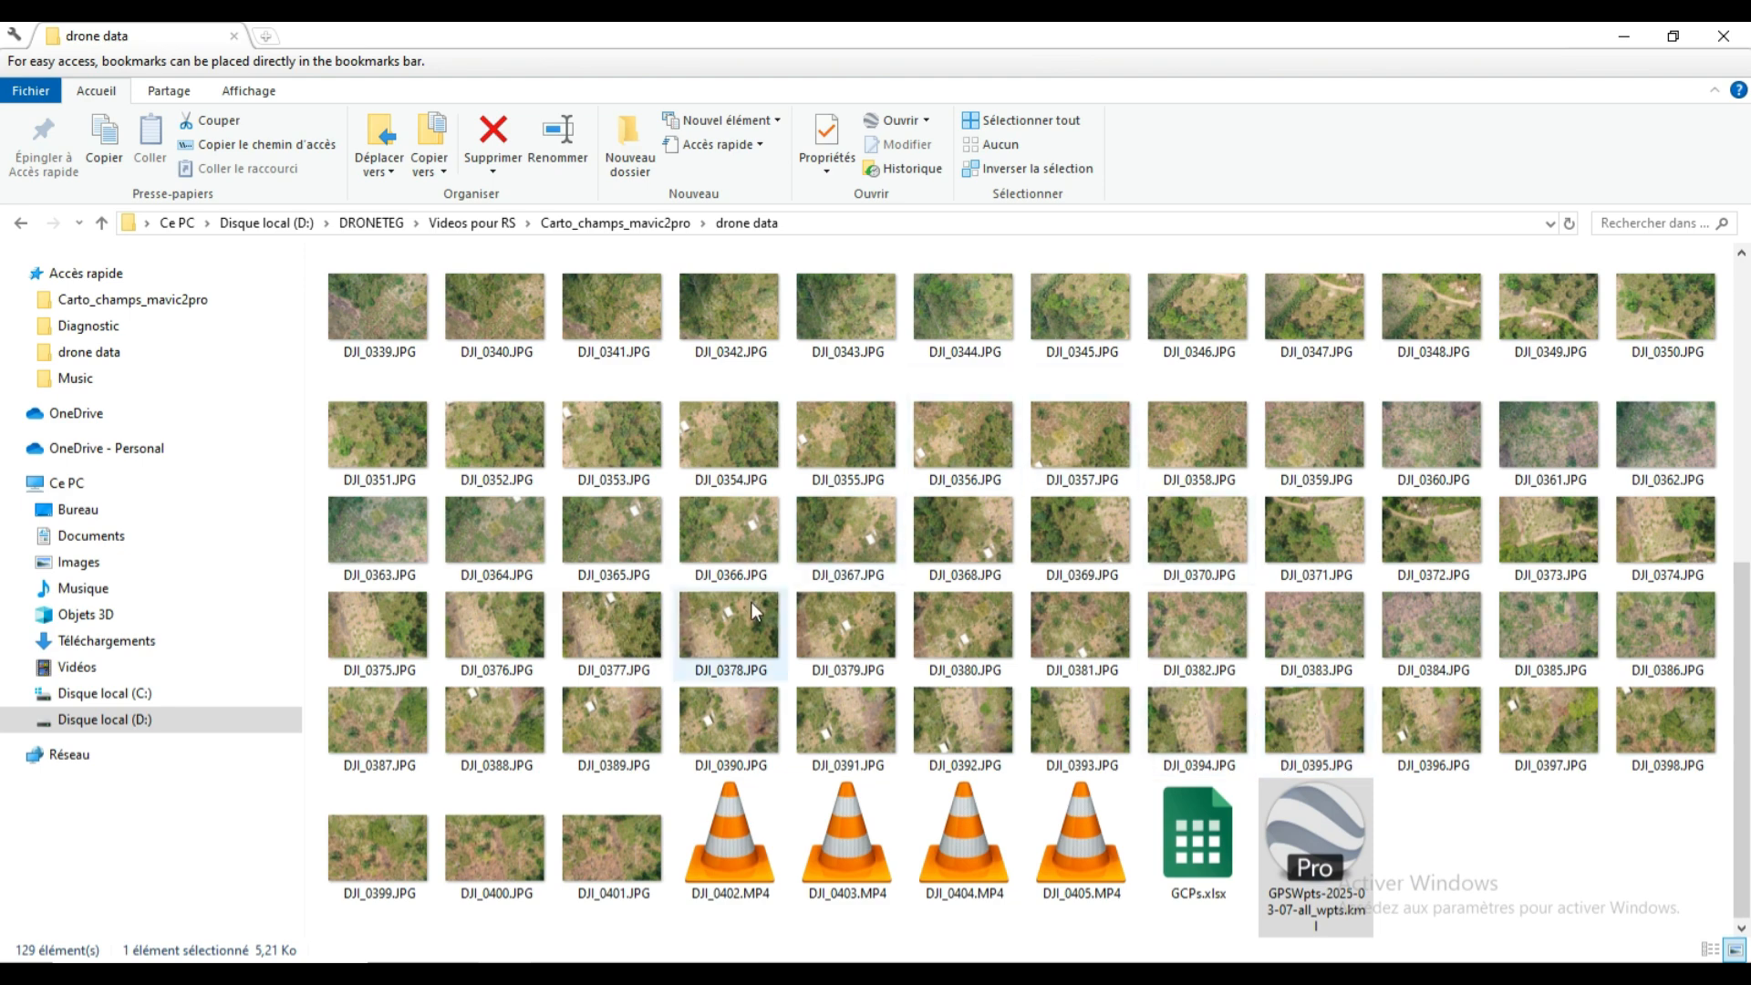
pyautogui.scroll(5, 750, 602)
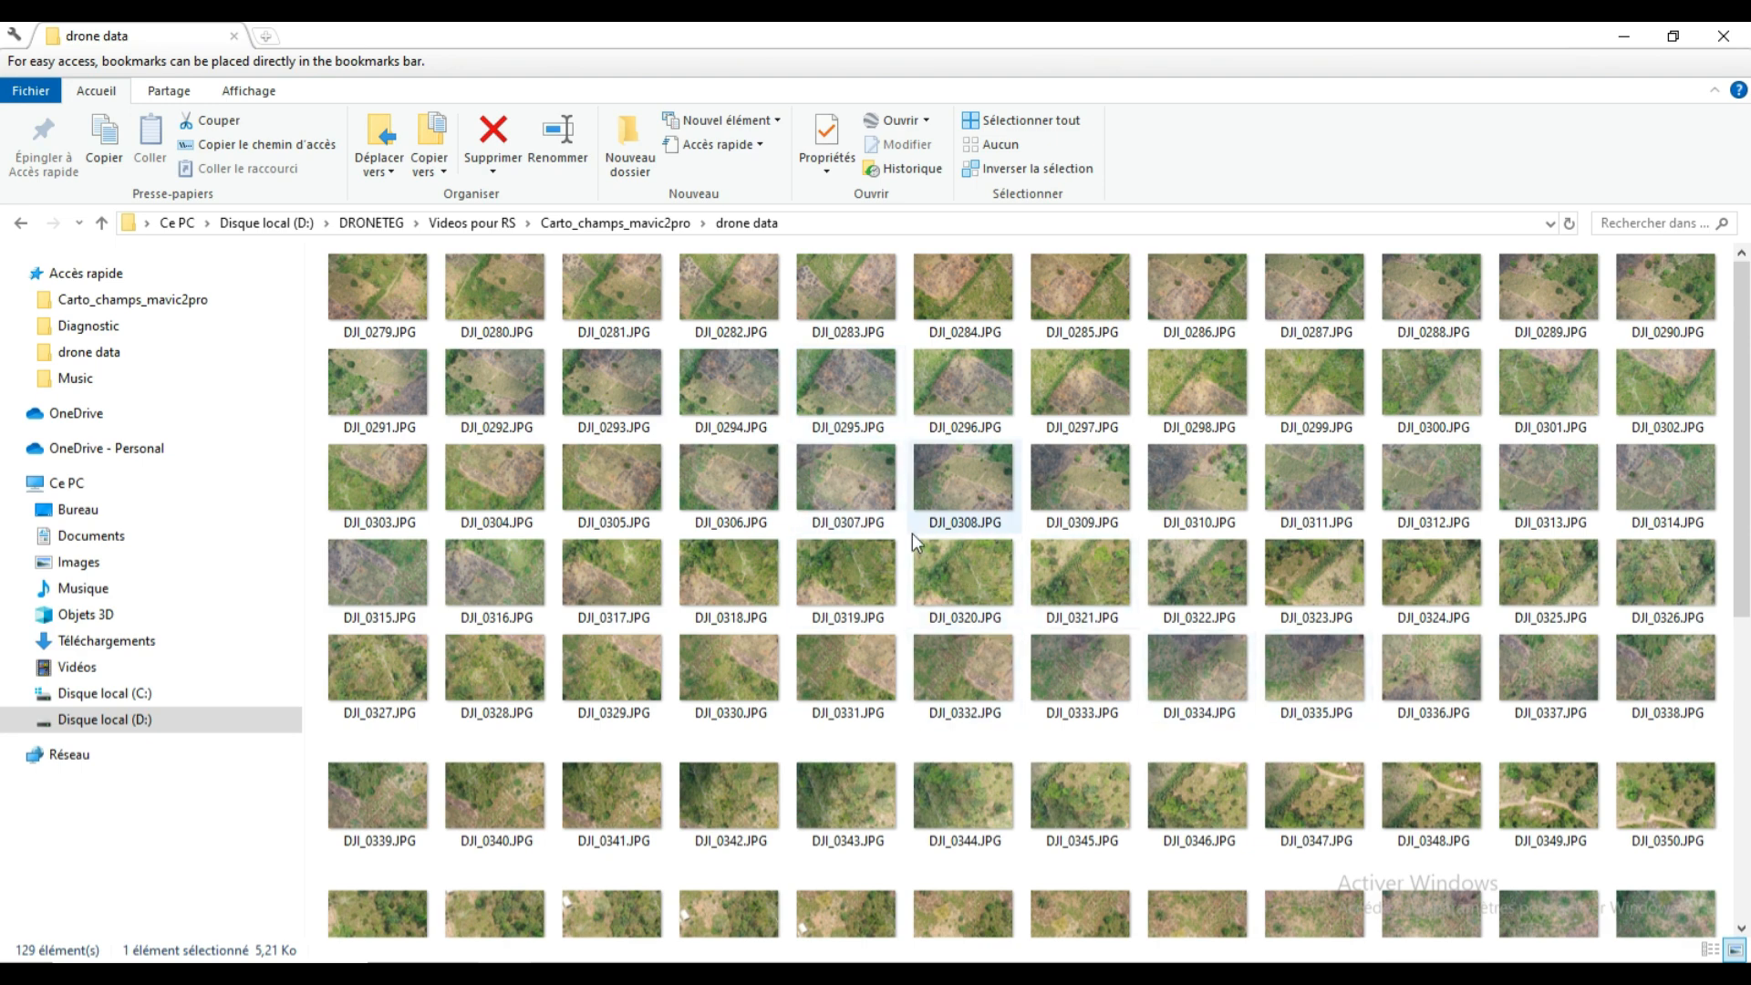
pyautogui.scroll(-5, 876, 503)
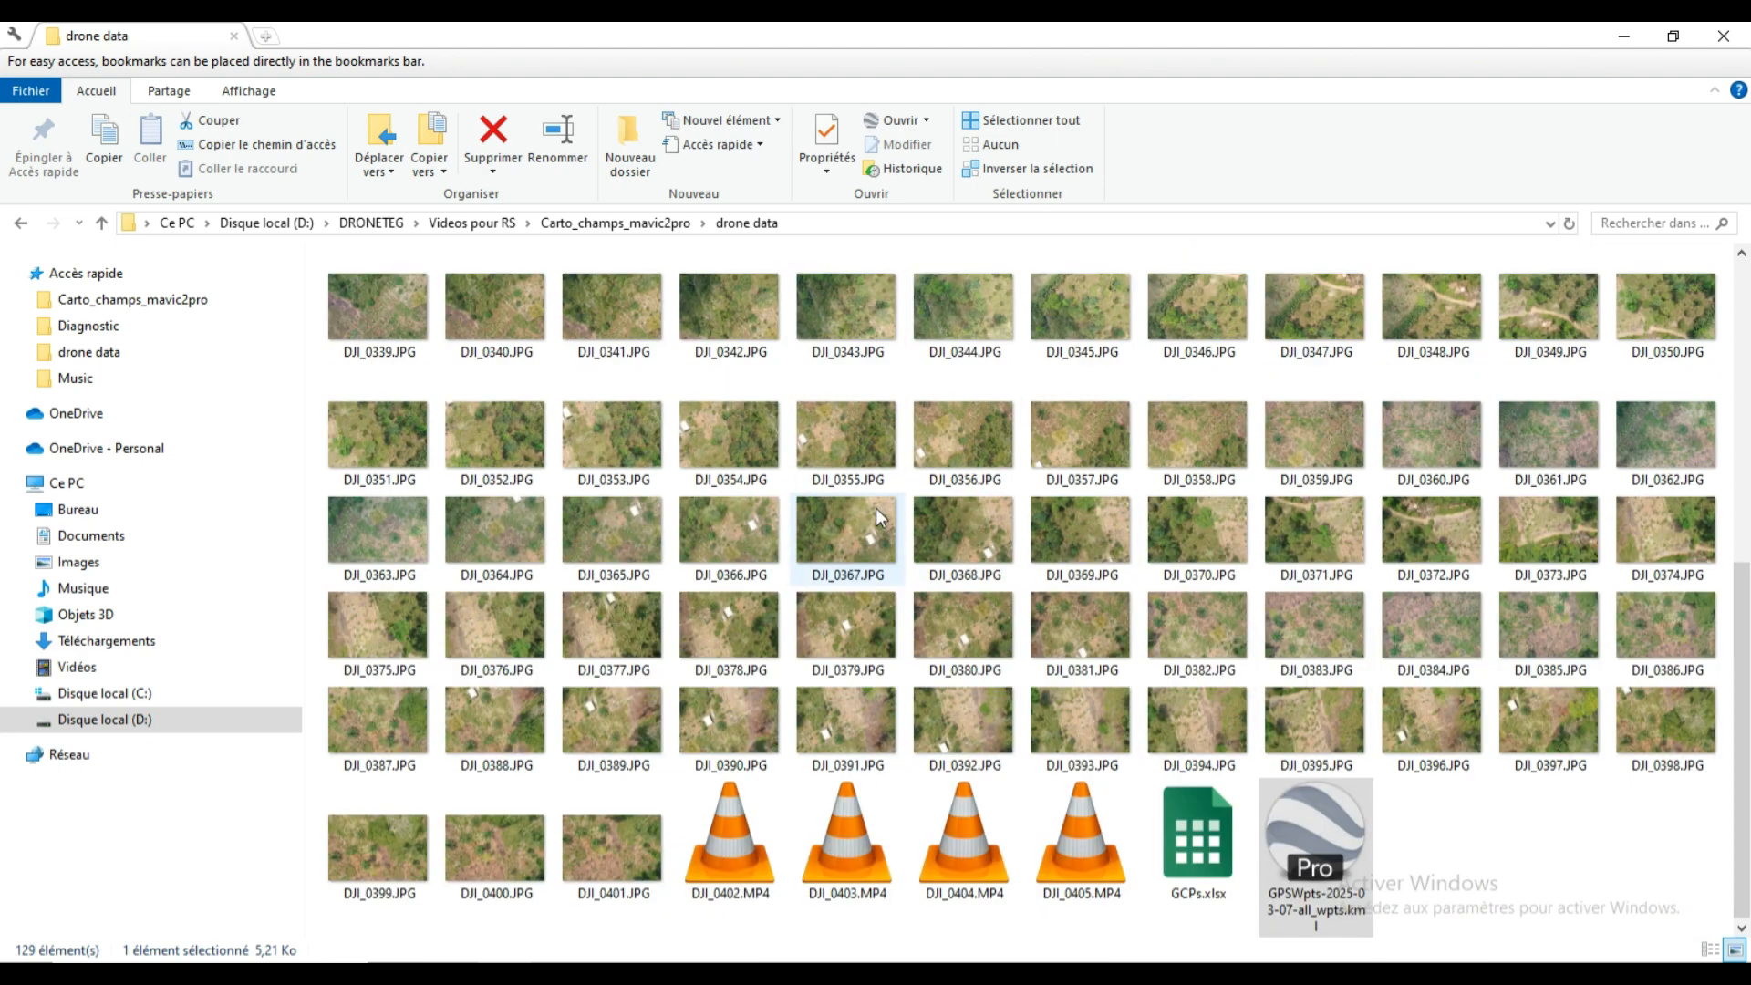
pyautogui.scroll(5, 908, 571)
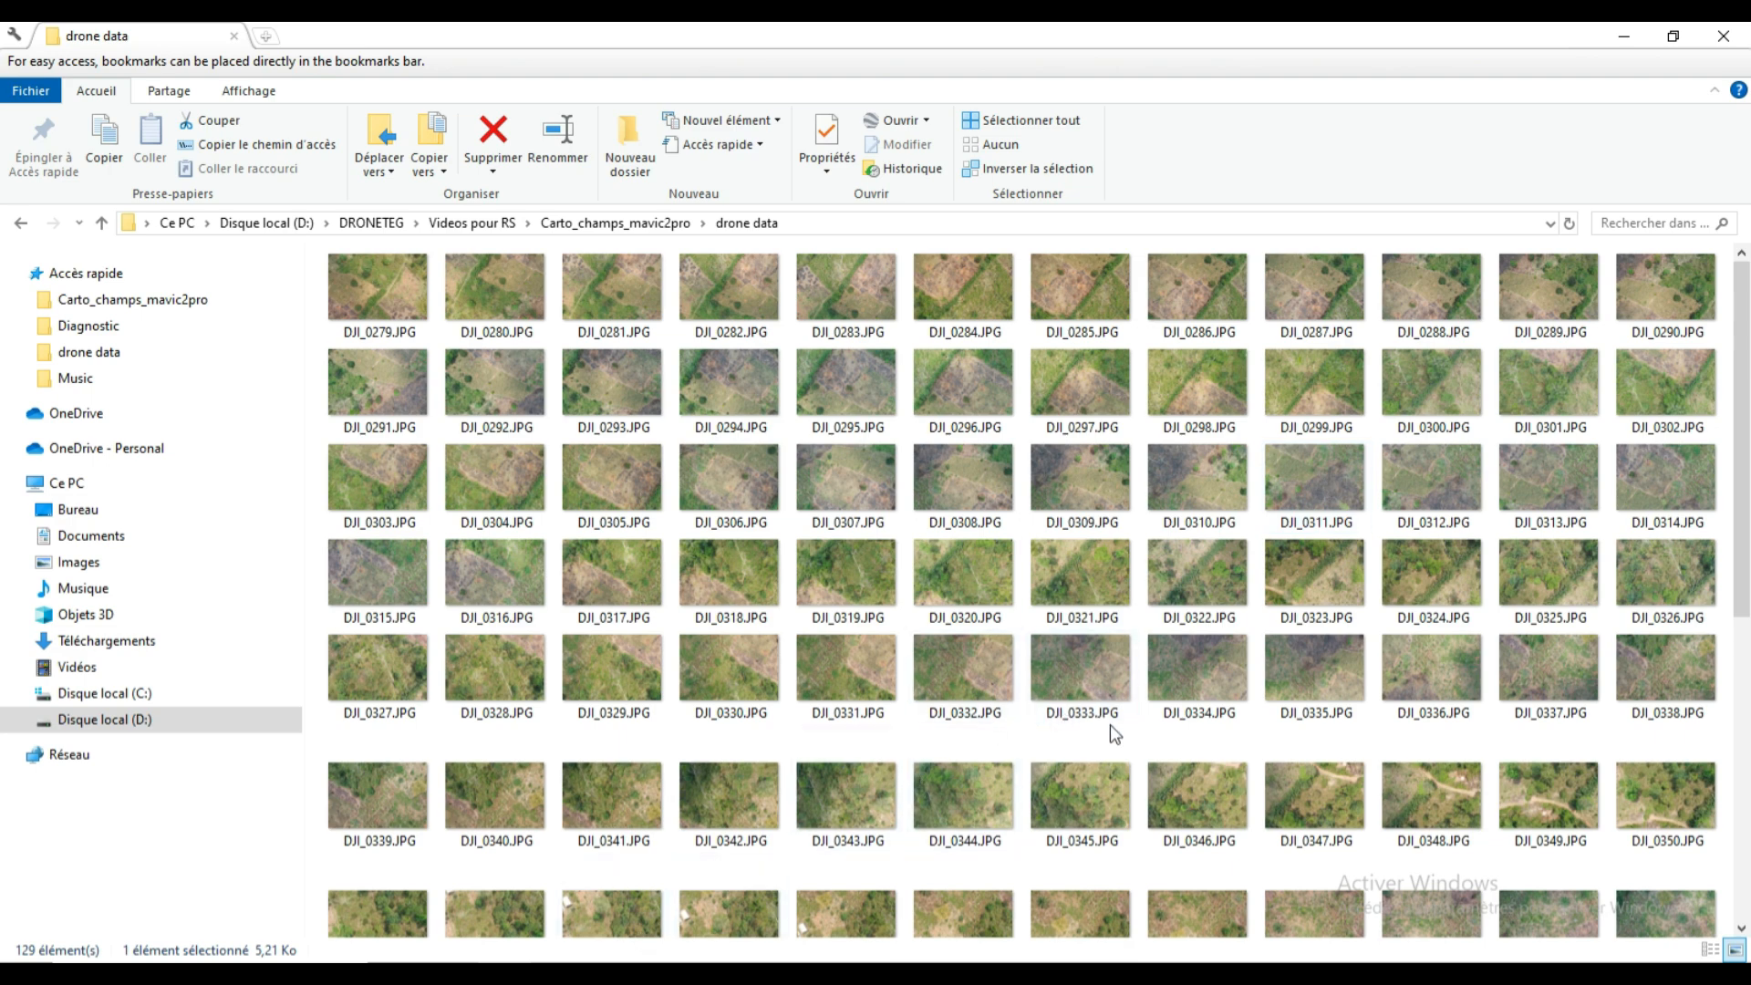
pyautogui.scroll(-5, 1110, 724)
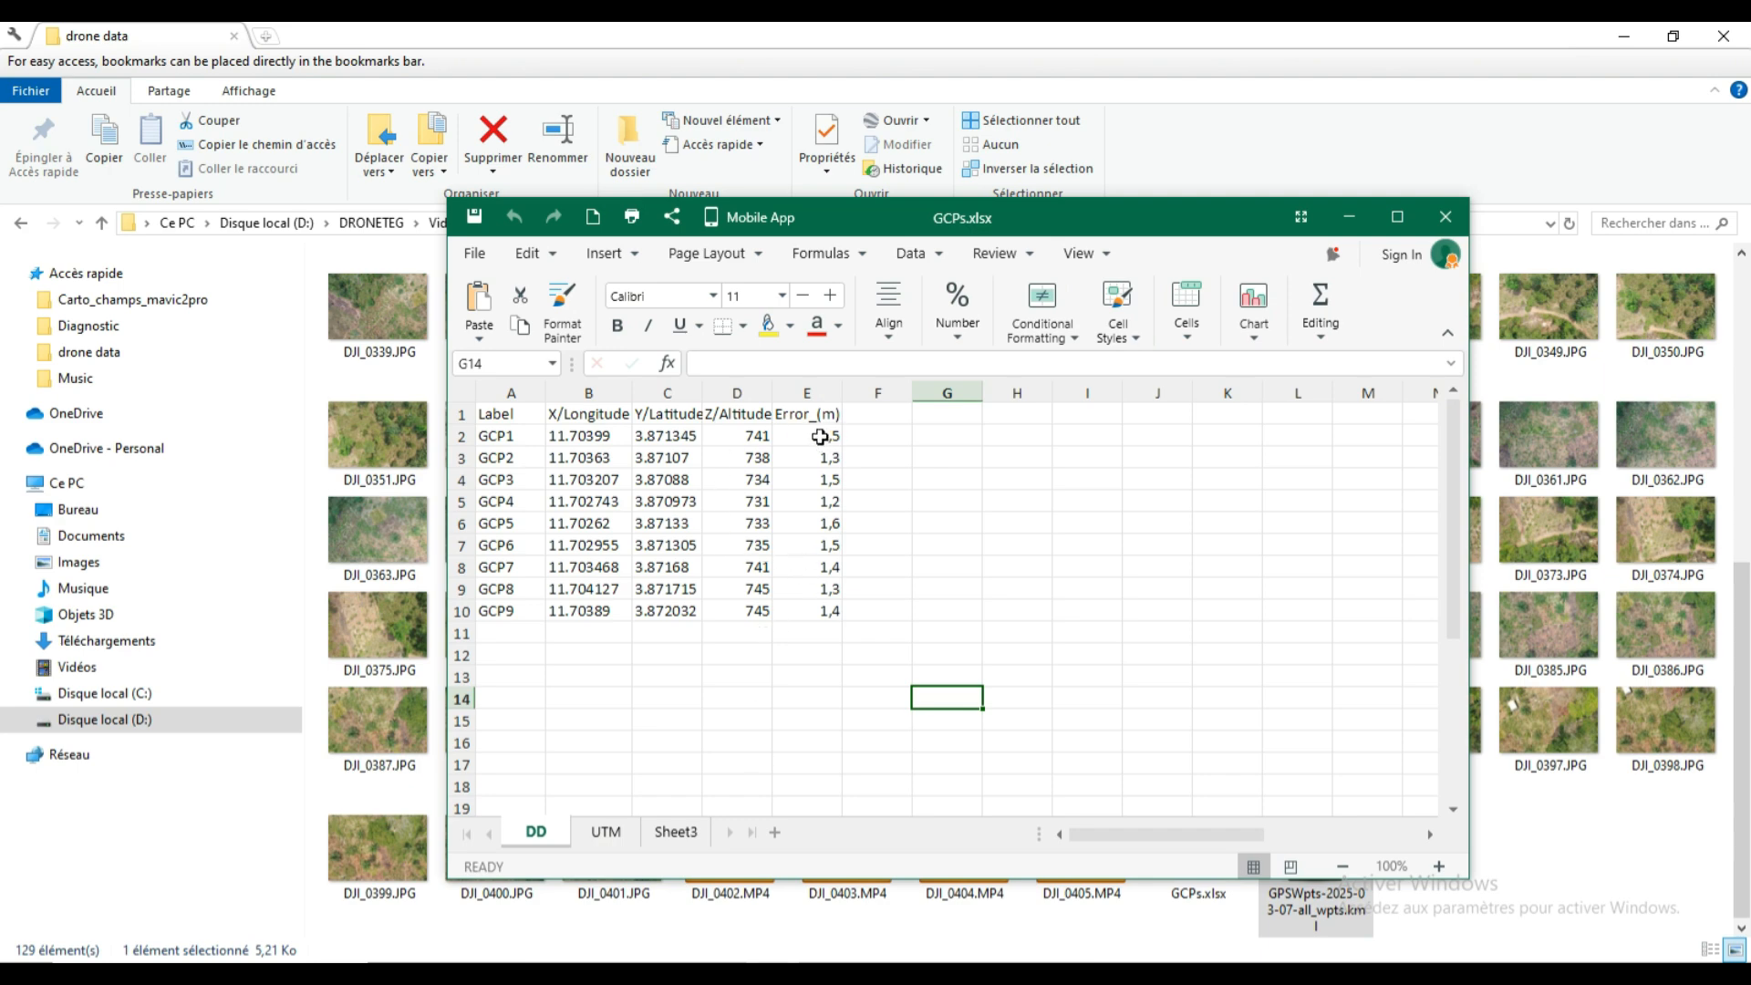
# Examine the Error_(m) values of GCP1 to GCP9 in the DD sheet and return to the drone data folder.
pyautogui.moveTo(815, 438); pyautogui.dragTo(815, 615)
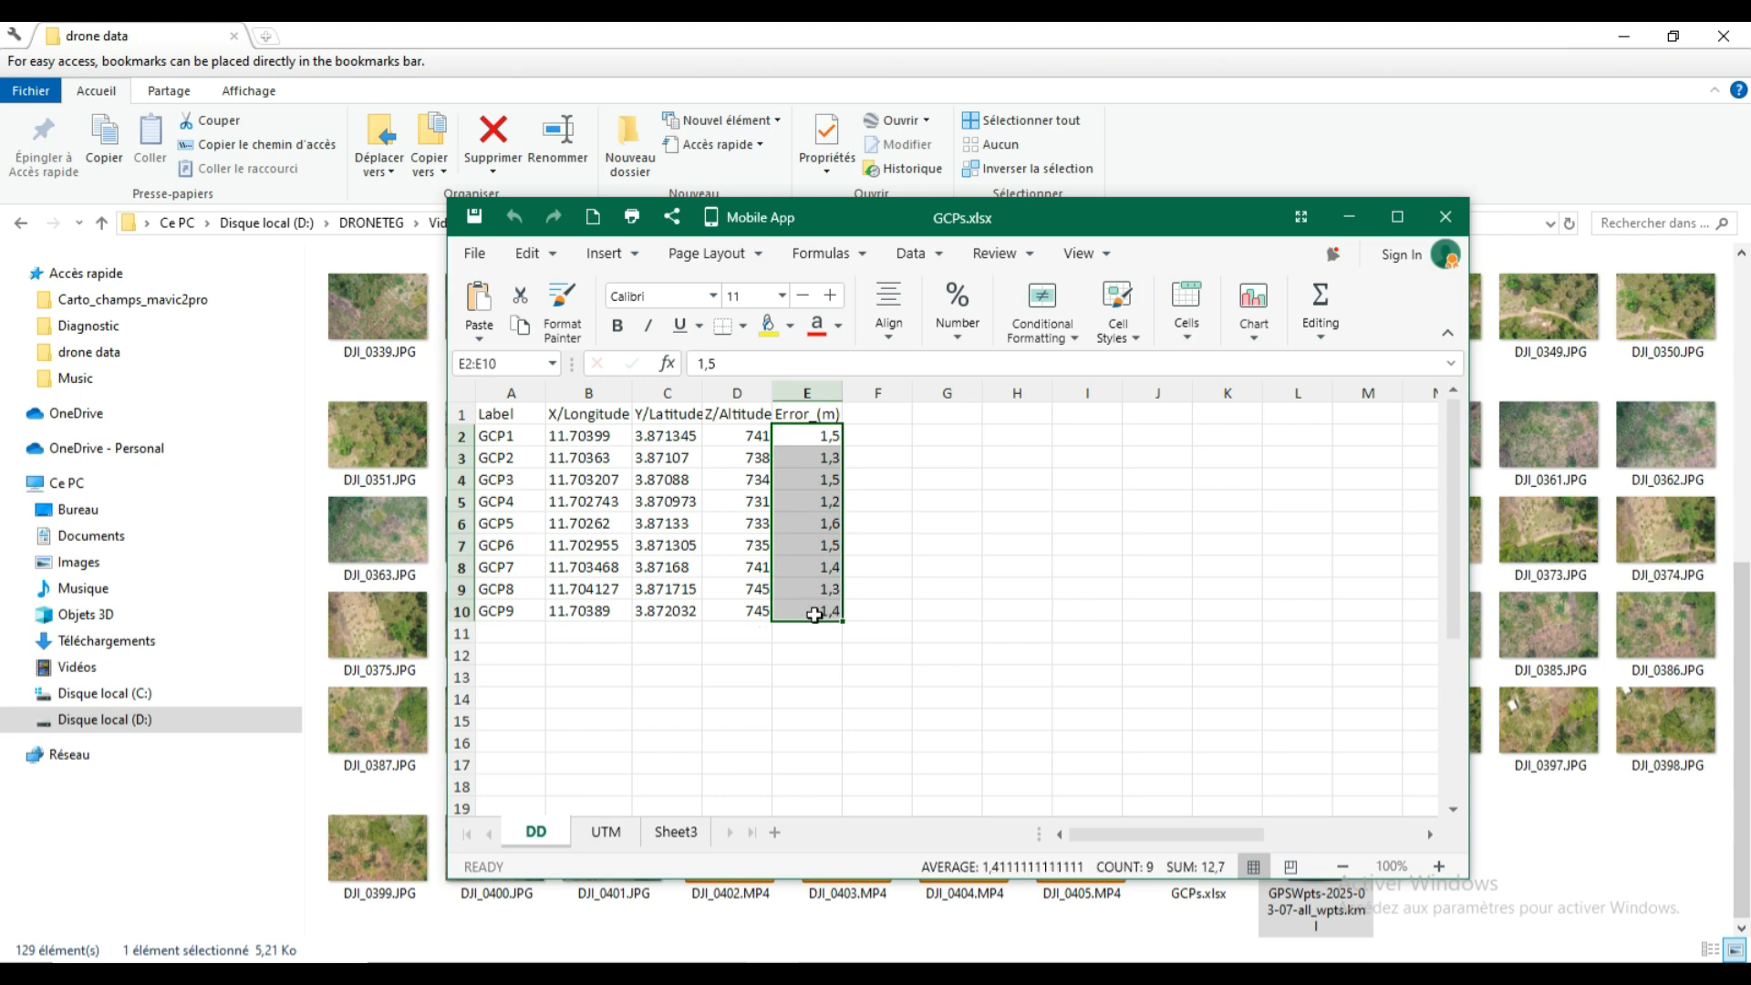
pyautogui.click(865, 521)
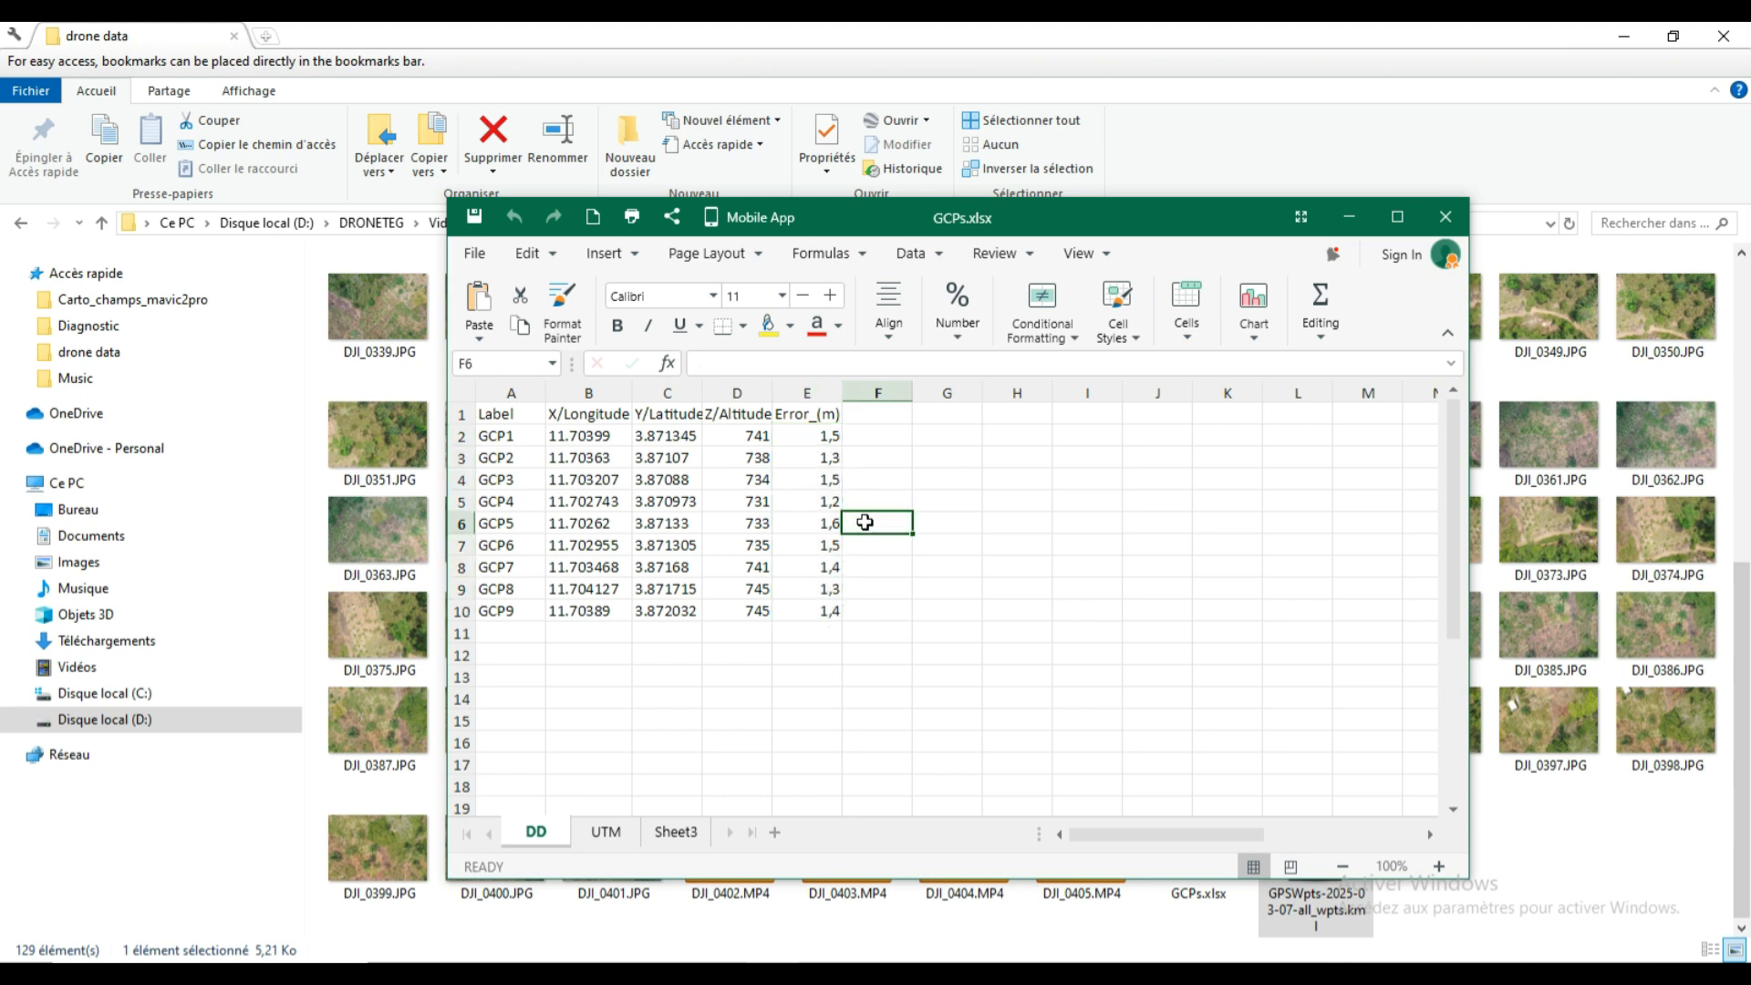
pyautogui.click(797, 522)
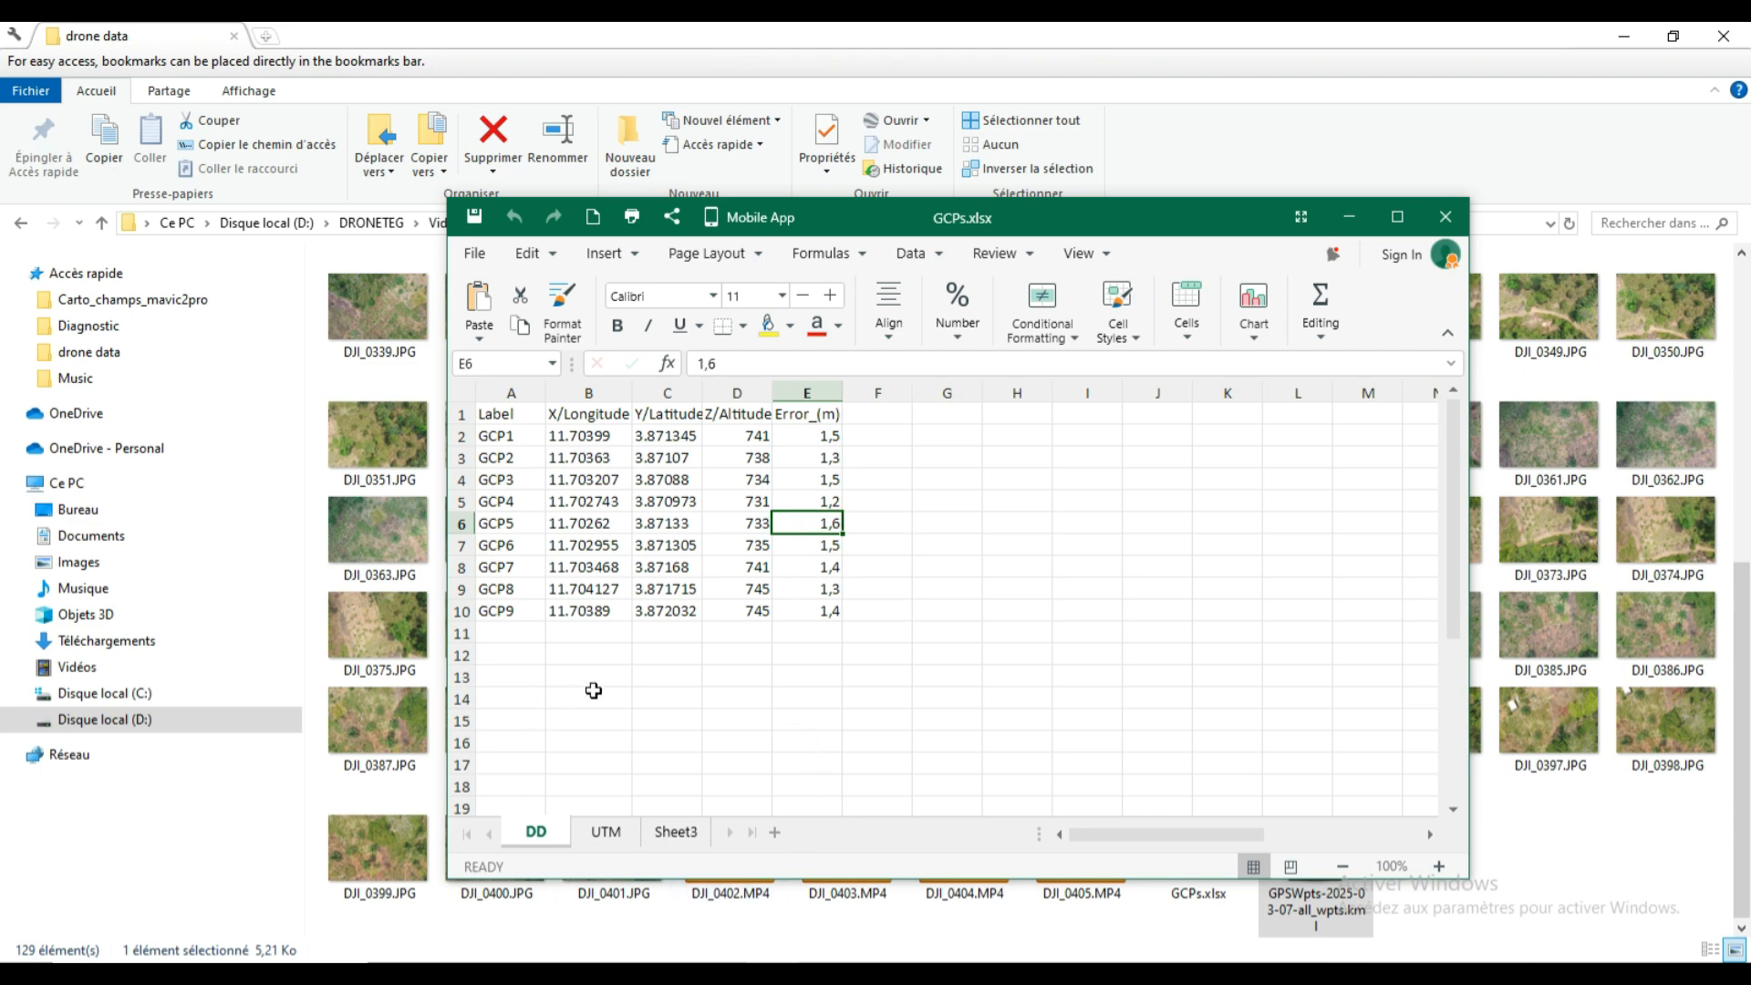
pyautogui.click(1557, 640)
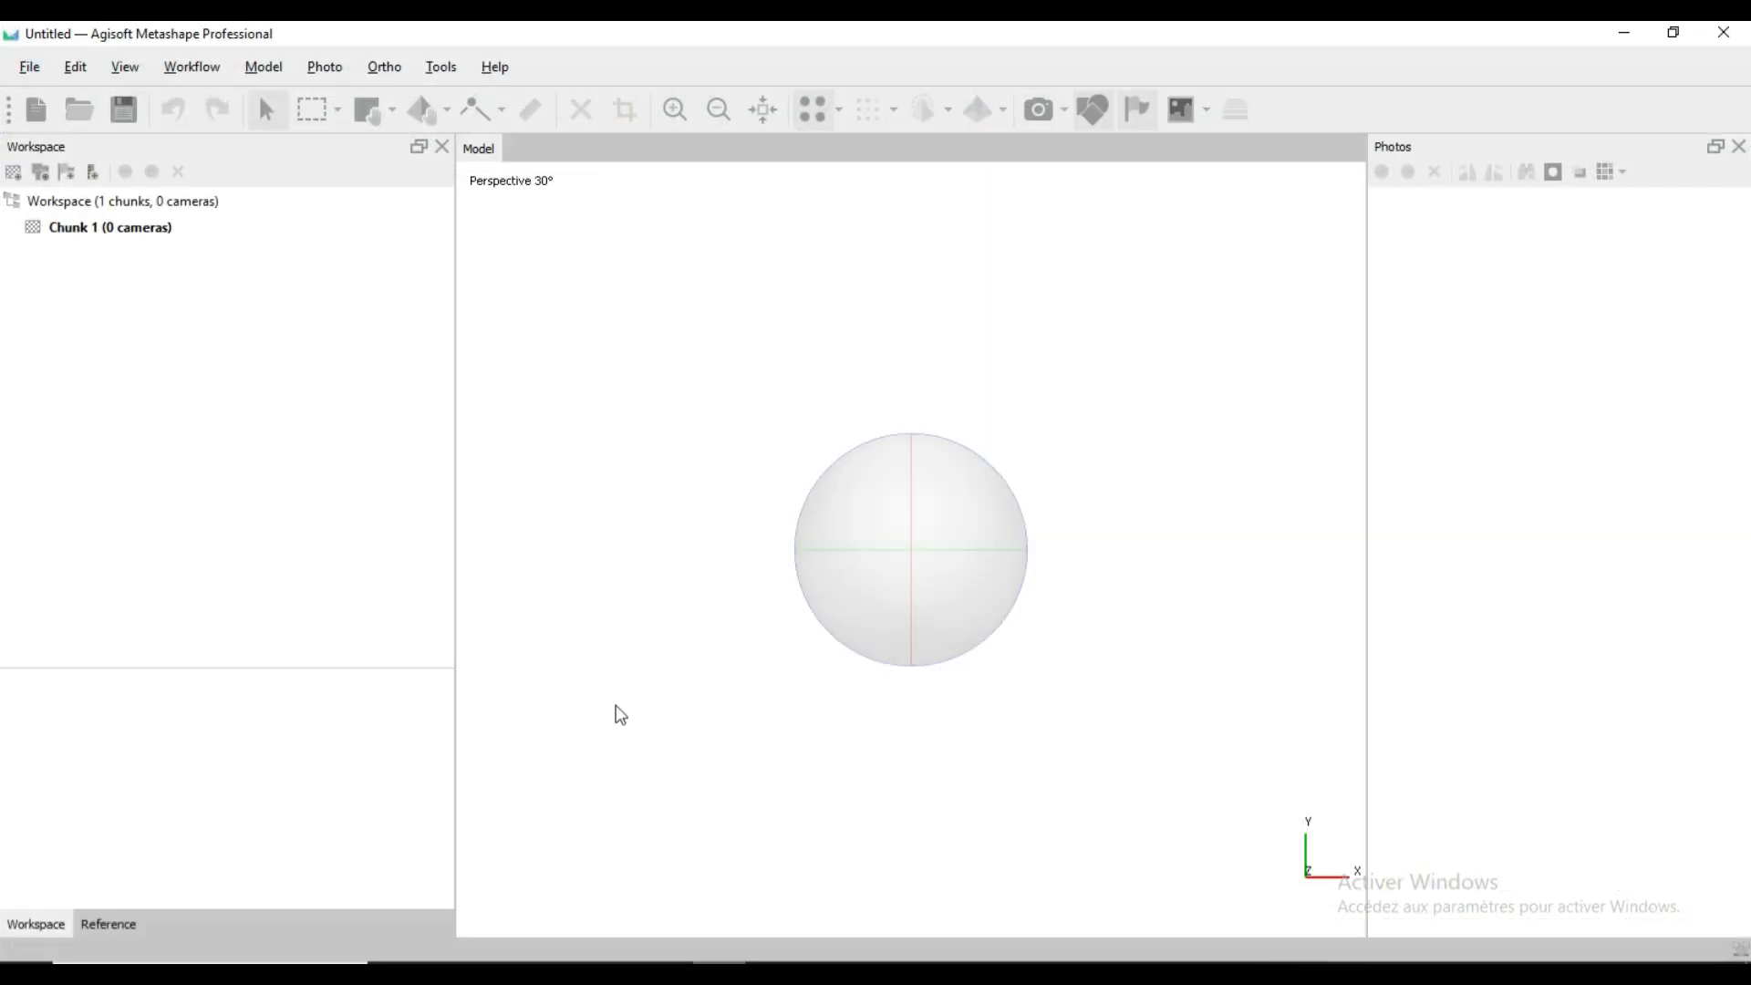
# In Agisoft Metashape Professional, narrow the Workspace pane and add photos DJI_0279.JPG to DJI_0401.JPG to Chunk 1.
pyautogui.moveTo(453, 578); pyautogui.dragTo(347, 551)
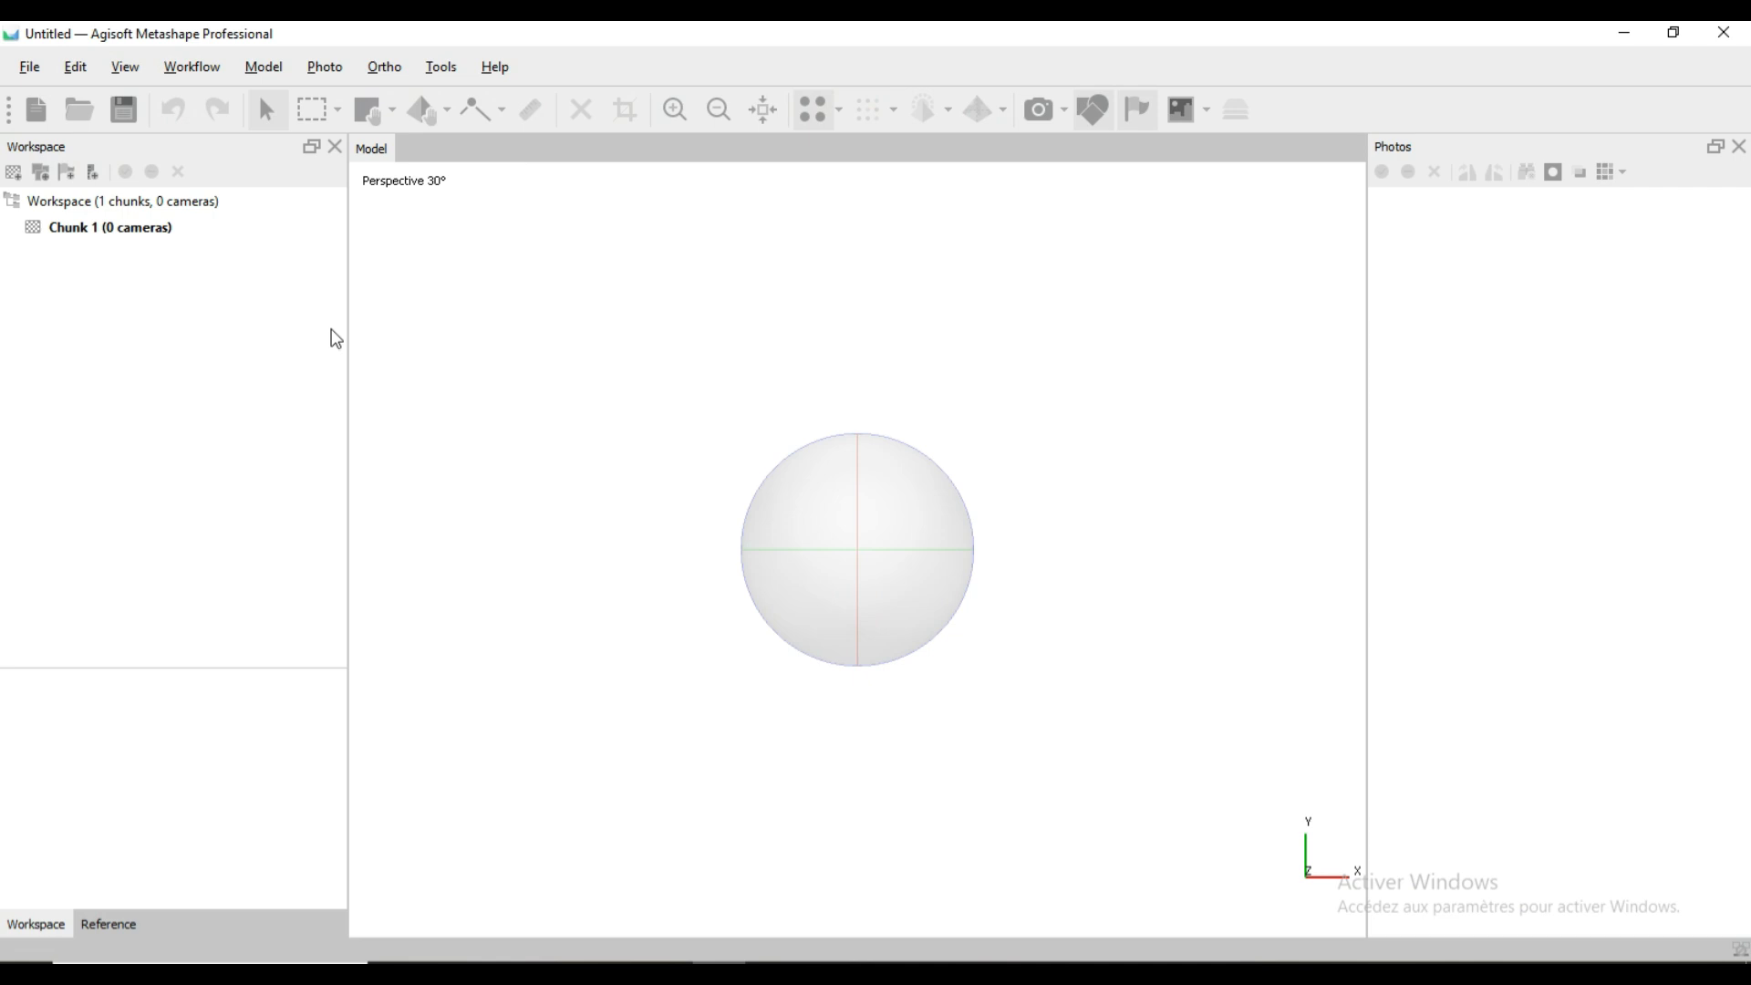
pyautogui.click(181, 69)
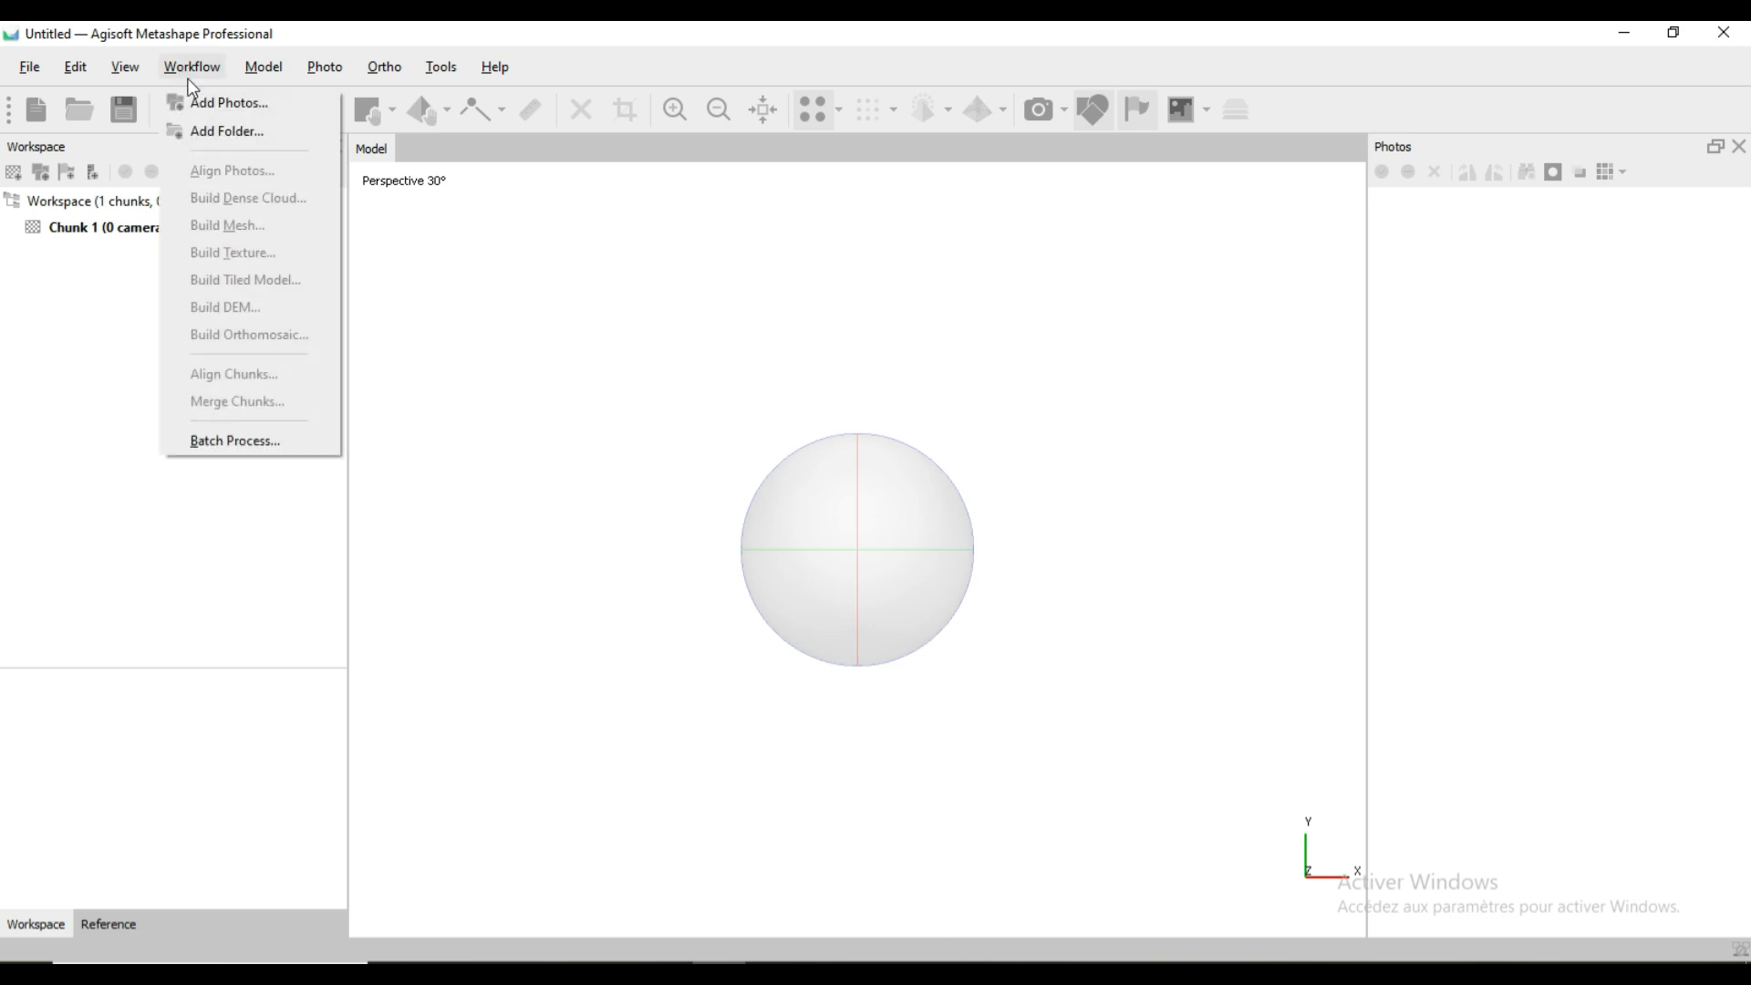
pyautogui.click(222, 108)
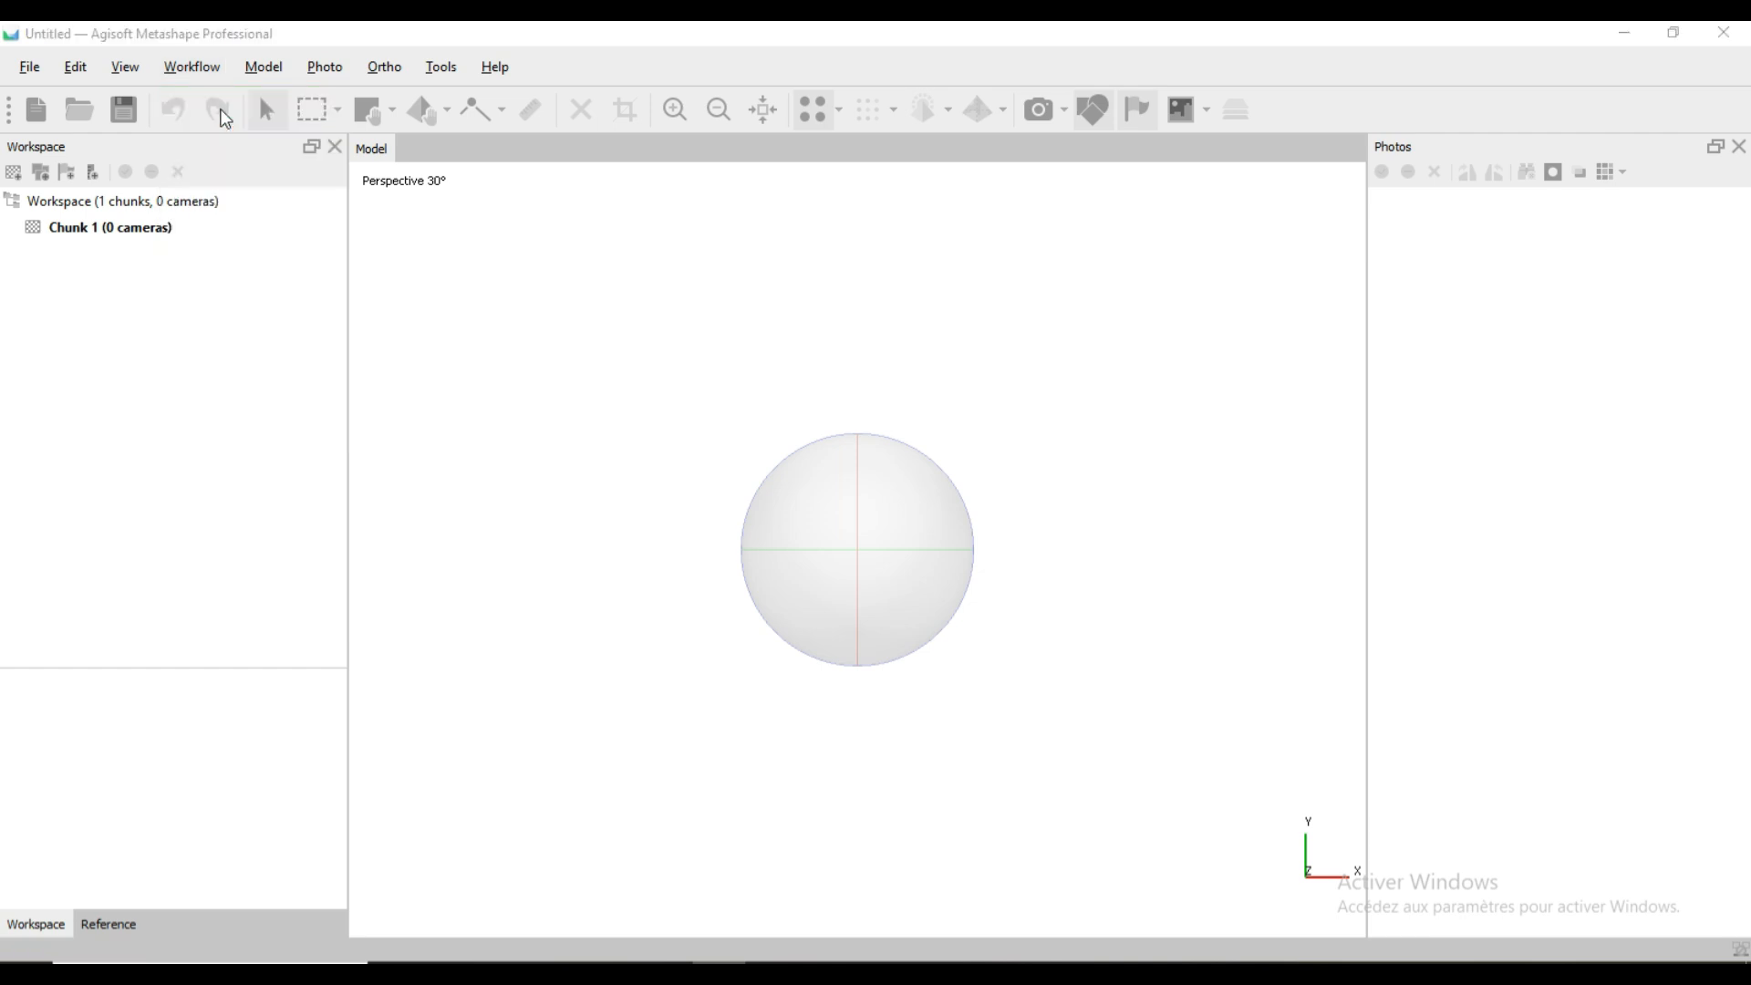
pyautogui.moveTo(274, 256); pyautogui.dragTo(967, 829)
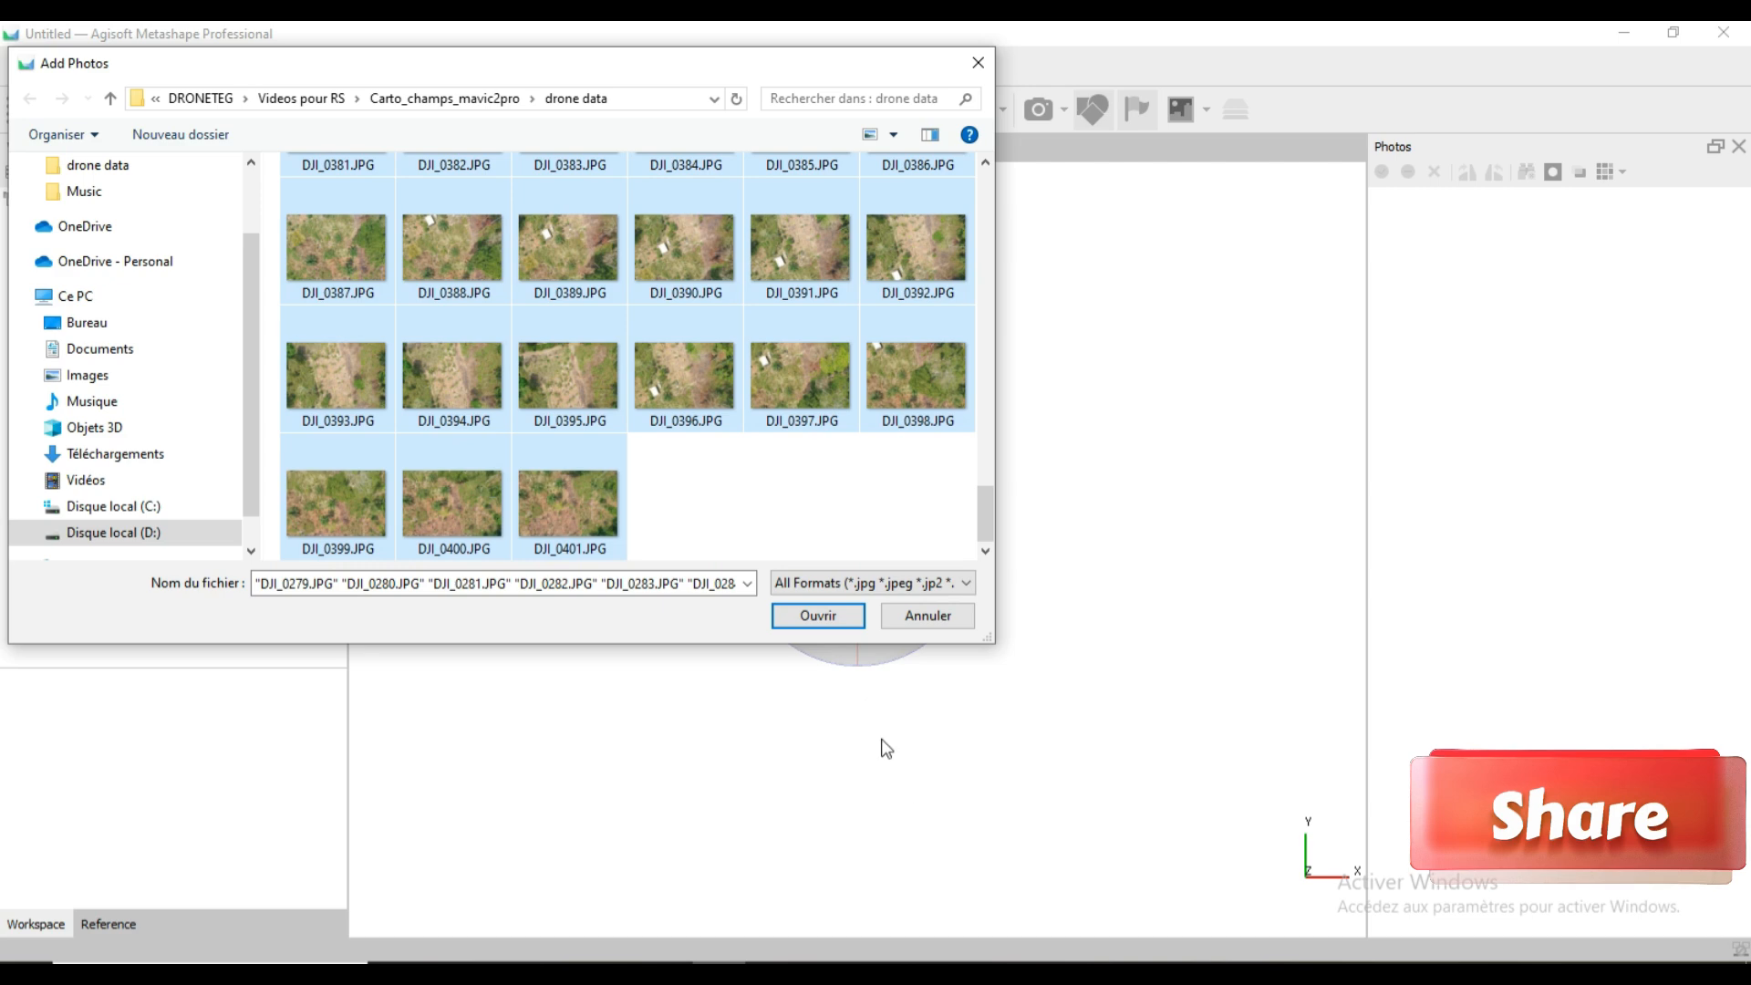
pyautogui.click(820, 618)
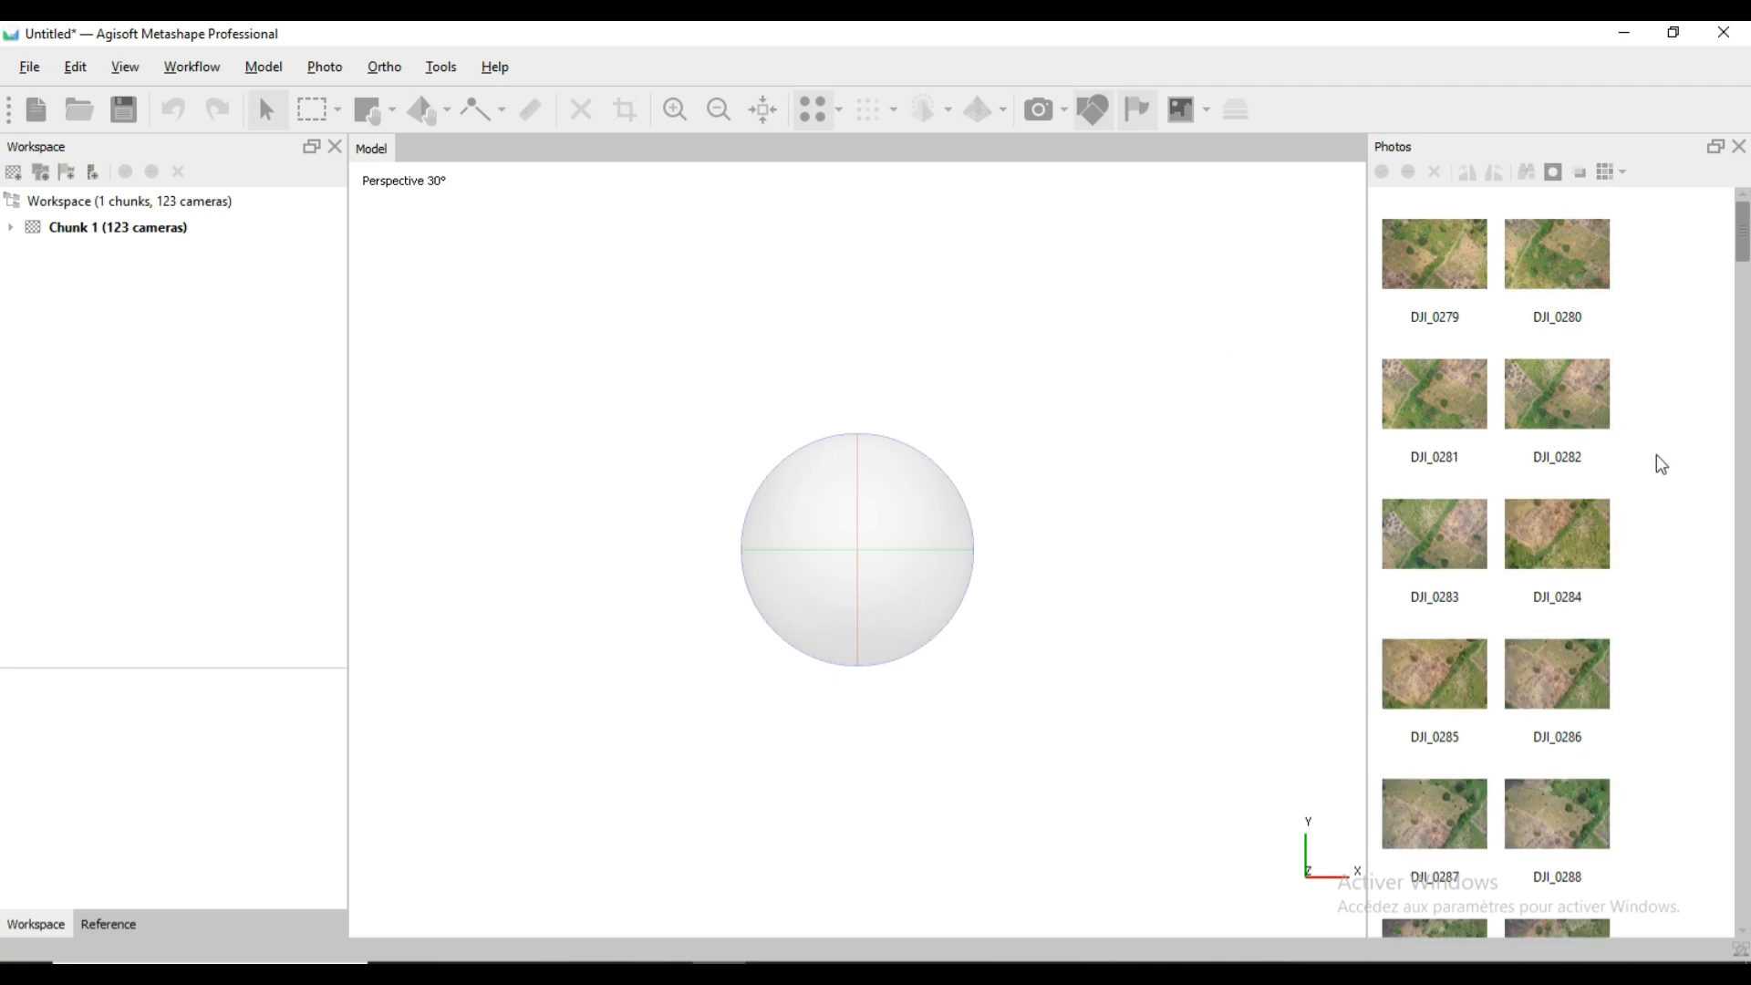
# Look through the imported photo thumbnails and expand Chunk 1 to show its contents.
pyautogui.scroll(-10, 1642, 429)
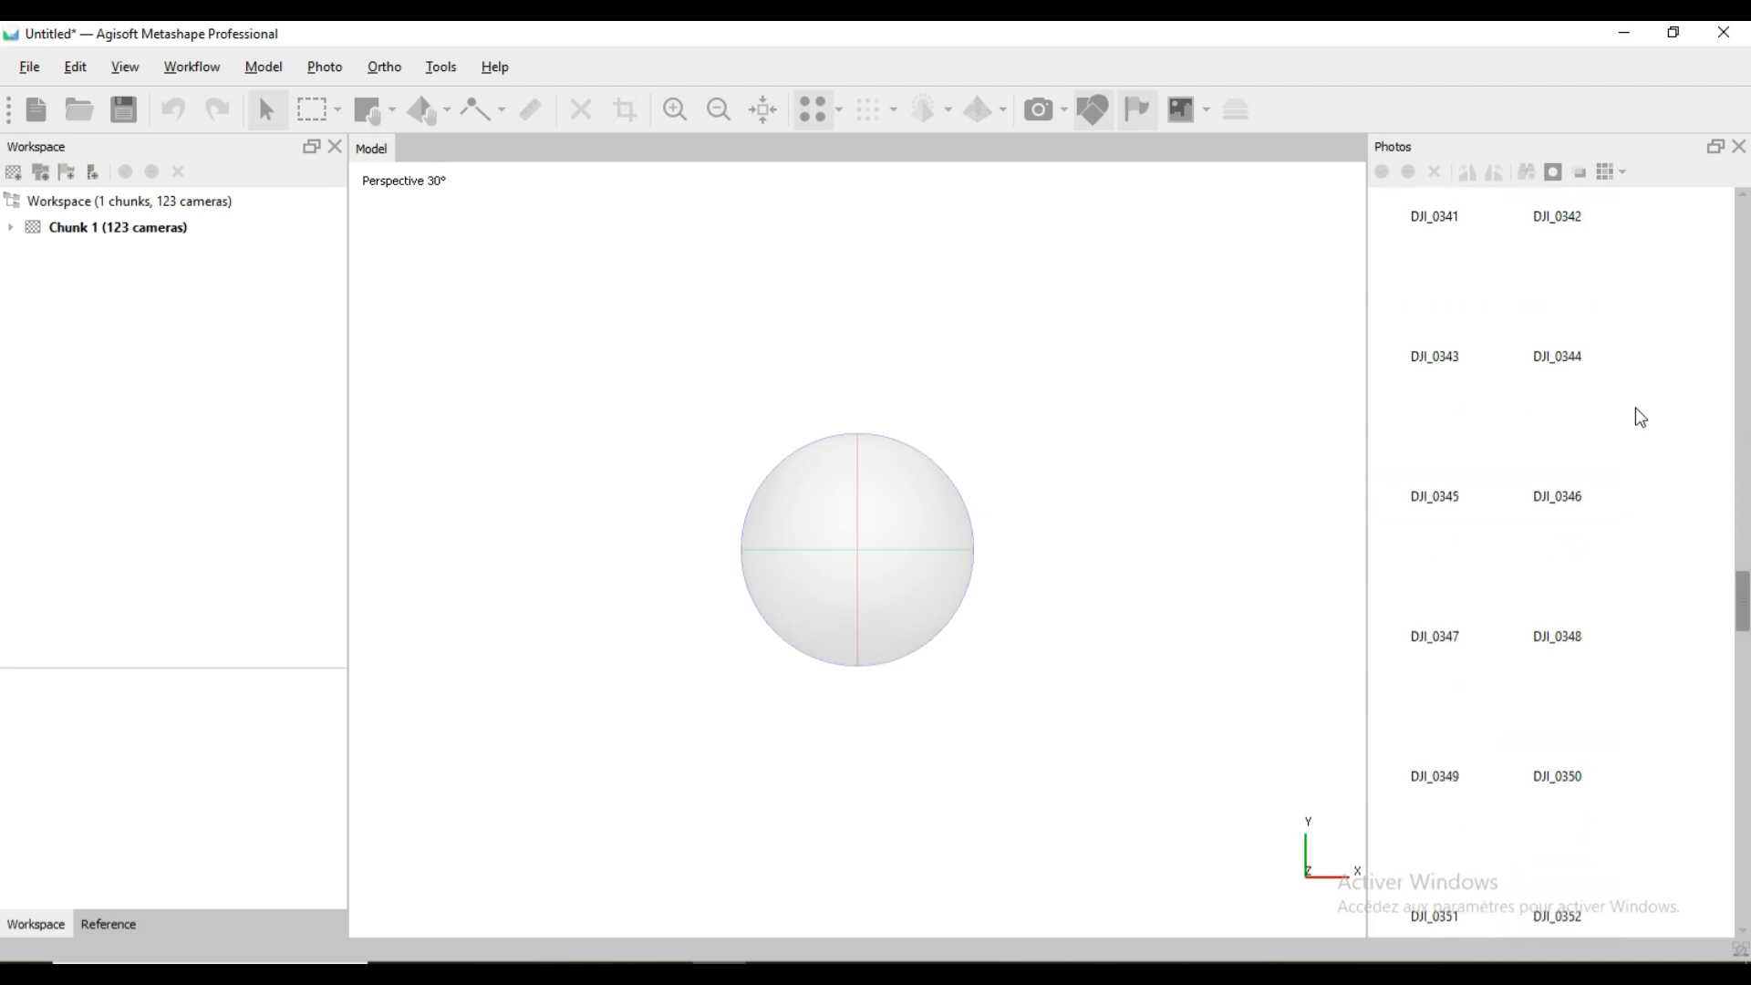
pyautogui.scroll(-6, 1640, 410)
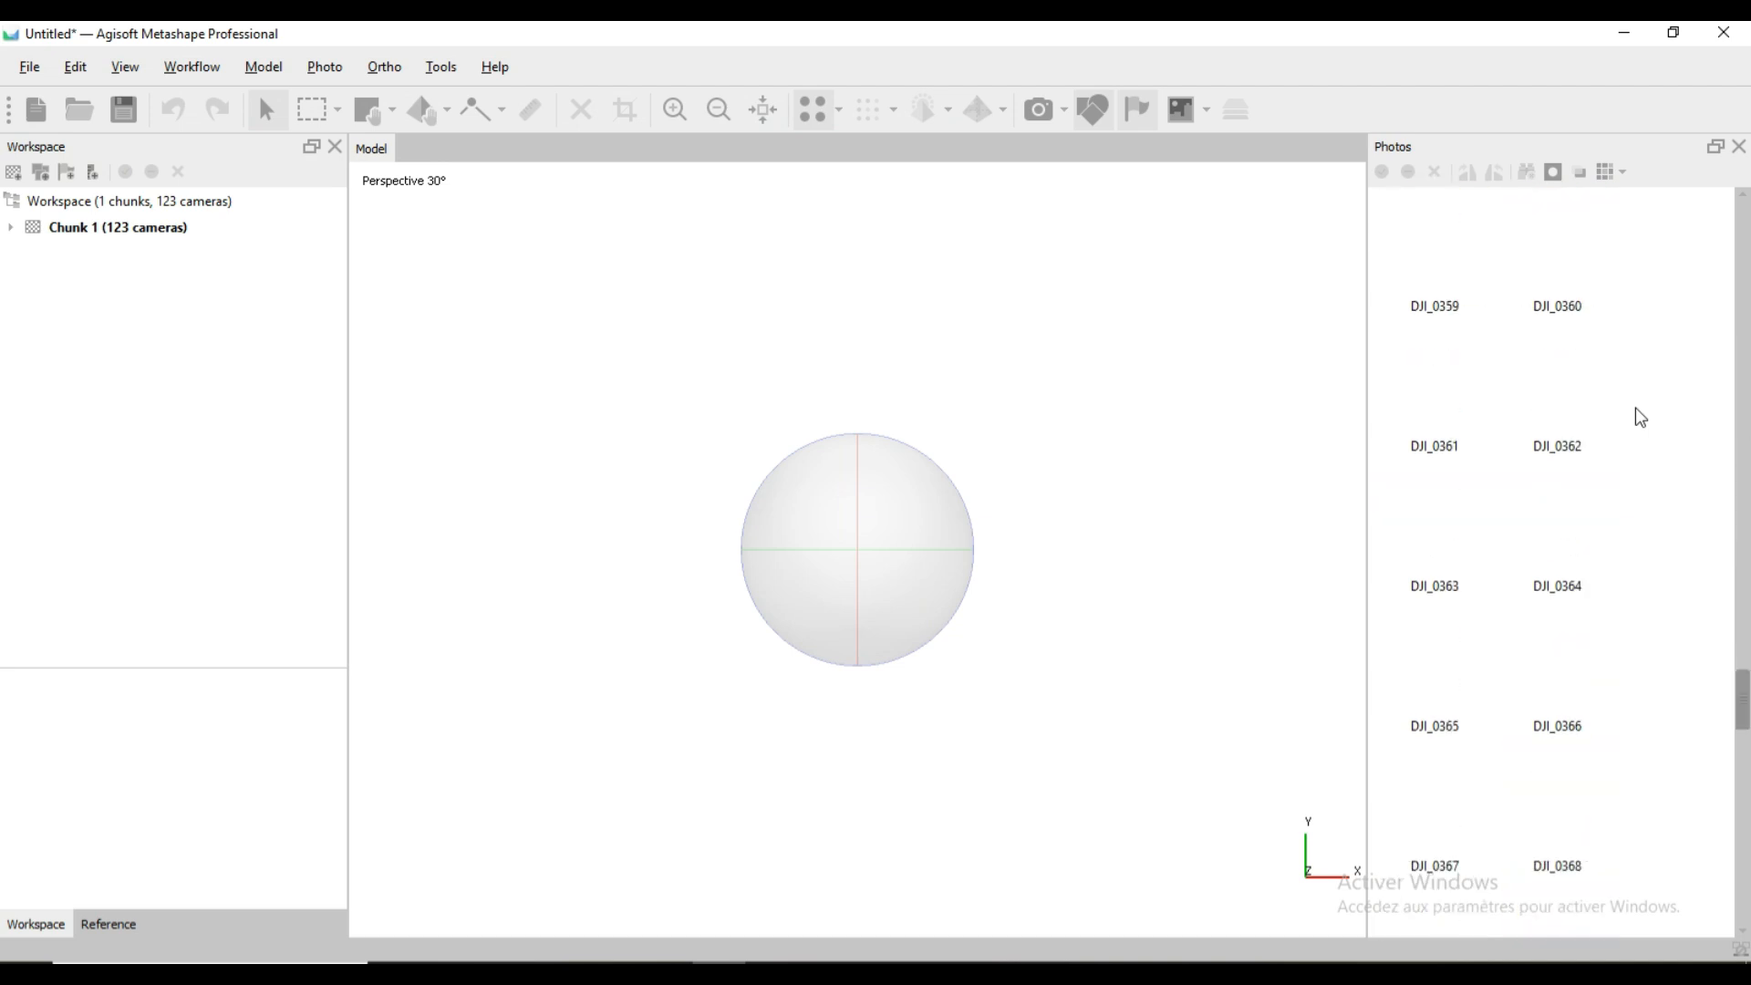
pyautogui.click(10, 228)
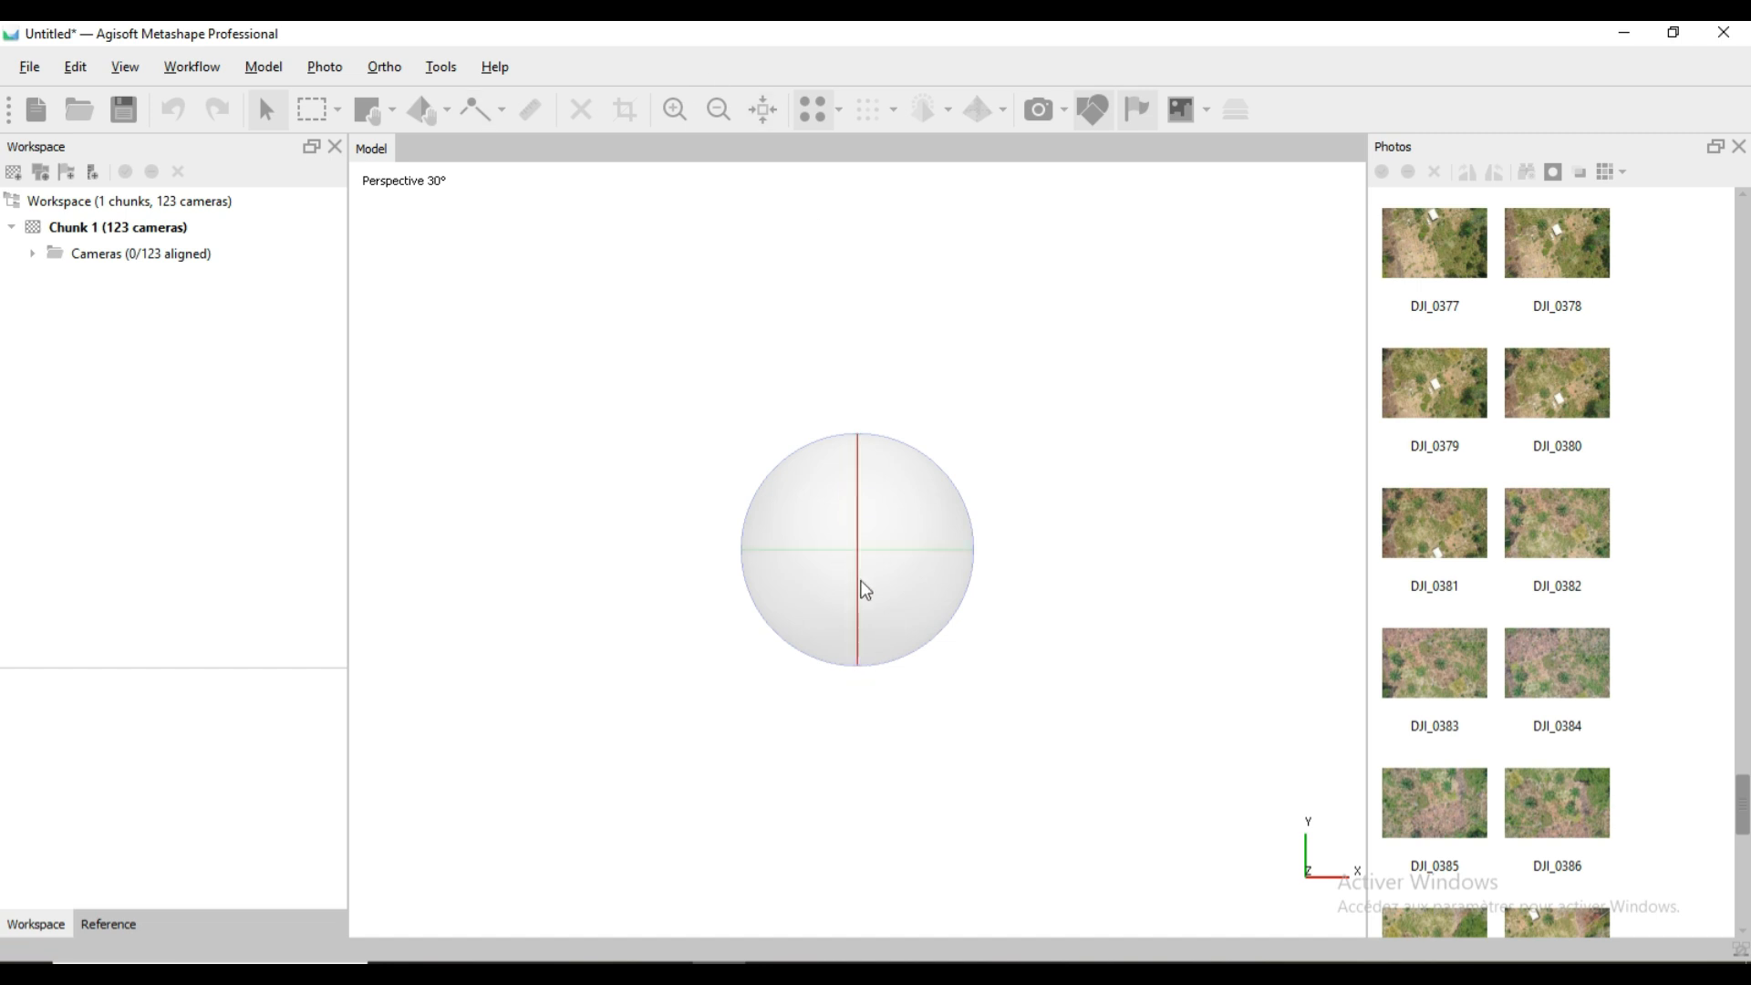
# Show the camera positions in the 3D model view and examine the flight lines from several angles.
pyautogui.moveTo(863, 592); pyautogui.dragTo(860, 414)
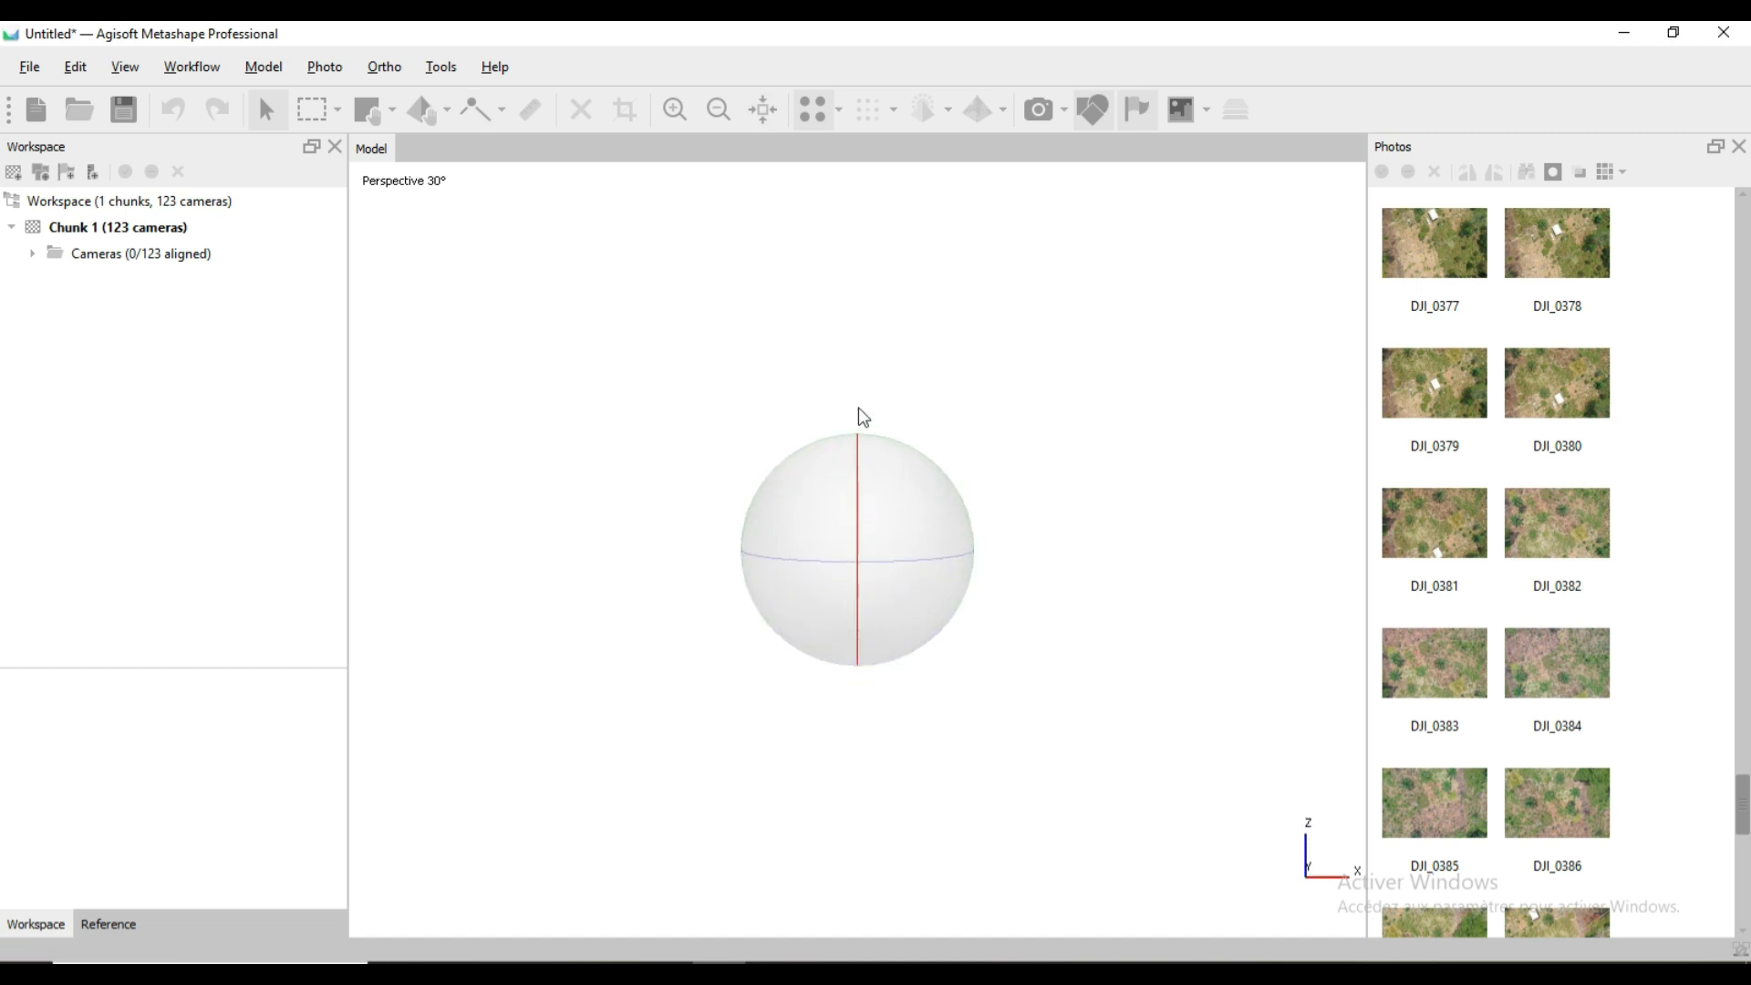
pyautogui.click(1041, 123)
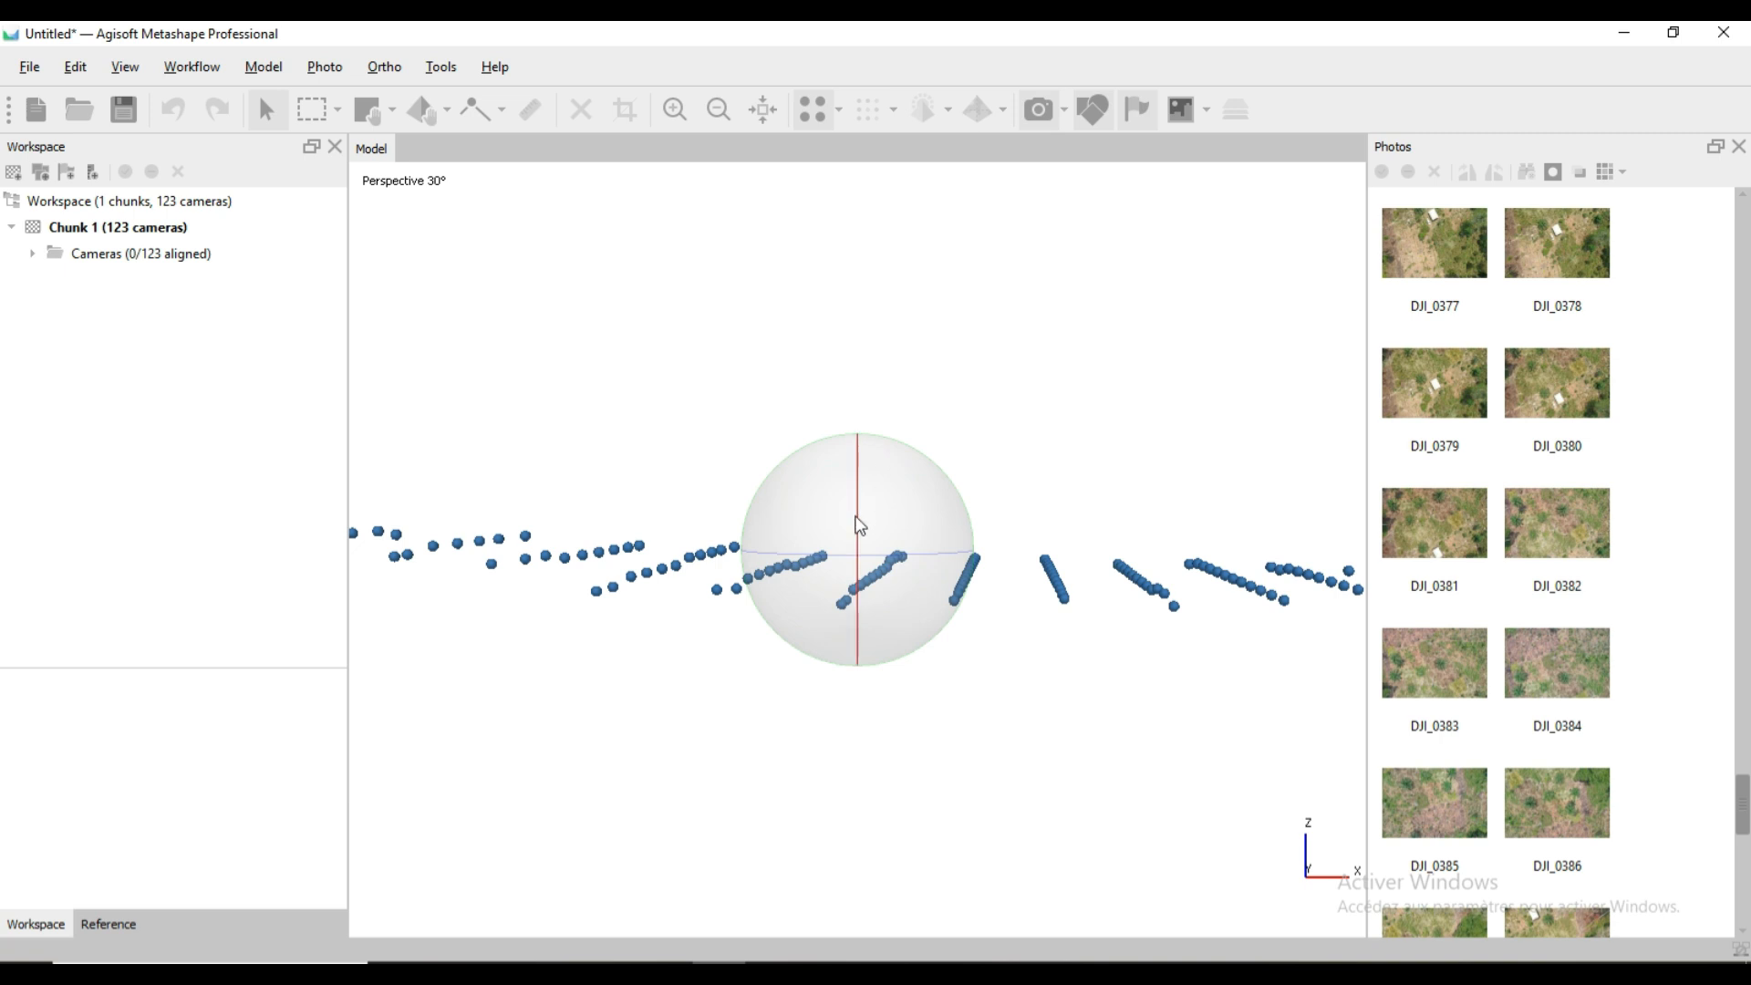
pyautogui.moveTo(860, 520); pyautogui.dragTo(1022, 569)
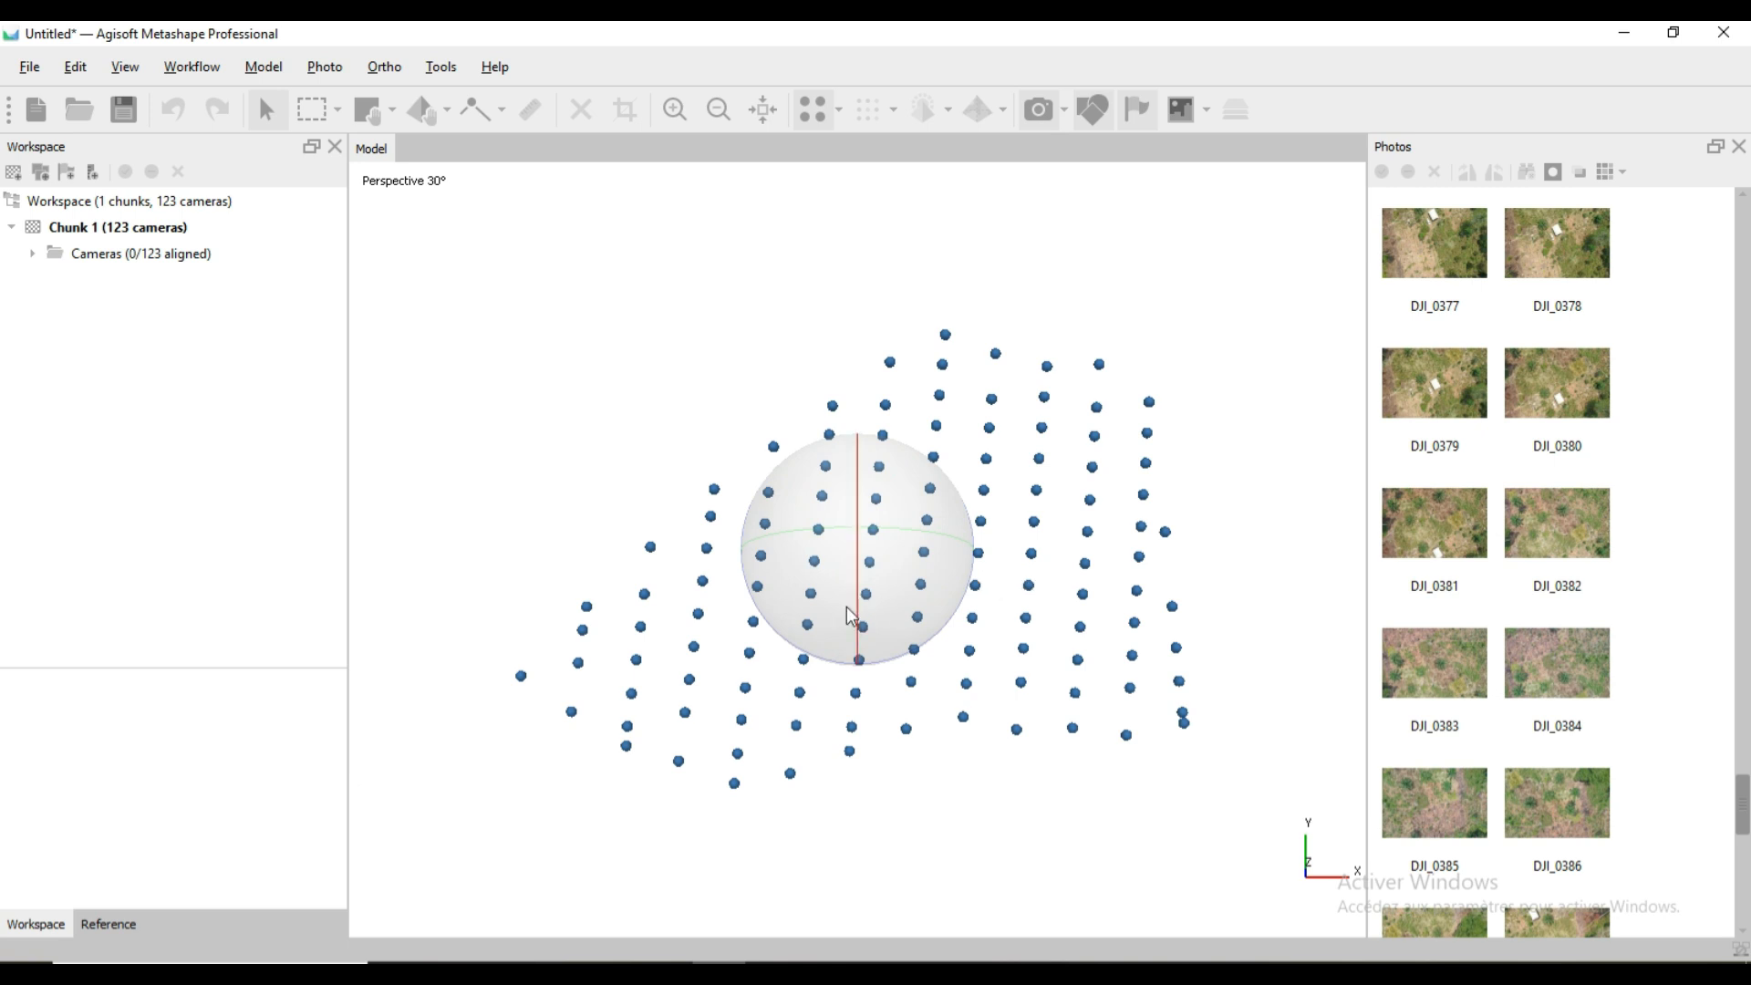
pyautogui.moveTo(862, 593); pyautogui.dragTo(912, 631)
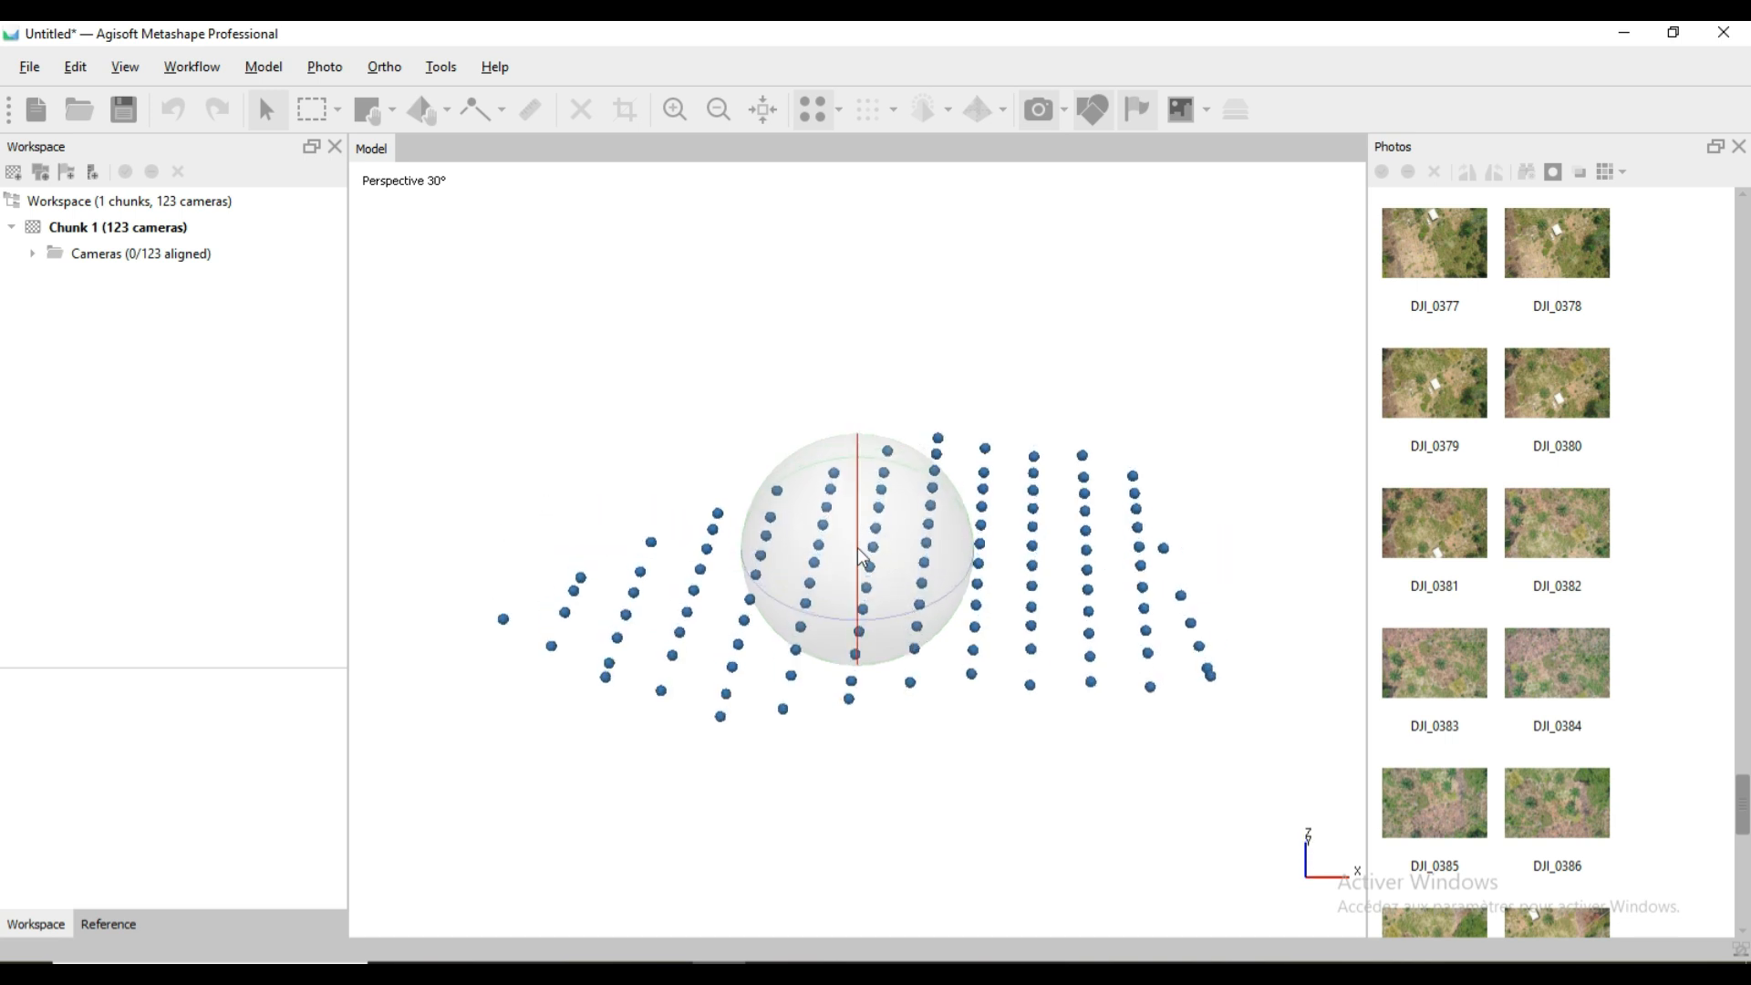
# Align the photos of Chunk 1 with Medium accuracy, keeping generic preselection and reference preselection enabled.
pyautogui.moveTo(857, 547); pyautogui.dragTo(862, 652)
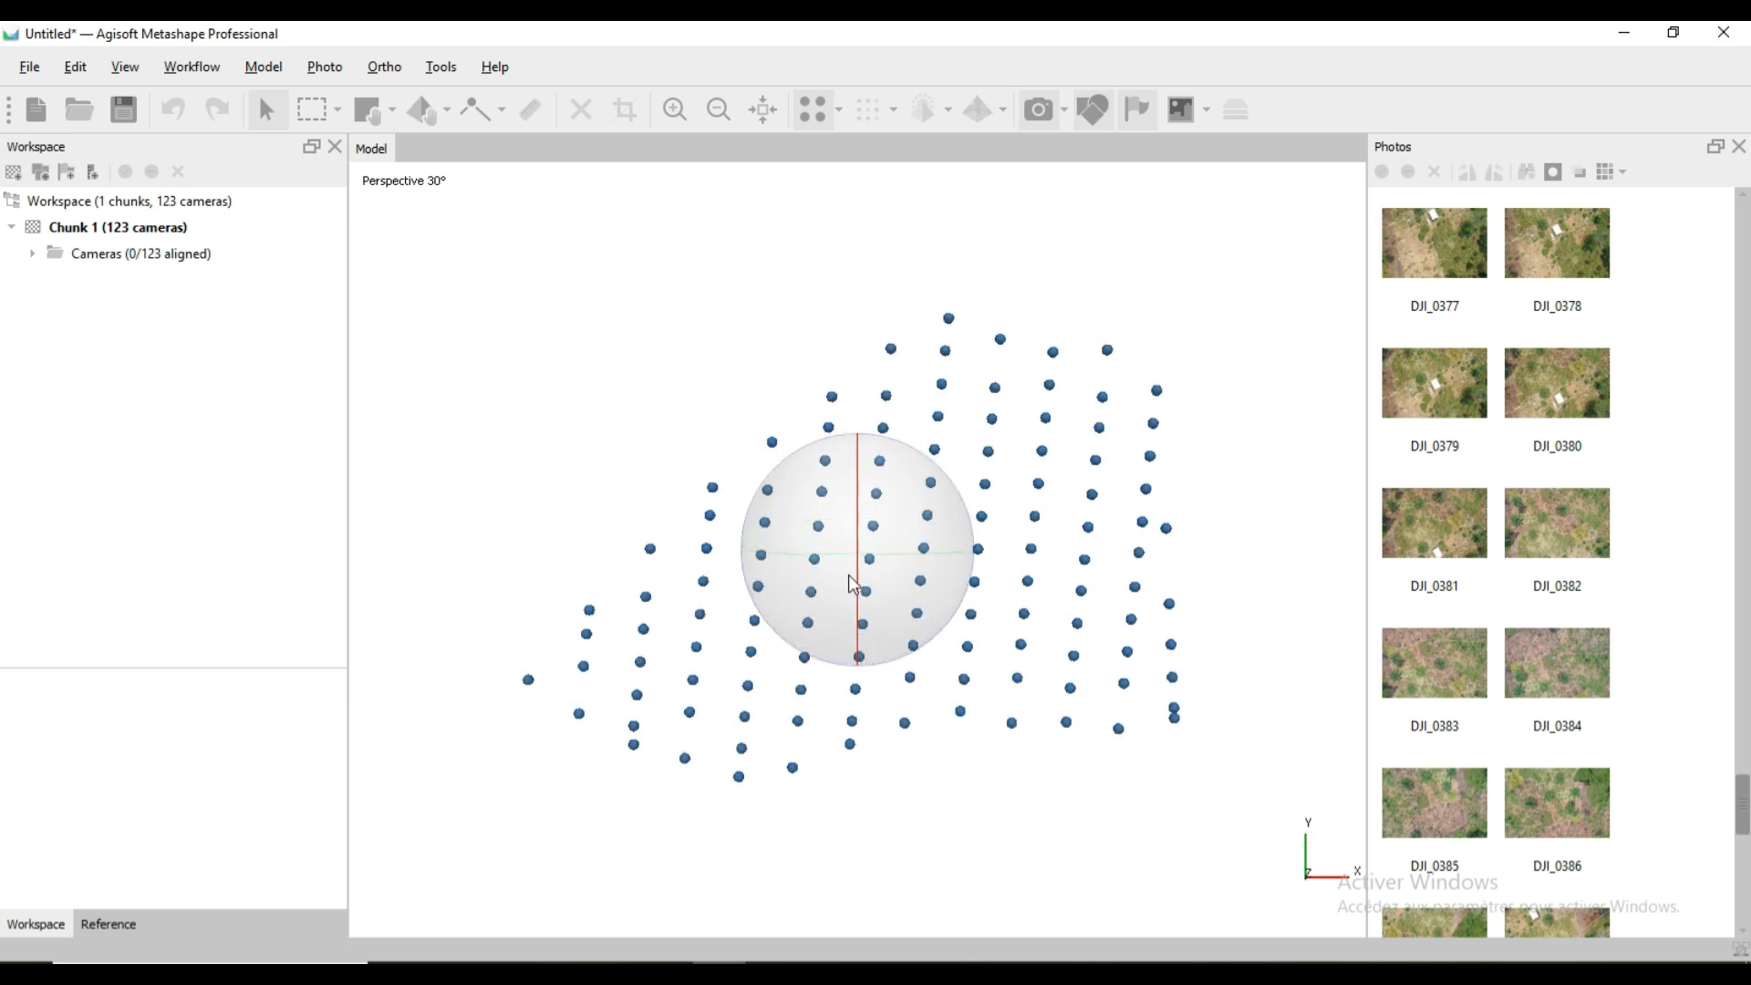
pyautogui.moveTo(848, 575); pyautogui.dragTo(856, 677)
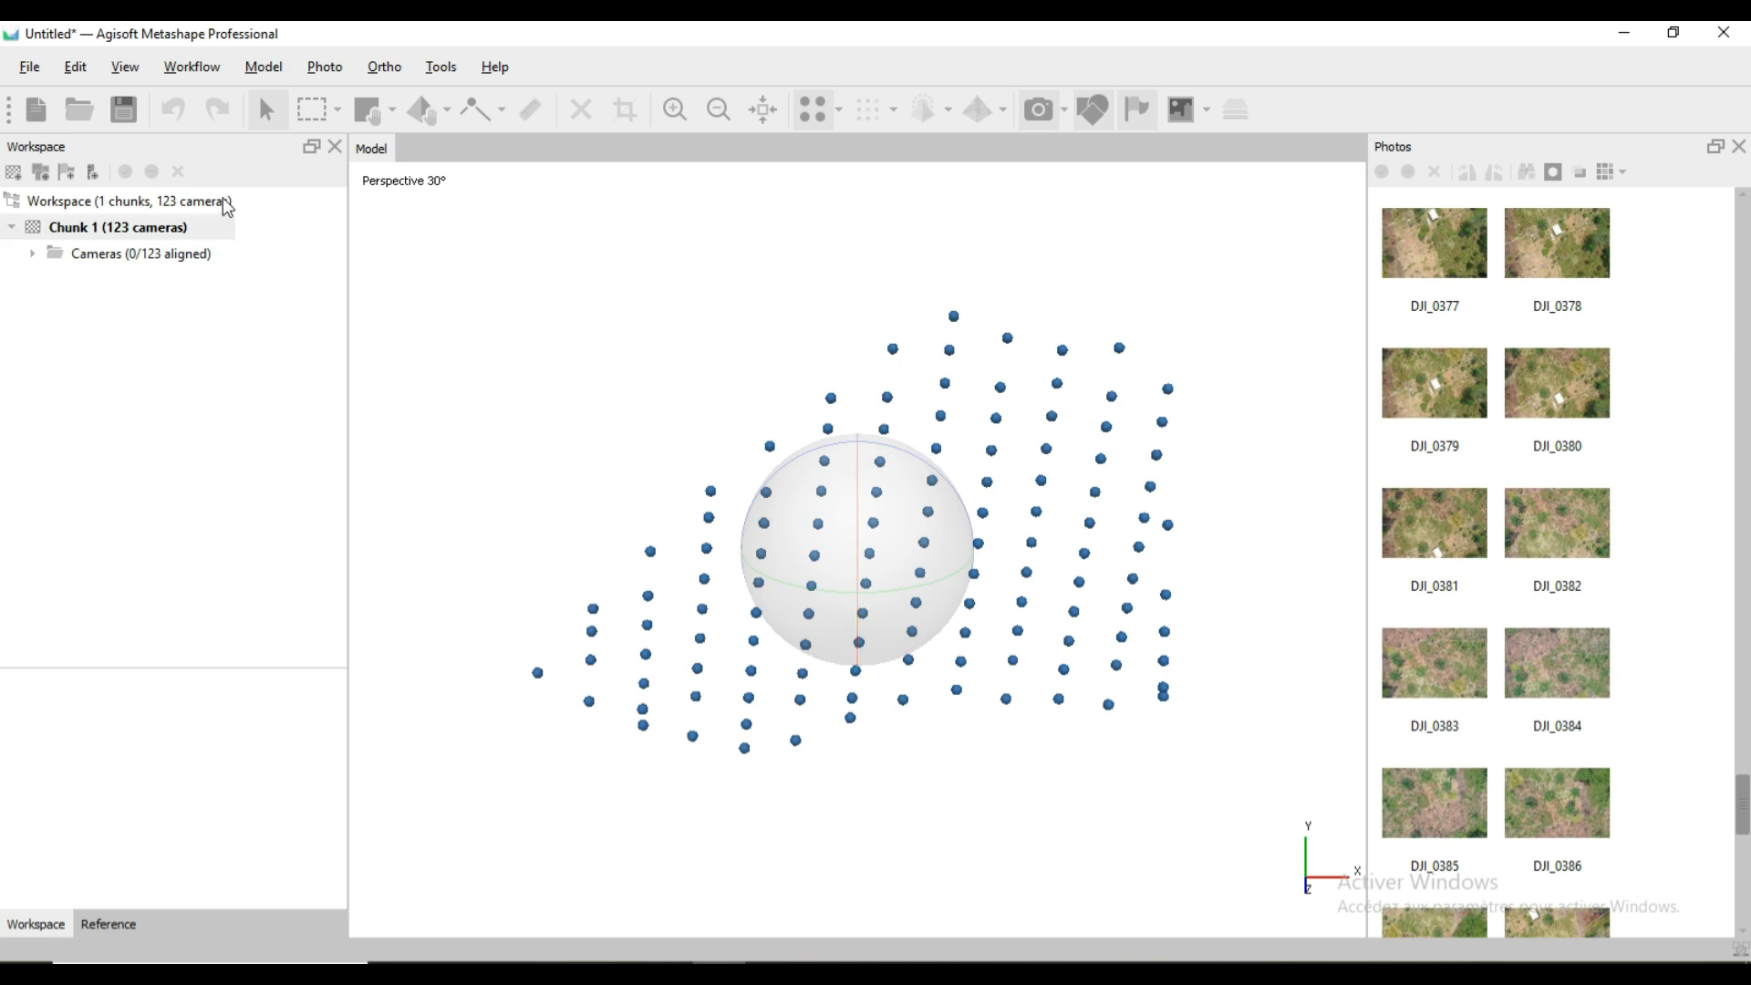
pyautogui.click(192, 68)
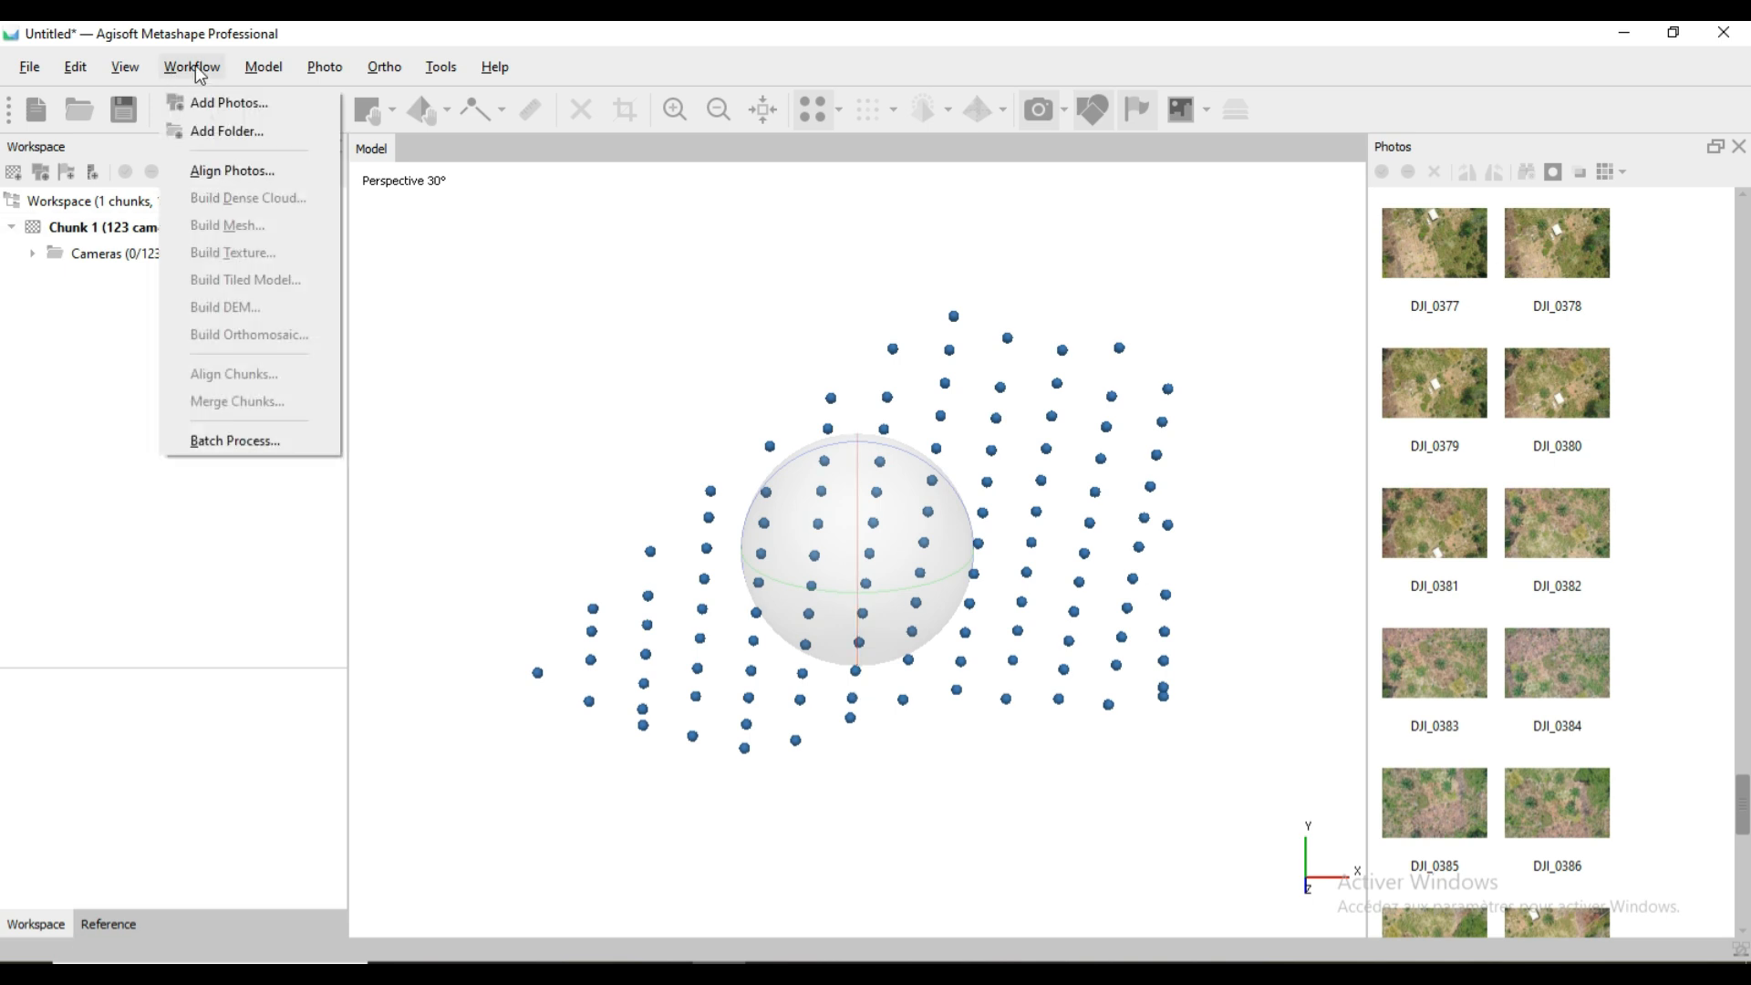
pyautogui.click(248, 176)
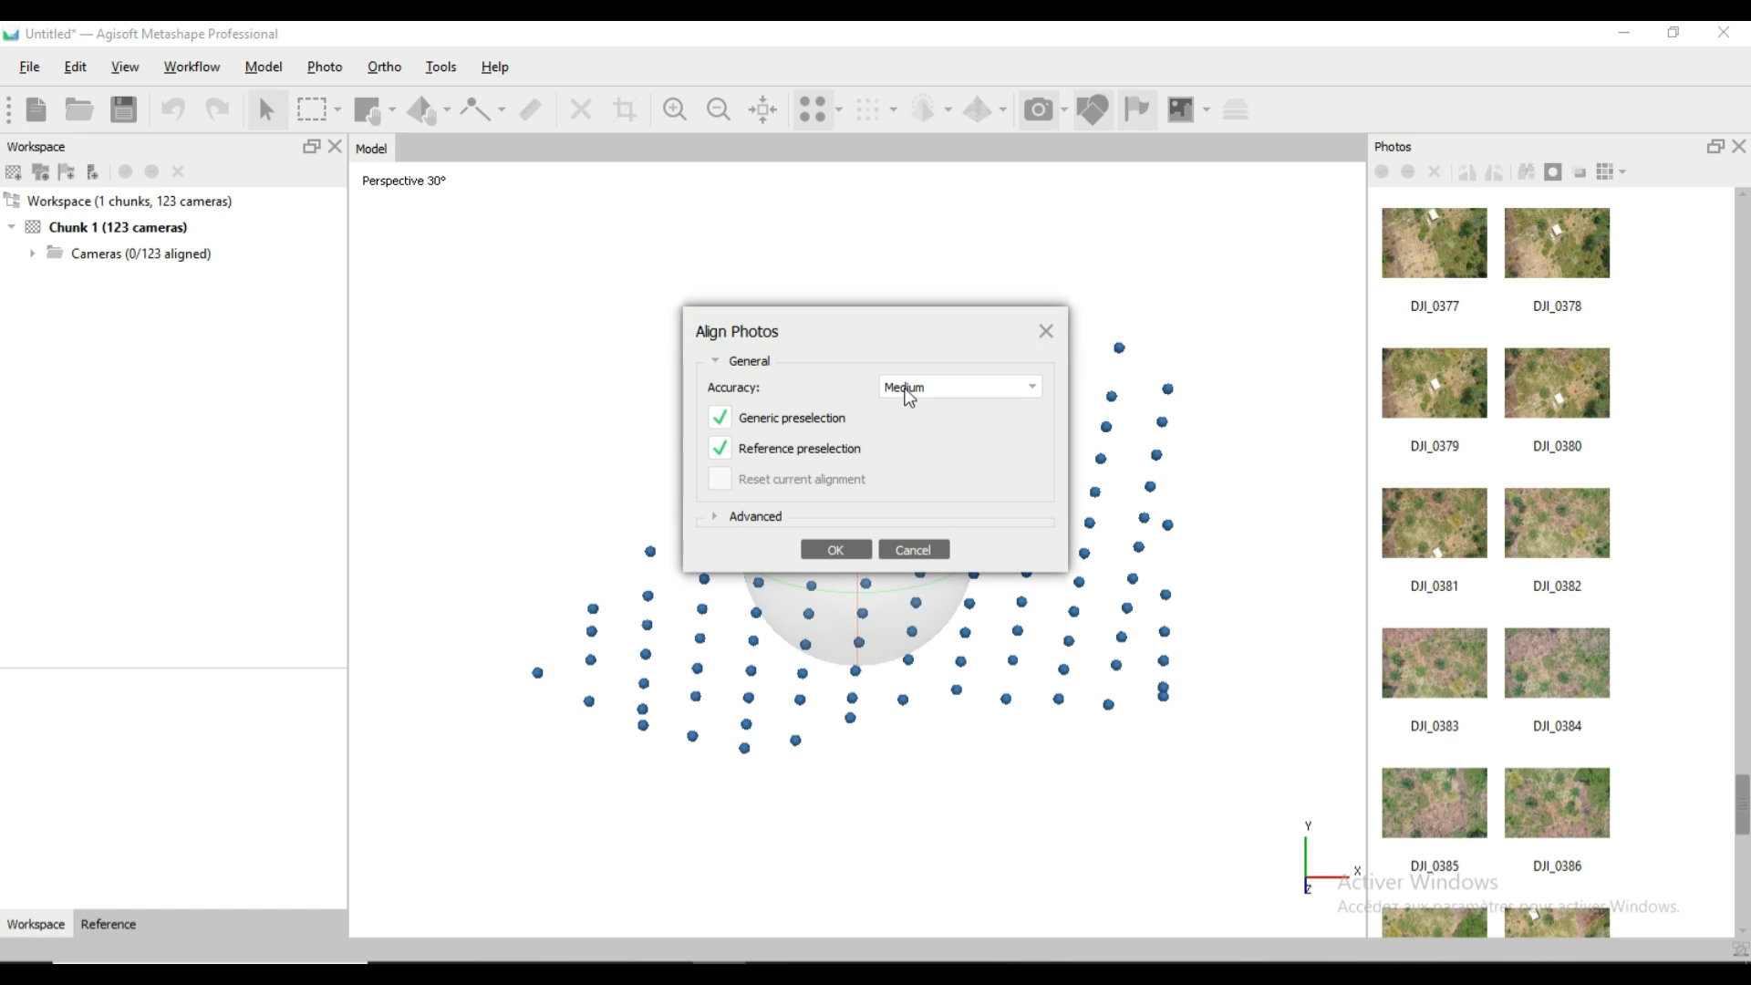
pyautogui.moveTo(892, 334); pyautogui.dragTo(635, 272)
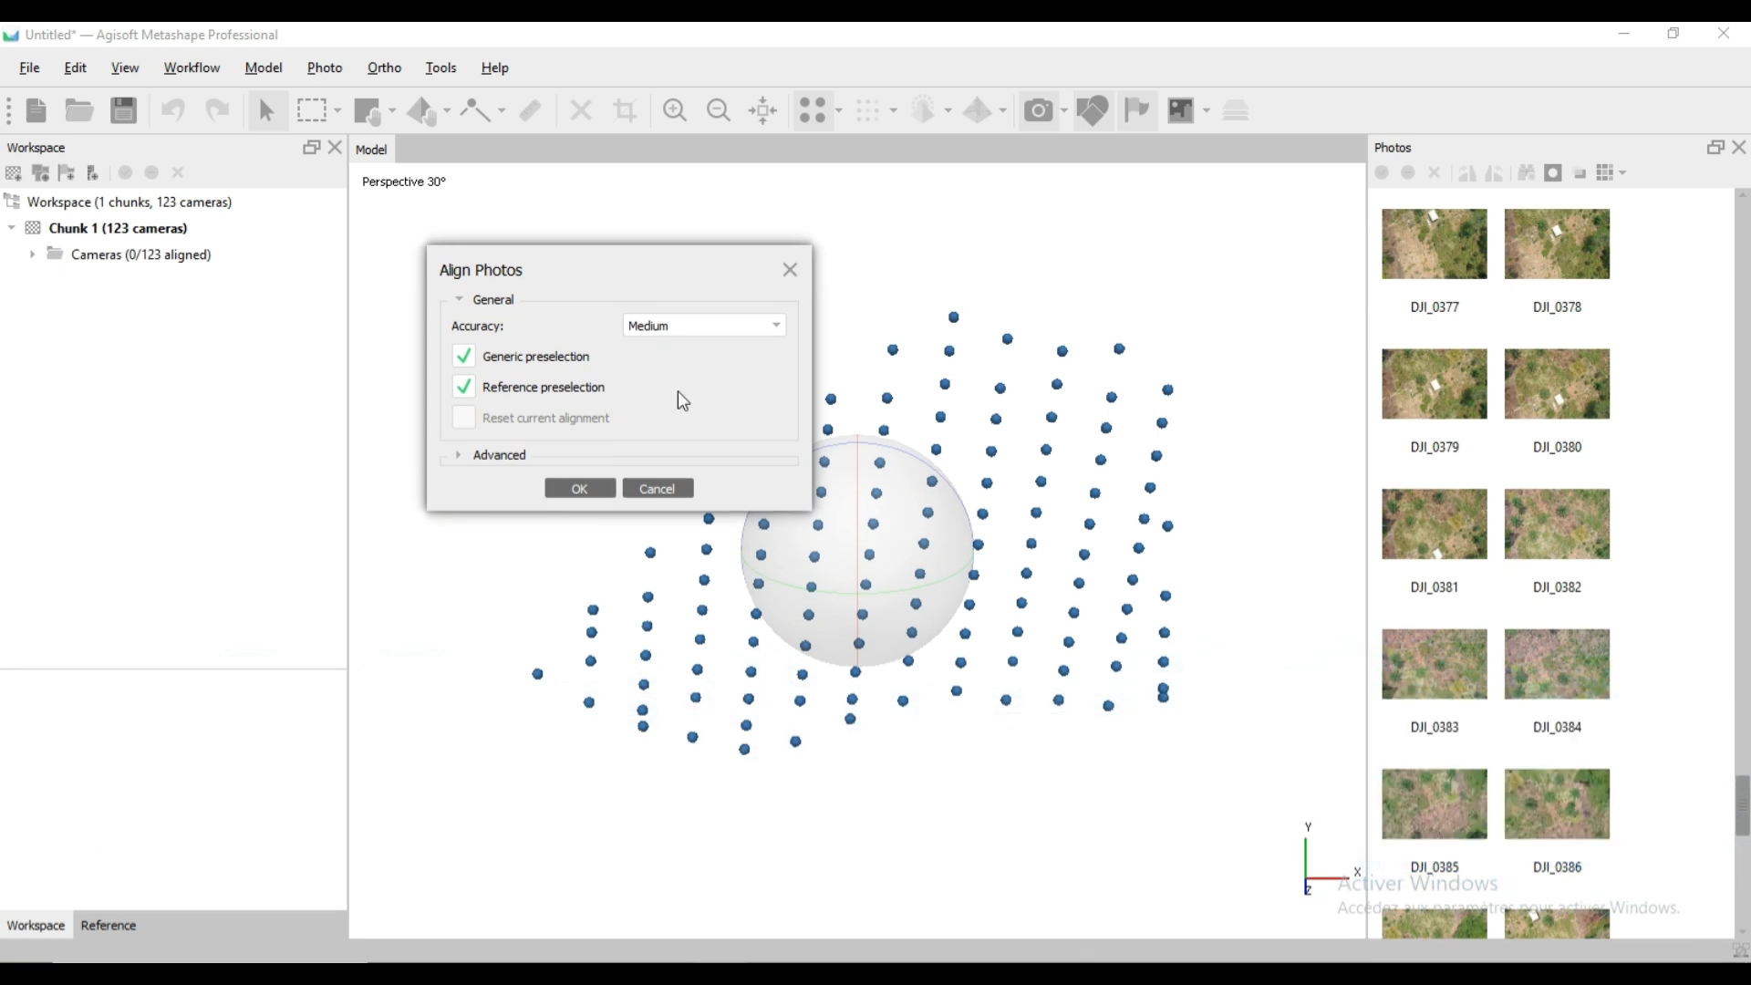
pyautogui.click(696, 327)
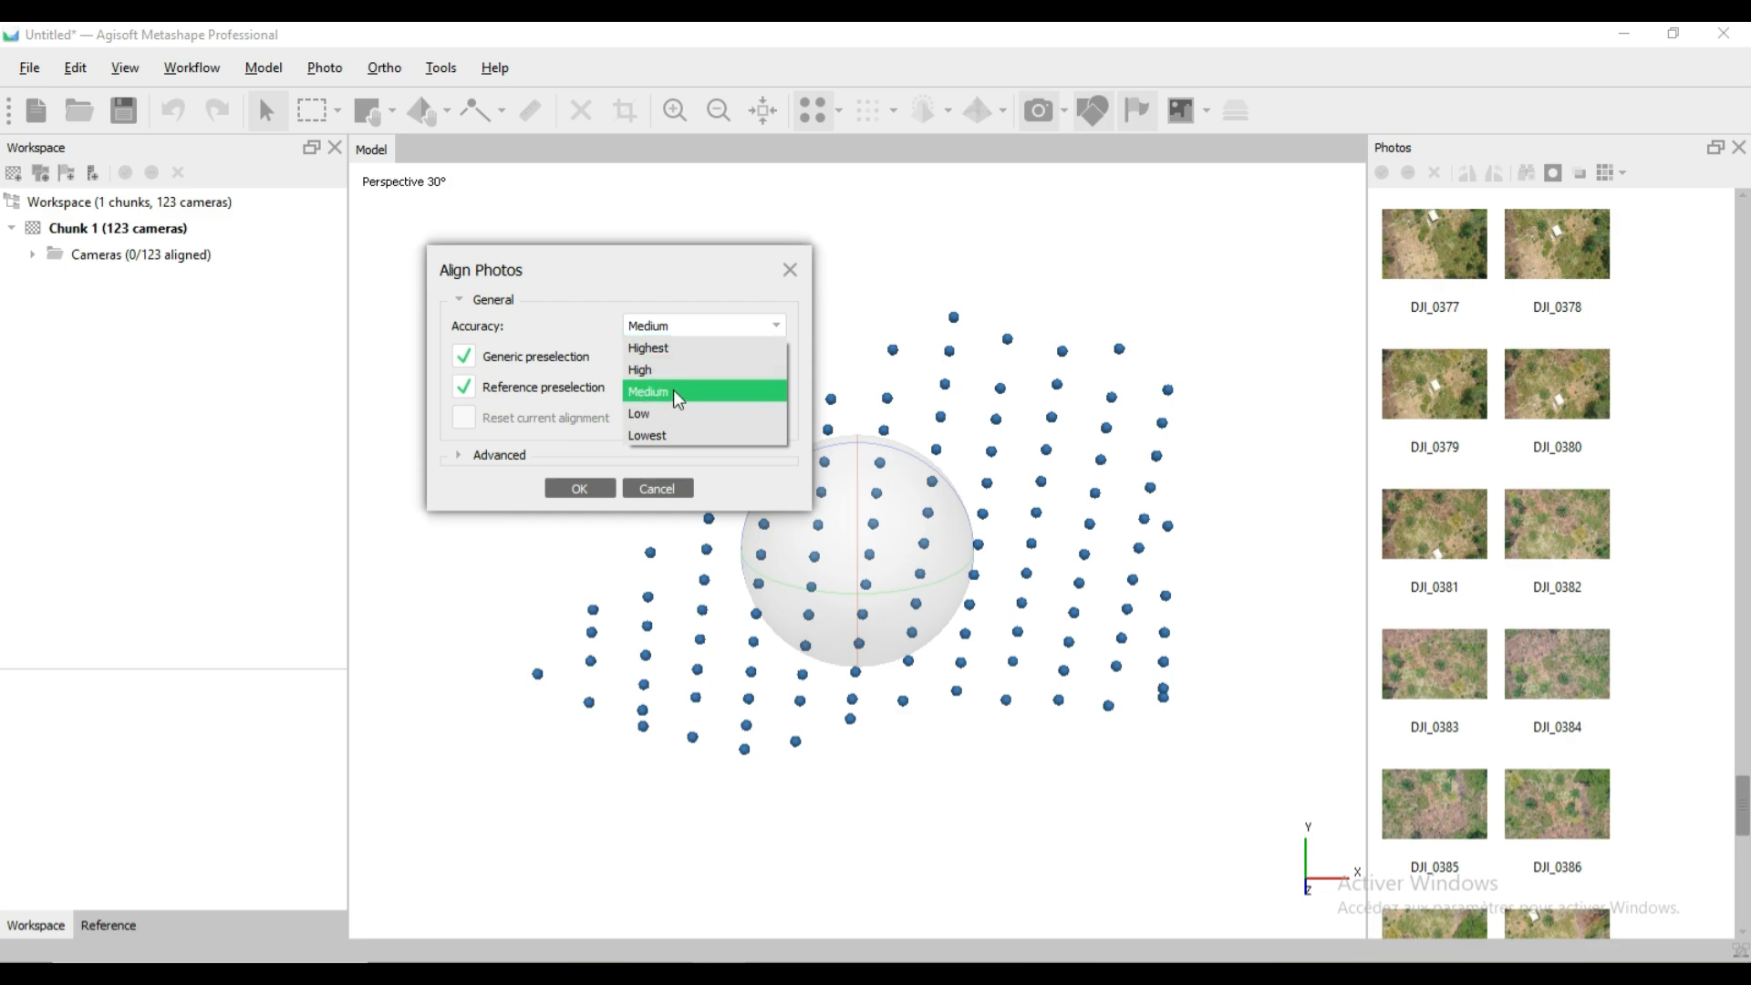
pyautogui.click(679, 393)
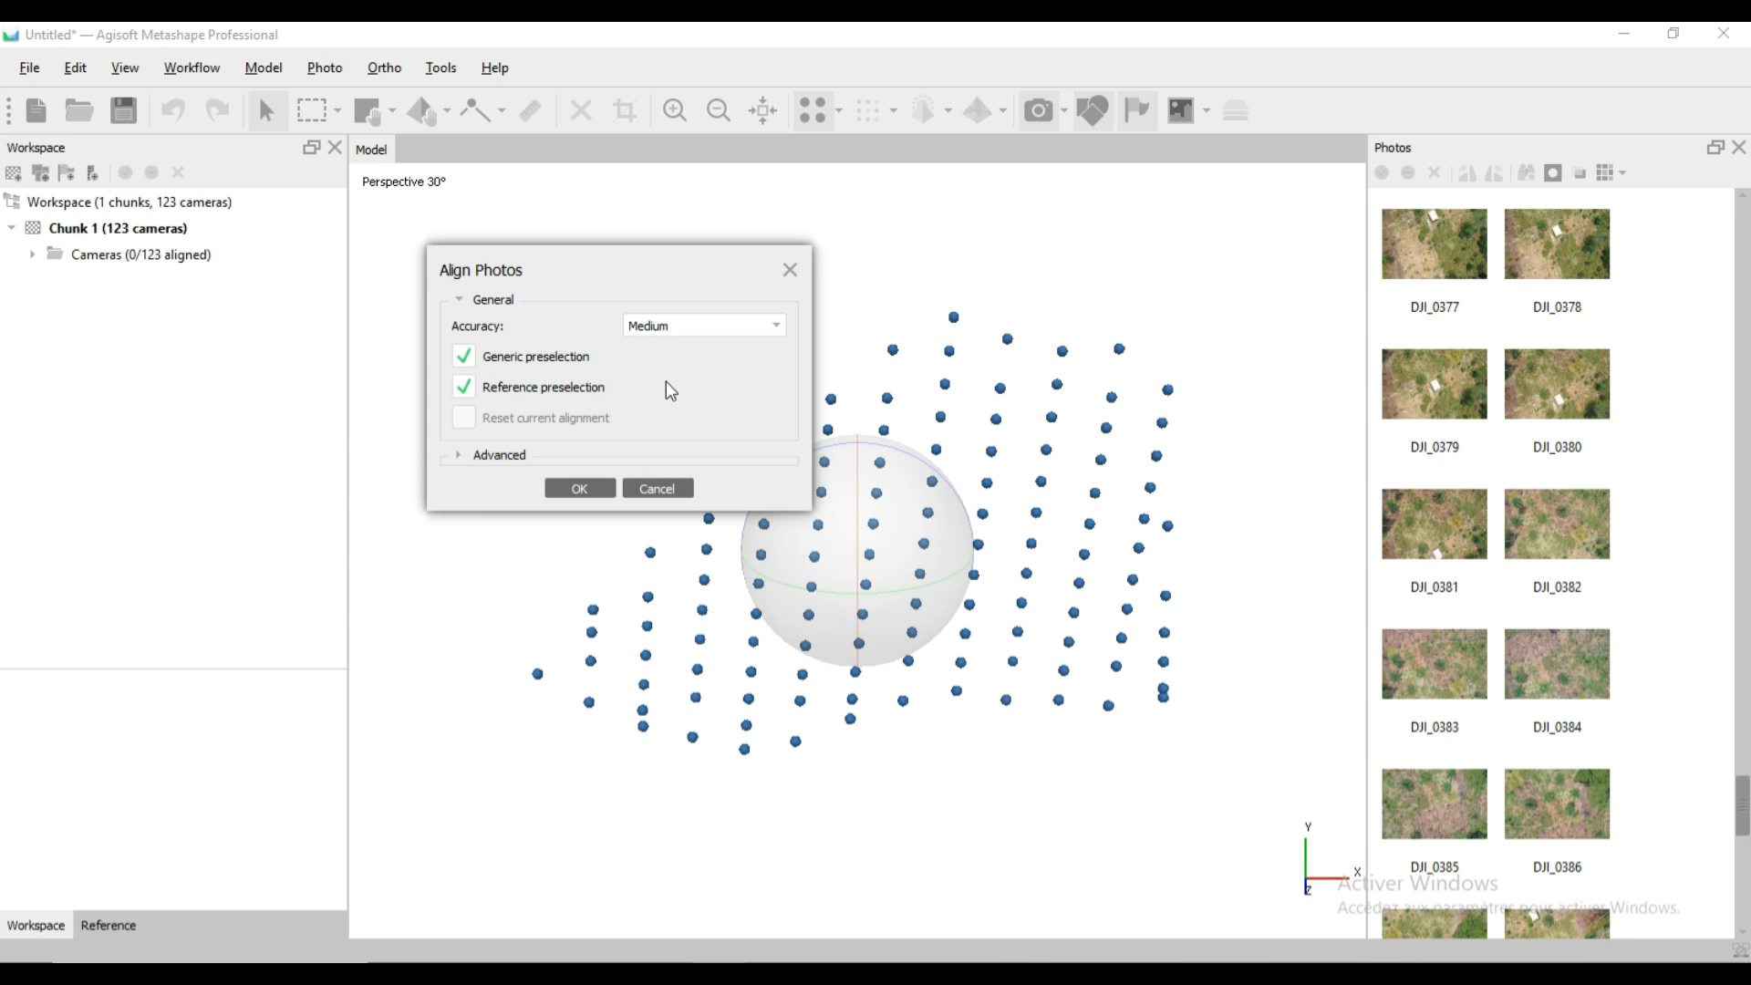
pyautogui.moveTo(641, 271)
pyautogui.mouseDown()
pyautogui.moveTo(1051, 341)
pyautogui.moveTo(670, 262)
pyautogui.mouseUp()
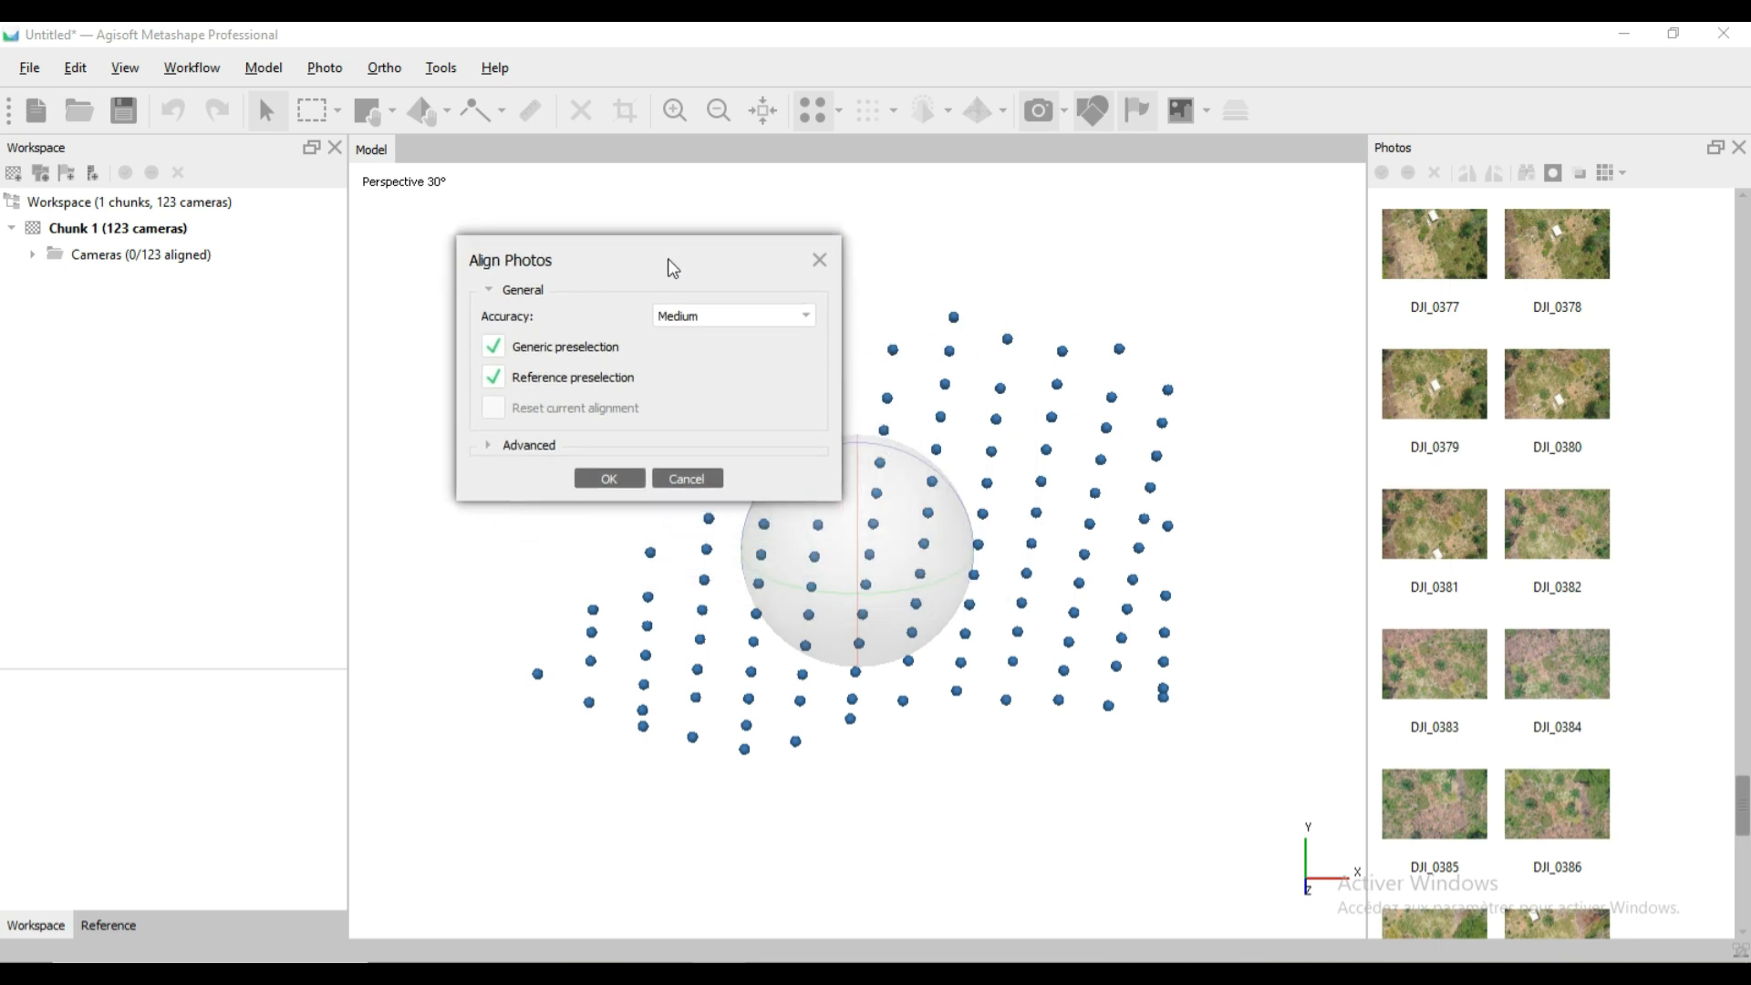
pyautogui.click(602, 481)
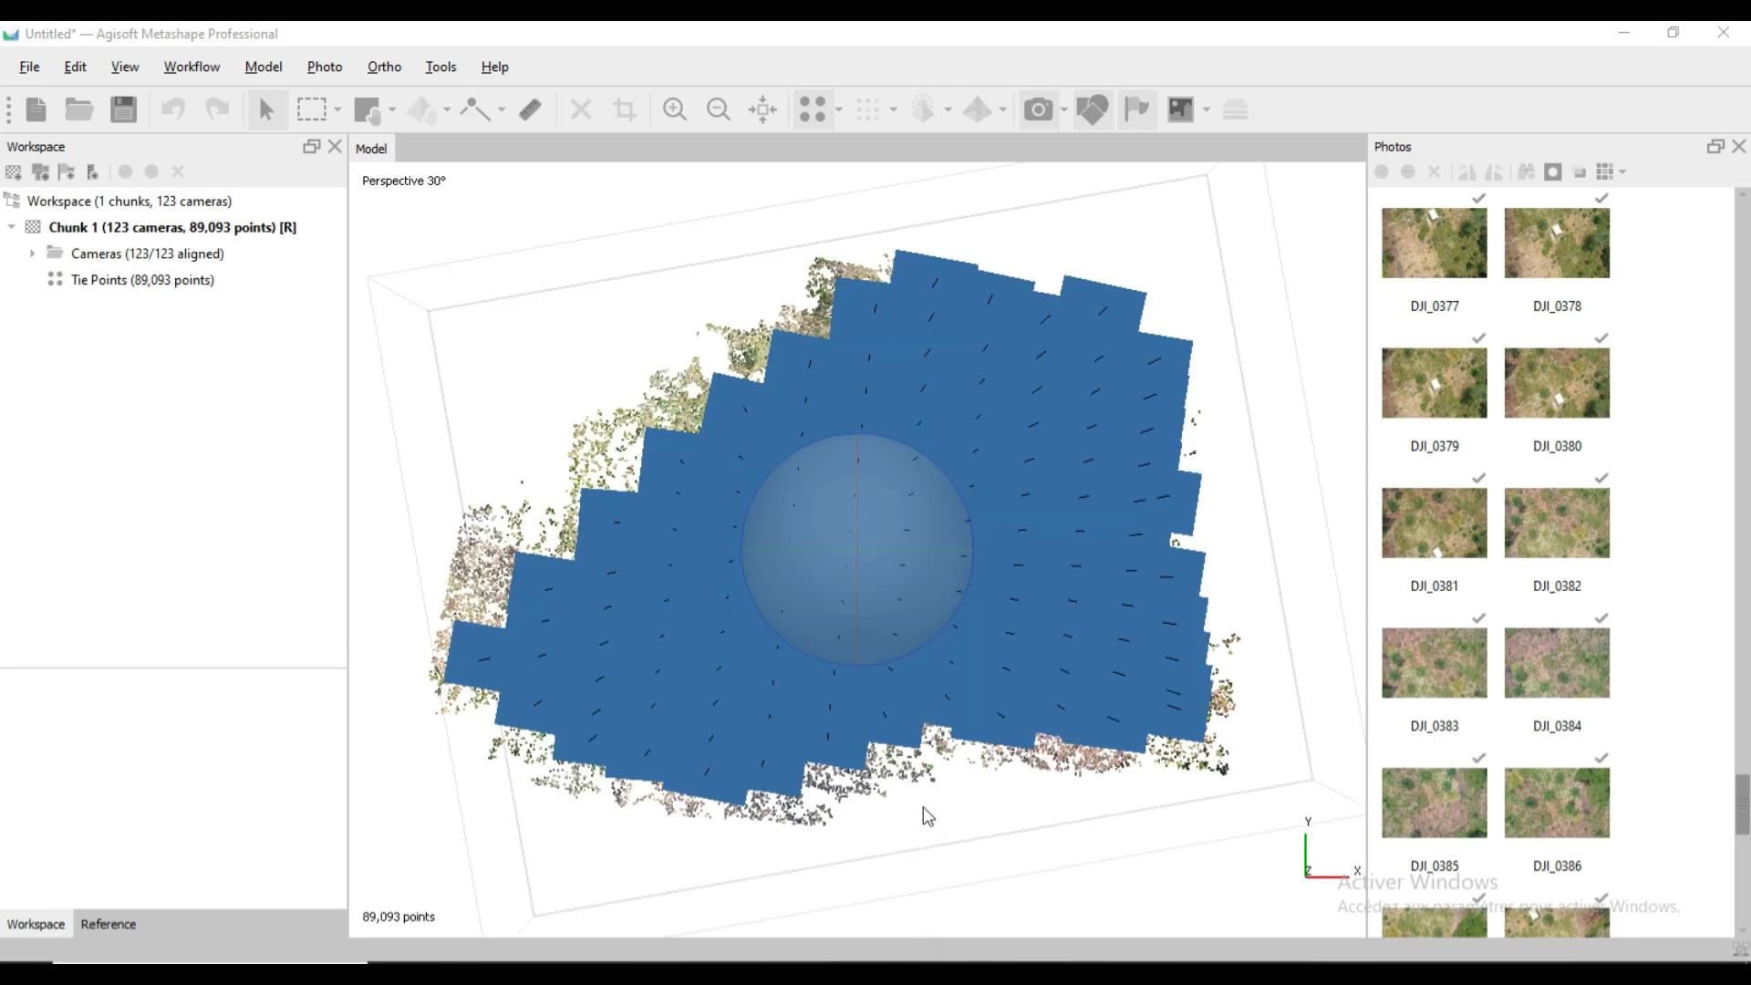
# Examine the aligned cameras and the sparse tie point cloud of Chunk 1 from the side and from above.
pyautogui.moveTo(858, 649); pyautogui.dragTo(808, 599)
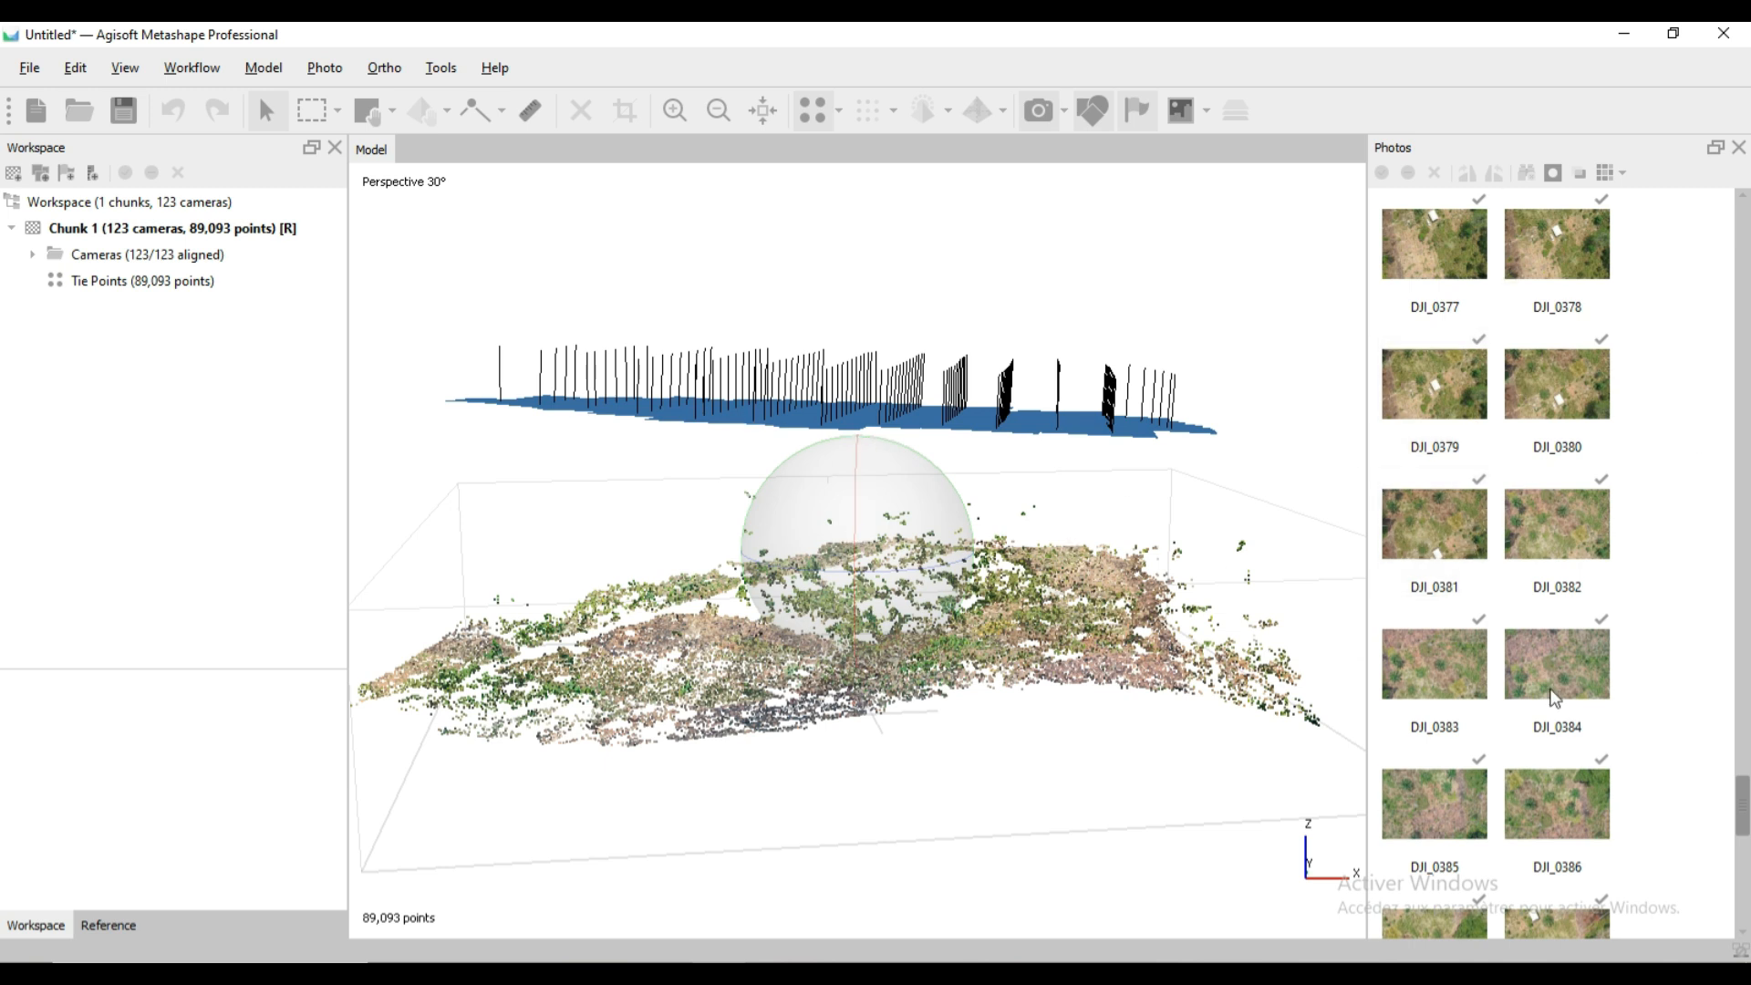
pyautogui.moveTo(862, 534); pyautogui.dragTo(864, 614)
pyautogui.scroll(-2, 889, 528)
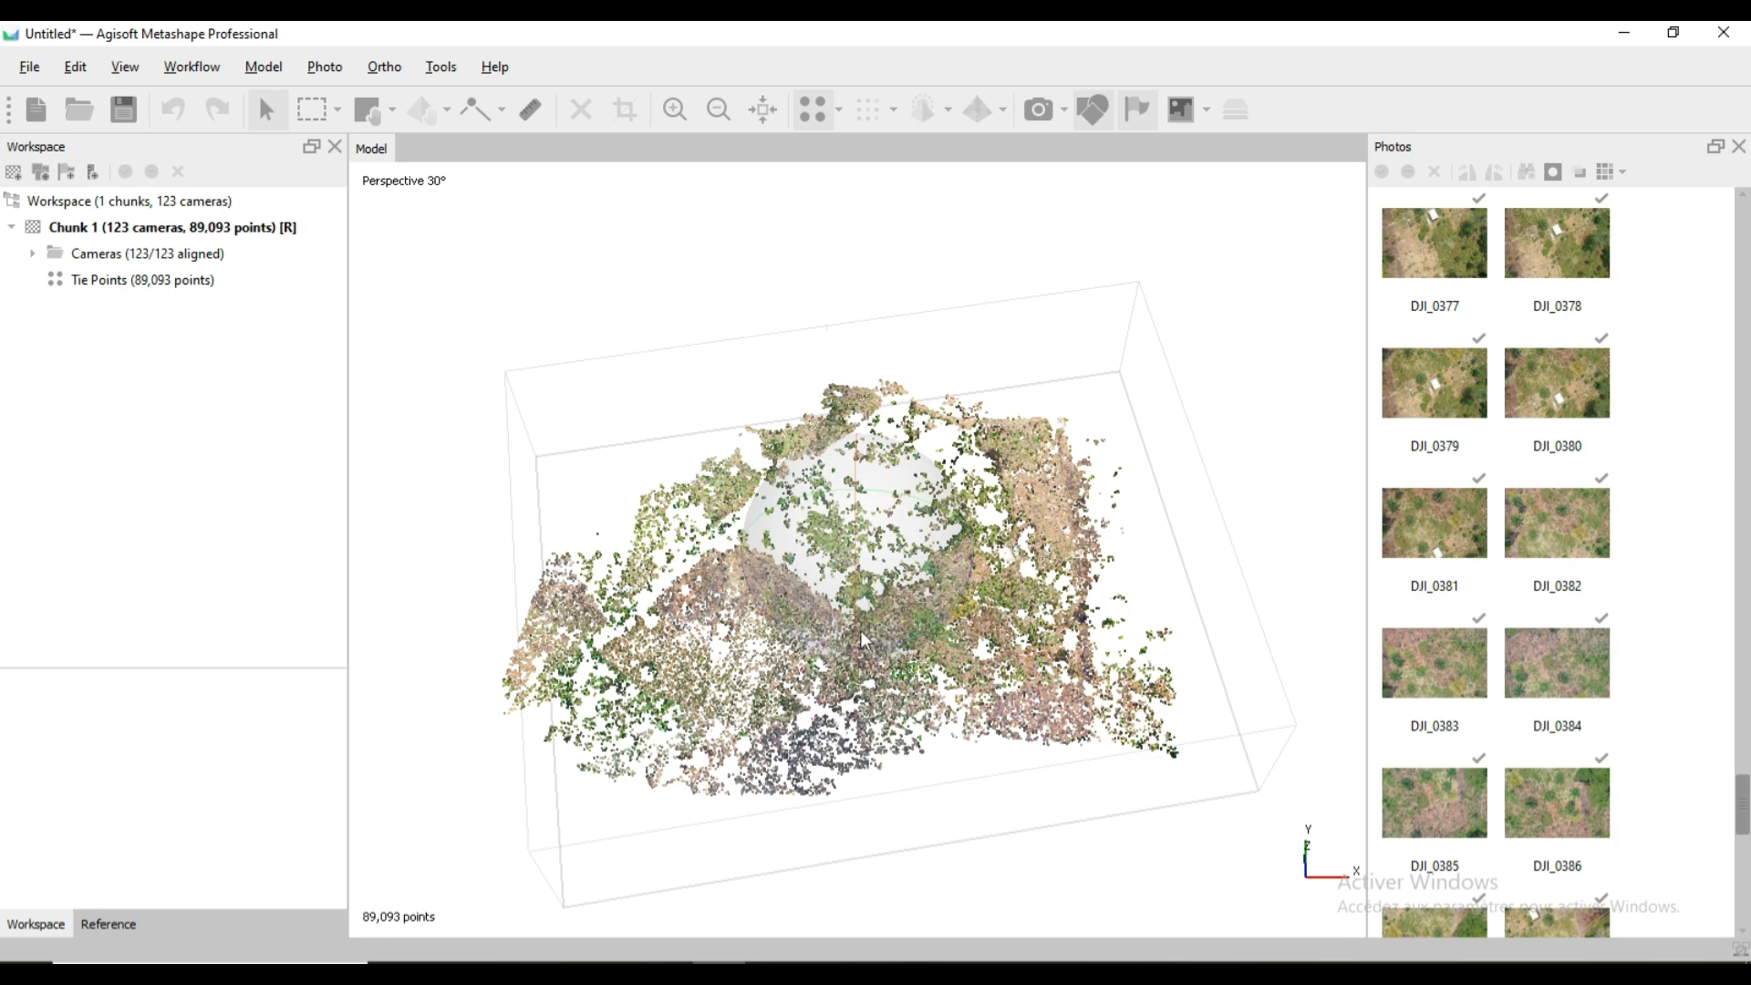
pyautogui.moveTo(855, 626); pyautogui.dragTo(859, 686)
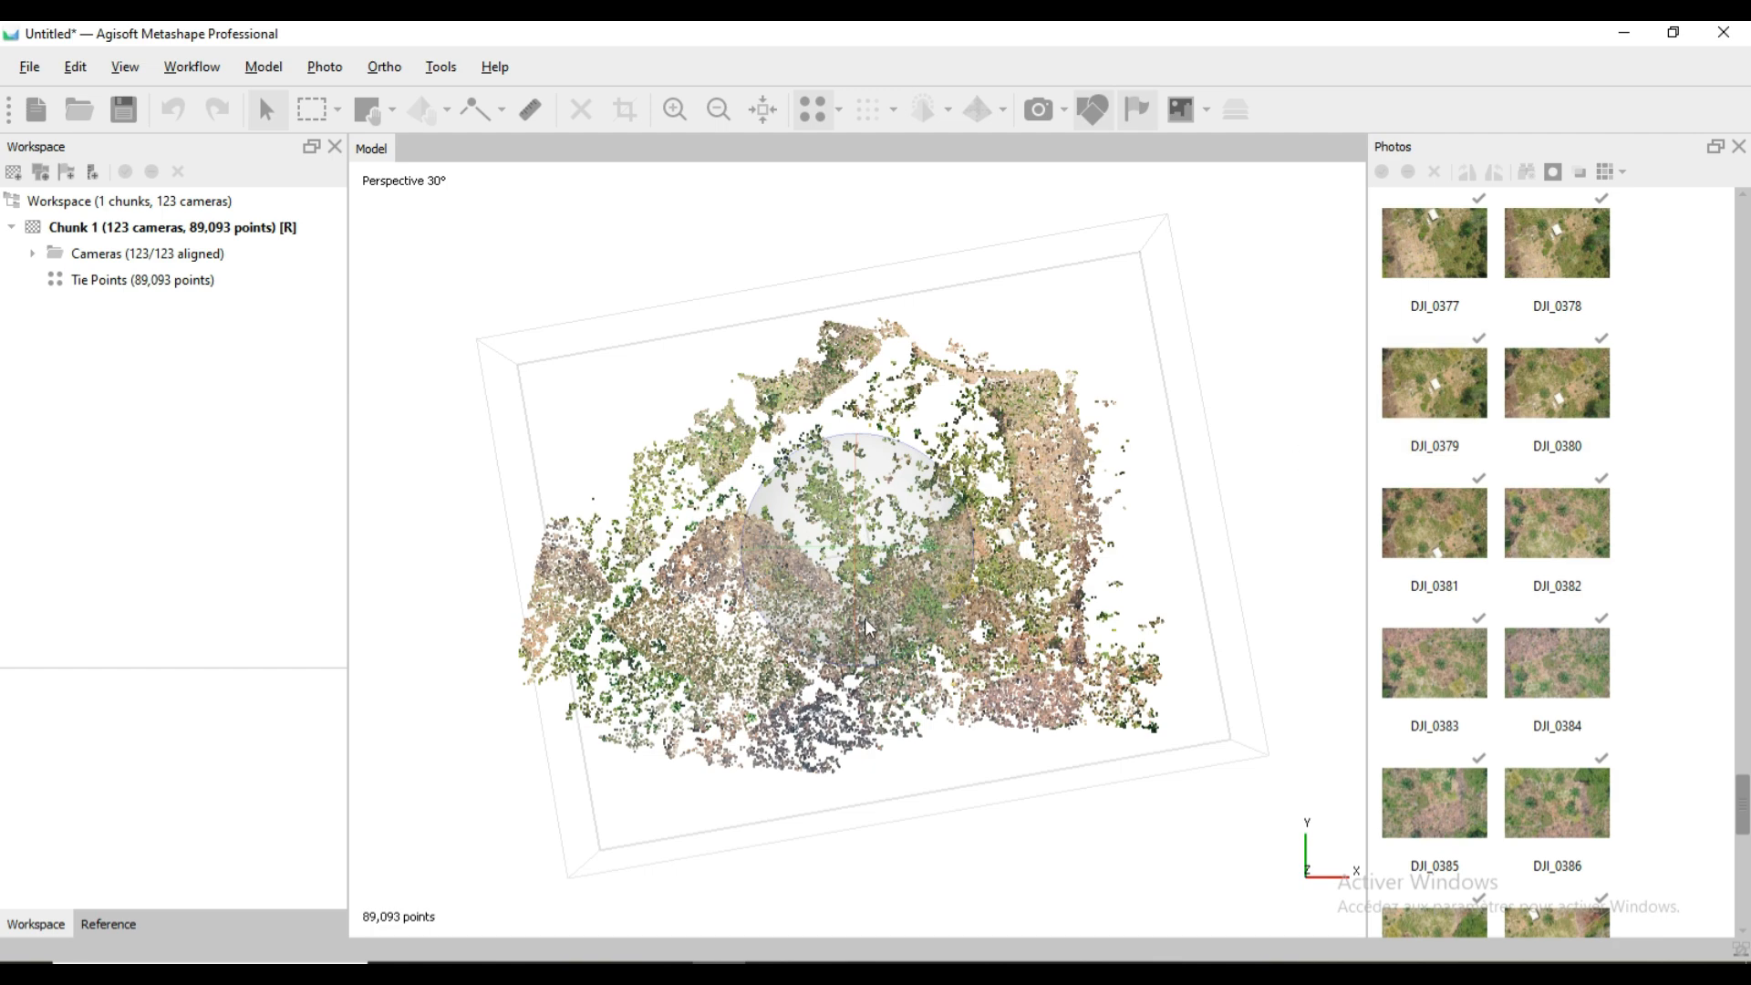
pyautogui.moveTo(863, 628); pyautogui.dragTo(852, 538)
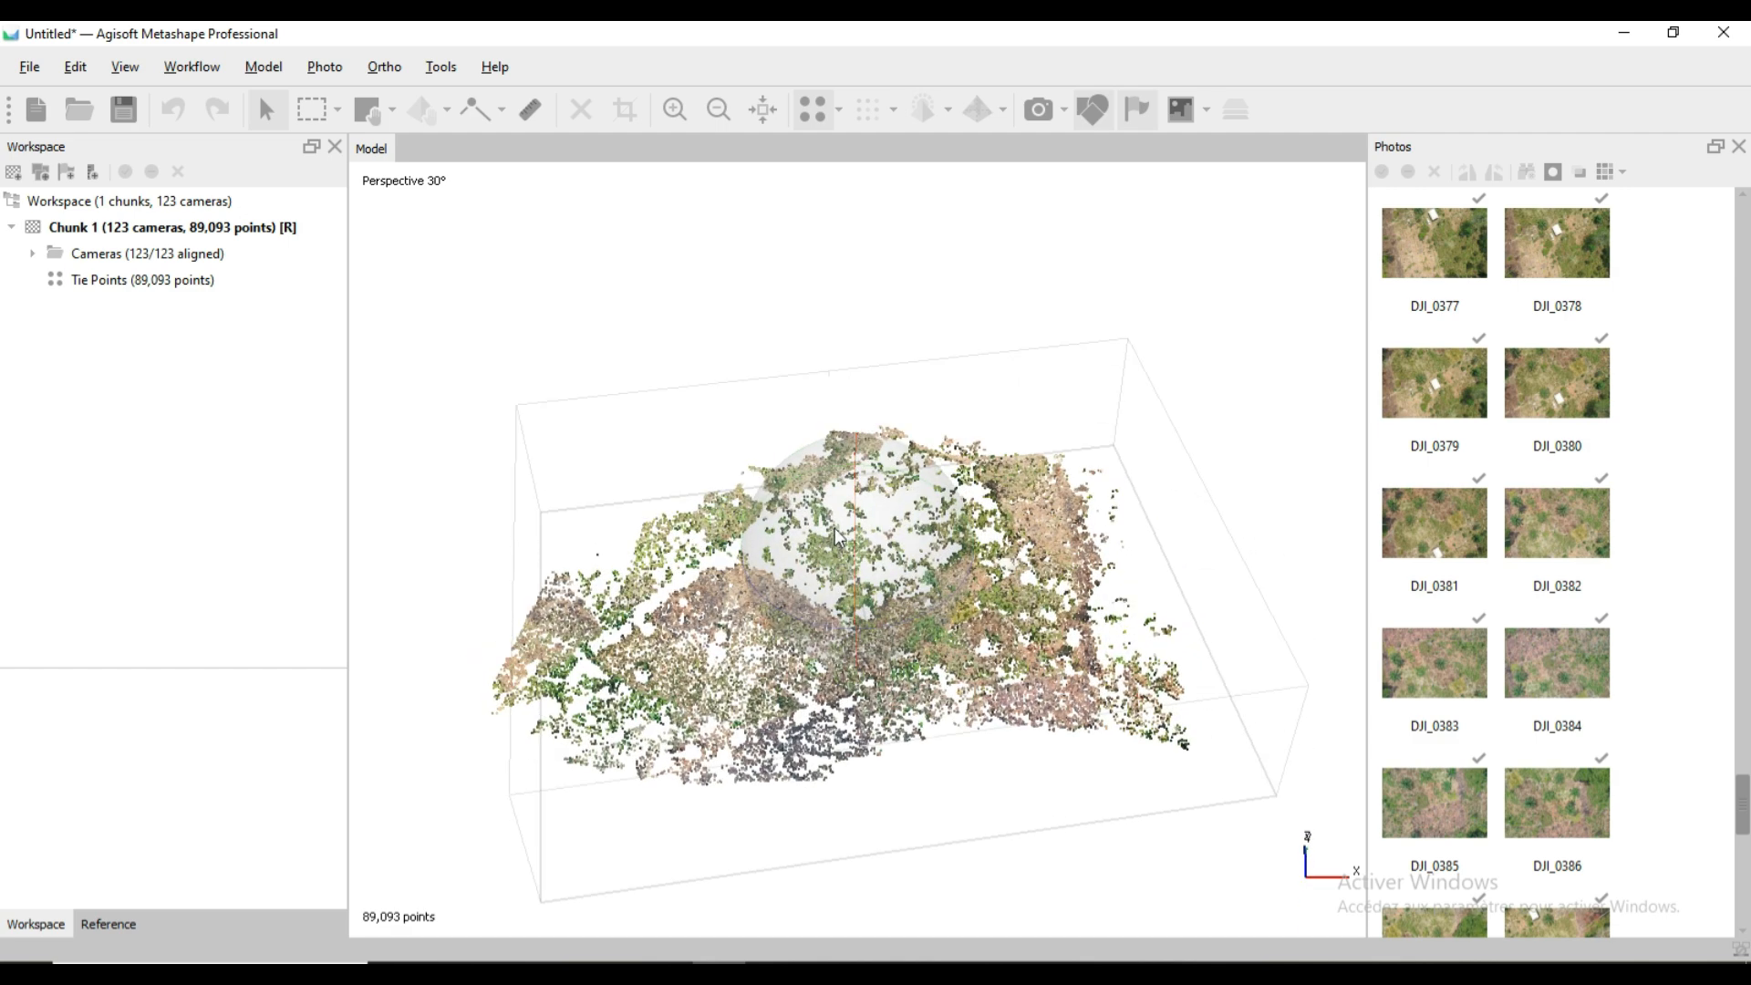
# Show the Reference pane, widen it, and review the altitude, accuracy and error values of all cameras down to the total error.
pyautogui.click(128, 927)
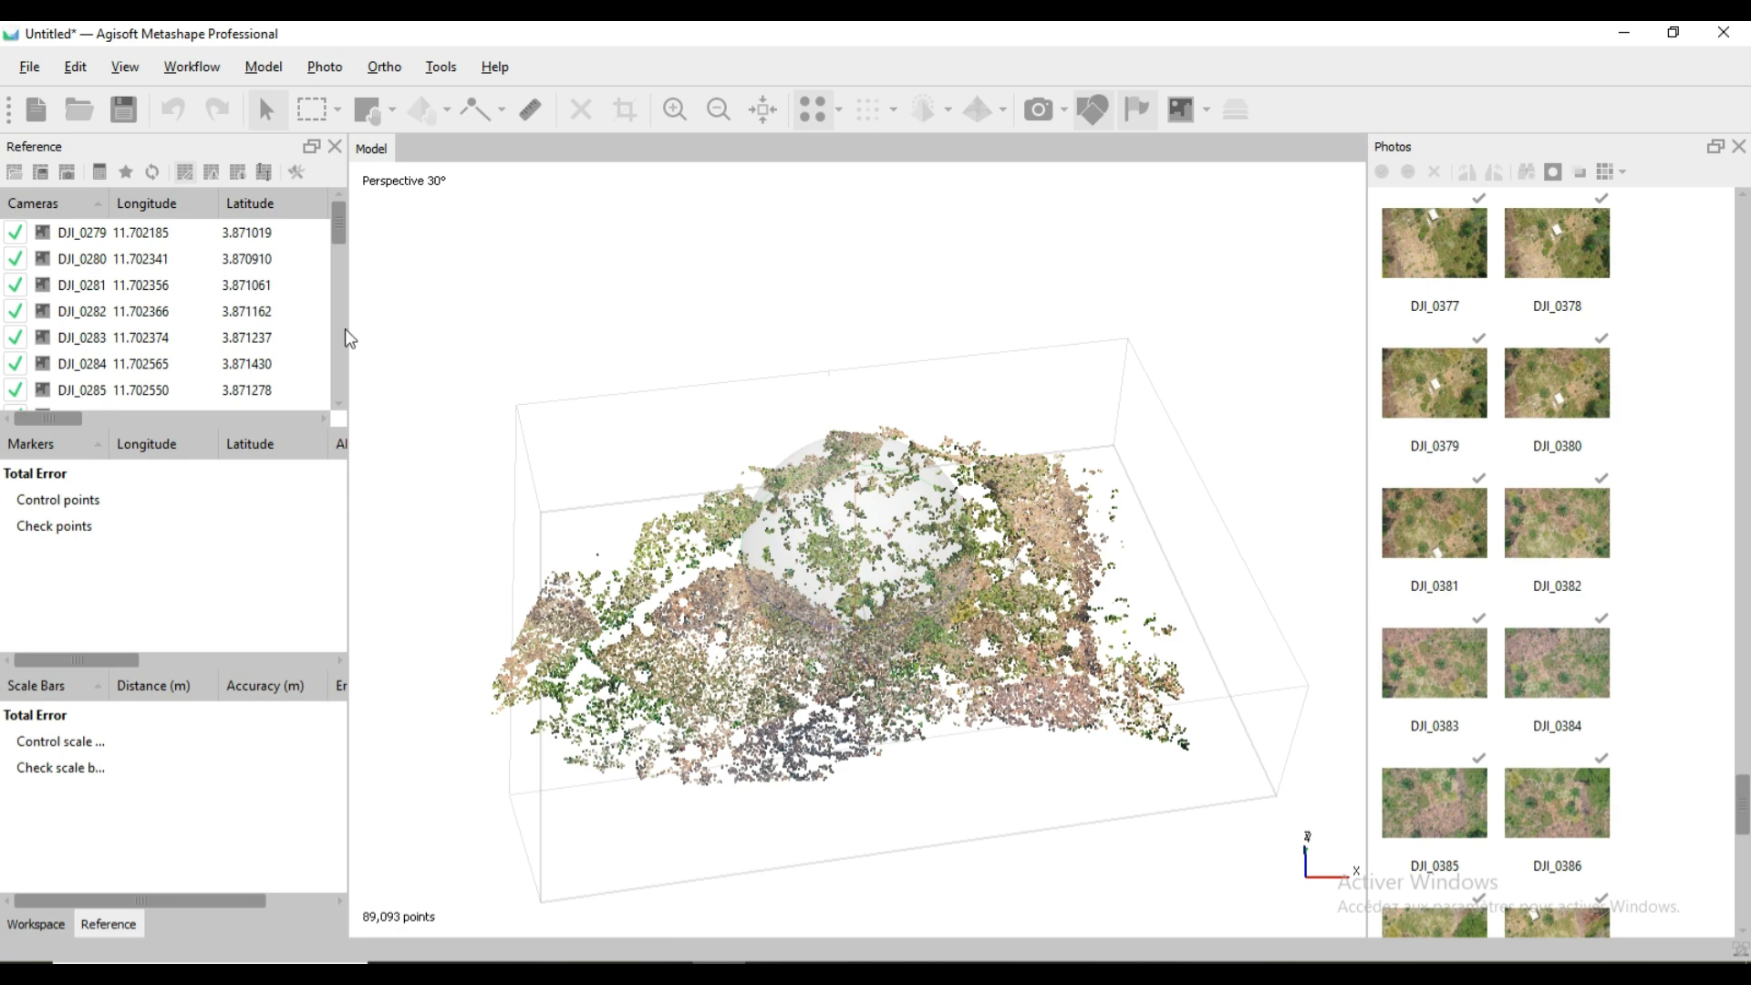
pyautogui.moveTo(349, 333); pyautogui.dragTo(801, 340)
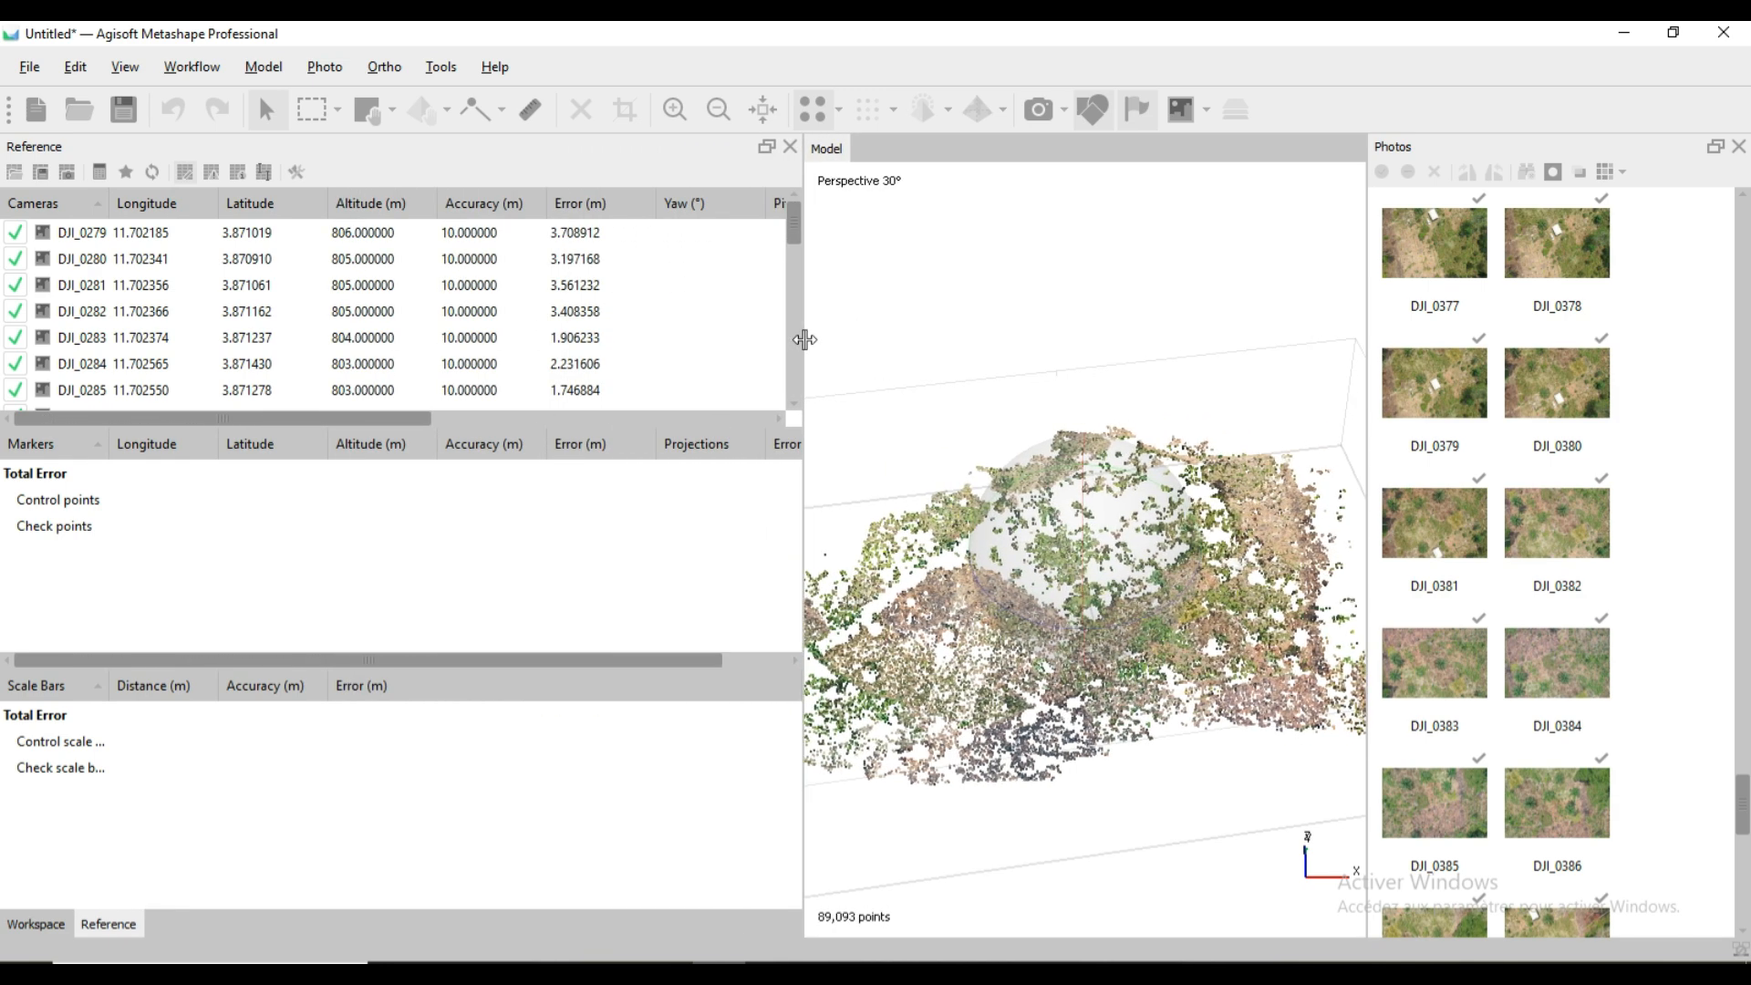
pyautogui.scroll(-6, 442, 338)
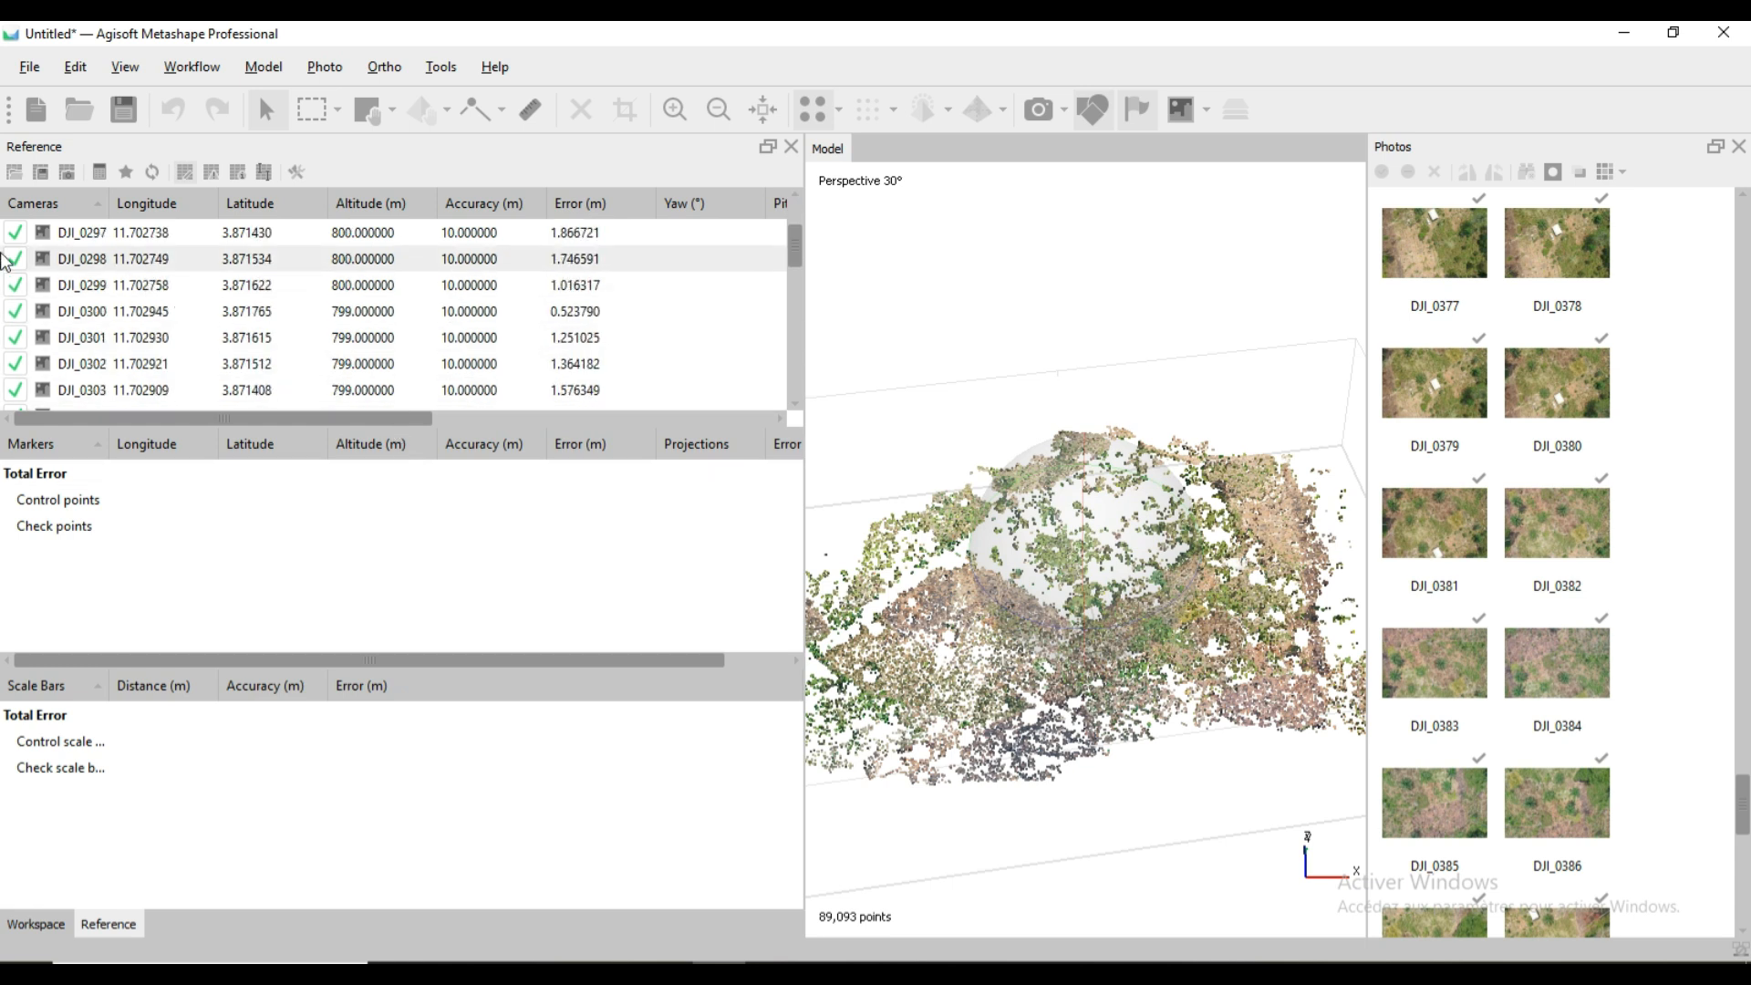
pyautogui.click(82, 235)
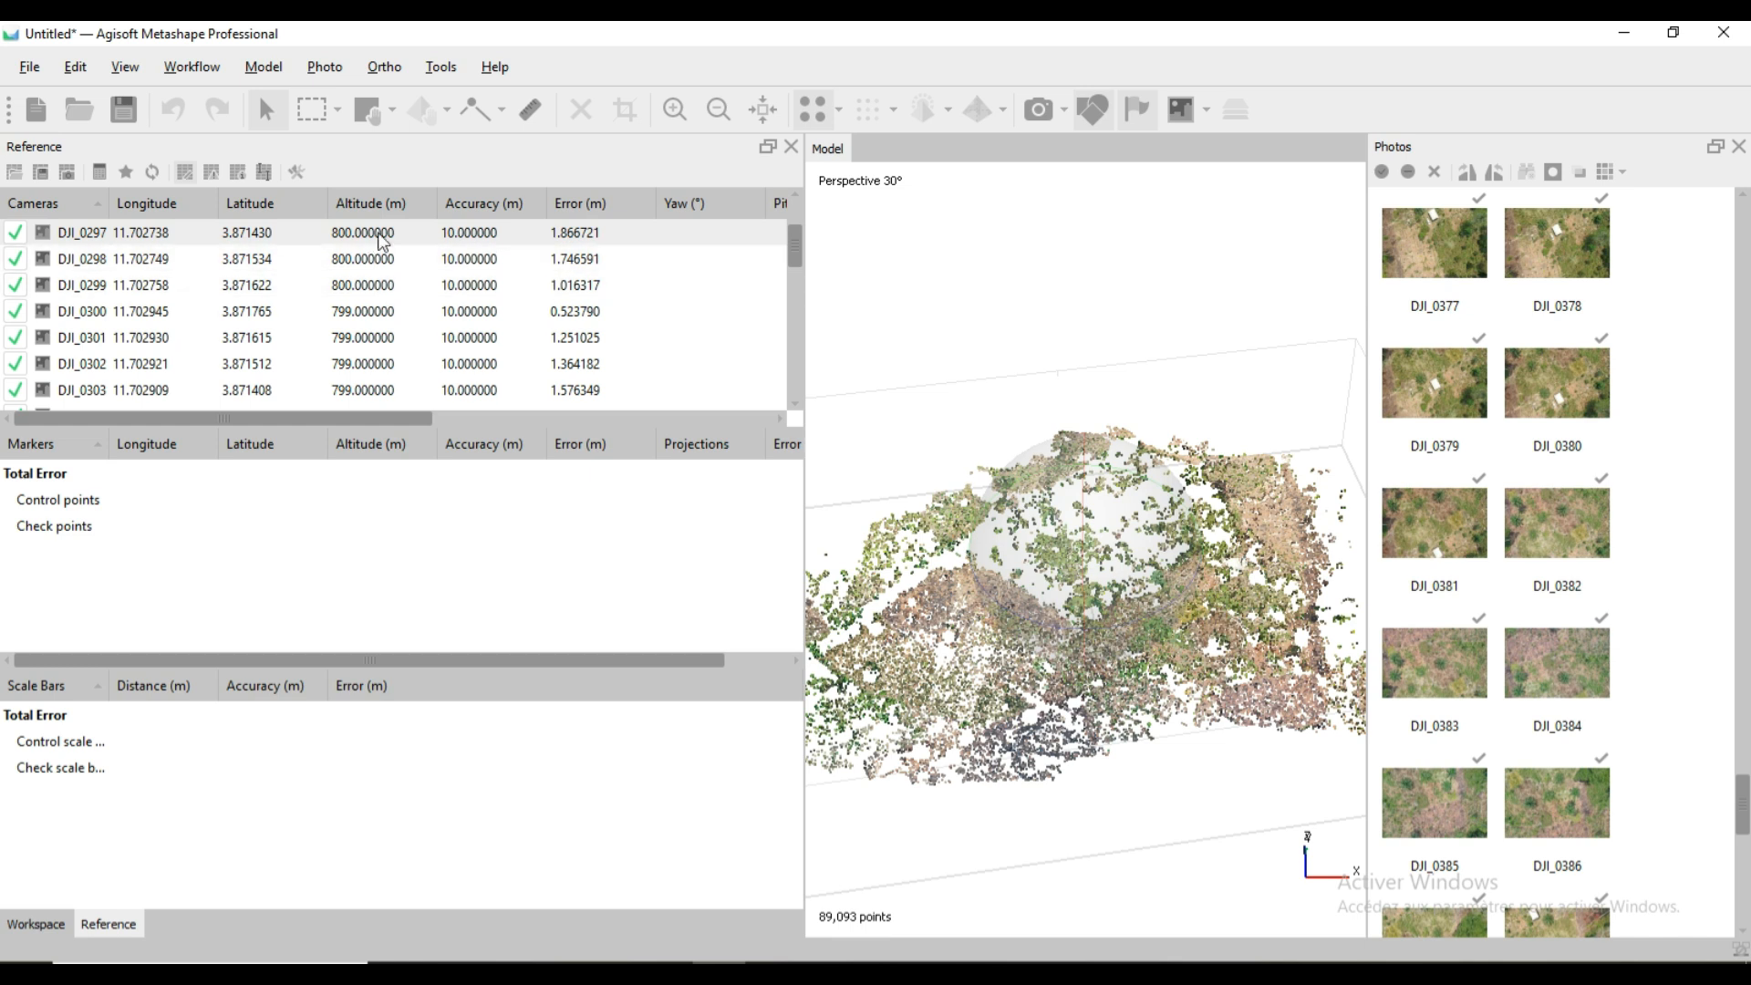
pyautogui.scroll(6, 358, 321)
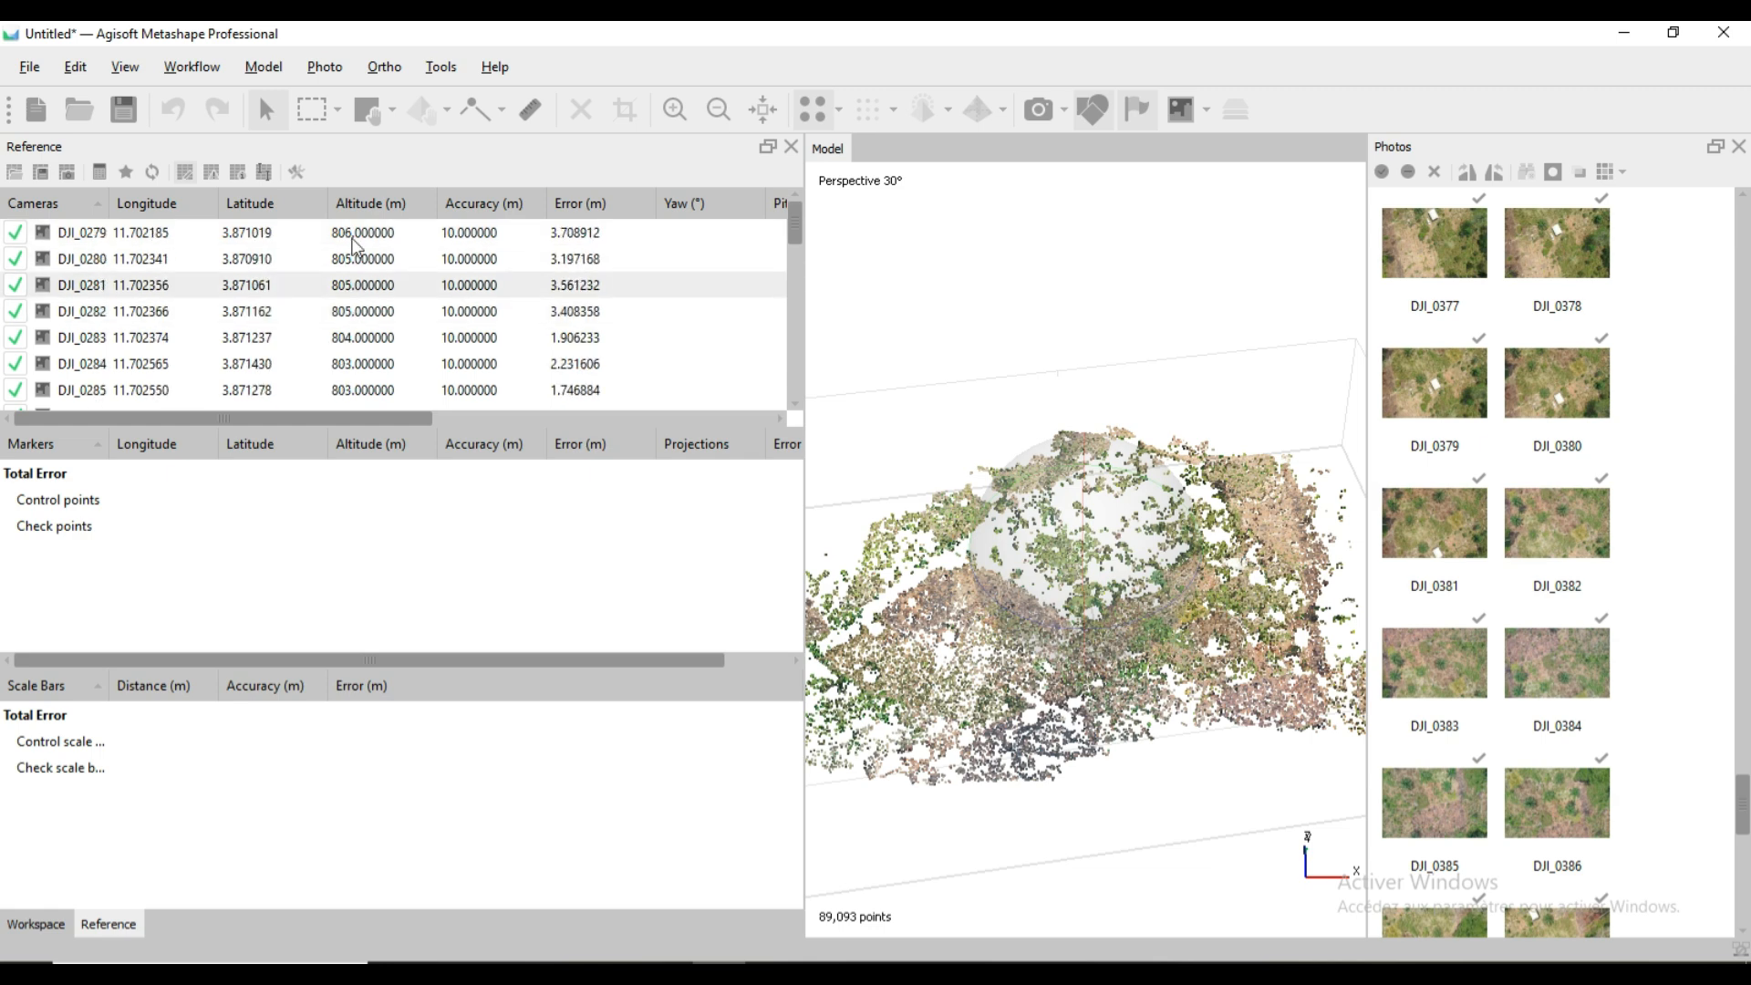
pyautogui.scroll(-6, 357, 260)
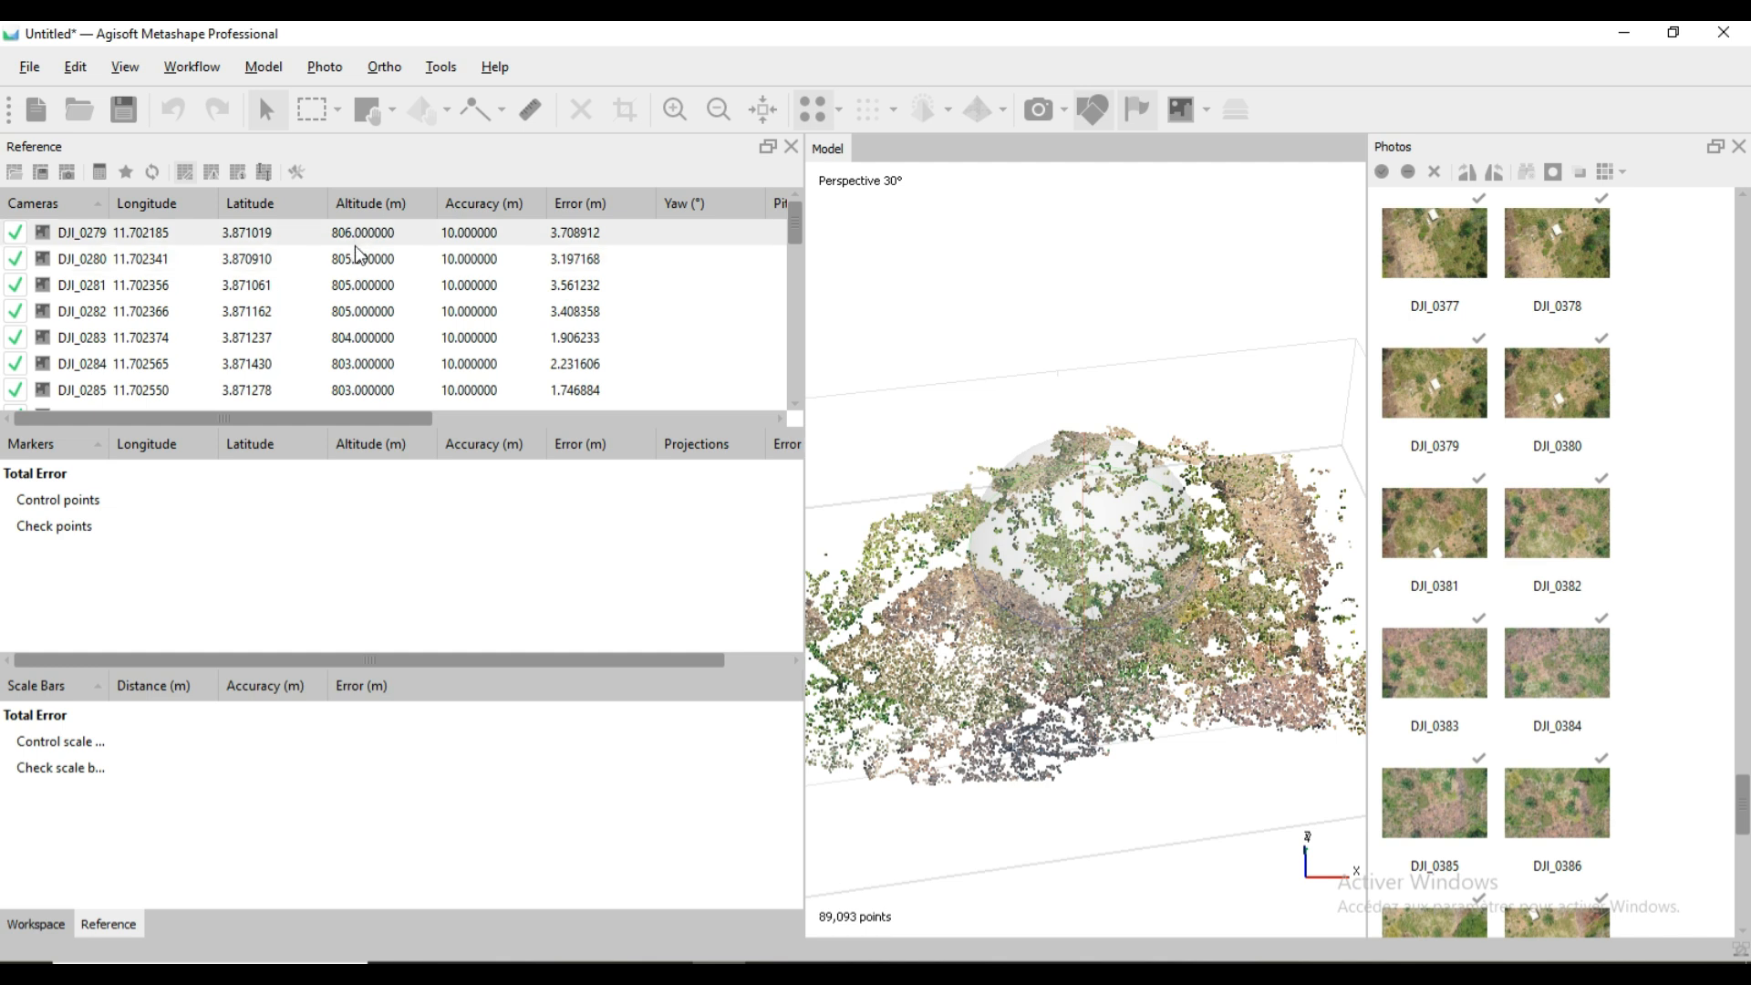
pyautogui.scroll(-13, 361, 269)
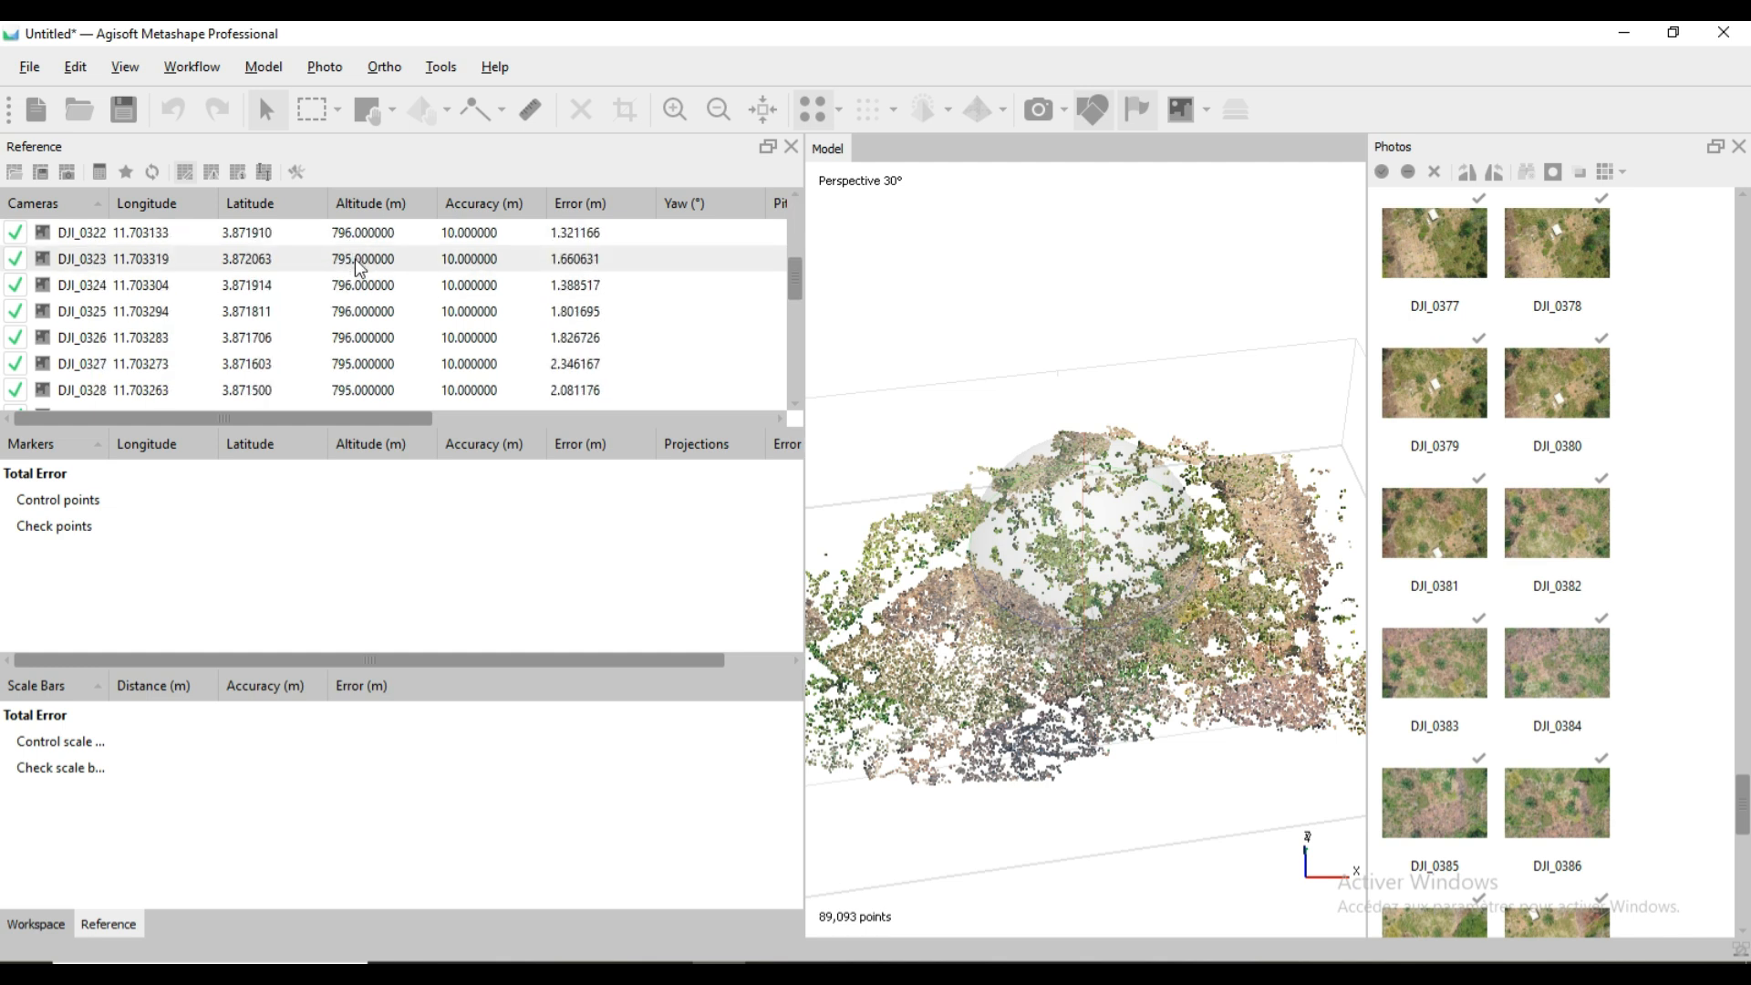
pyautogui.scroll(-16, 364, 310)
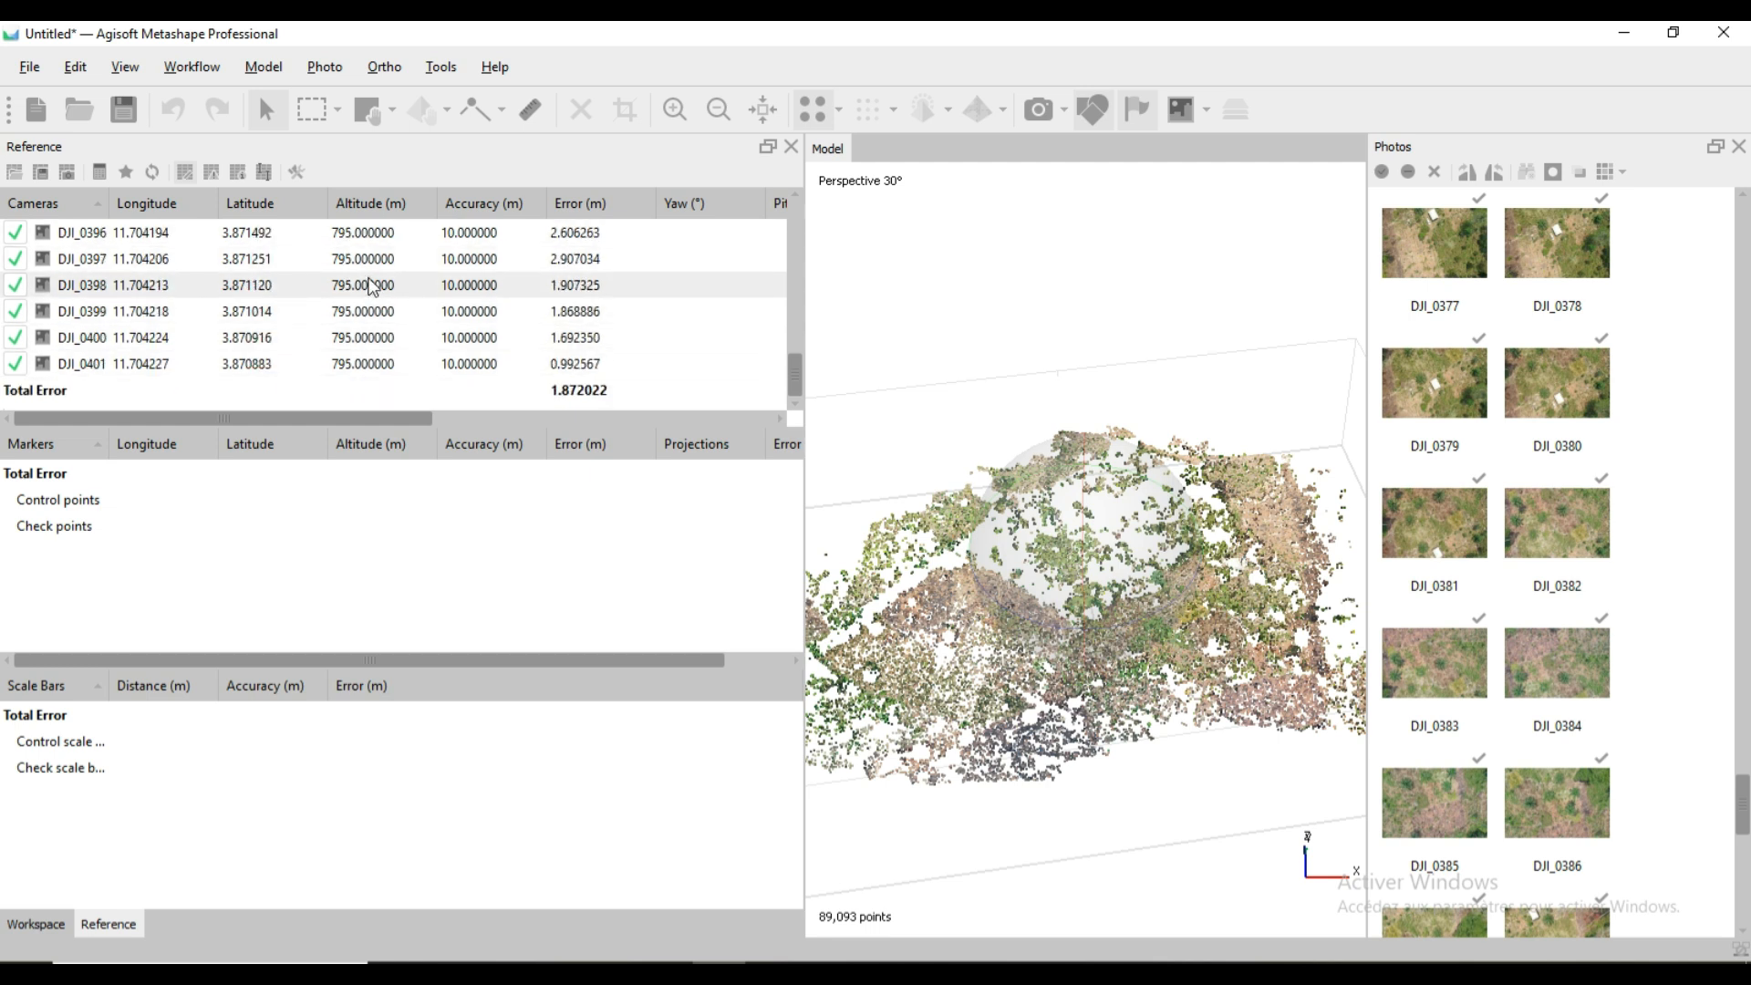
# Open GCPs.xlsx from the drone data folder and compare its Z/Altitude values with the camera altitudes in Agisoft Metashape.
pyautogui.click(505, 964)
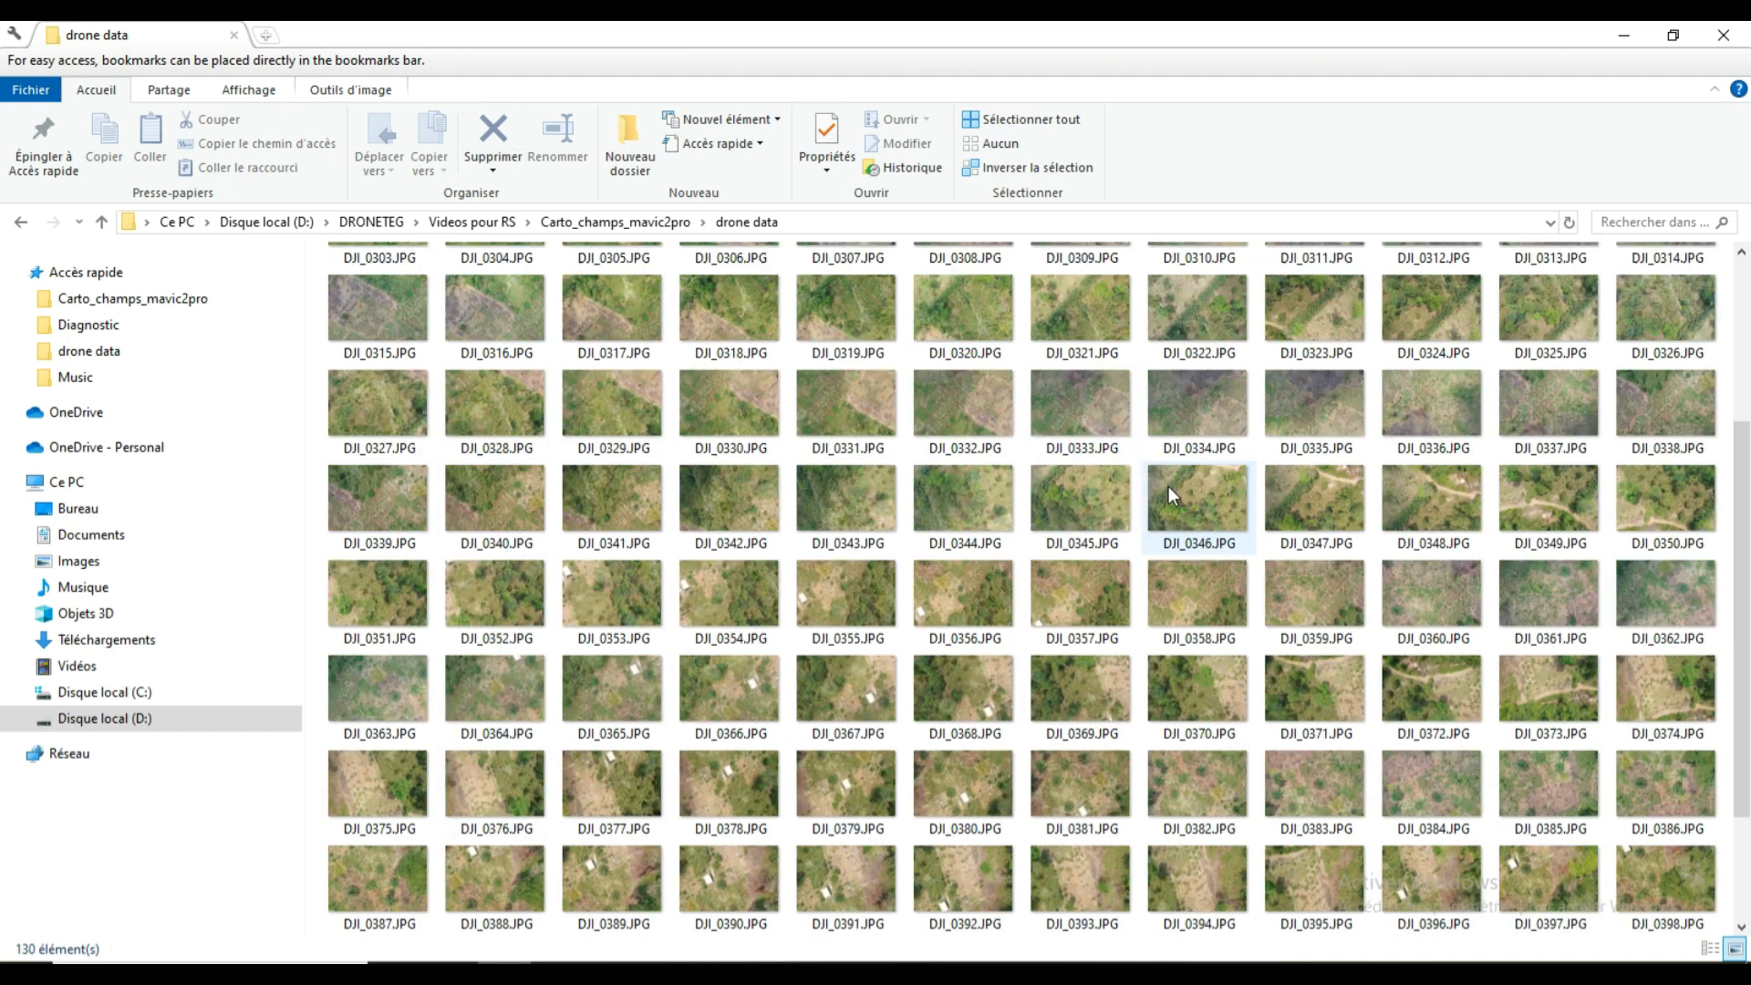
pyautogui.scroll(-2, 1168, 487)
pyautogui.doubleClick(1315, 850)
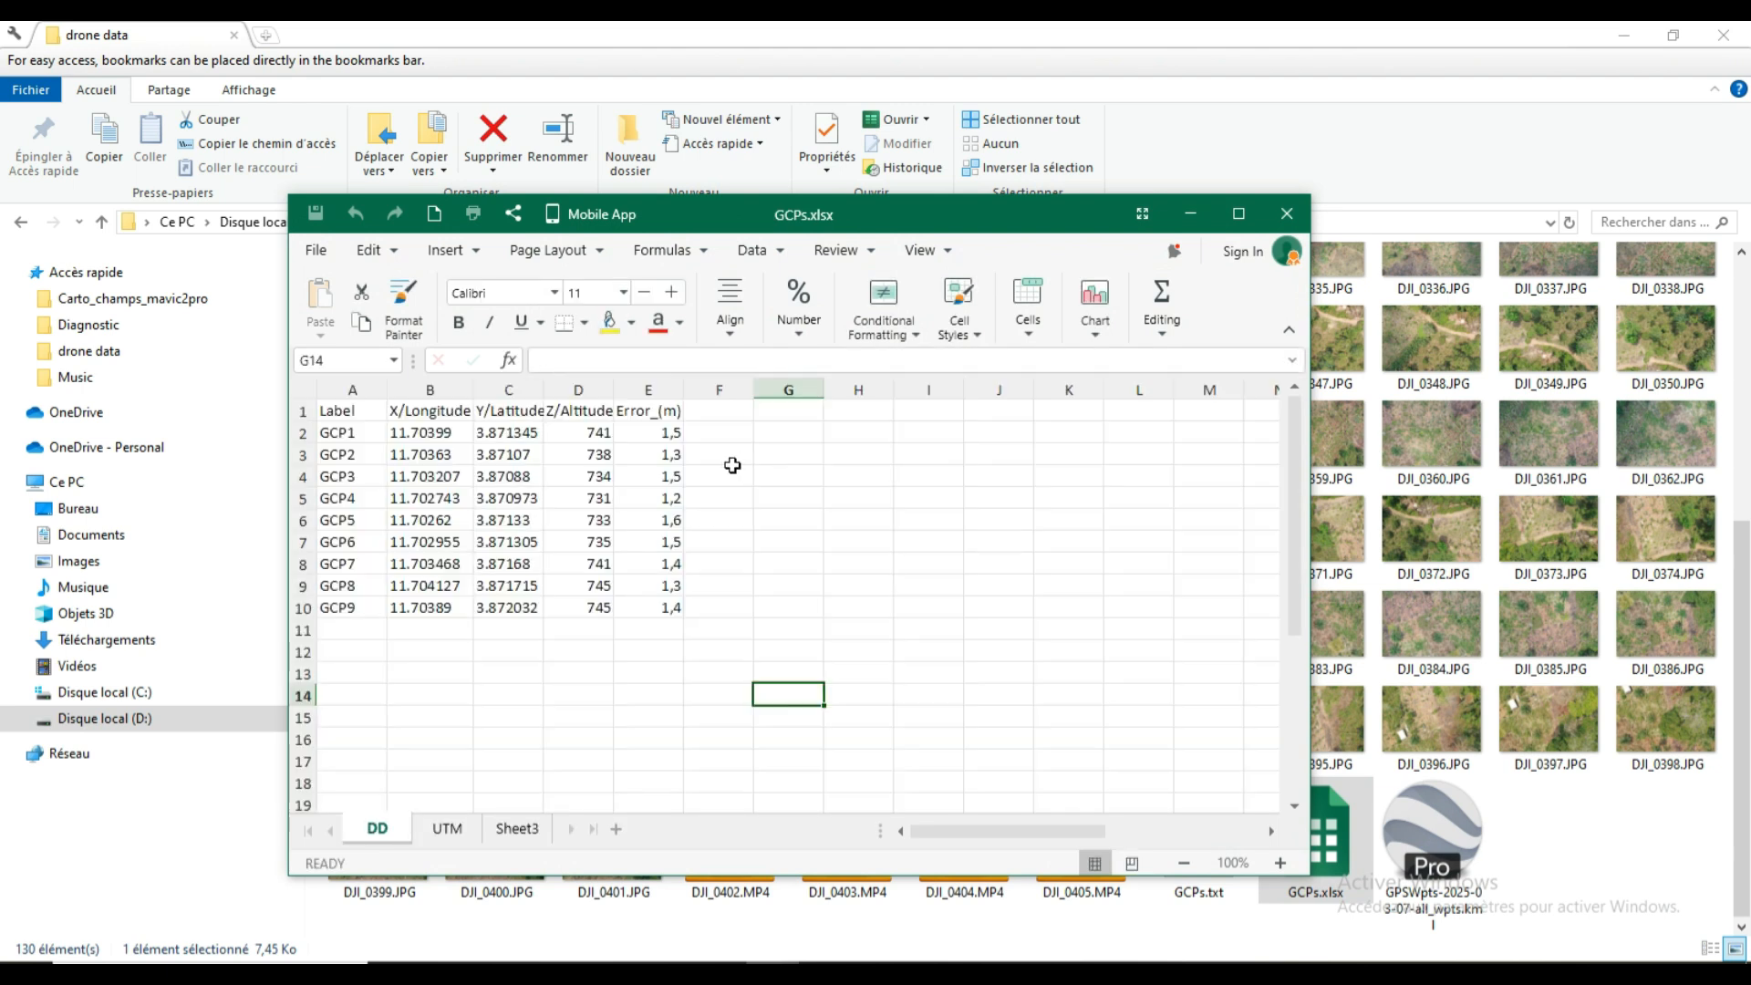
pyautogui.moveTo(566, 432); pyautogui.dragTo(566, 581)
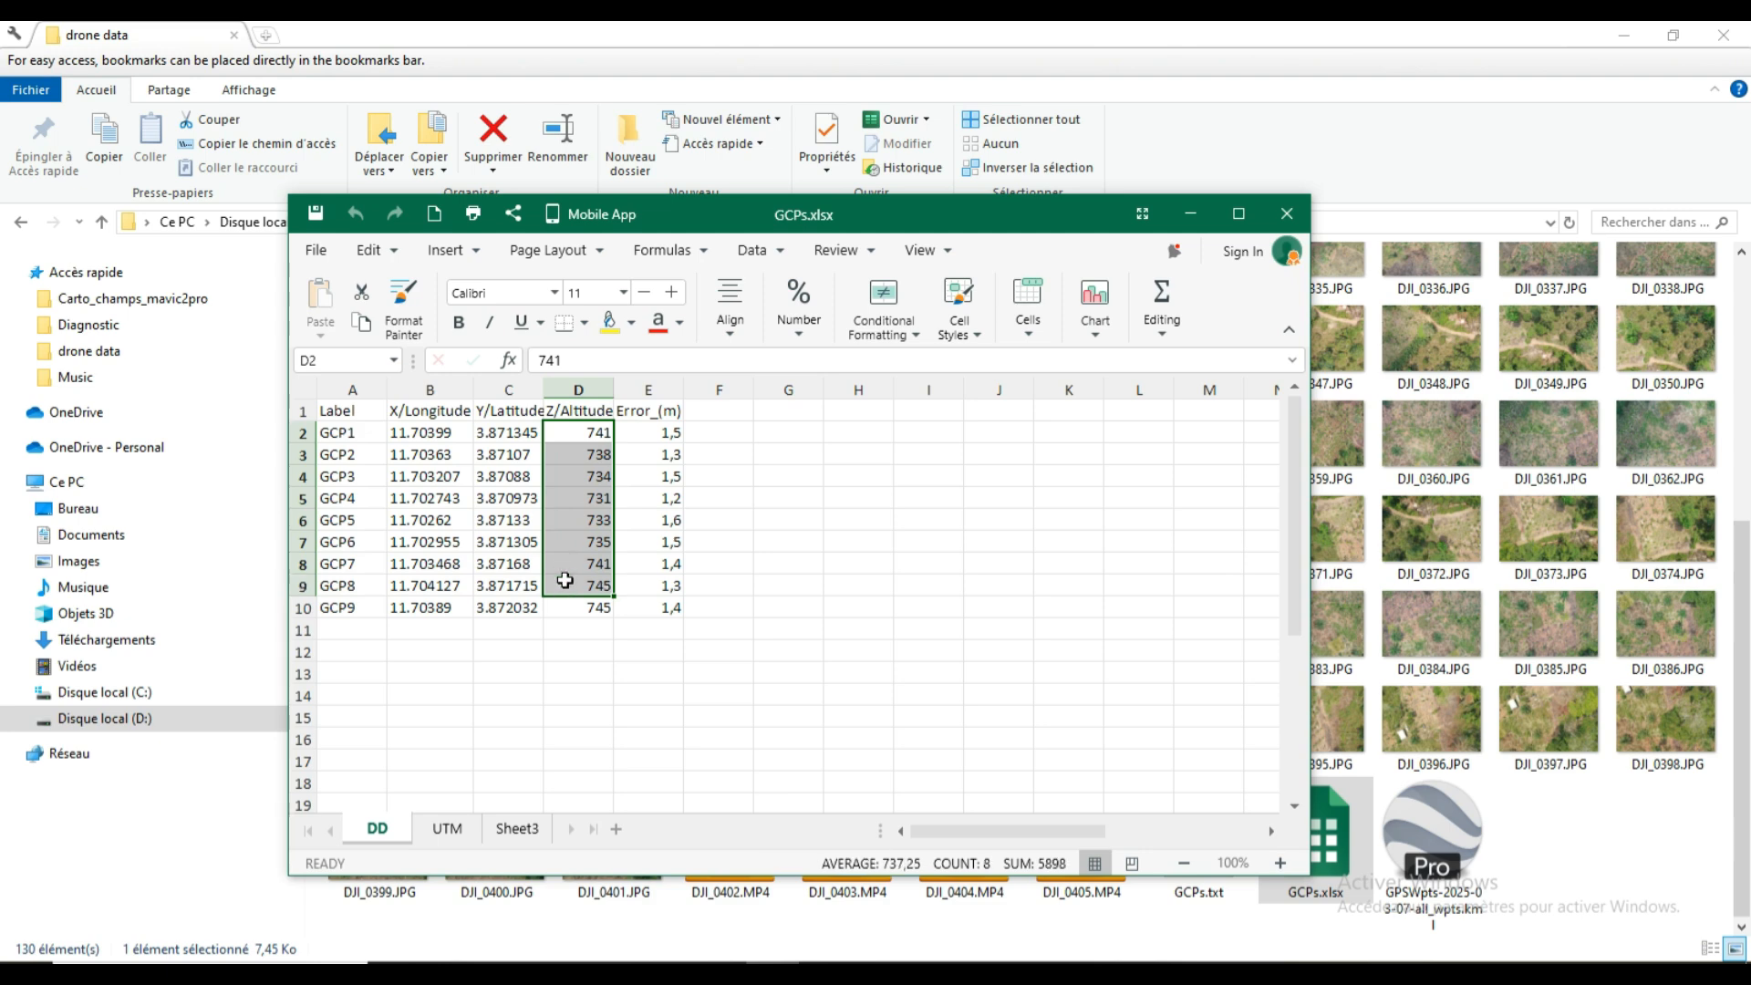
pyautogui.click(589, 582)
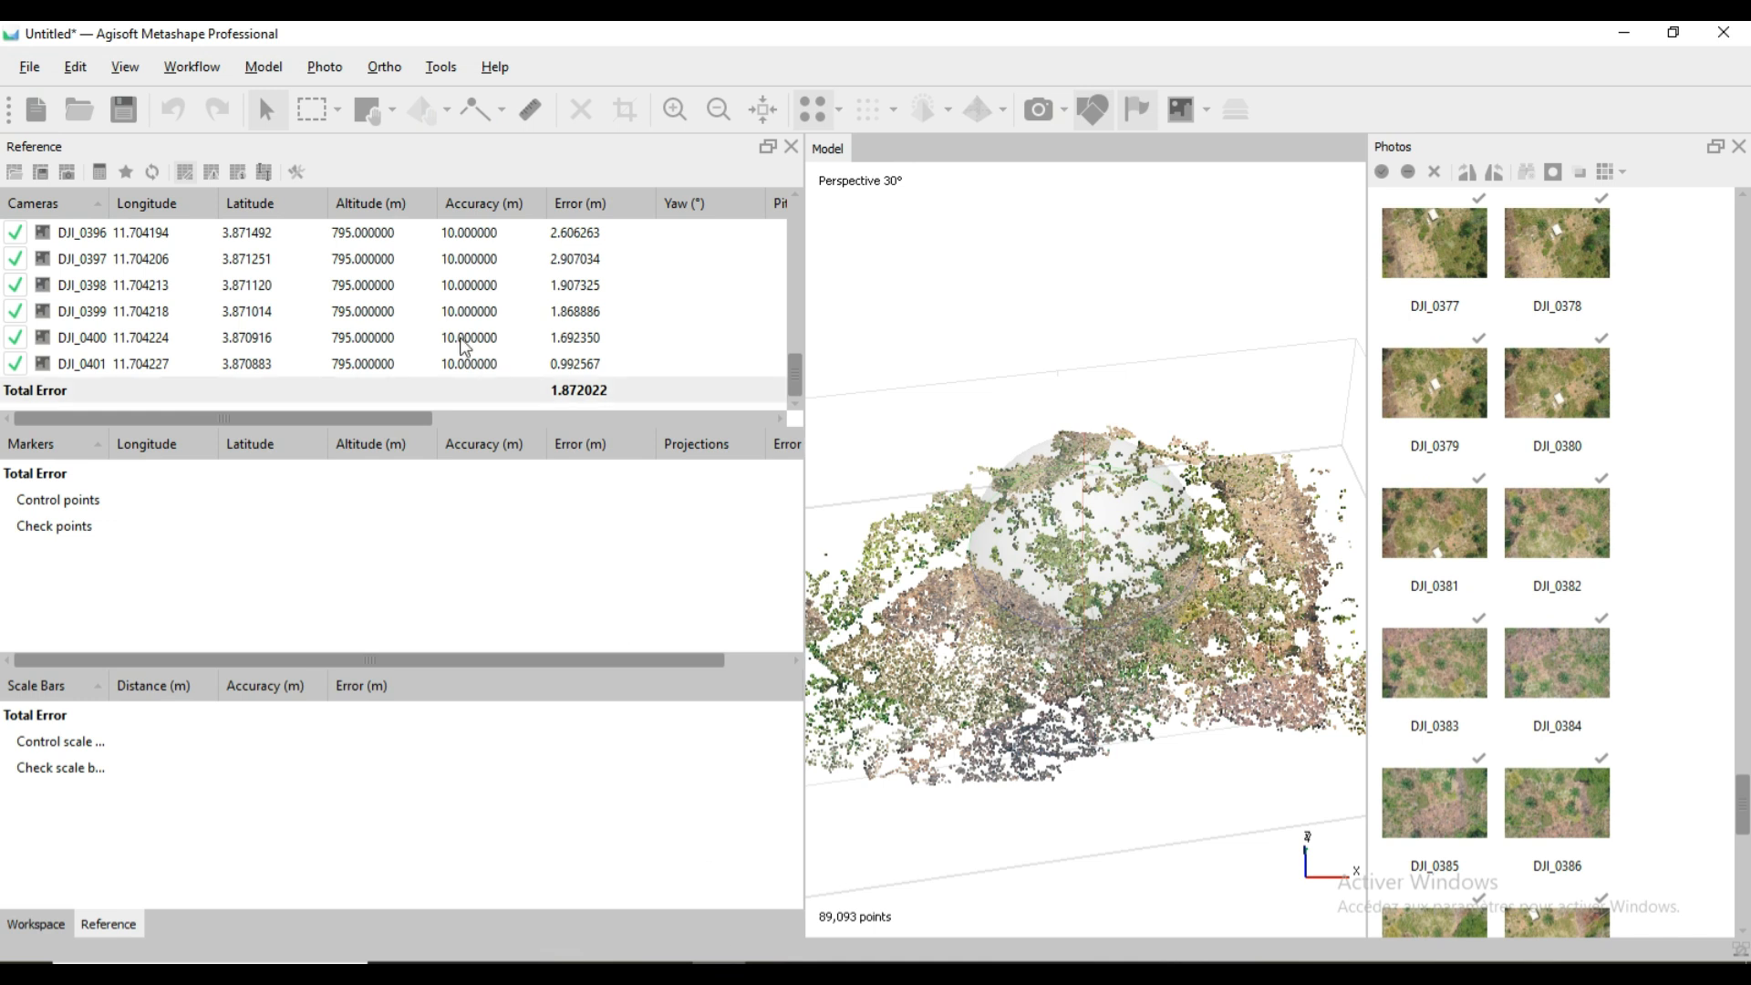
pyautogui.scroll(19, 370, 364)
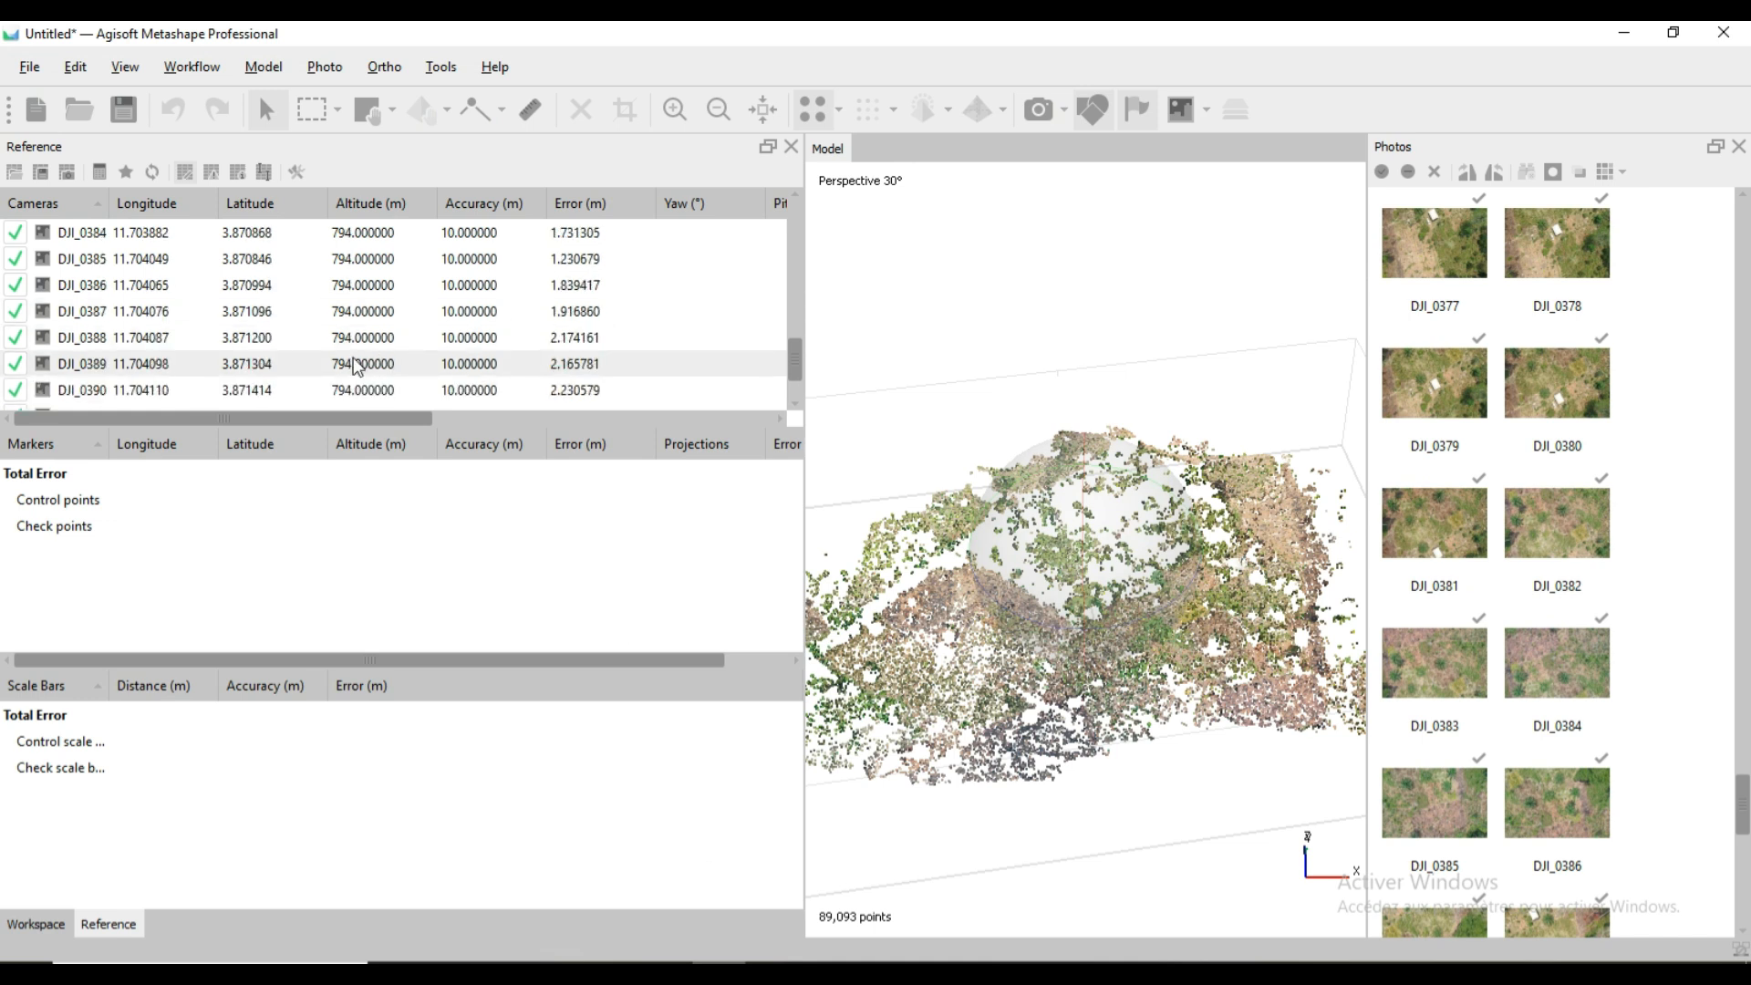
pyautogui.scroll(20, 357, 329)
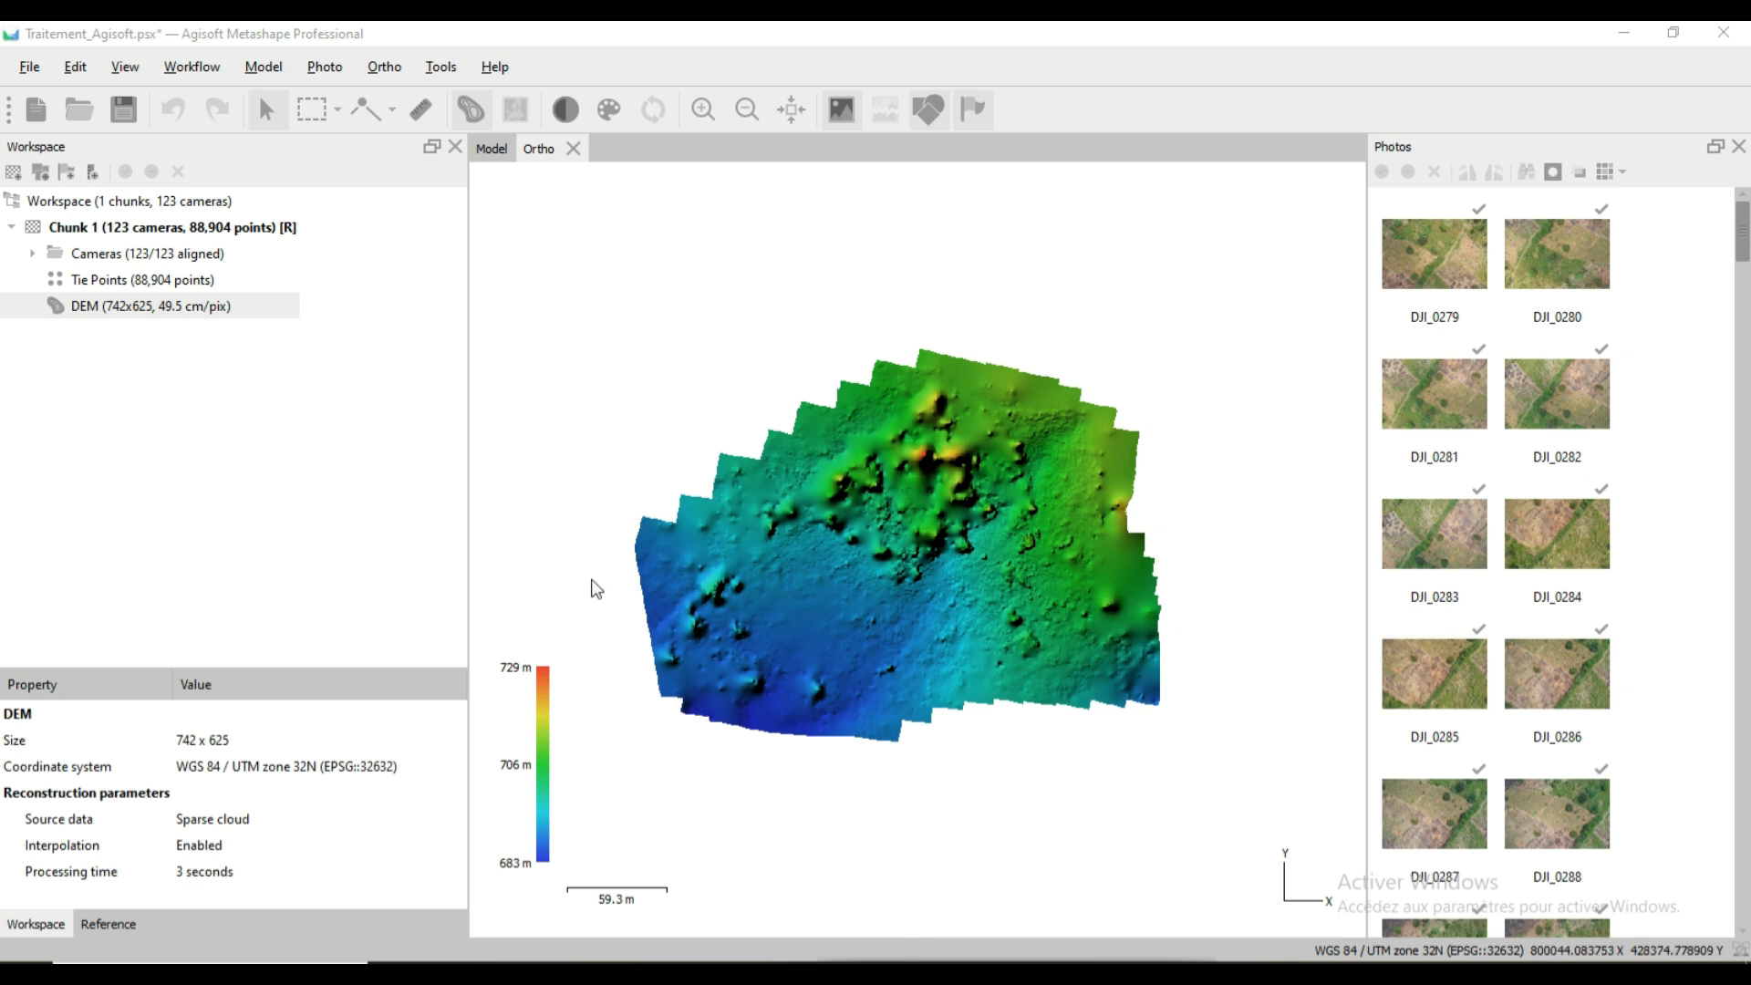
# In the Traitement_Agisoft.psx project, compare the DEM elevation range with the camera altitudes and the Z/Altitude values in GCPs.xlsx.
pyautogui.click(108, 924)
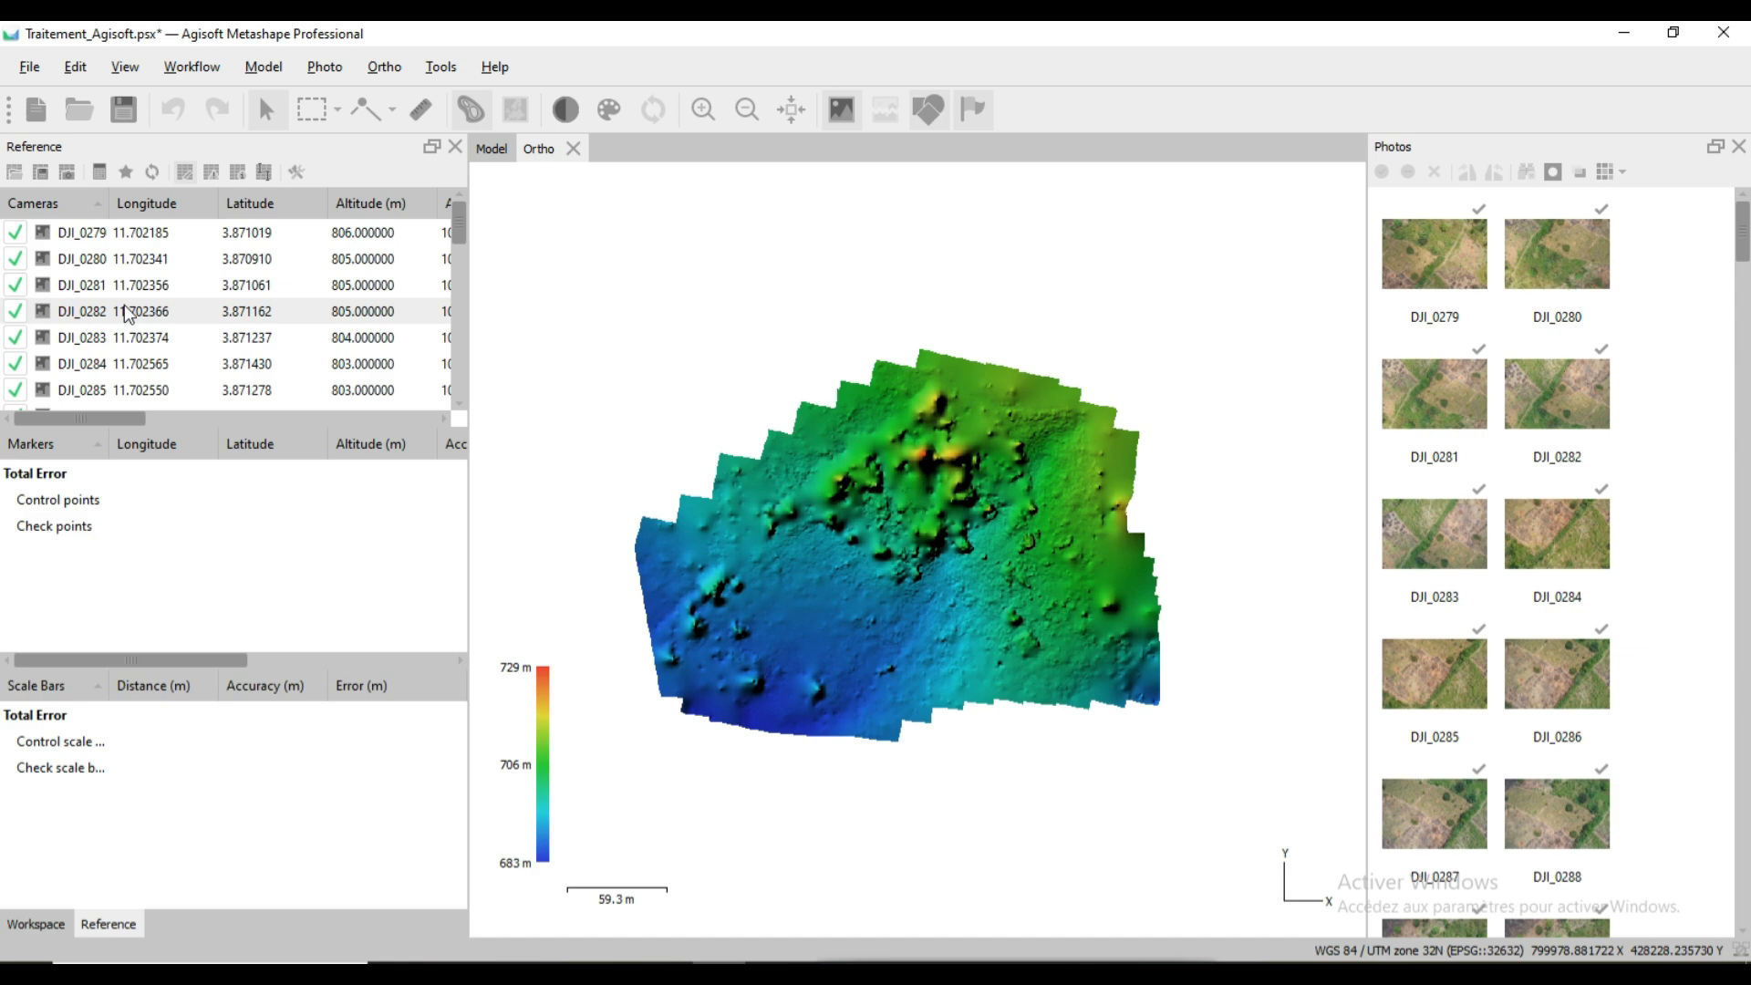
pyautogui.click(37, 924)
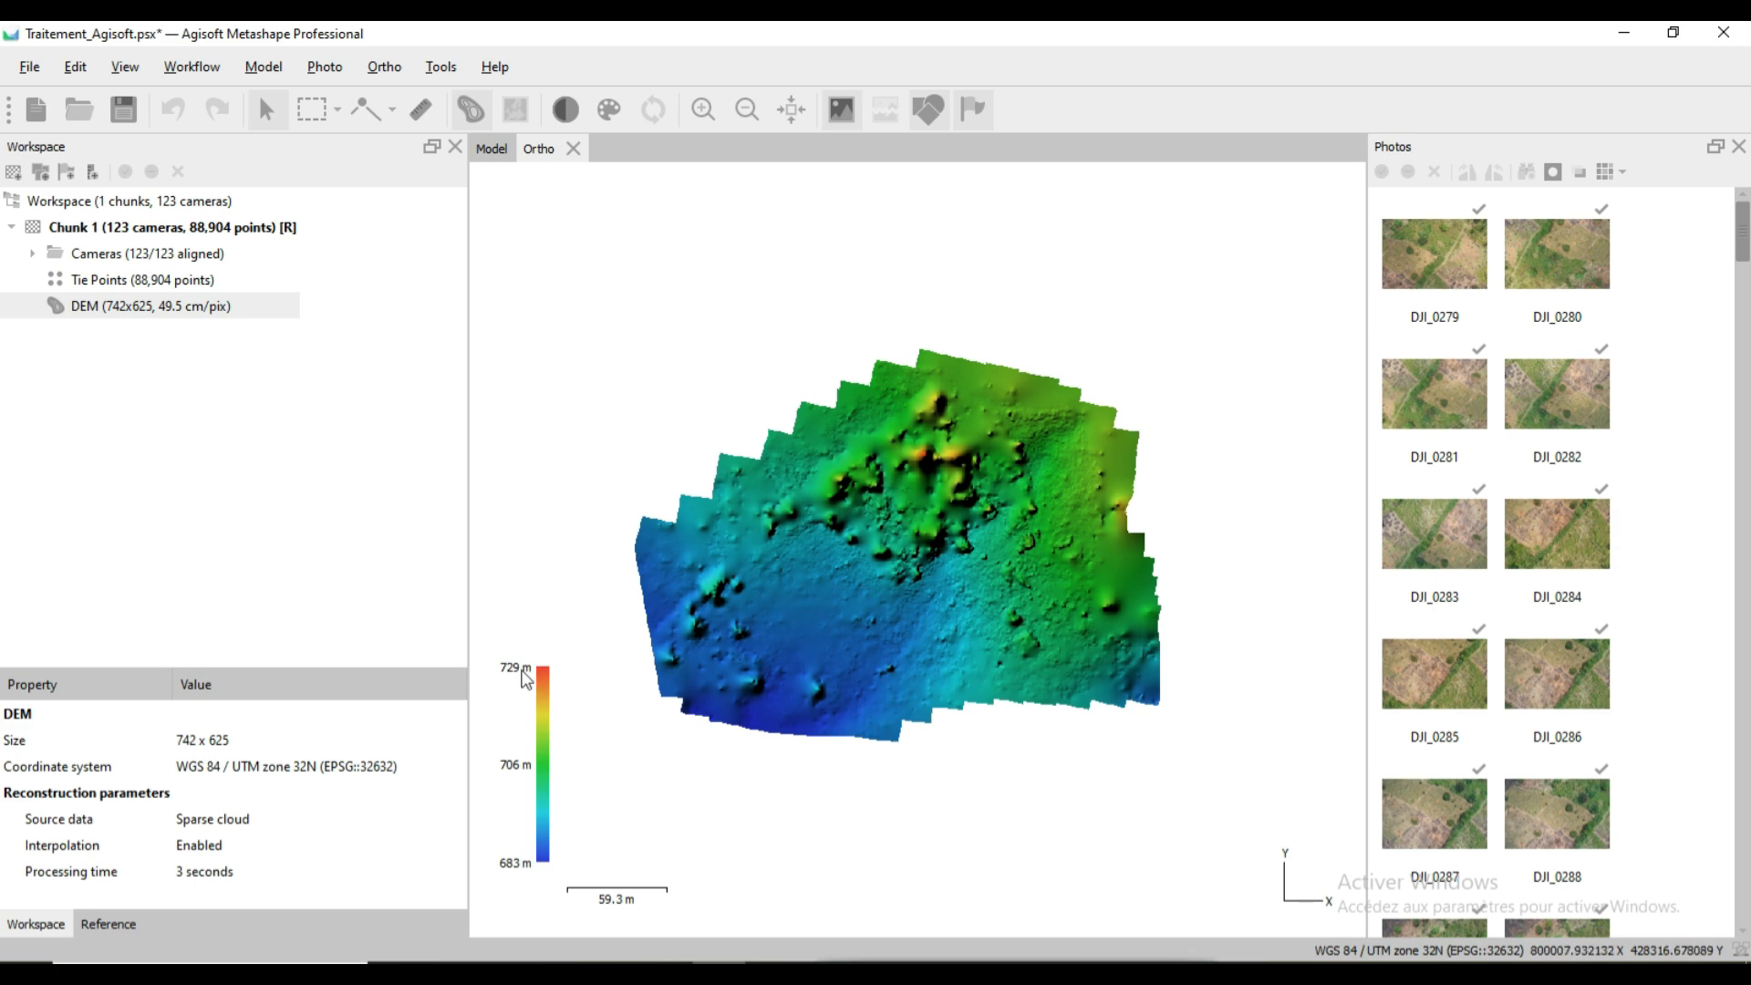
pyautogui.click(772, 970)
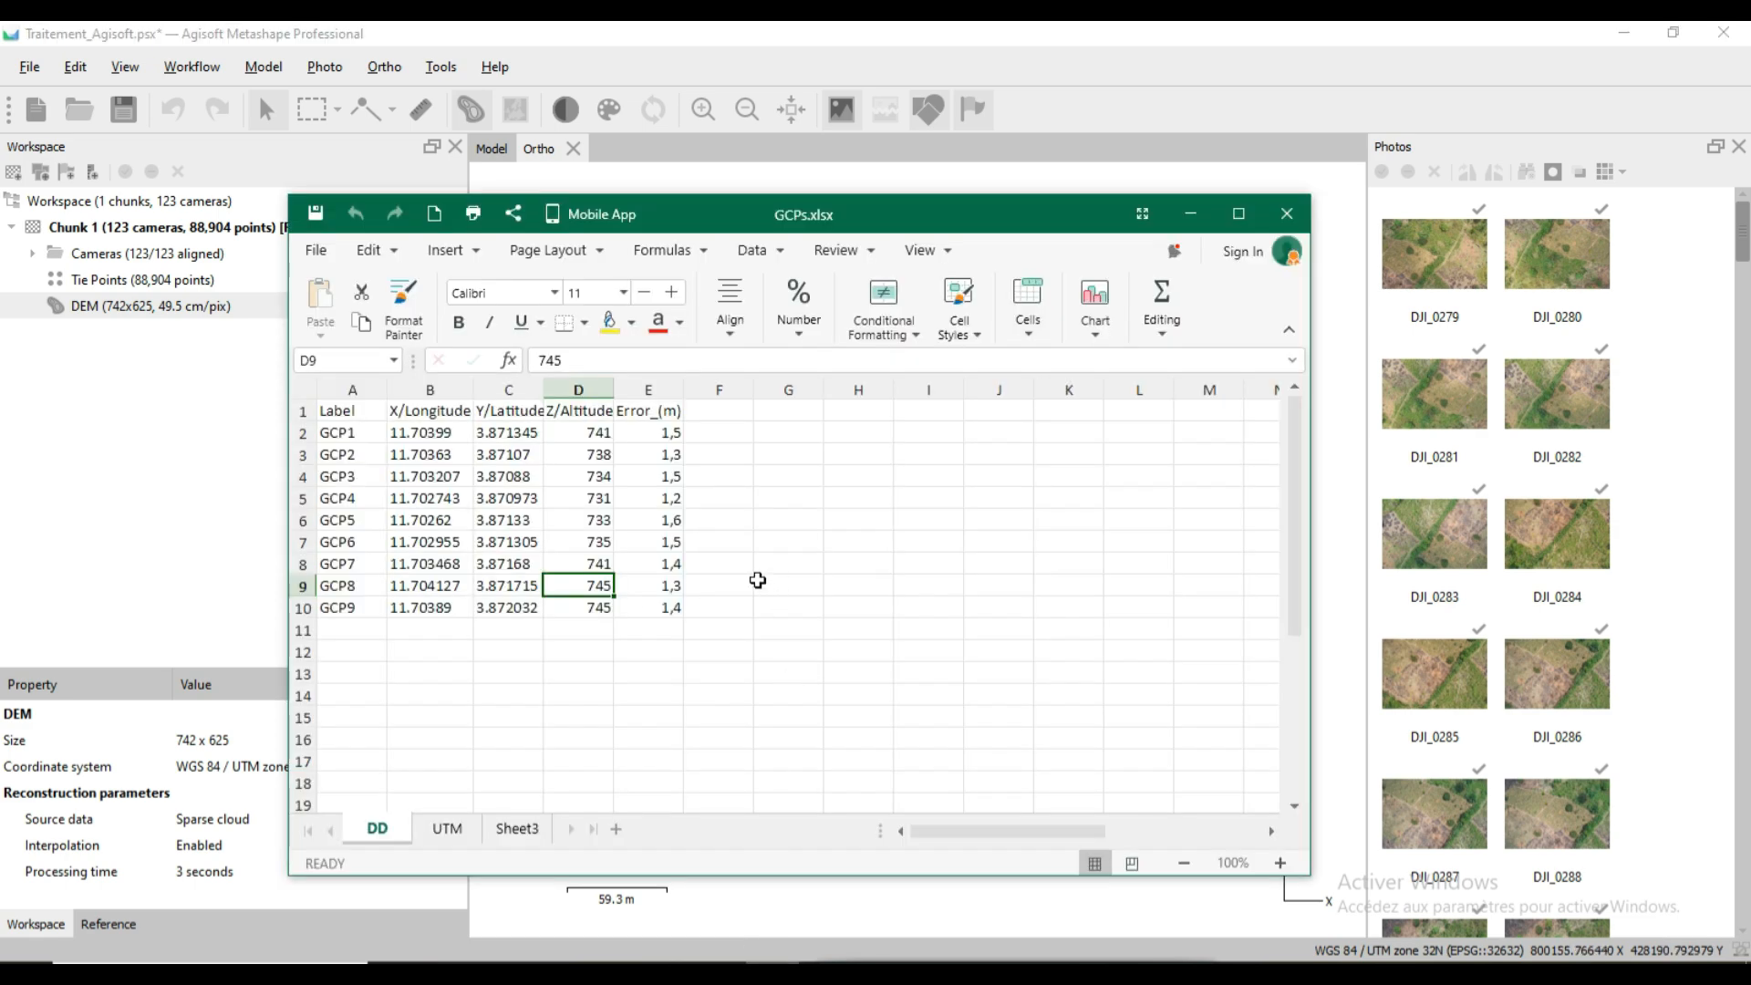
pyautogui.click(772, 970)
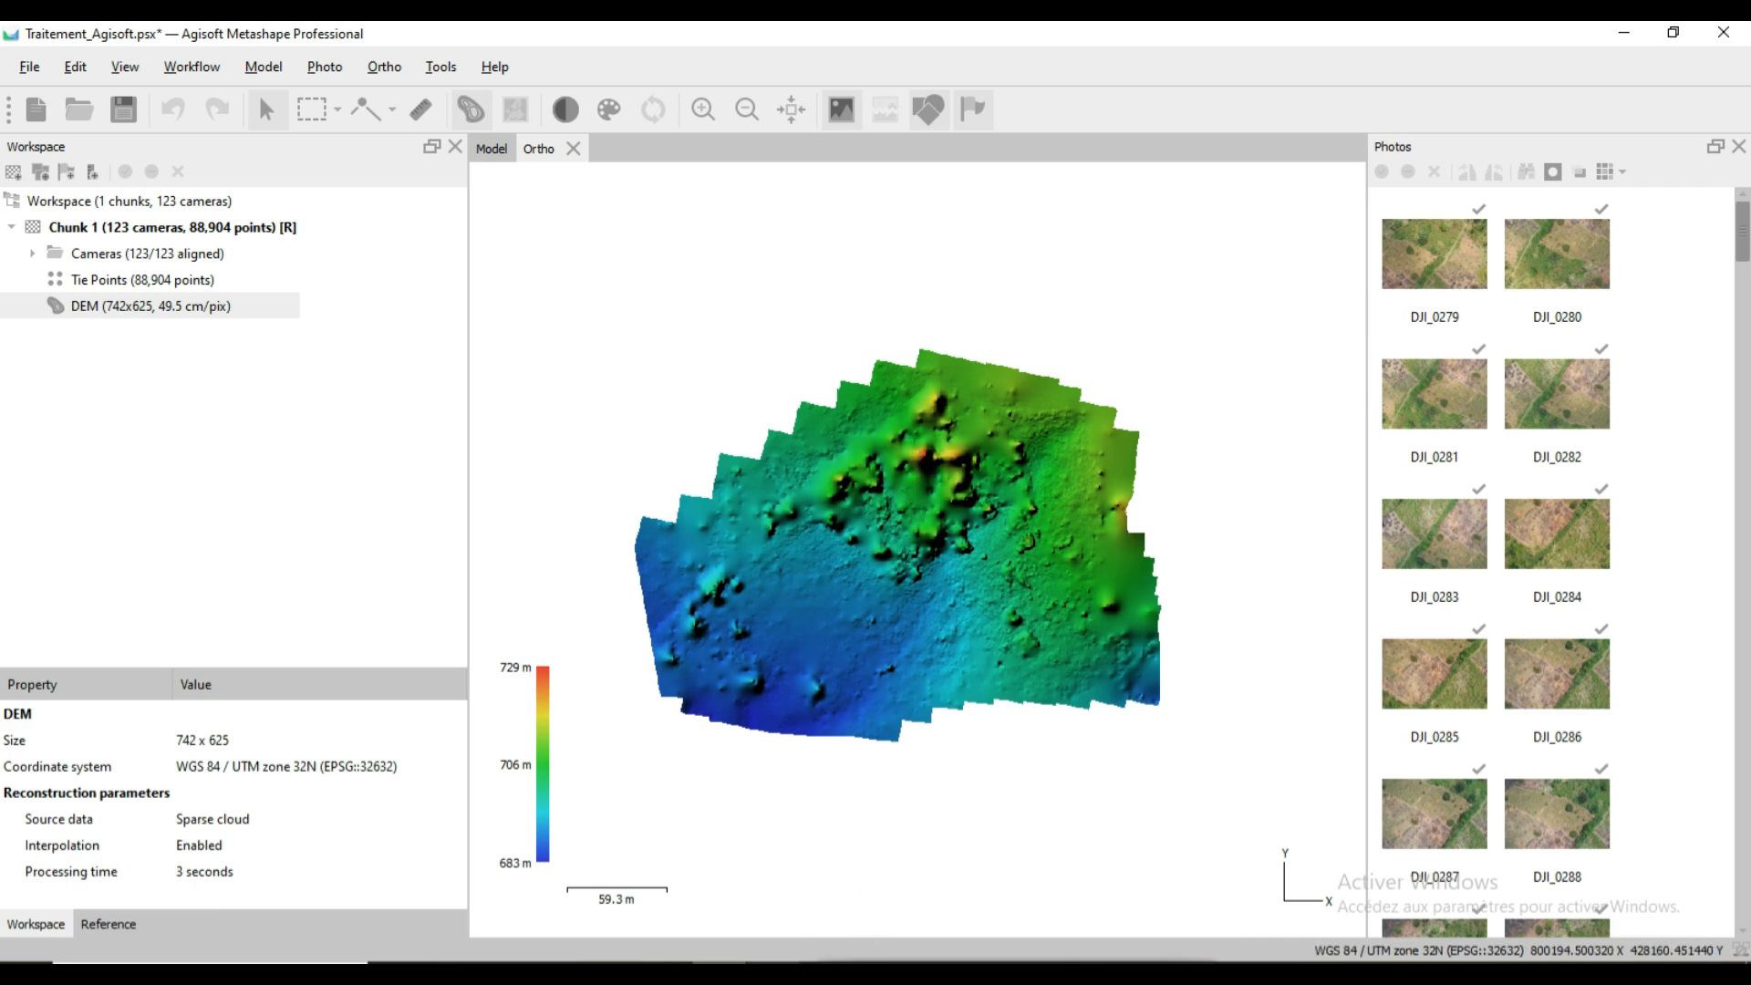
pyautogui.click(772, 971)
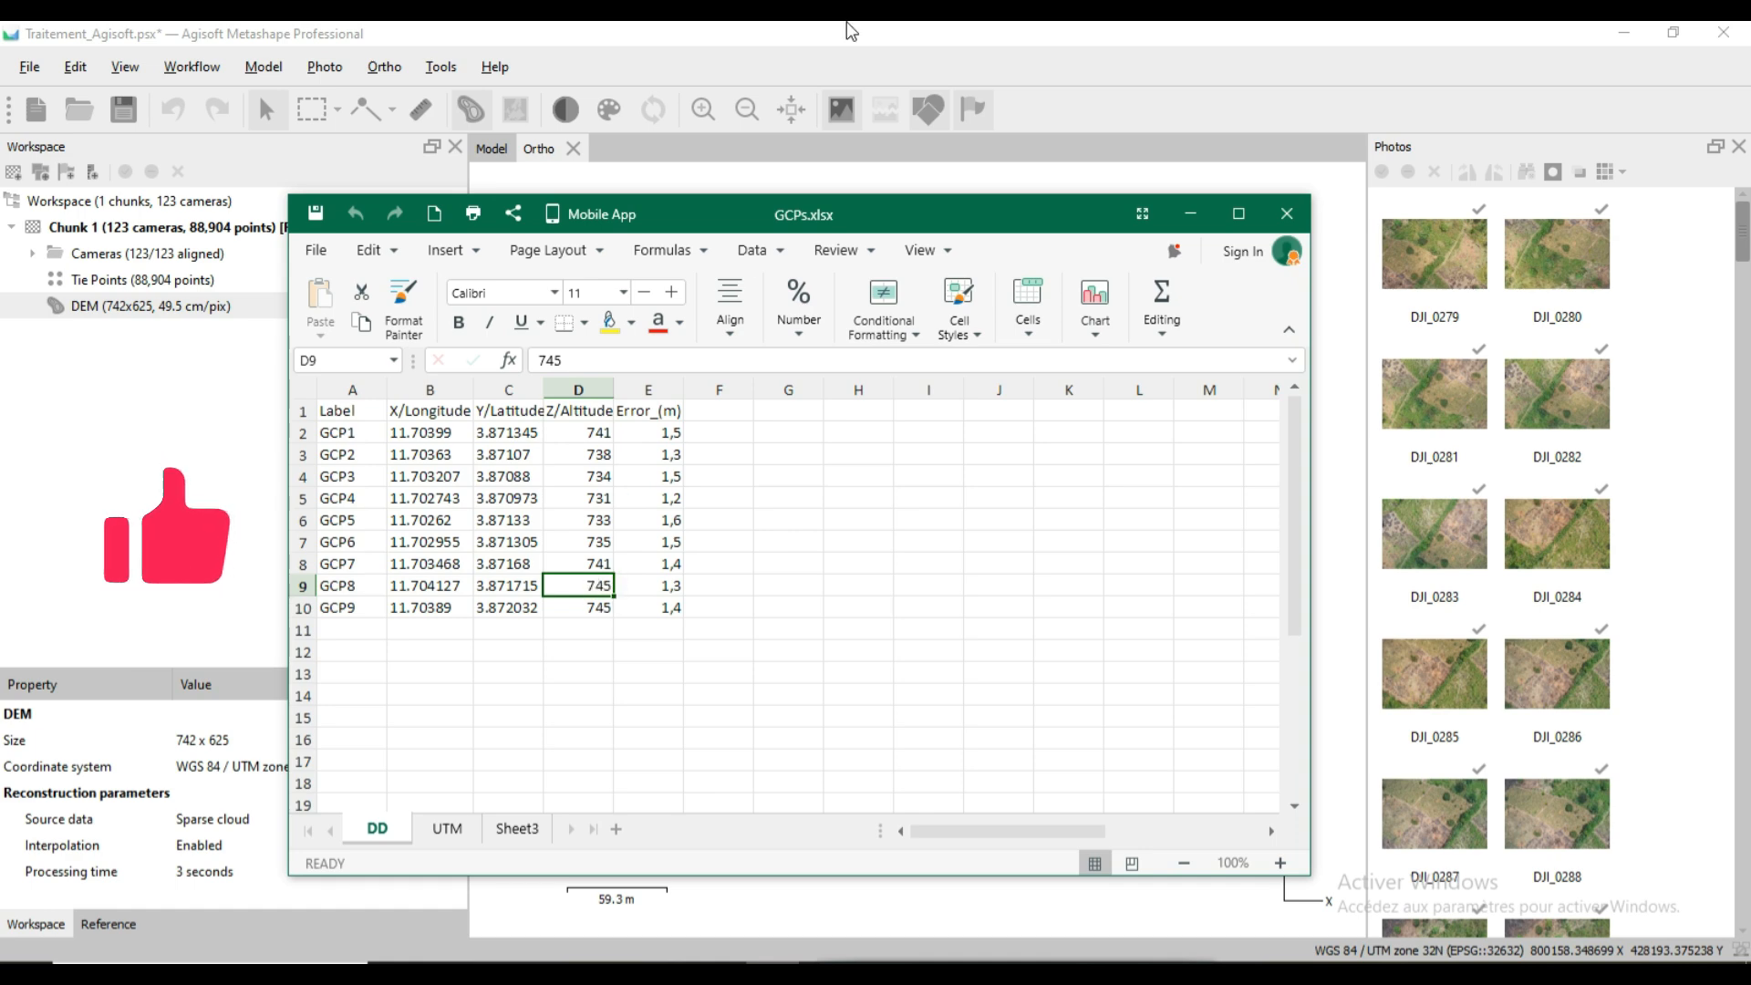
pyautogui.click(1189, 215)
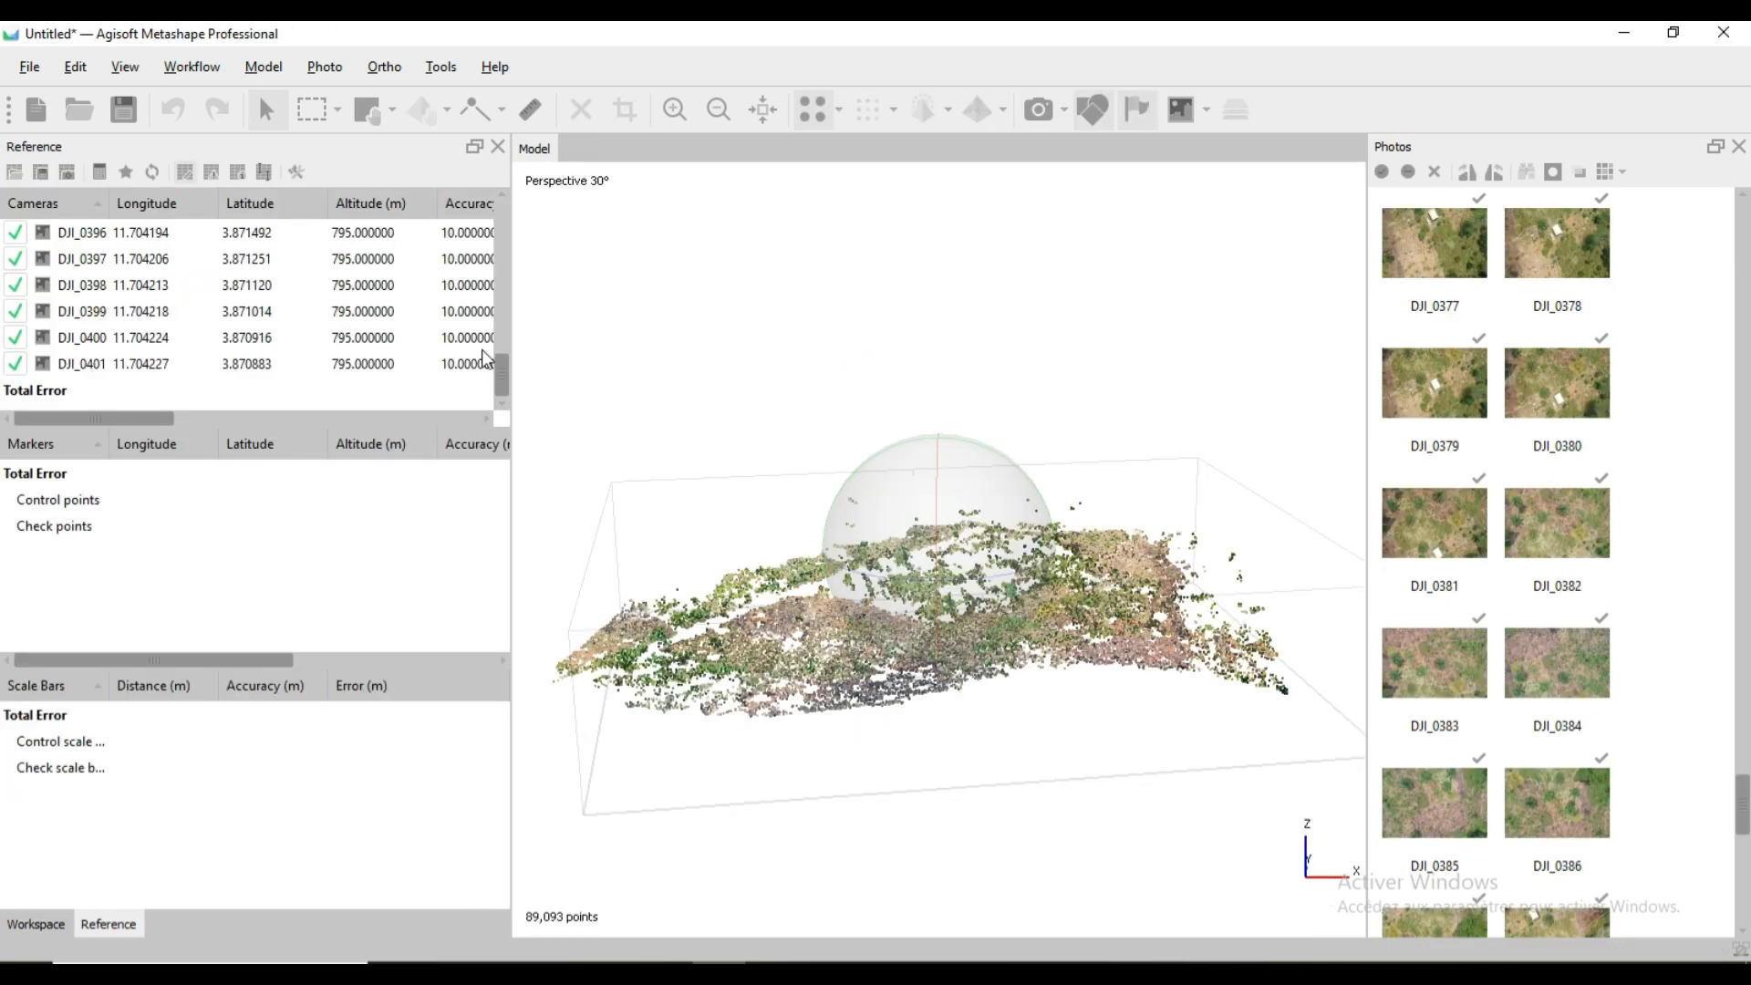
# Load GCPs.txt from the drone data folder for reference import and check its label, coordinate and altitude columns in the preview.
pyautogui.click(15, 179)
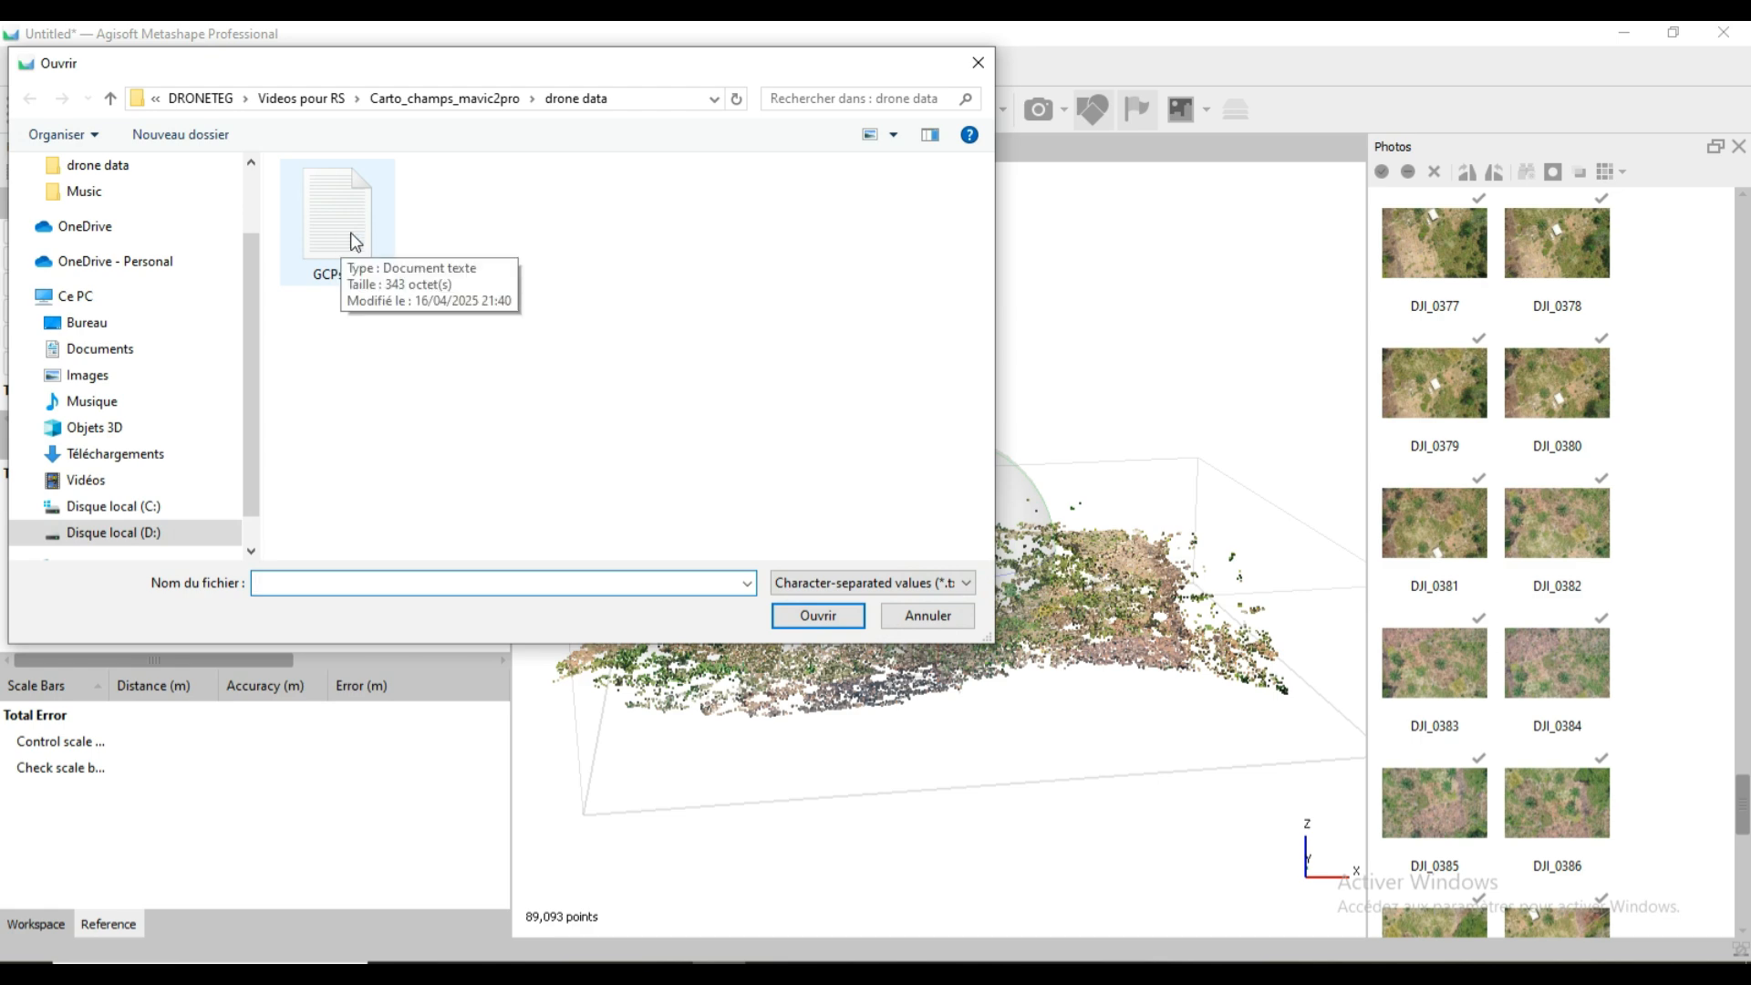
pyautogui.click(346, 247)
pyautogui.click(819, 616)
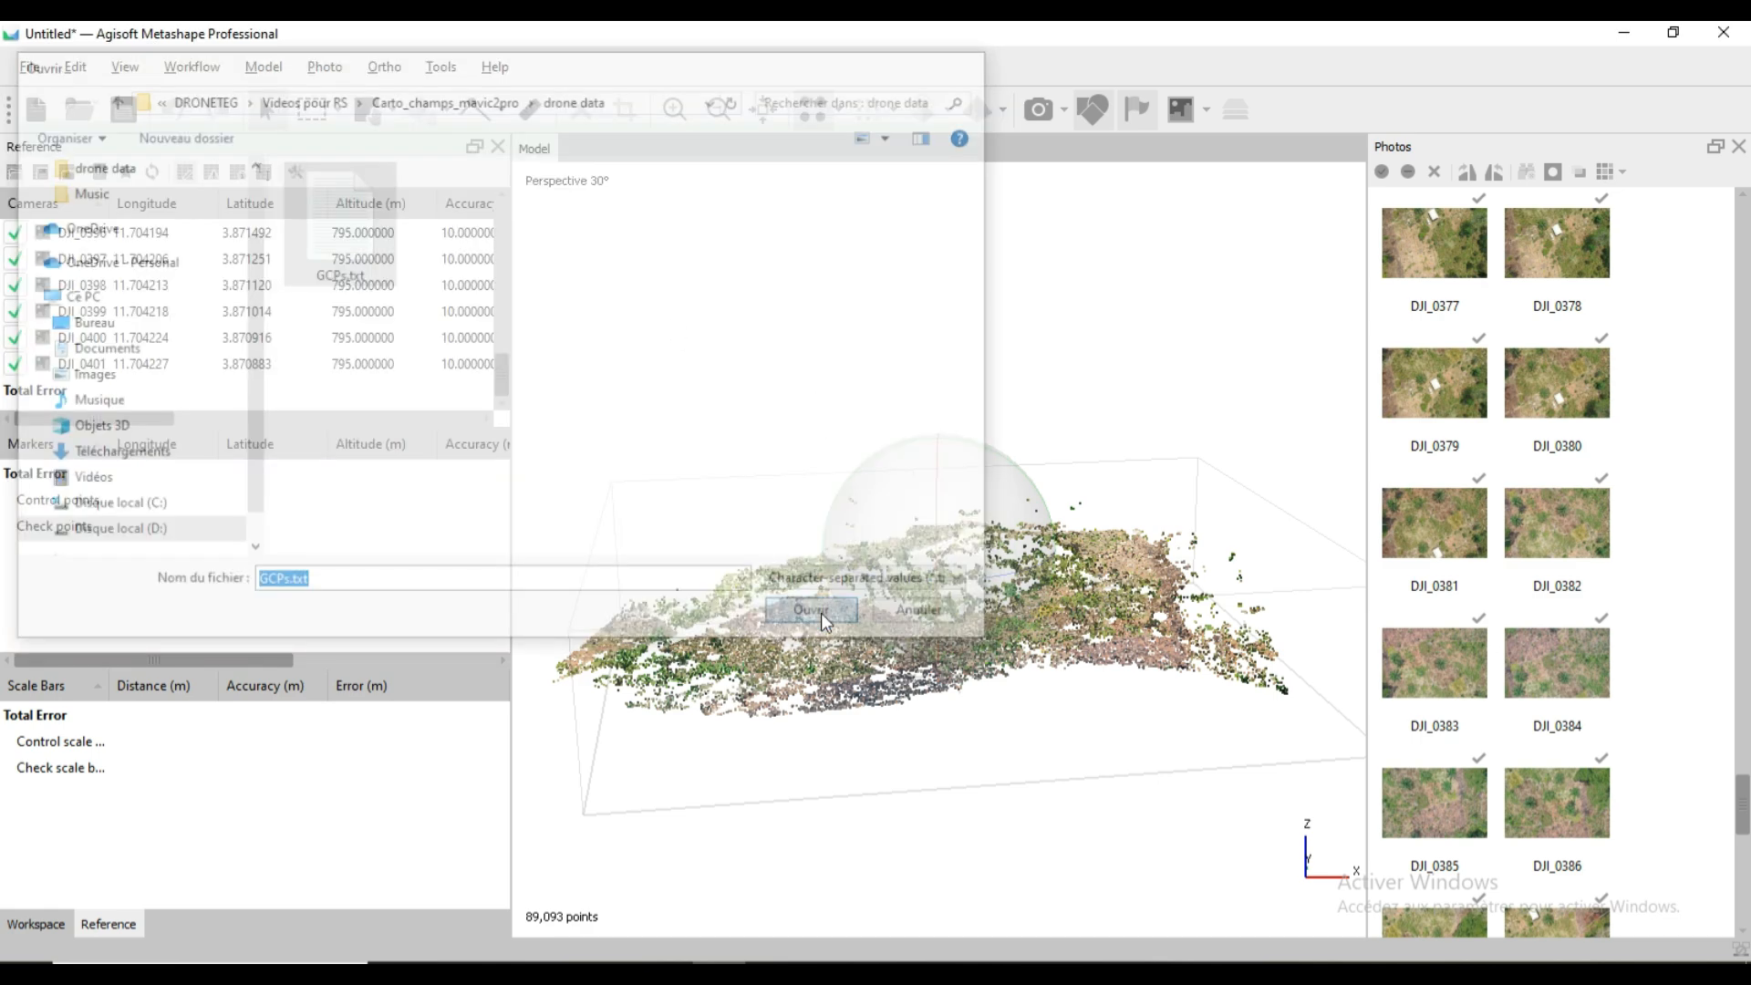
pyautogui.moveTo(792, 216); pyautogui.dragTo(615, 161)
pyautogui.scroll(-1, 420, 597)
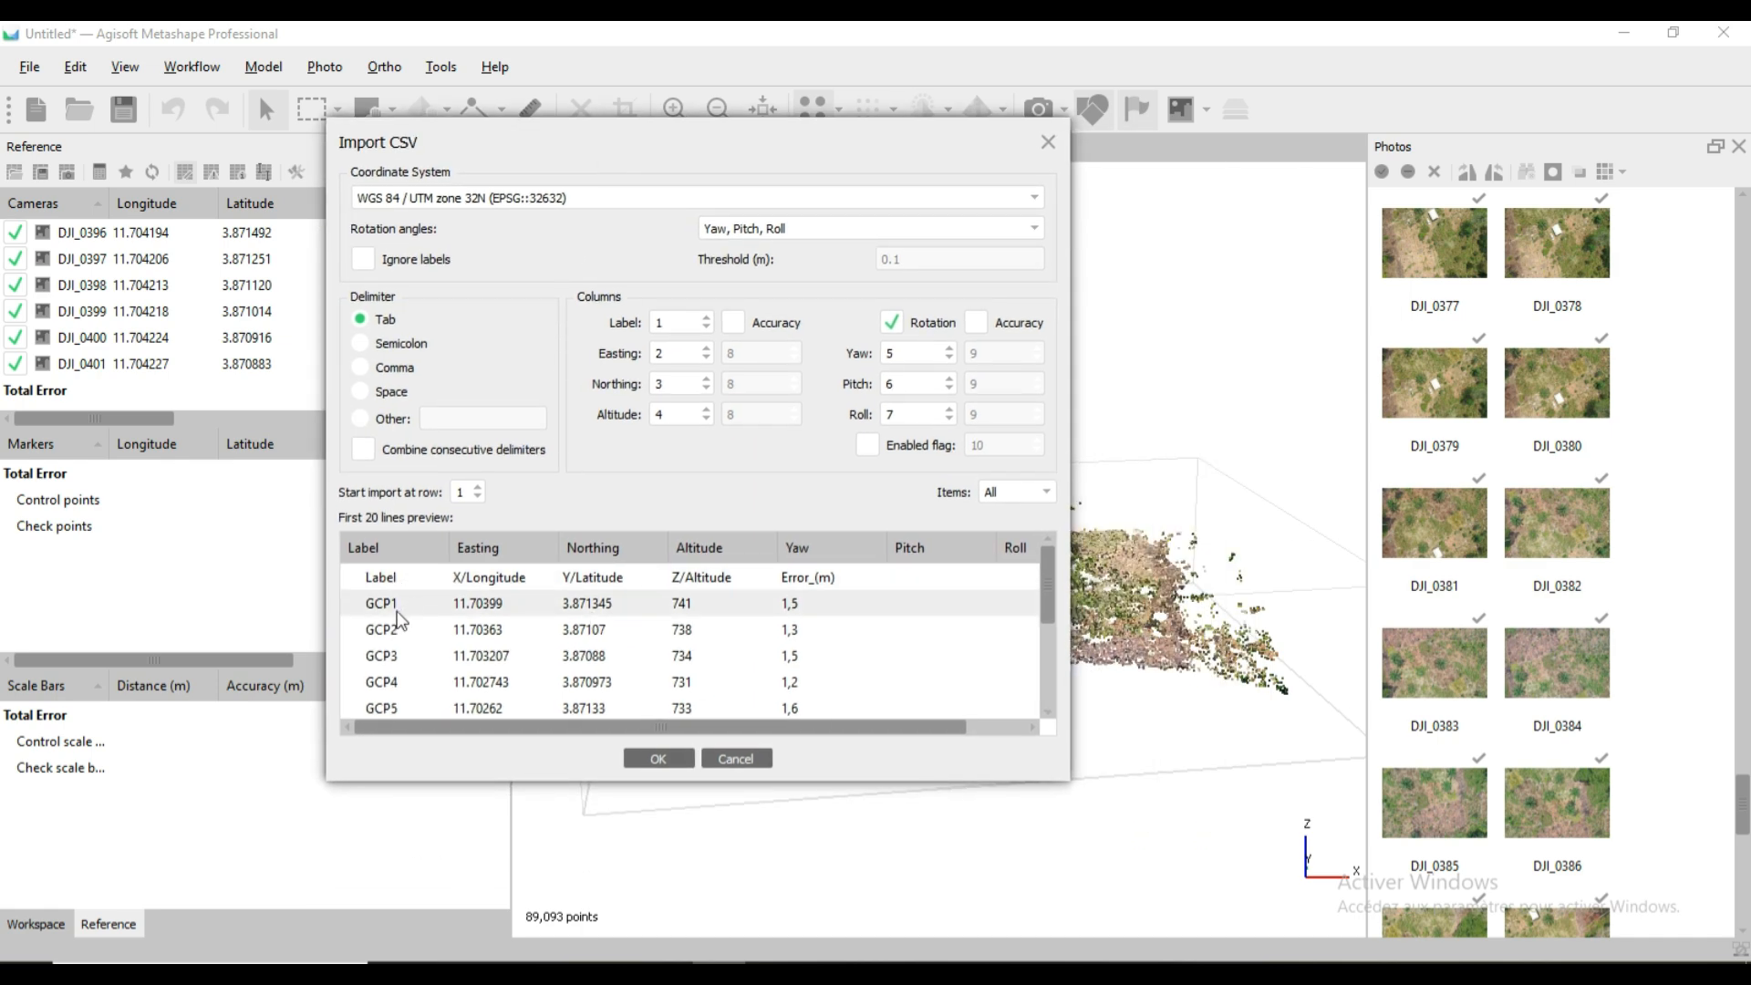
pyautogui.scroll(1, 474, 629)
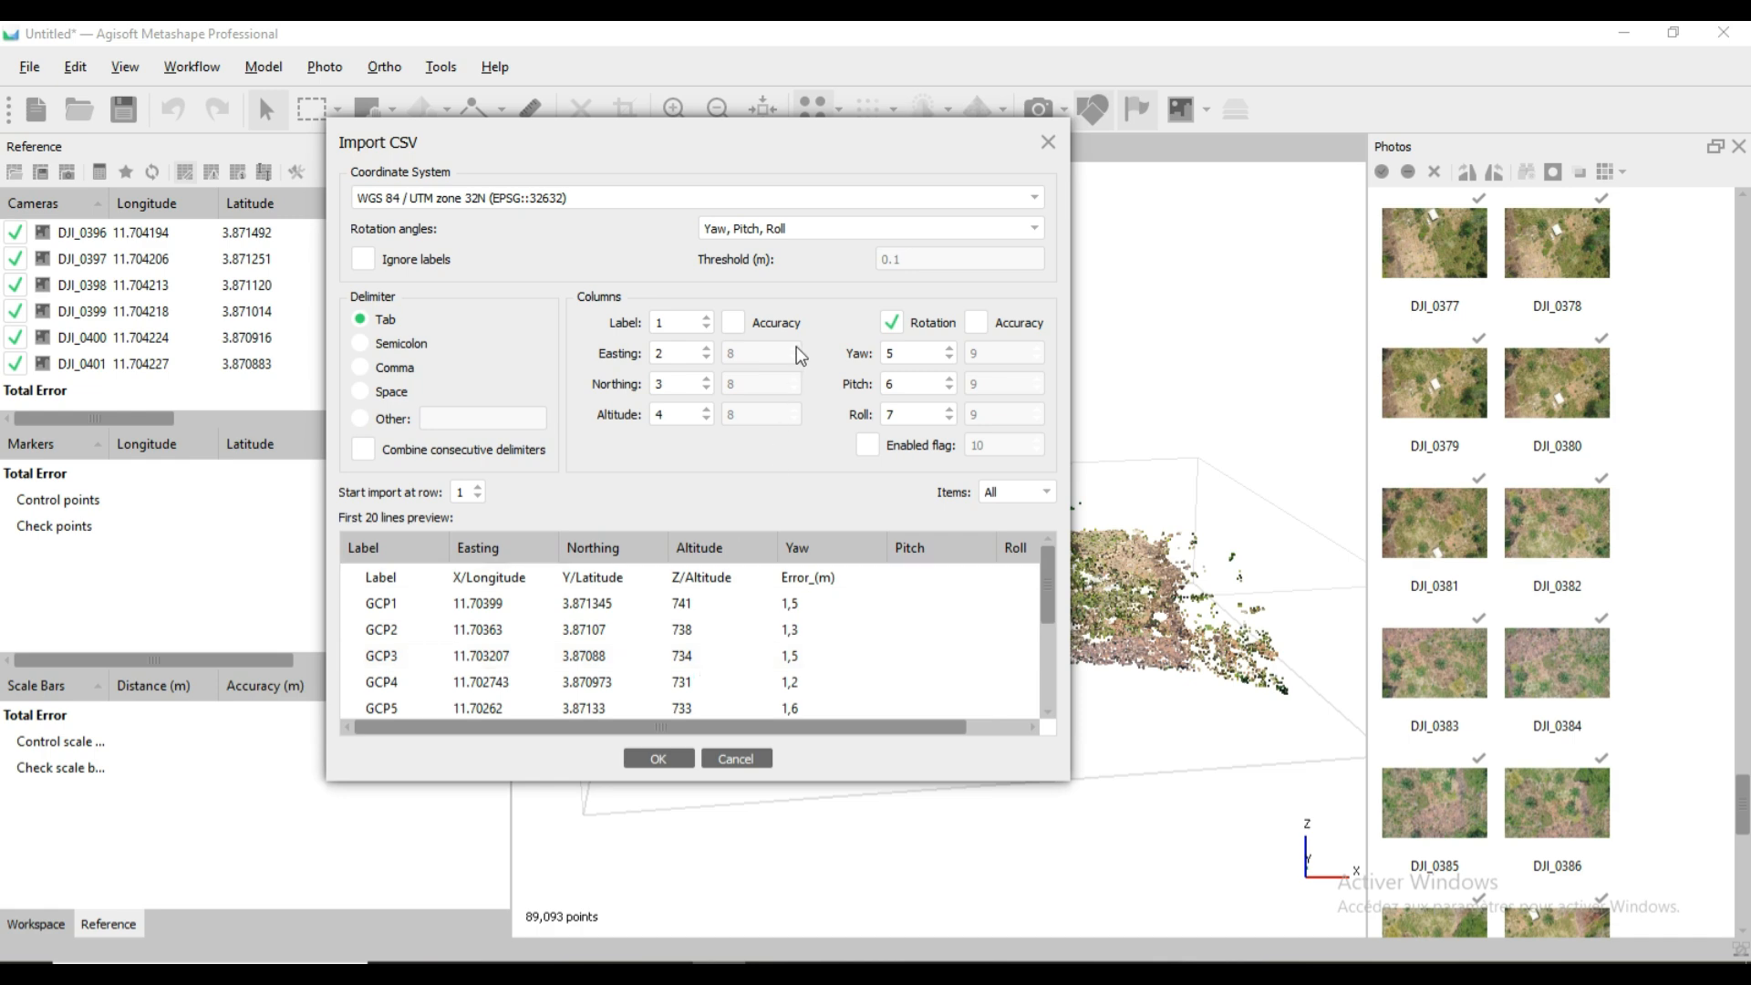
pyautogui.scroll(-1, 629, 656)
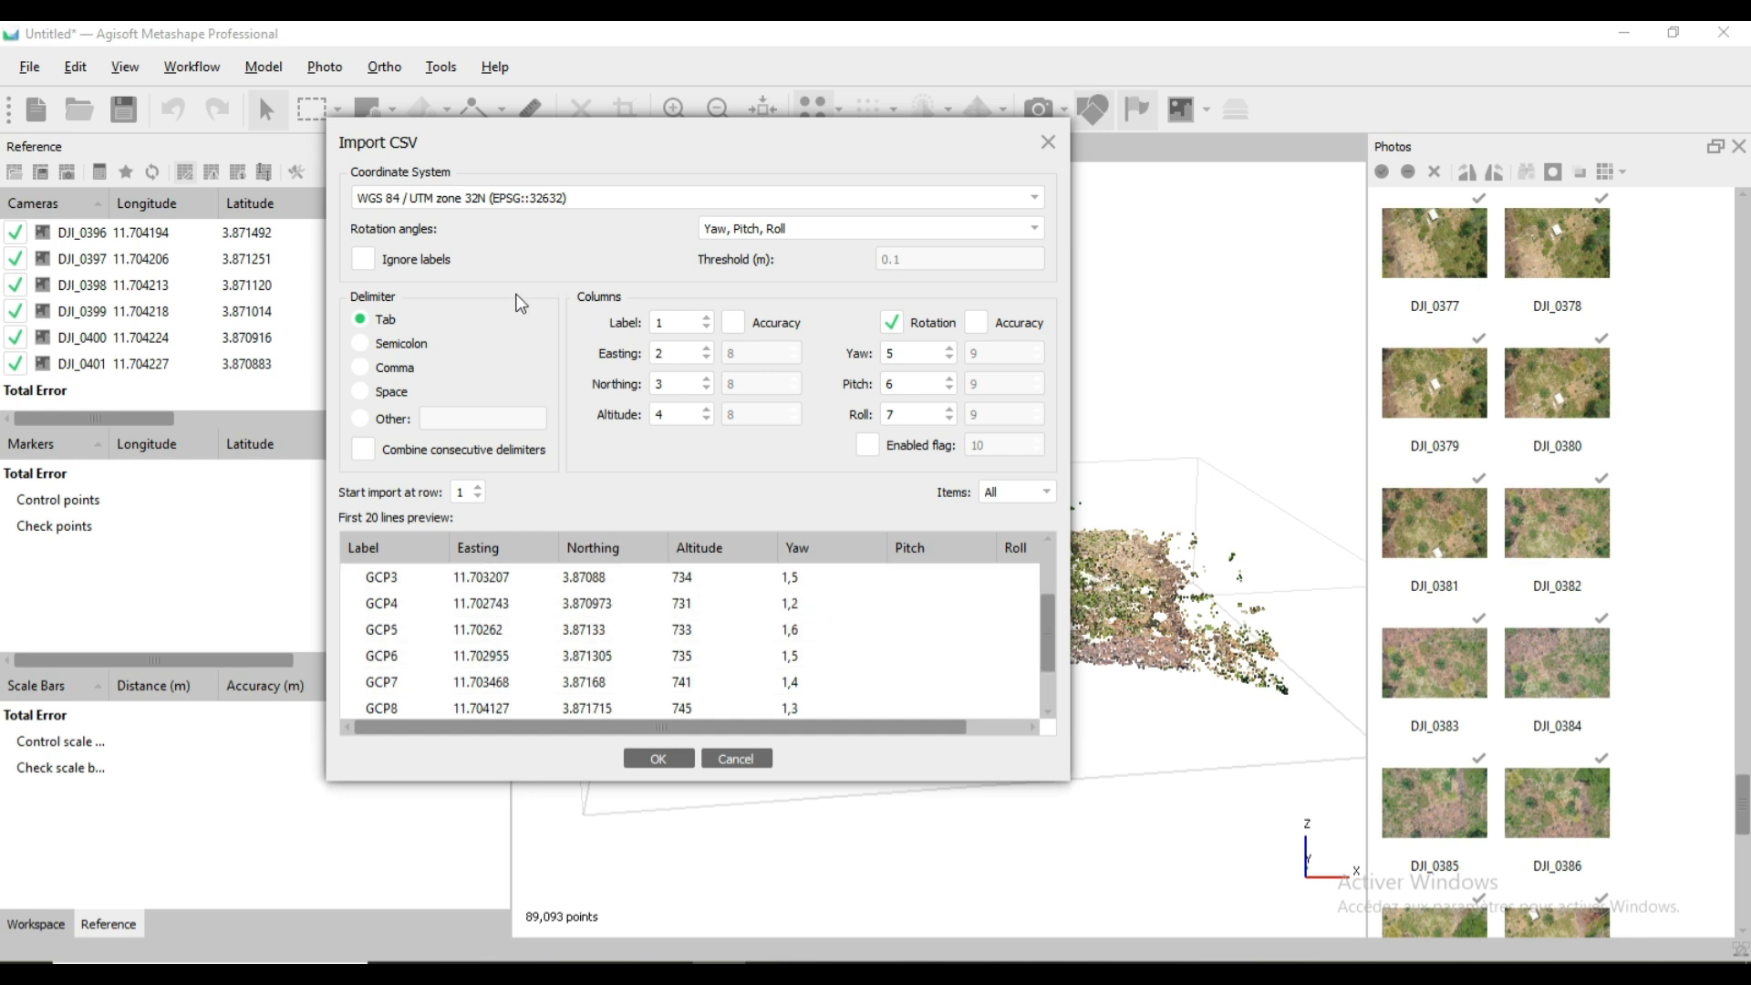
# Import the GCPs in WGS 84 / UTM zone 32N (EPSG::32632), creating new markers for all unmatched entries.
pyautogui.click(527, 197)
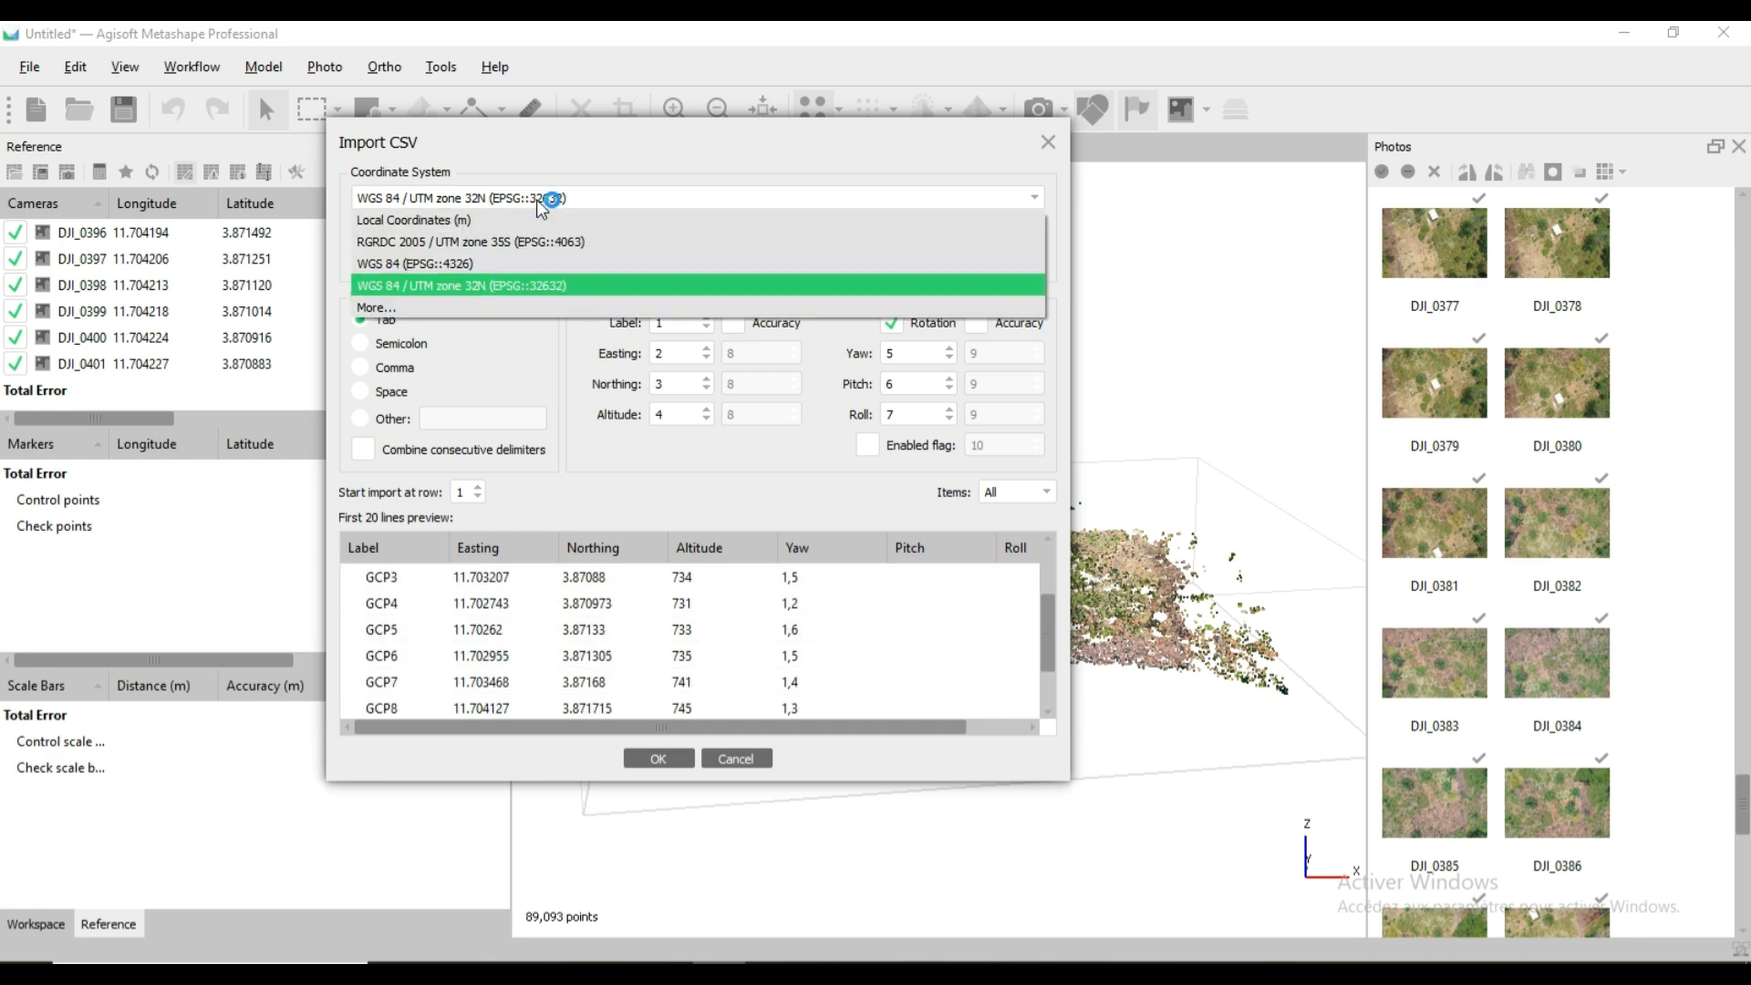
pyautogui.click(484, 279)
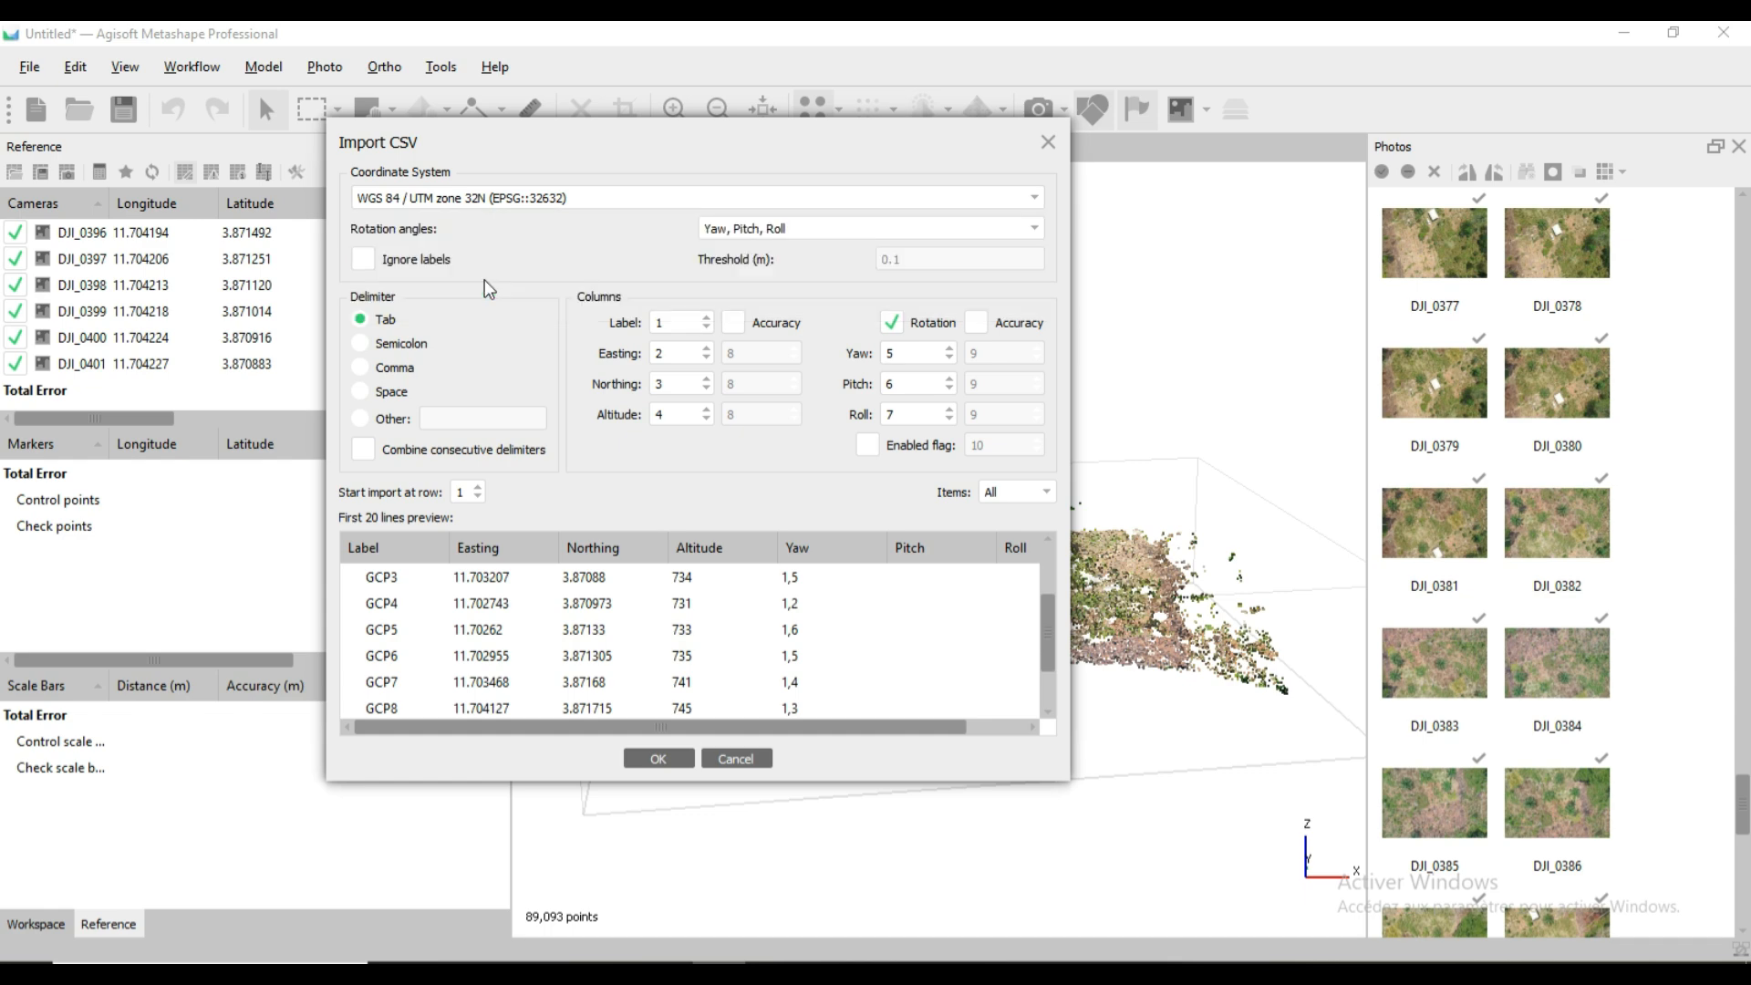
pyautogui.click(666, 758)
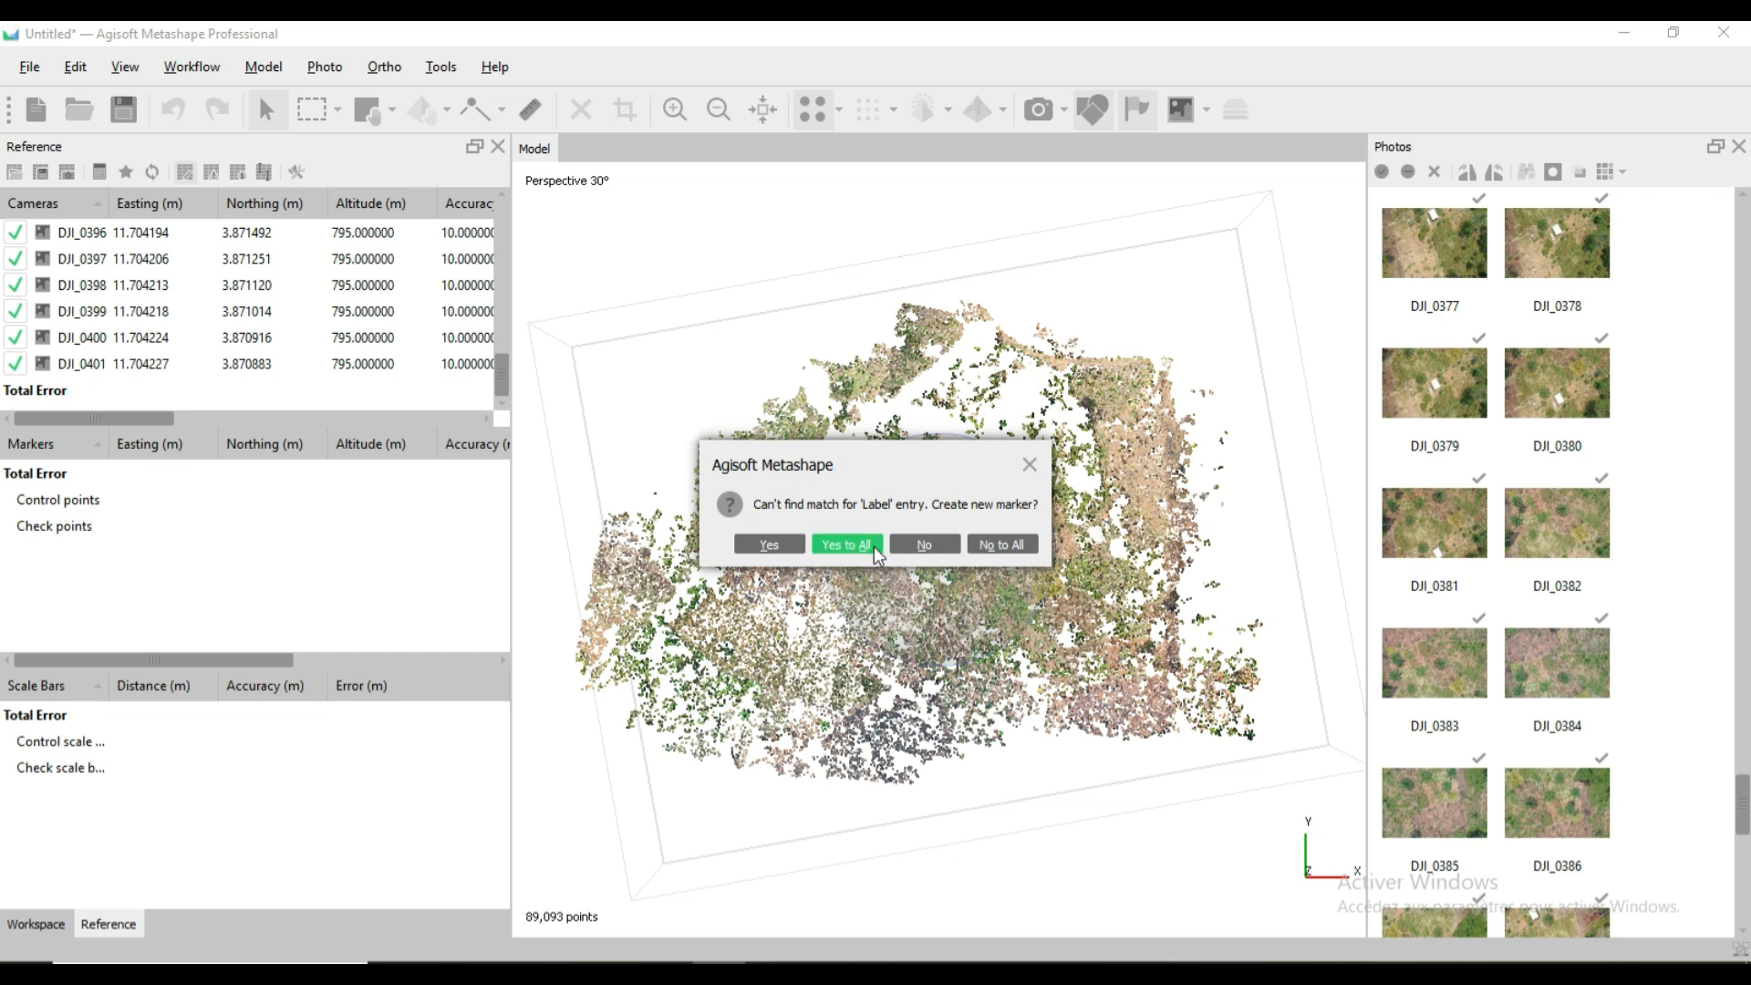
pyautogui.click(847, 544)
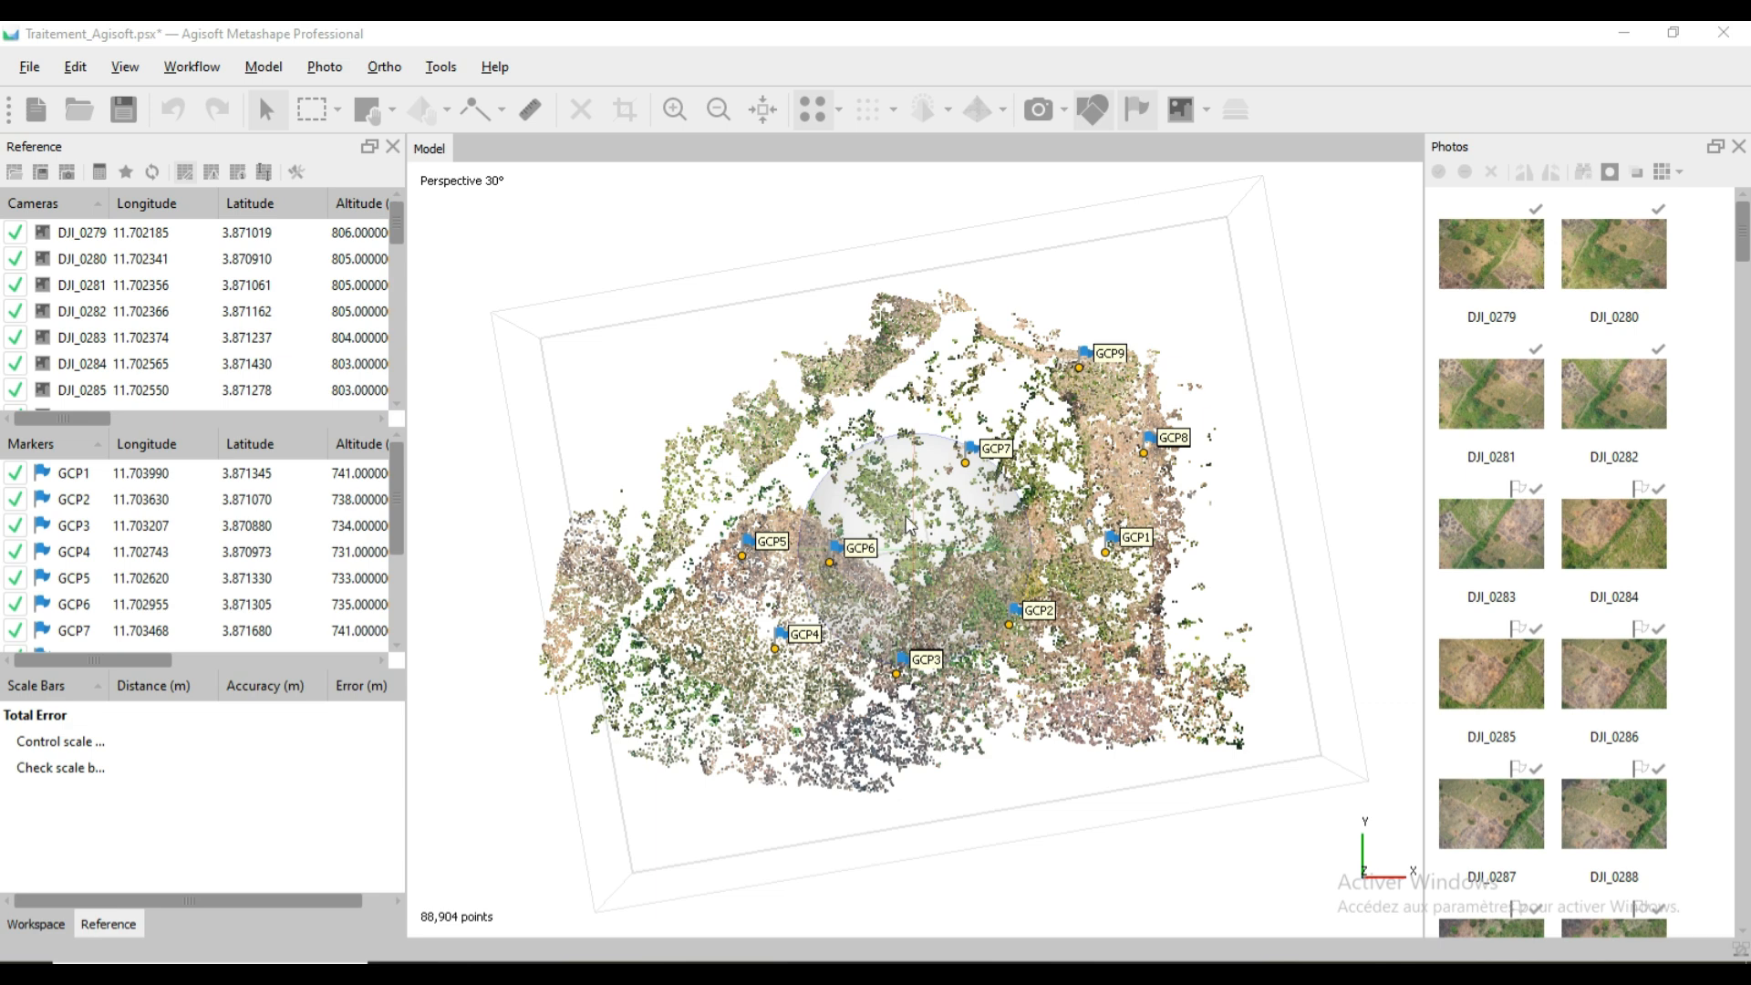
# In the Traitement_Agisoft.psx project, show the cameras and compare the heights of cameras, GCP markers and tie points from the side.
pyautogui.moveTo(917, 604); pyautogui.dragTo(936, 434)
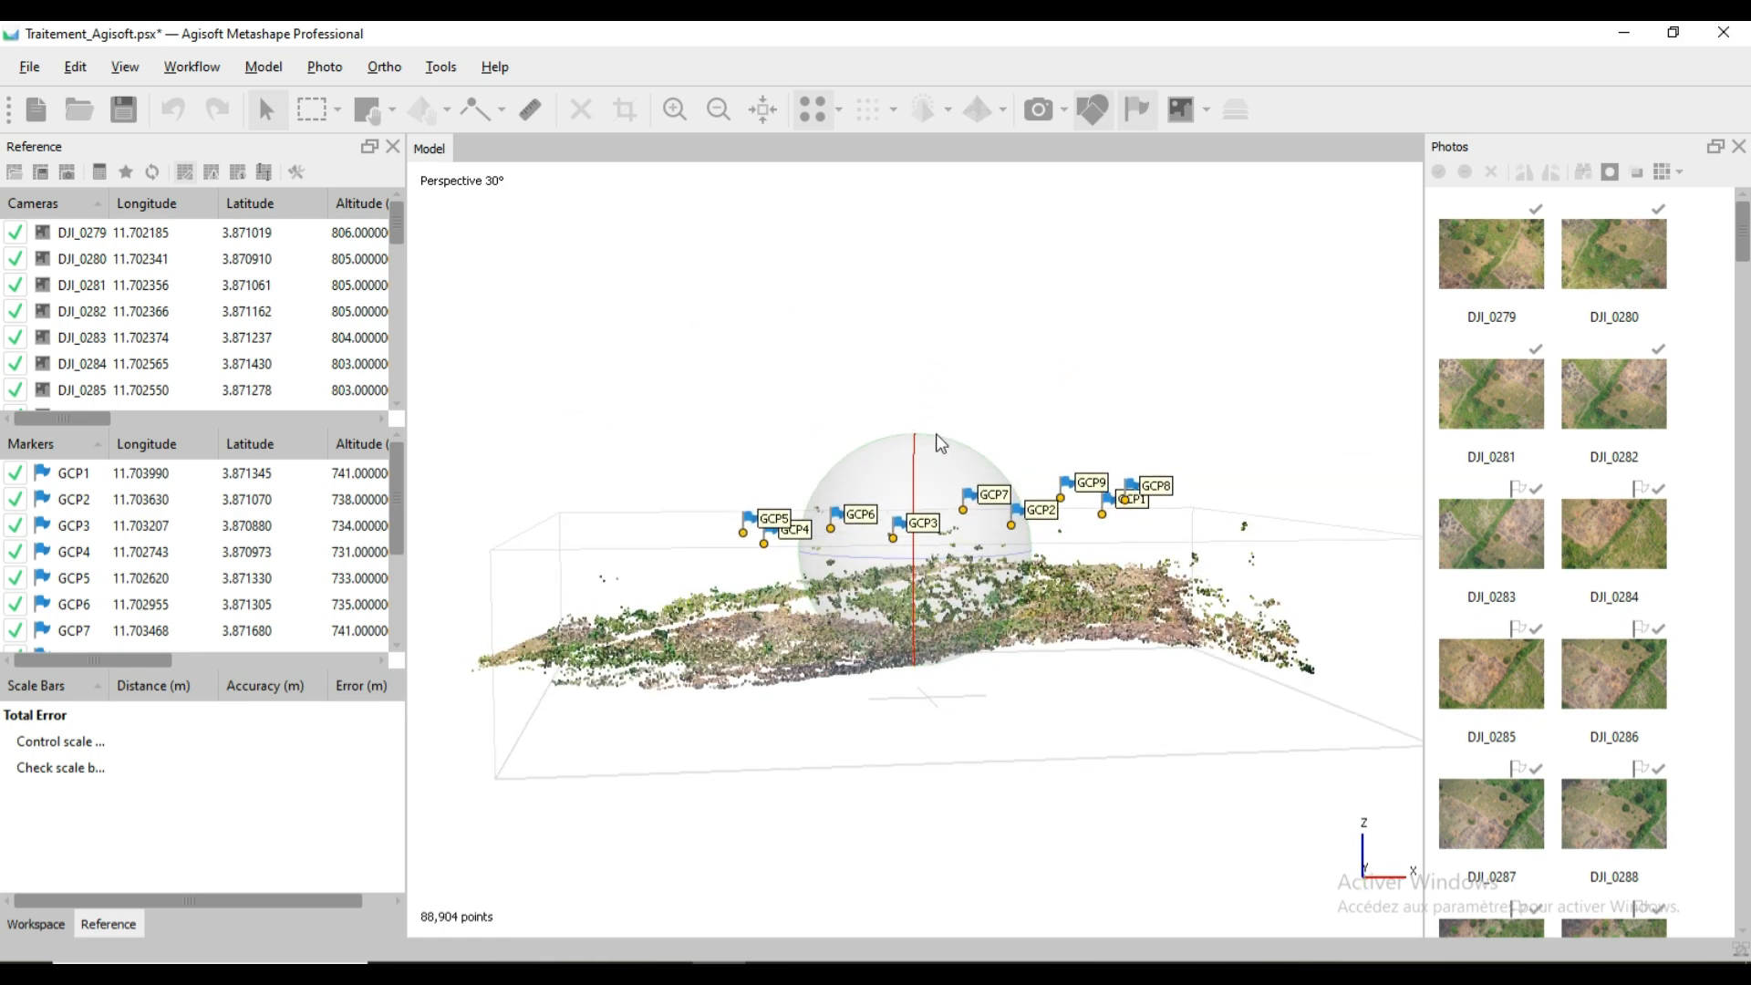
pyautogui.click(1042, 113)
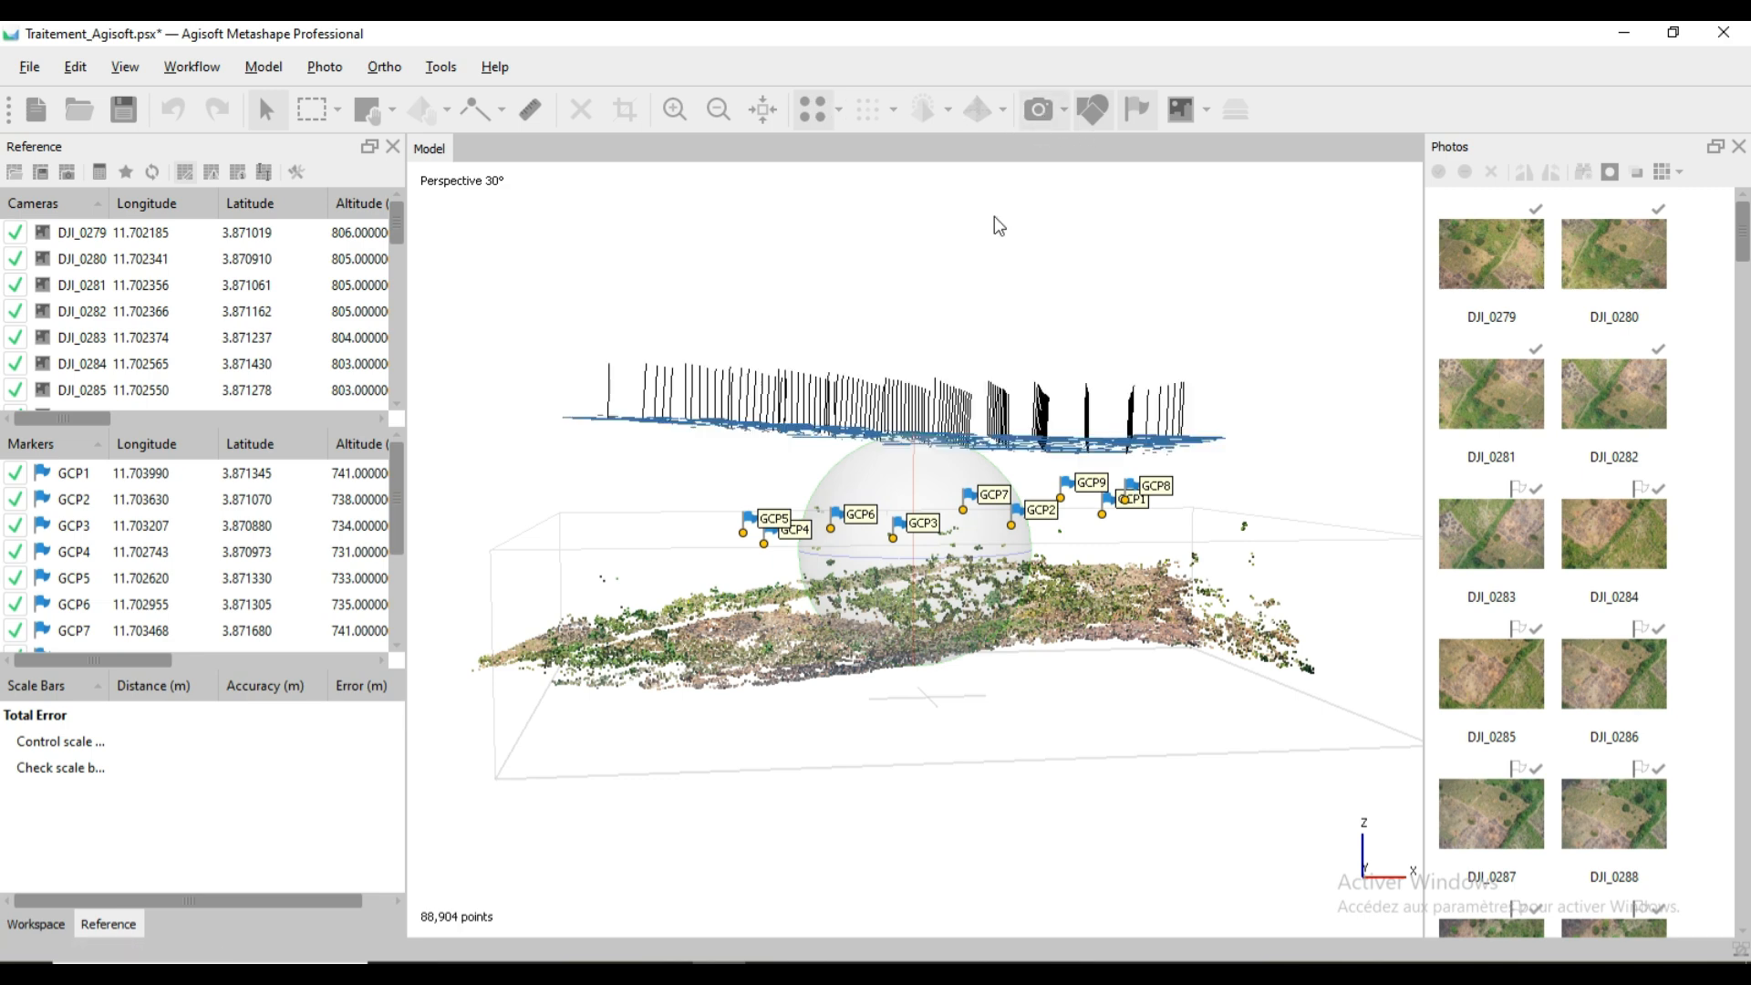
pyautogui.moveTo(998, 226); pyautogui.dragTo(971, 351)
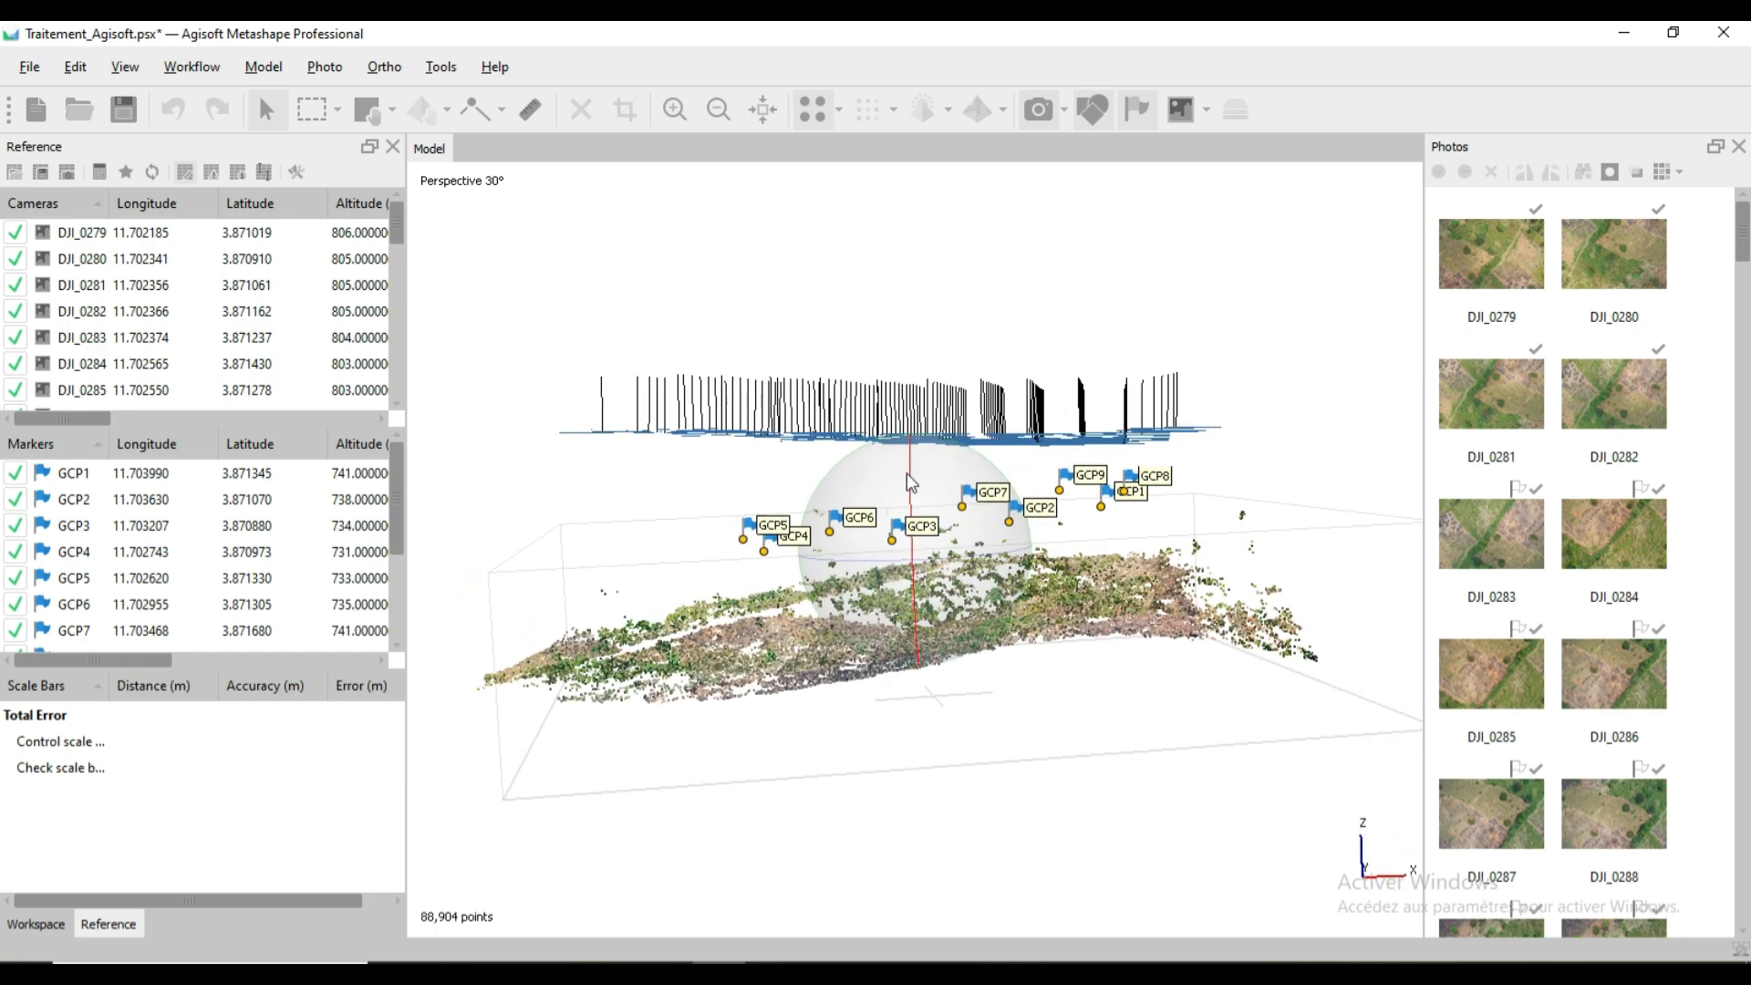
pyautogui.moveTo(912, 484)
pyautogui.mouseDown()
pyautogui.moveTo(911, 429)
pyautogui.moveTo(914, 476)
pyautogui.mouseUp()
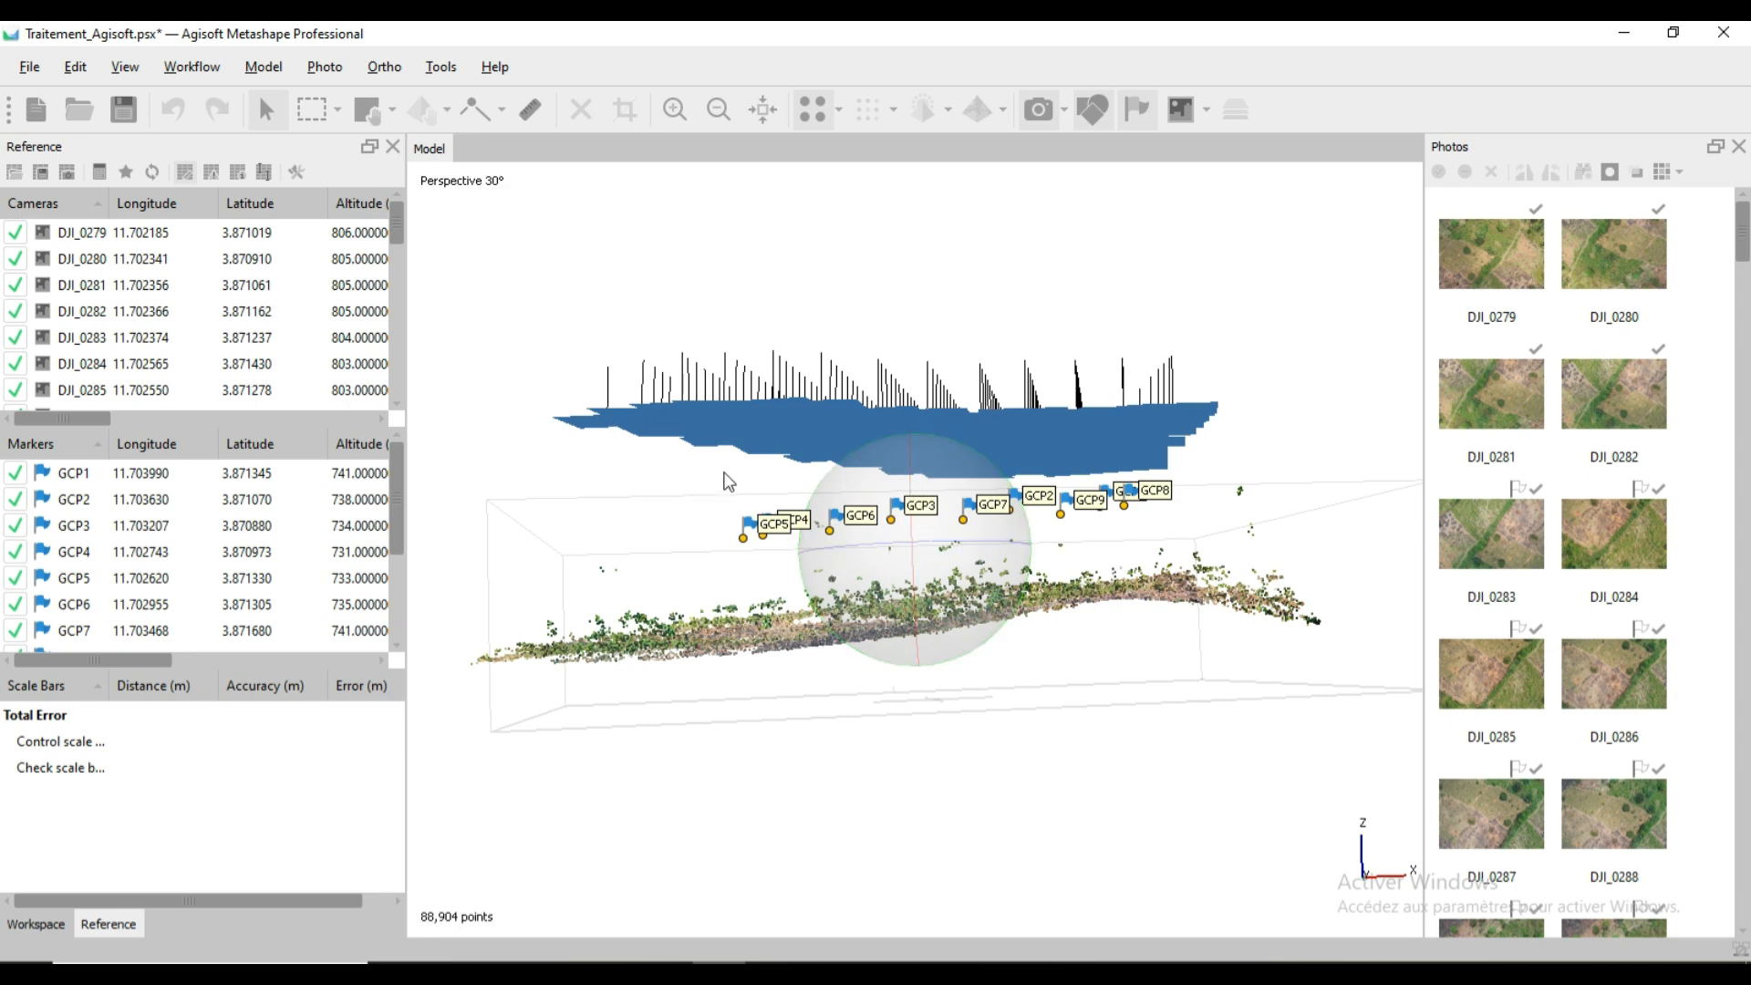
pyautogui.moveTo(911, 467); pyautogui.dragTo(881, 545)
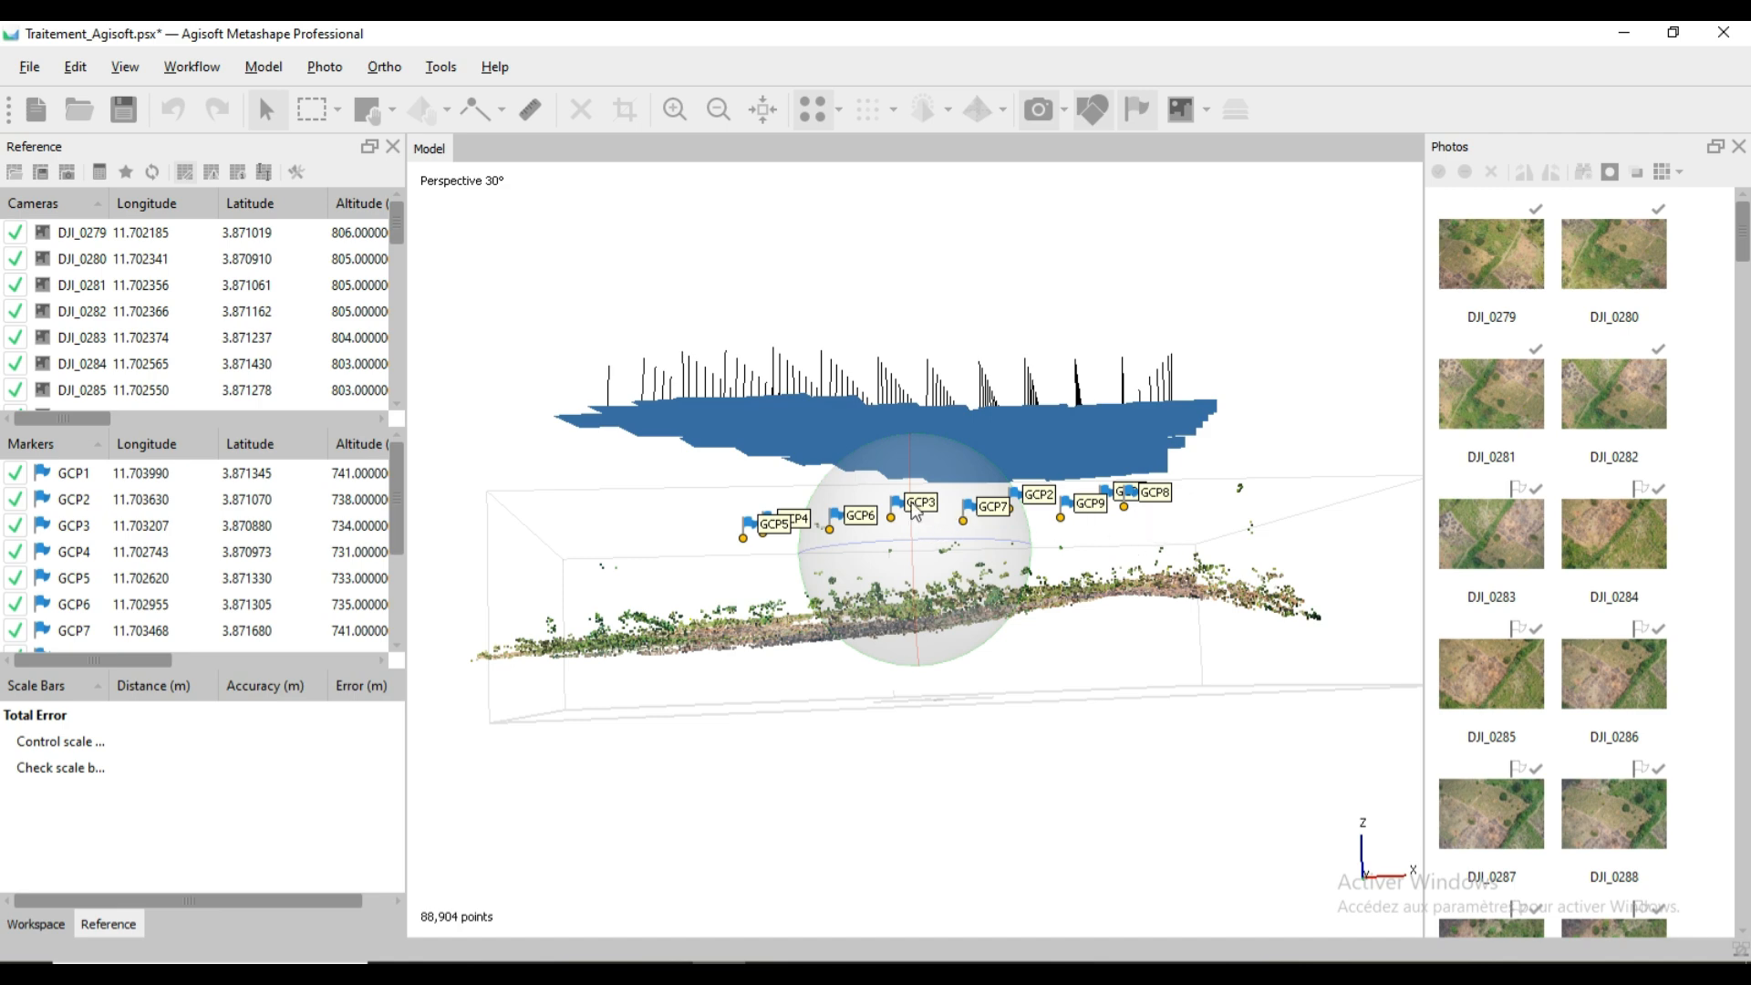
pyautogui.moveTo(907, 464)
pyautogui.mouseDown()
pyautogui.moveTo(914, 494)
pyautogui.moveTo(909, 472)
pyautogui.mouseUp()
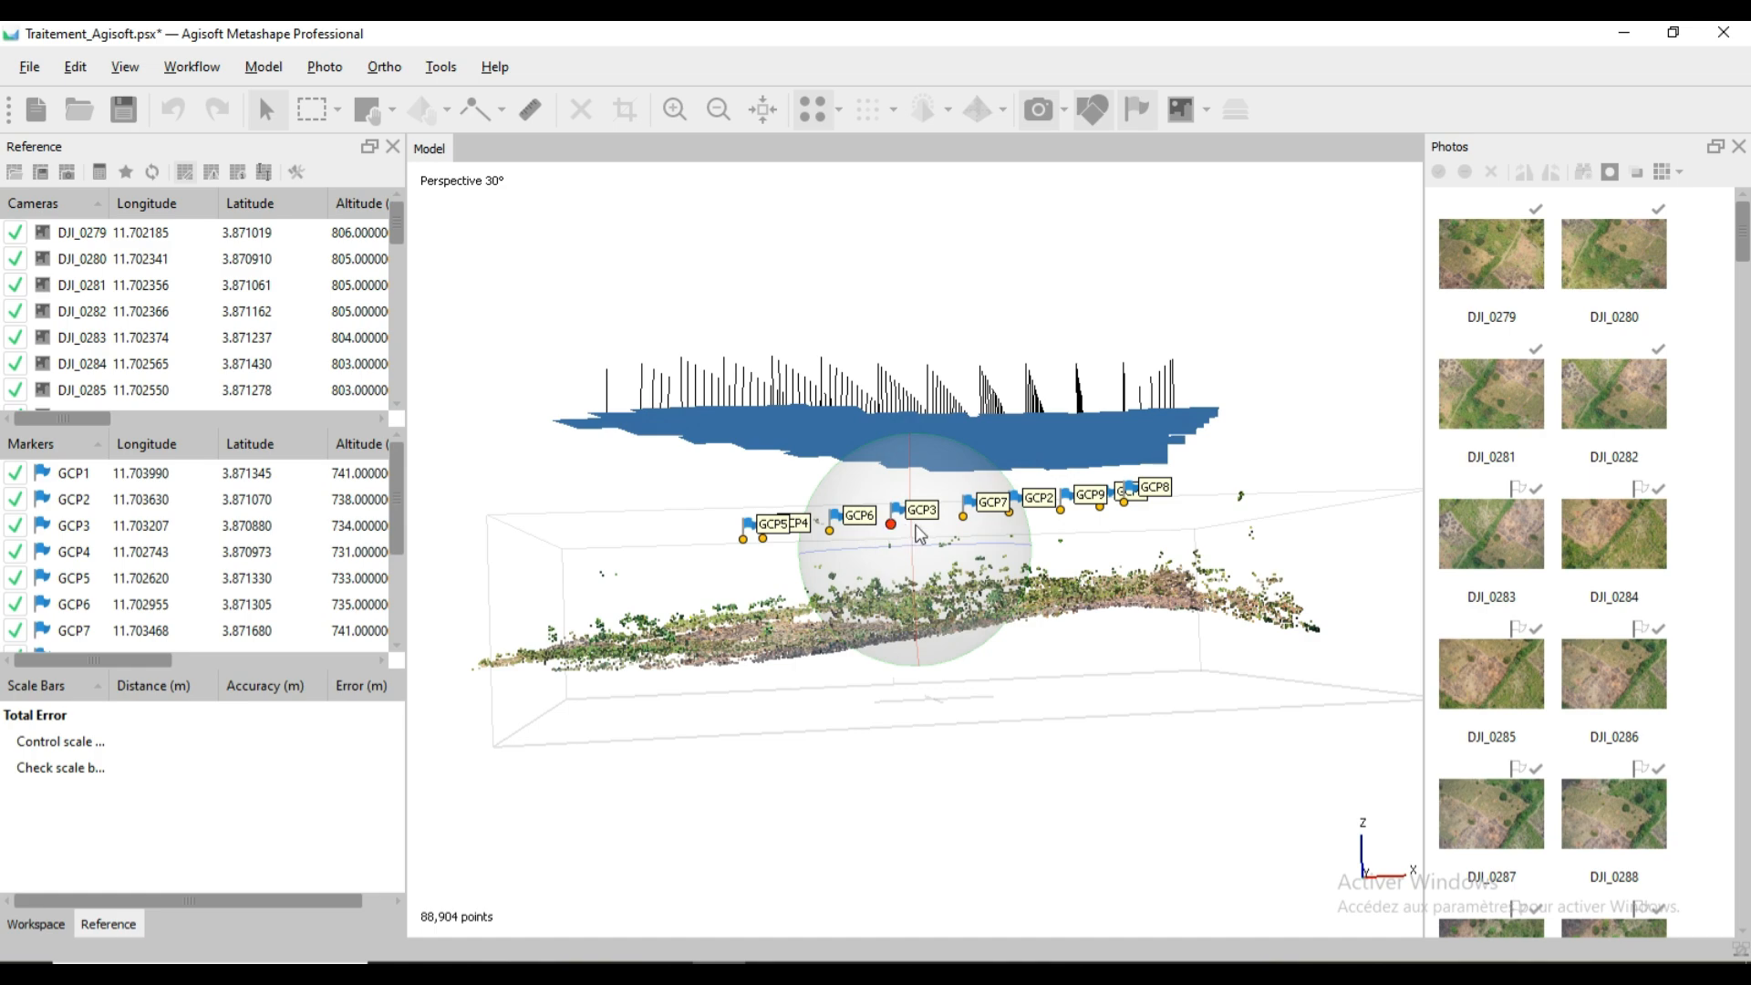
pyautogui.moveTo(907, 480); pyautogui.dragTo(911, 508)
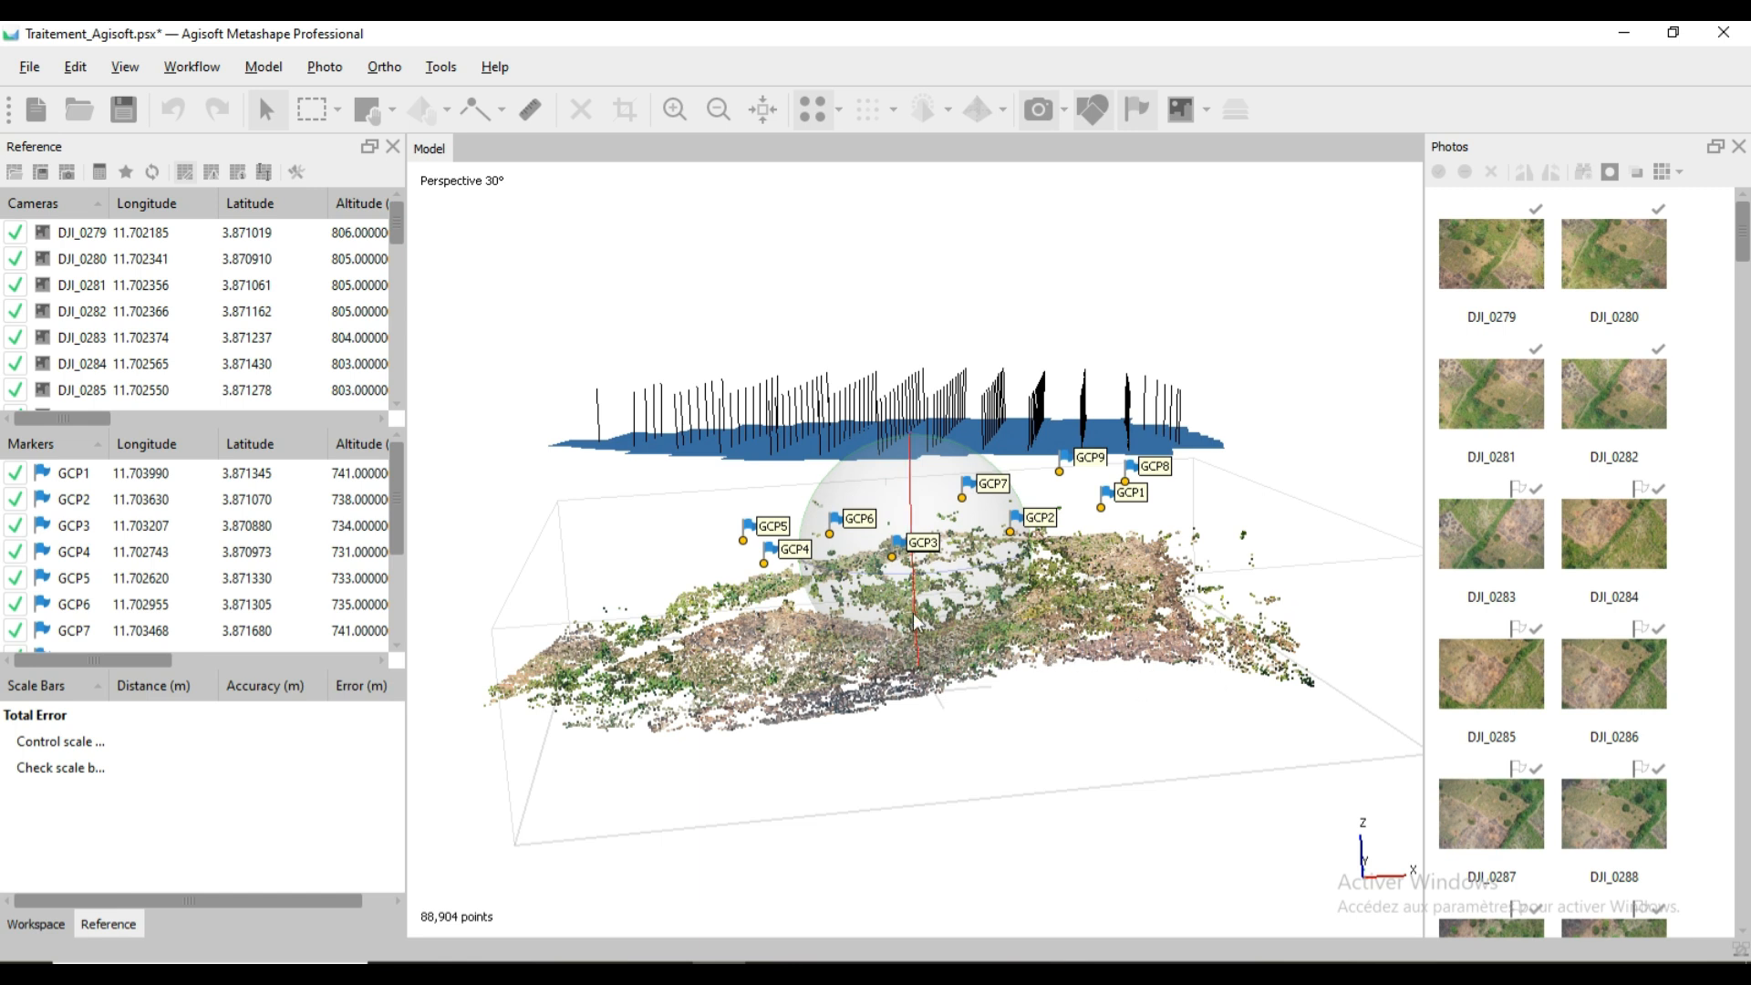
pyautogui.moveTo(923, 649); pyautogui.dragTo(918, 581)
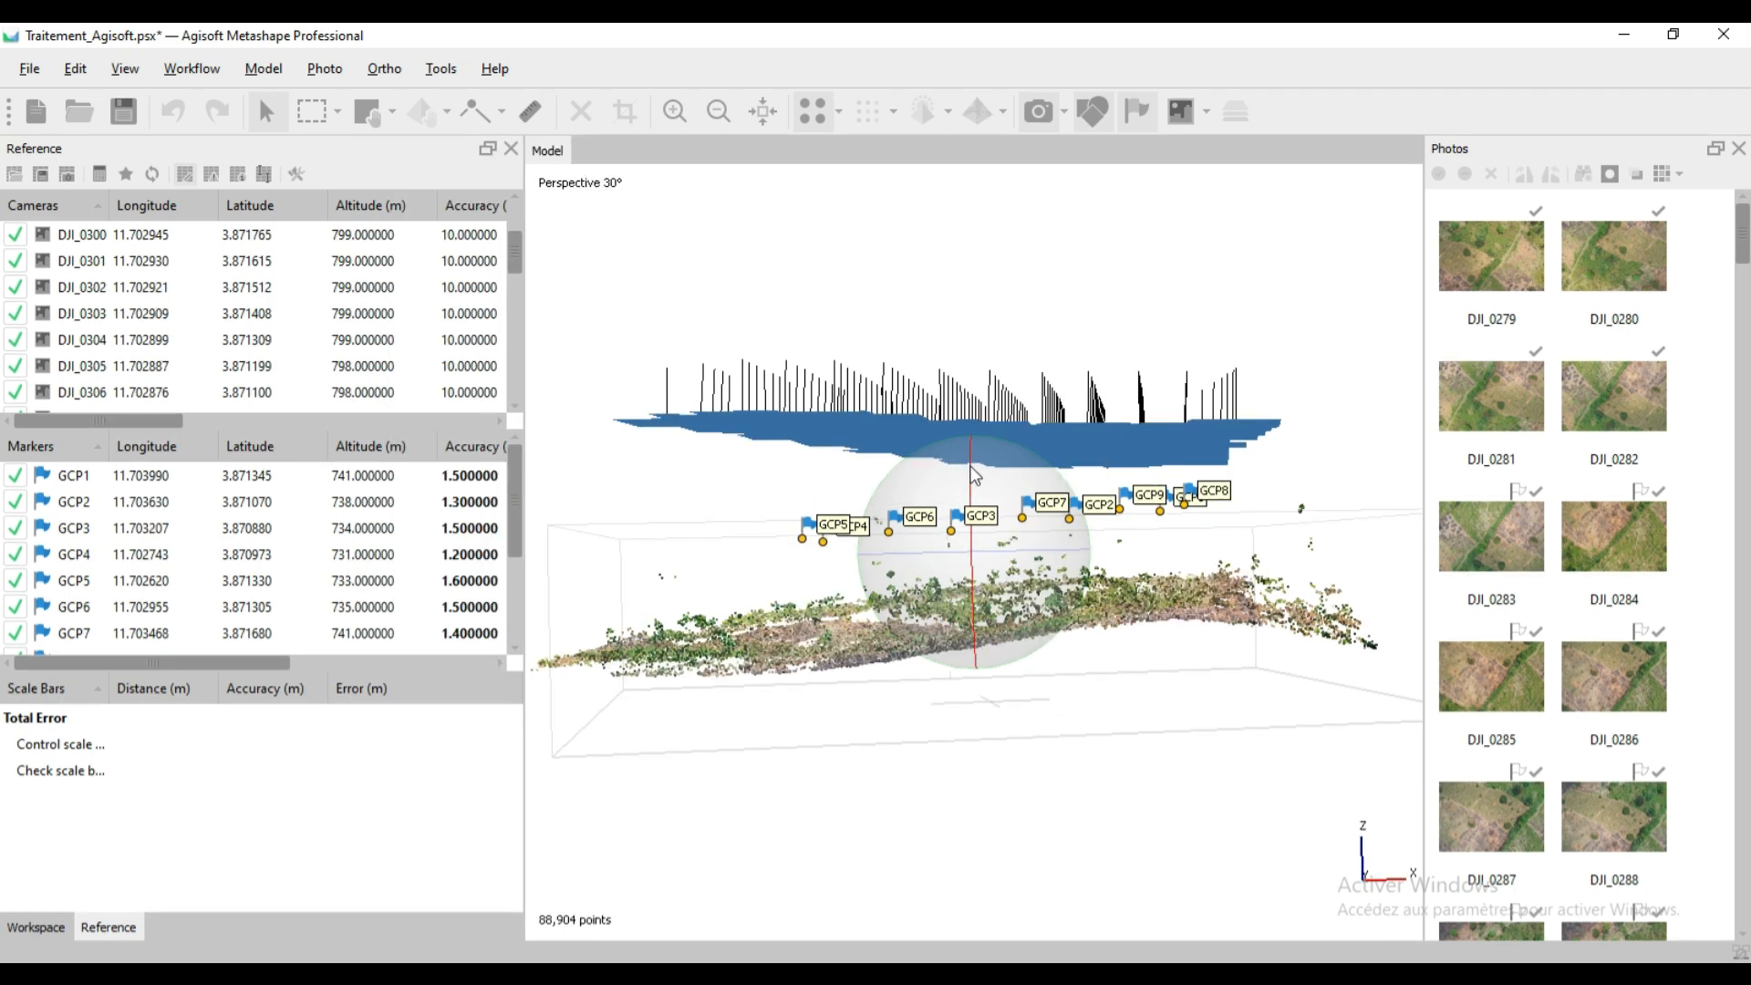
pyautogui.moveTo(978, 451)
pyautogui.mouseDown()
pyautogui.moveTo(978, 479)
pyautogui.moveTo(978, 450)
pyautogui.mouseUp()
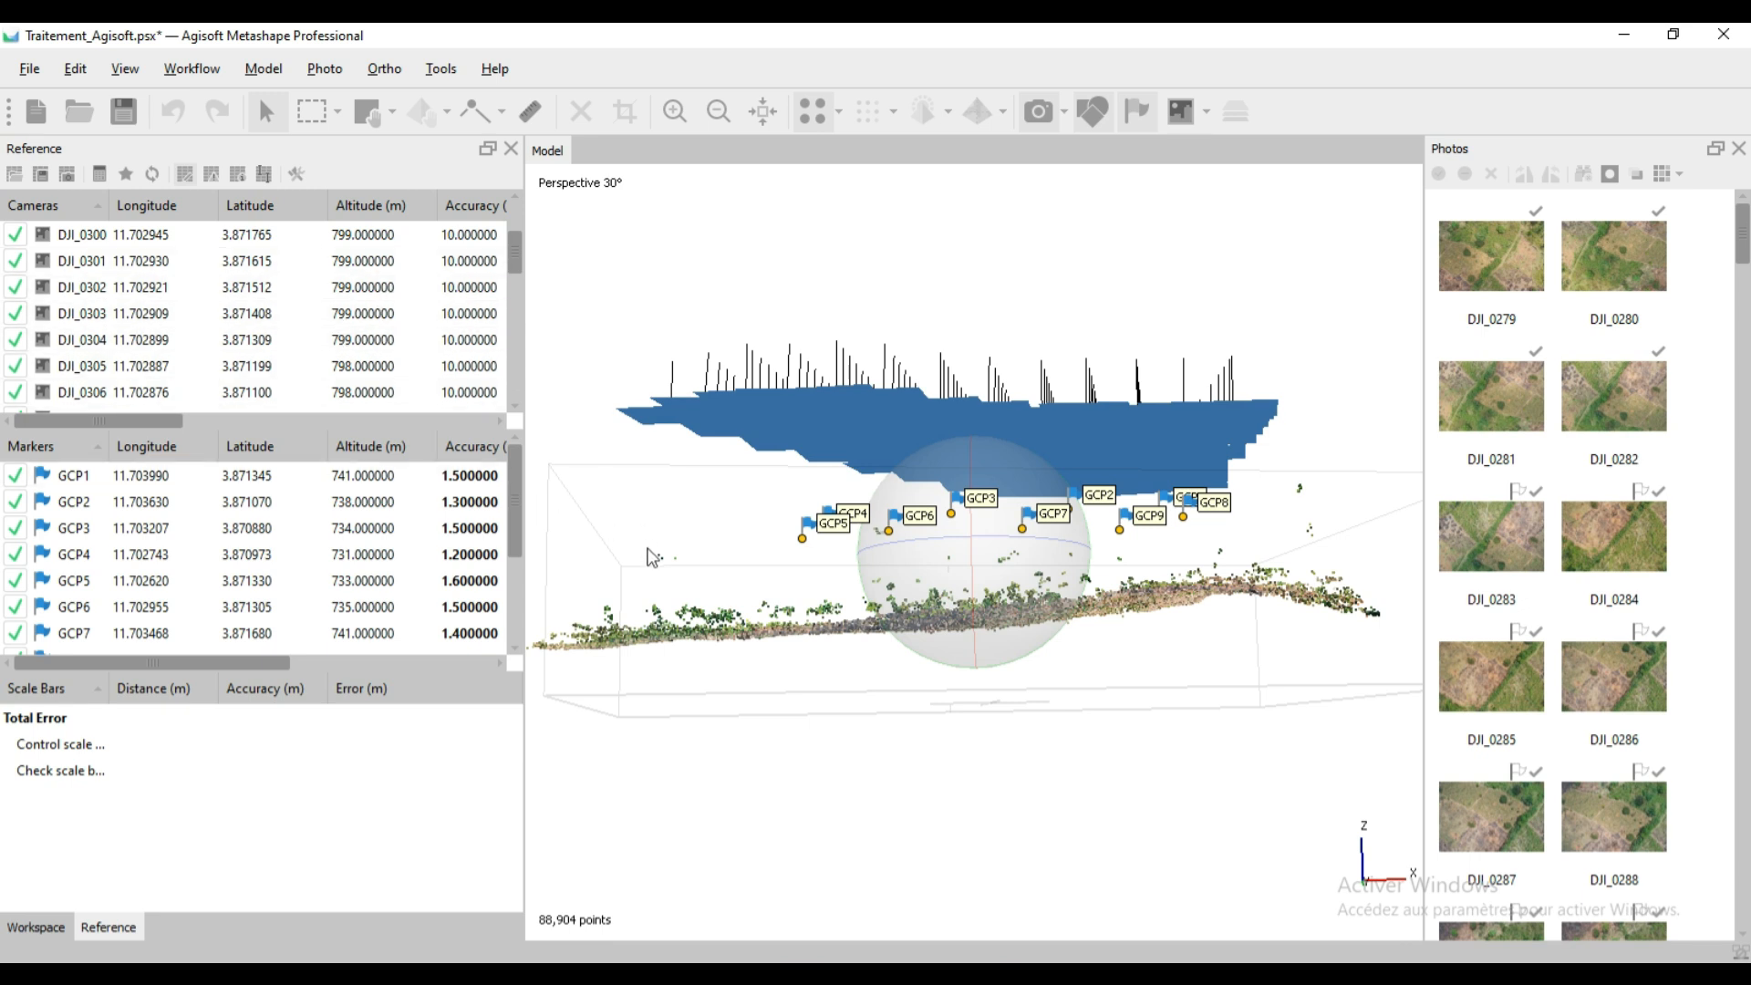
pyautogui.moveTo(971, 573); pyautogui.dragTo(980, 589)
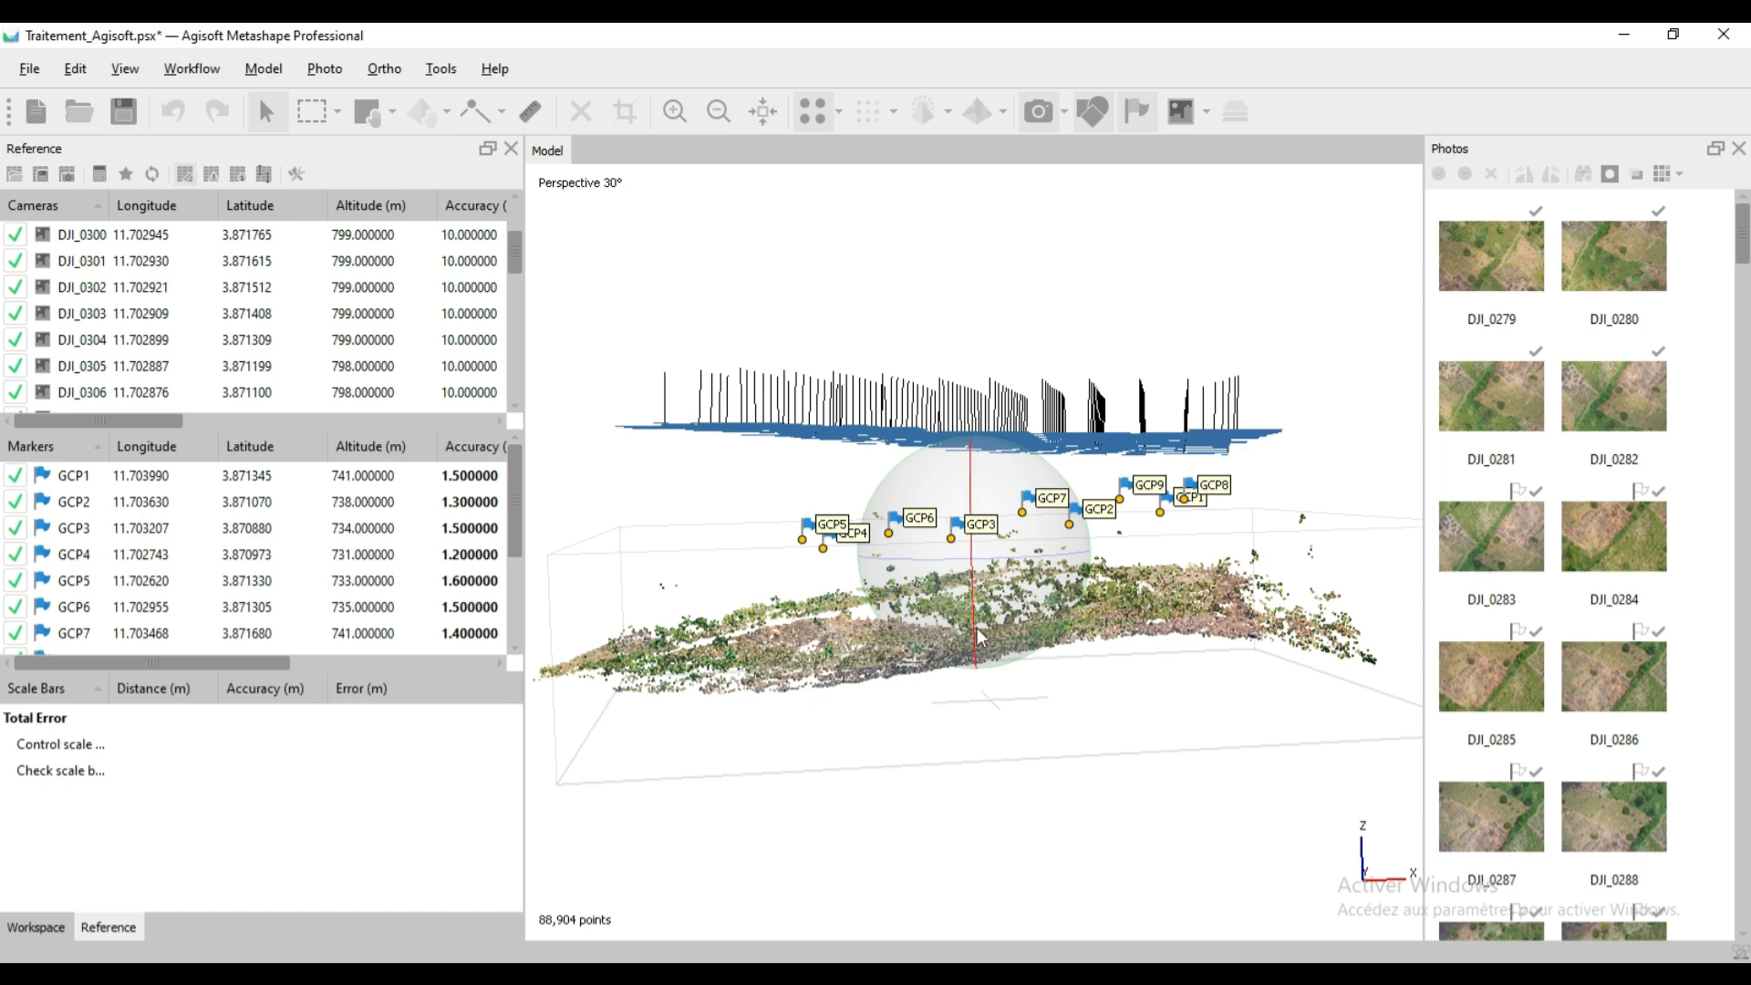
pyautogui.moveTo(977, 628)
pyautogui.mouseDown()
pyautogui.moveTo(1003, 552)
pyautogui.moveTo(1004, 639)
pyautogui.mouseUp()
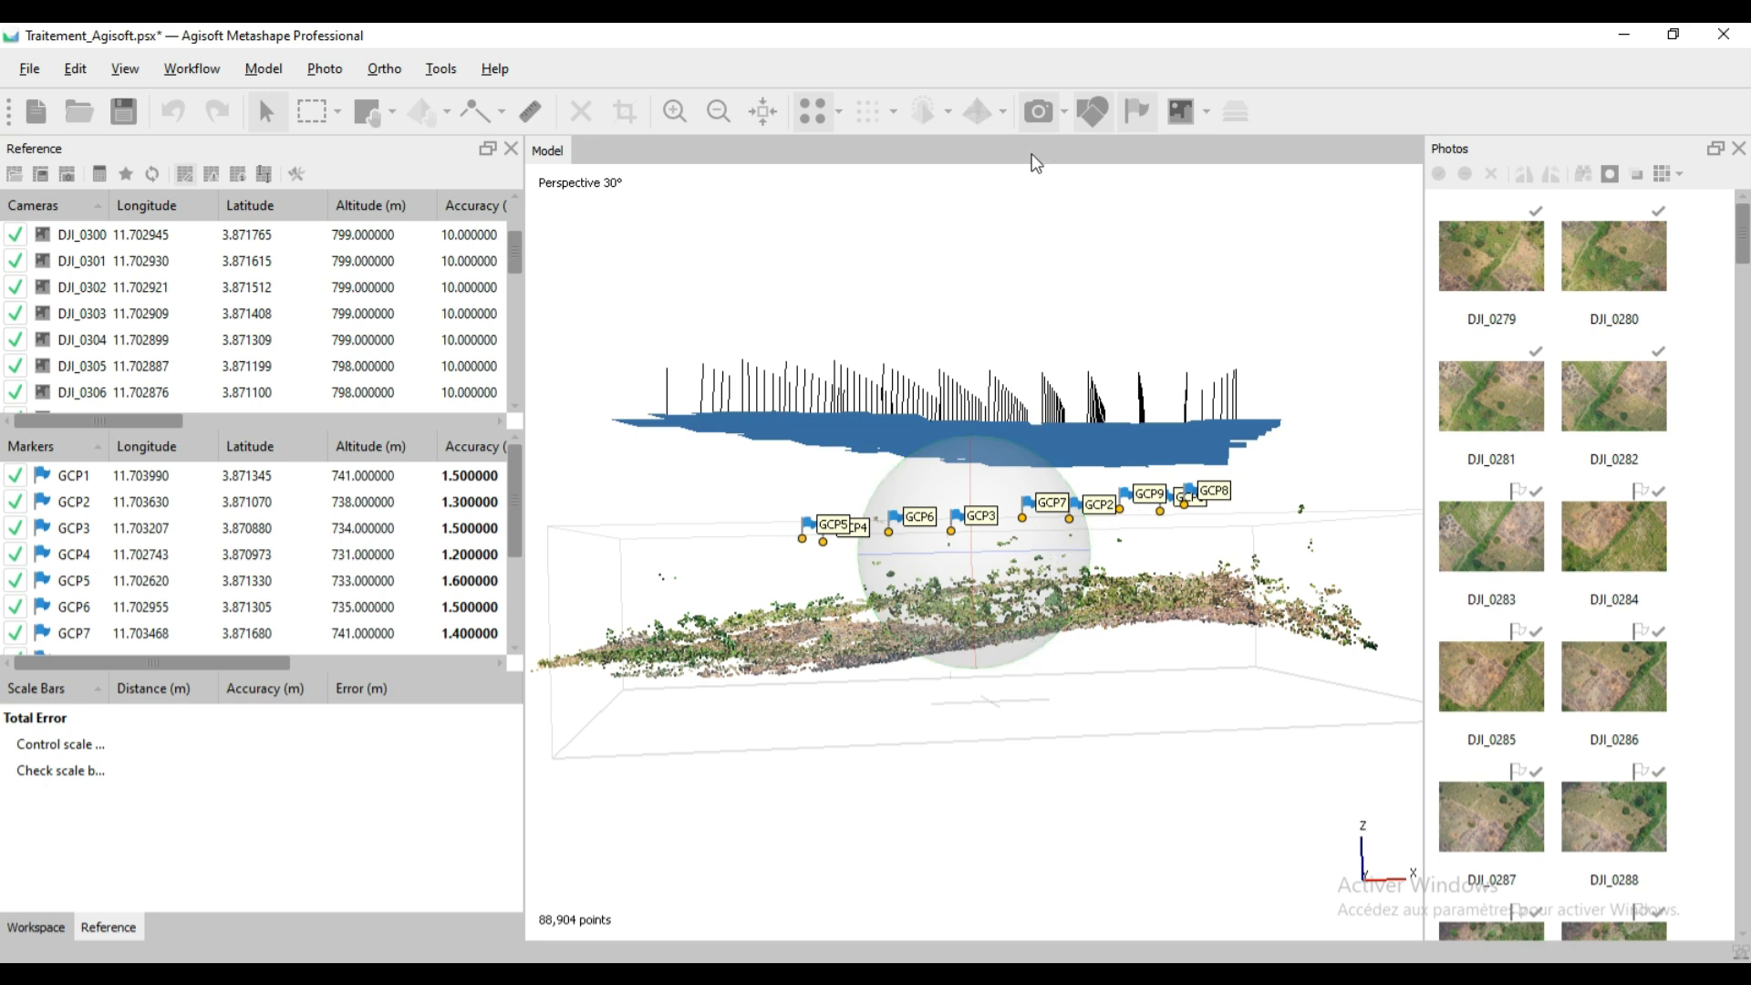
# Hide the cameras and examine how the GCP markers lie relative to the tie point cloud from above and from the side.
pyautogui.click(1039, 111)
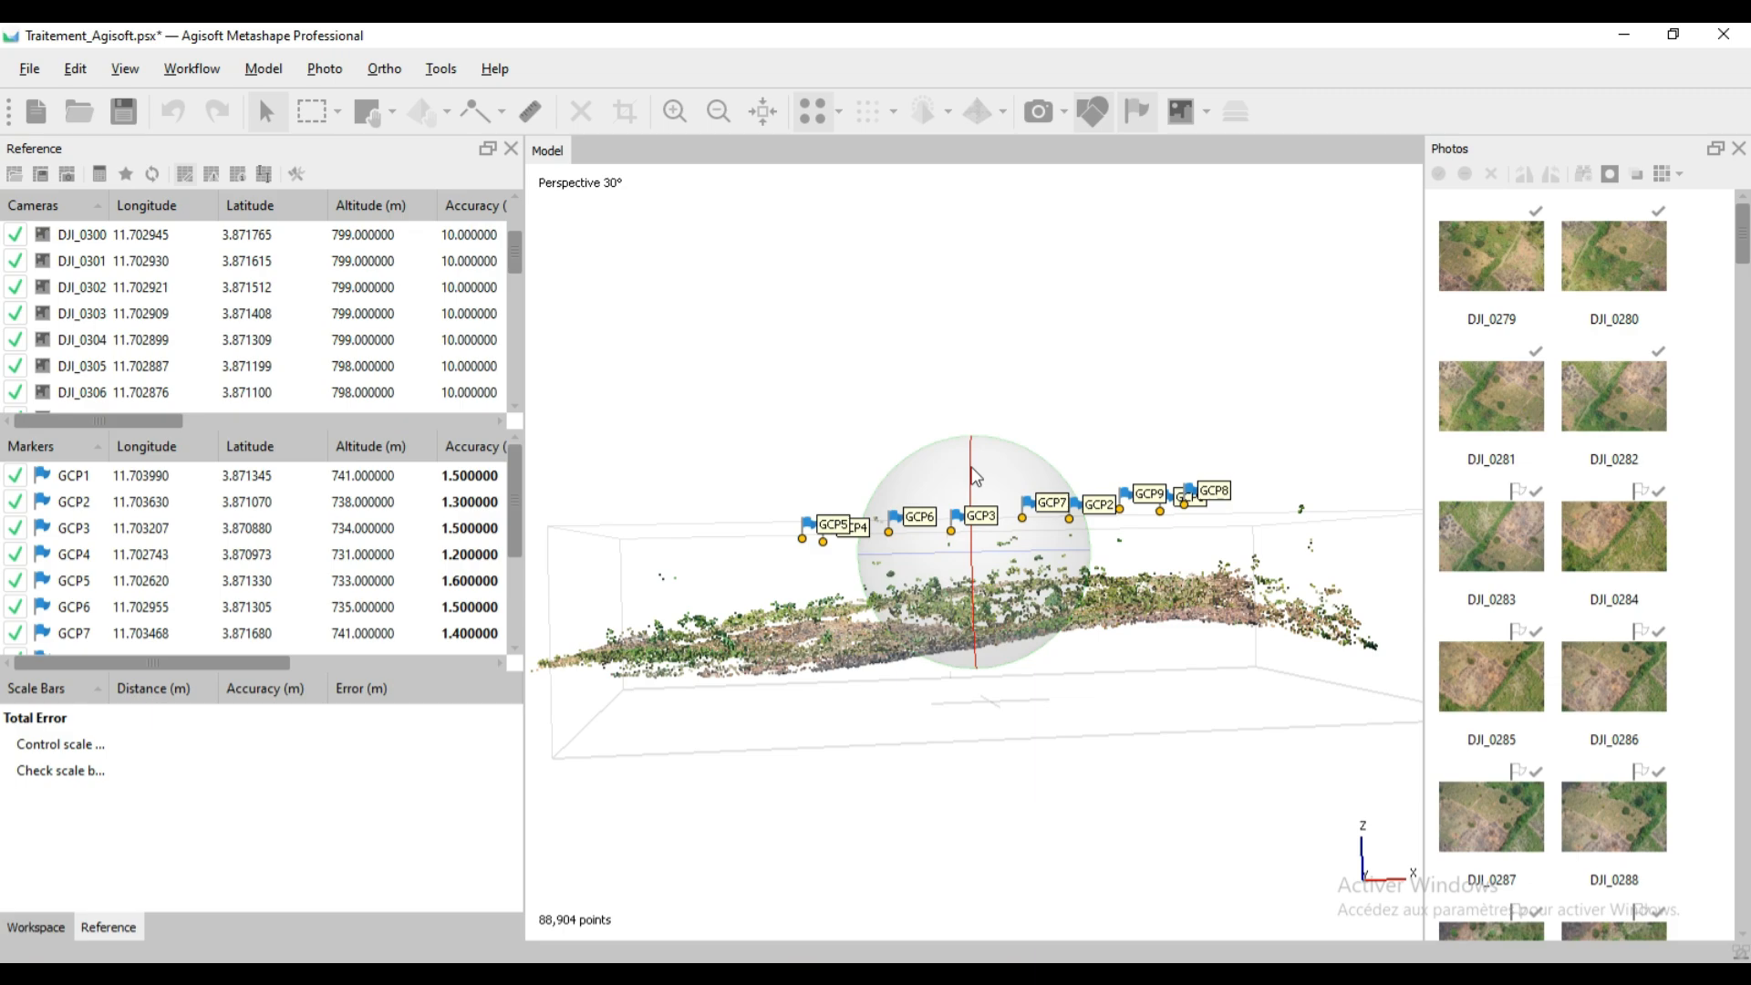
pyautogui.moveTo(965, 492); pyautogui.dragTo(981, 632)
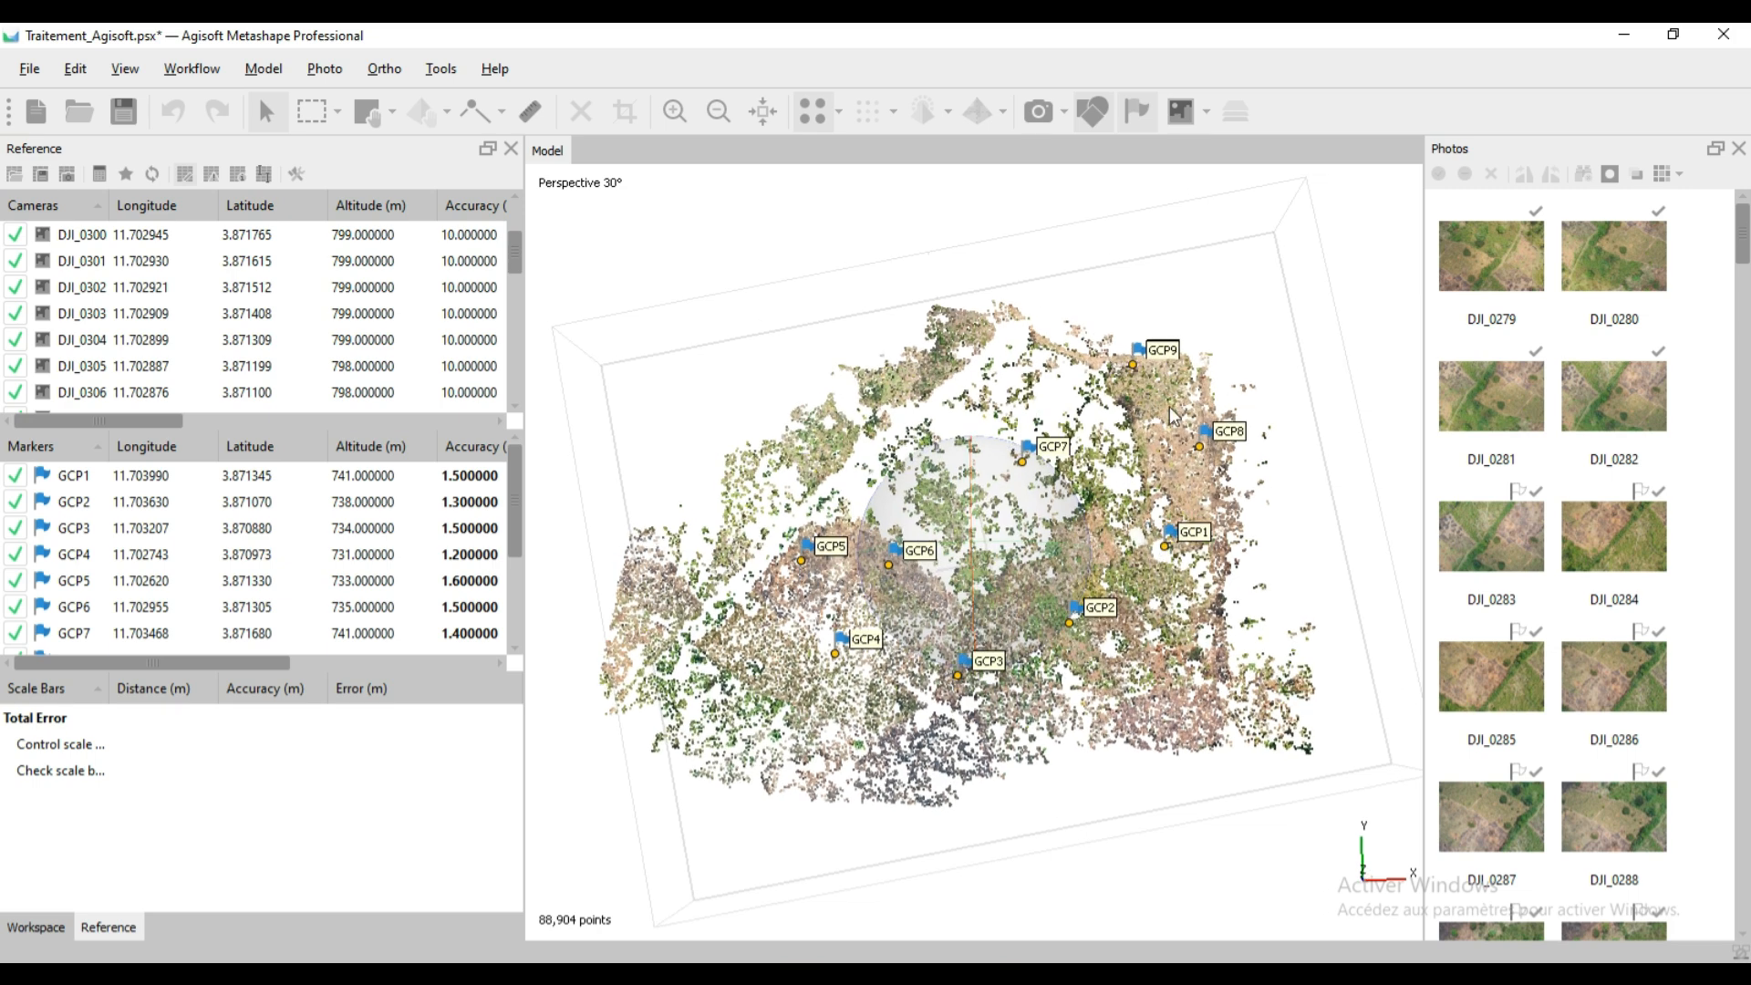
pyautogui.moveTo(981, 556)
pyautogui.mouseDown()
pyautogui.moveTo(984, 582)
pyautogui.moveTo(1031, 566)
pyautogui.moveTo(965, 612)
pyautogui.moveTo(970, 564)
pyautogui.moveTo(985, 566)
pyautogui.mouseUp()
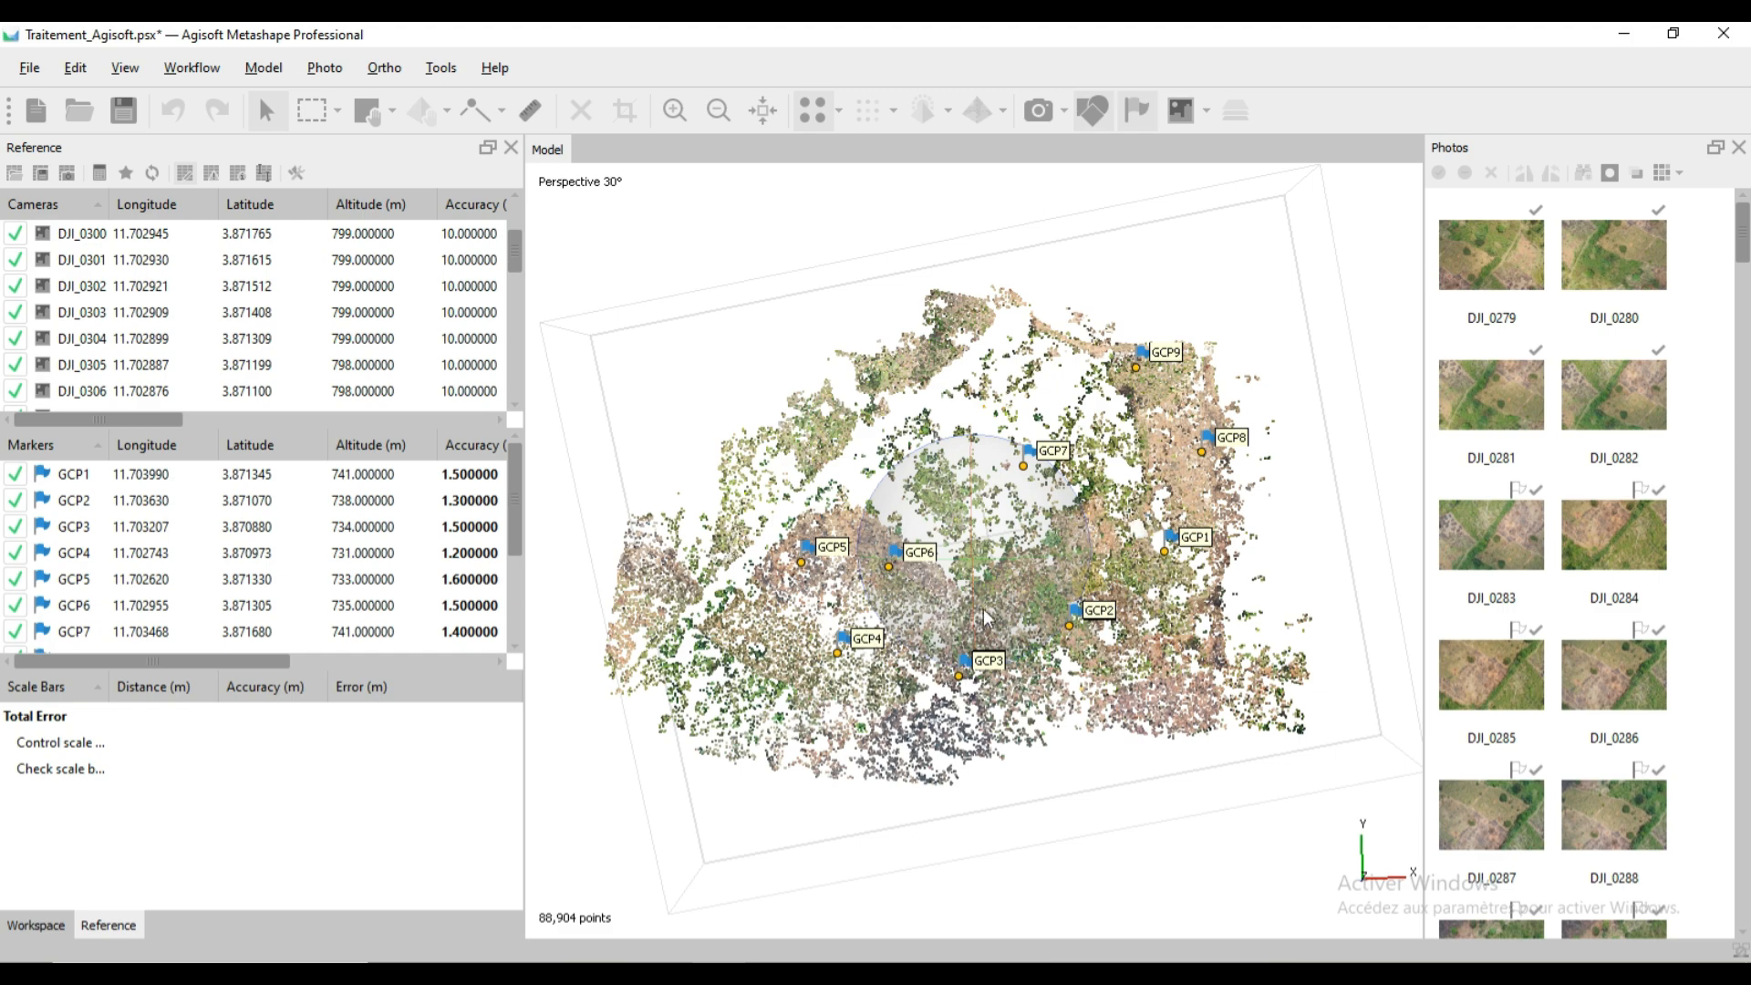
pyautogui.moveTo(973, 600); pyautogui.dragTo(958, 395)
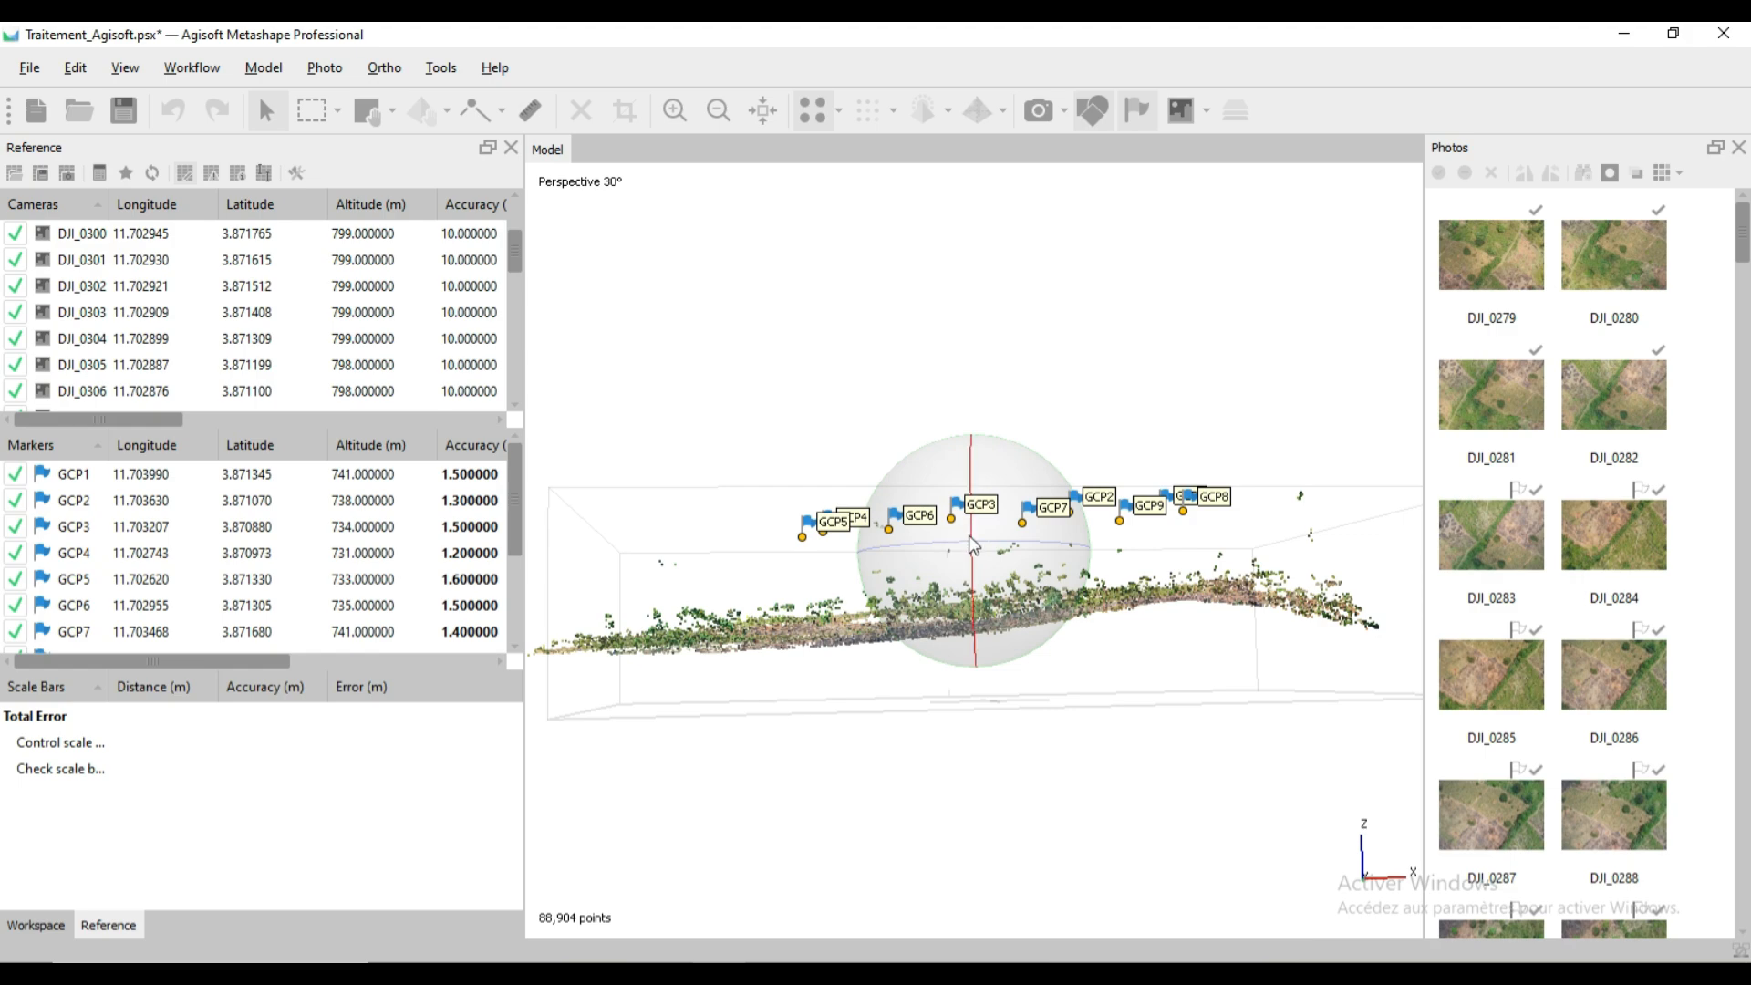
pyautogui.moveTo(974, 545); pyautogui.dragTo(977, 724)
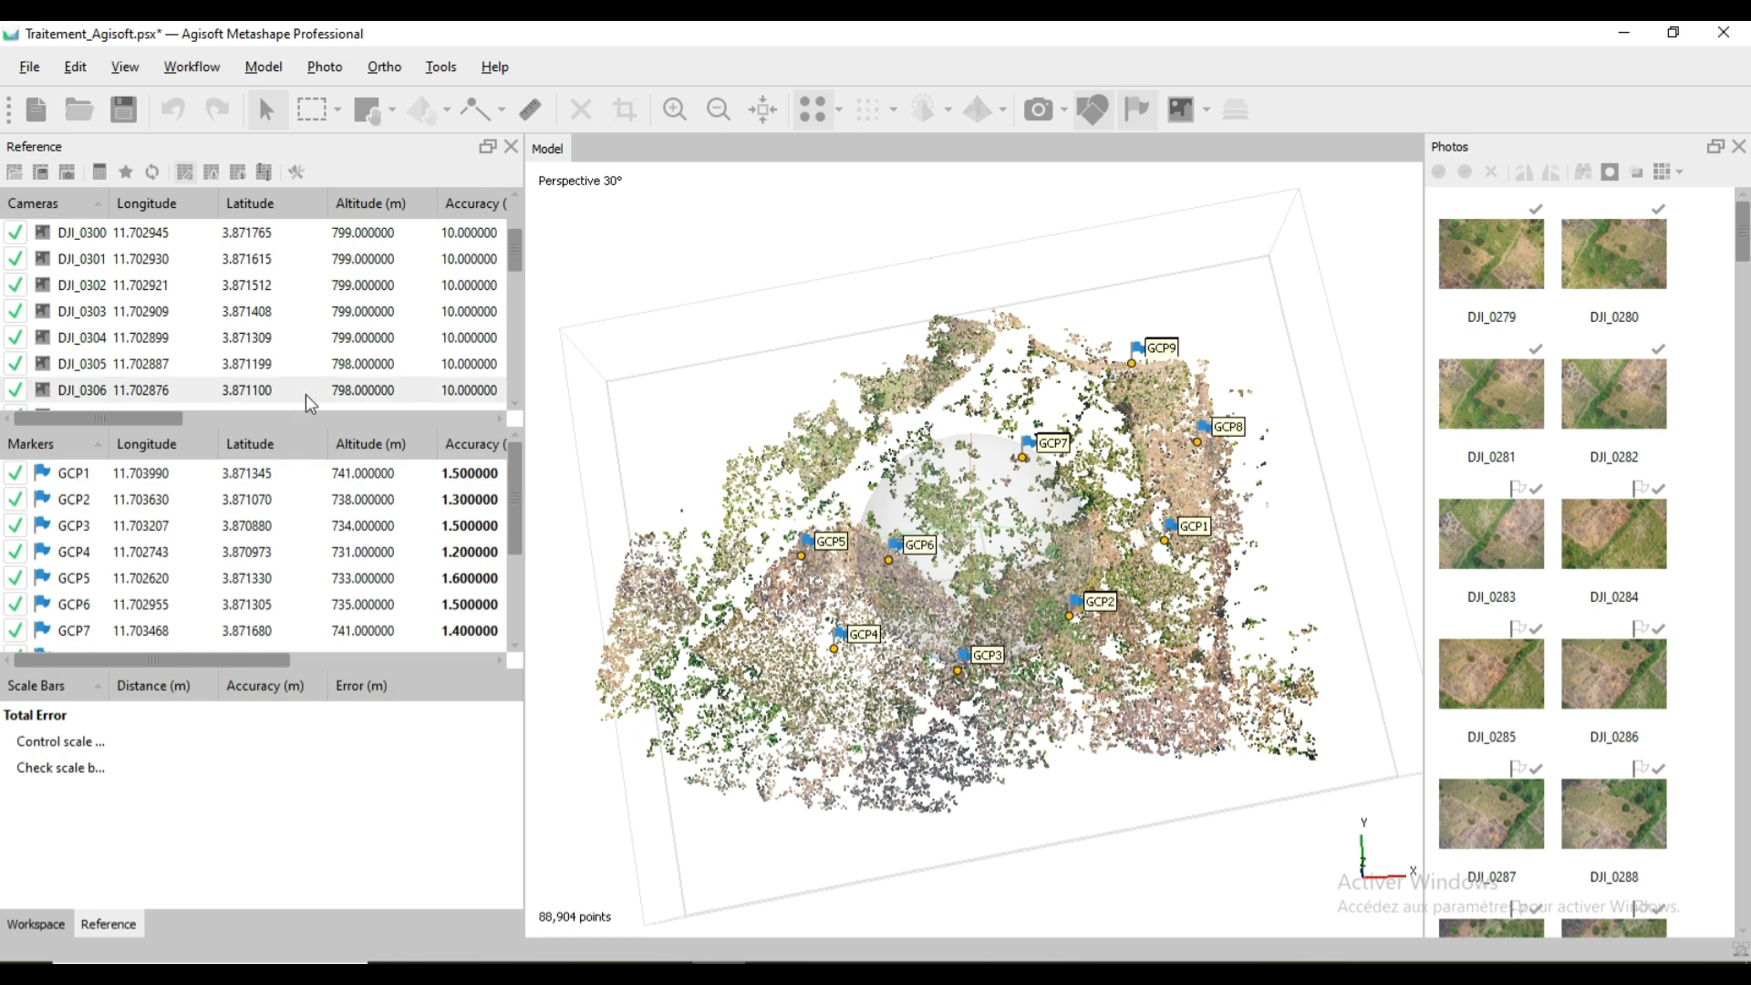
# Widen the Reference pane and review the altitude and accuracy values of markers GCP1 to GCP9.
pyautogui.moveTo(525, 602); pyautogui.dragTo(579, 612)
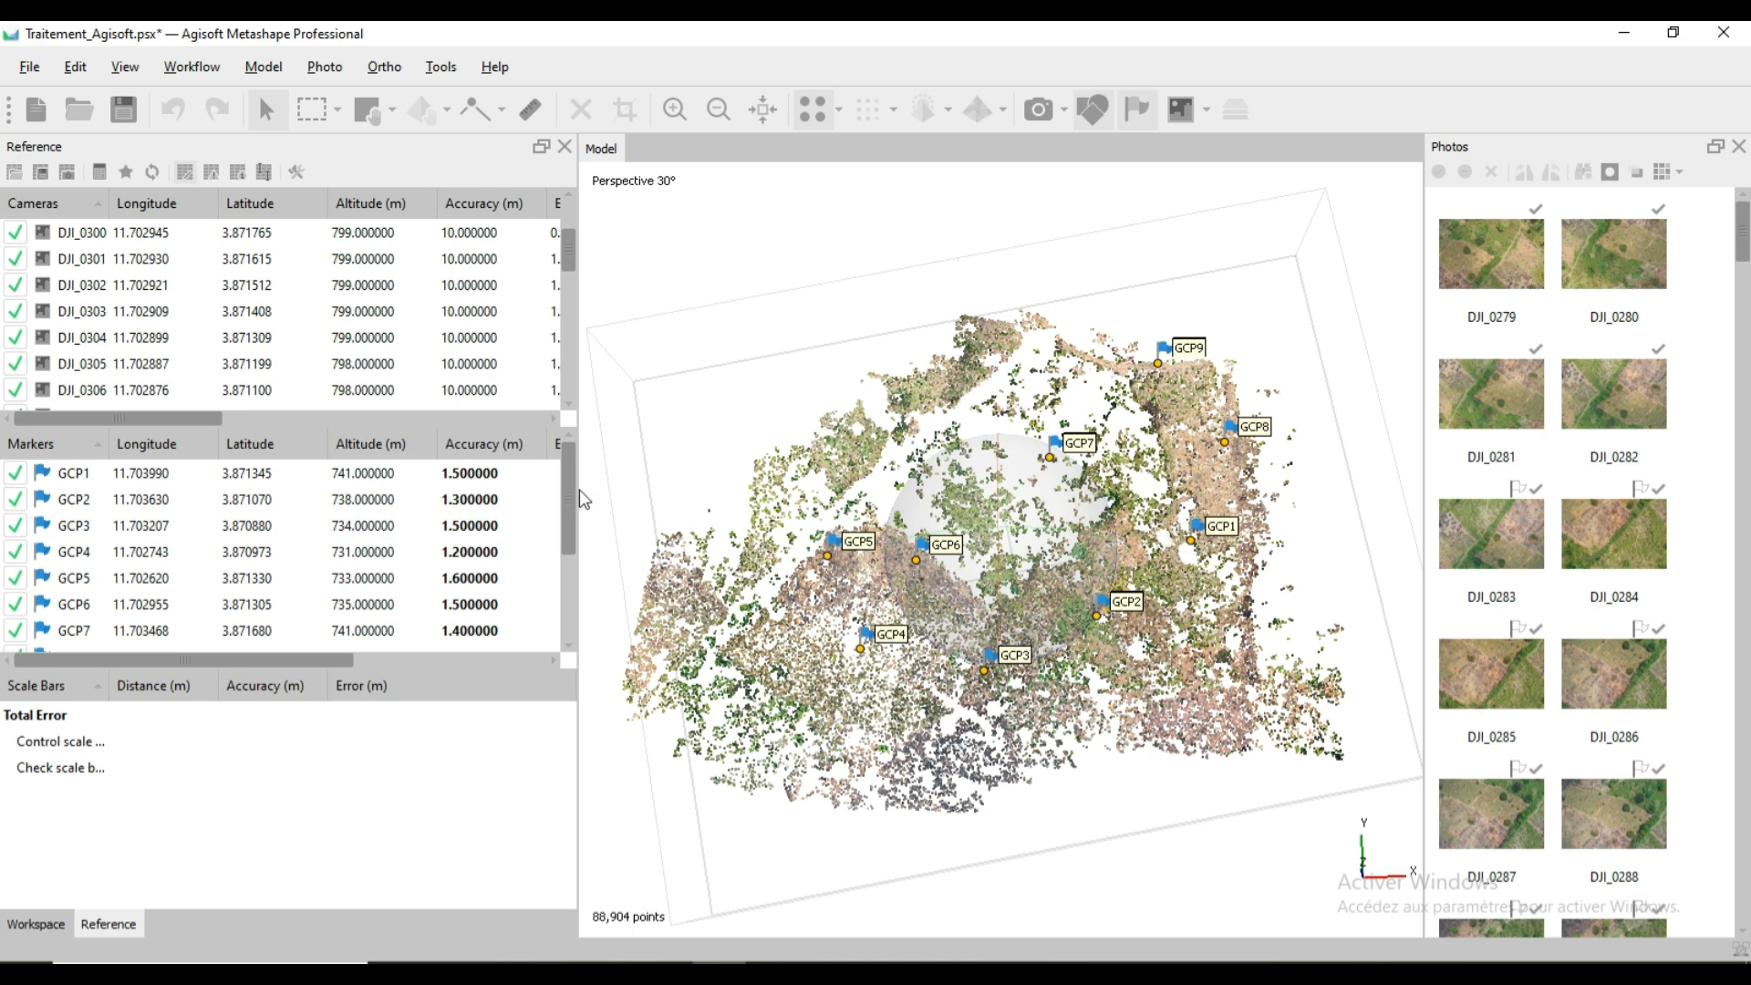
pyautogui.moveTo(578, 500); pyautogui.dragTo(613, 500)
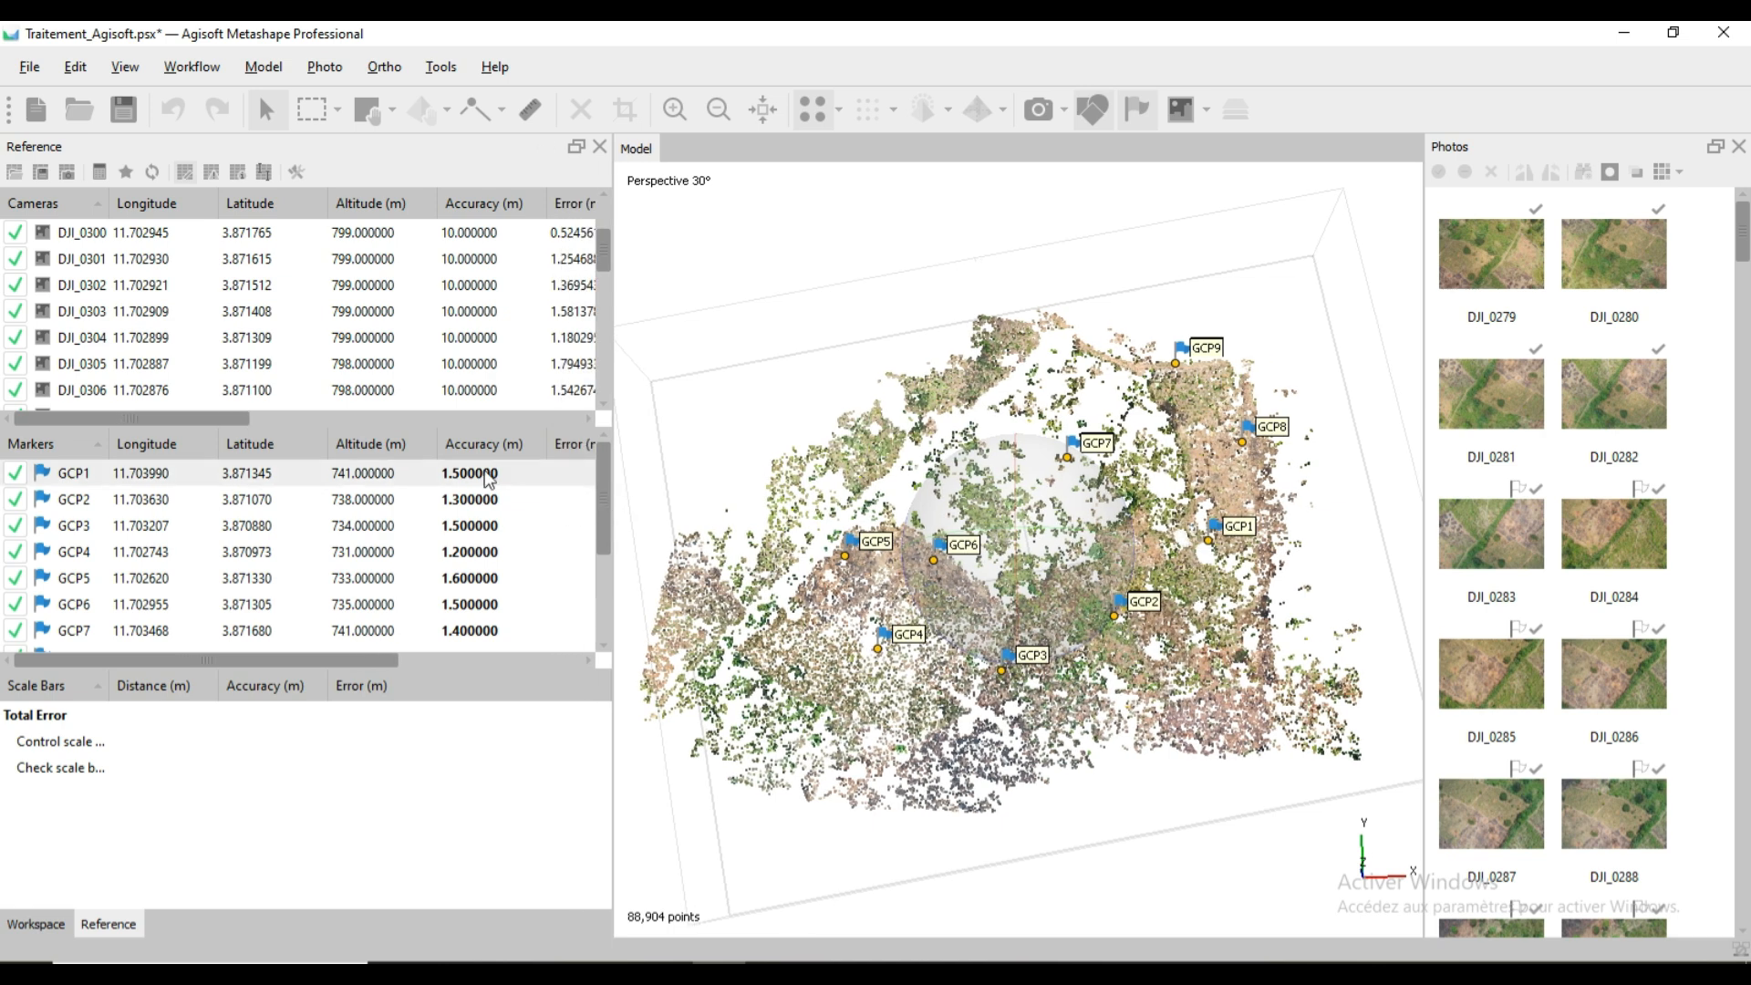
pyautogui.scroll(-2, 477, 547)
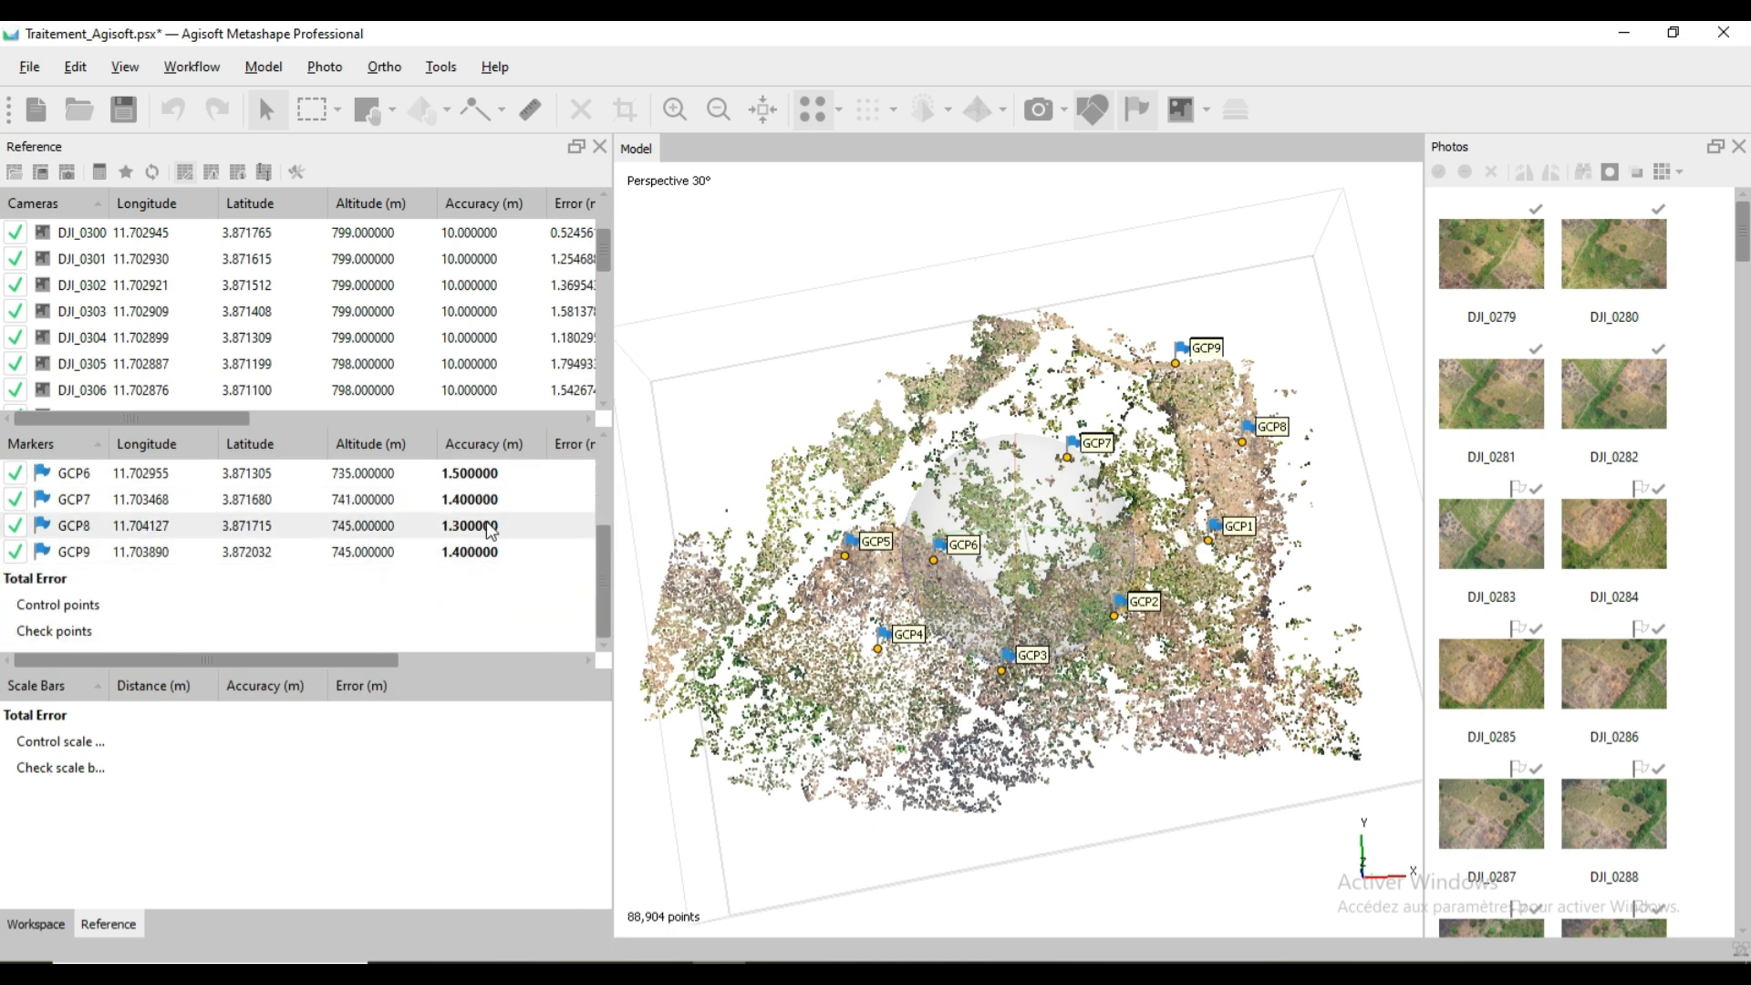
pyautogui.scroll(2, 491, 534)
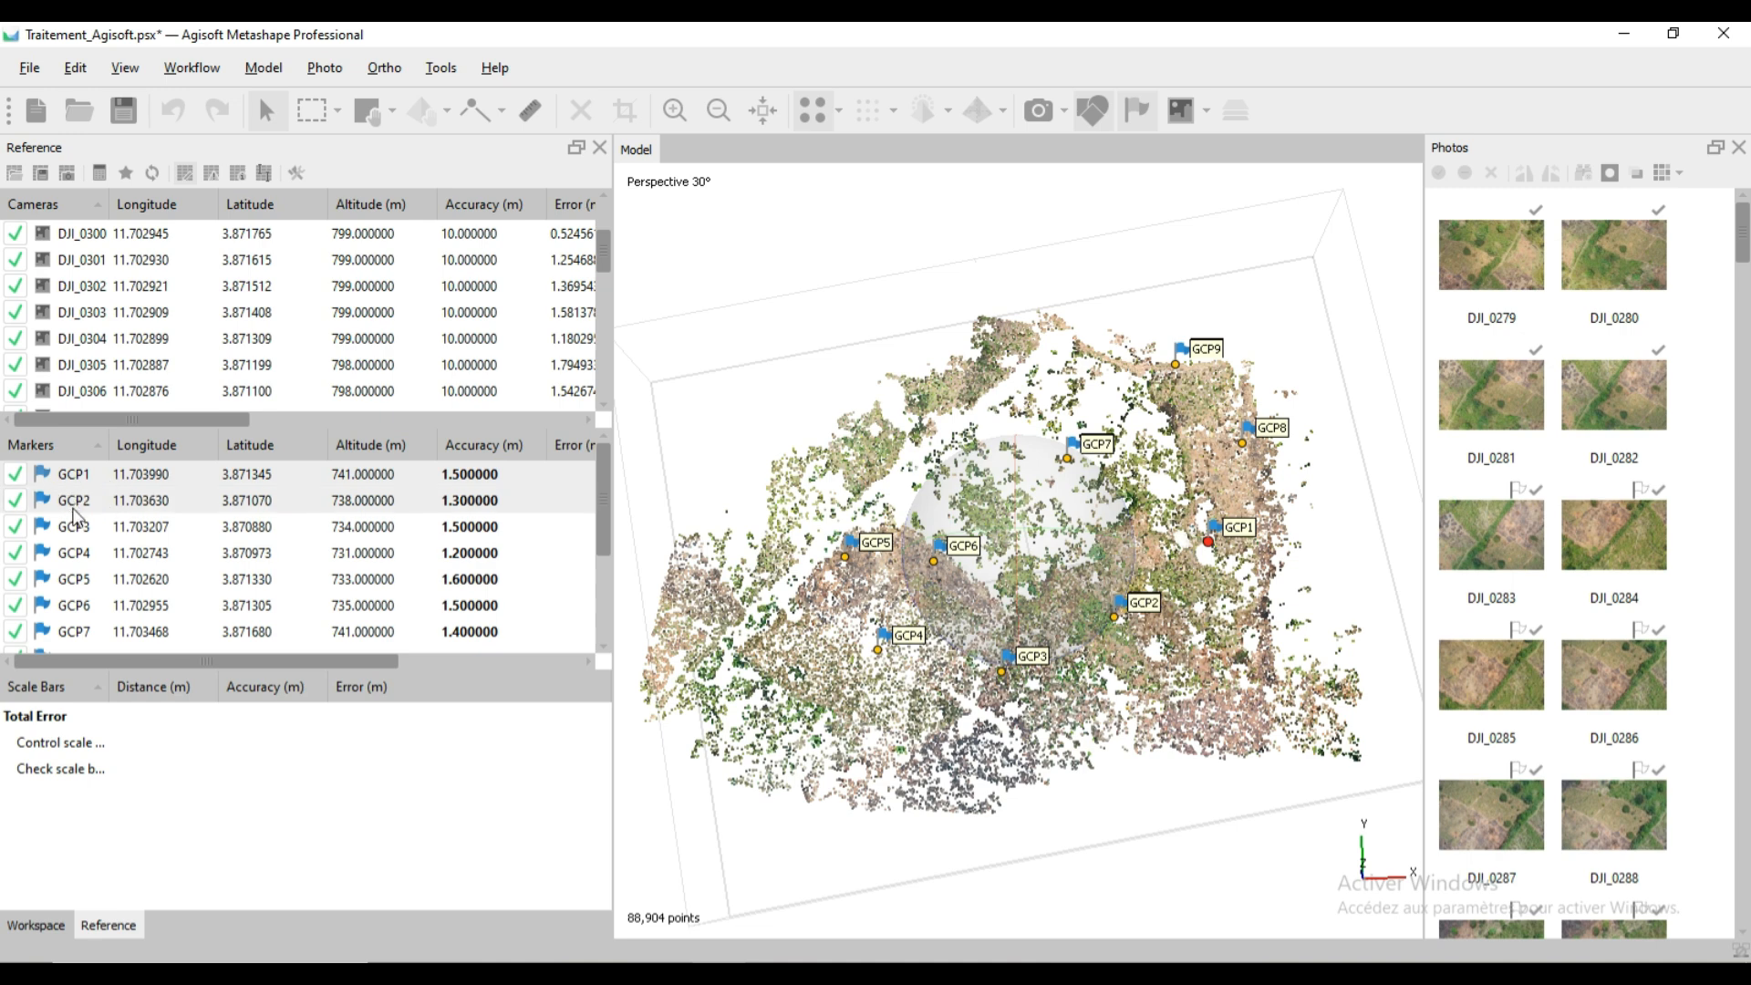
pyautogui.scroll(-2, 78, 517)
pyautogui.scroll(2, 78, 517)
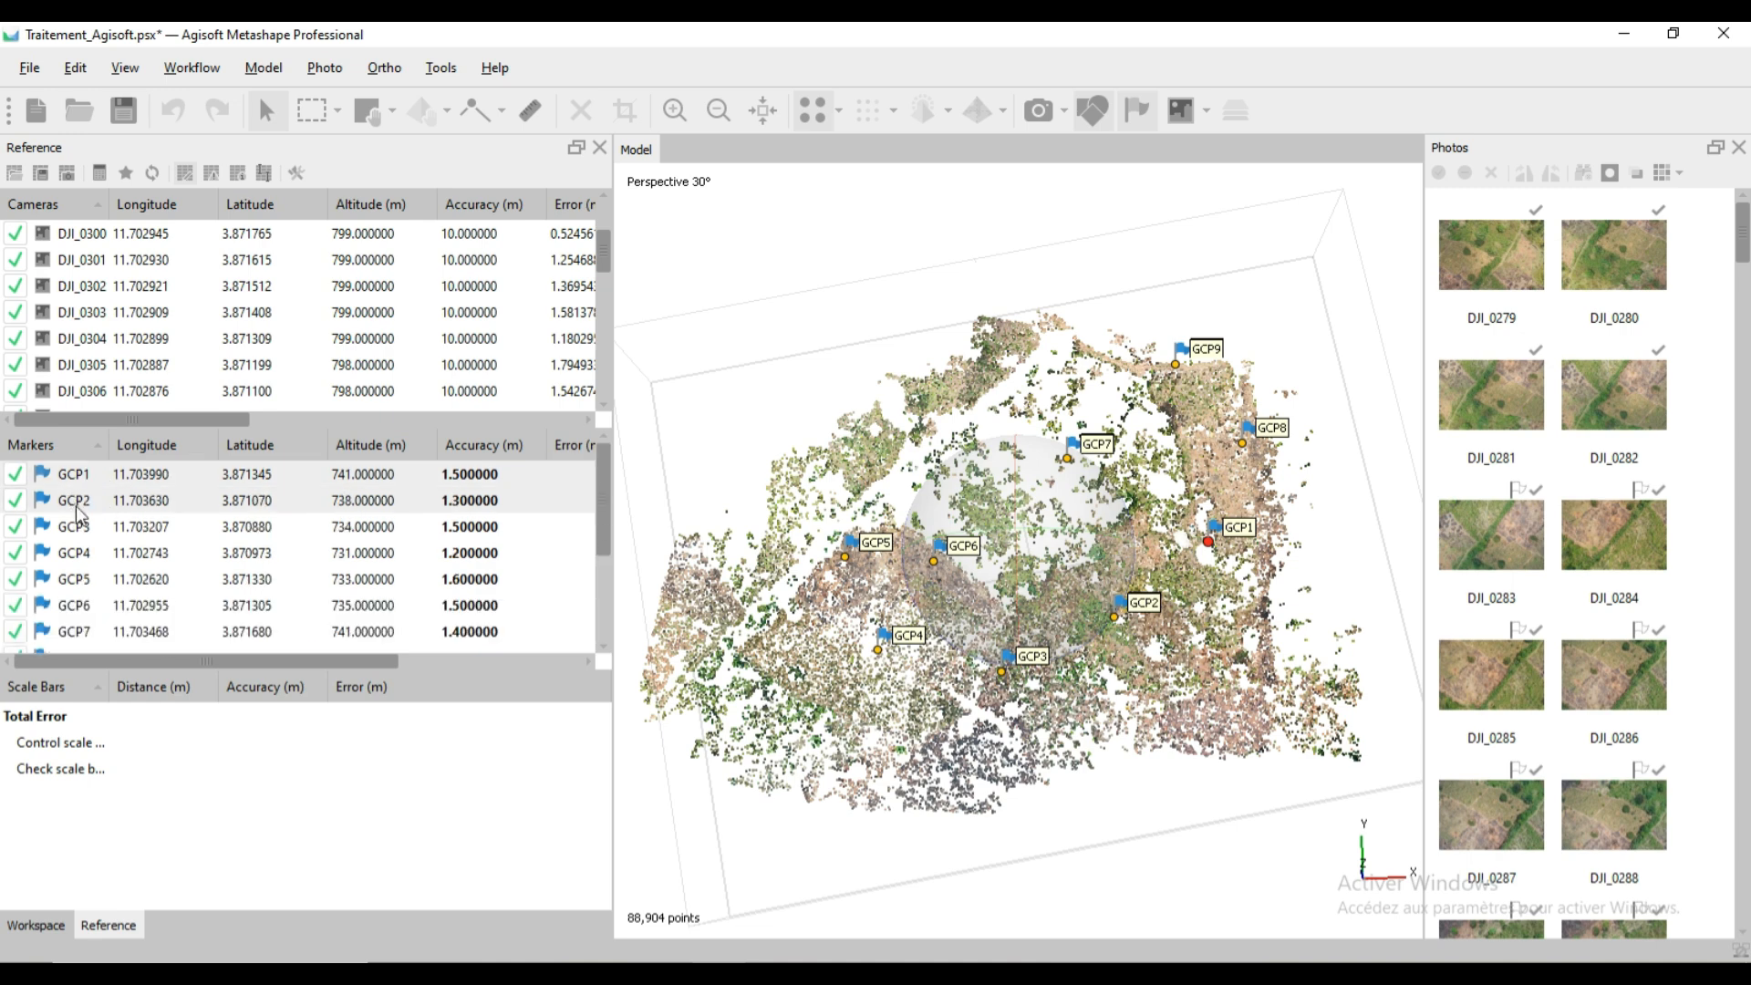
# Filter the photos by marker GCP1 and open DJI_0380 for a close view of the marker and the nearby ground target.
pyautogui.rightClick(128, 476)
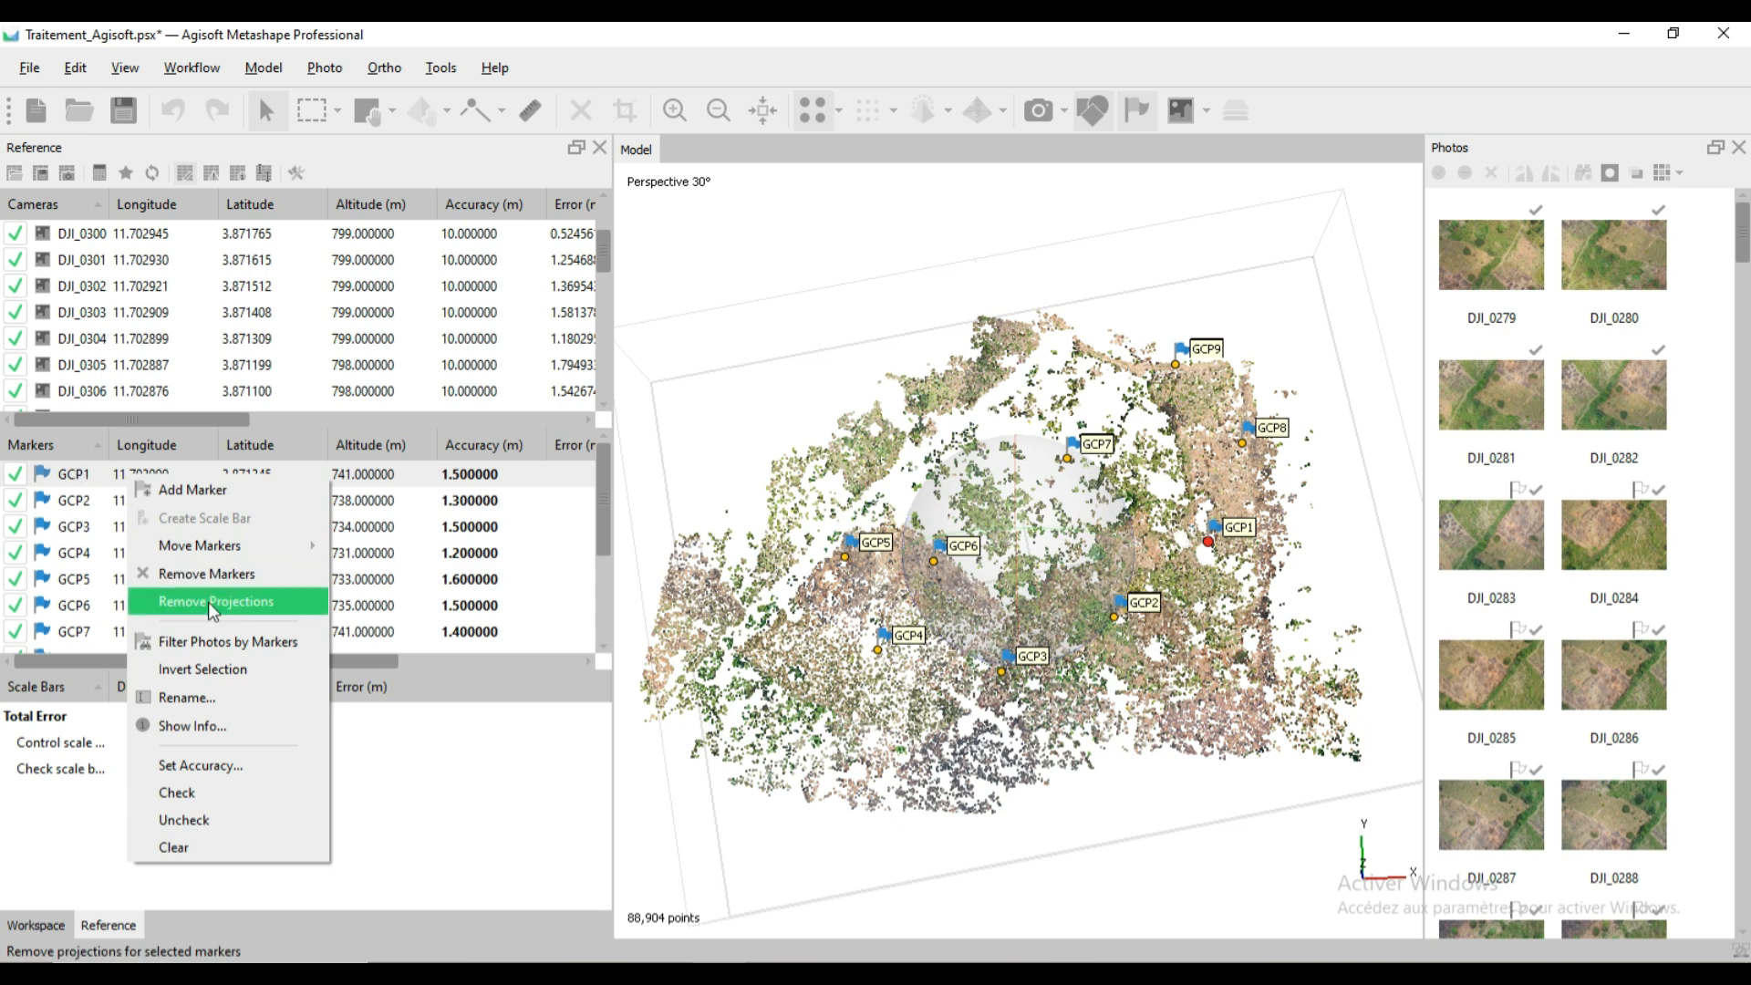
pyautogui.click(239, 643)
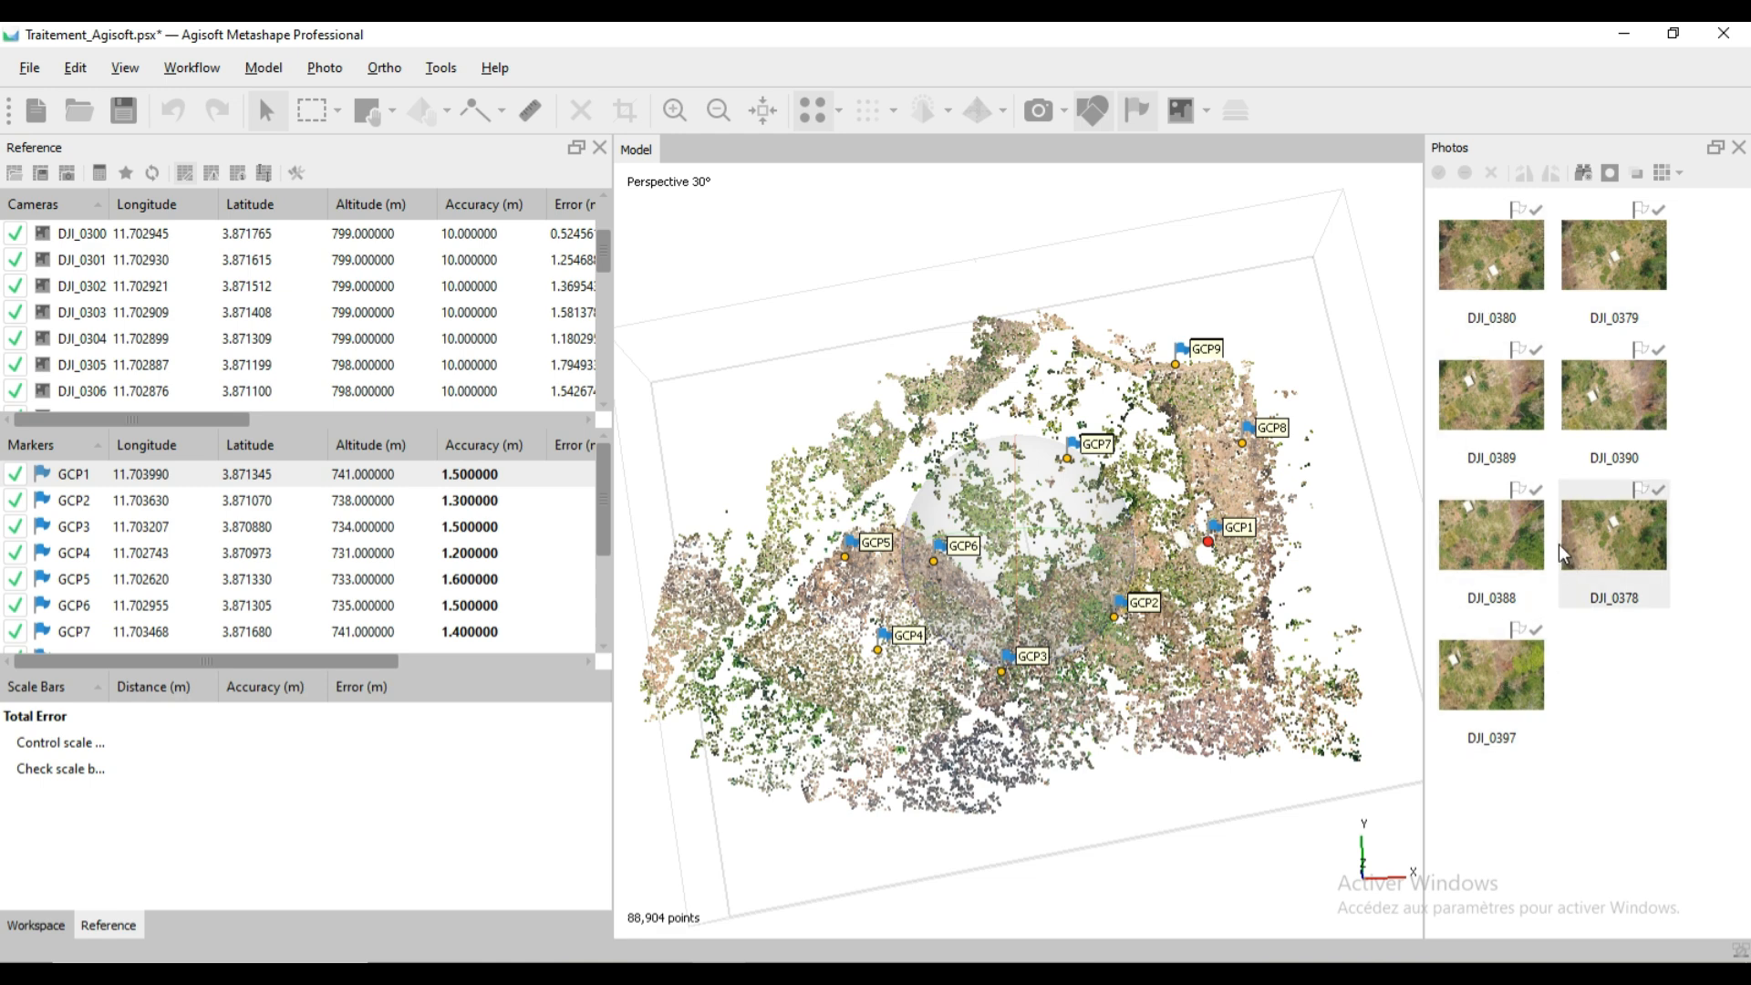
pyautogui.doubleClick(1512, 276)
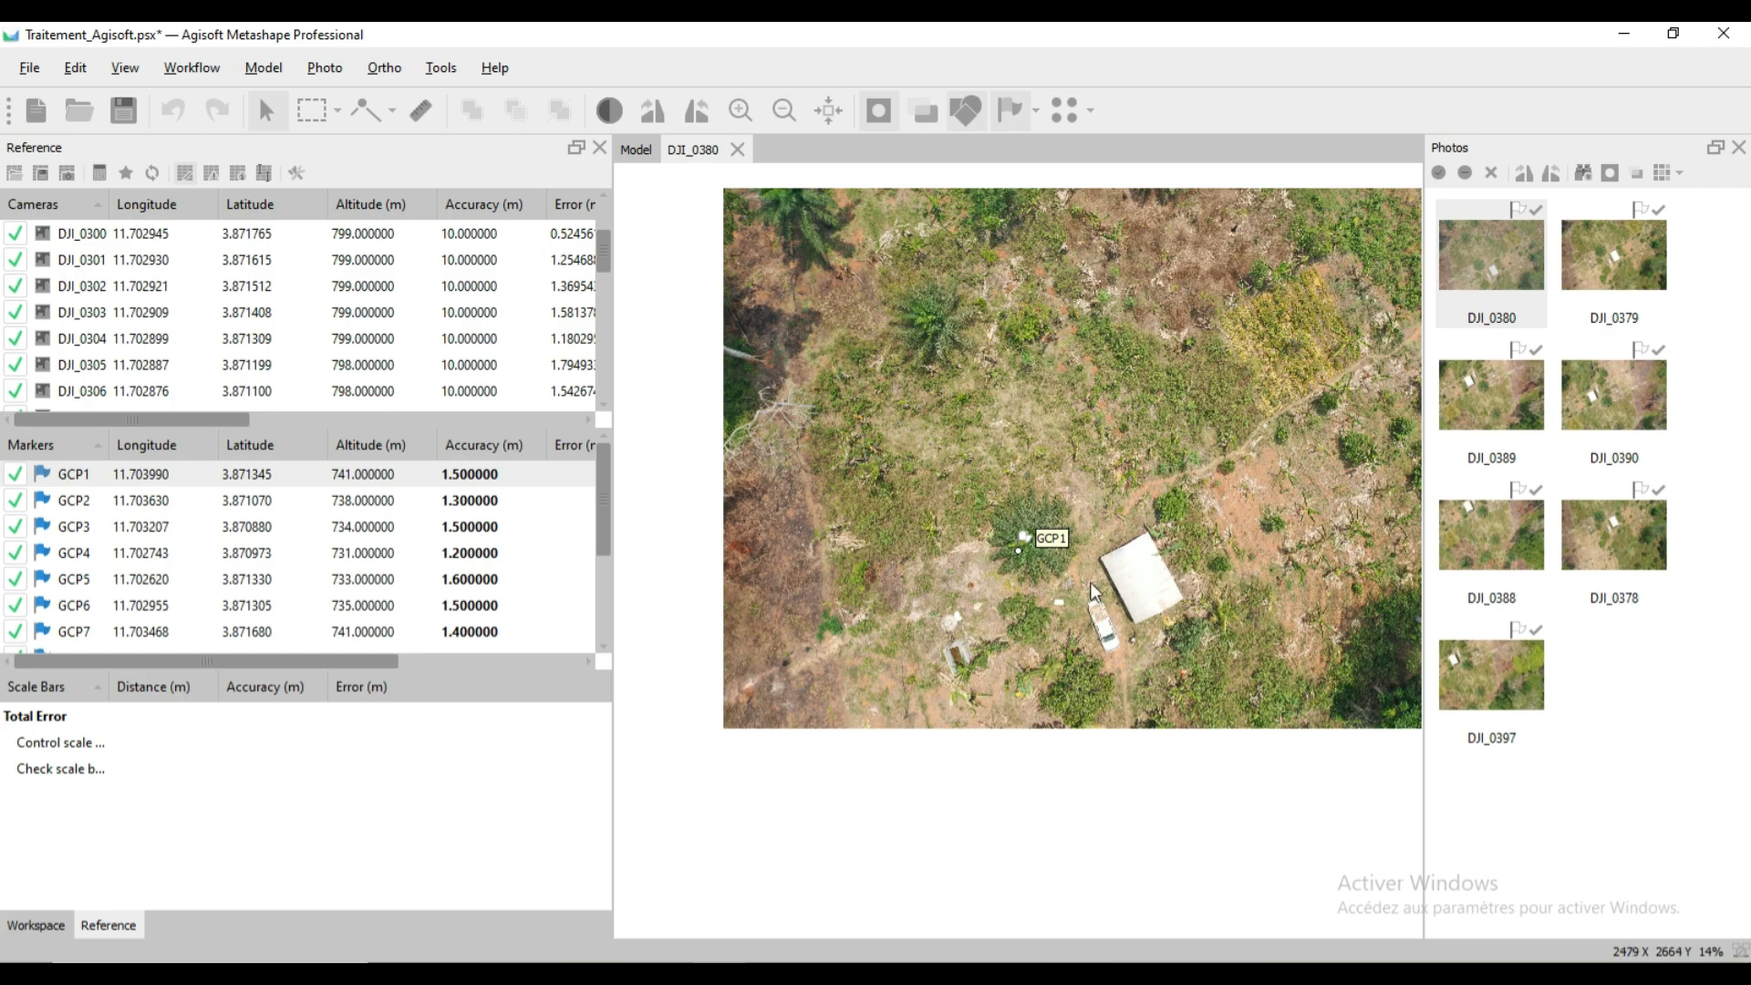
pyautogui.scroll(5, 1085, 538)
pyautogui.scroll(1, 1172, 520)
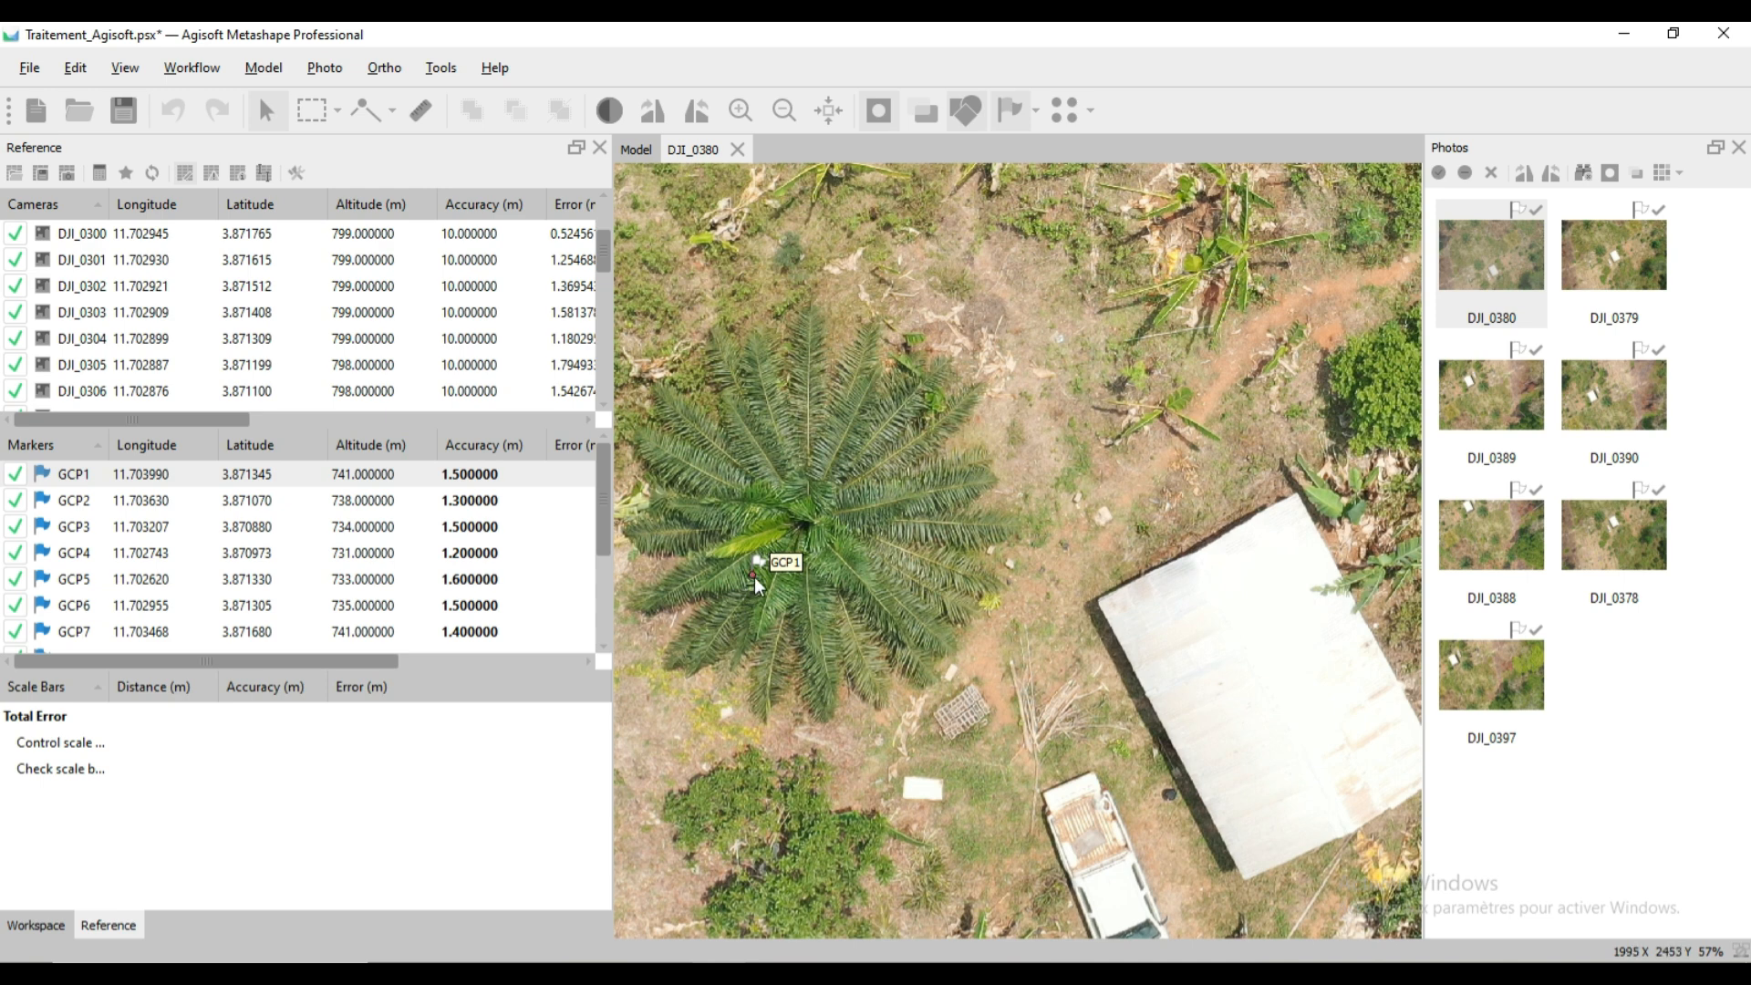
pyautogui.scroll(1, 1178, 532)
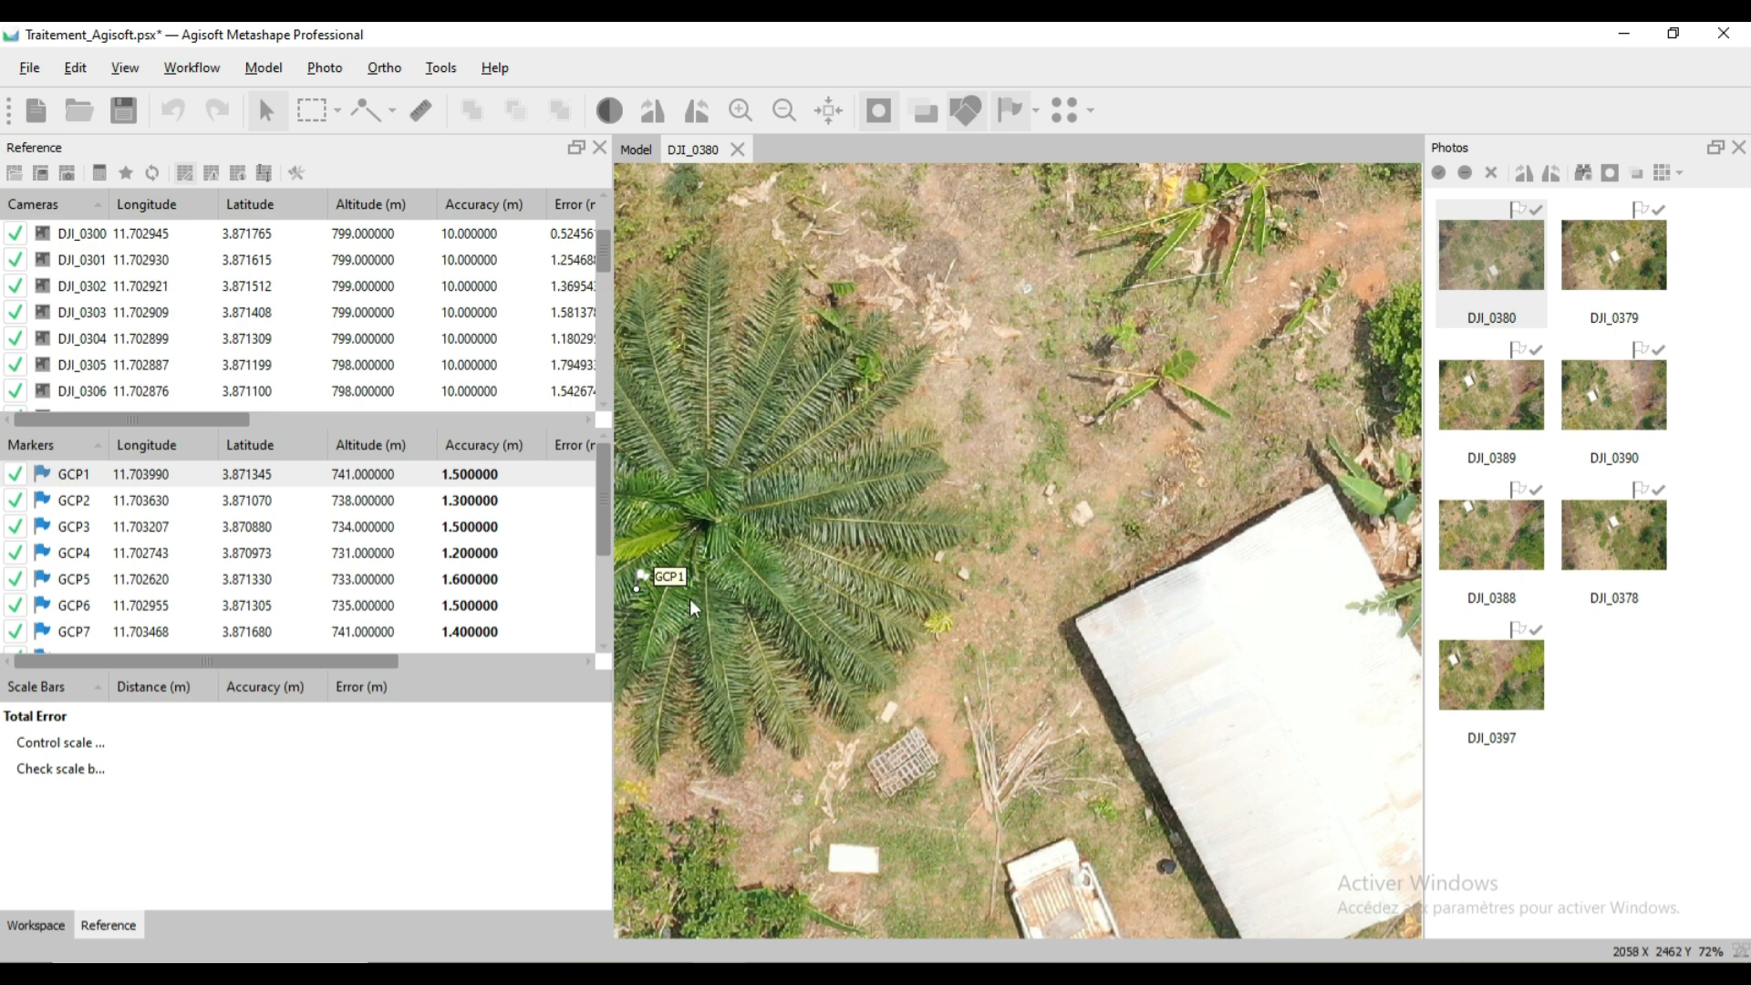
# In DJI_0380, move marker GCP1 from the palm tree onto the centre of the pale stone beside the white-roofed building.
pyautogui.moveTo(644, 590)
pyautogui.mouseDown()
pyautogui.moveTo(967, 562)
pyautogui.moveTo(1086, 538)
pyautogui.moveTo(1083, 512)
pyautogui.mouseUp()
pyautogui.scroll(5, 1182, 509)
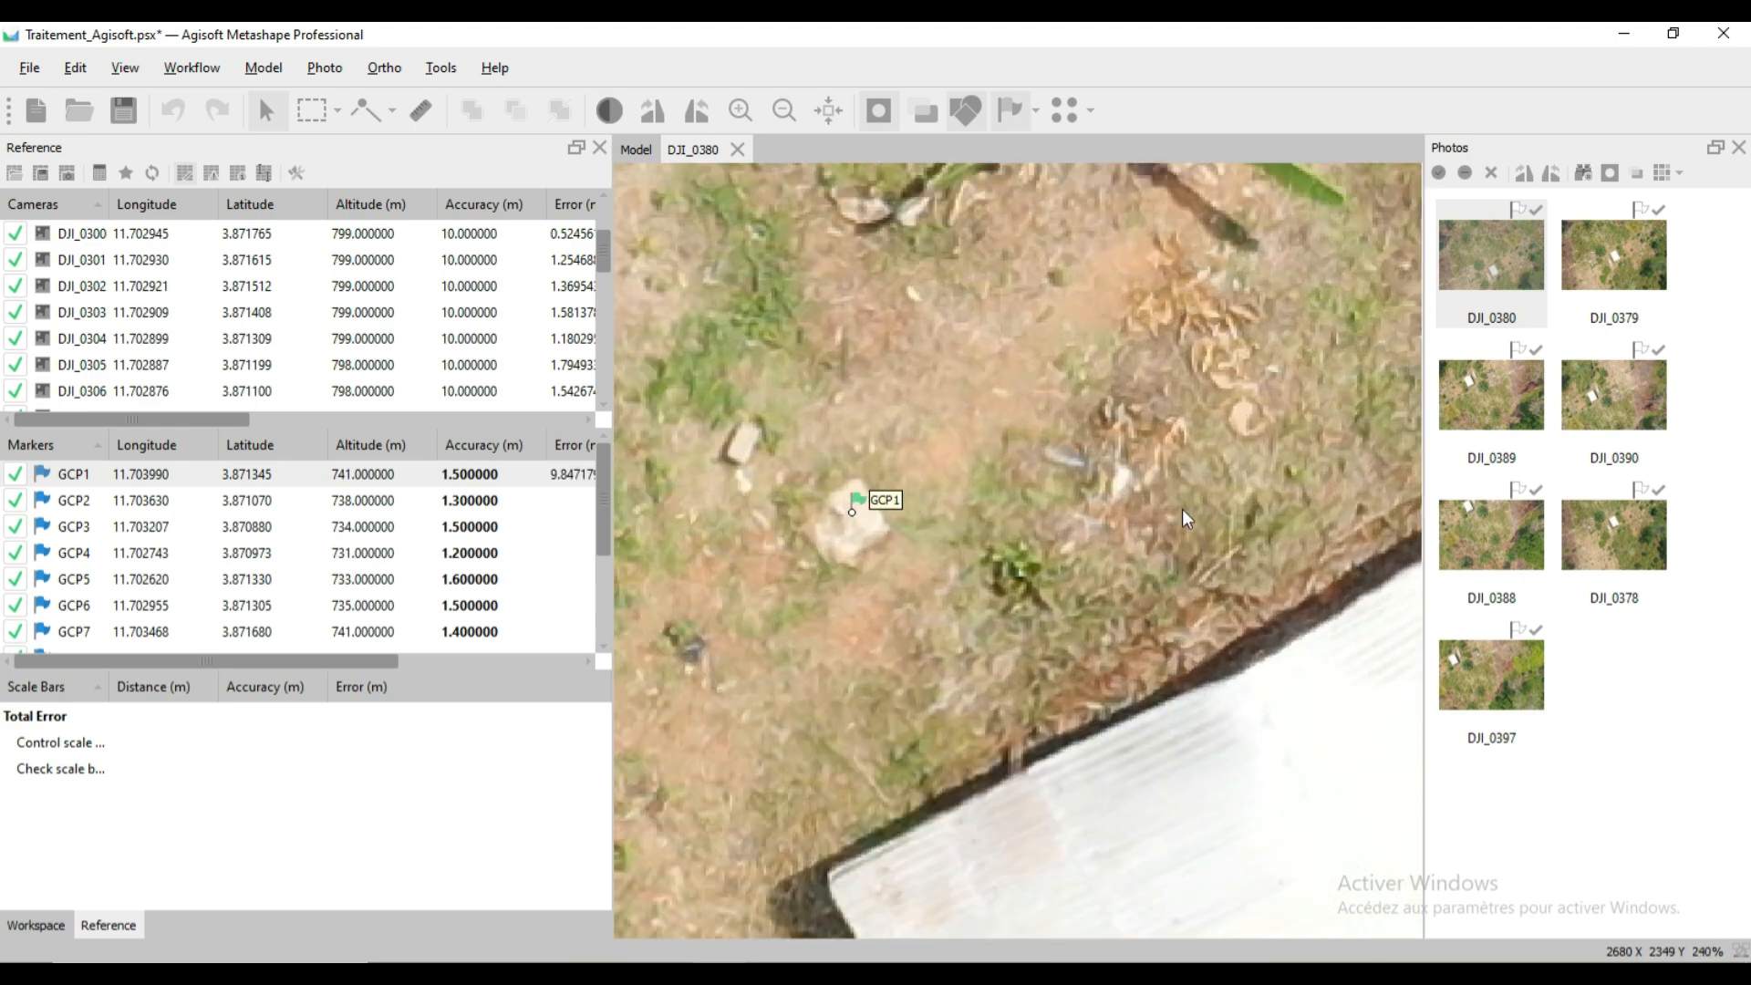
pyautogui.scroll(-2, 1059, 494)
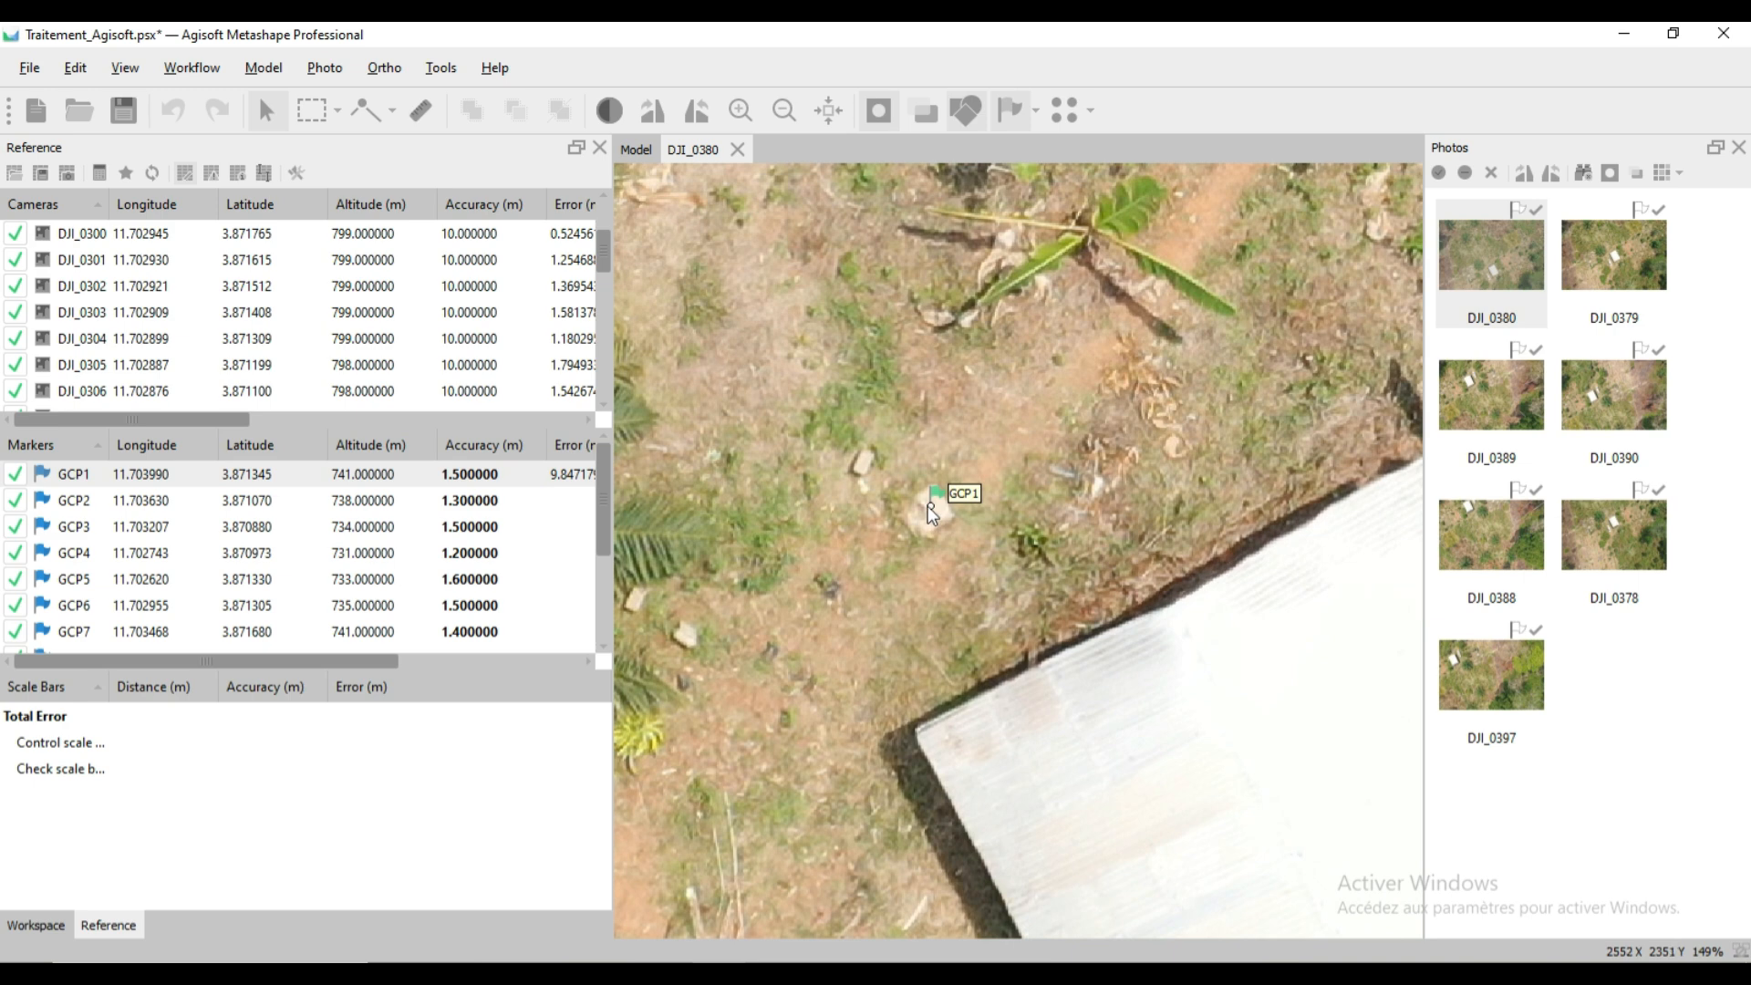
pyautogui.moveTo(928, 506); pyautogui.dragTo(931, 504)
pyautogui.scroll(-5, 1022, 533)
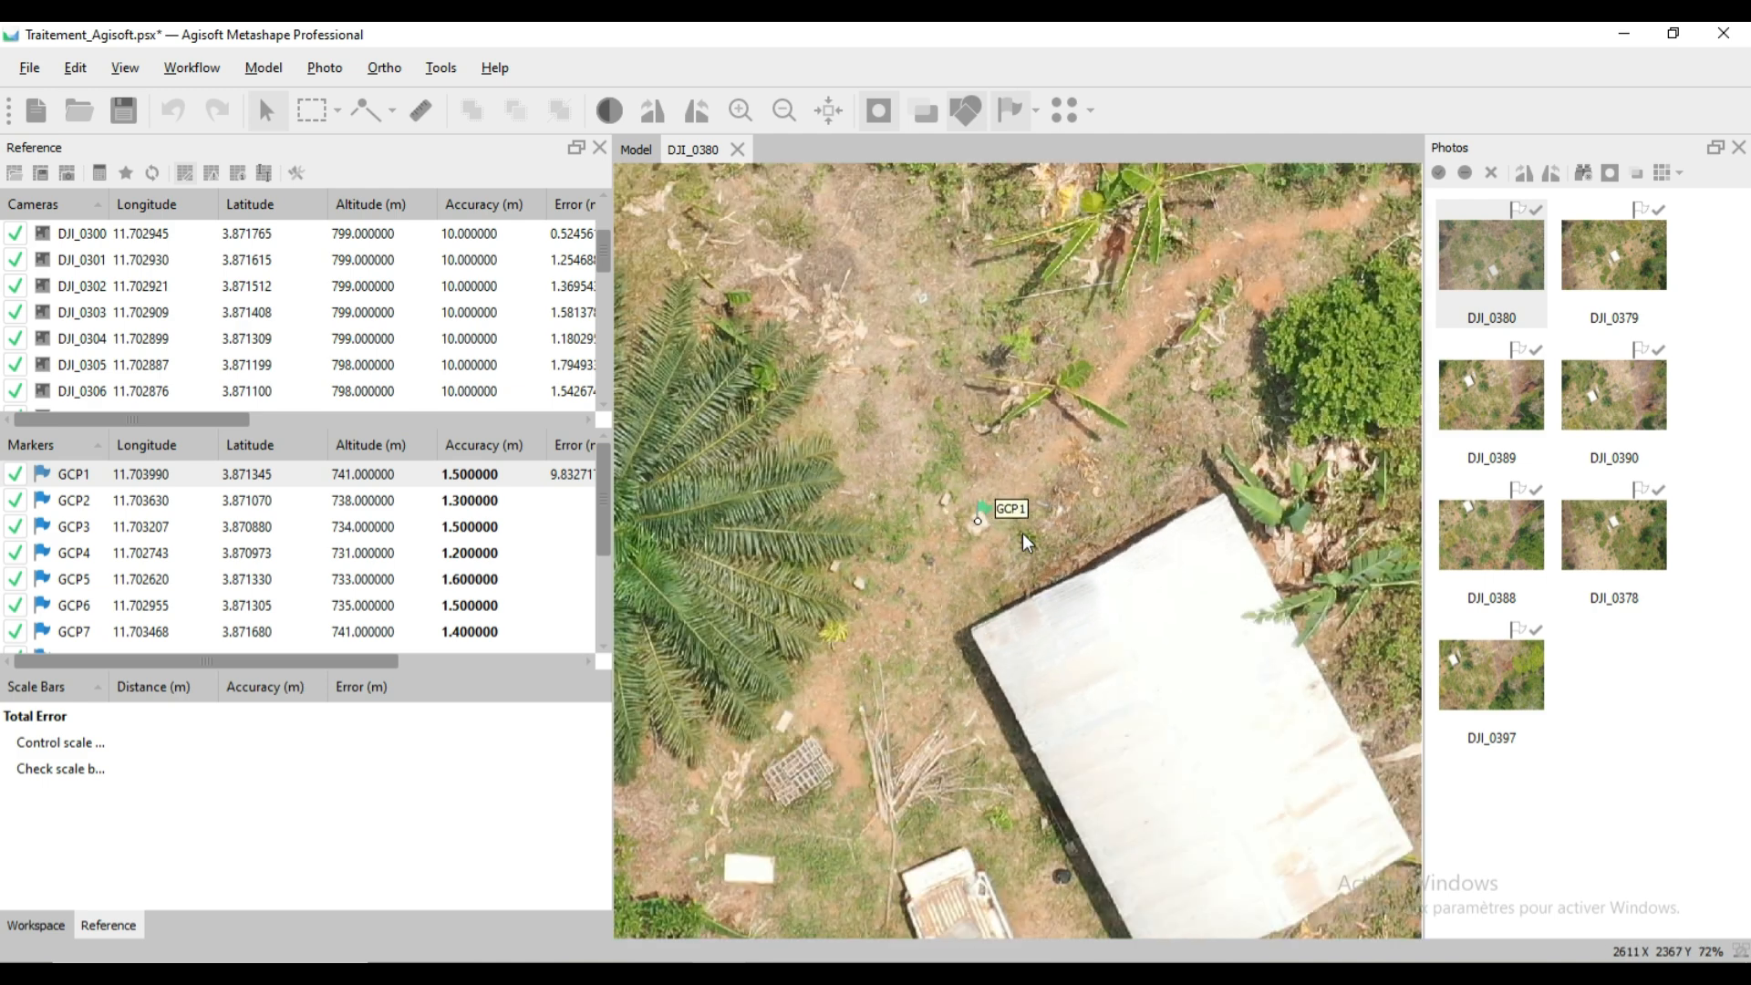
# Open DJI_0379 and place marker GCP1 on the centre of the pale ground target near the white-roofed building.
pyautogui.doubleClick(1617, 283)
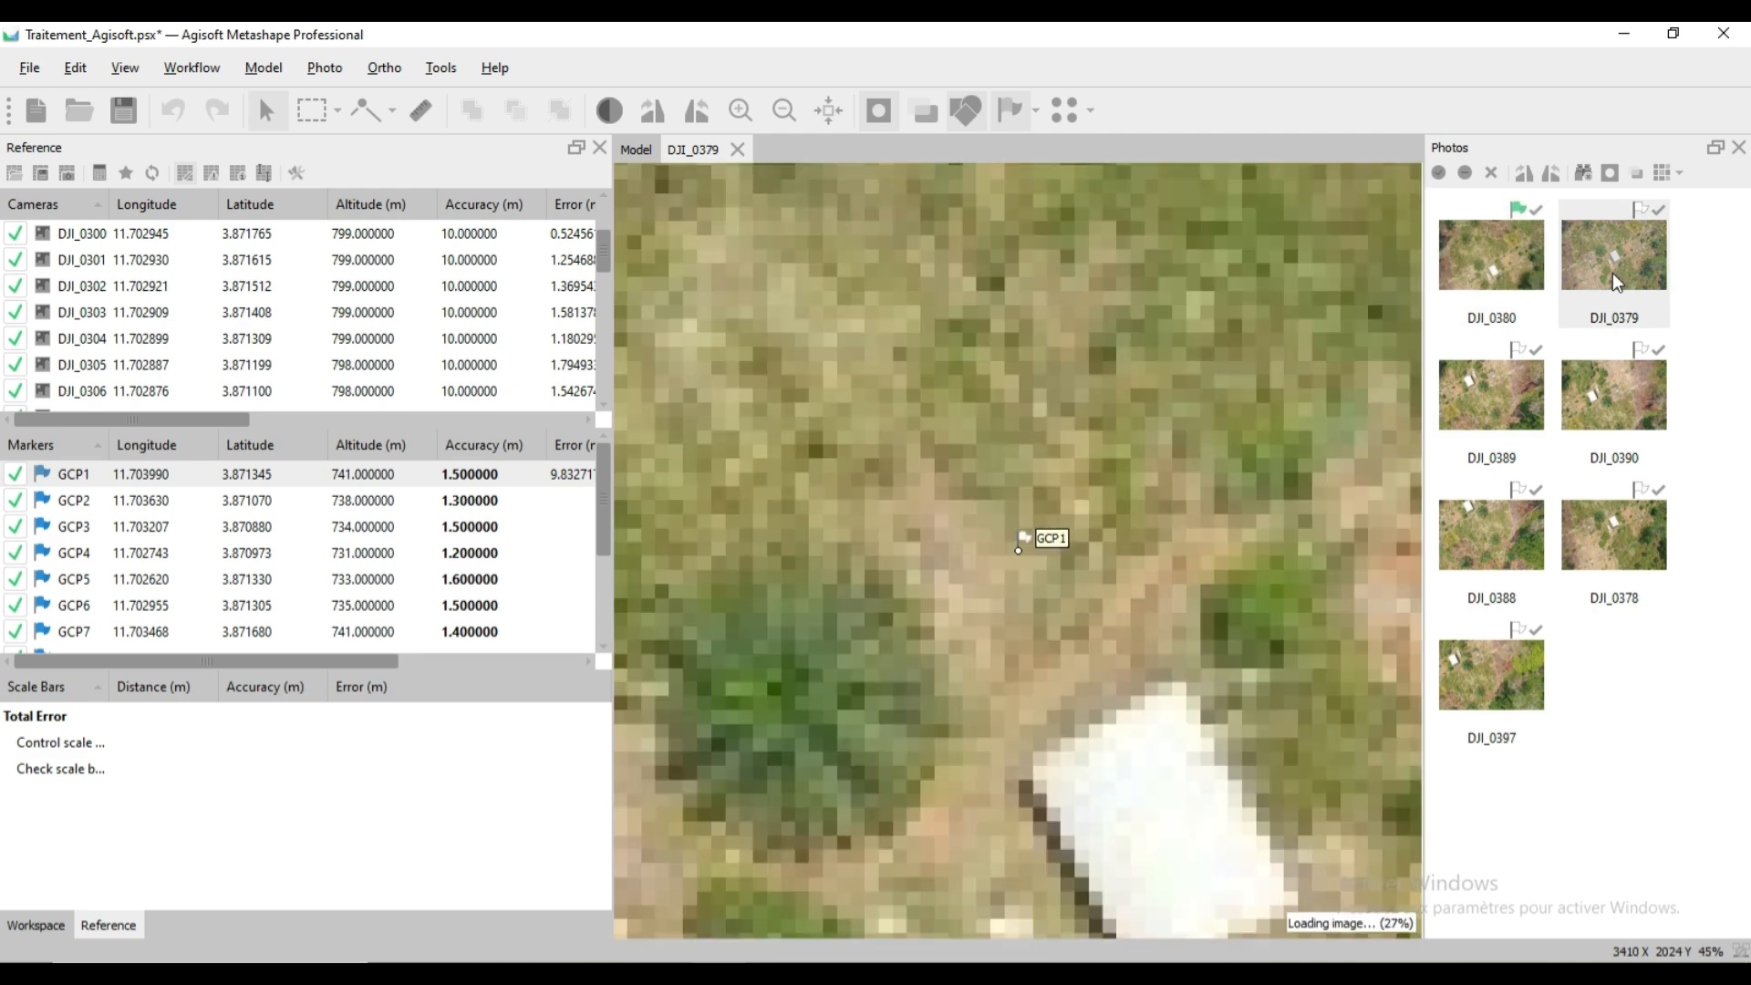
pyautogui.scroll(-5, 890, 529)
pyautogui.scroll(5, 1038, 681)
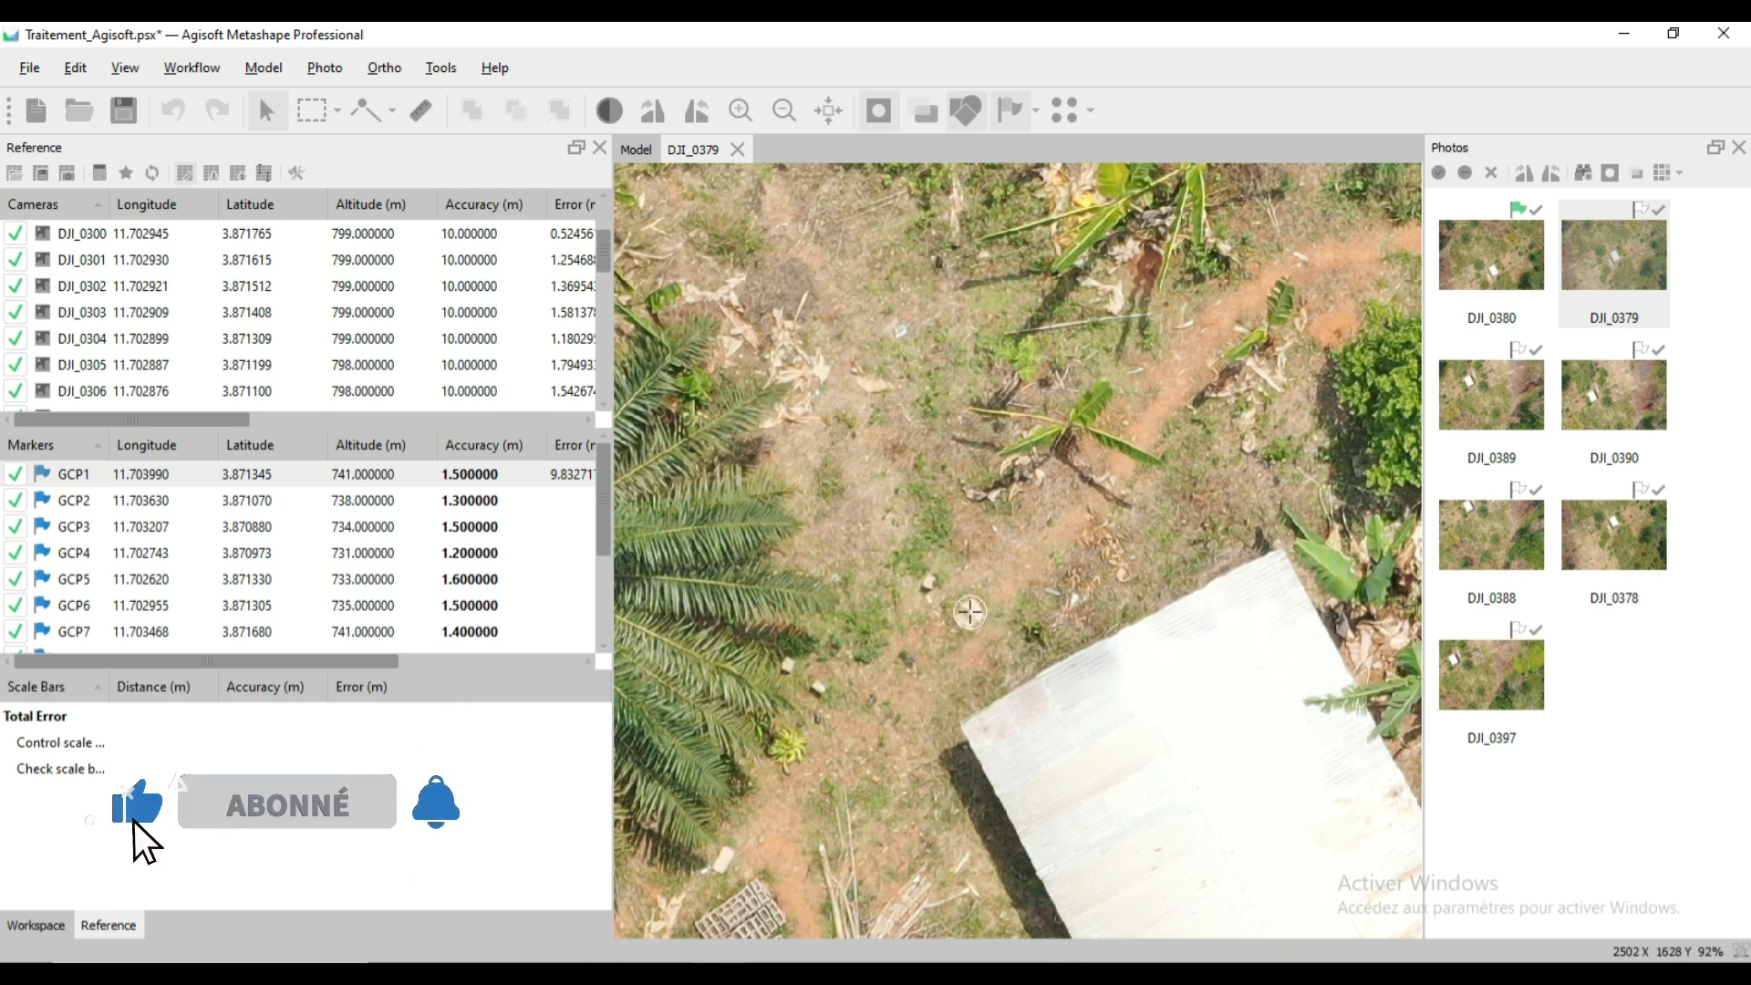
pyautogui.click(970, 618)
pyautogui.scroll(5, 974, 625)
pyautogui.moveTo(966, 603); pyautogui.dragTo(968, 604)
# Open DJI_0389 and fix marker GCP1 on the centre of the pale stone.
pyautogui.doubleClick(1507, 413)
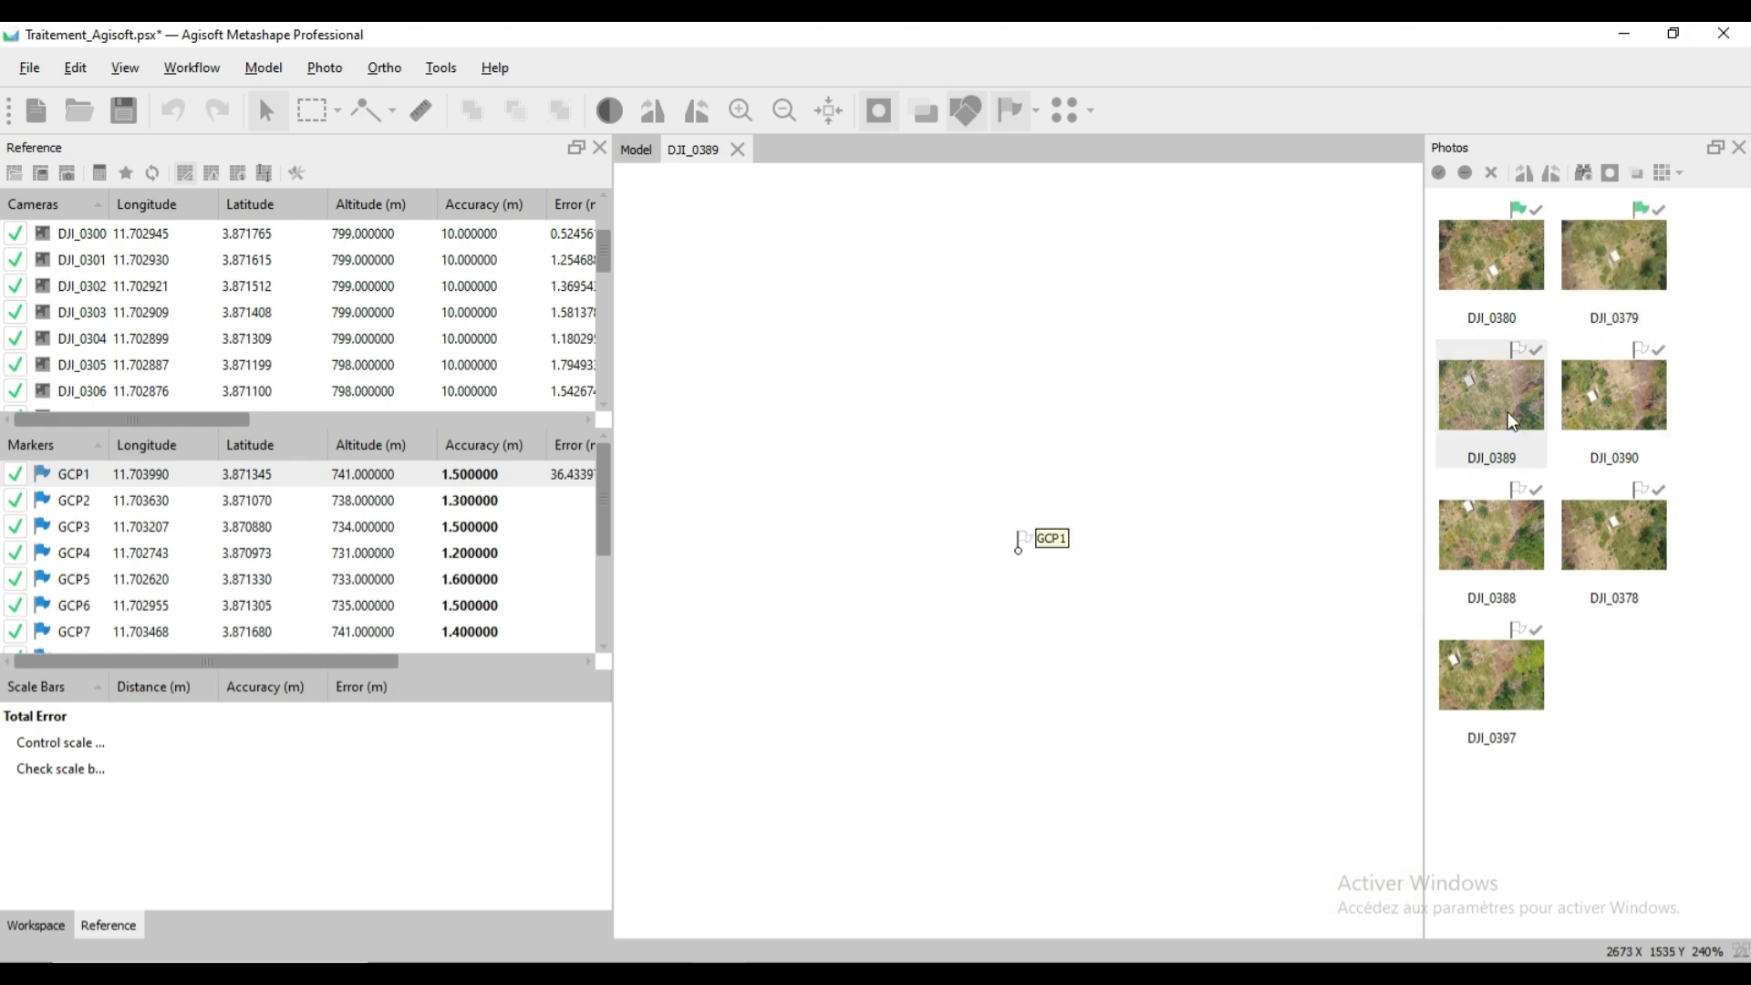
pyautogui.scroll(-4, 1004, 438)
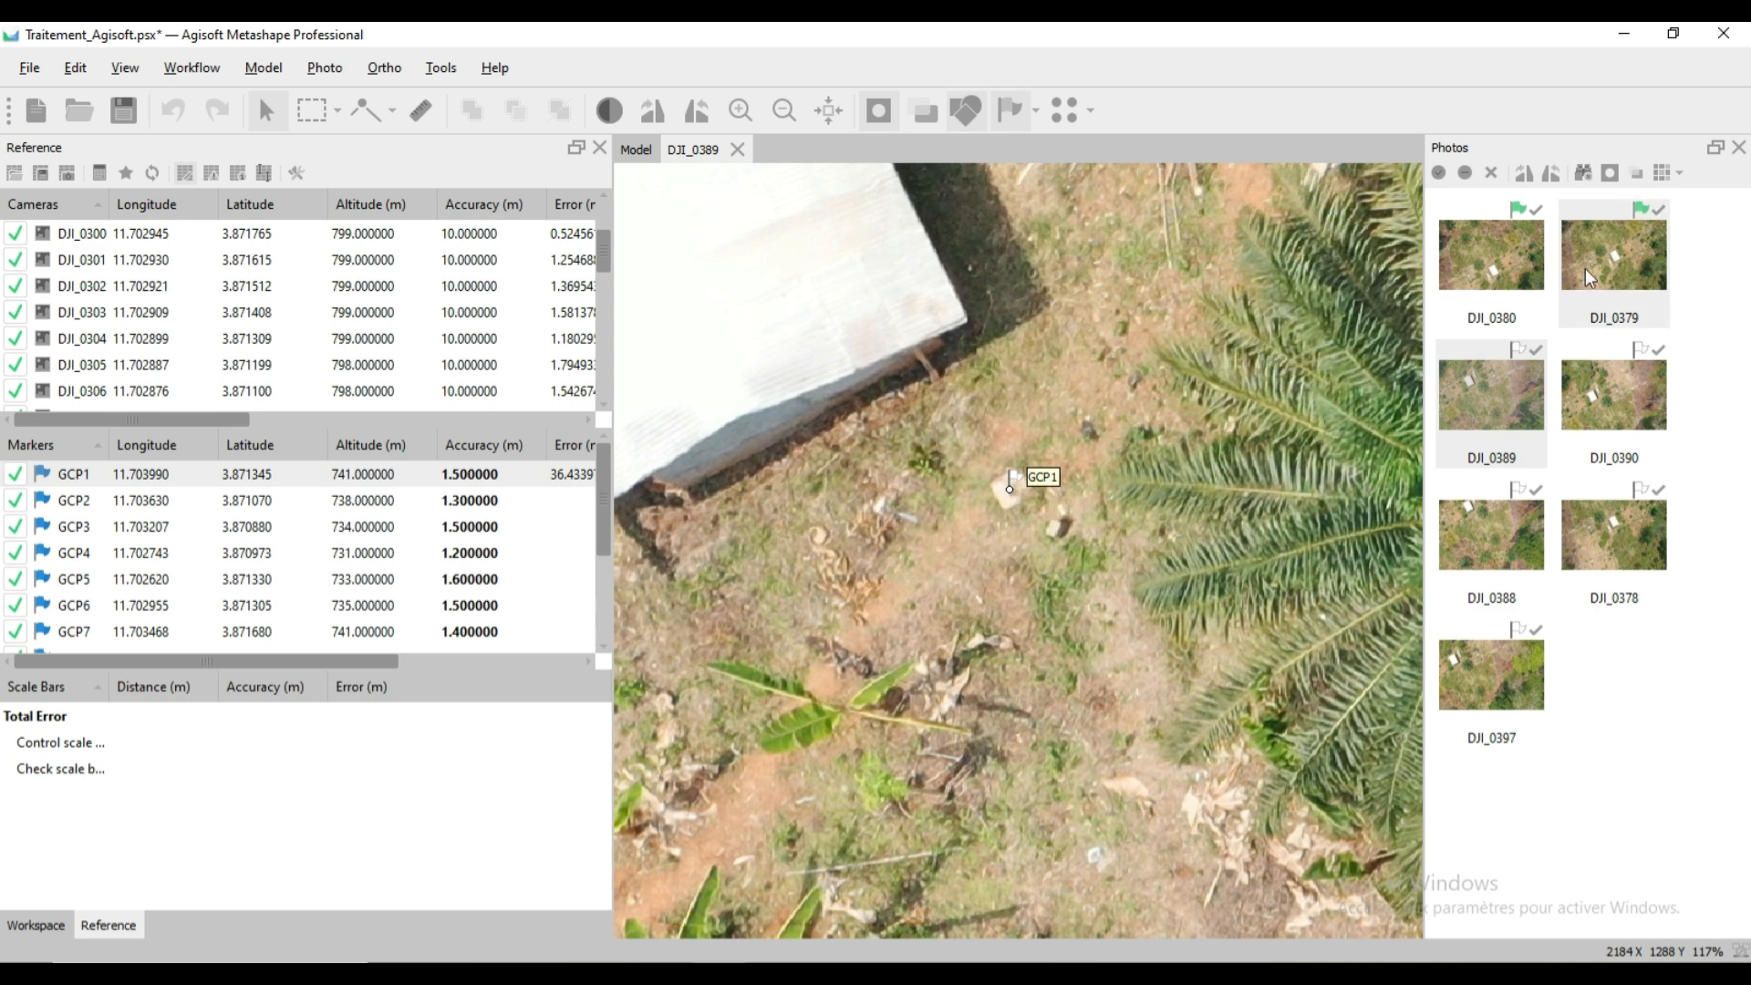
pyautogui.scroll(5, 1040, 497)
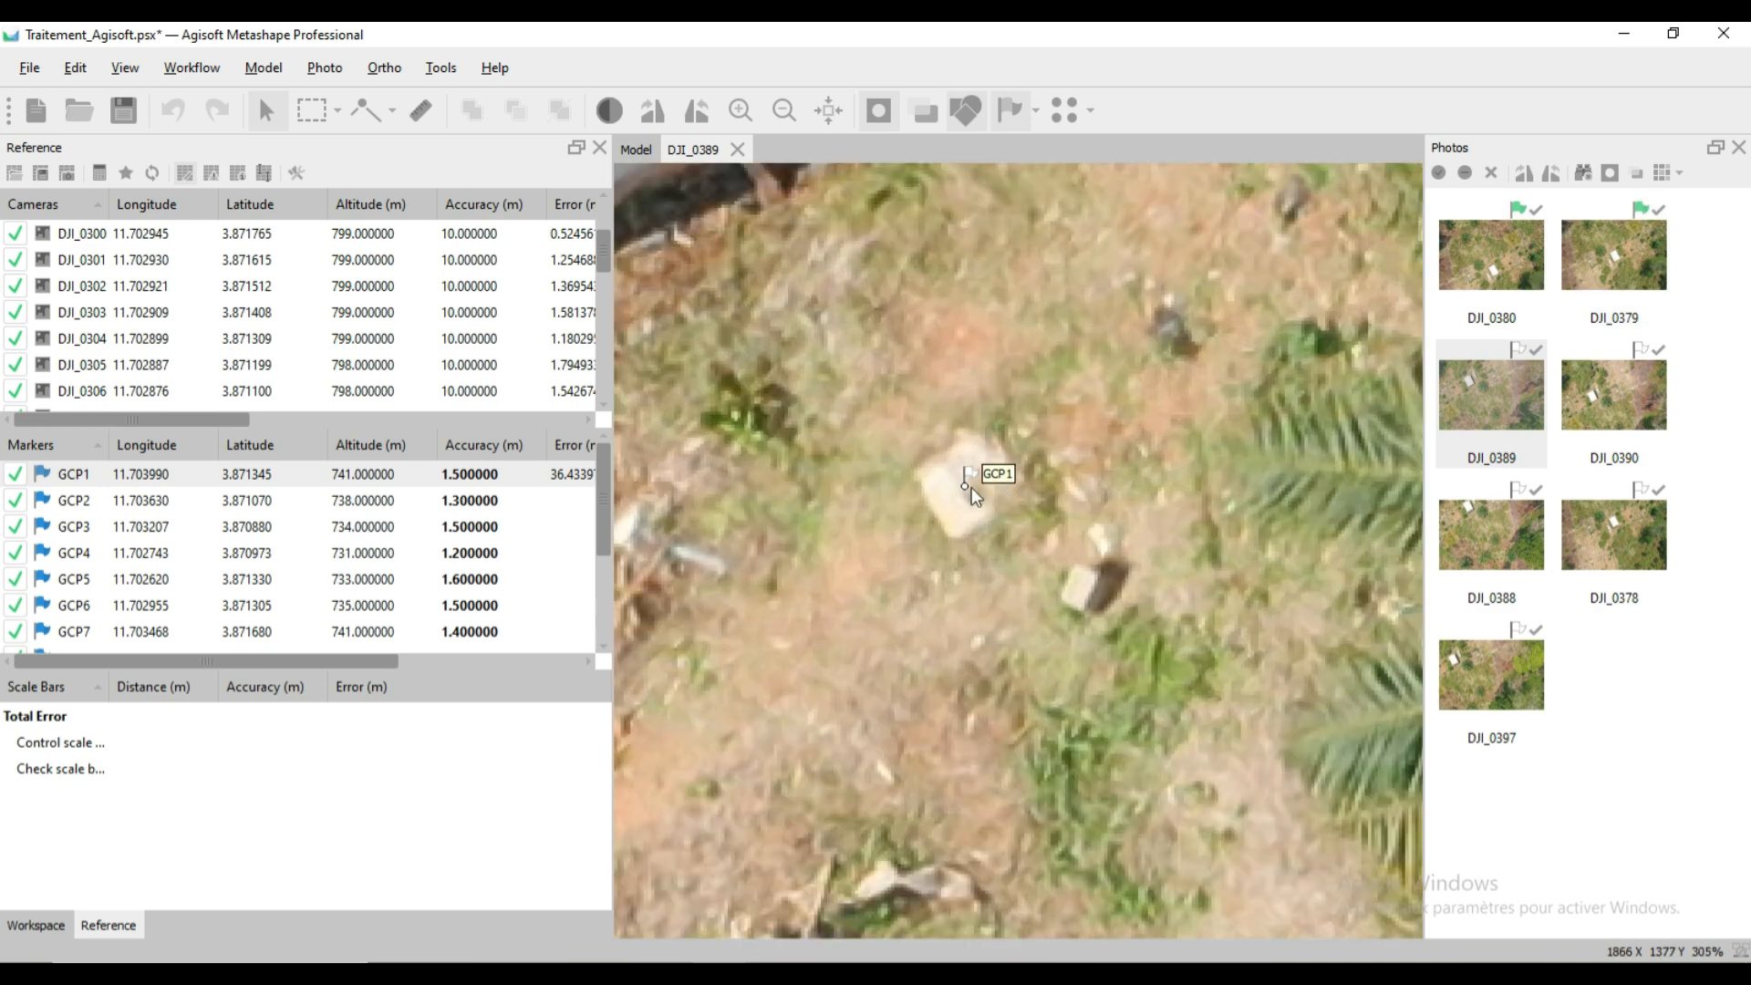
pyautogui.moveTo(967, 489); pyautogui.dragTo(965, 485)
# Open DJI_0390 and fix marker GCP1 on the centre of the pale stone.
pyautogui.doubleClick(1617, 375)
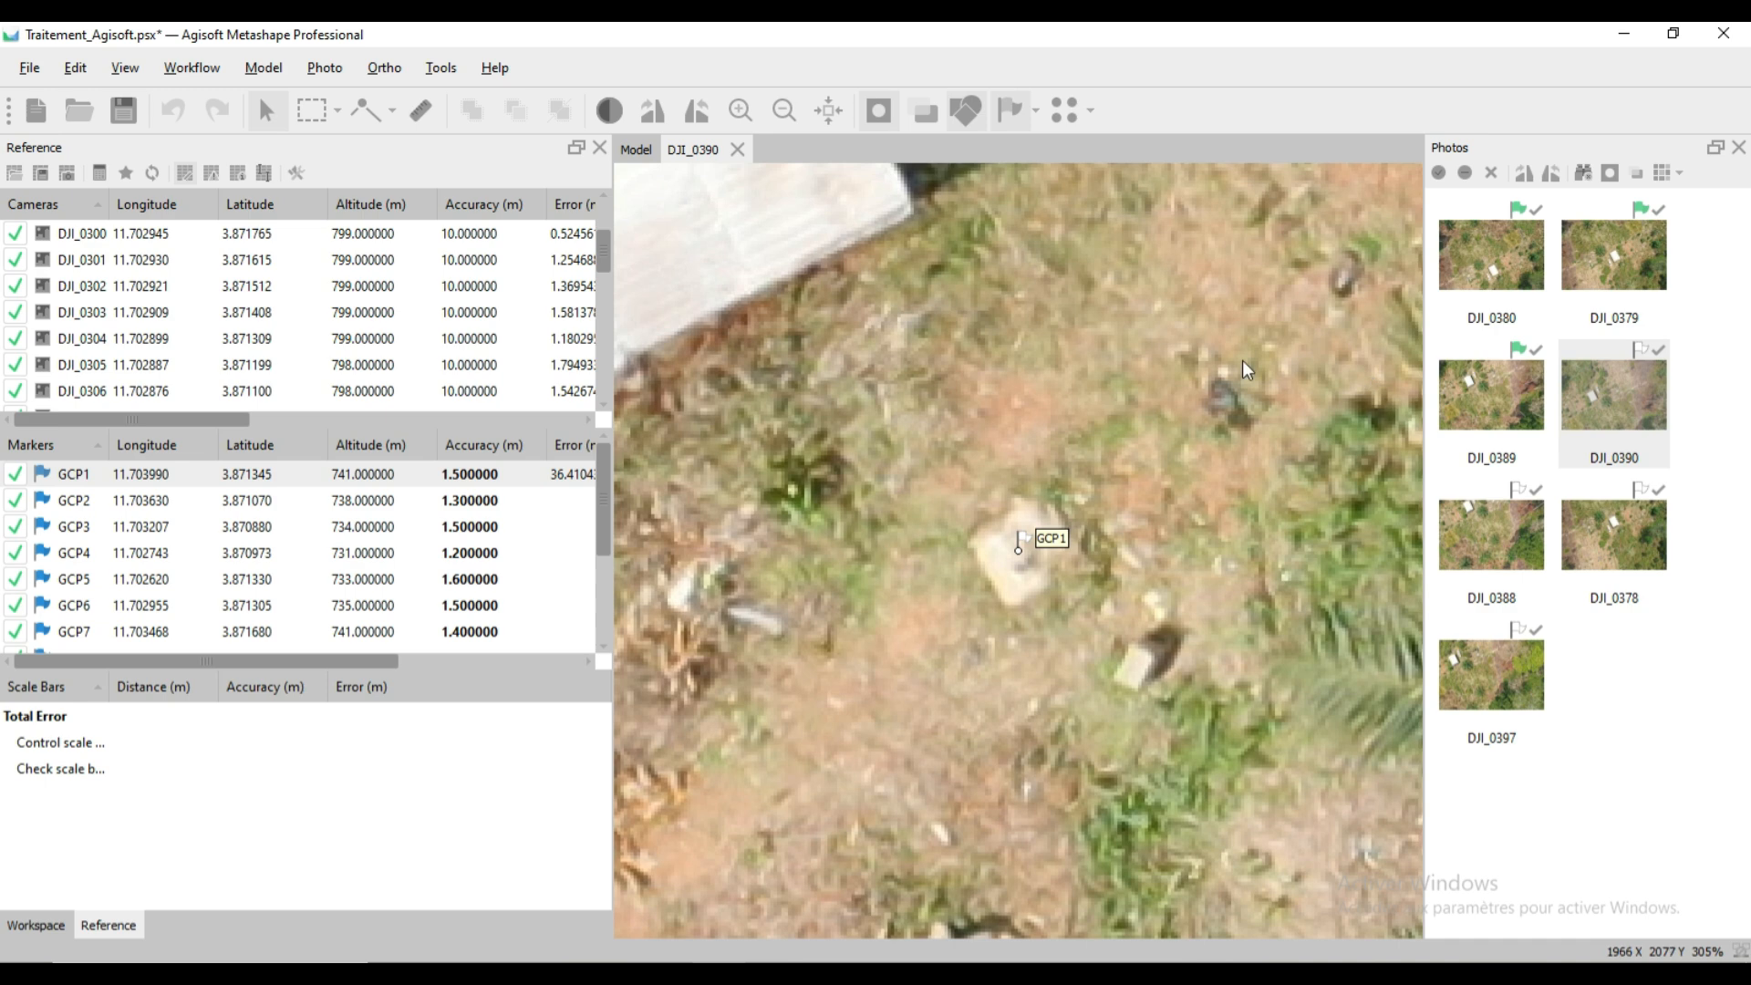
pyautogui.scroll(-3, 1016, 415)
pyautogui.scroll(7, 1018, 491)
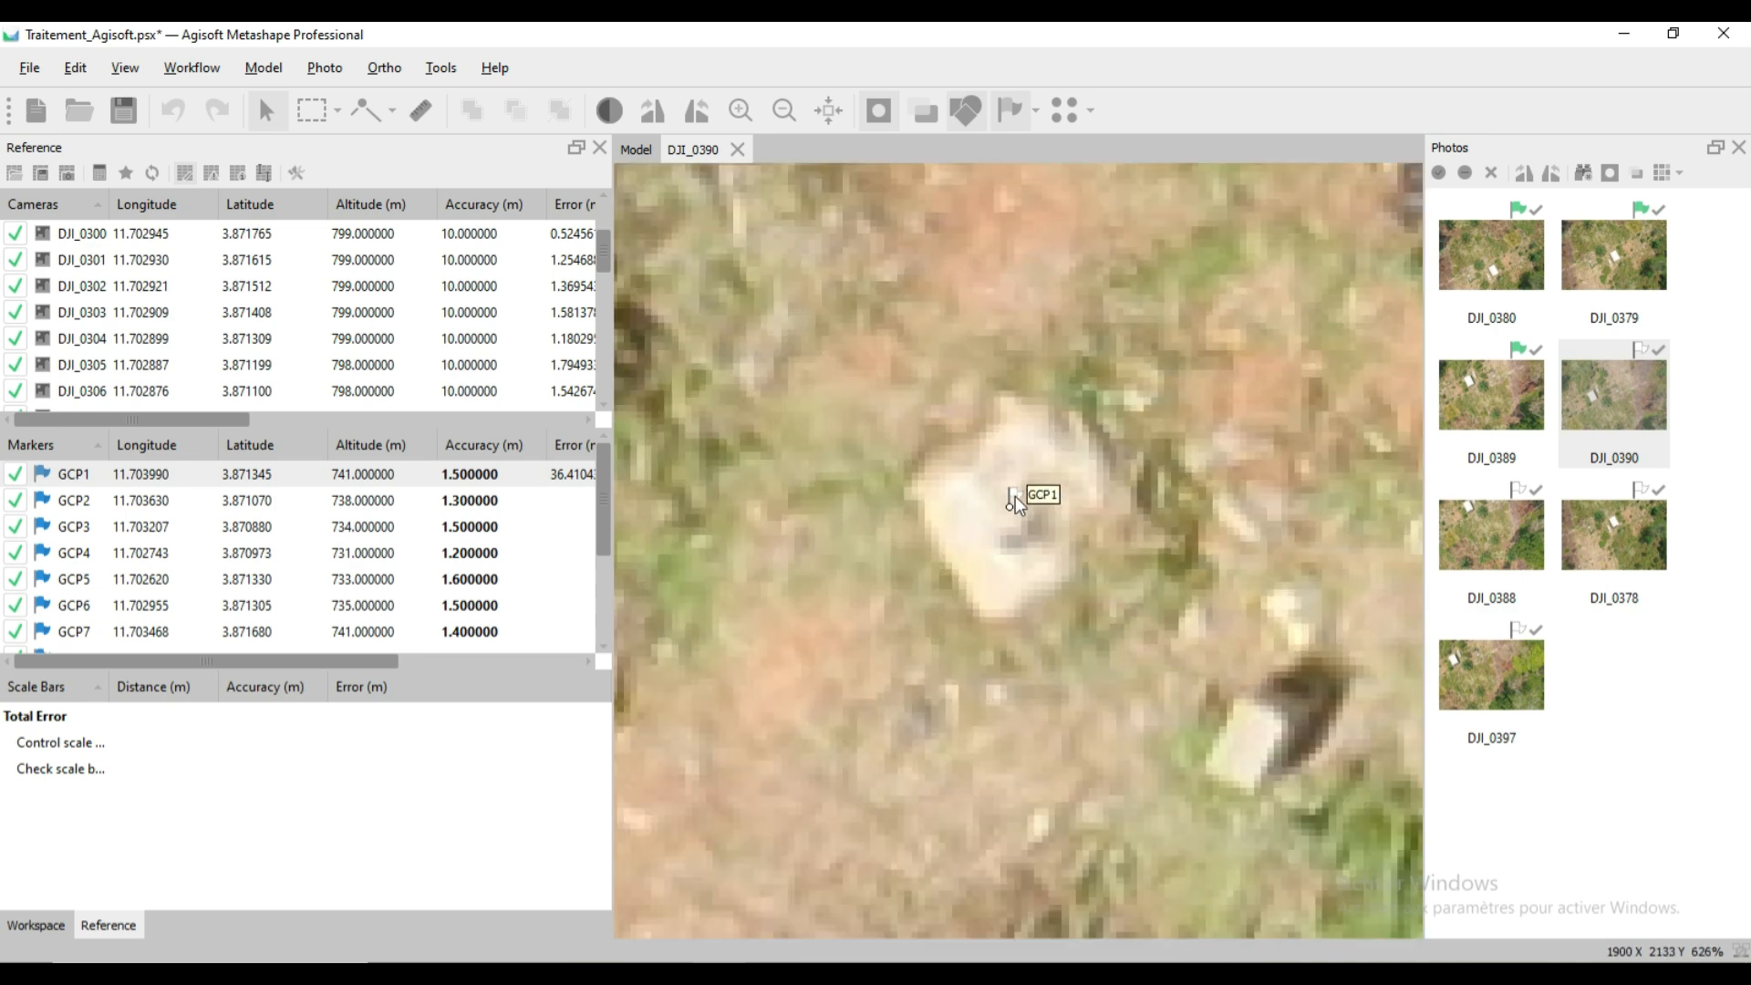
pyautogui.moveTo(1013, 507); pyautogui.dragTo(1013, 509)
pyautogui.click(1010, 512)
# Fix marker GCP1 on the centre of the pale stone in photos DJI_0388 and DJI_0378.
pyautogui.doubleClick(1483, 540)
pyautogui.scroll(-3, 1072, 507)
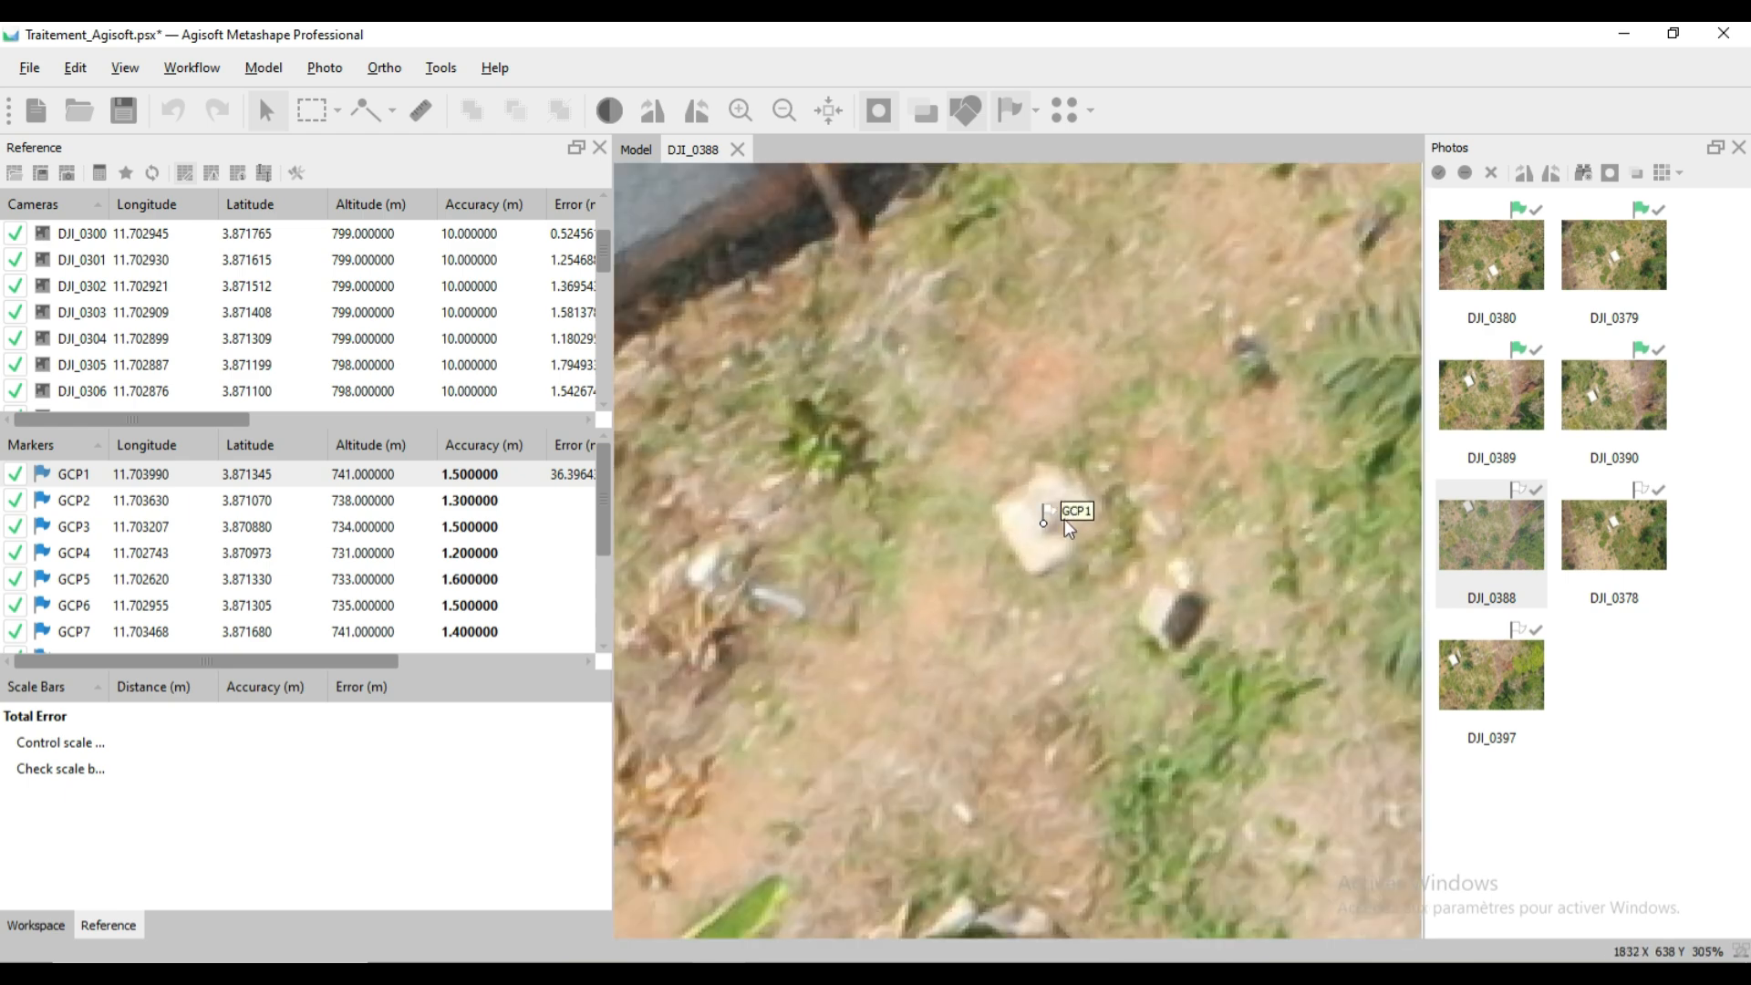
pyautogui.scroll(2, 1058, 542)
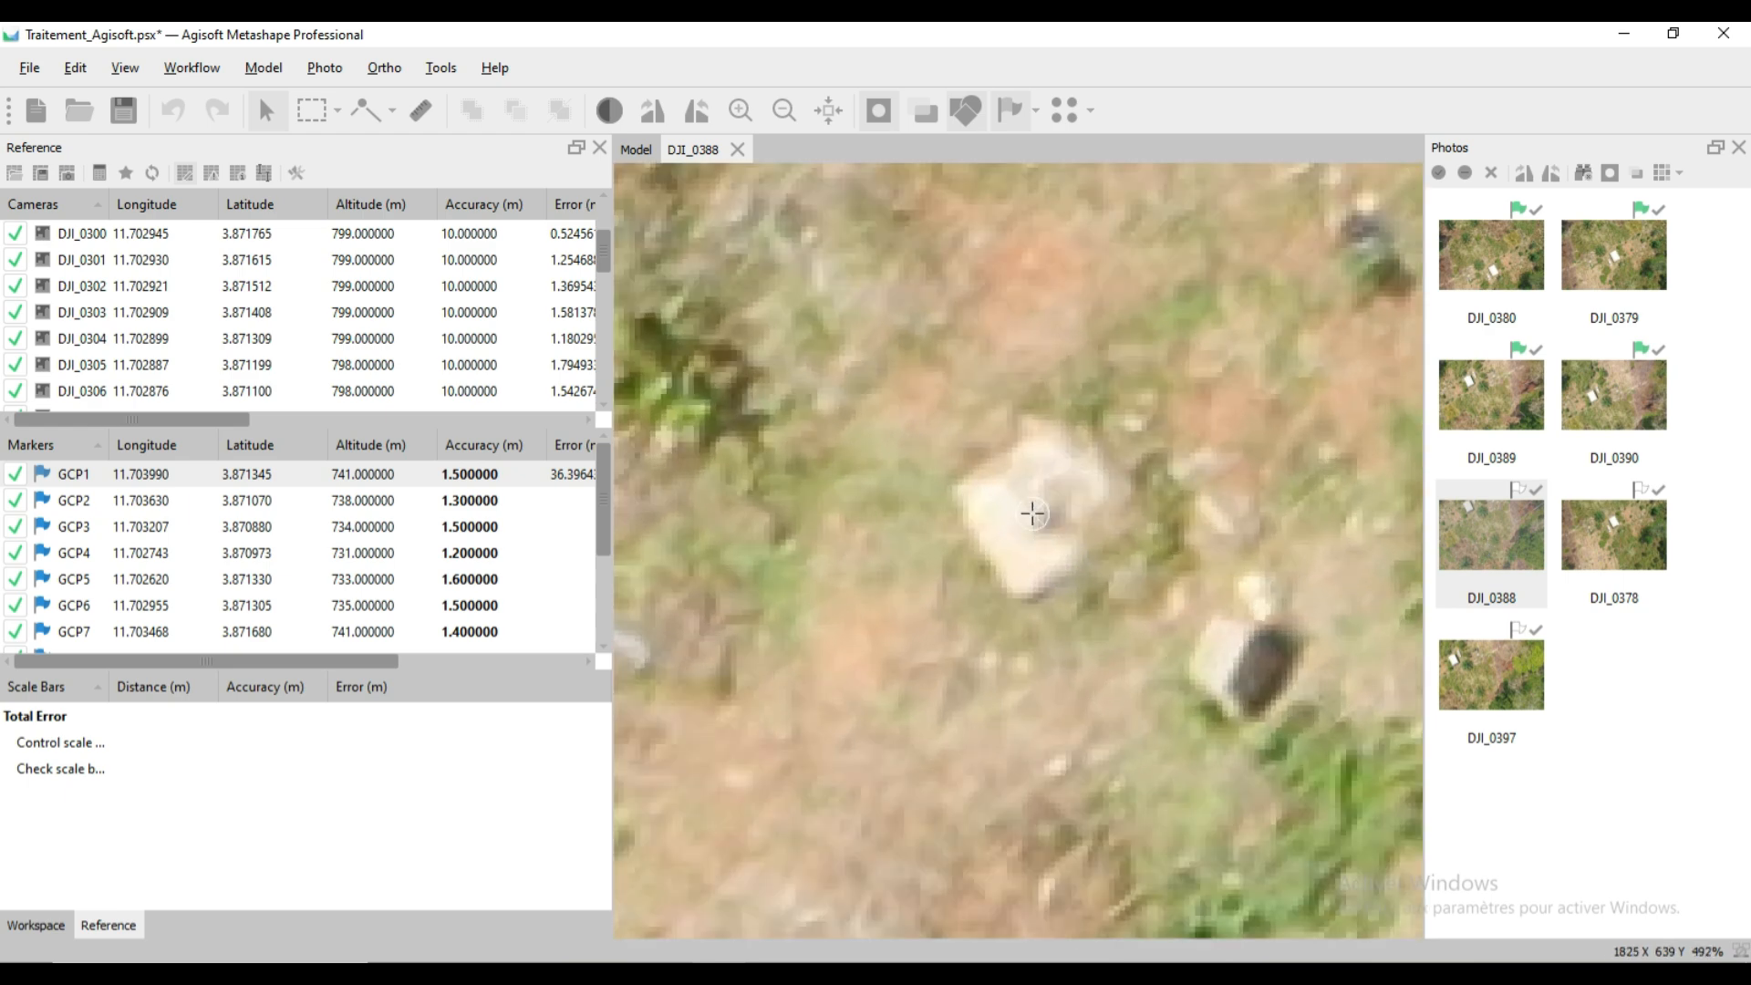
pyautogui.click(1034, 517)
pyautogui.doubleClick(1603, 534)
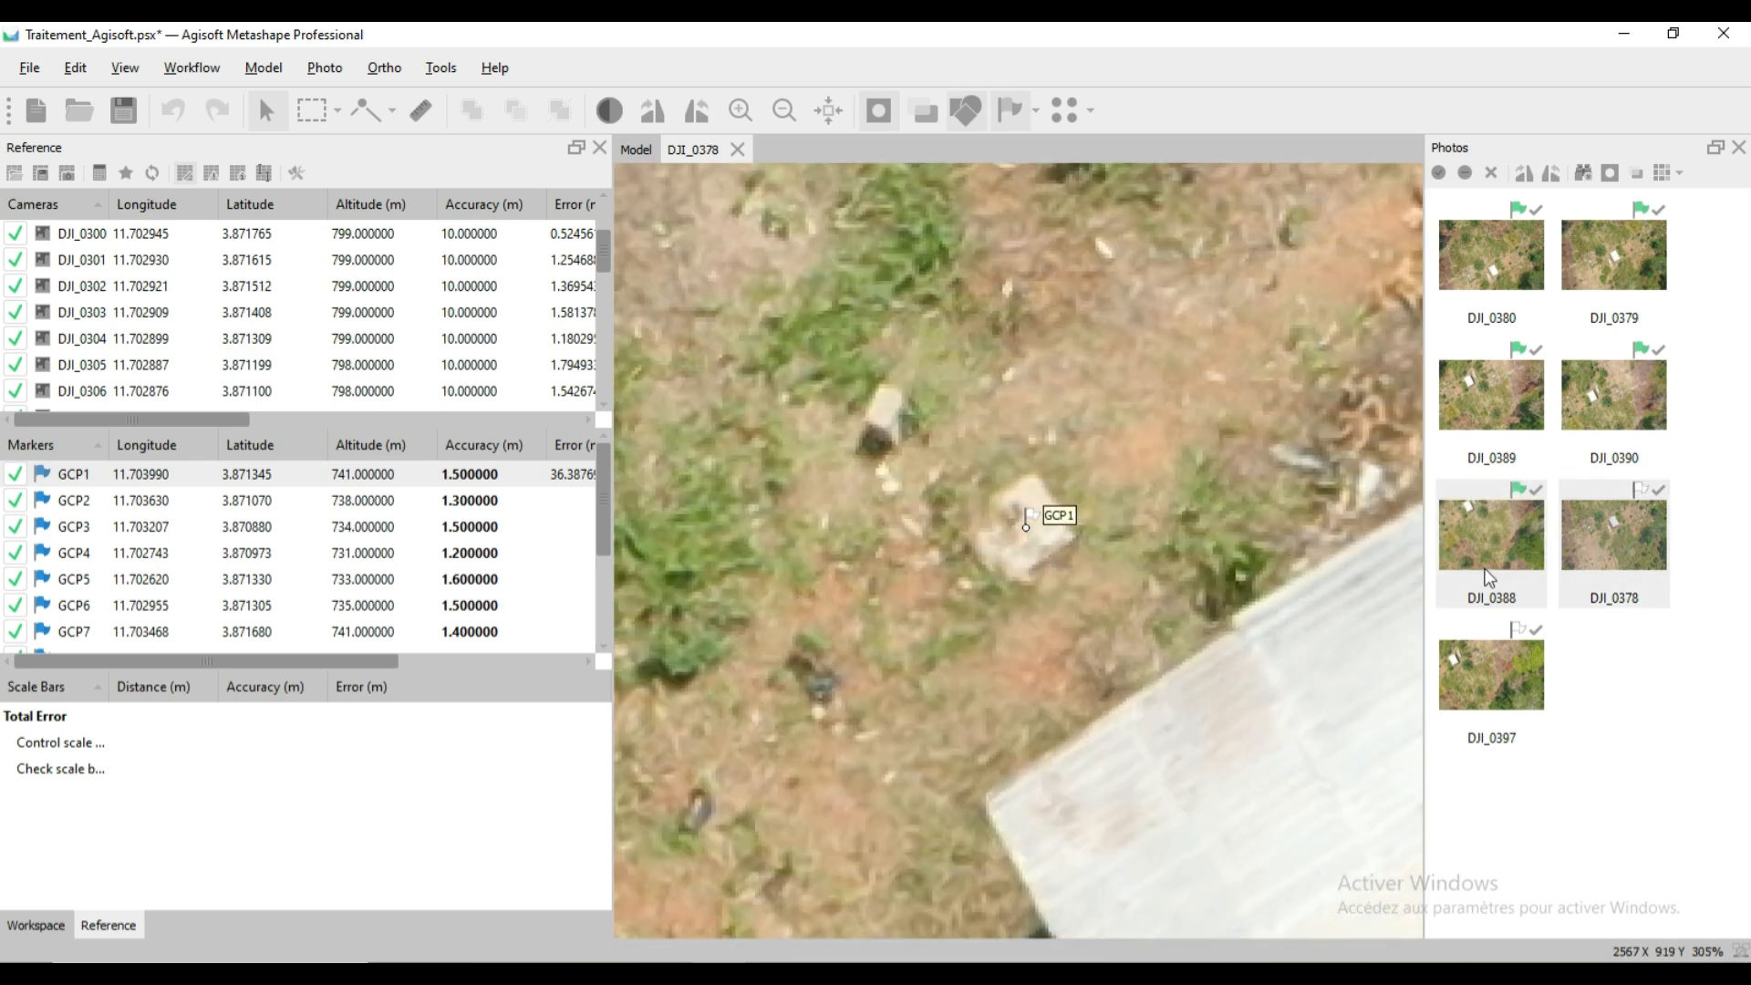
pyautogui.click(1027, 527)
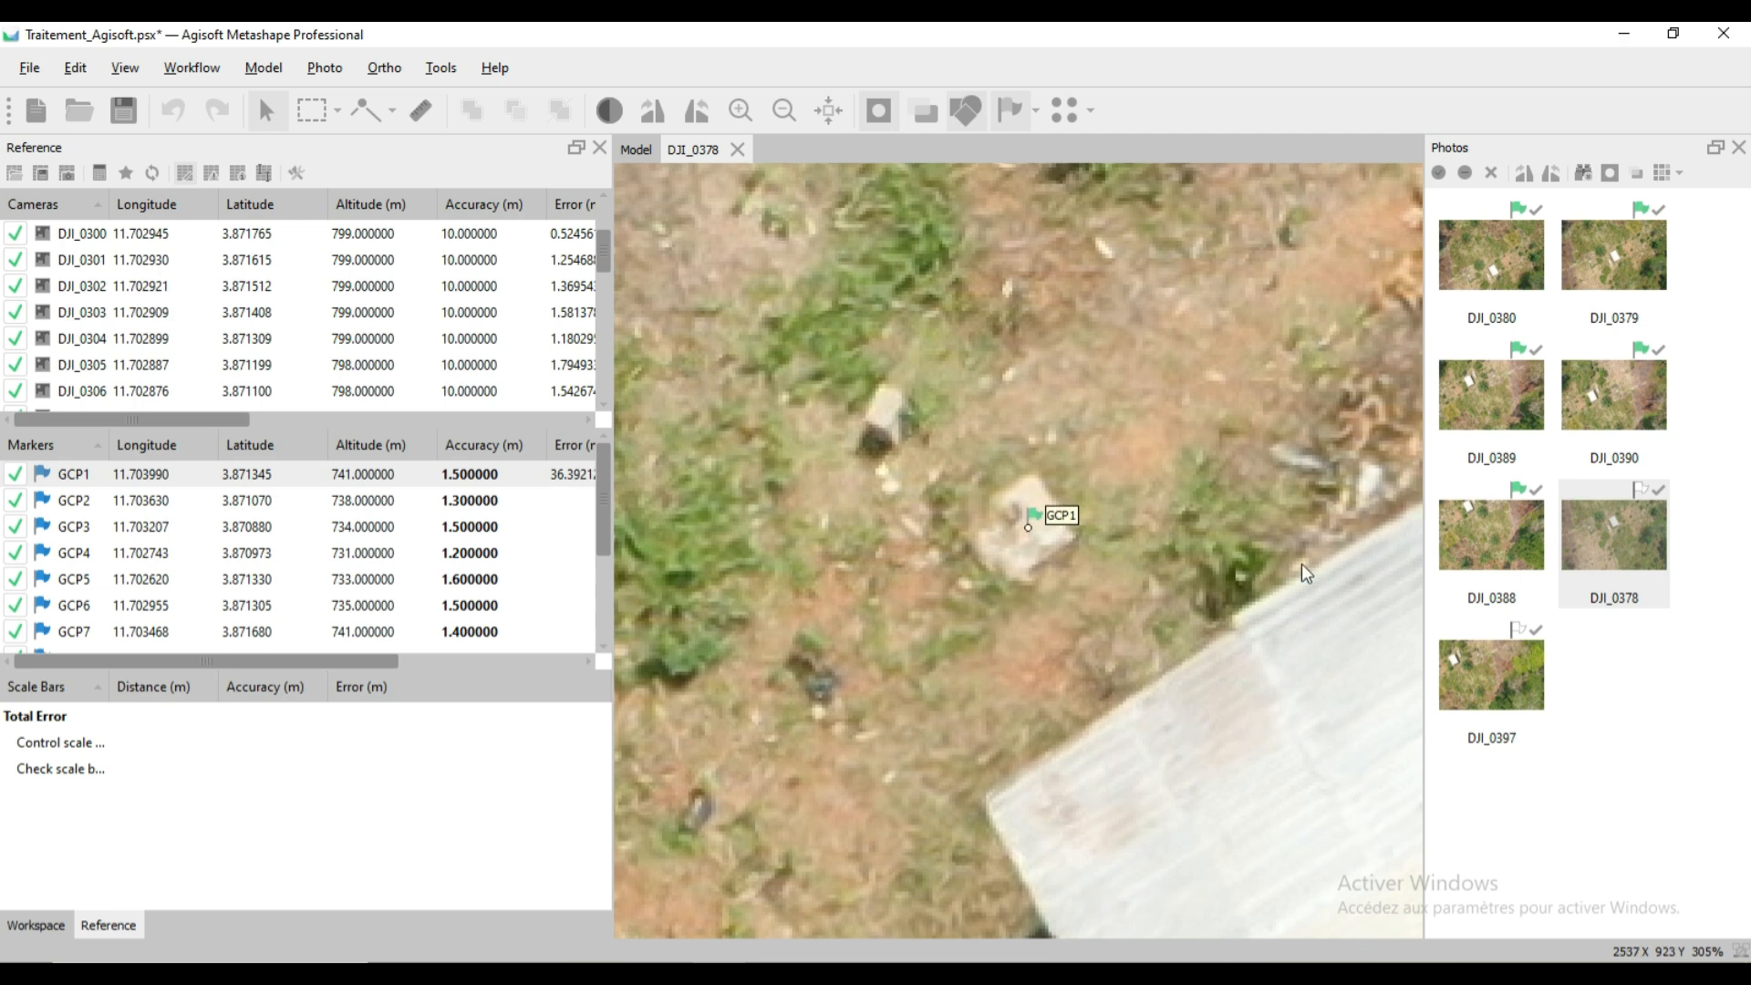
# In DJI_0397, fix marker GCP1 on the person in white covering the target, and adjust the Reference pane's width to show the errors.
pyautogui.doubleClick(1498, 670)
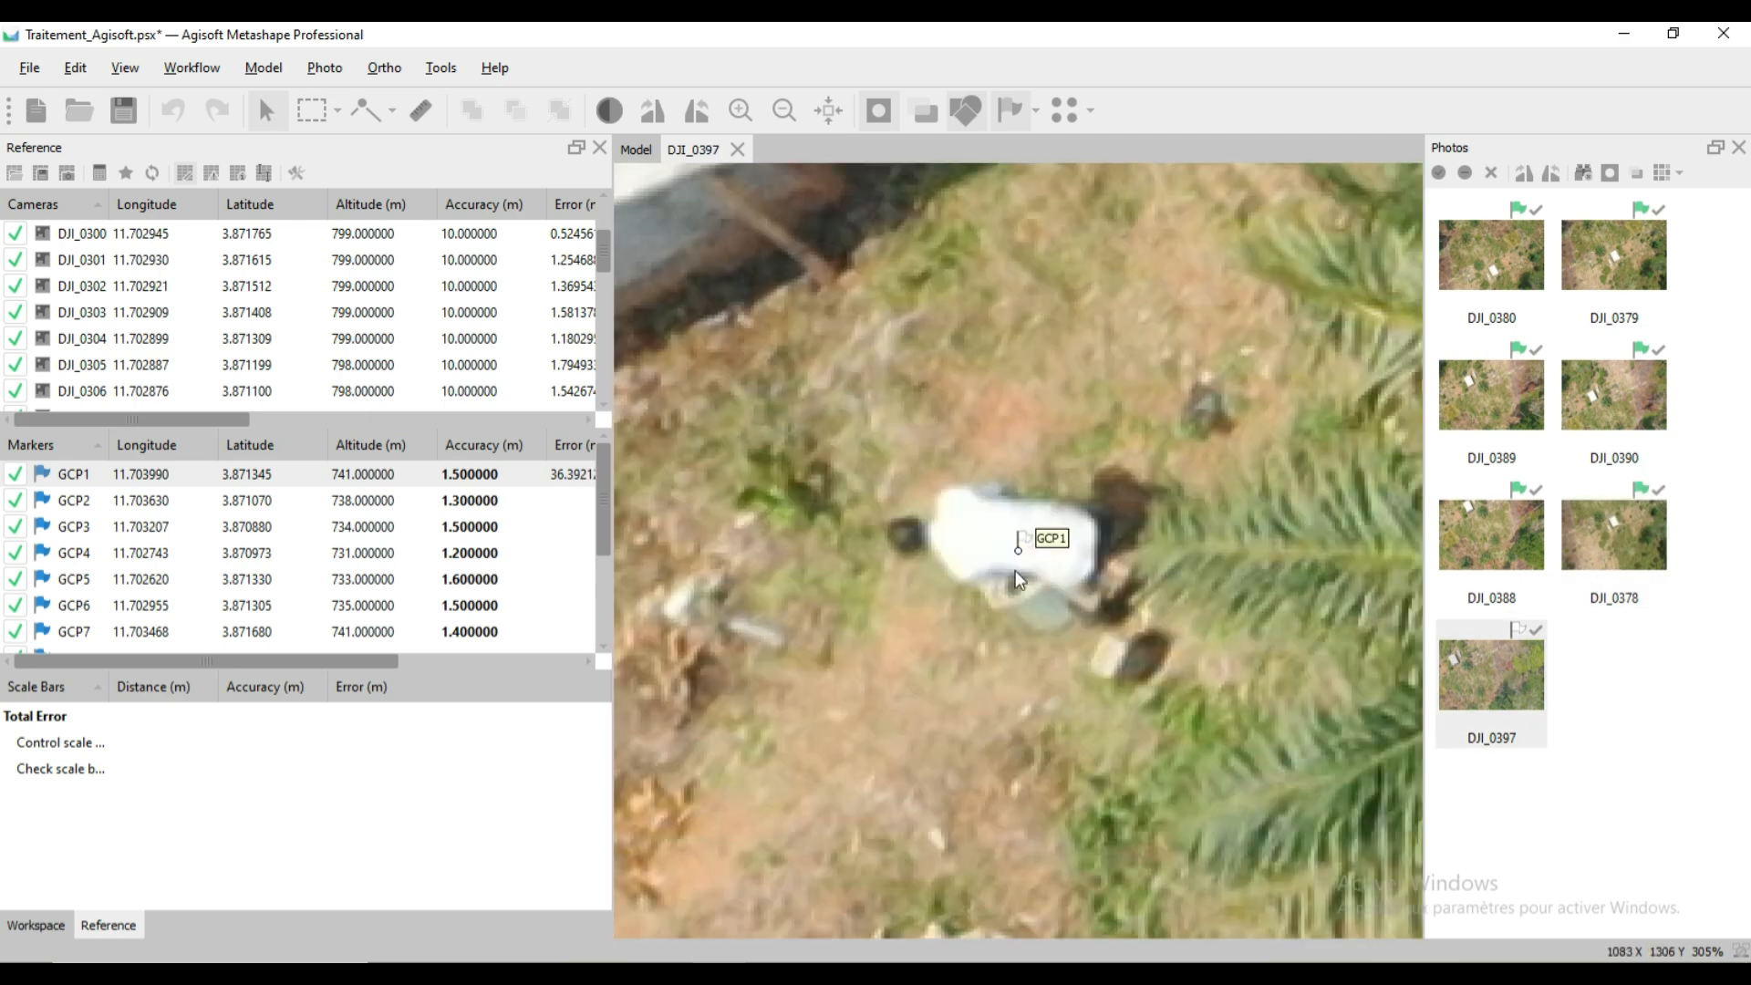
pyautogui.scroll(-5, 1044, 572)
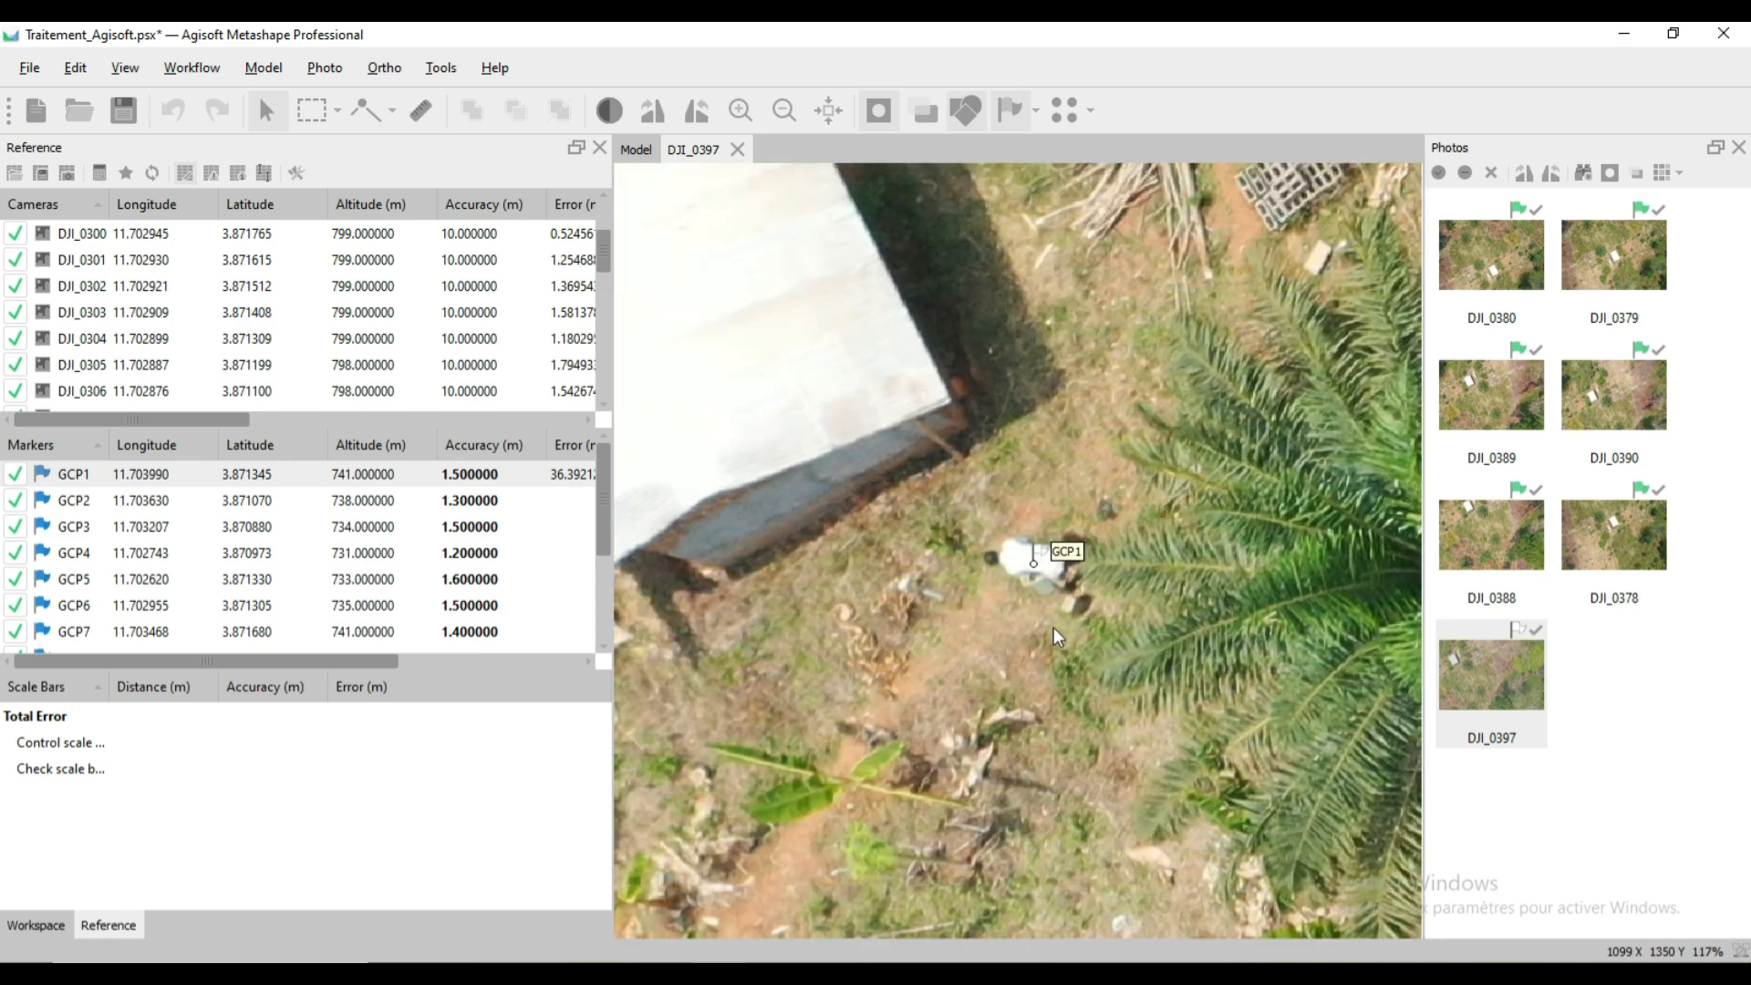
pyautogui.scroll(3, 1042, 573)
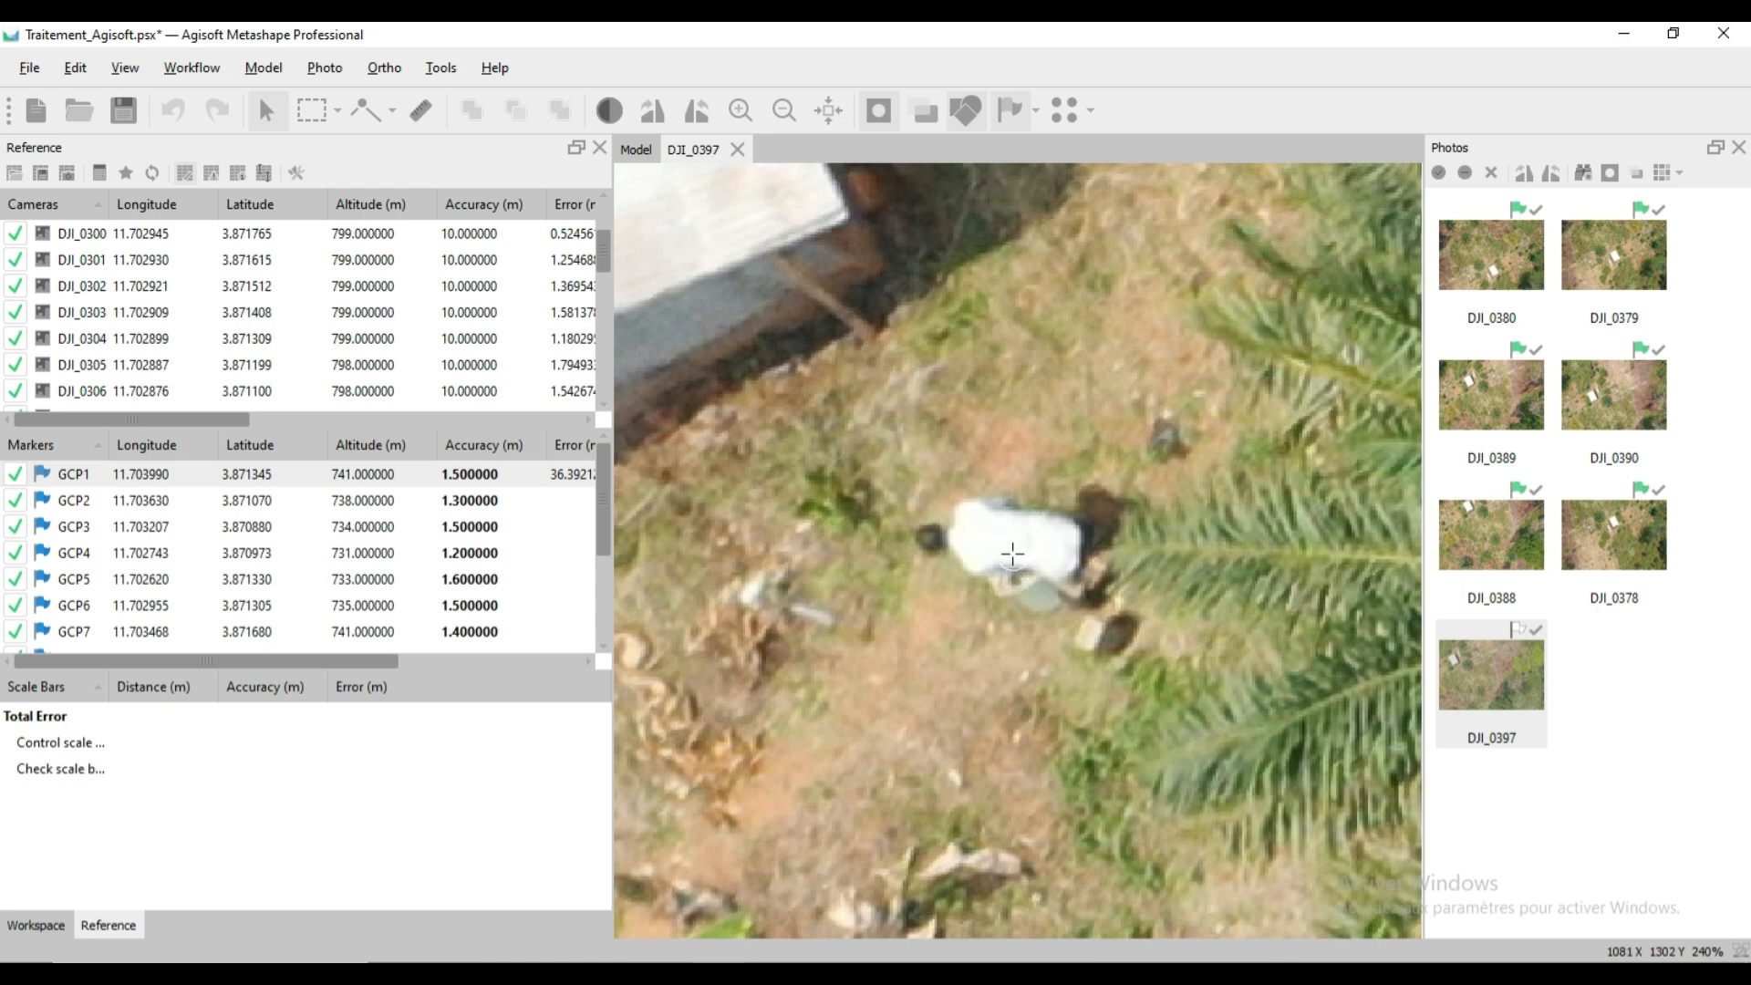
pyautogui.click(1015, 554)
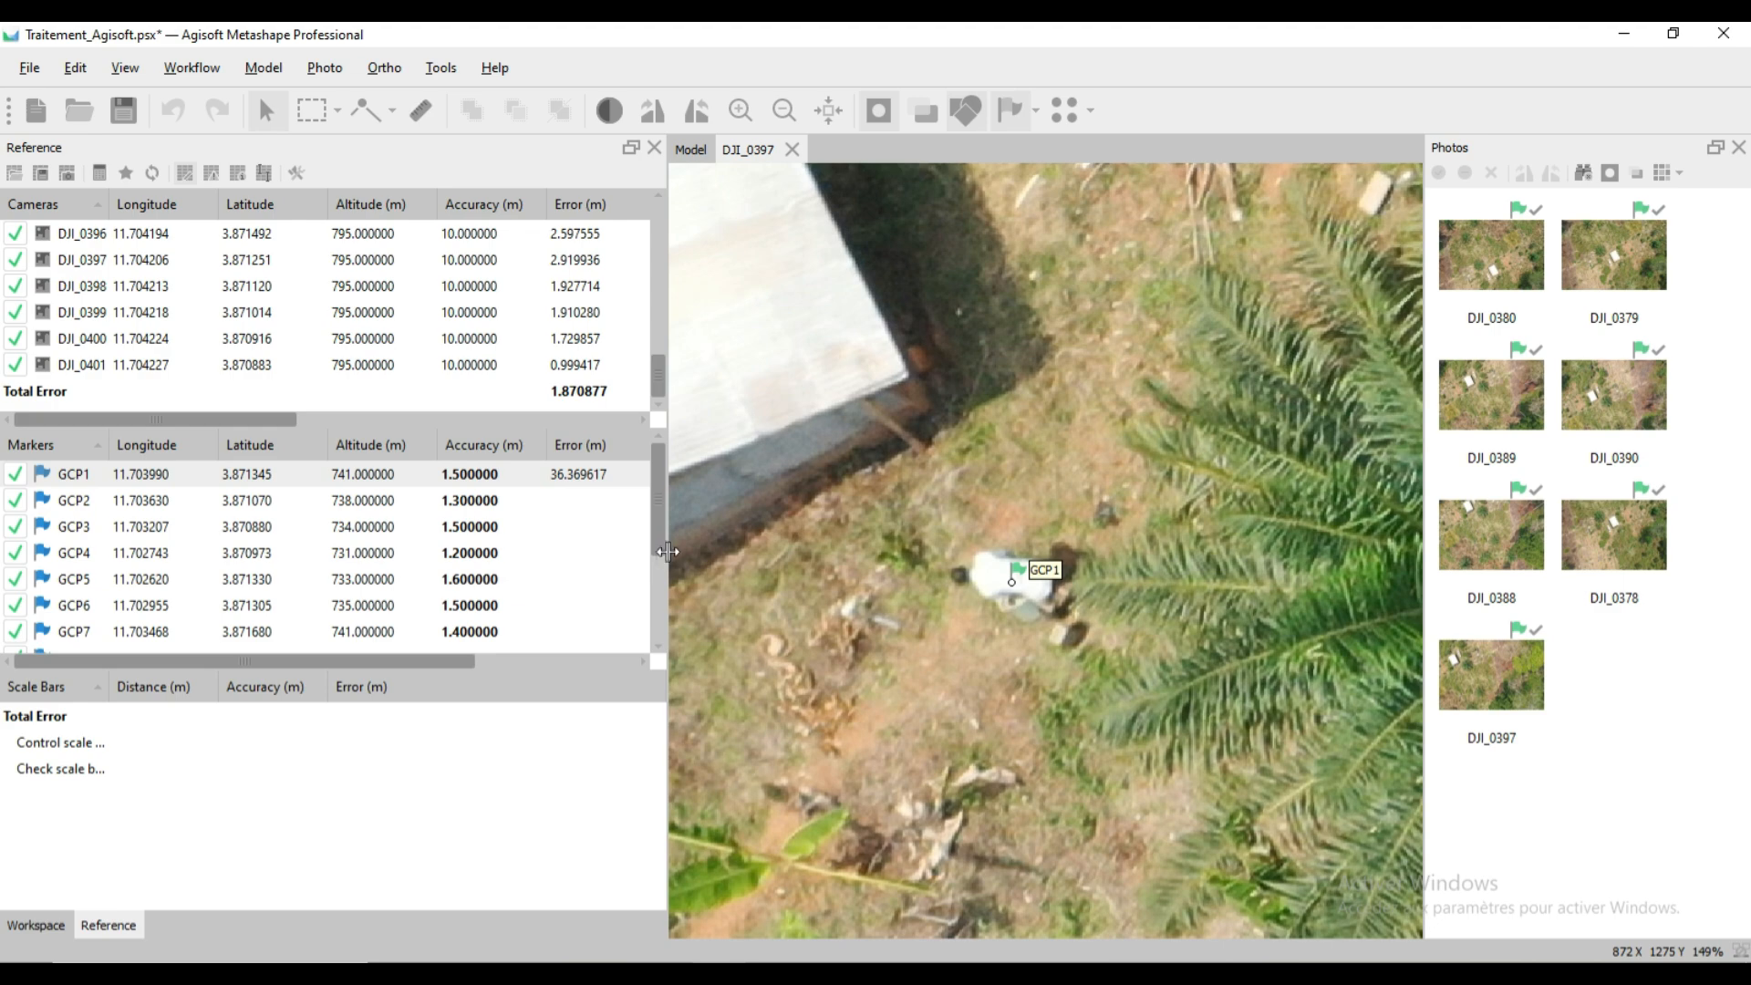
pyautogui.moveTo(667, 552); pyautogui.dragTo(637, 552)
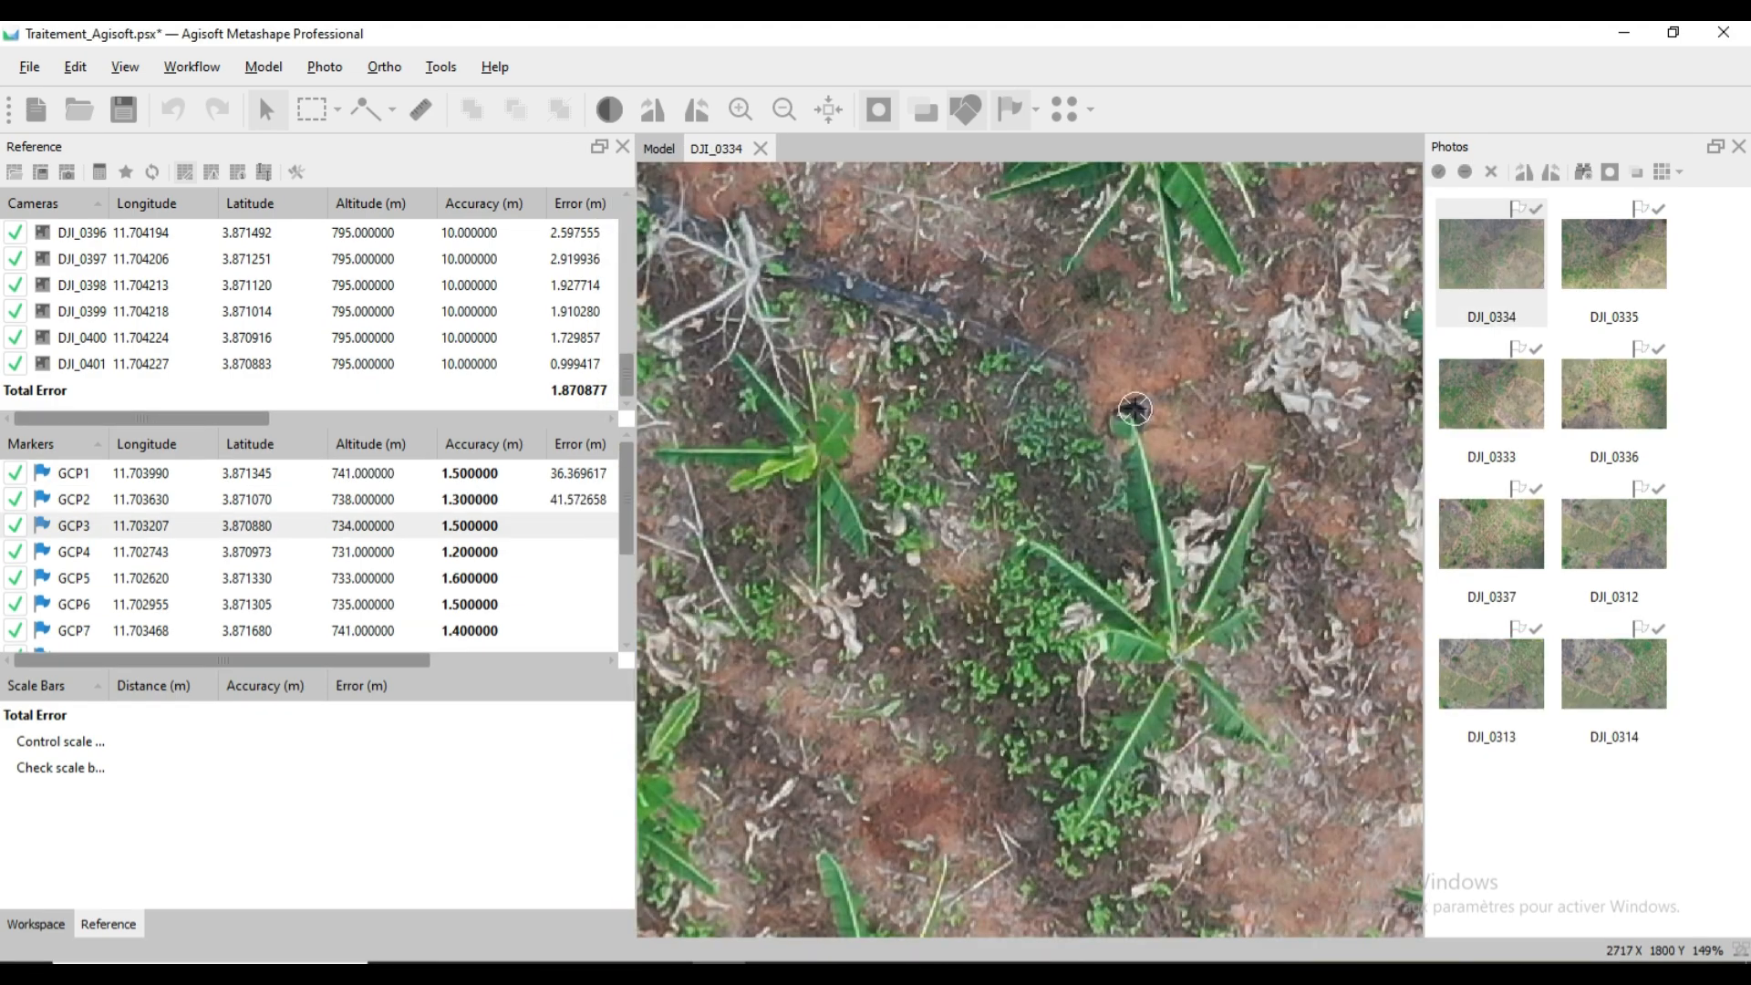
# Place marker GCP3 on the dark round target beside the banana plant in DJI_0334, DJI_0335 and DJI_0333.
pyautogui.click(1135, 408)
pyautogui.press('pagedown')
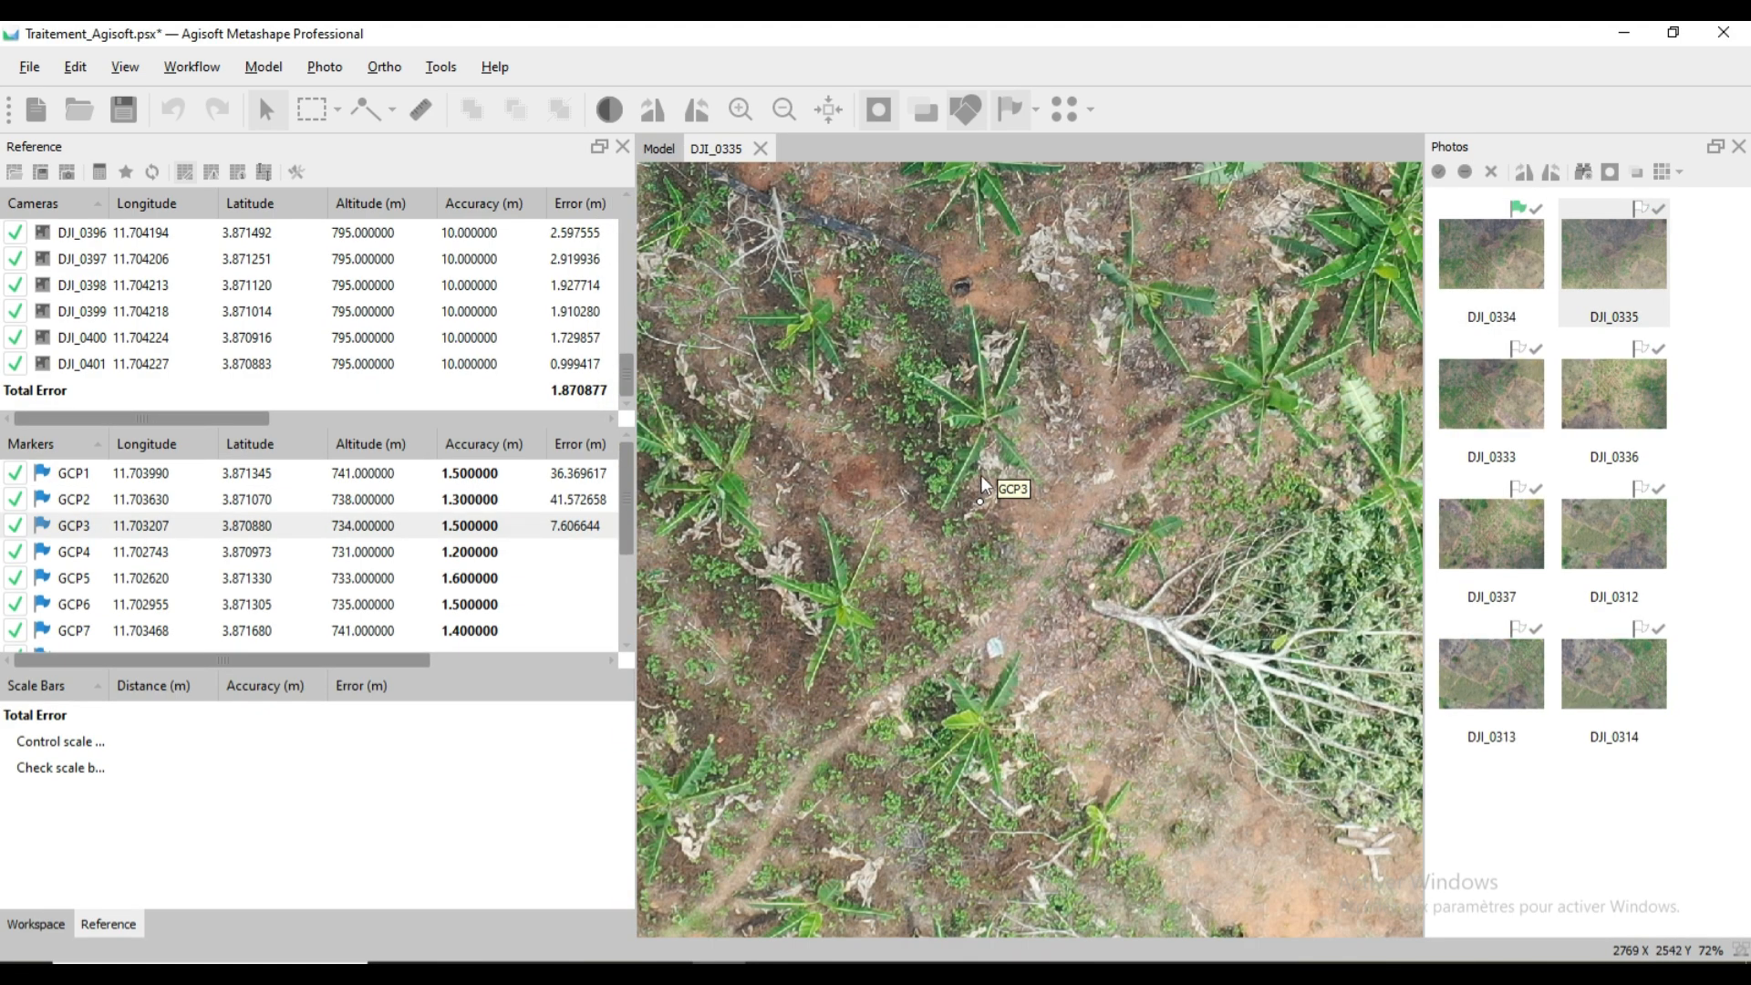
pyautogui.doubleClick(1492, 394)
pyautogui.scroll(4, 1044, 560)
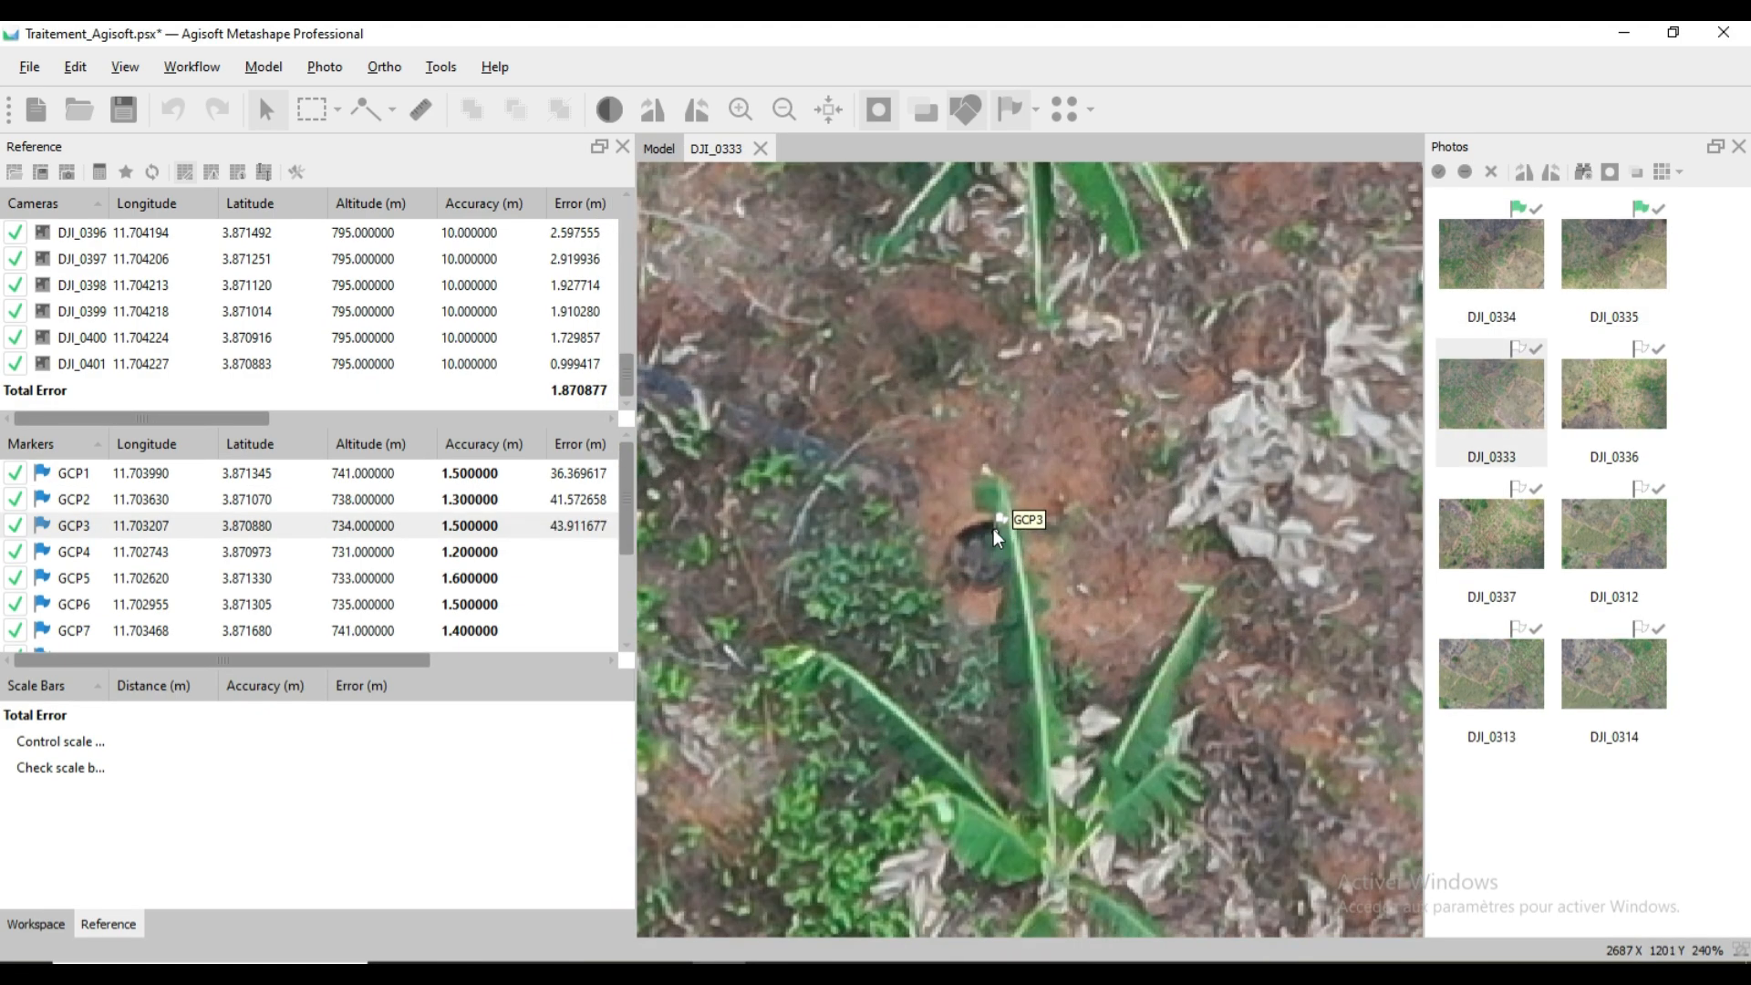
pyautogui.moveTo(993, 531); pyautogui.dragTo(987, 536)
# Place marker GCP3 on the dark round target in photos DJI_0336 and DJI_0337.
pyautogui.doubleClick(1614, 394)
pyautogui.scroll(4, 1029, 549)
pyautogui.click(1029, 549)
pyautogui.press('pagedown')
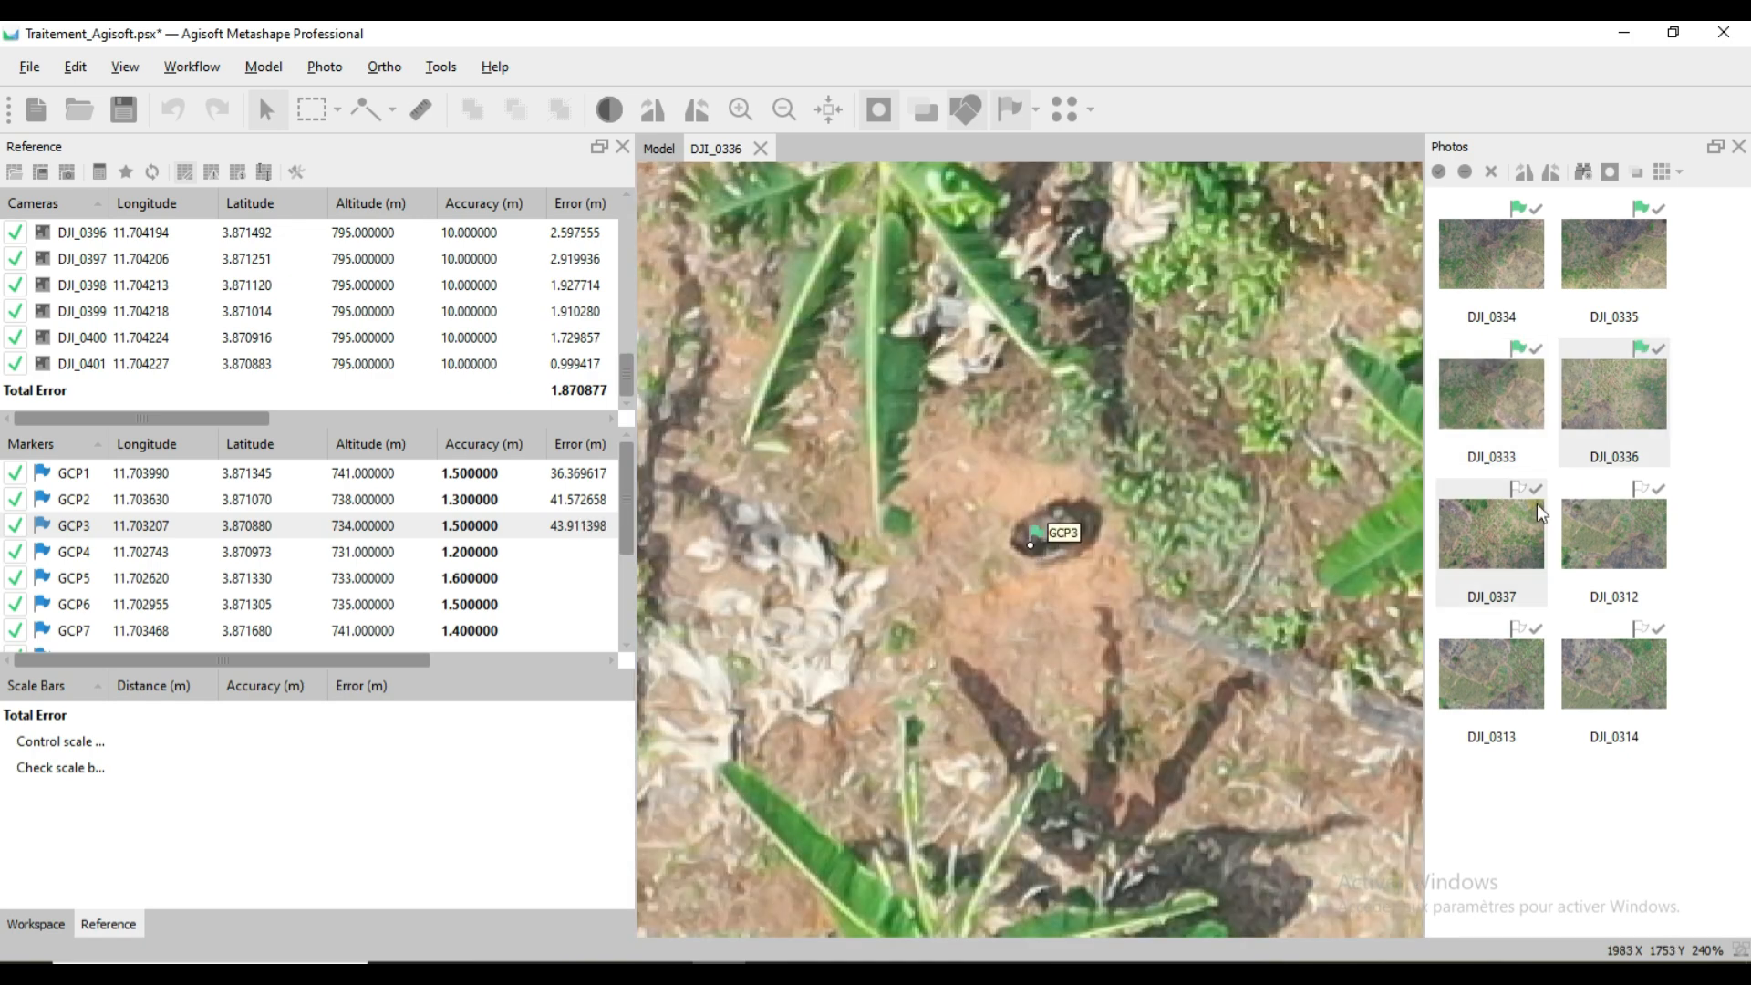
pyautogui.click(1032, 551)
pyautogui.press('pagedown')
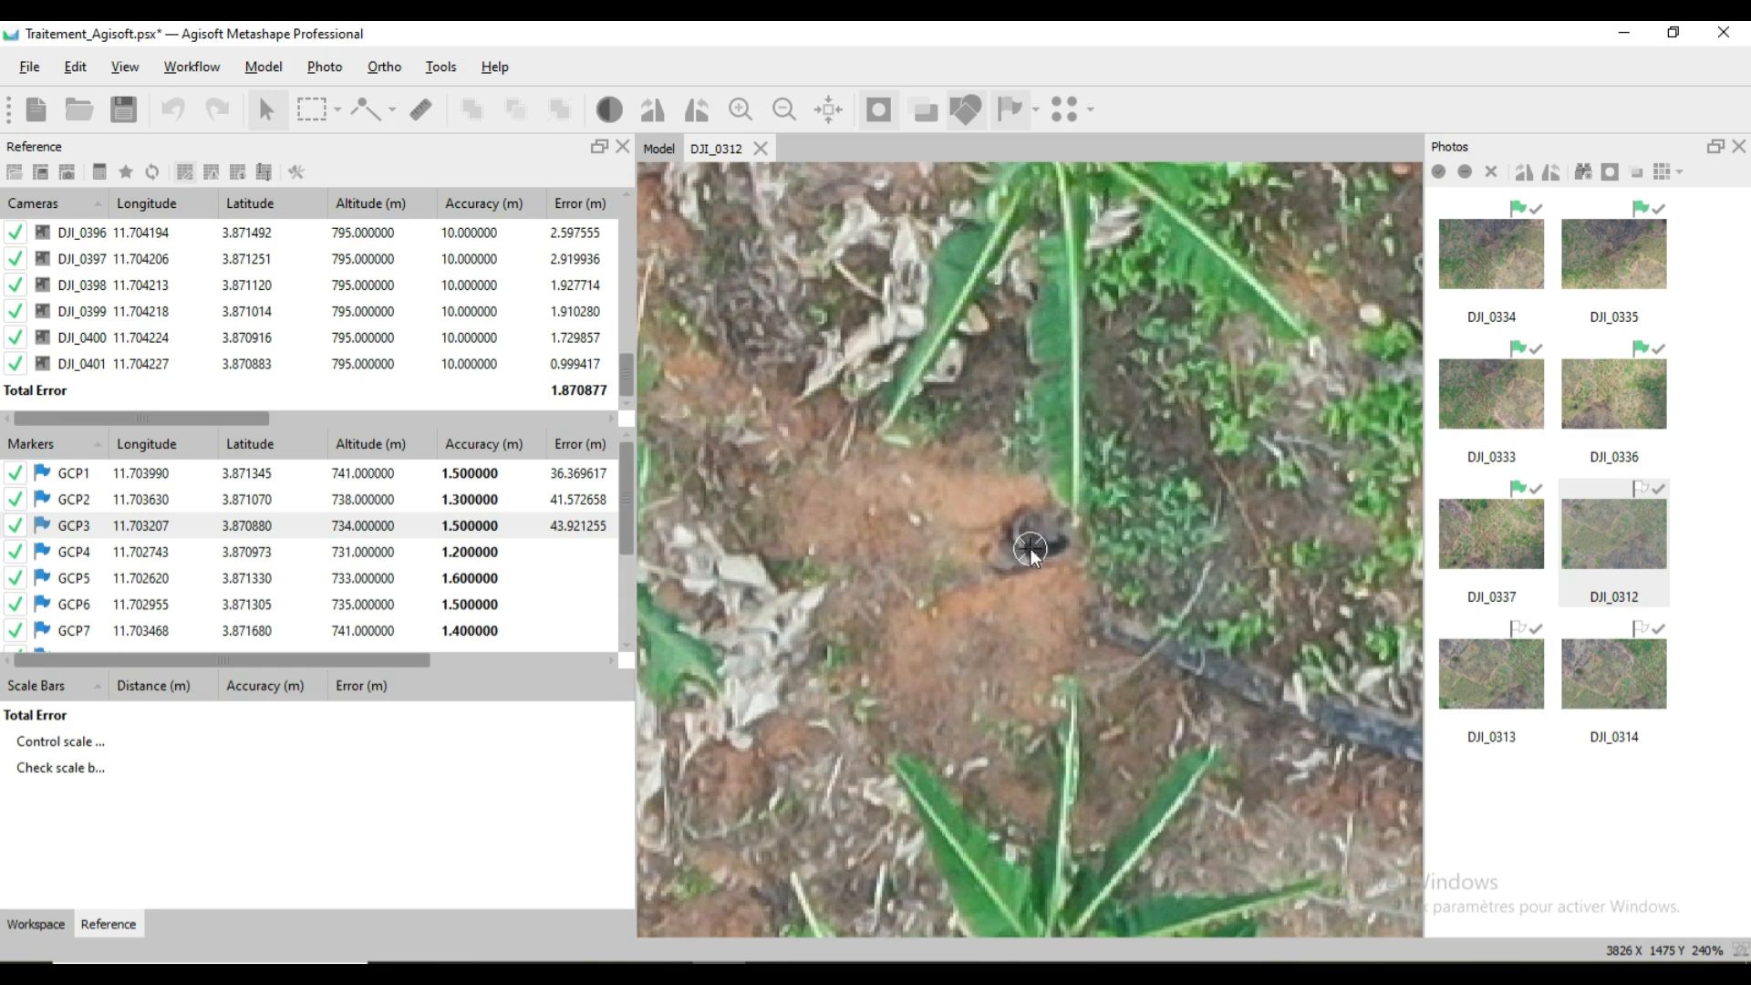
# Place marker GCP3 on the dark round target in photos DJI_0312, DJI_0313 and DJI_0314.
pyautogui.click(1029, 551)
pyautogui.press('pagedown')
pyautogui.click(1029, 553)
pyautogui.press('pagedown')
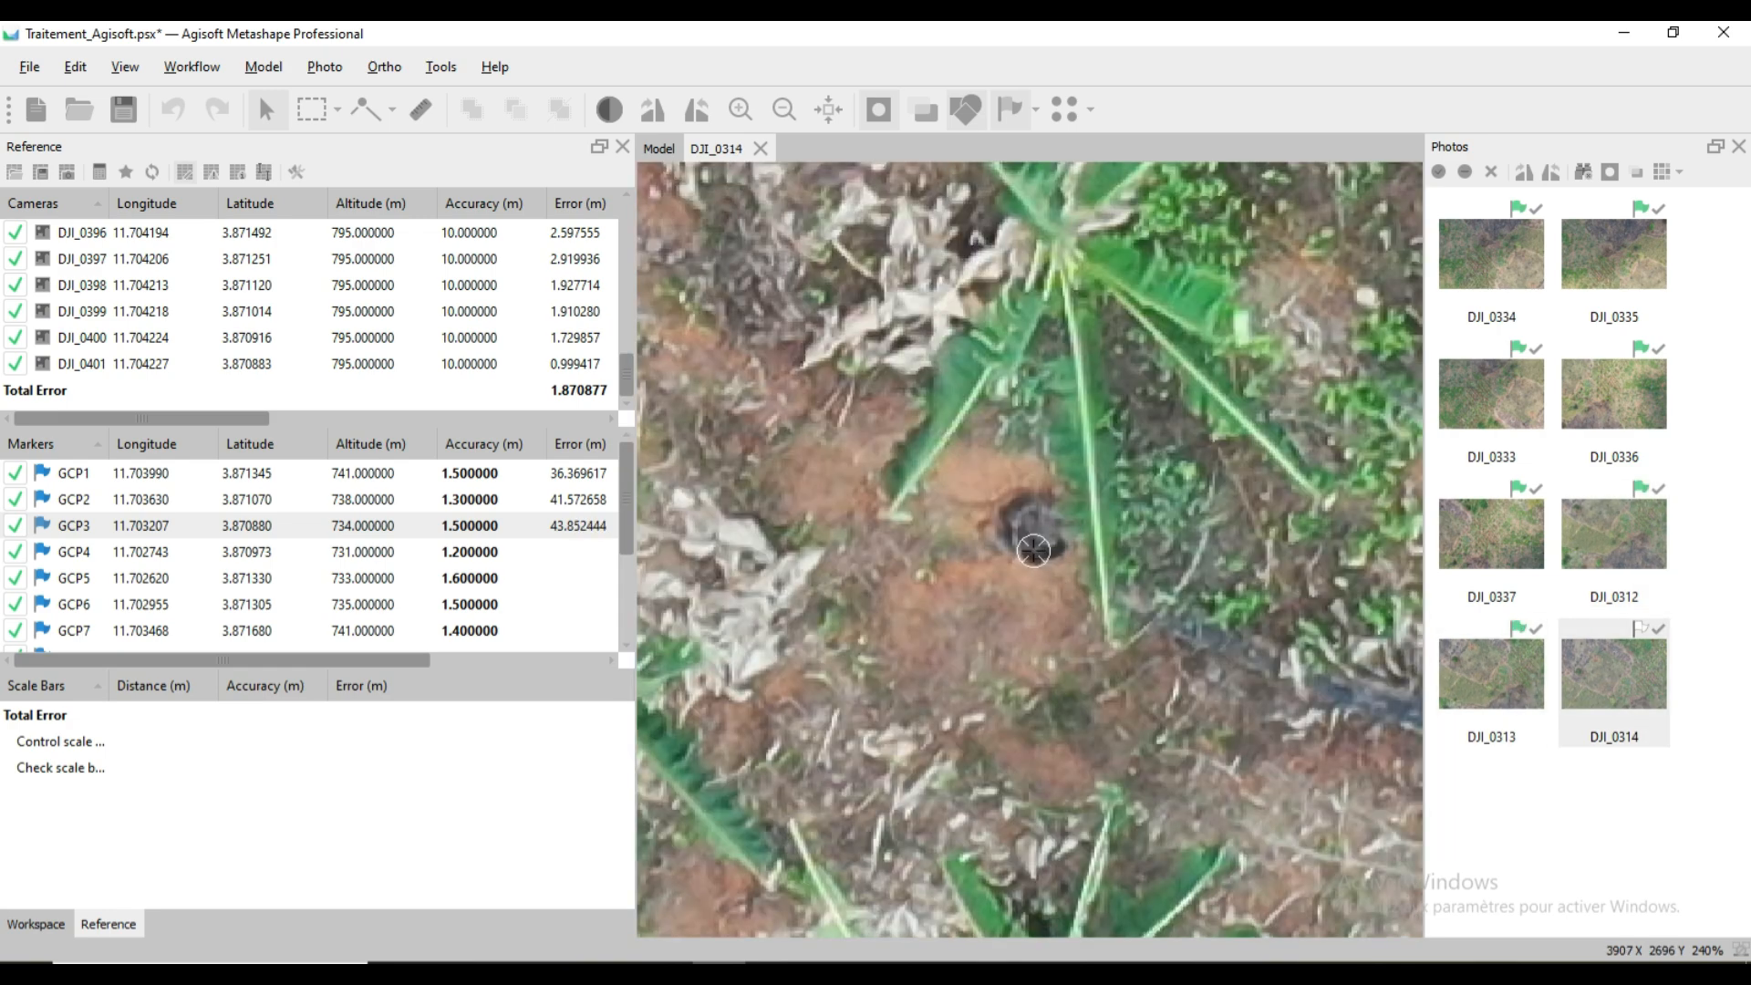
pyautogui.click(1035, 550)
# Filter the photos by marker GCP4 and move the marker onto the dark ground target in DJI_0307 and DJI_0308.
pyautogui.rightClick(77, 553)
pyautogui.click(187, 742)
pyautogui.doubleClick(1509, 274)
pyautogui.scroll(-5, 1098, 504)
pyautogui.moveTo(1098, 504)
pyautogui.mouseDown()
pyautogui.moveTo(1231, 277)
pyautogui.moveTo(1016, 658)
pyautogui.mouseUp()
pyautogui.doubleClick(1613, 278)
pyautogui.moveTo(1031, 551); pyautogui.dragTo(1022, 477)
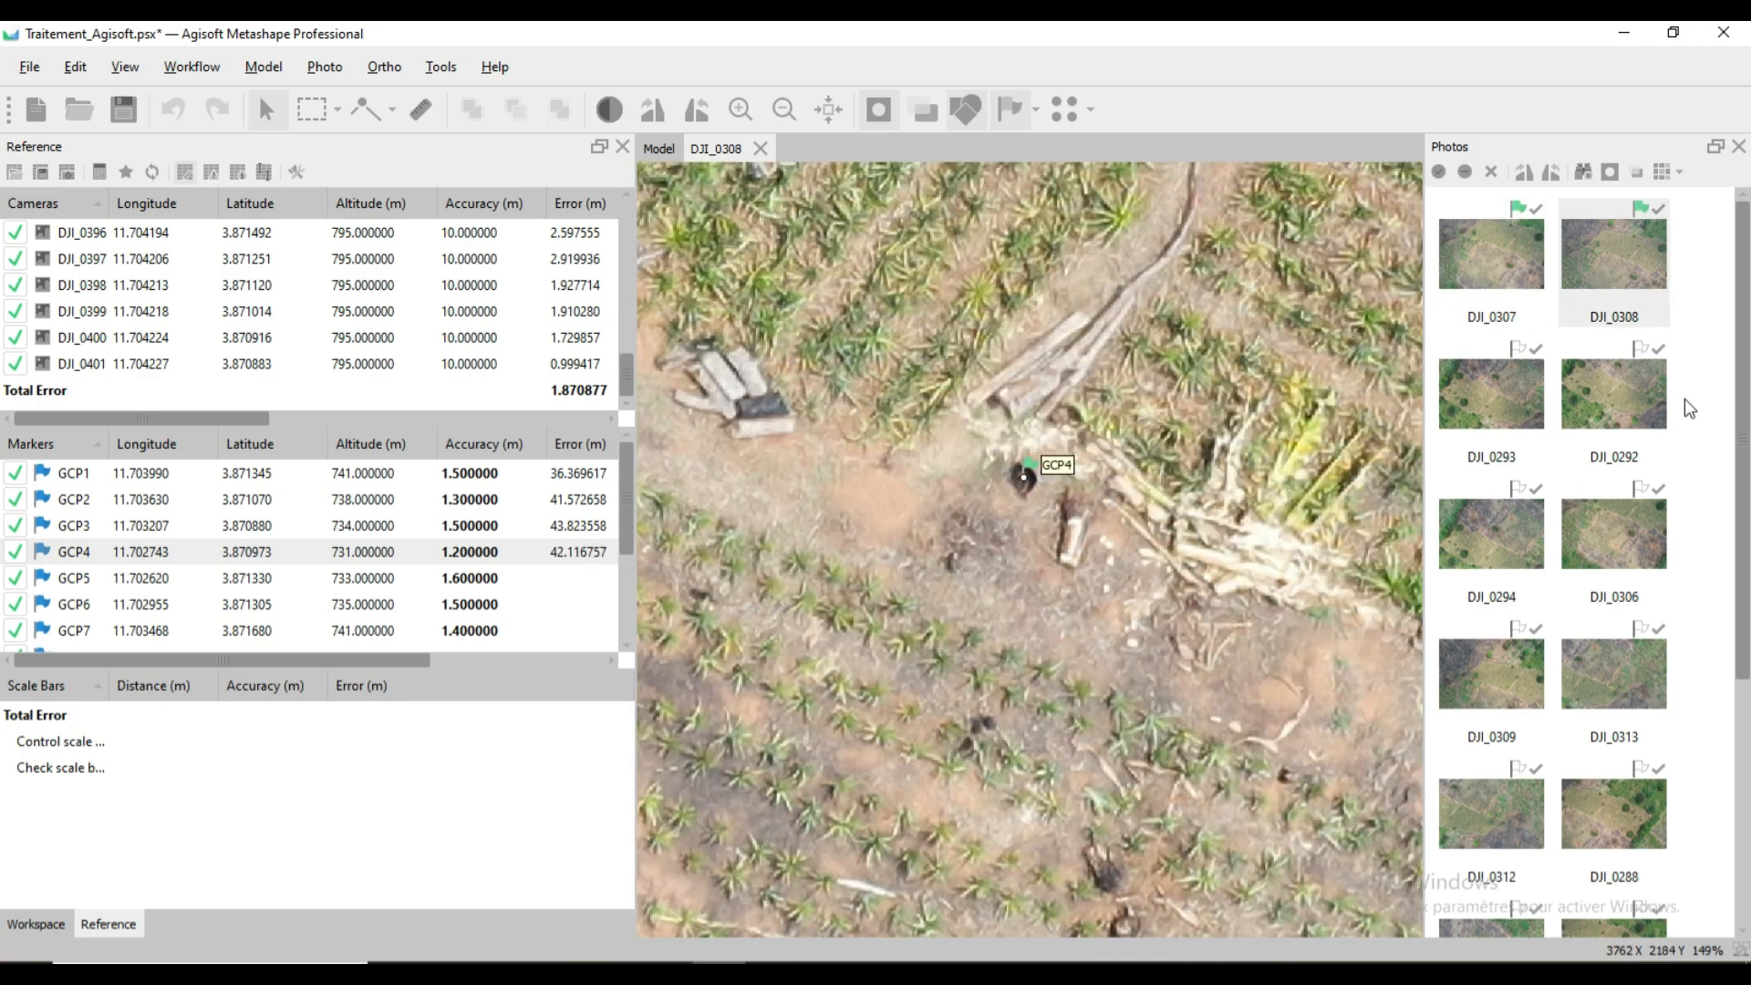
# Place marker GCP4 on its dark ground target in photos DJI_0293, DJI_0292, DJI_0294 and DJI_0306.
pyautogui.doubleClick(1505, 401)
pyautogui.scroll(5, 1033, 547)
pyautogui.moveTo(1031, 551); pyautogui.dragTo(1029, 538)
pyautogui.press('pagedown')
pyautogui.doubleClick(1471, 511)
pyautogui.doubleClick(1594, 544)
# Place marker GCP4 on its ground target in DJI_0309 and the remaining photos filtered for this marker.
pyautogui.doubleClick(1530, 669)
pyautogui.press('pagedown')
pyautogui.press('pagedown')
pyautogui.press('pagedown')
pyautogui.press('pagedown')
pyautogui.press('pagedown')
pyautogui.press('pagedown')
pyautogui.press('pagedown')
pyautogui.rightClick(75, 604)
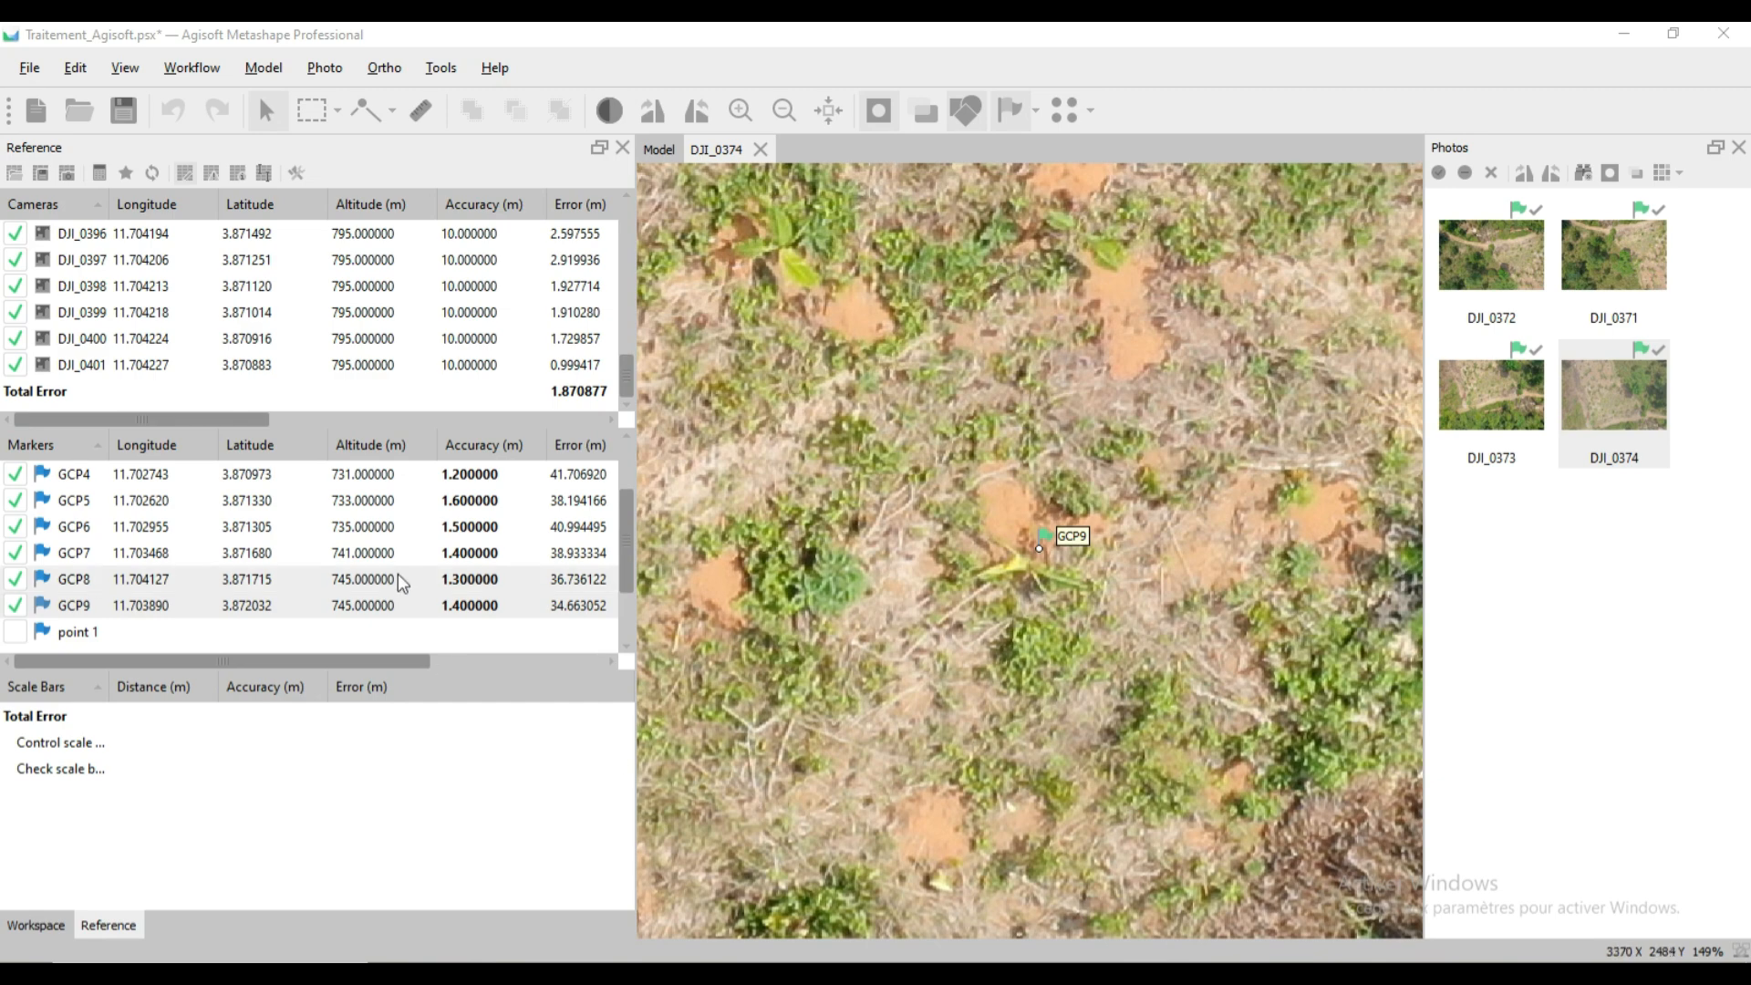
# Review the error values of markers GCP1 to GCP9 in the Reference pane.
pyautogui.scroll(1, 420, 588)
pyautogui.scroll(-10, 1231, 551)
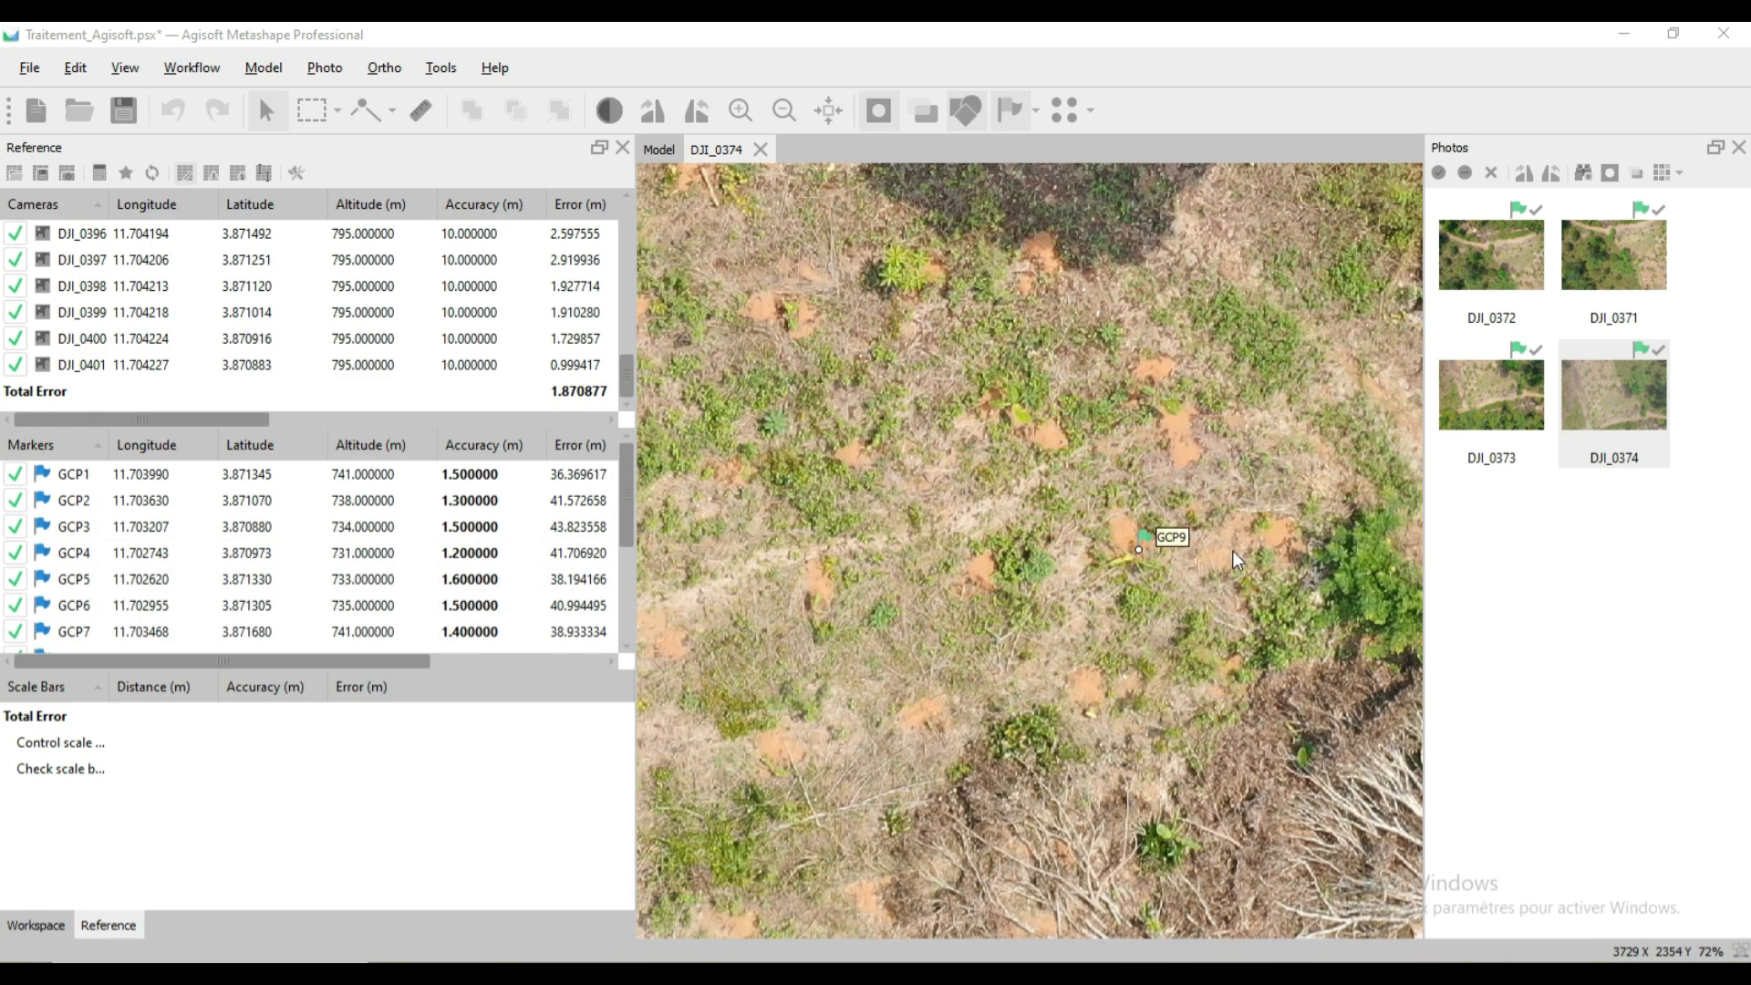
pyautogui.scroll(1, 1233, 557)
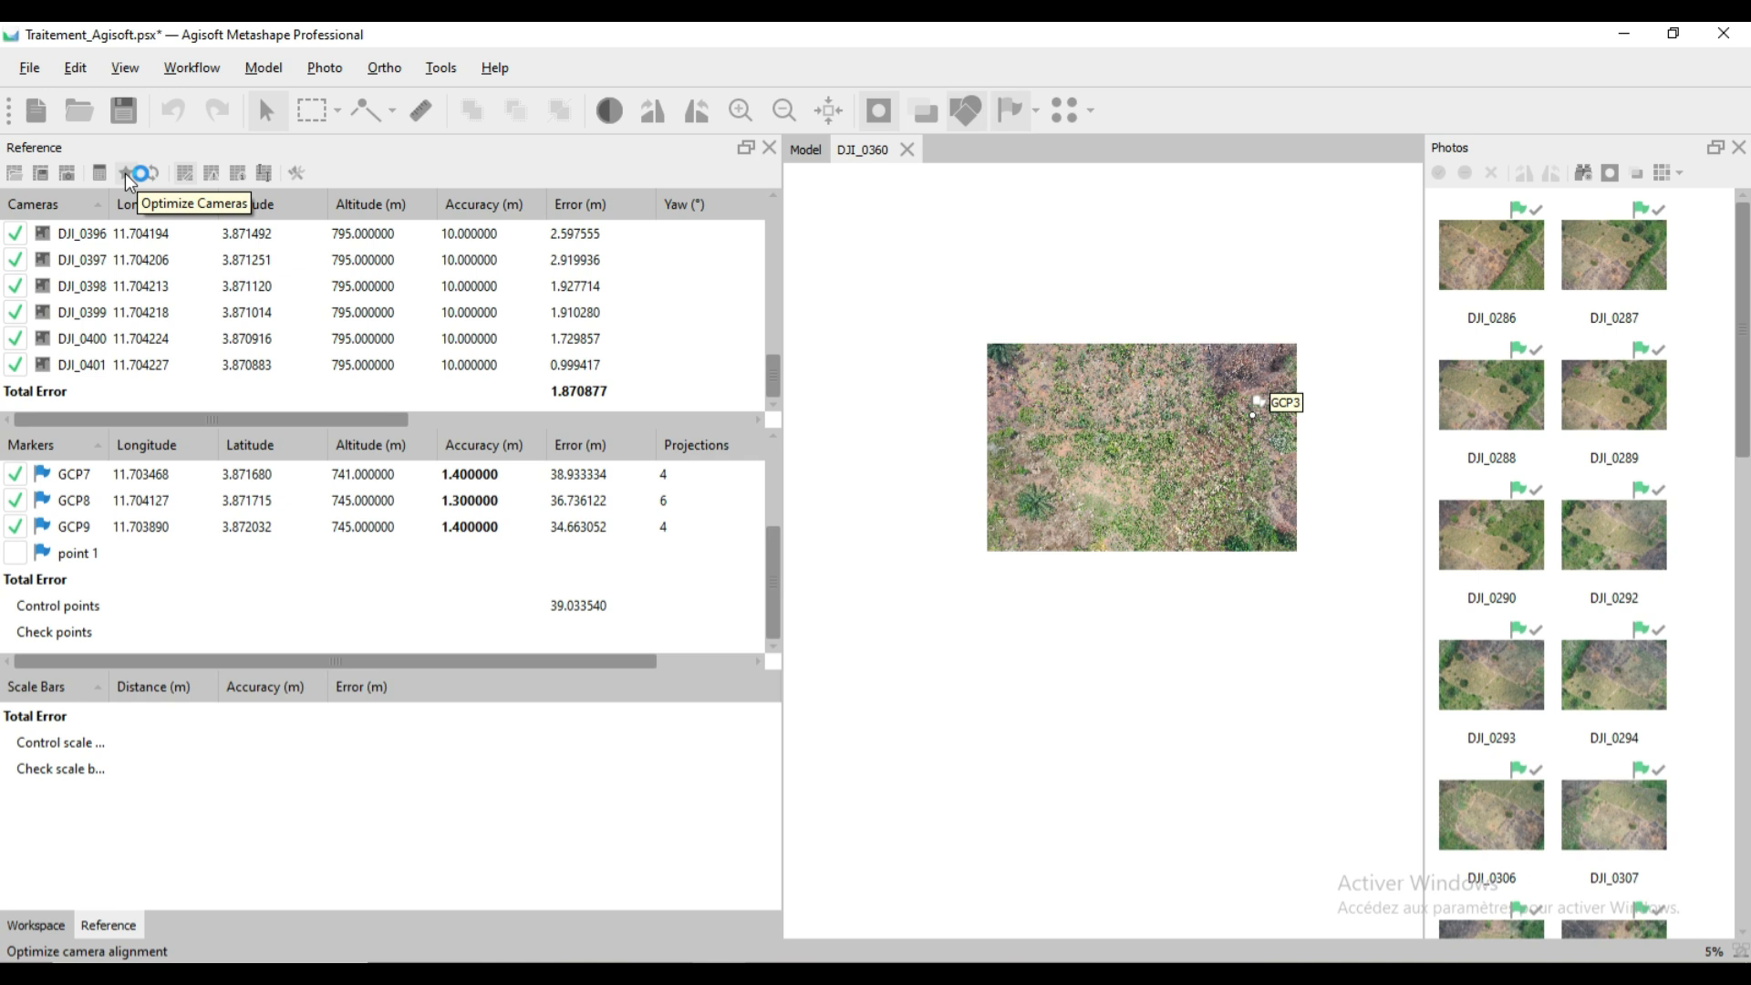
# Optimize the camera alignment with Fit b1 and Fit b2 off and Fit p3 and Fit p4 on.
pyautogui.click(127, 175)
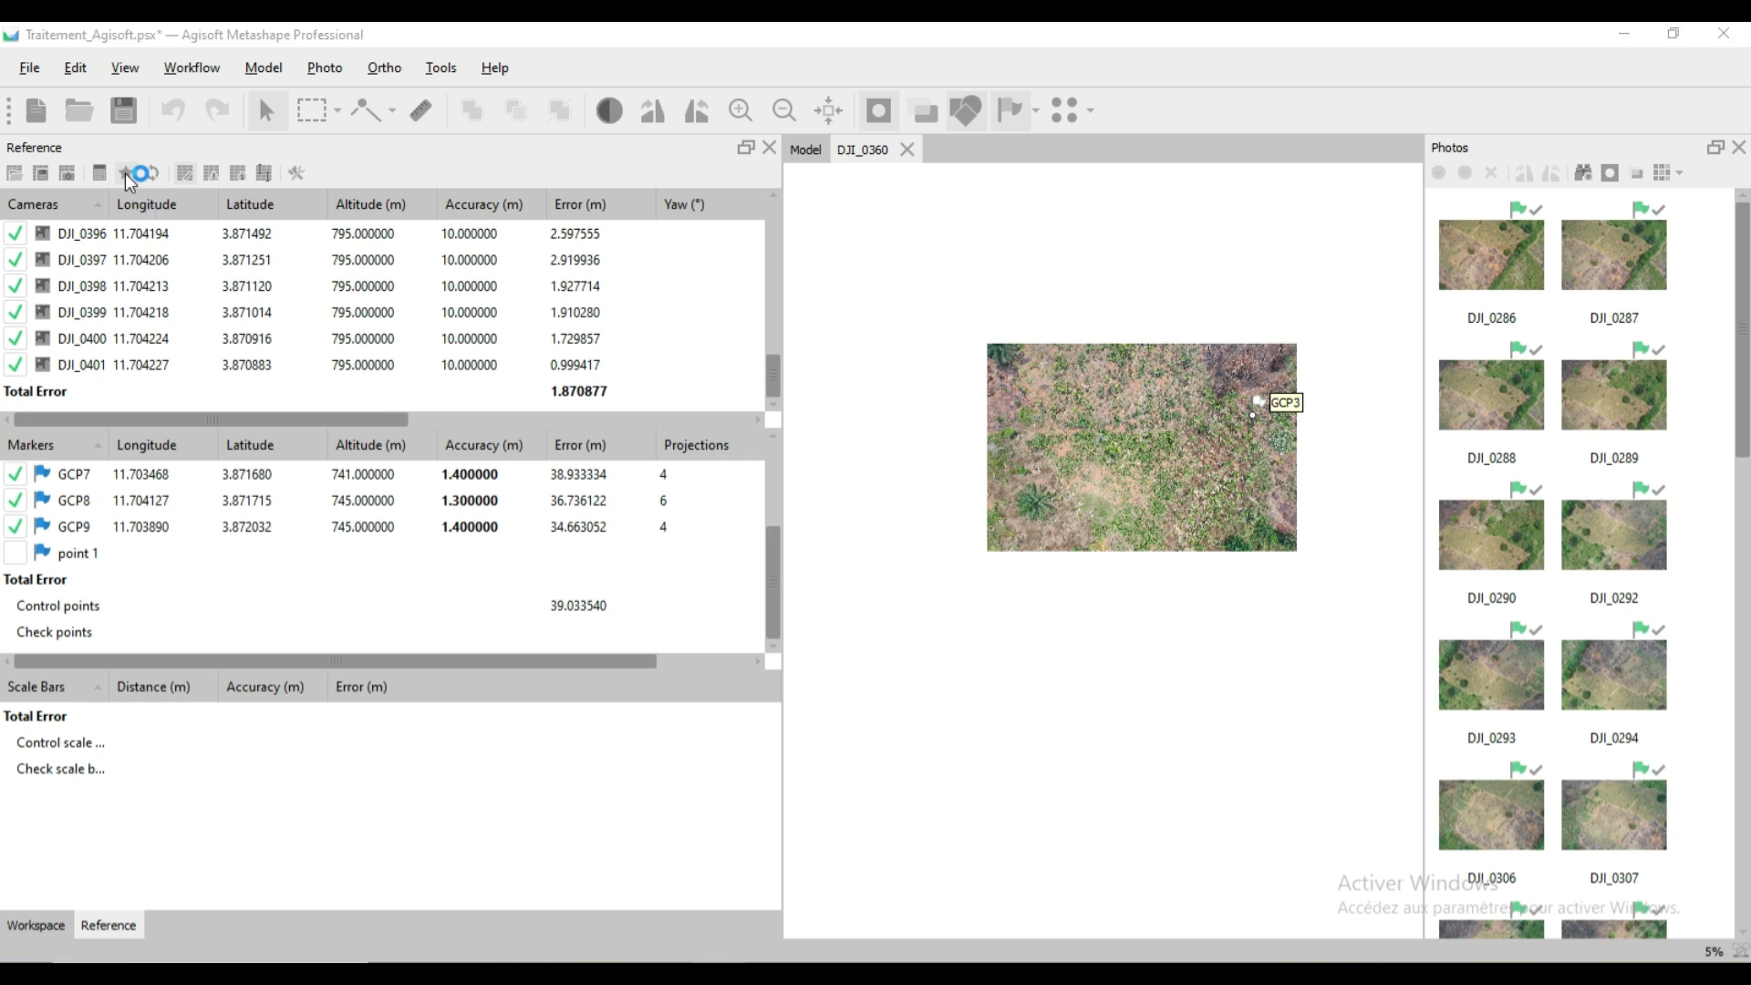
pyautogui.click(892, 310)
pyautogui.click(894, 277)
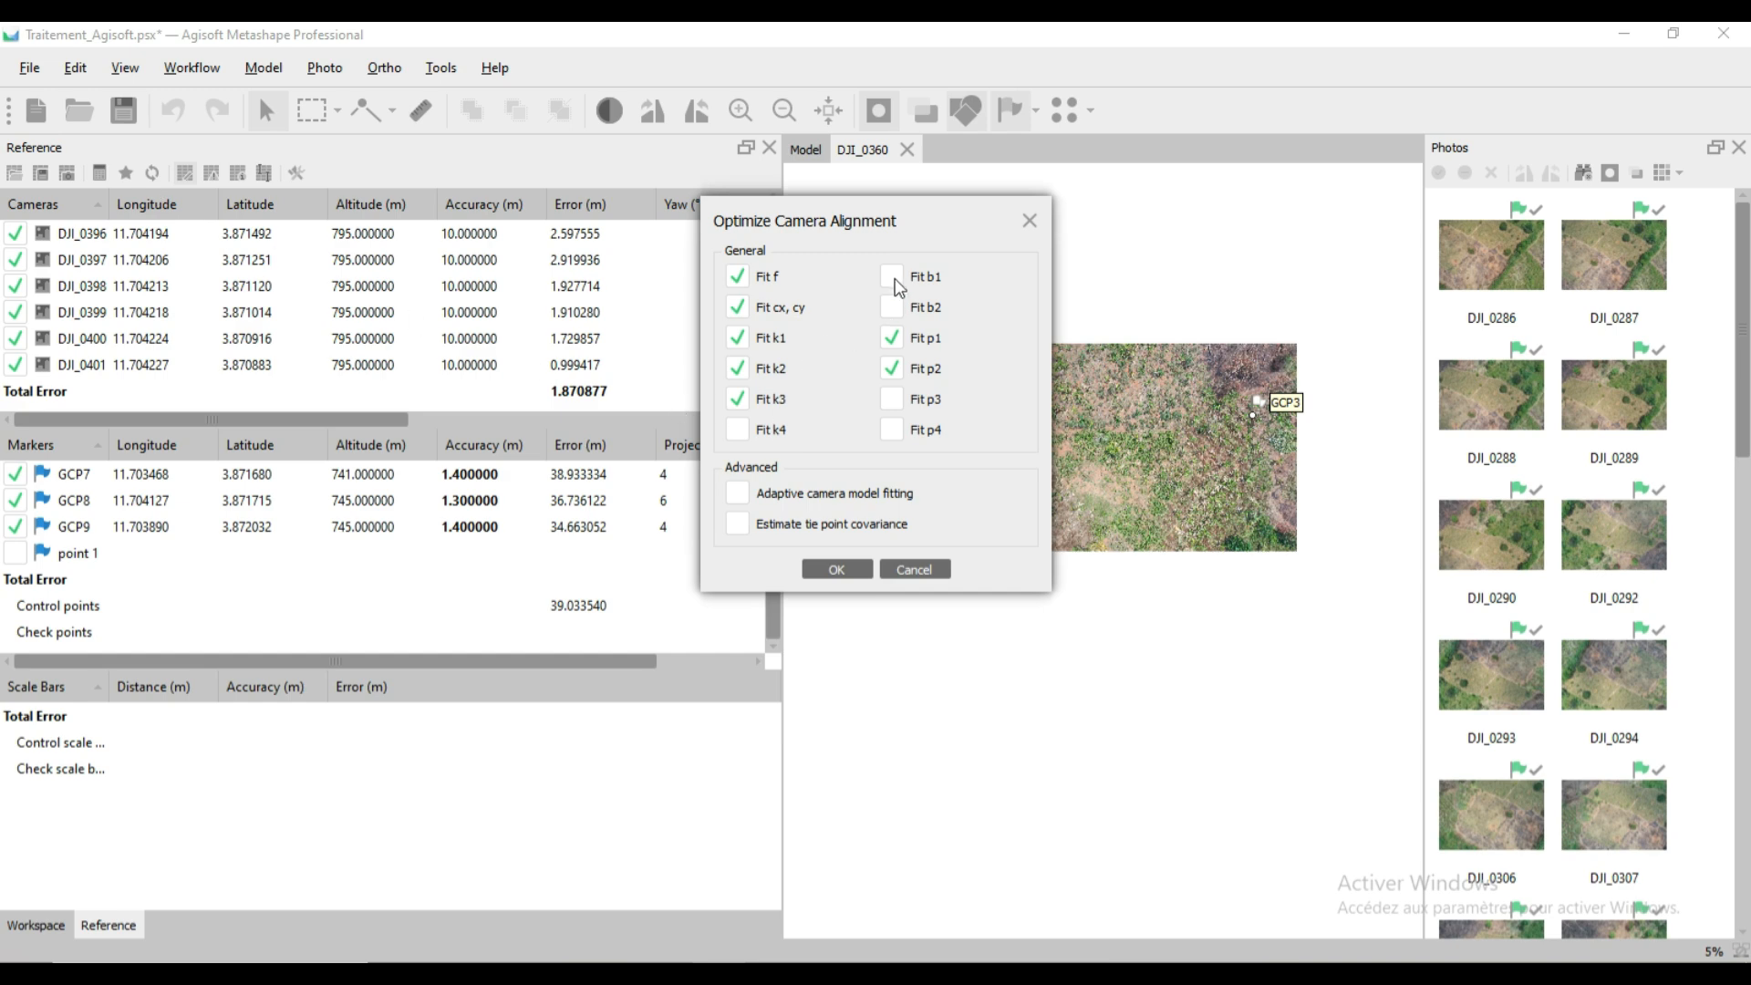
pyautogui.click(892, 401)
pyautogui.click(892, 431)
pyautogui.click(837, 571)
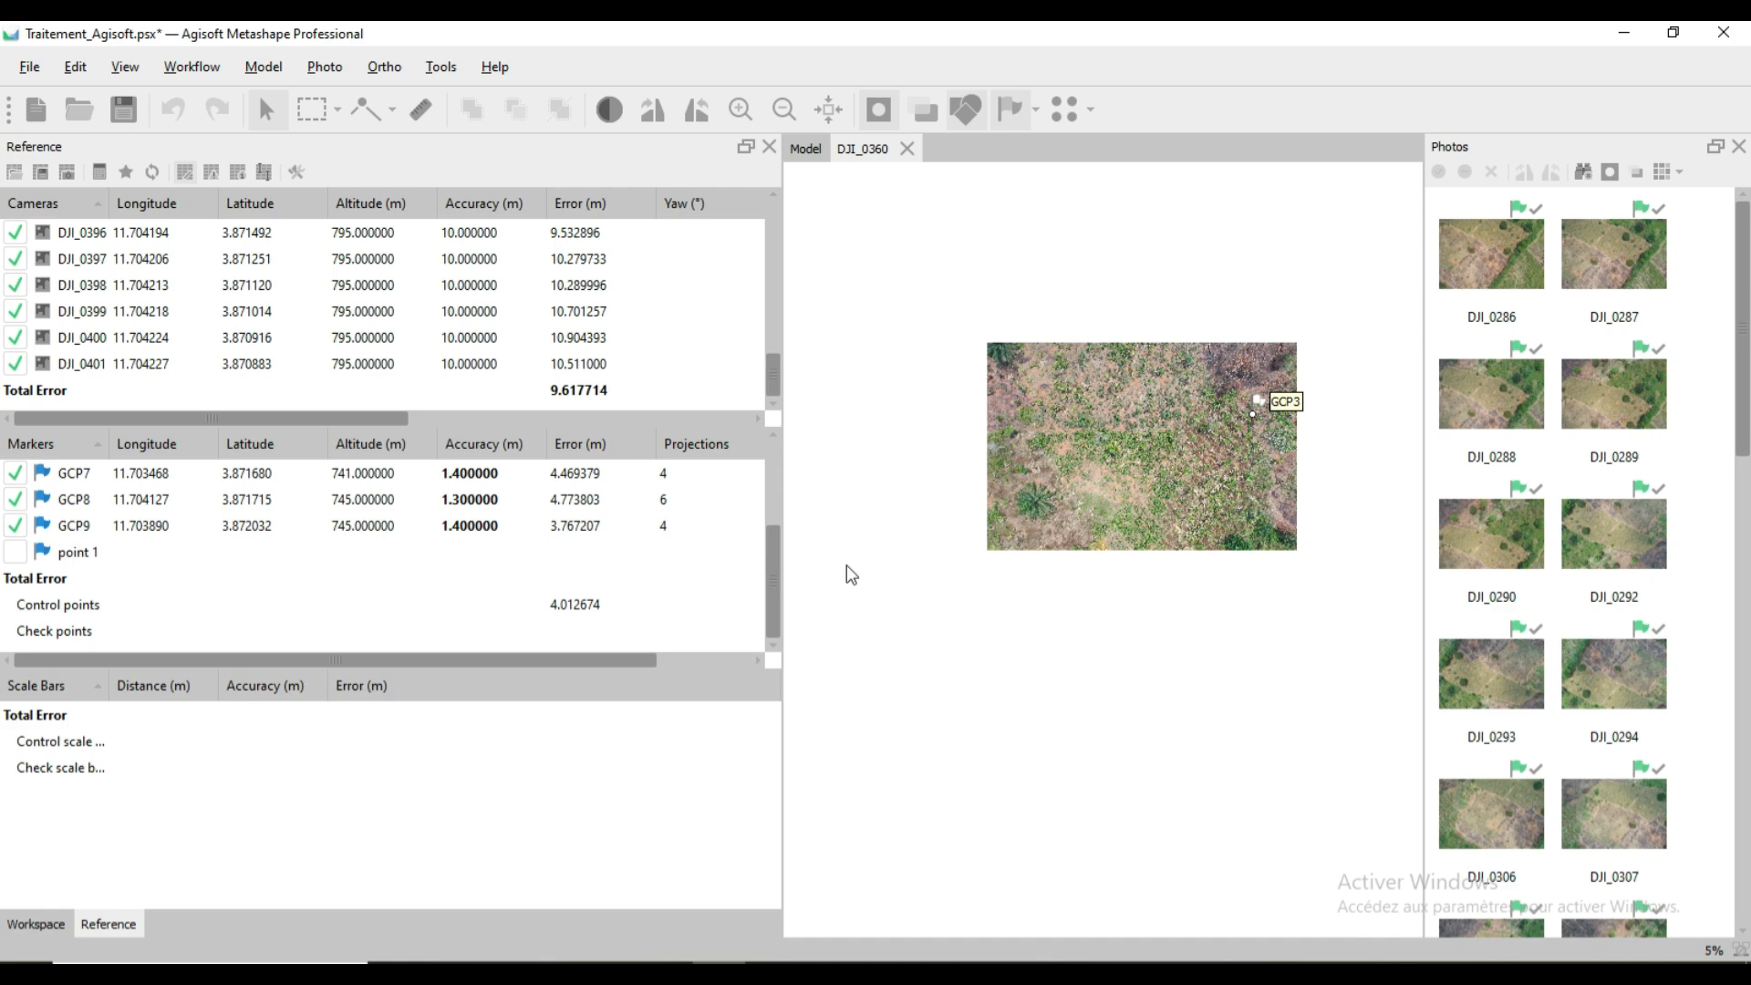
# Examine the recalculated camera errors, marker errors and projections, including the total errors, in the Reference pane.
pyautogui.scroll(2, 727, 604)
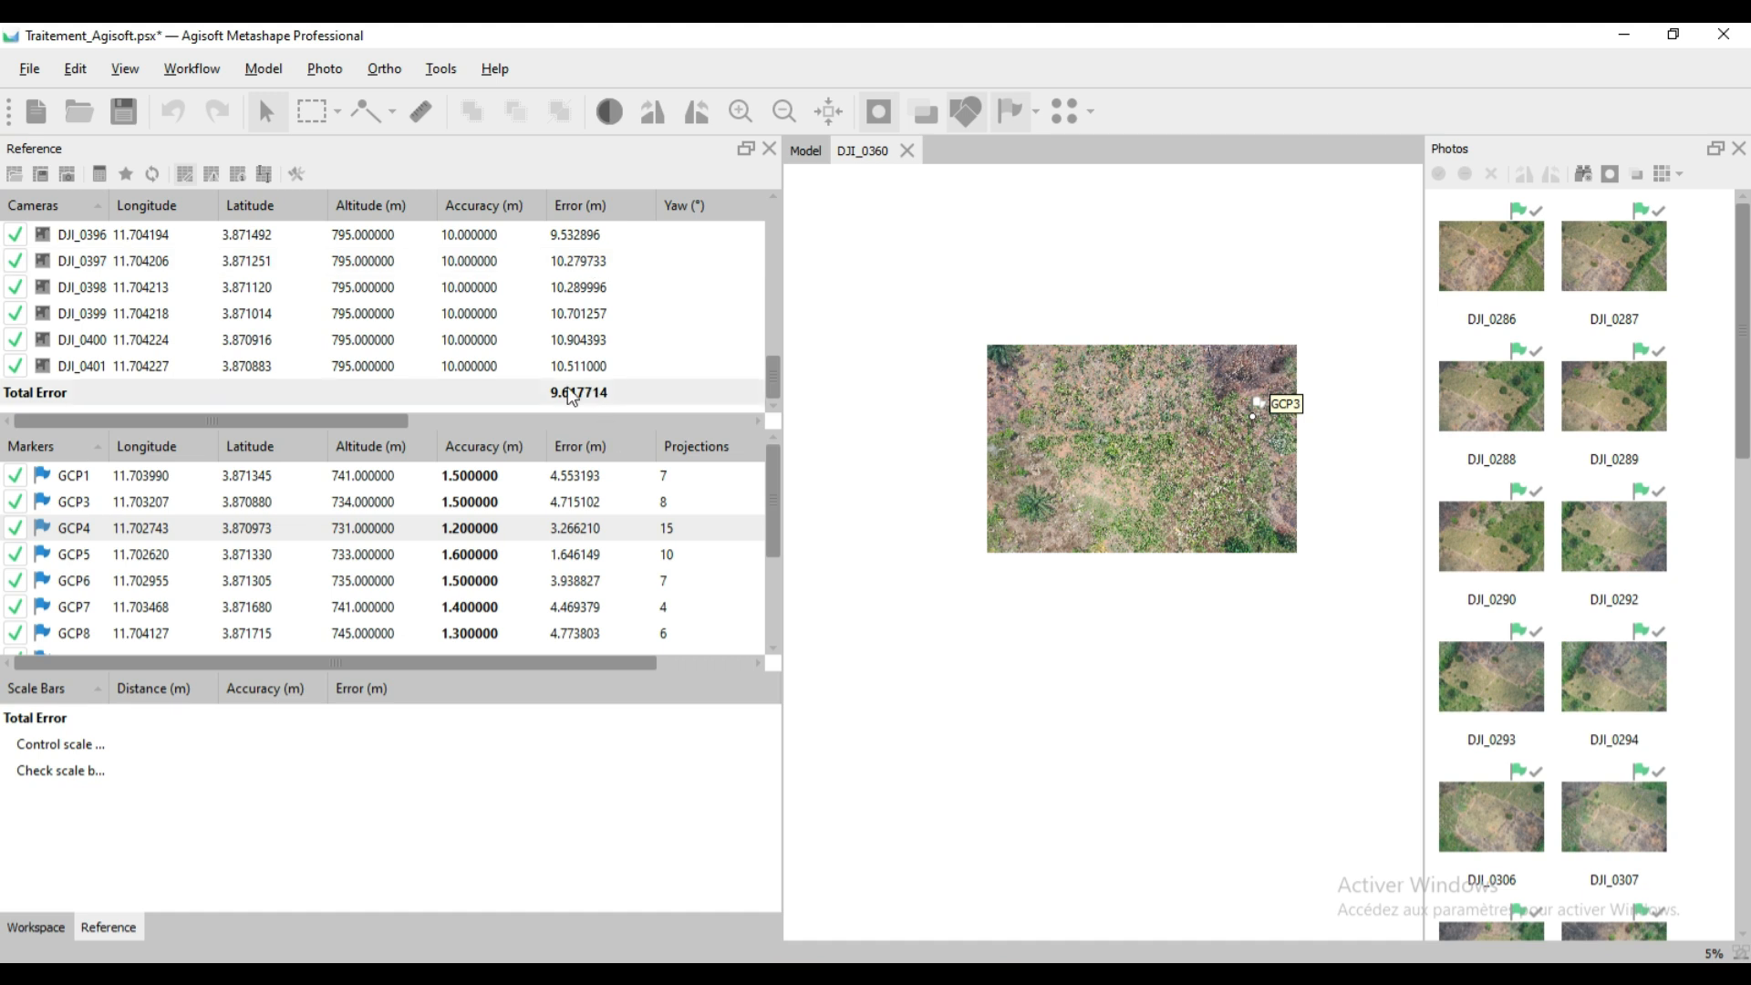
pyautogui.click(588, 422)
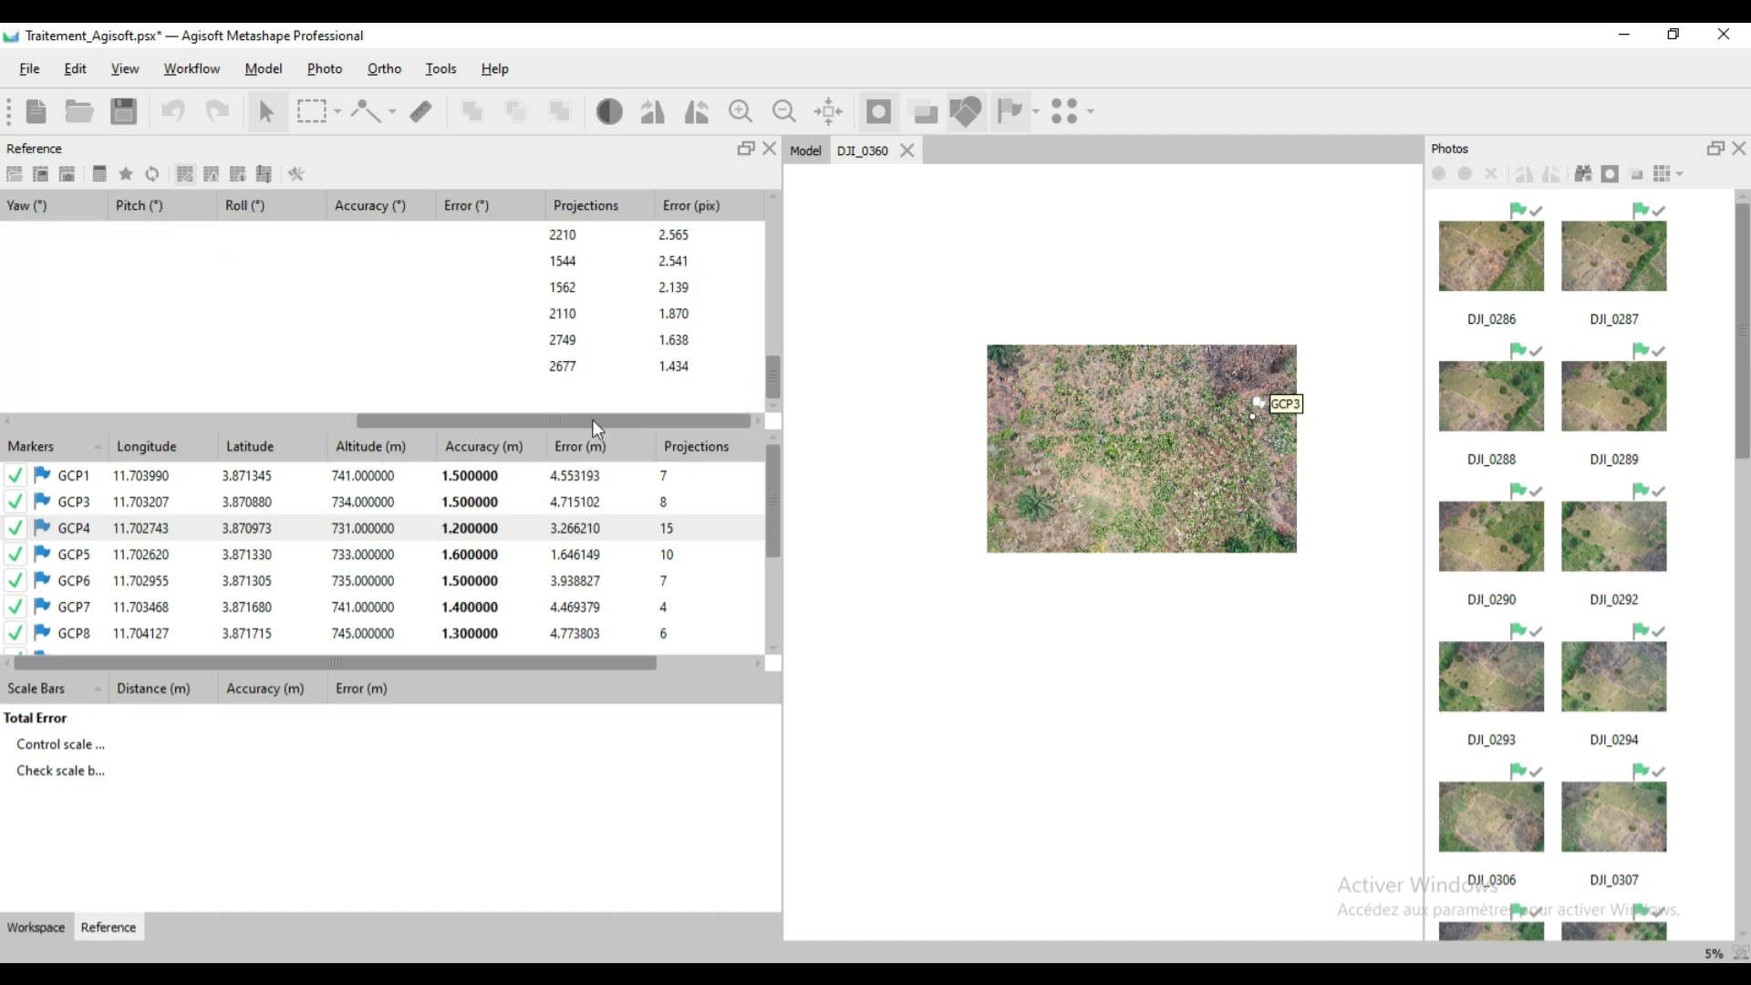
pyautogui.moveTo(593, 419); pyautogui.dragTo(184, 406)
pyautogui.scroll(-2, 589, 566)
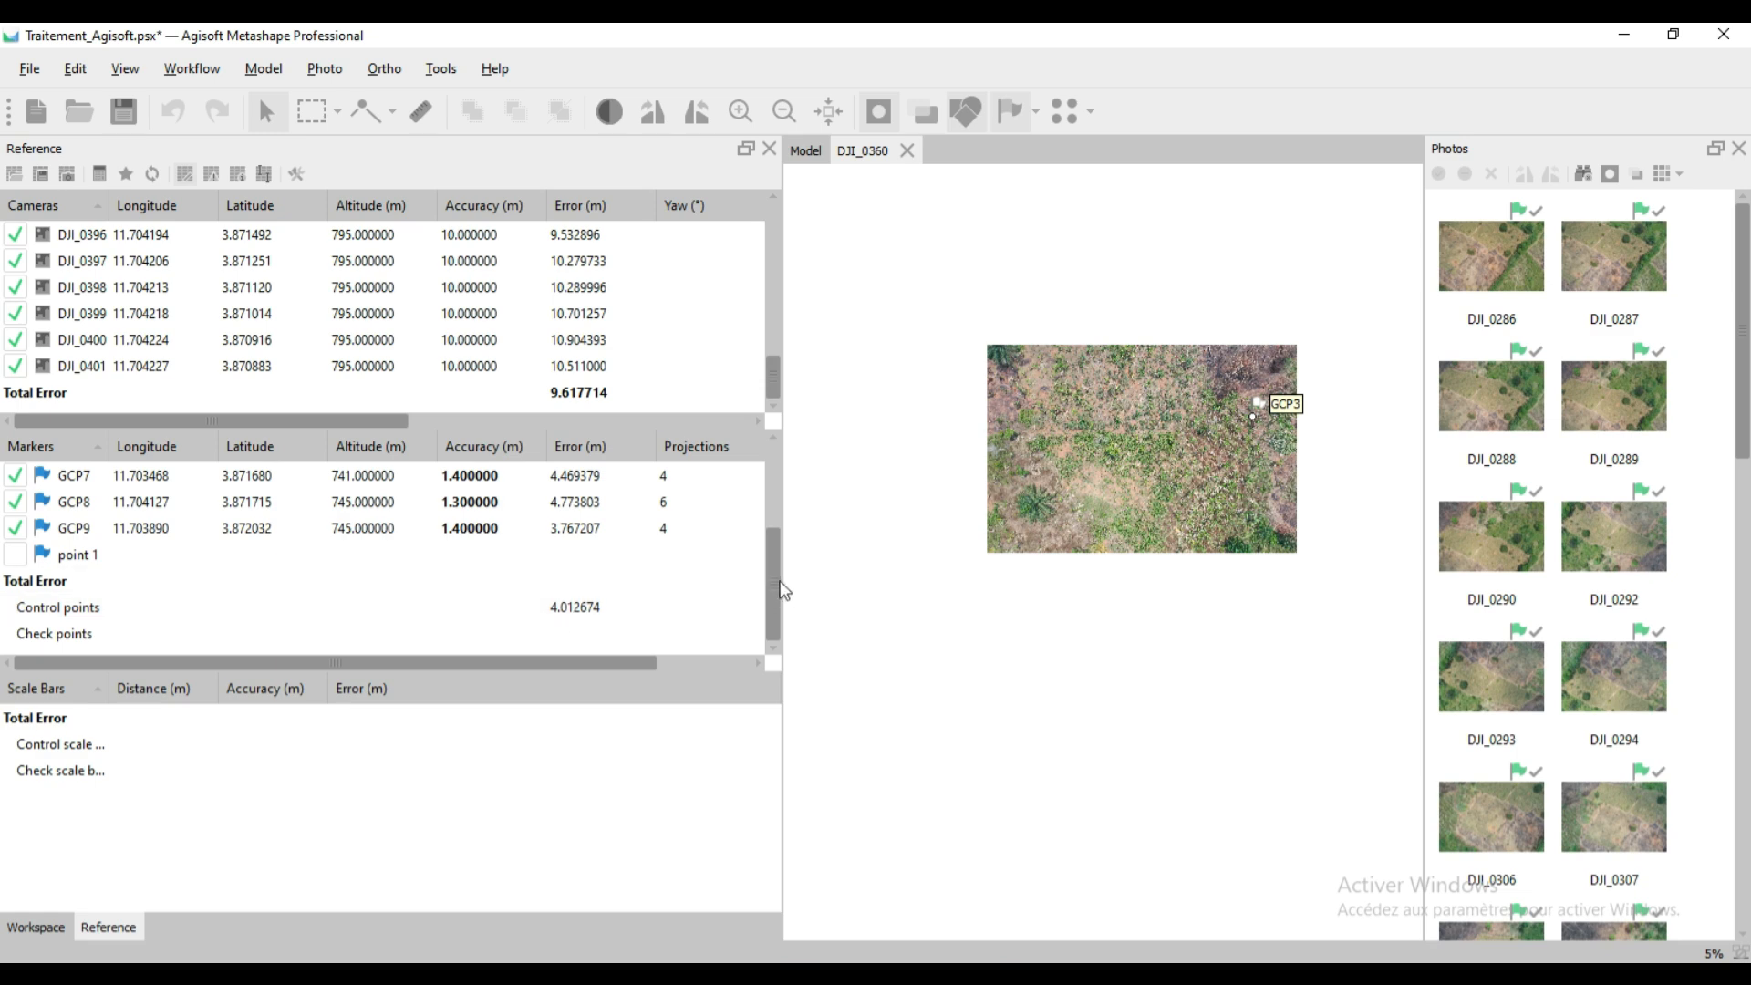
pyautogui.moveTo(774, 588); pyautogui.dragTo(775, 480)
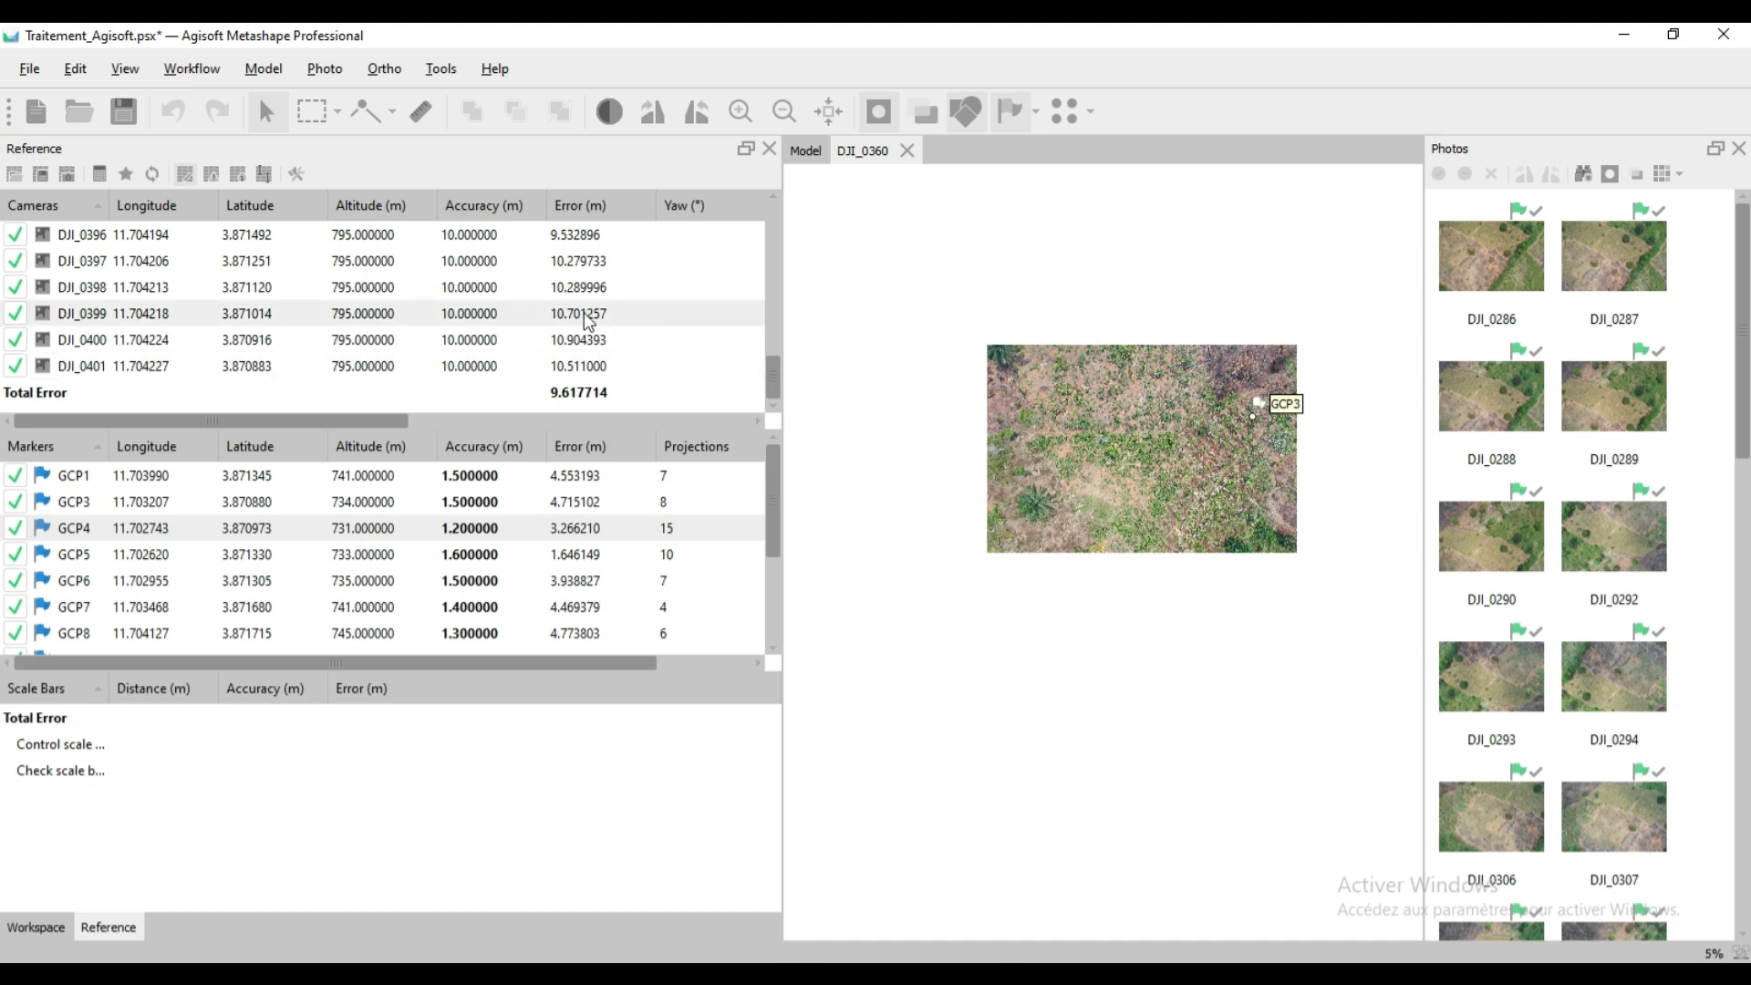
# Check the total camera error and the control points' total error in the Reference pane.
pyautogui.scroll(5, 584, 312)
pyautogui.scroll(-5, 579, 310)
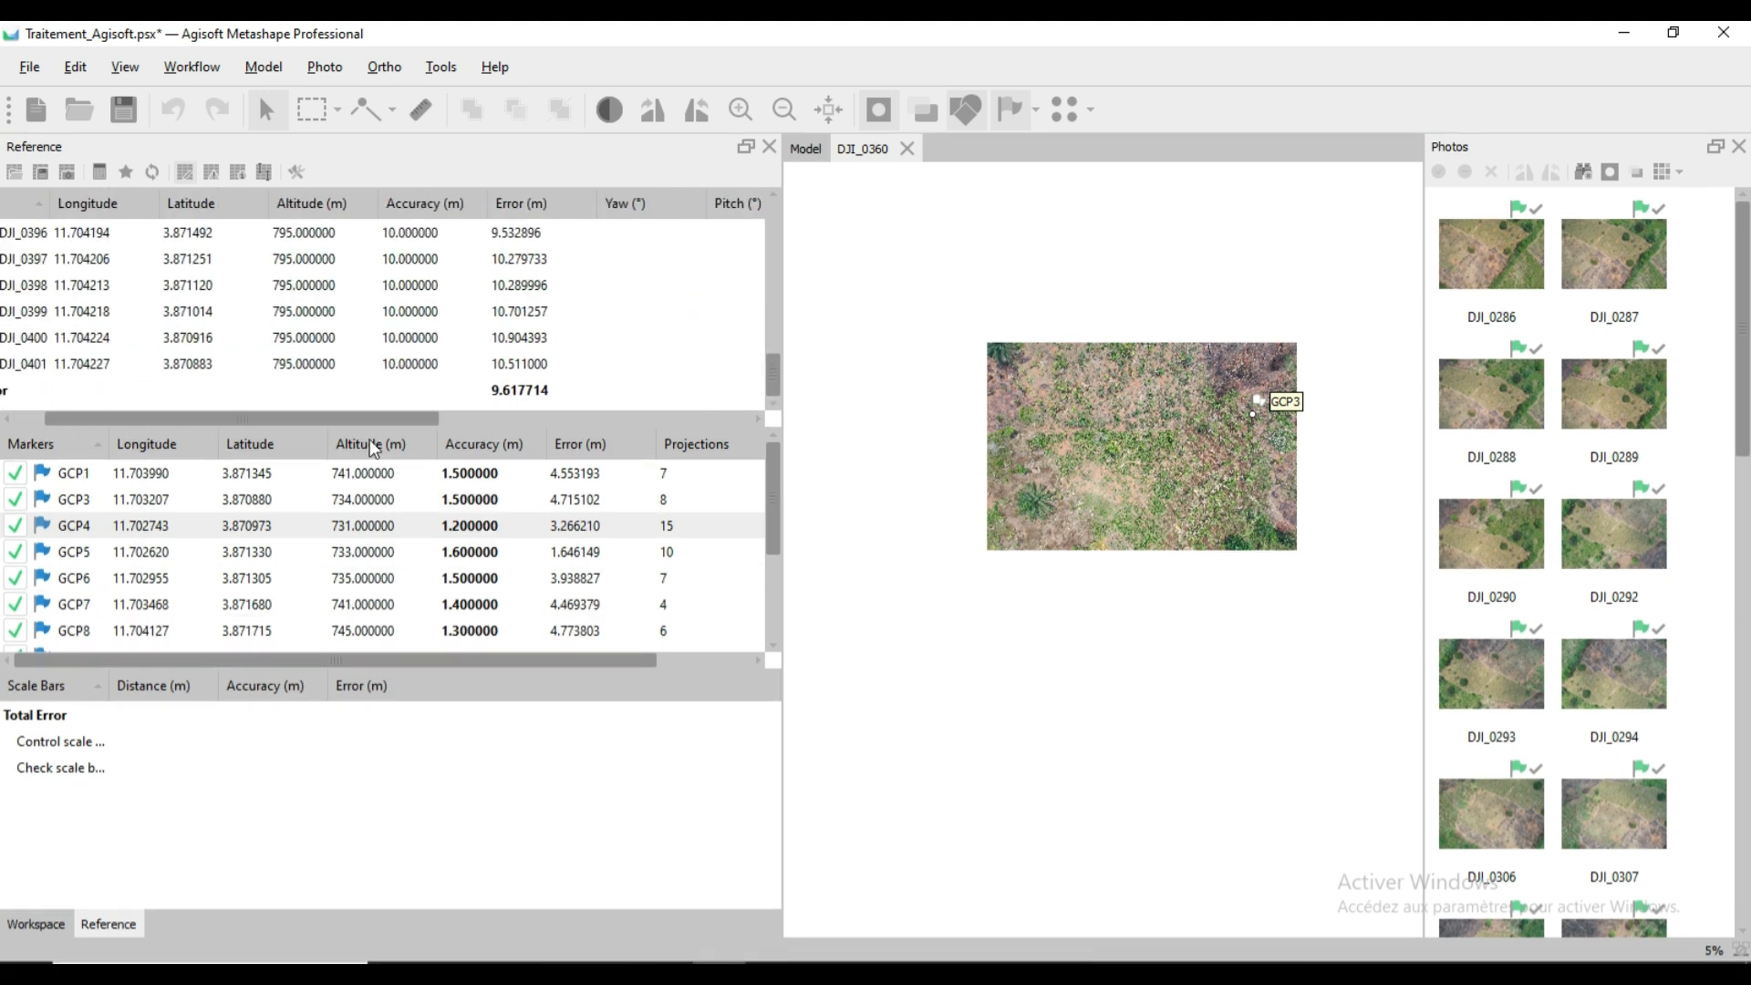
pyautogui.scroll(-2, 616, 545)
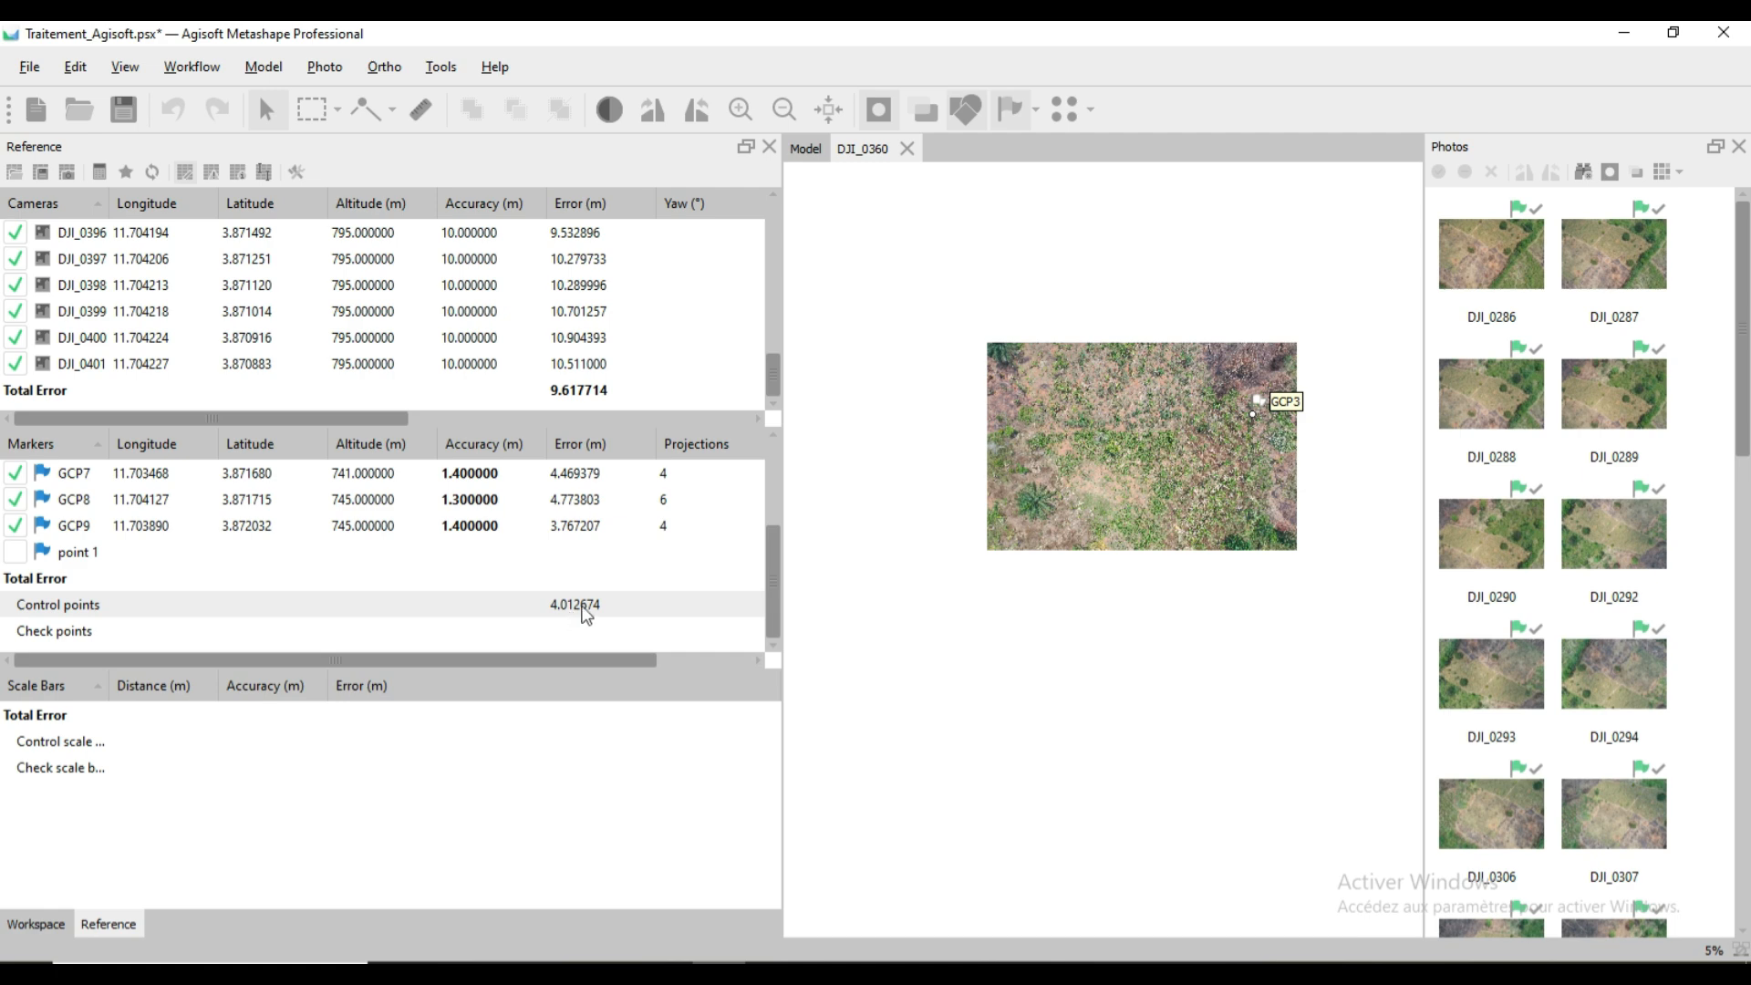
pyautogui.scroll(2, 587, 616)
pyautogui.scroll(-2, 586, 616)
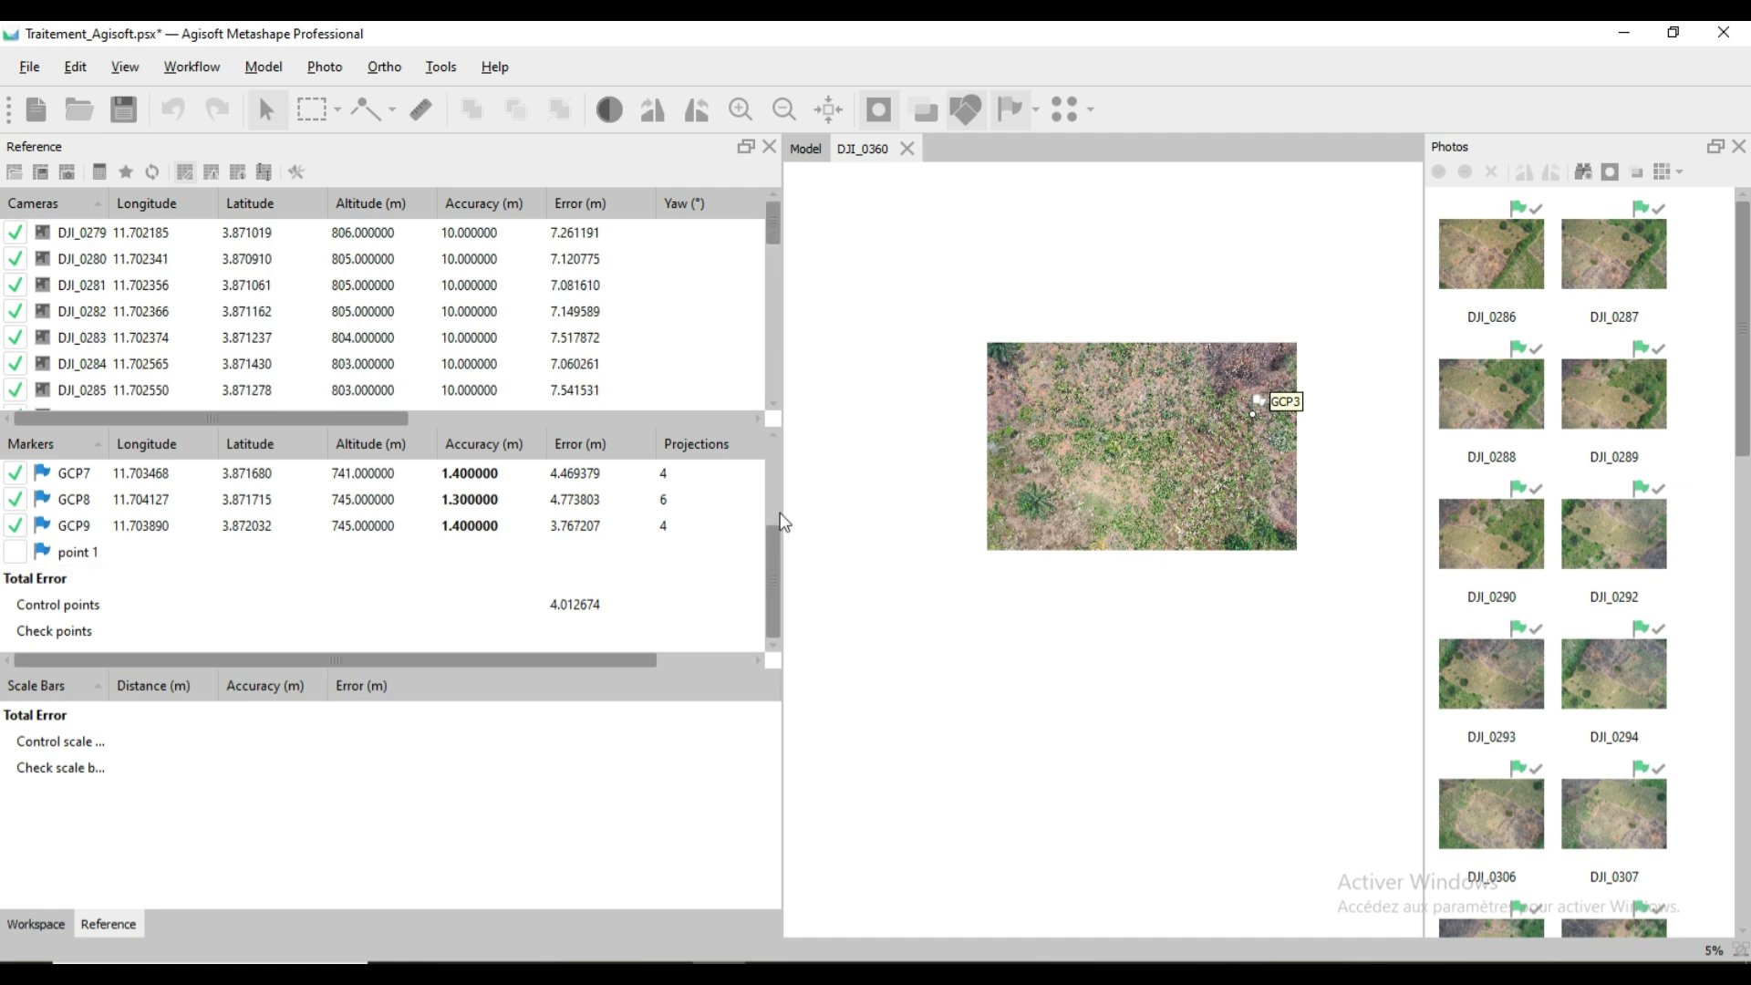
# Narrow the Reference pane, return to the 3D model and display the camera positions above the tie points in side view.
pyautogui.moveTo(784, 513); pyautogui.dragTo(420, 501)
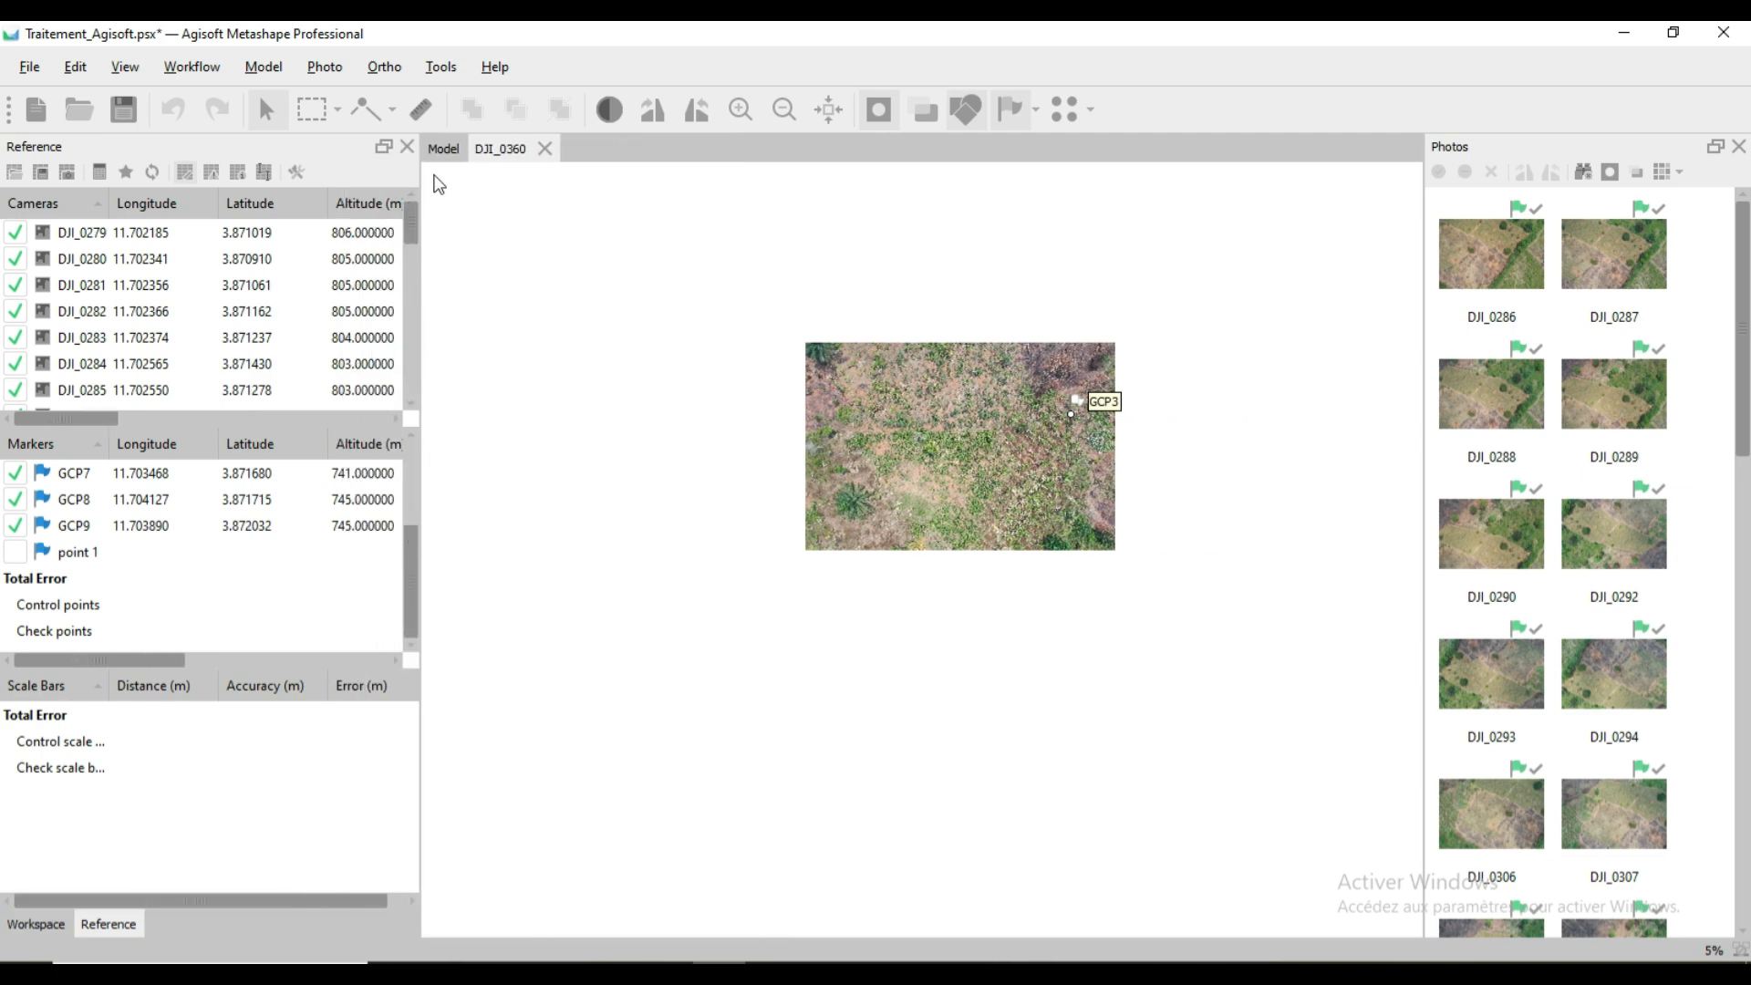
pyautogui.click(443, 151)
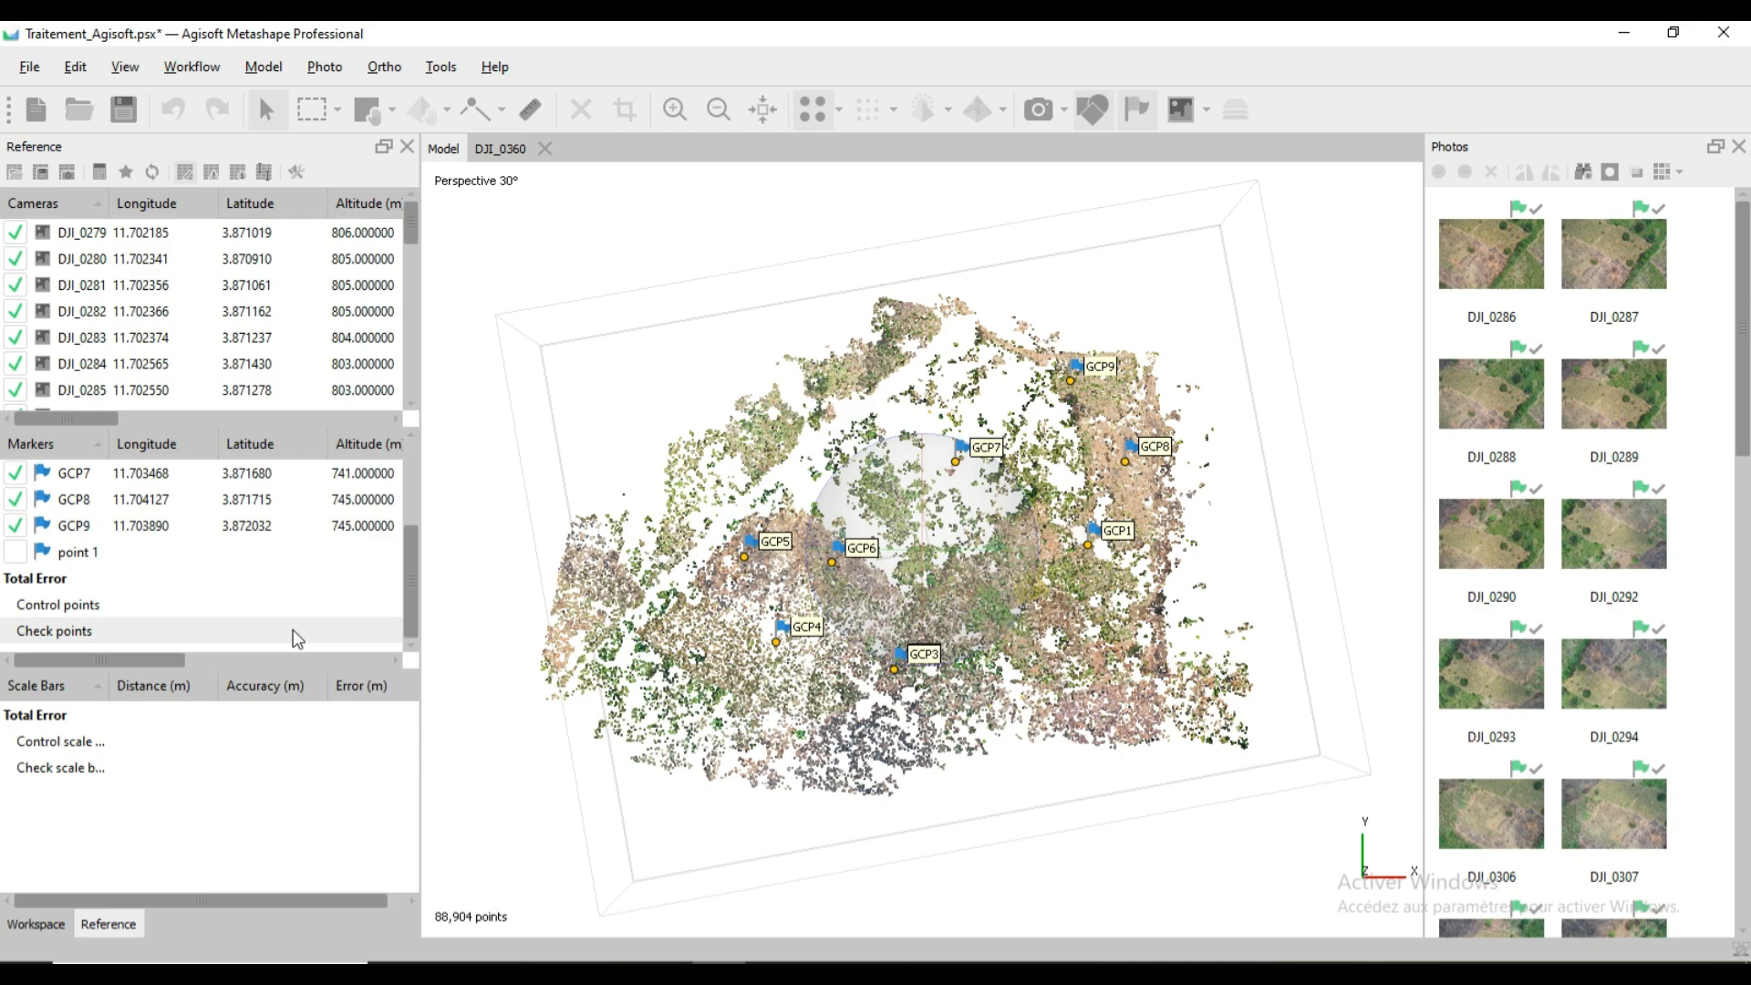
pyautogui.moveTo(930, 606); pyautogui.dragTo(930, 492)
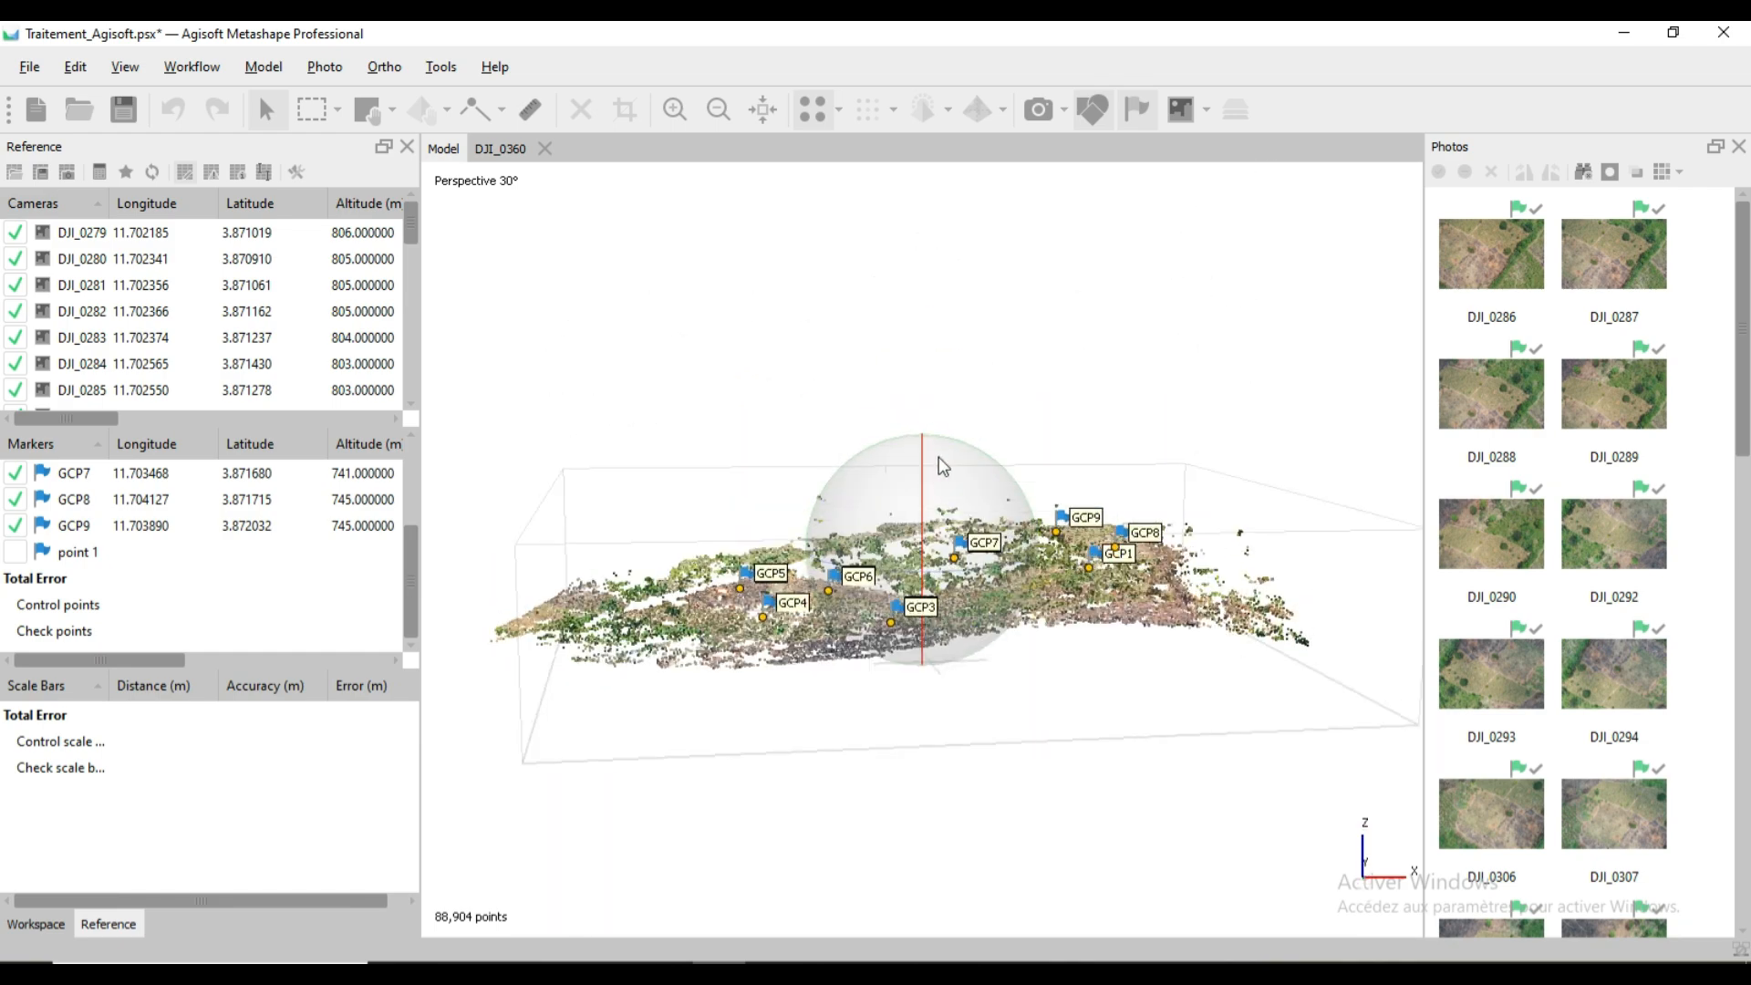
pyautogui.click(1053, 106)
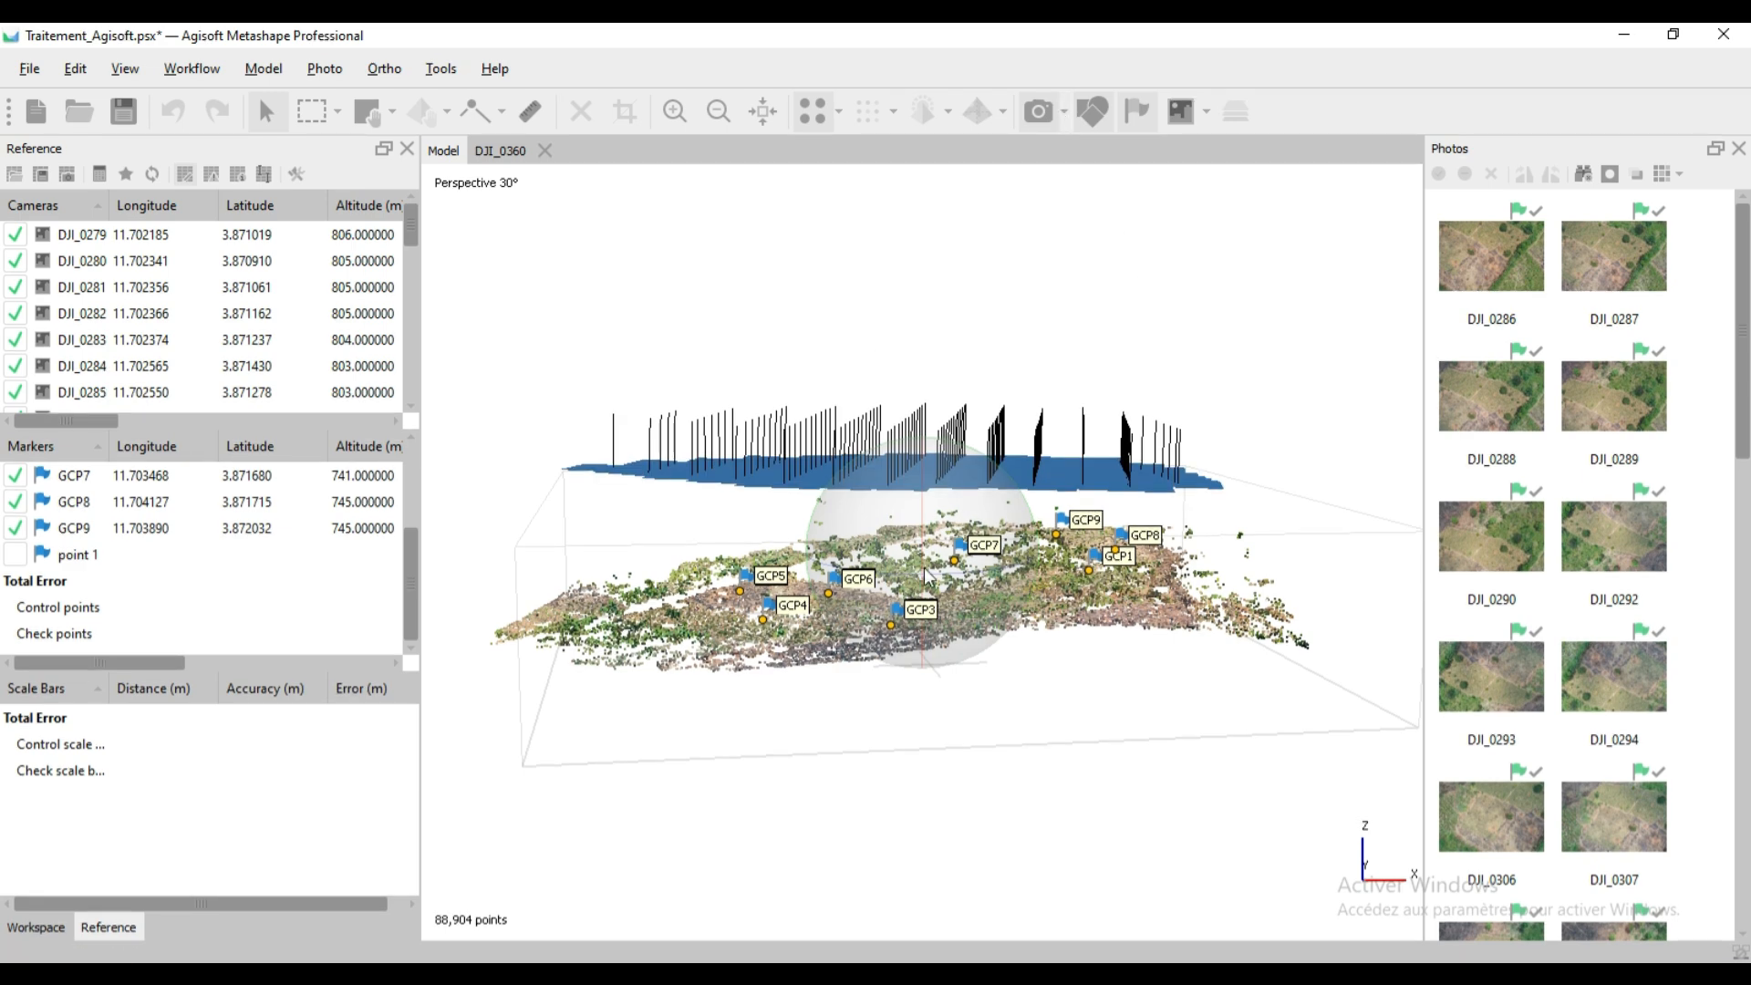
# Inspect the camera positions over the terrain from several side angles and hide the cameras again.
pyautogui.moveTo(927, 593)
pyautogui.mouseDown()
pyautogui.moveTo(921, 620)
pyautogui.moveTo(903, 561)
pyautogui.moveTo(924, 618)
pyautogui.moveTo(920, 558)
pyautogui.moveTo(917, 582)
pyautogui.mouseUp()
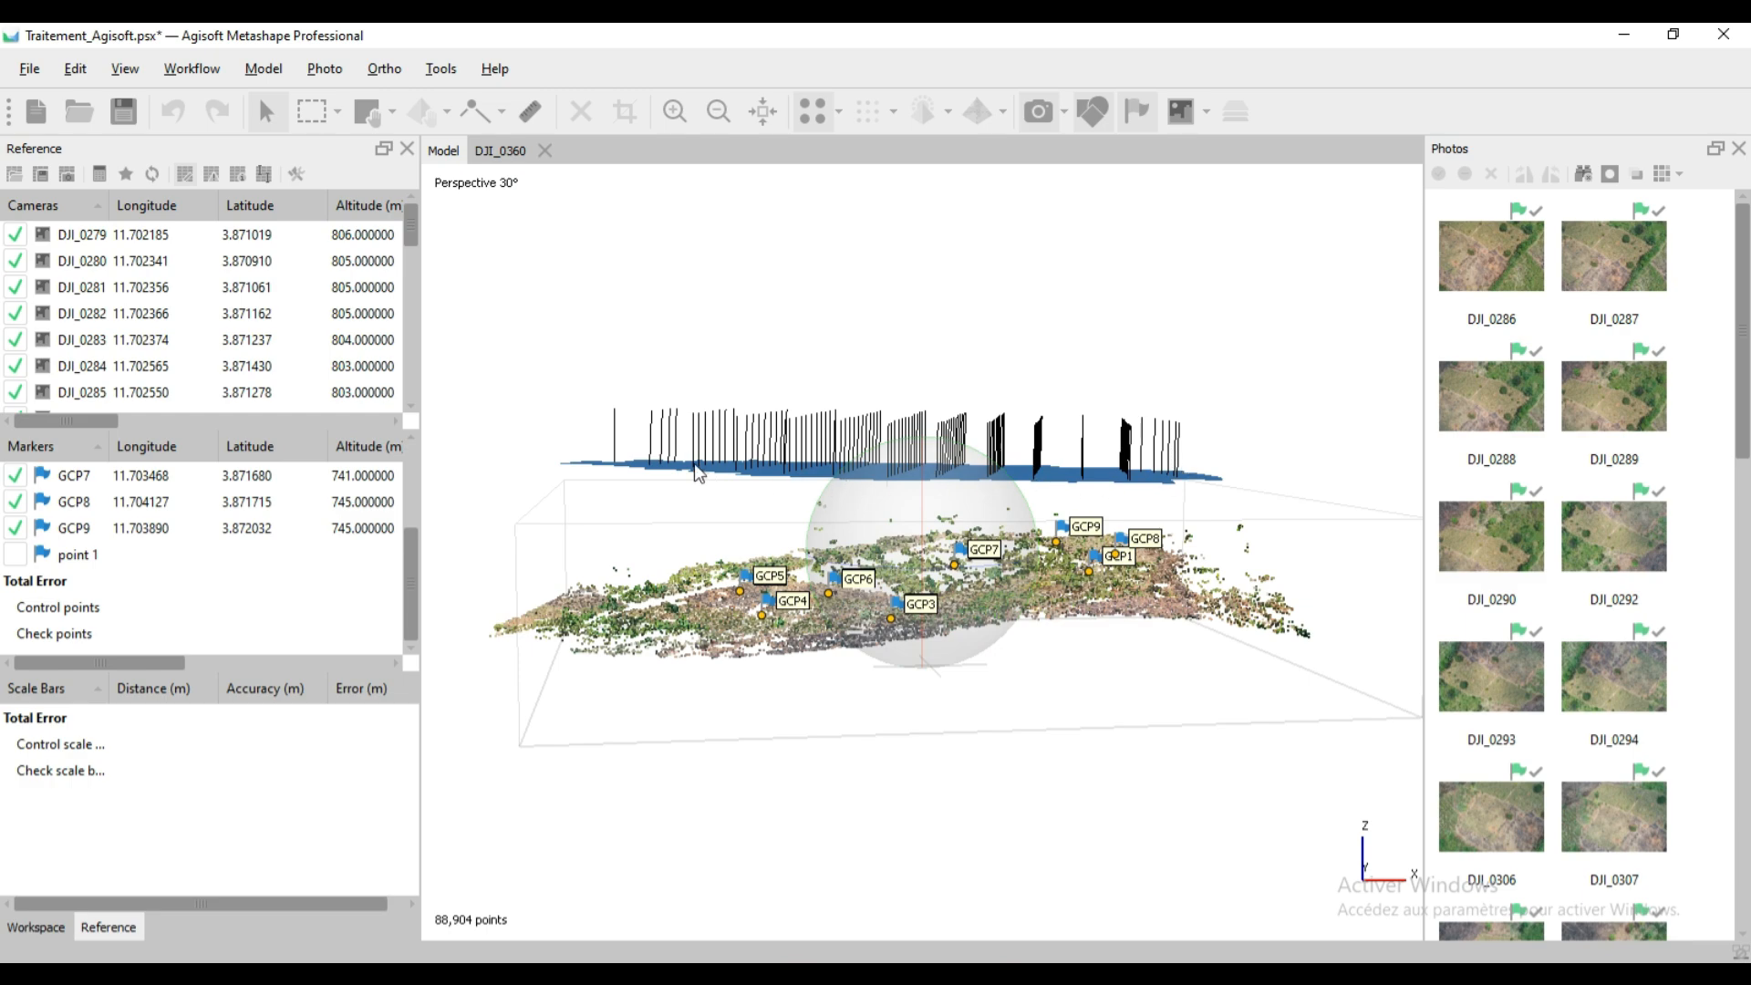
pyautogui.scroll(5, 818, 630)
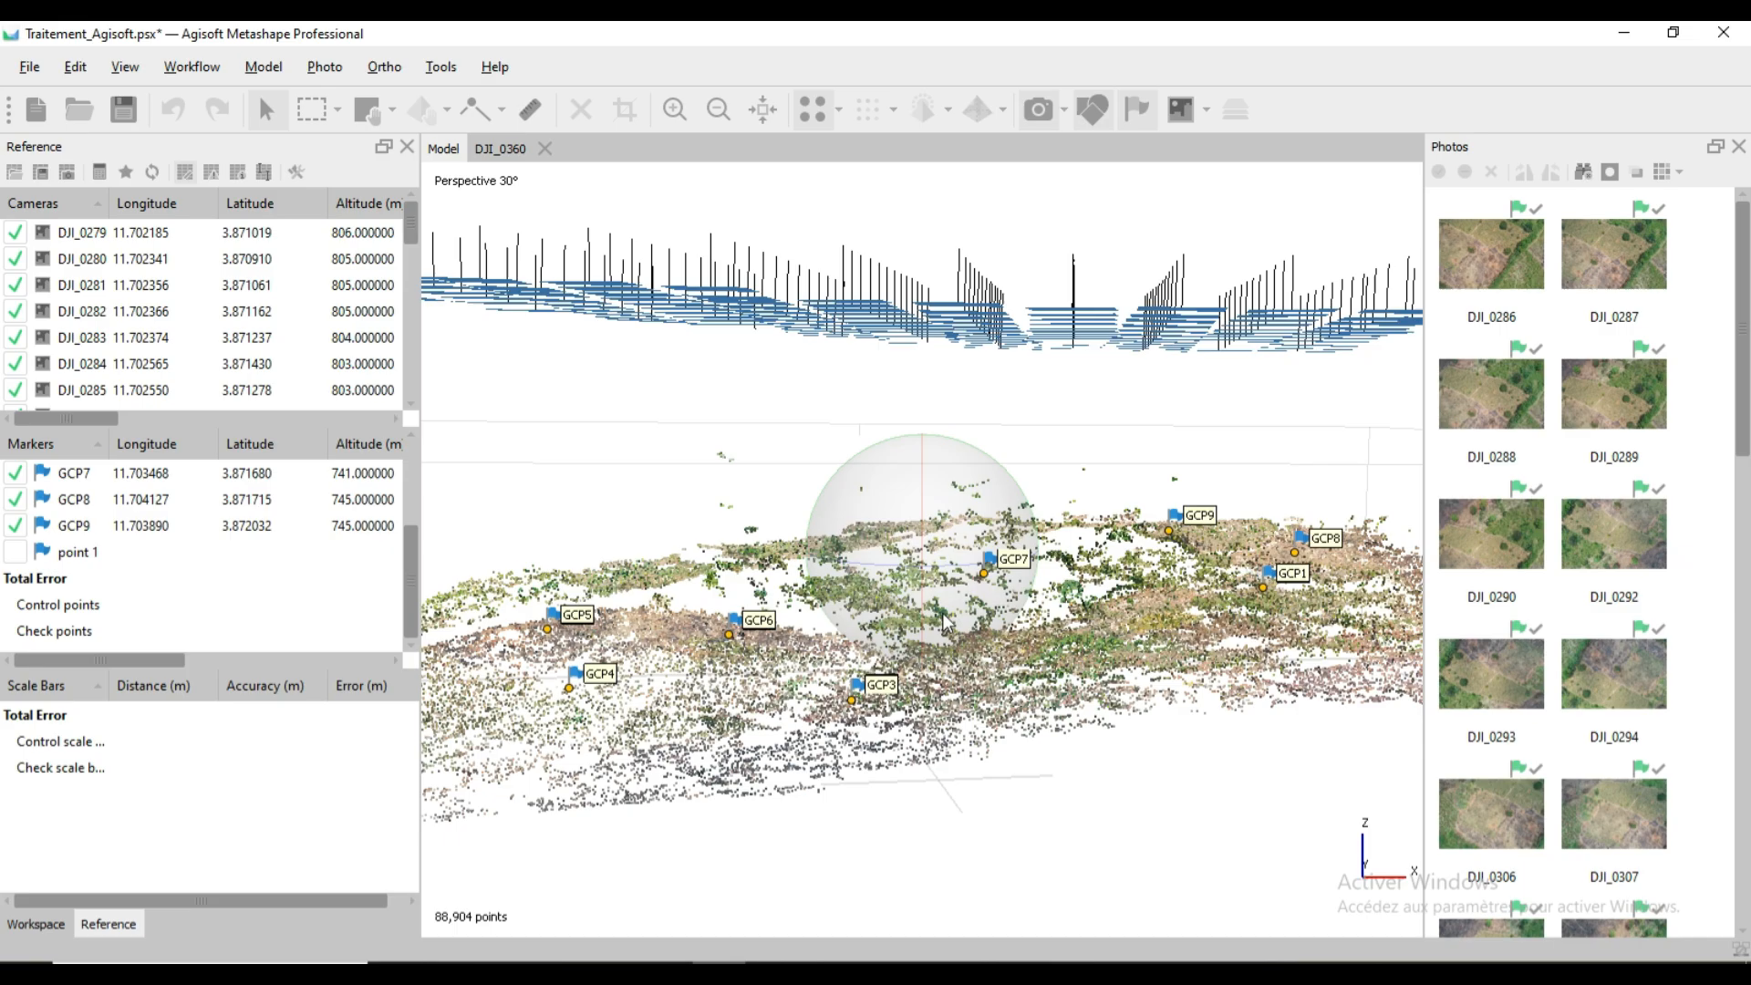
pyautogui.moveTo(928, 640); pyautogui.dragTo(933, 597)
pyautogui.moveTo(939, 599)
pyautogui.mouseDown()
pyautogui.moveTo(926, 657)
pyautogui.moveTo(915, 527)
pyautogui.moveTo(937, 565)
pyautogui.mouseUp()
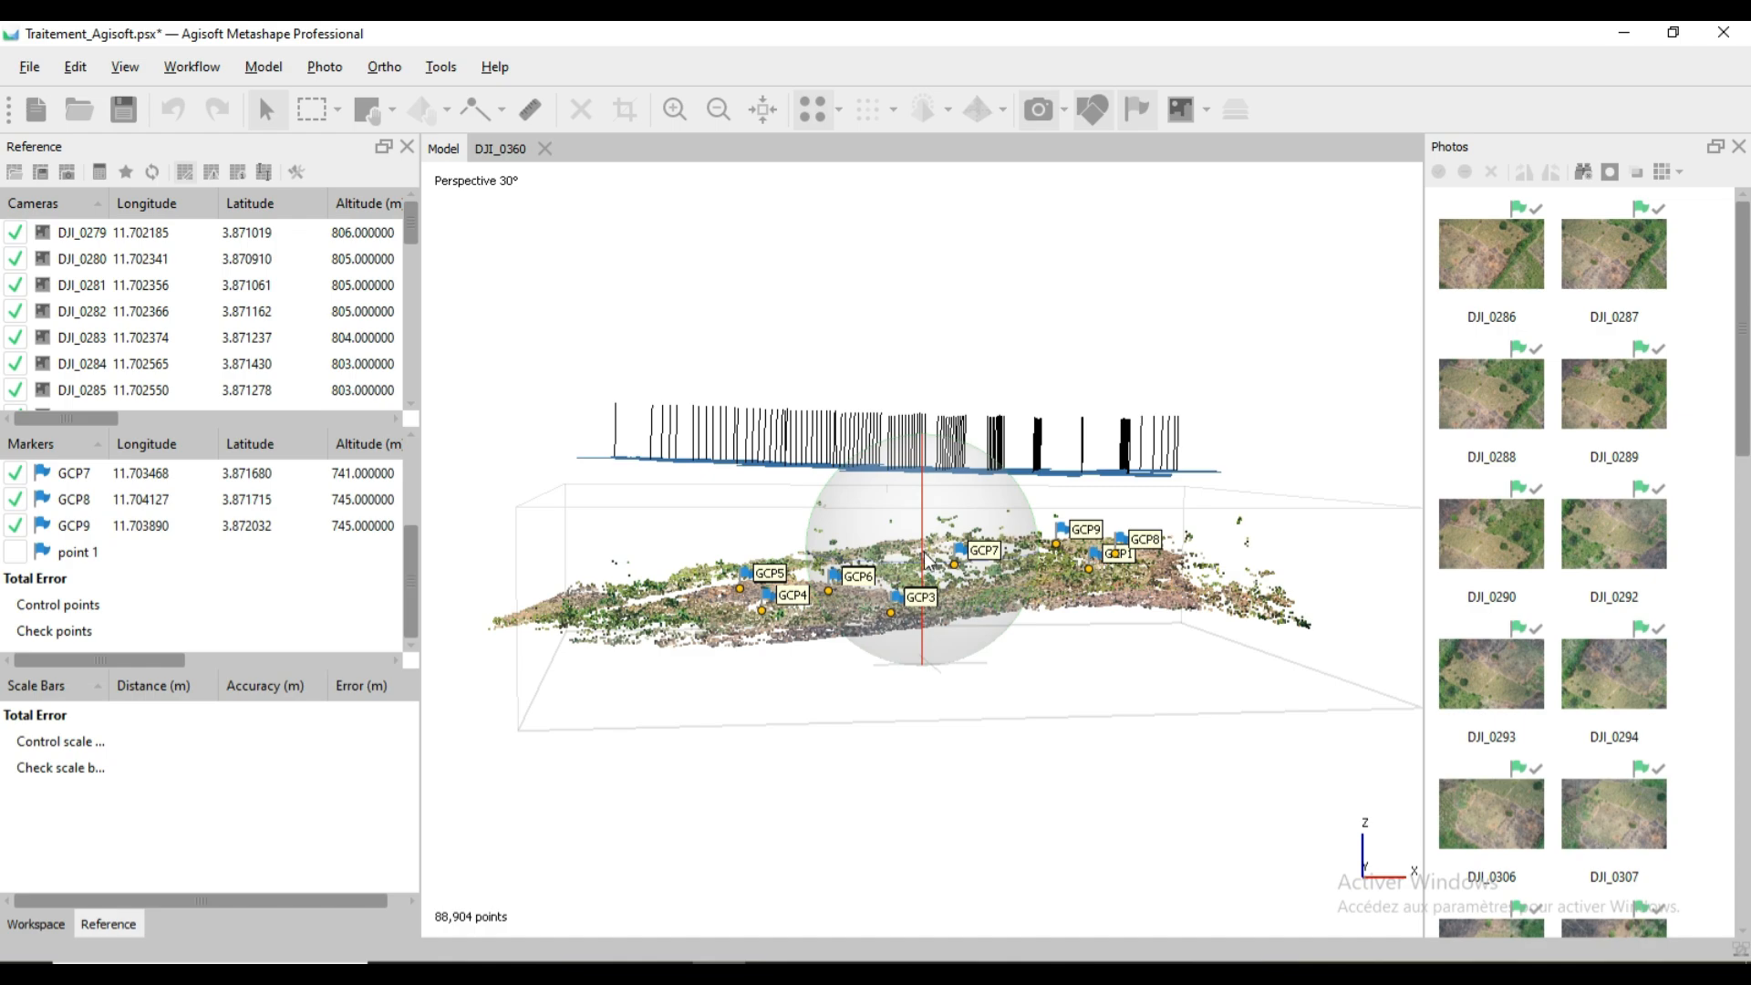
pyautogui.moveTo(931, 564)
pyautogui.mouseDown()
pyautogui.moveTo(935, 688)
pyautogui.moveTo(894, 556)
pyautogui.moveTo(908, 410)
pyautogui.moveTo(903, 684)
pyautogui.moveTo(878, 603)
pyautogui.moveTo(889, 496)
pyautogui.moveTo(919, 625)
pyautogui.moveTo(911, 570)
pyautogui.mouseUp()
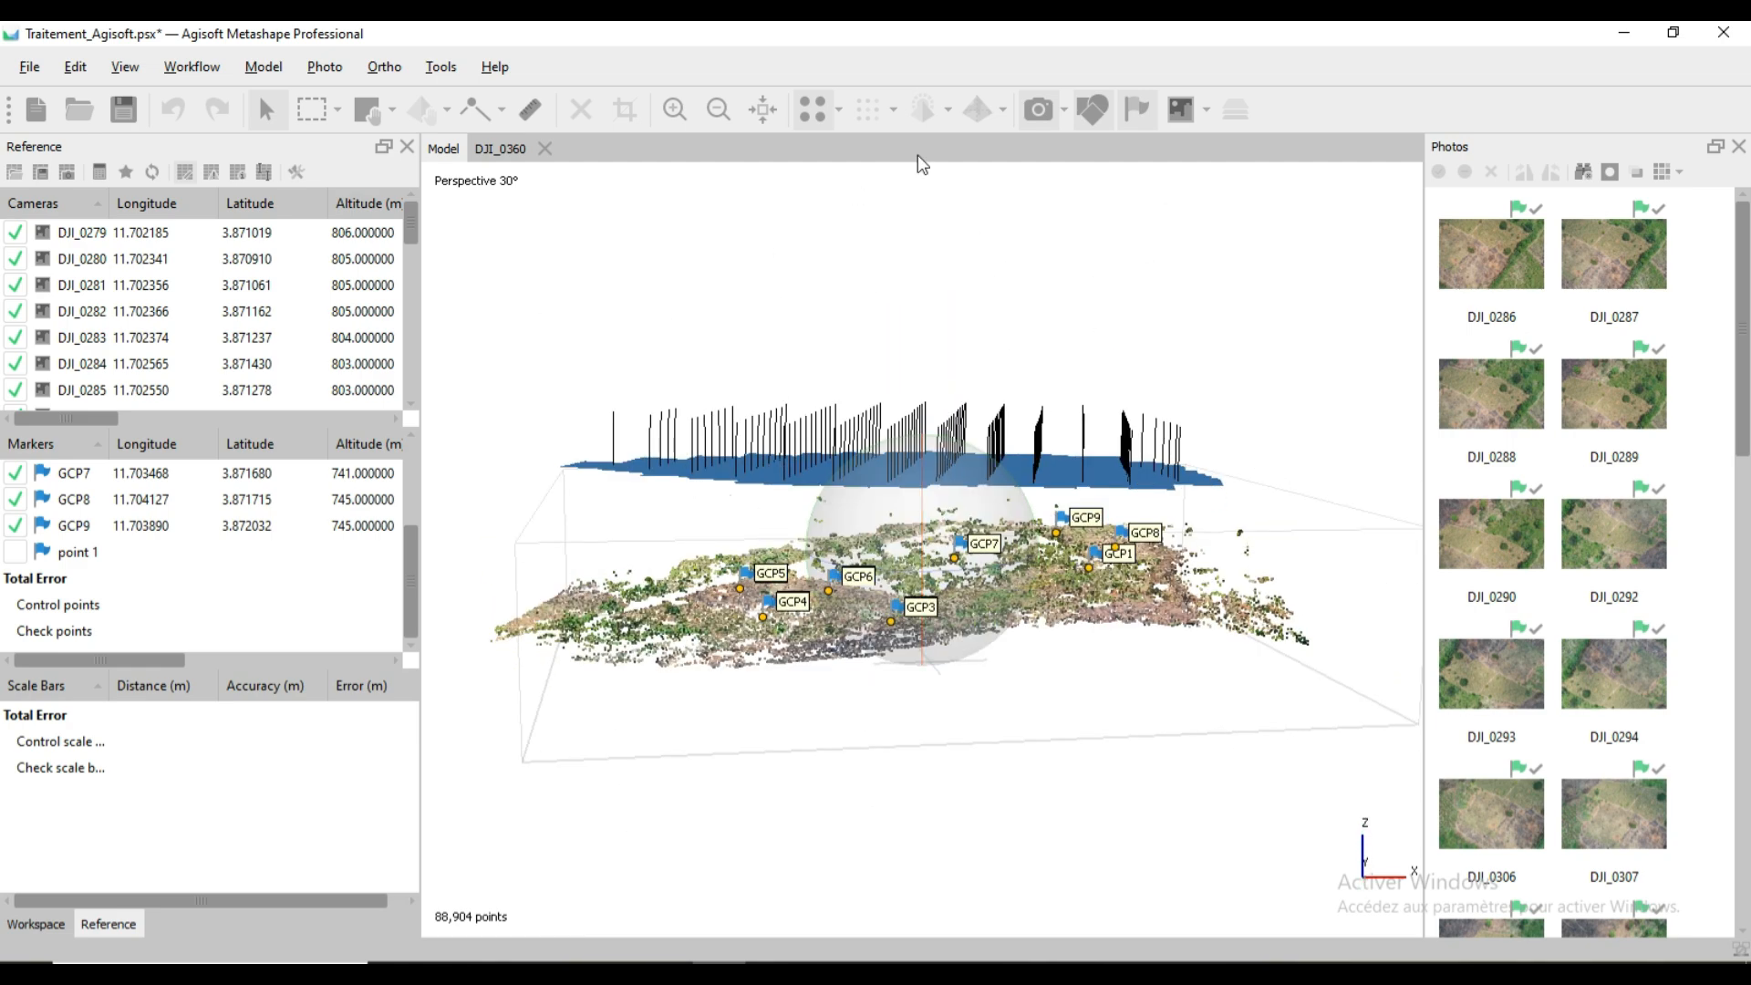
pyautogui.click(1032, 111)
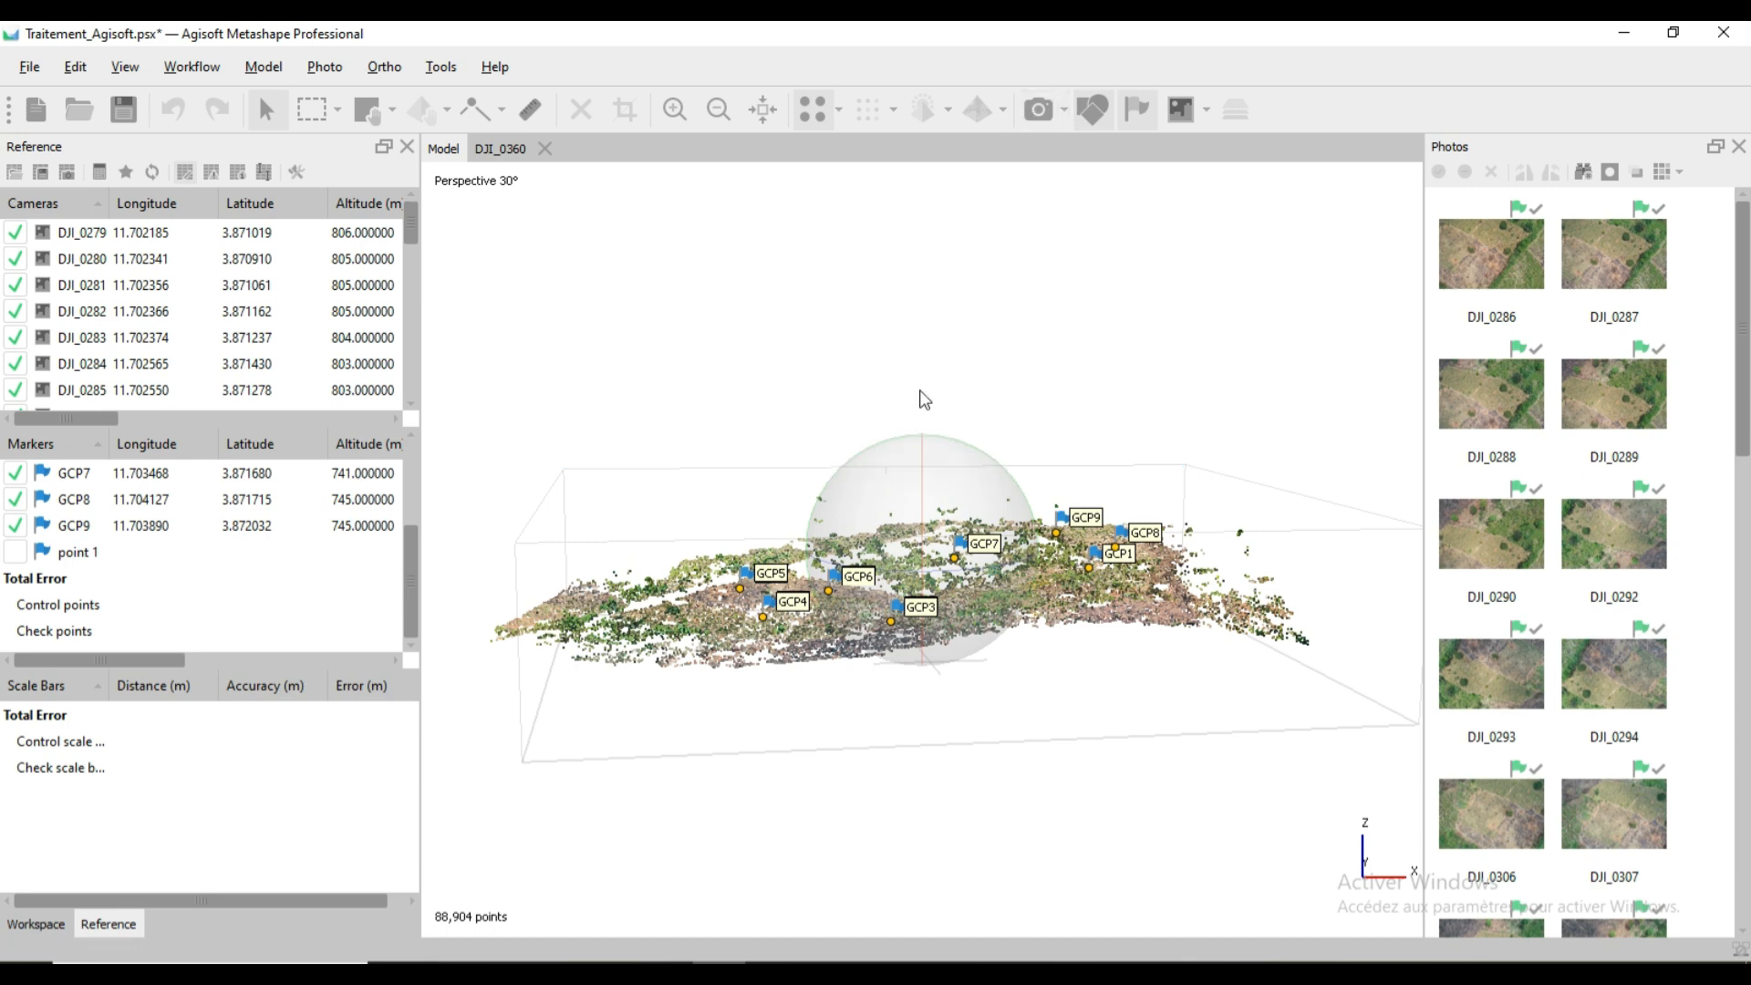
# Build the dense cloud with Medium quality.
pyautogui.click(195, 62)
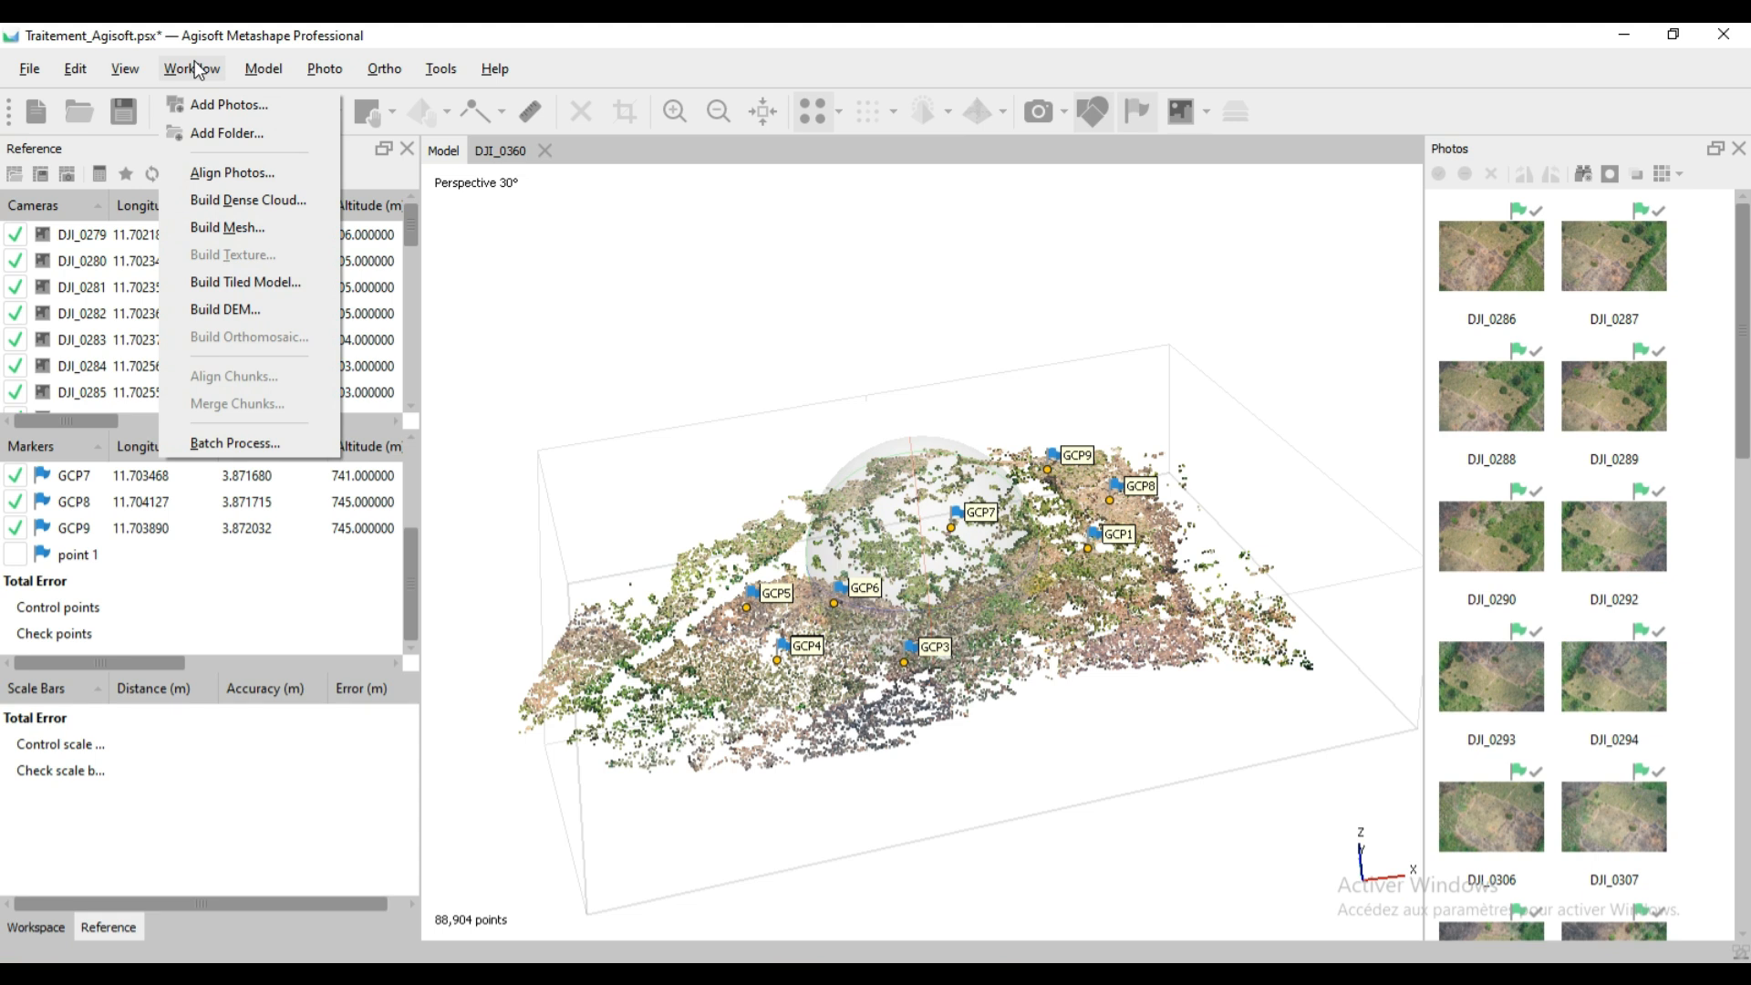
pyautogui.click(285, 202)
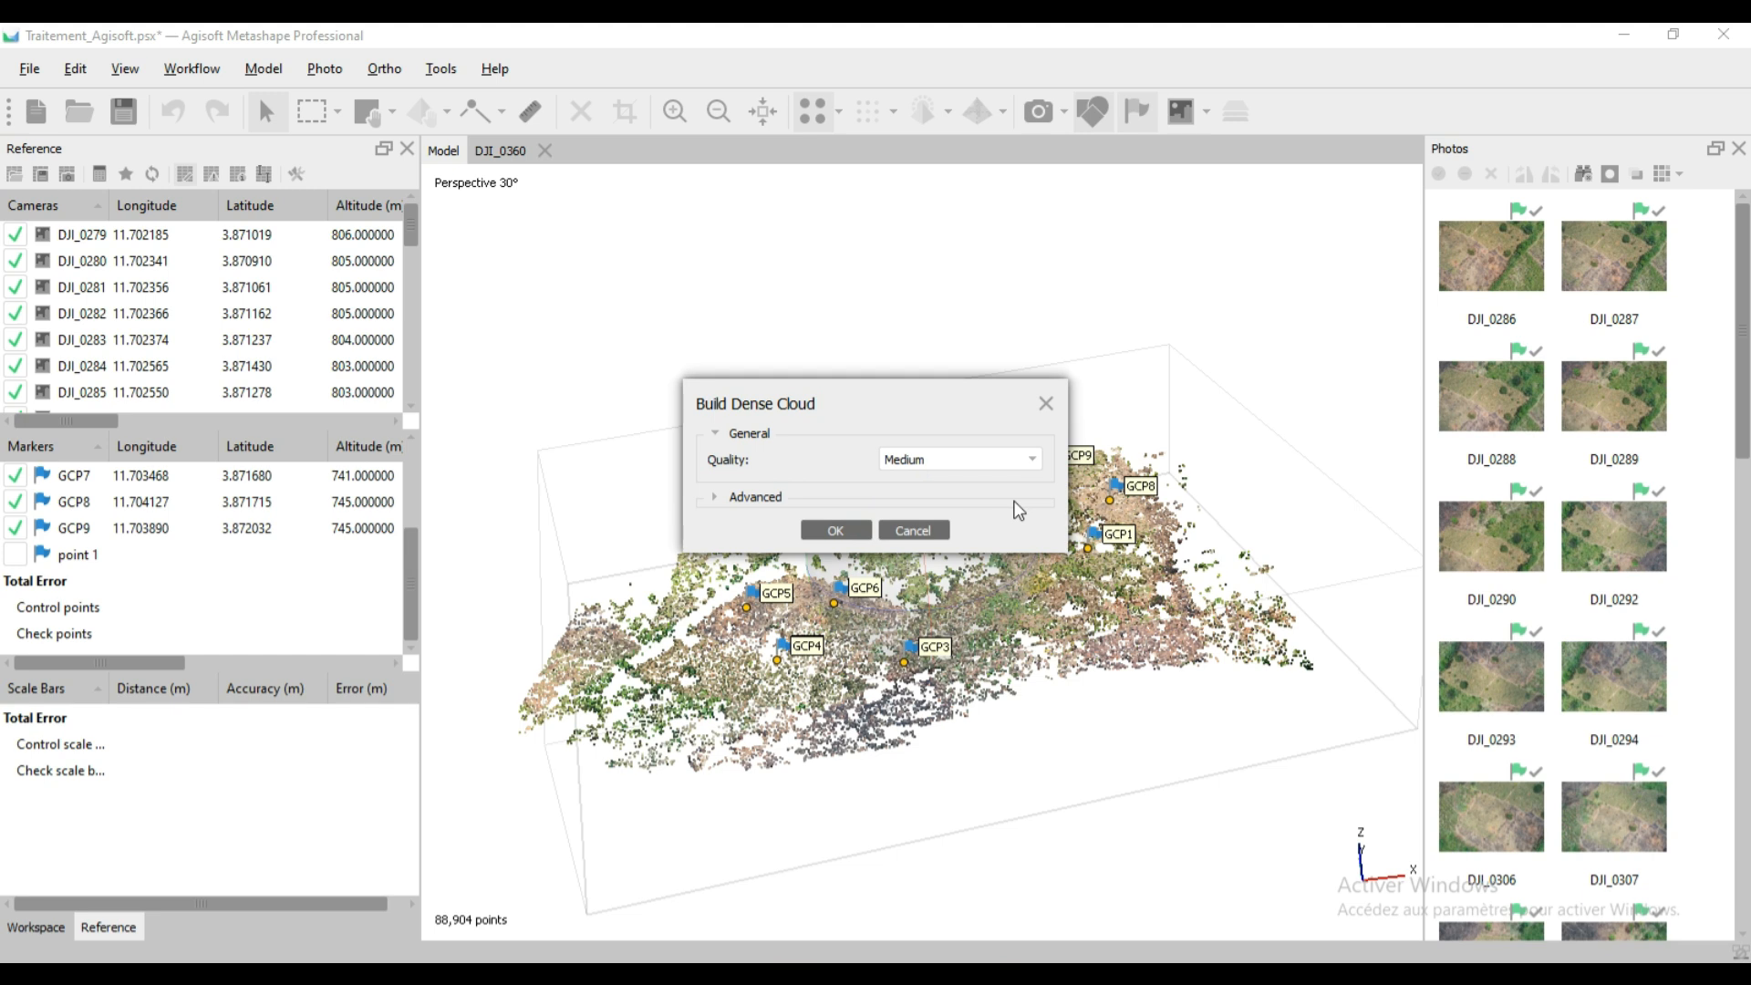
pyautogui.click(849, 530)
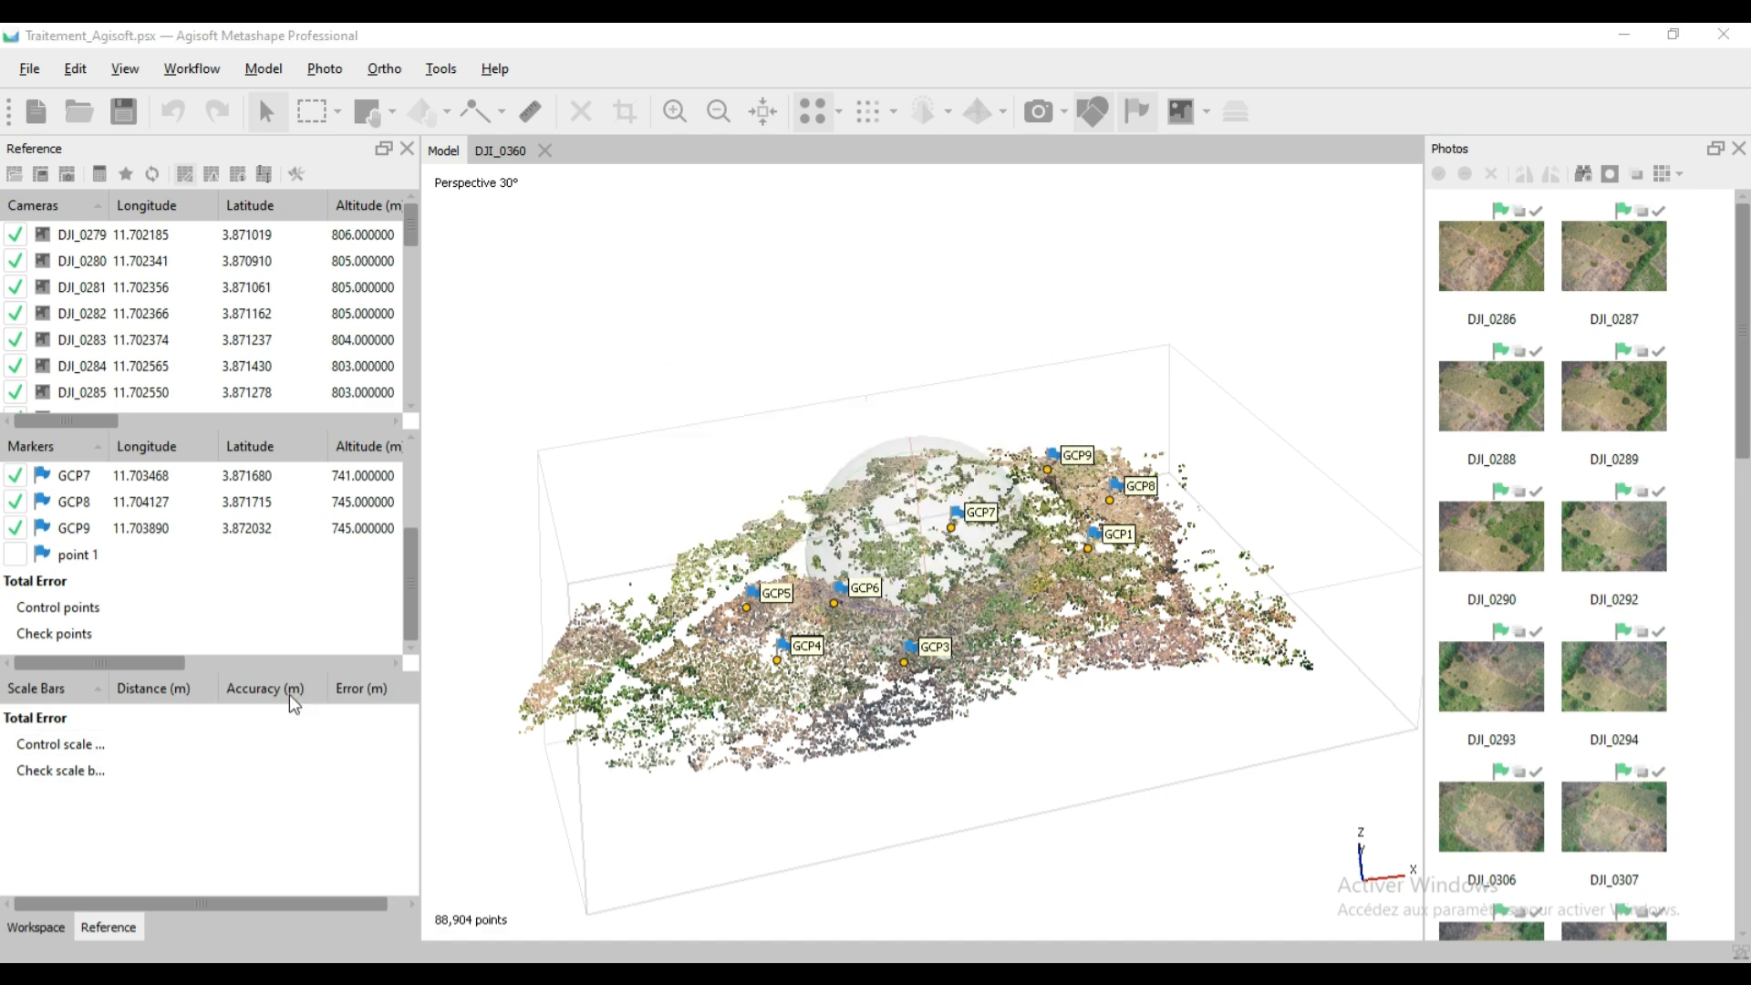
# Display the chunk's dense cloud in the model view.
pyautogui.click(33, 928)
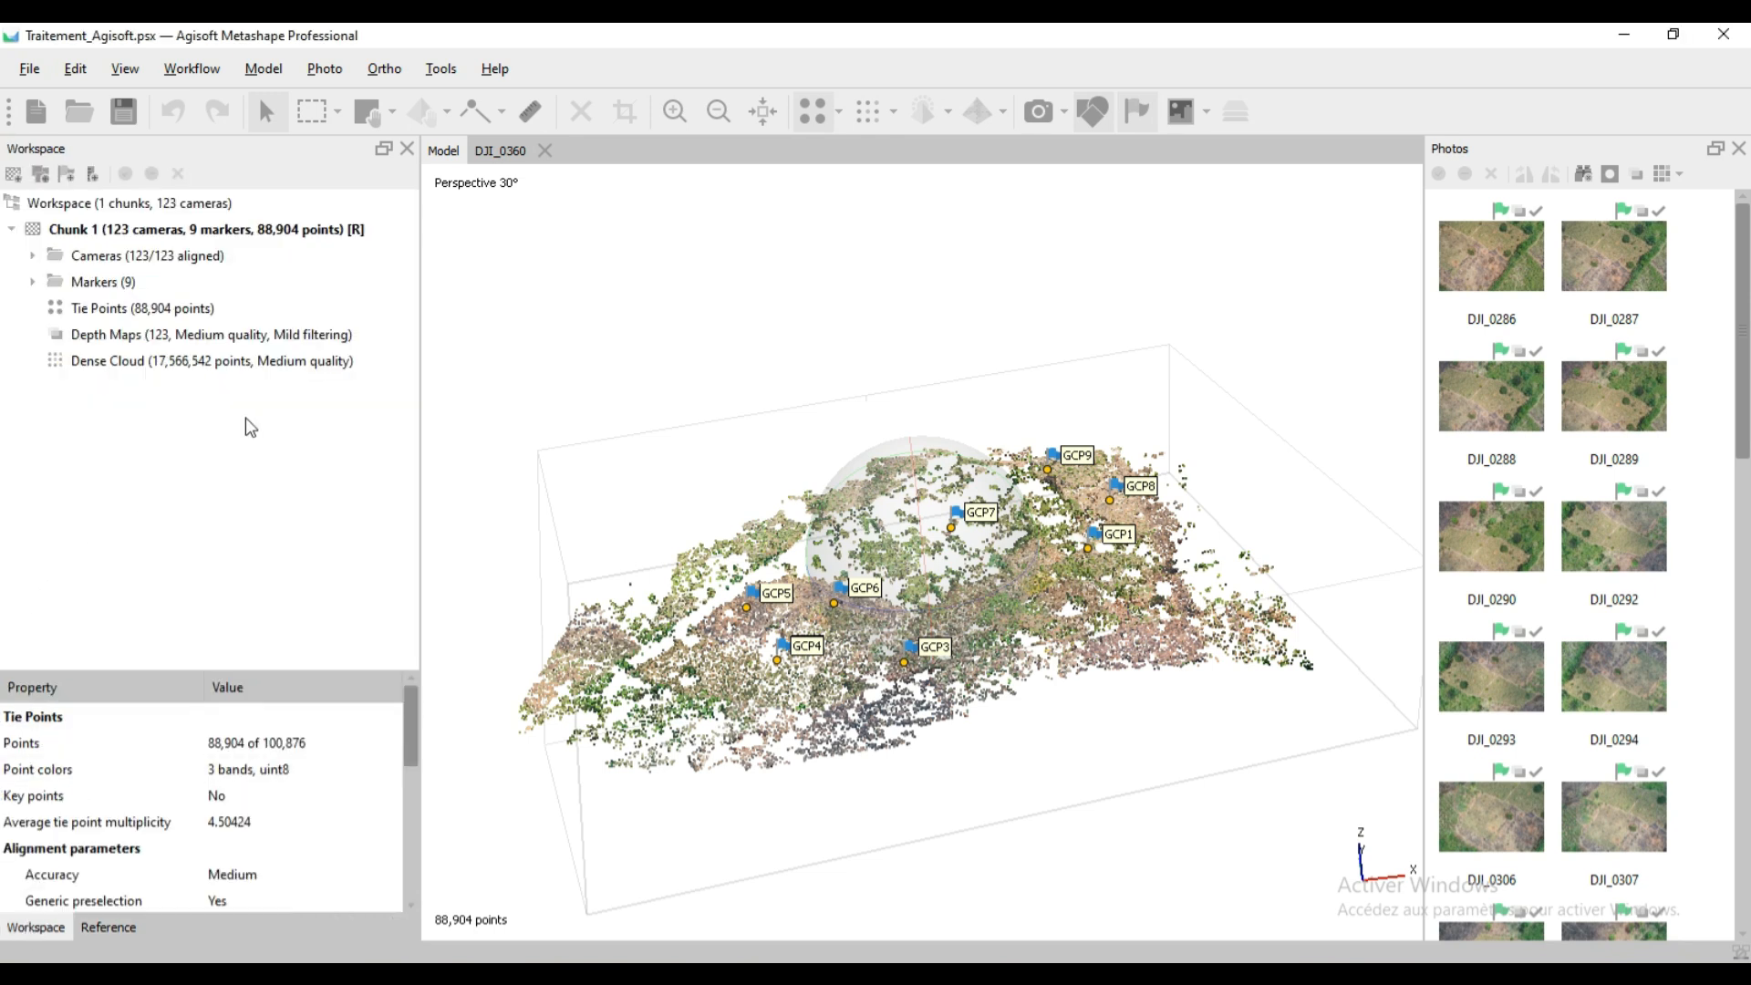
pyautogui.click(110, 365)
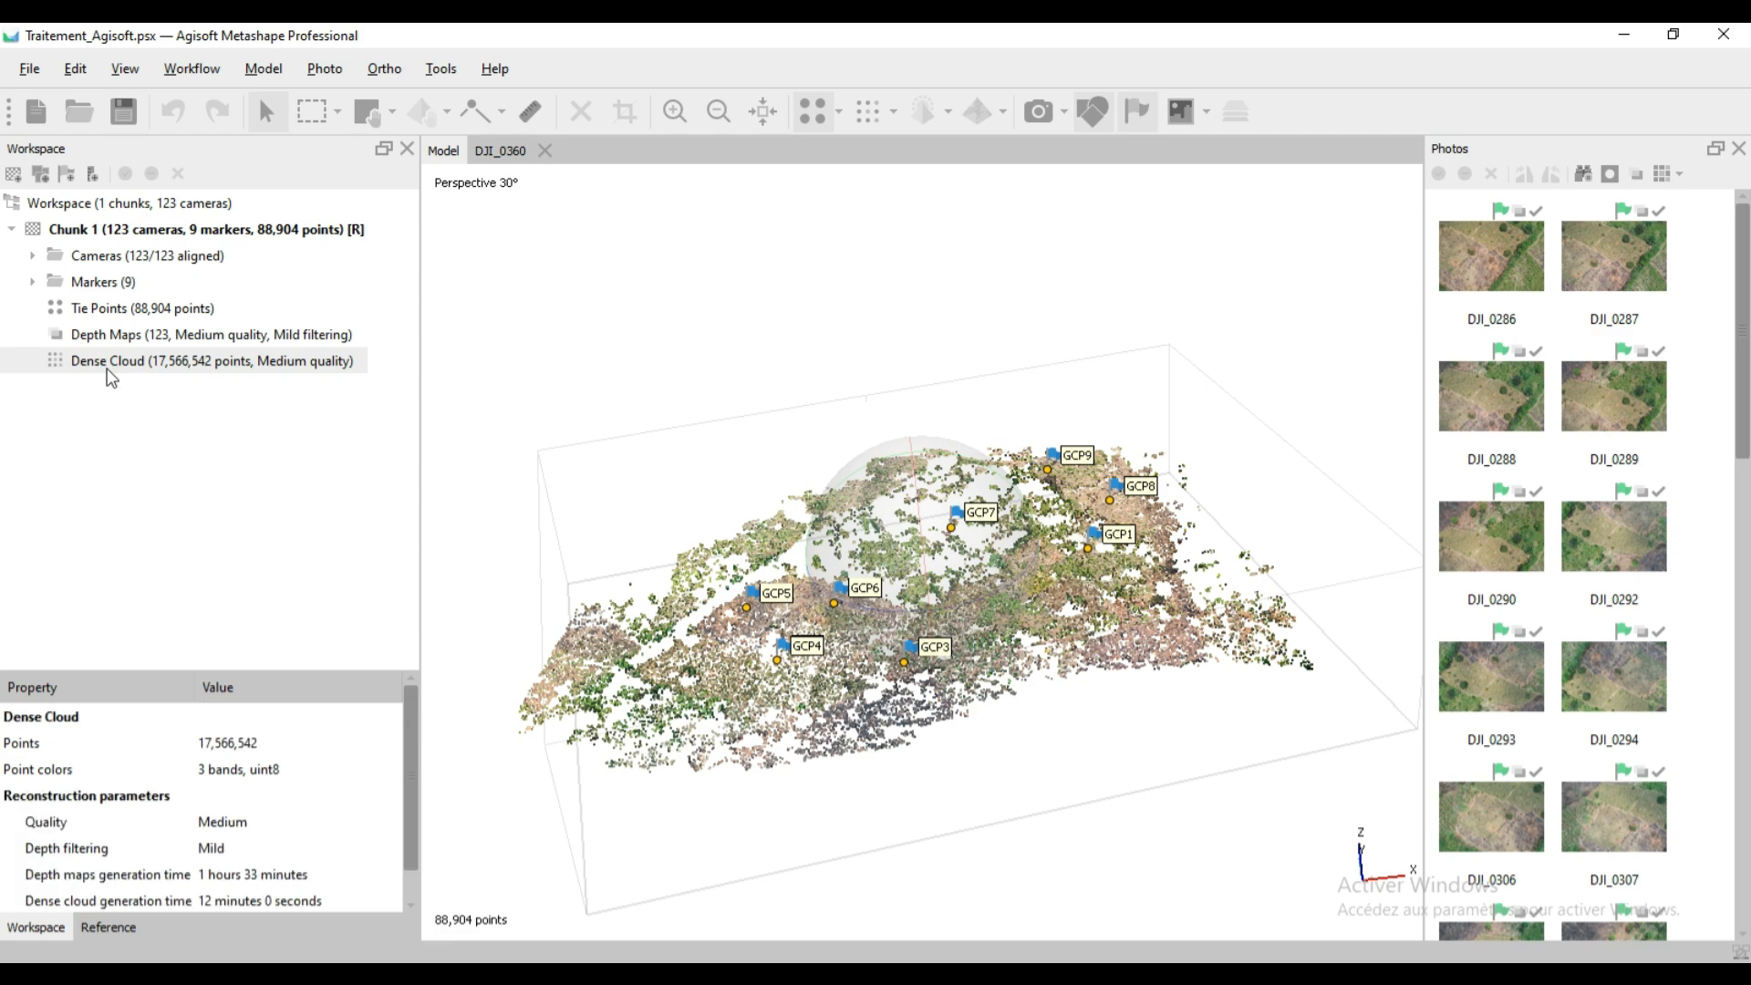
pyautogui.doubleClick(142, 361)
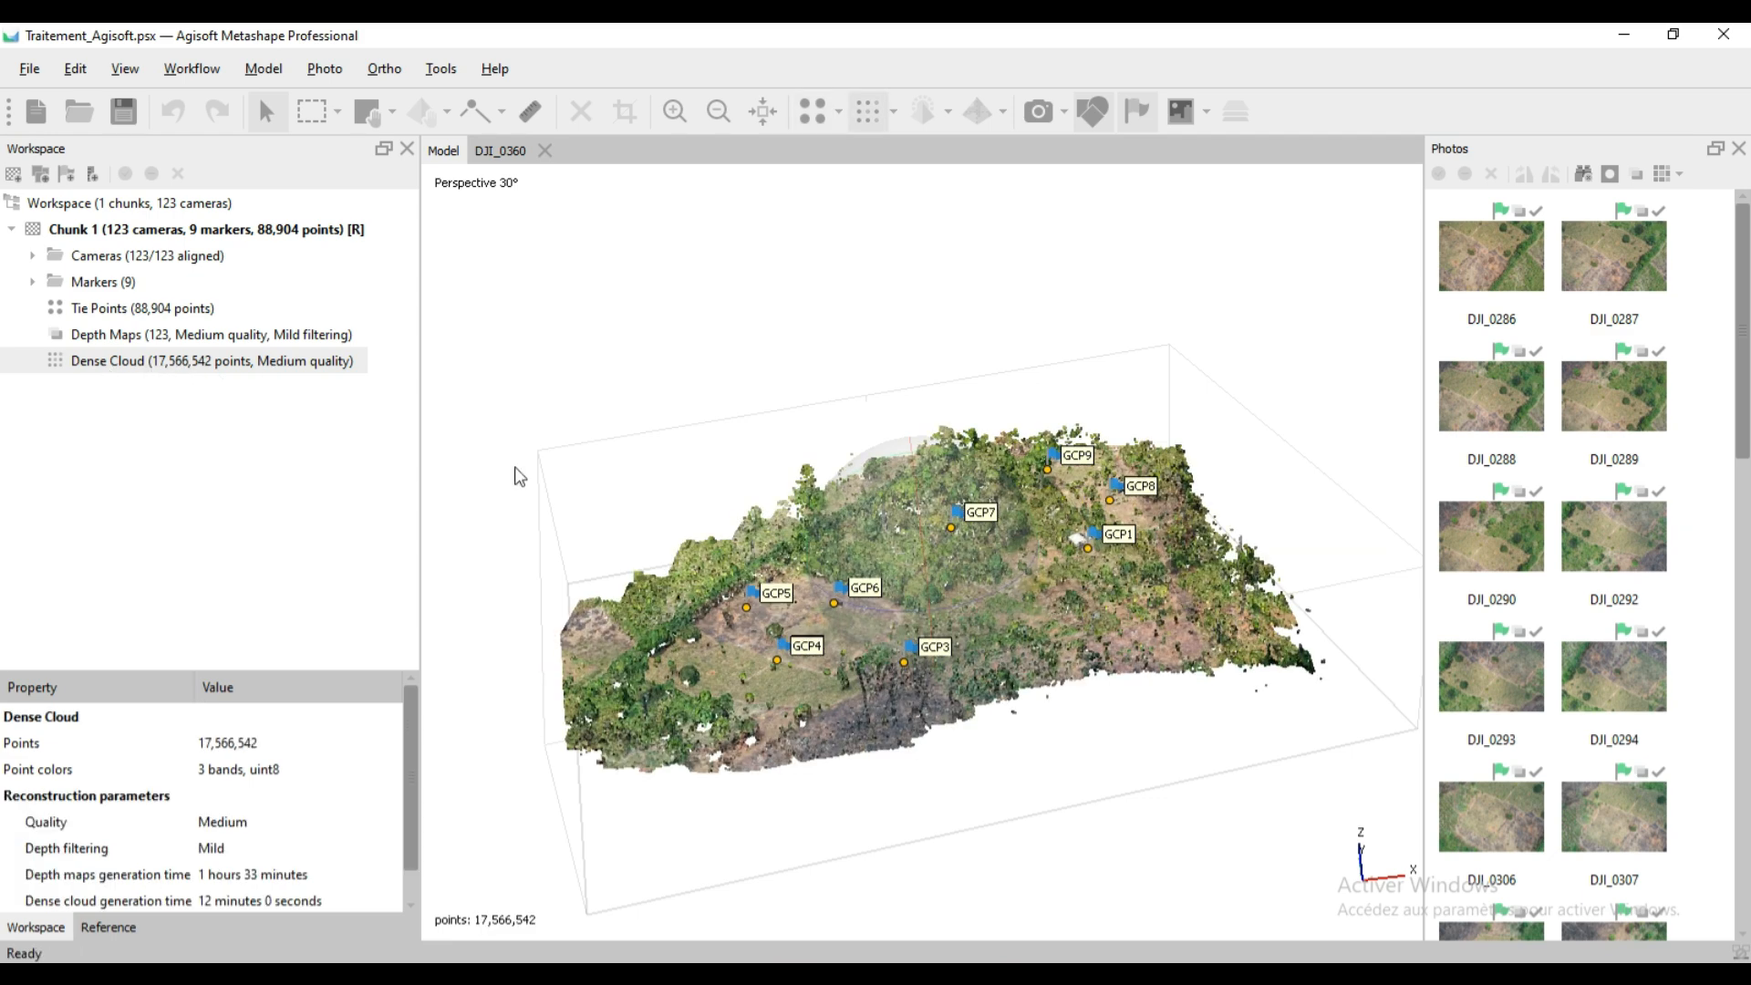
# Examine the whole dense cloud from above, including the areas around markers GCP1 to GCP9.
pyautogui.moveTo(934, 595); pyautogui.dragTo(936, 683)
pyautogui.scroll(6, 921, 682)
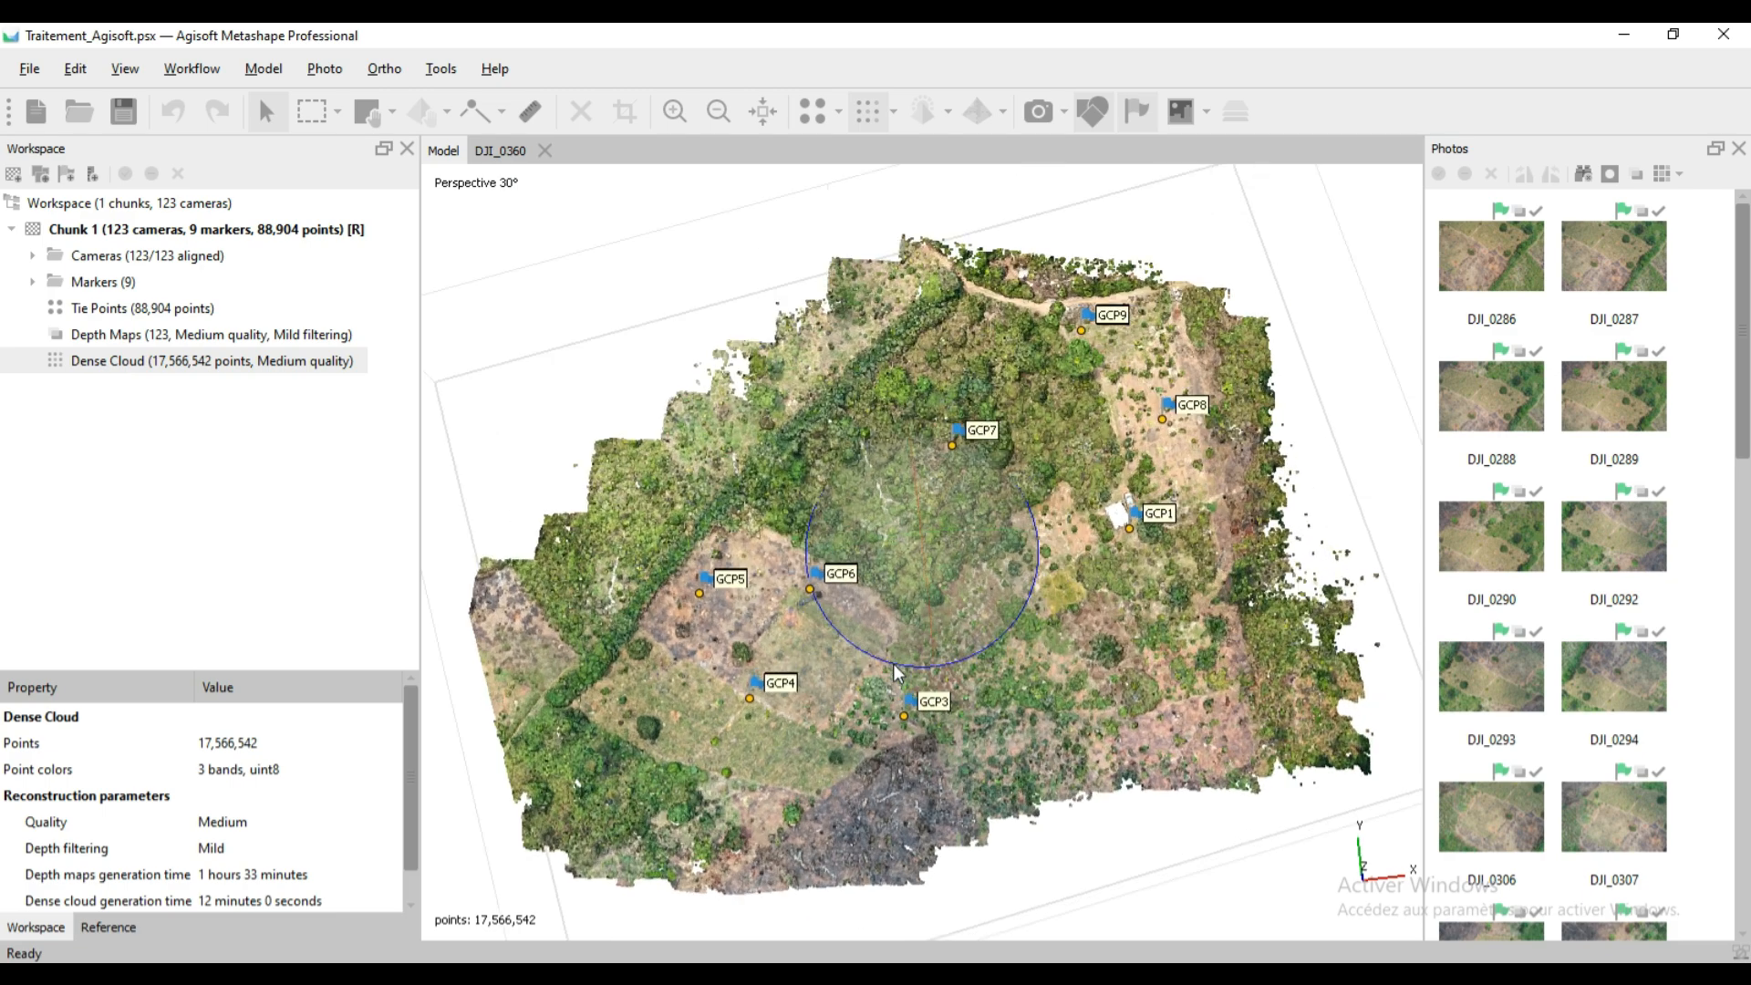
pyautogui.scroll(2, 895, 669)
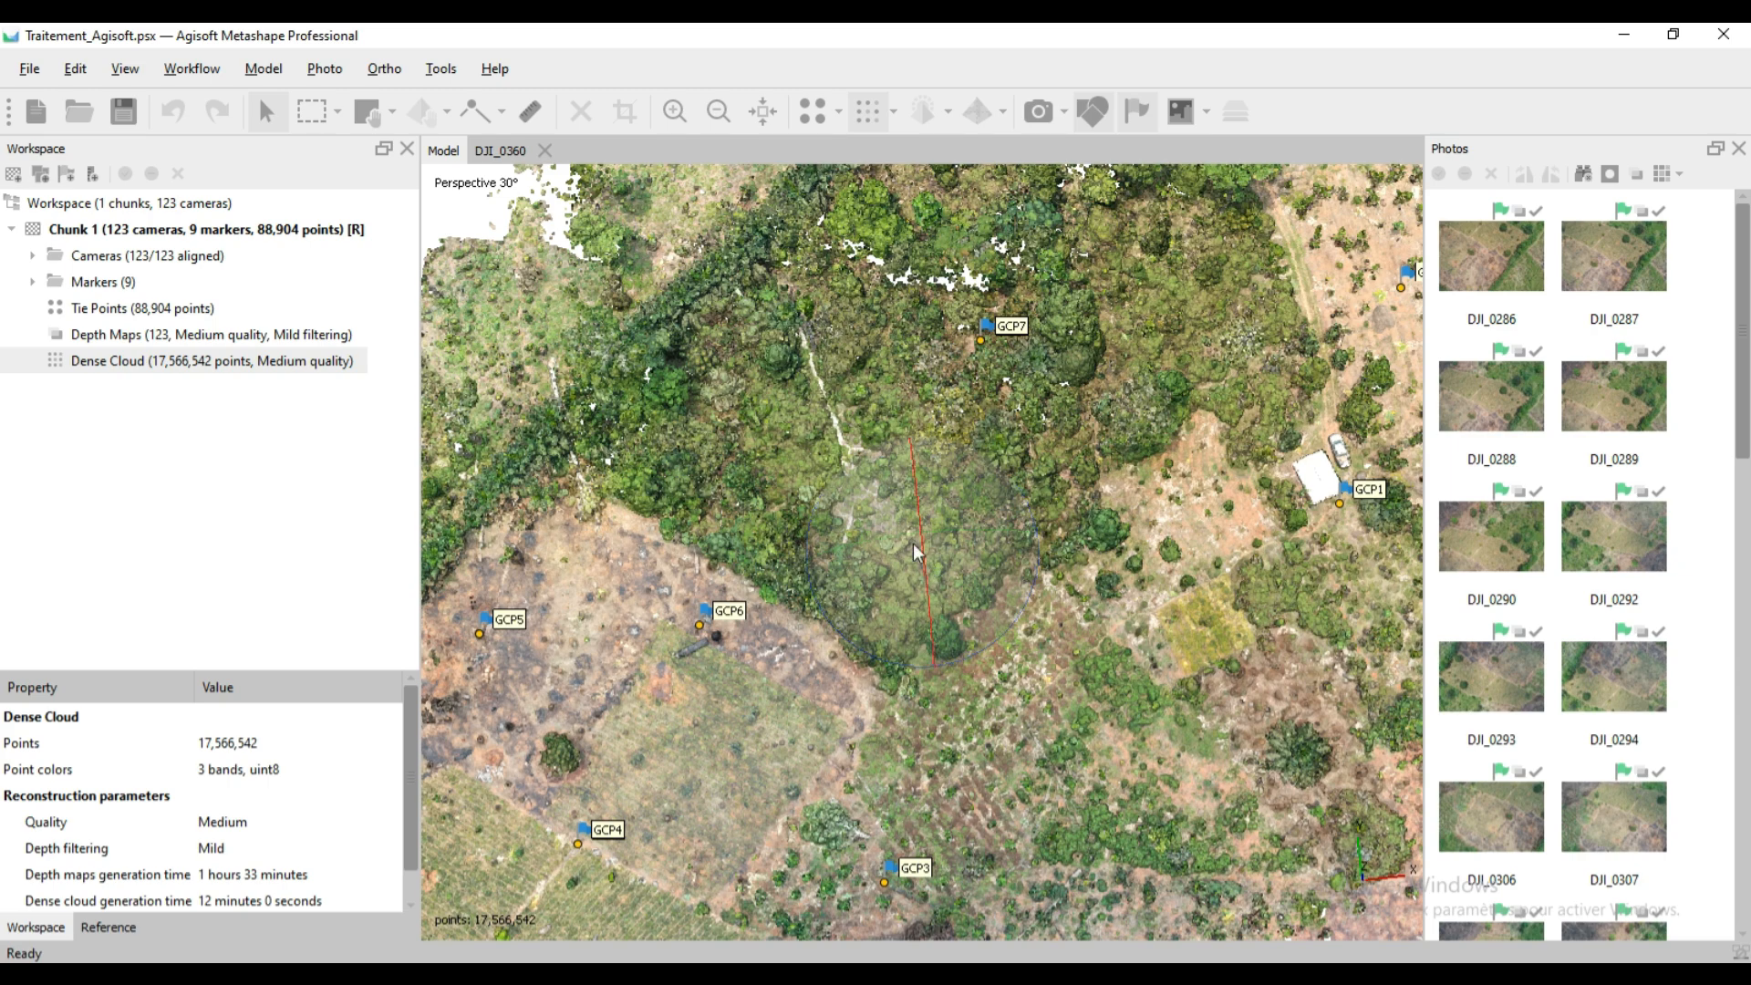
pyautogui.moveTo(912, 544)
pyautogui.mouseDown()
pyautogui.moveTo(907, 429)
pyautogui.moveTo(917, 584)
pyautogui.moveTo(900, 571)
pyautogui.mouseUp()
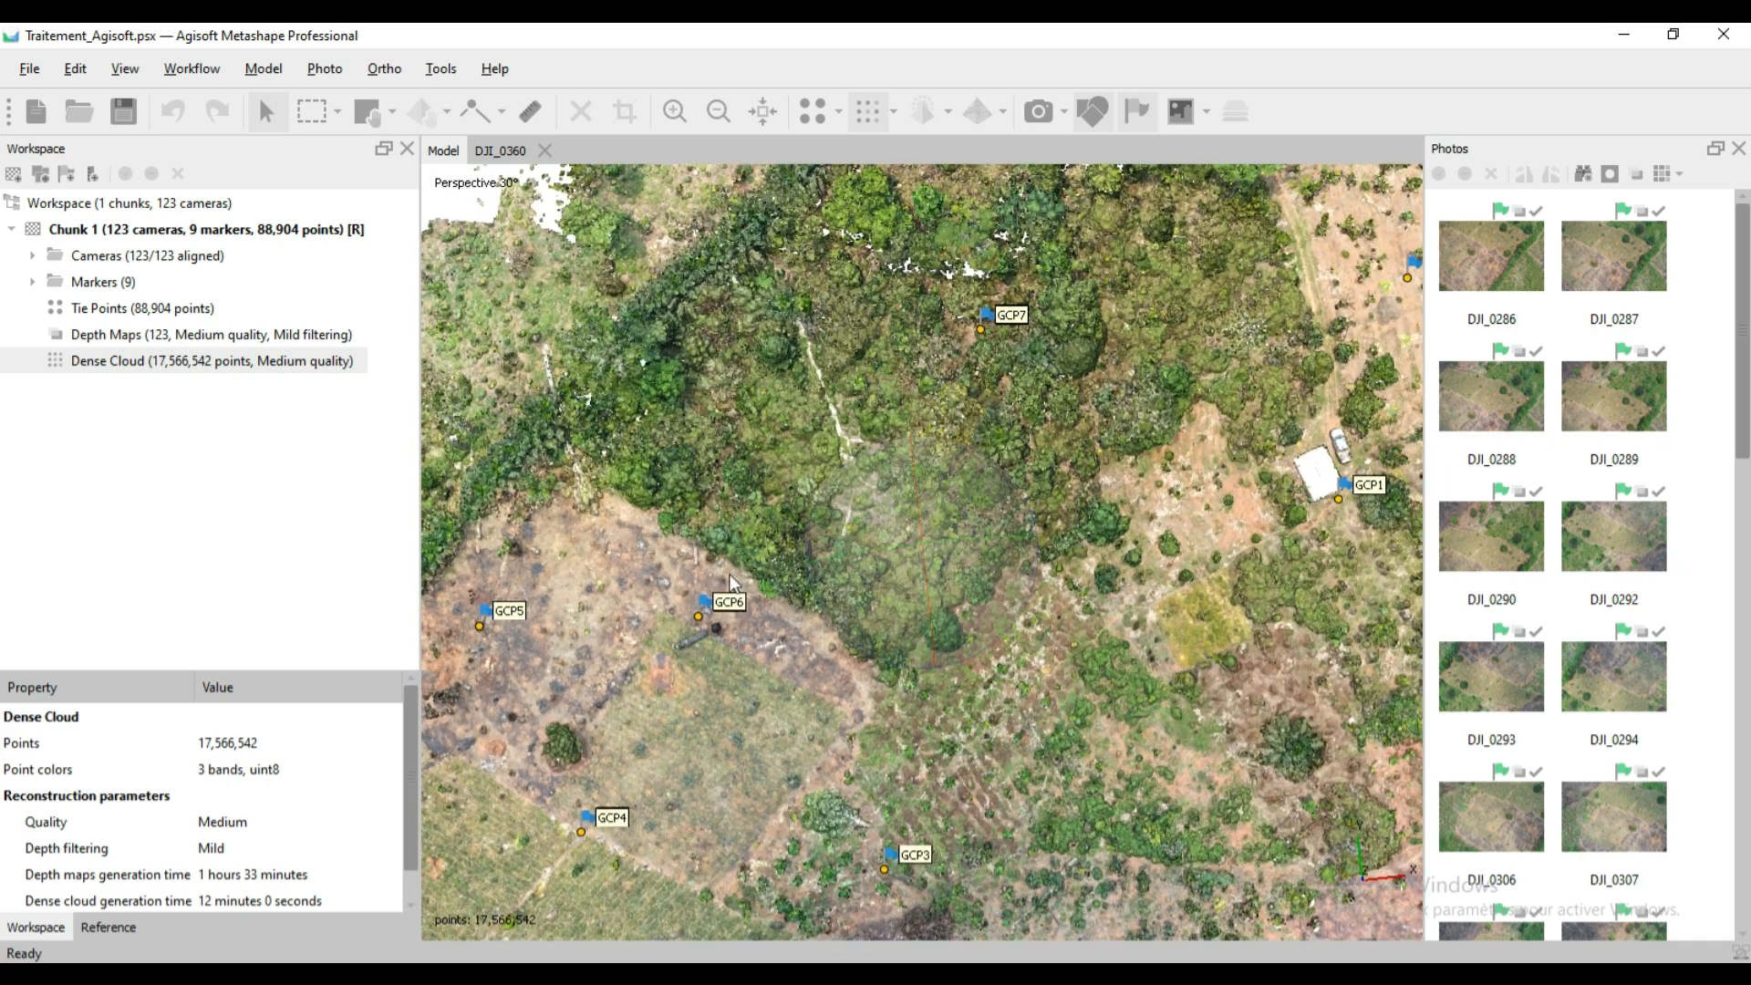
pyautogui.moveTo(824, 602); pyautogui.dragTo(1135, 467, button='right')
pyautogui.moveTo(1195, 620); pyautogui.dragTo(786, 616, button='right')
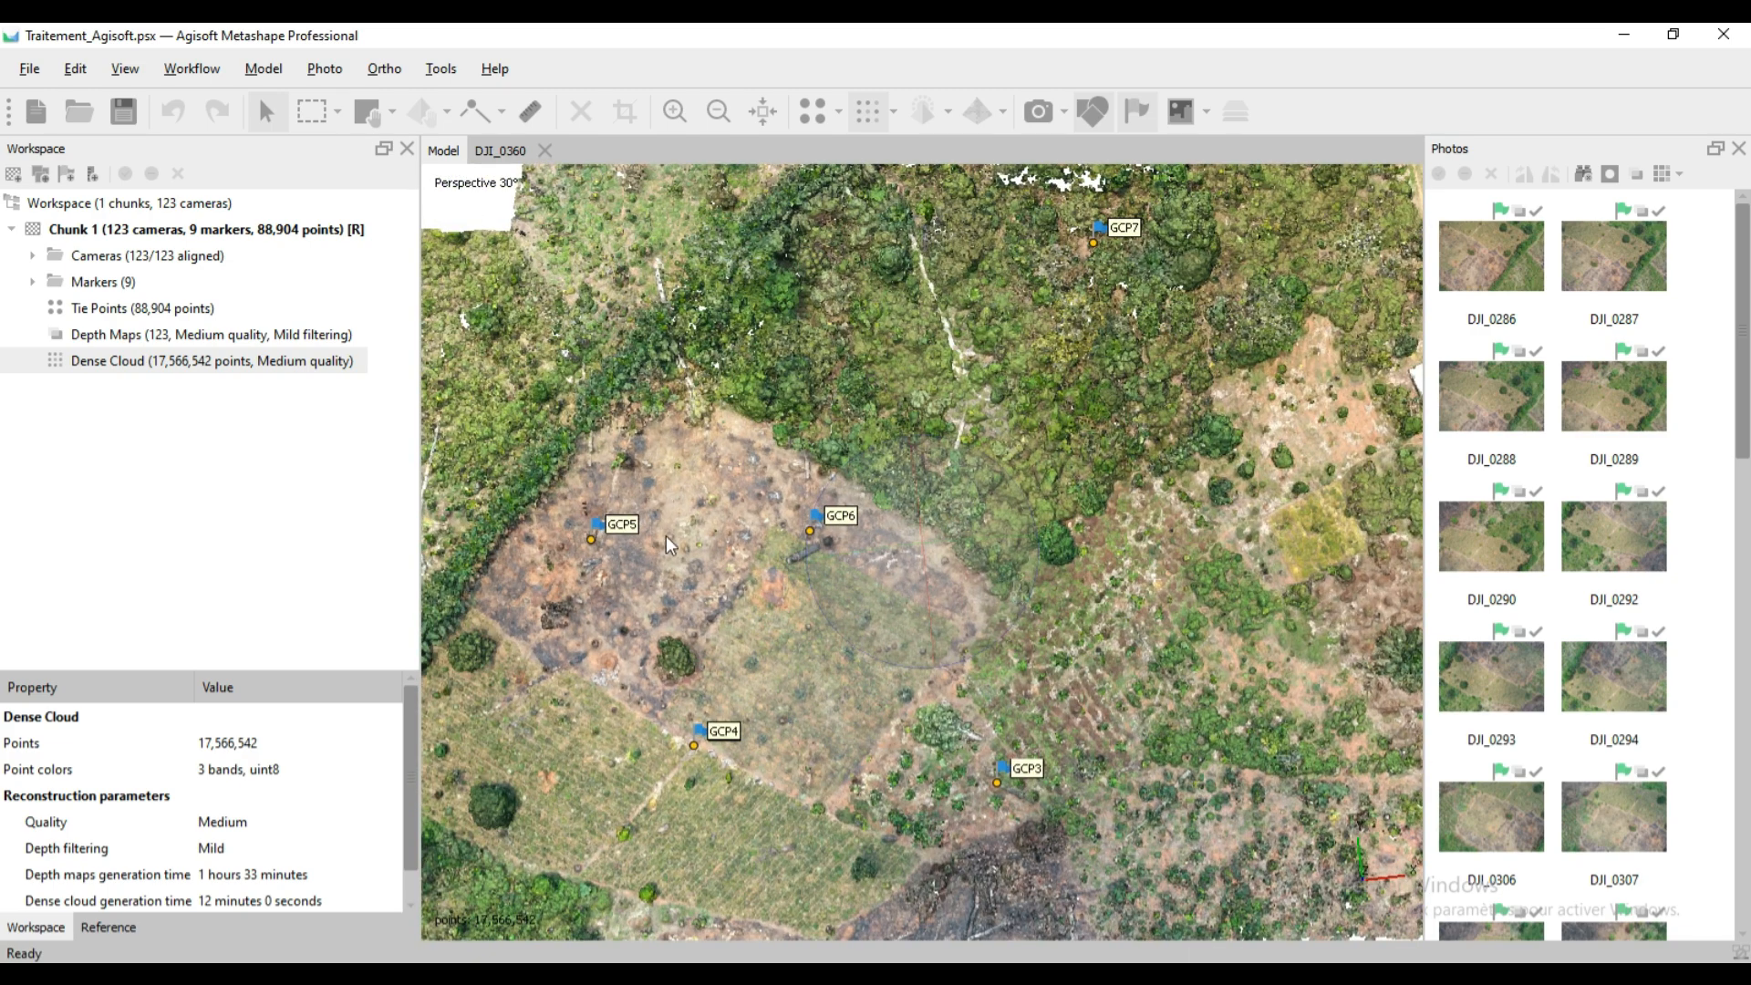
pyautogui.moveTo(994, 728); pyautogui.dragTo(629, 862, button='right')
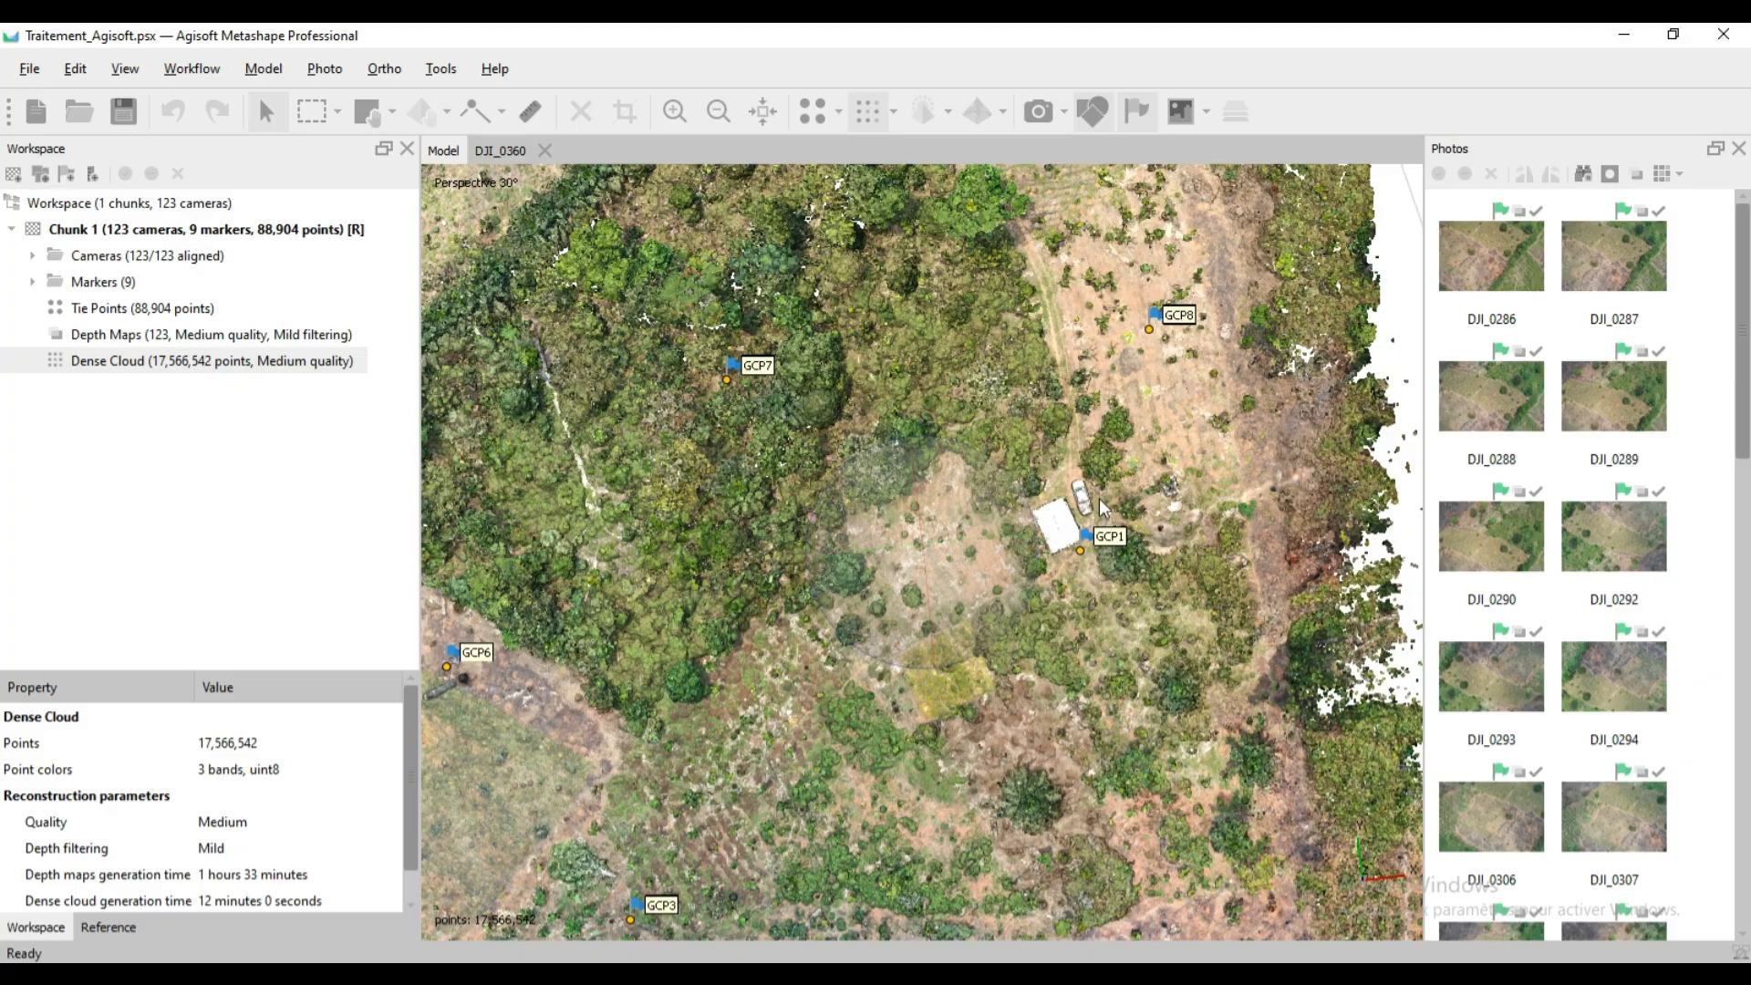
# Inspect the dense cloud's point density and detail up close in the clearing near GCP1 and the surrounding vegetation.
pyautogui.scroll(-2, 1090, 494)
pyautogui.scroll(6, 769, 653)
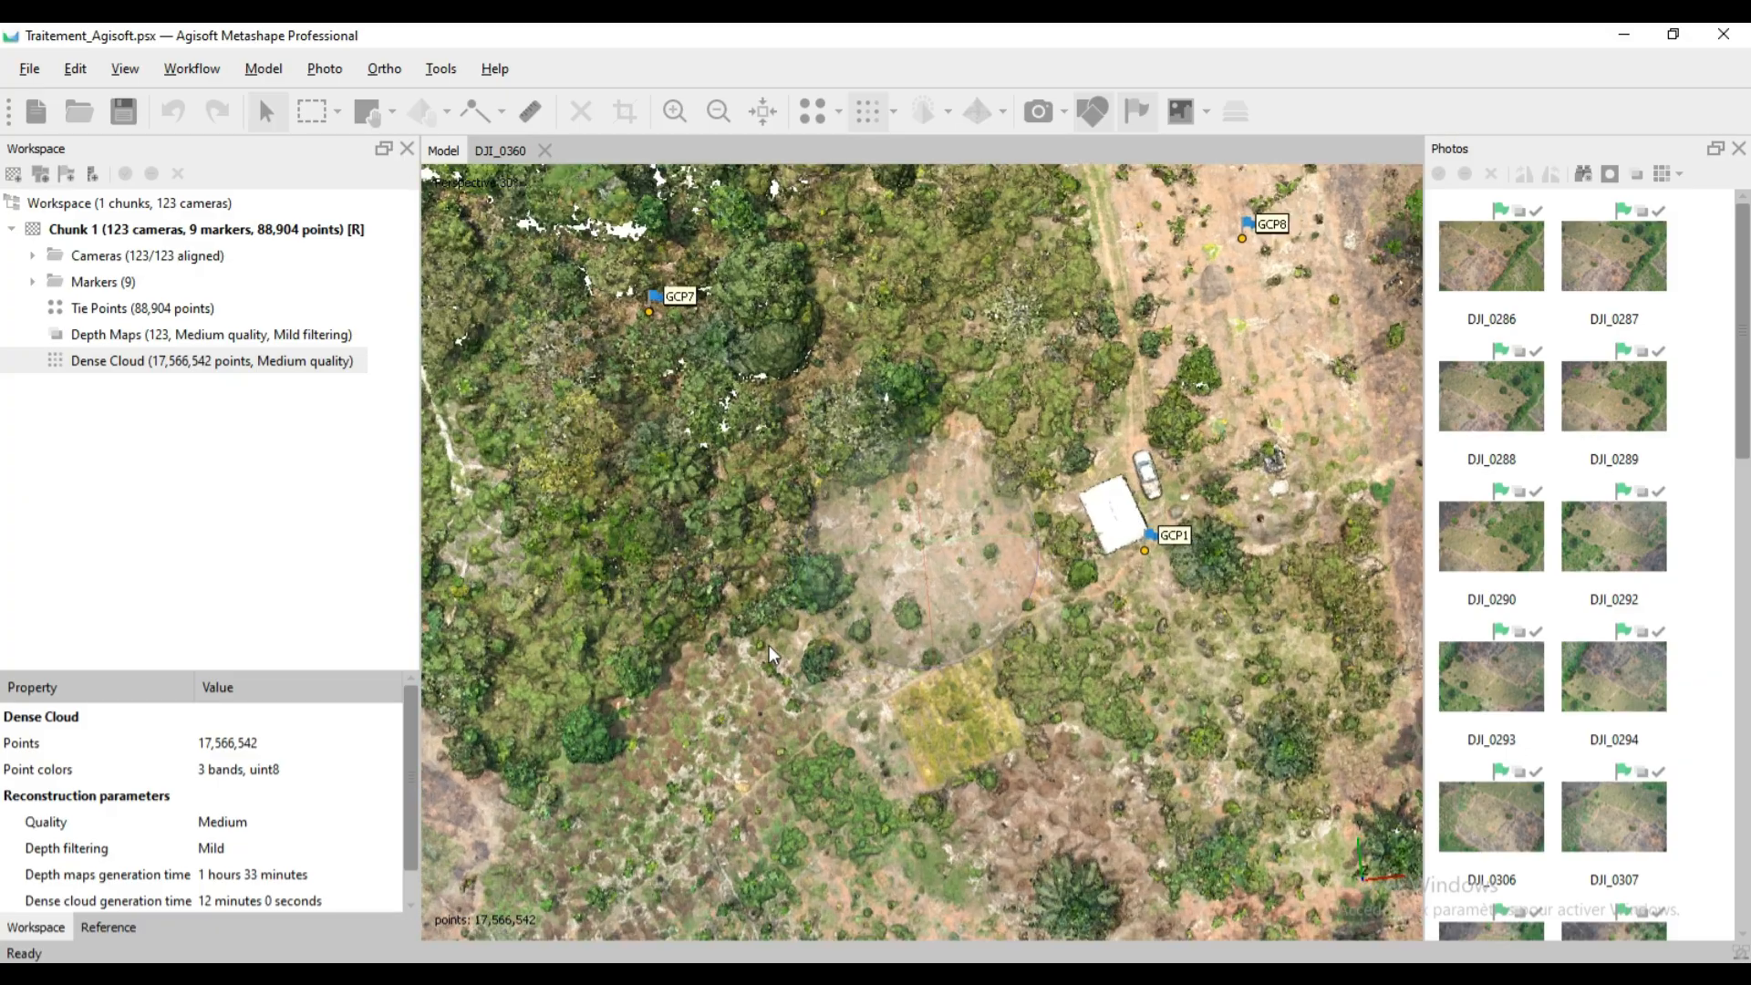
pyautogui.scroll(8, 769, 648)
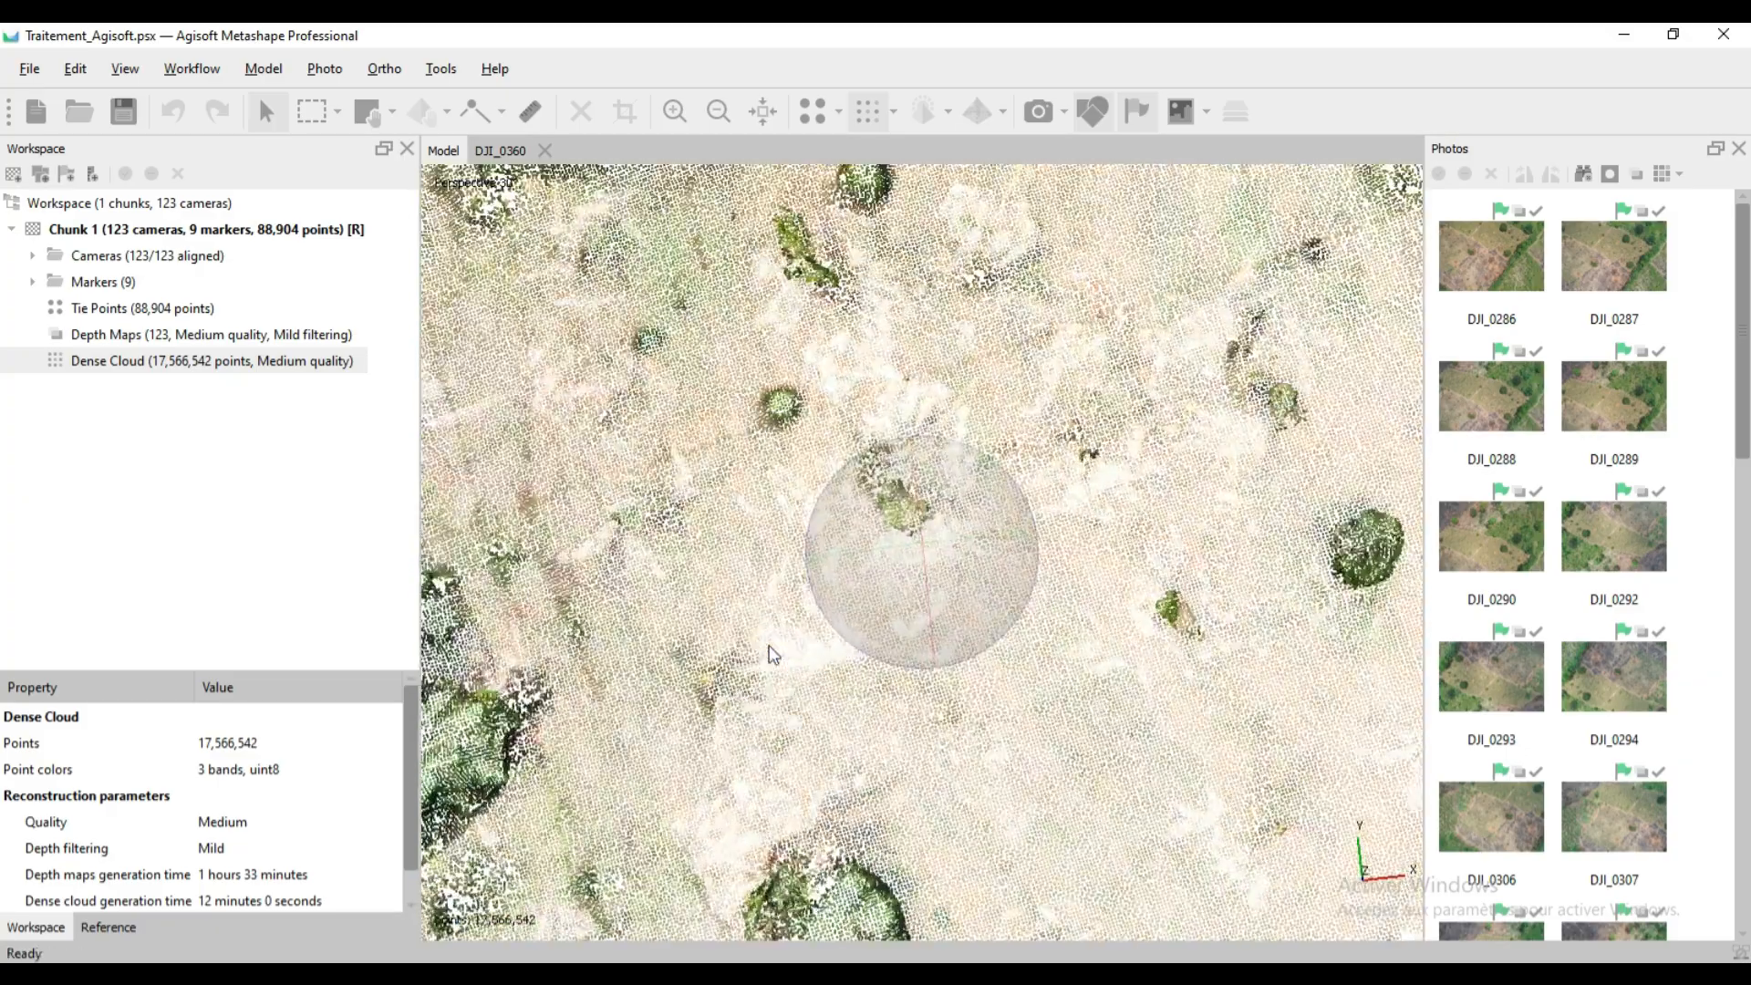
pyautogui.scroll(-1, 769, 644)
pyautogui.scroll(3, 769, 644)
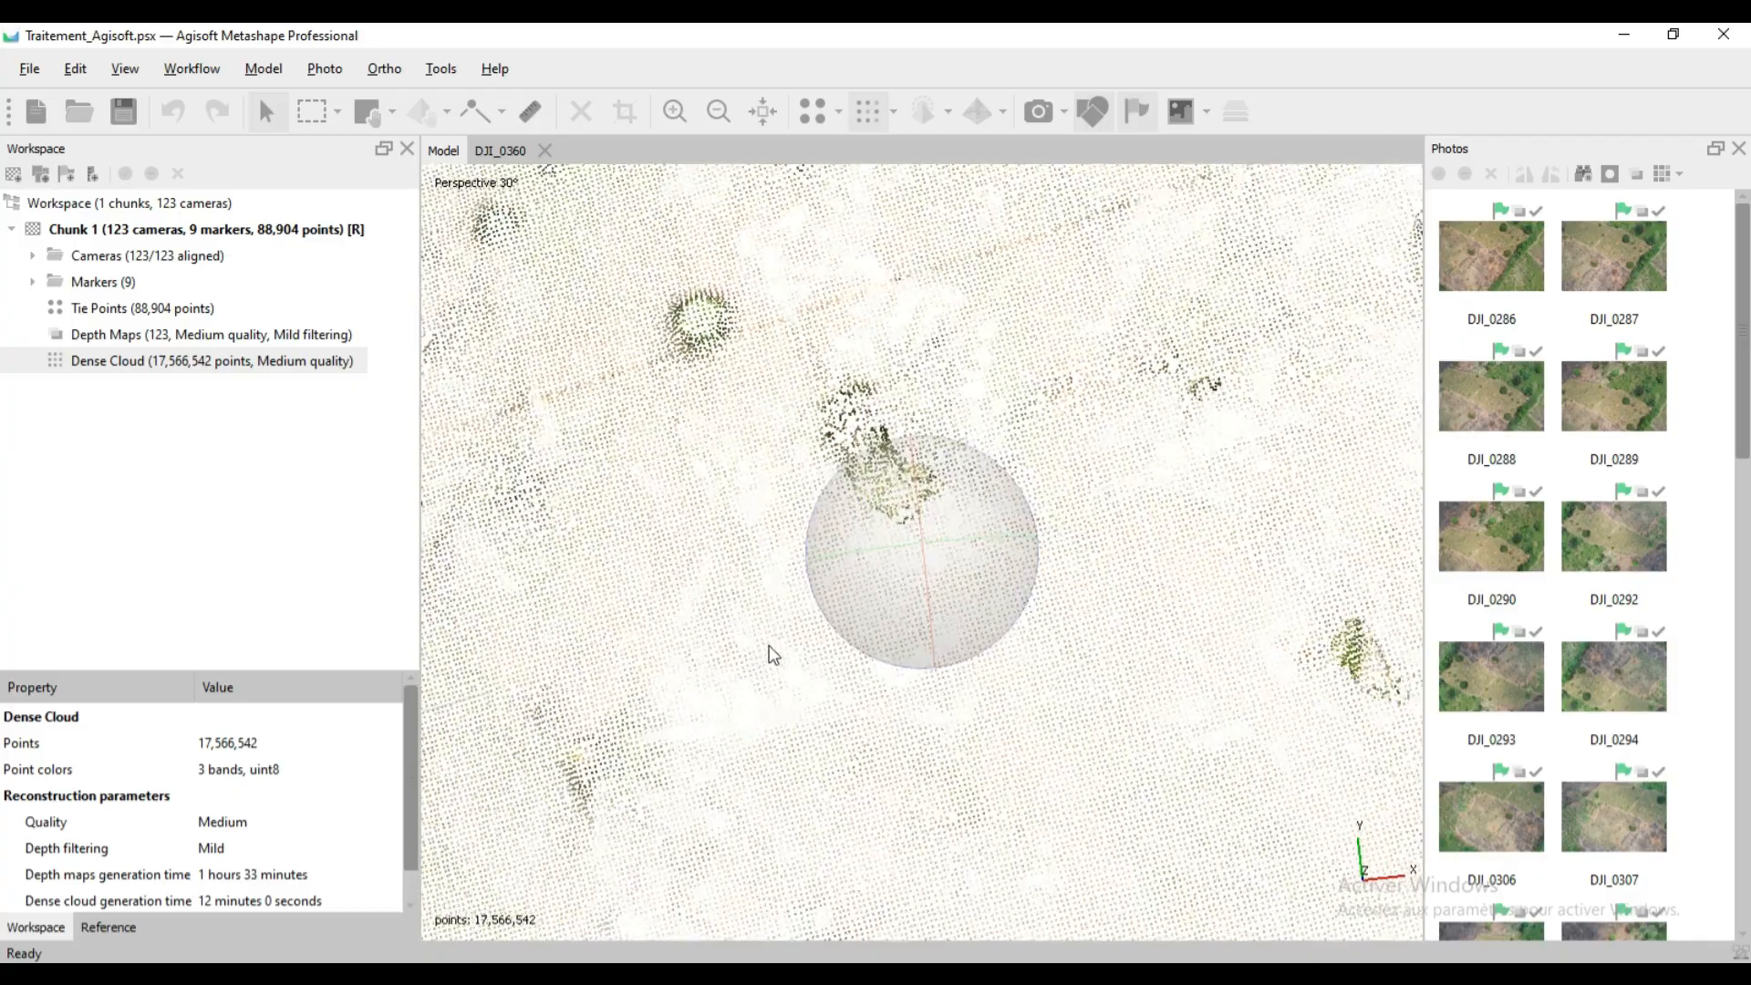
pyautogui.scroll(-2, 769, 644)
pyautogui.scroll(-8, 769, 643)
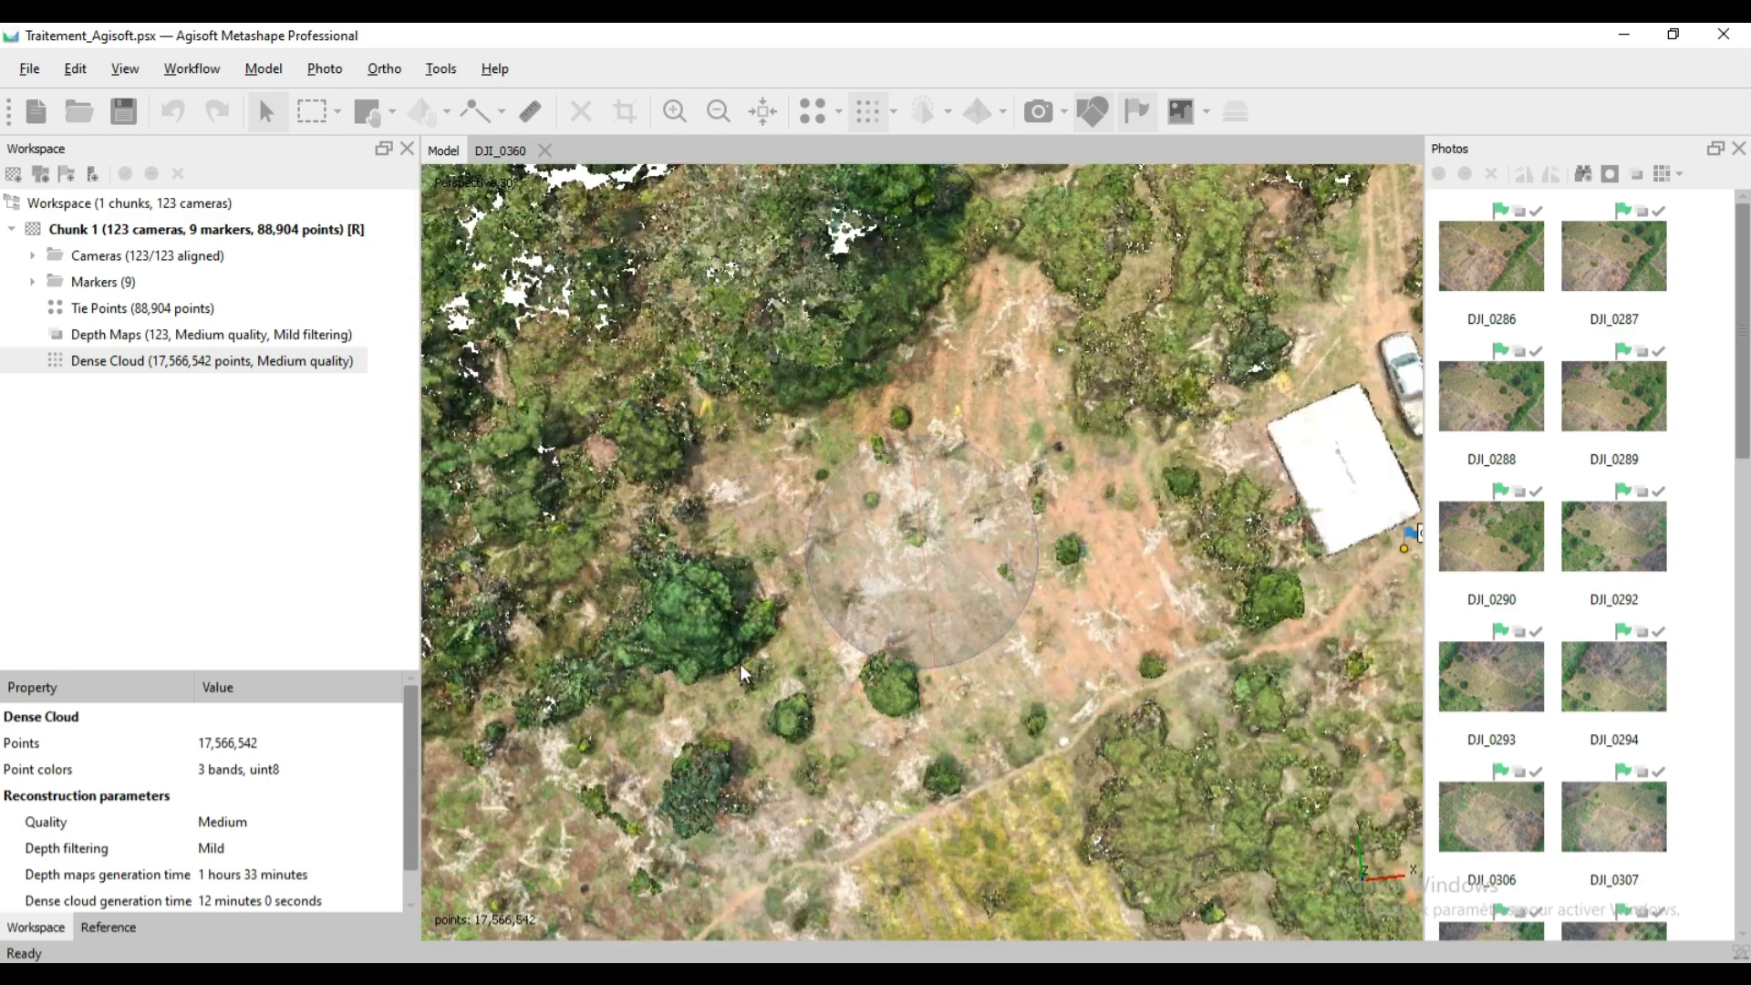
pyautogui.moveTo(741, 664); pyautogui.dragTo(1020, 653)
pyautogui.moveTo(967, 755); pyautogui.dragTo(974, 529, button='middle')
pyautogui.moveTo(923, 617)
pyautogui.mouseDown()
pyautogui.moveTo(918, 429)
pyautogui.moveTo(925, 632)
pyautogui.mouseUp()
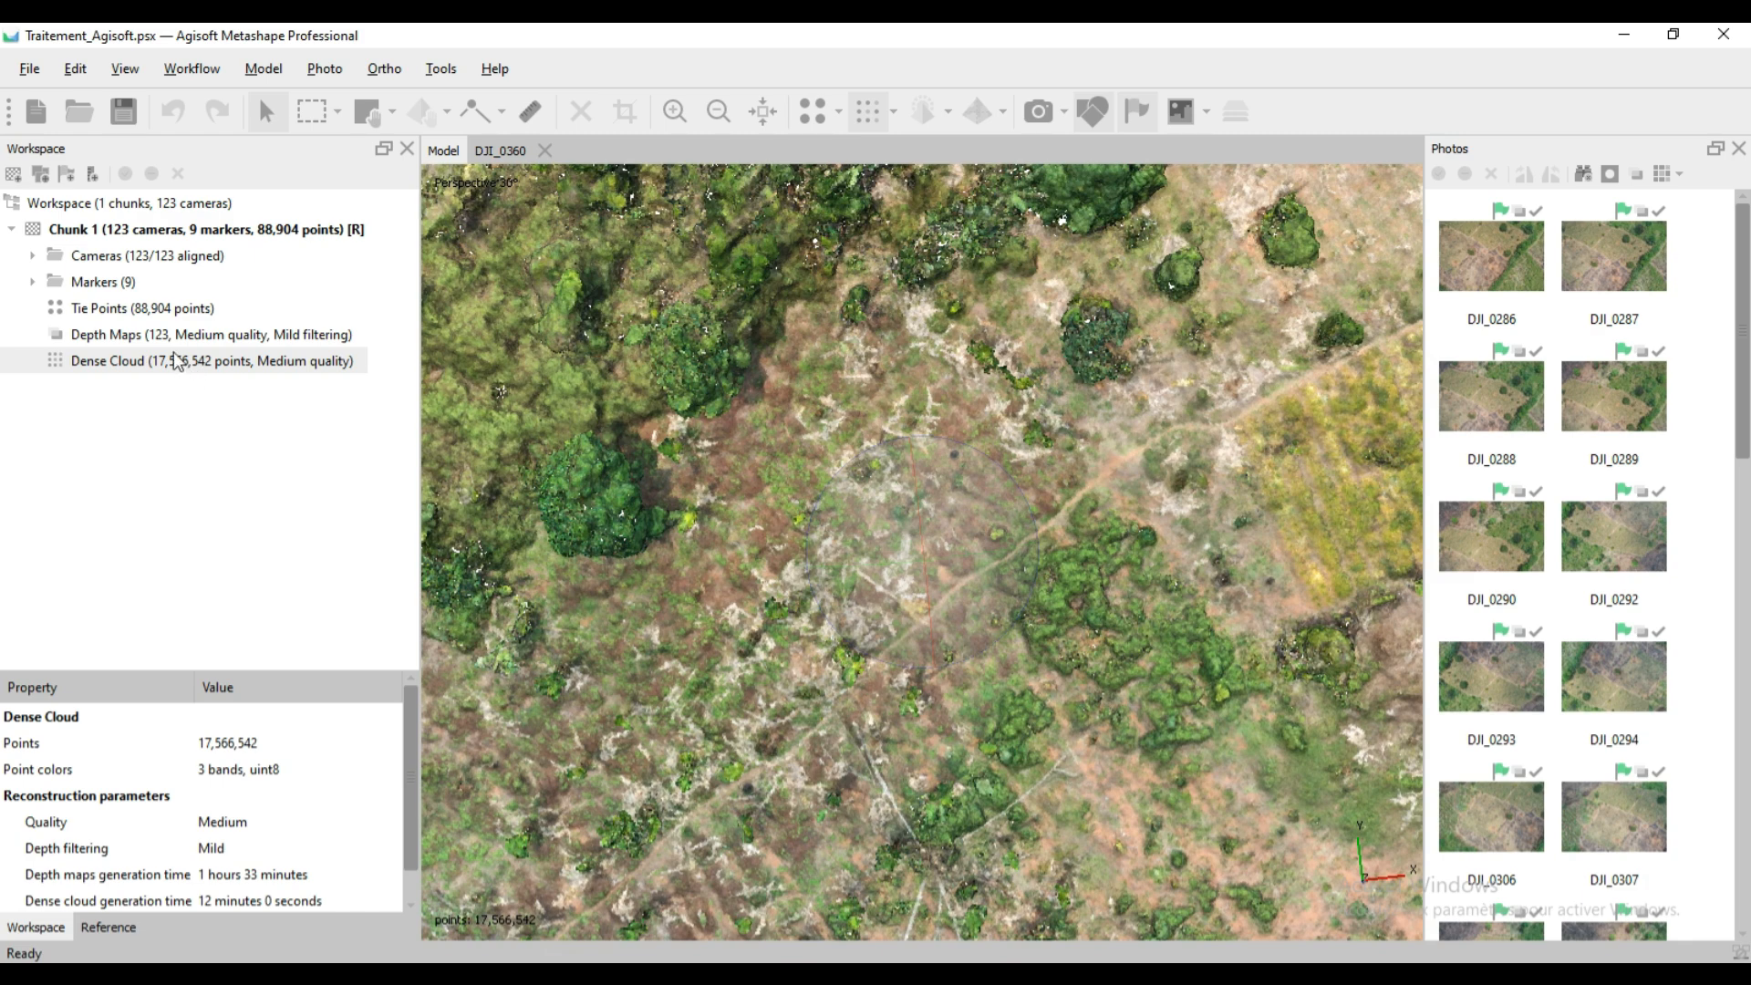
# Show the tie points for comparison and switch the model view back to the dense cloud.
pyautogui.doubleClick(157, 315)
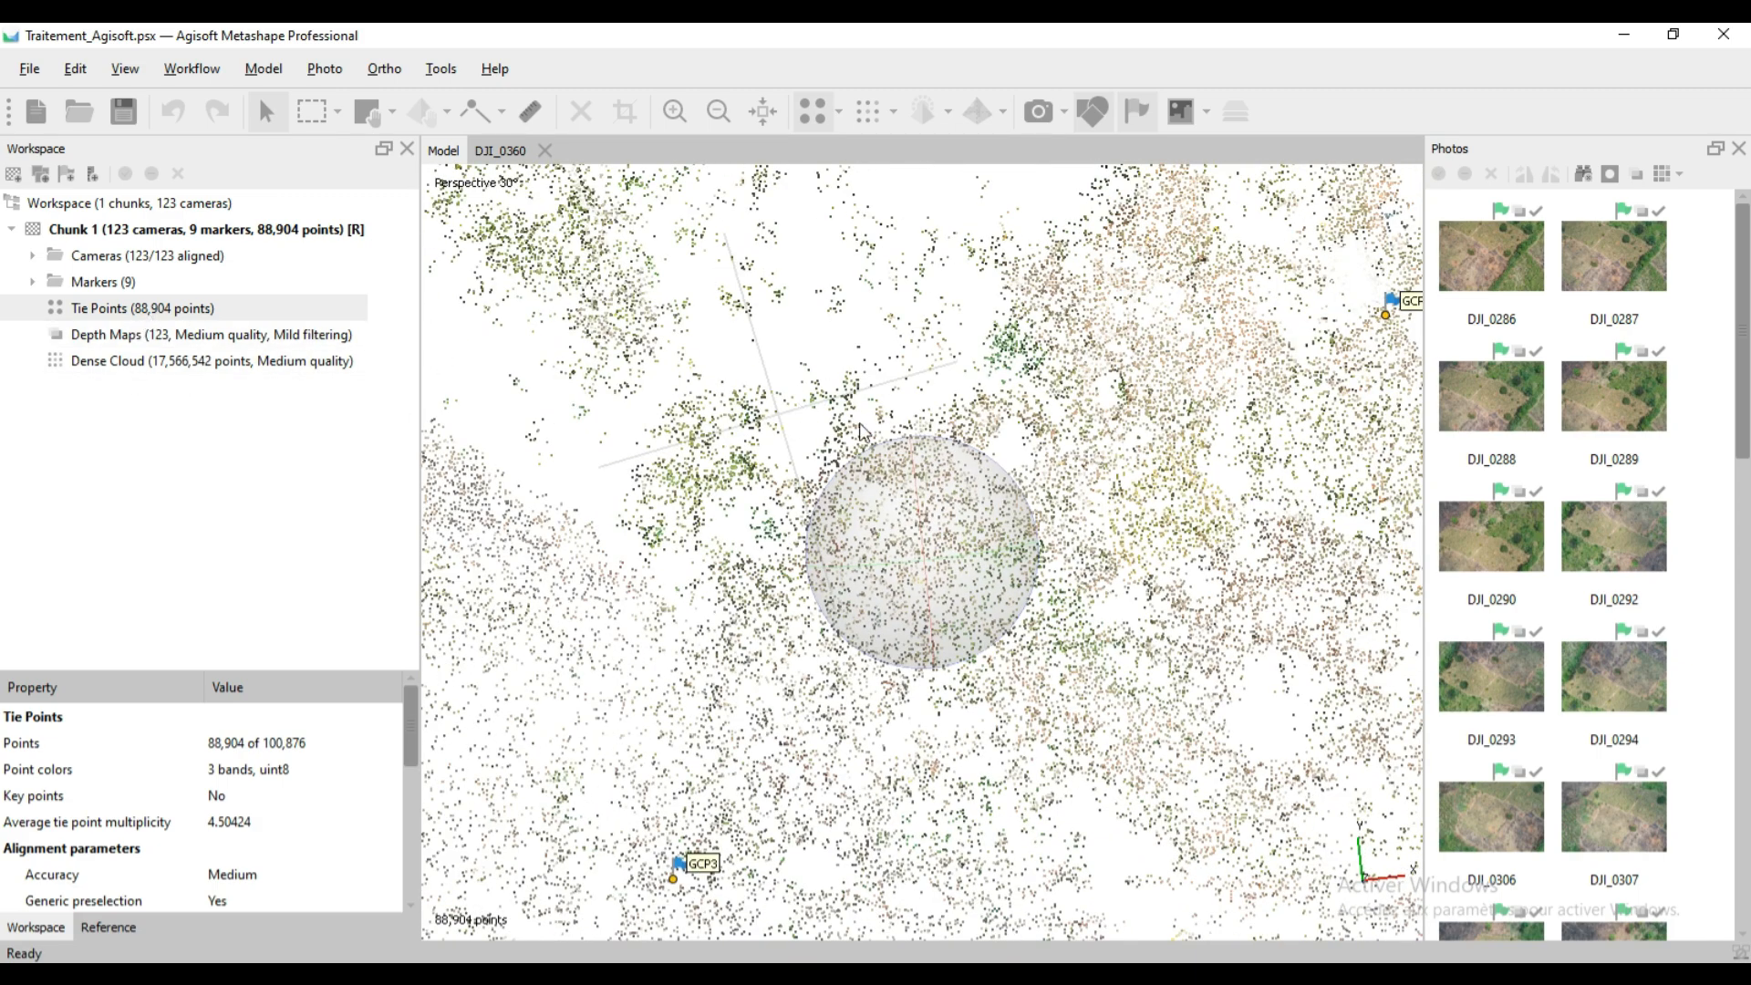
pyautogui.scroll(-5, 865, 433)
pyautogui.doubleClick(200, 361)
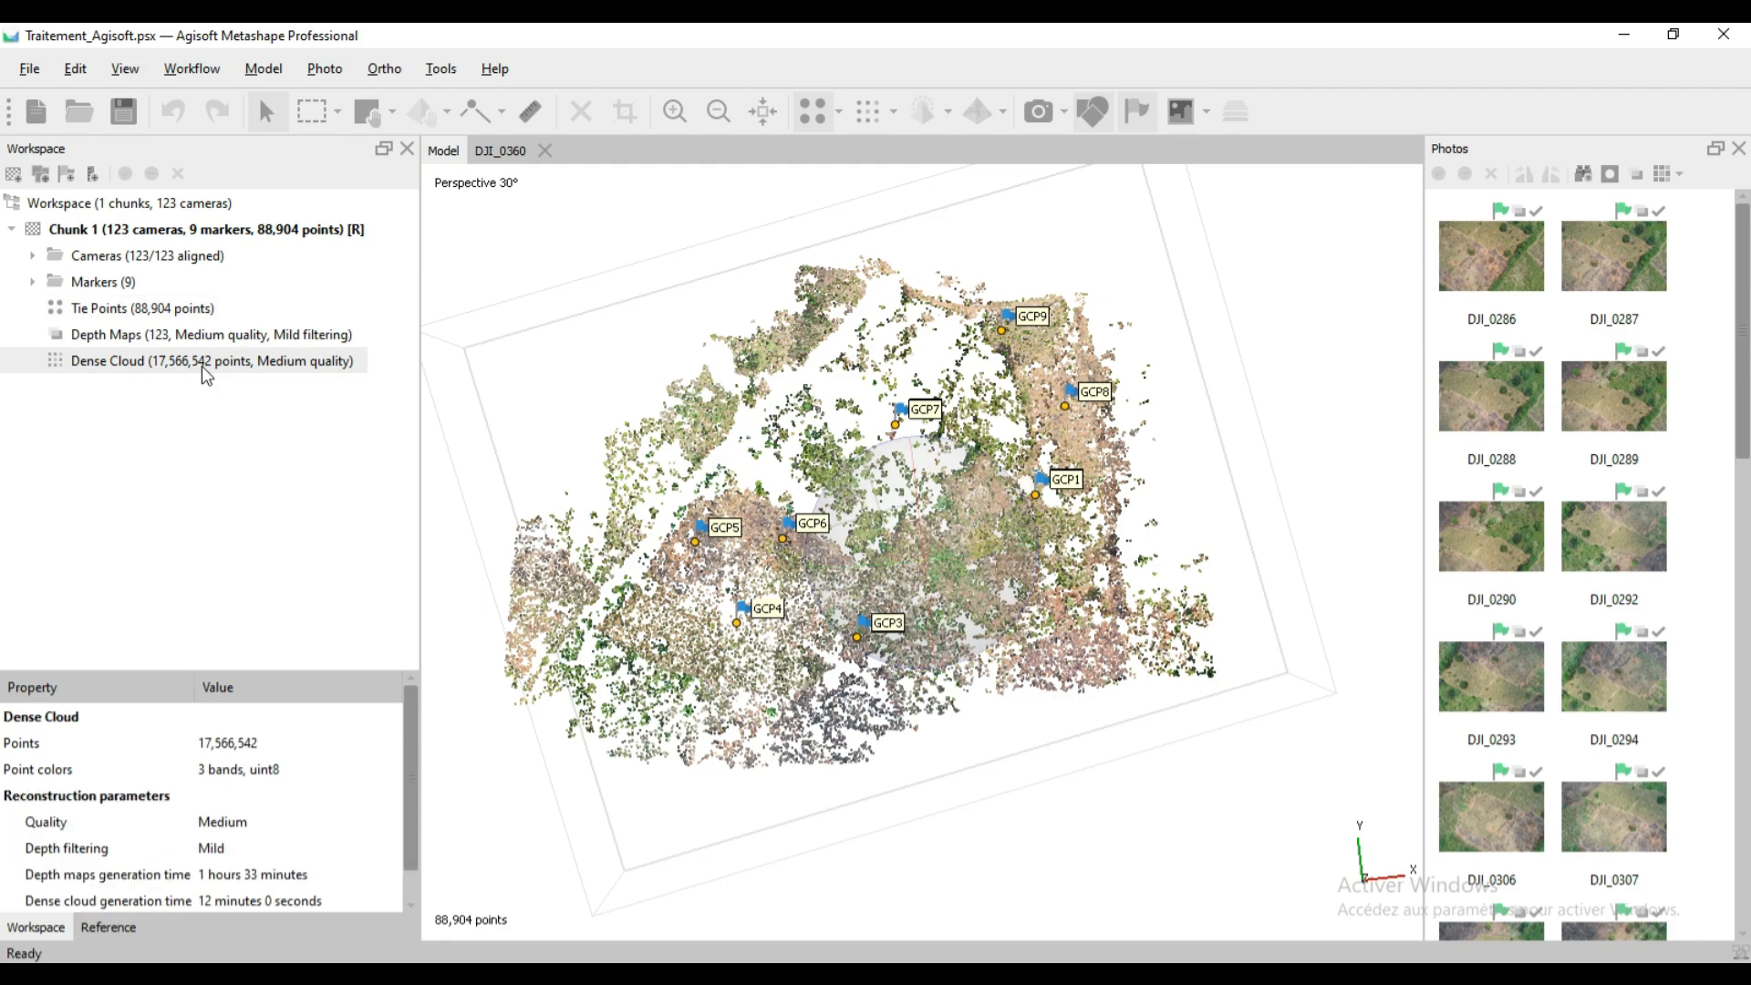
# Examine the relief and trees of the dense cloud from oblique and side angles.
pyautogui.scroll(4, 901, 545)
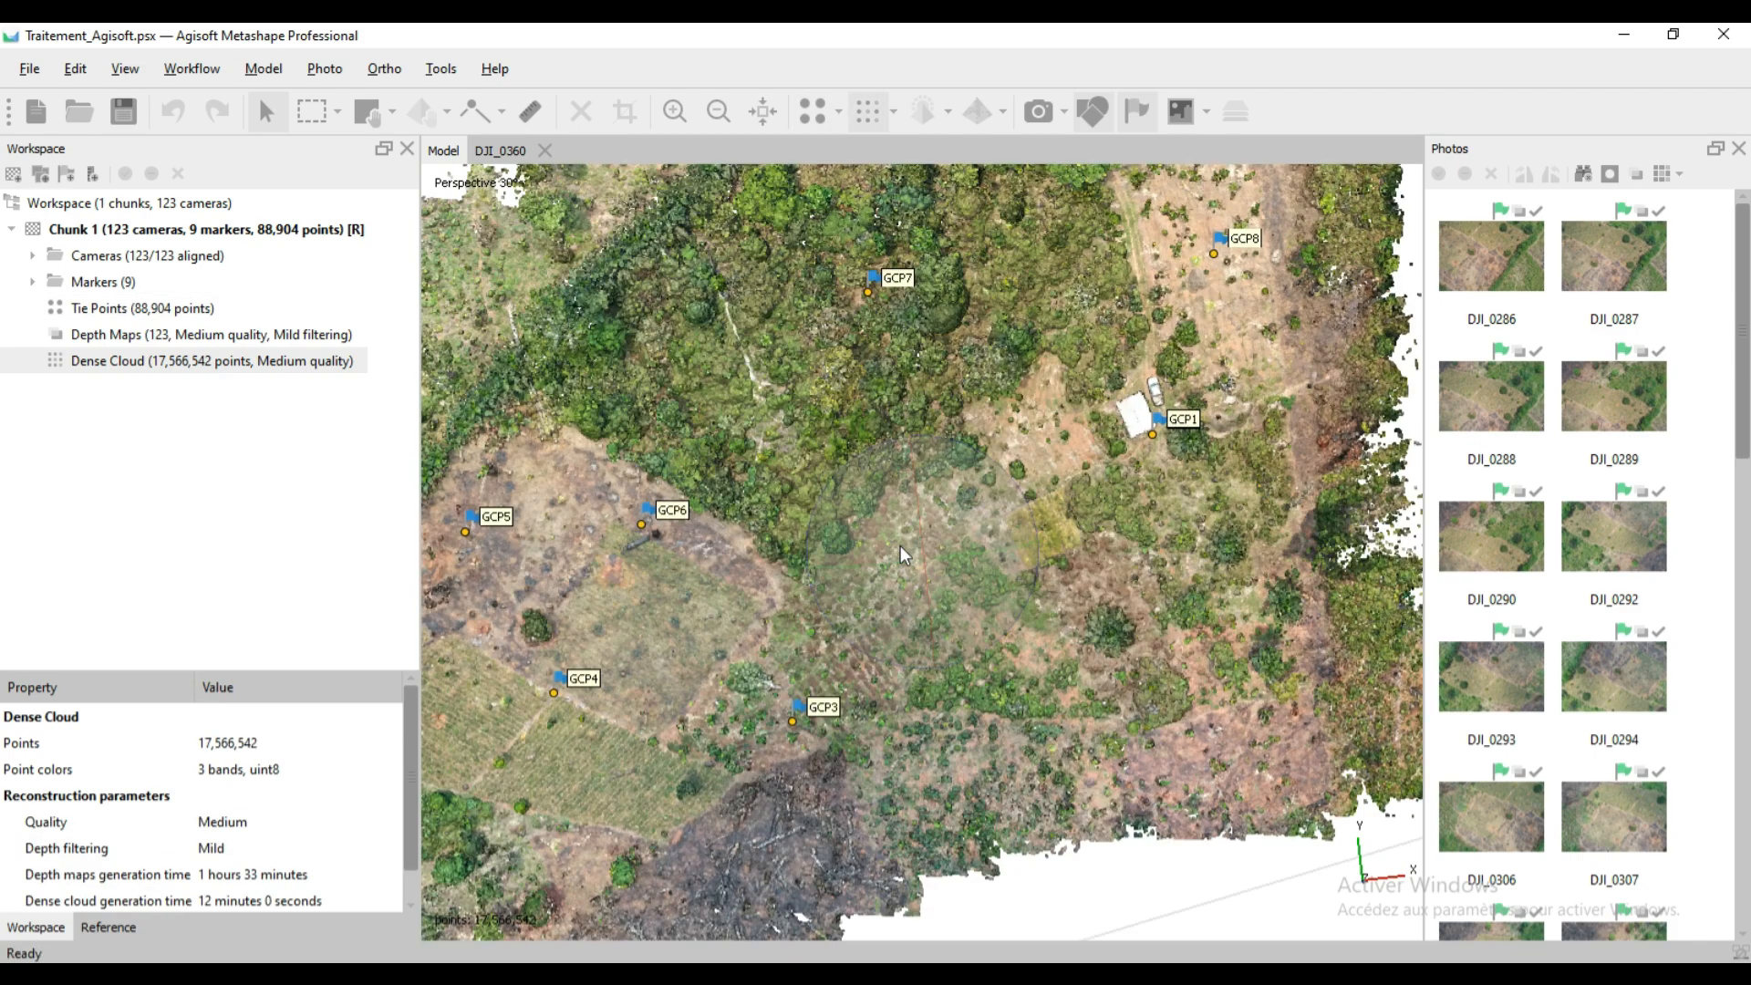
pyautogui.scroll(3, 921, 565)
pyautogui.moveTo(932, 604); pyautogui.dragTo(930, 508)
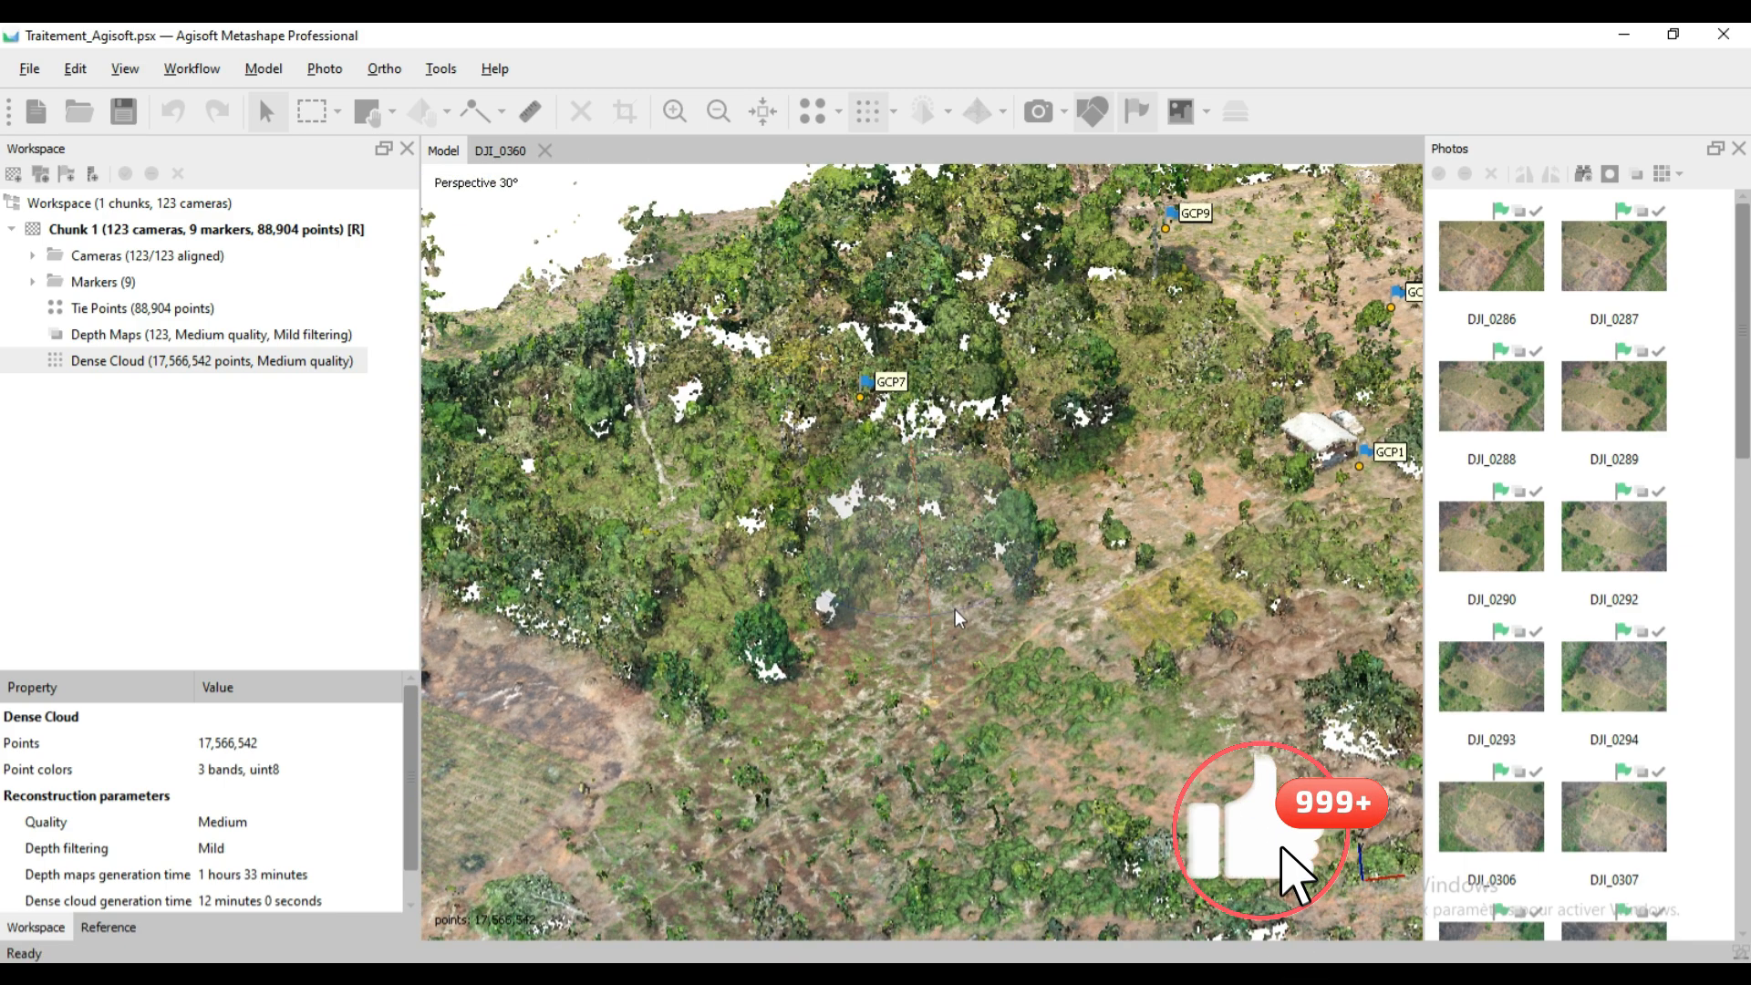
pyautogui.moveTo(955, 609); pyautogui.dragTo(846, 616)
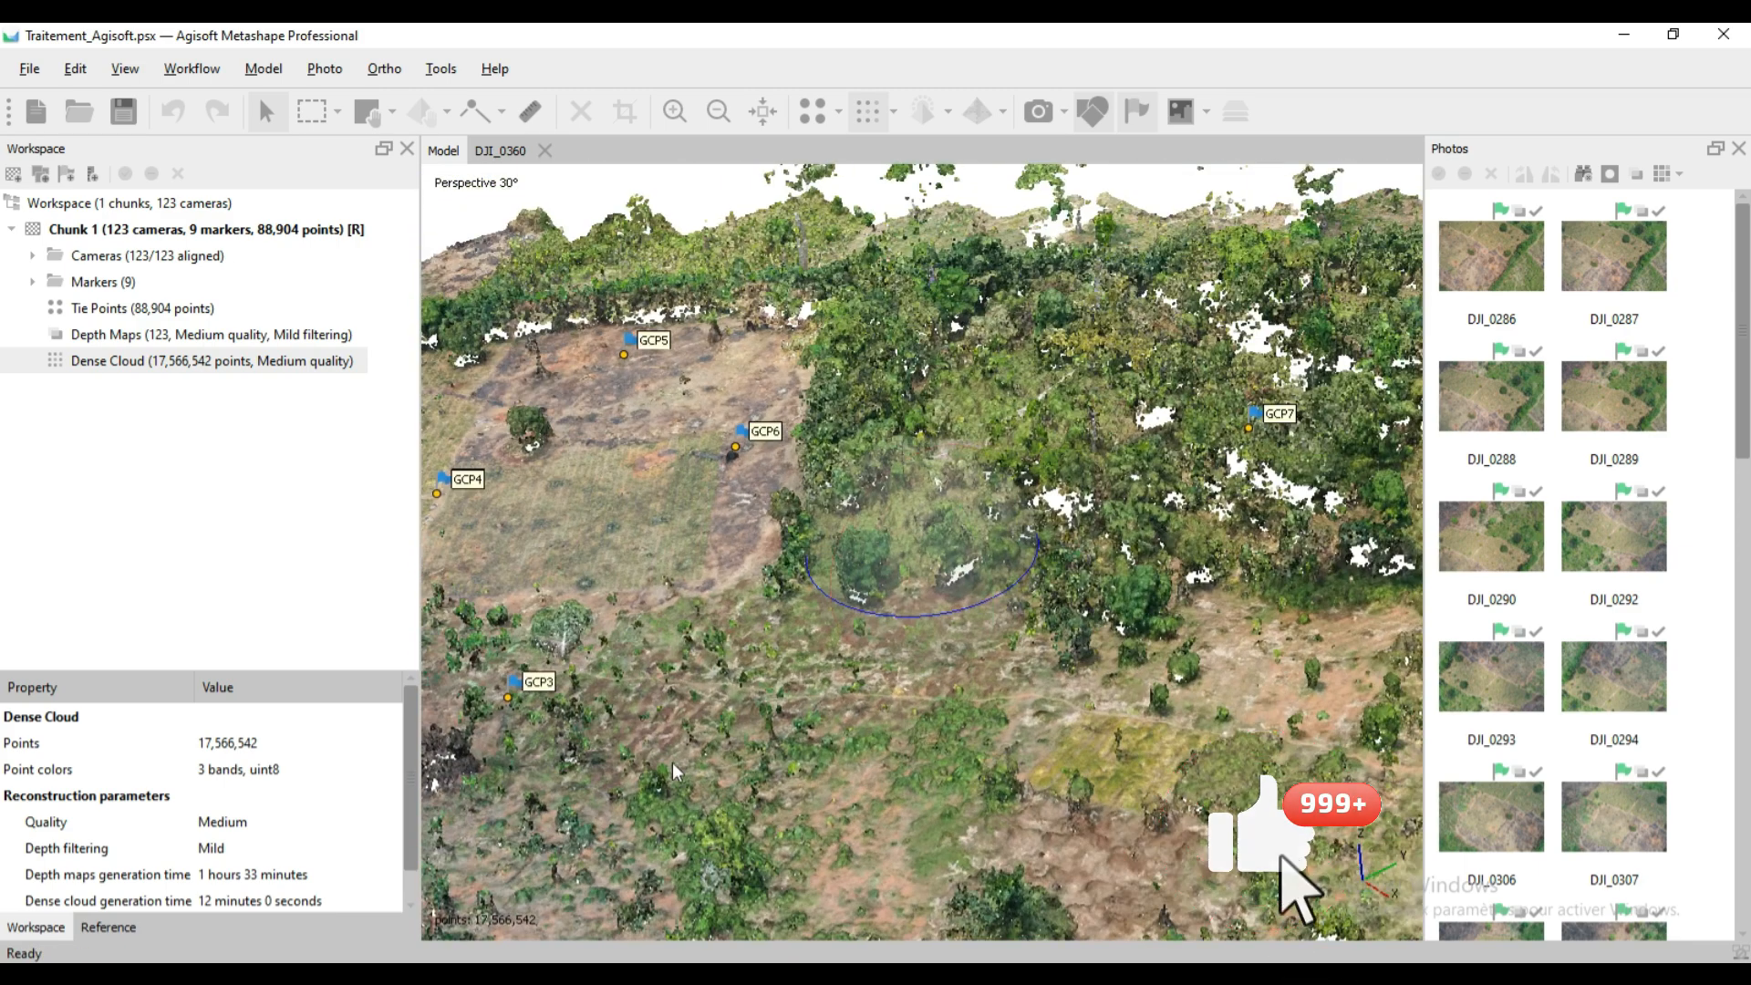
pyautogui.moveTo(684, 770); pyautogui.dragTo(684, 641)
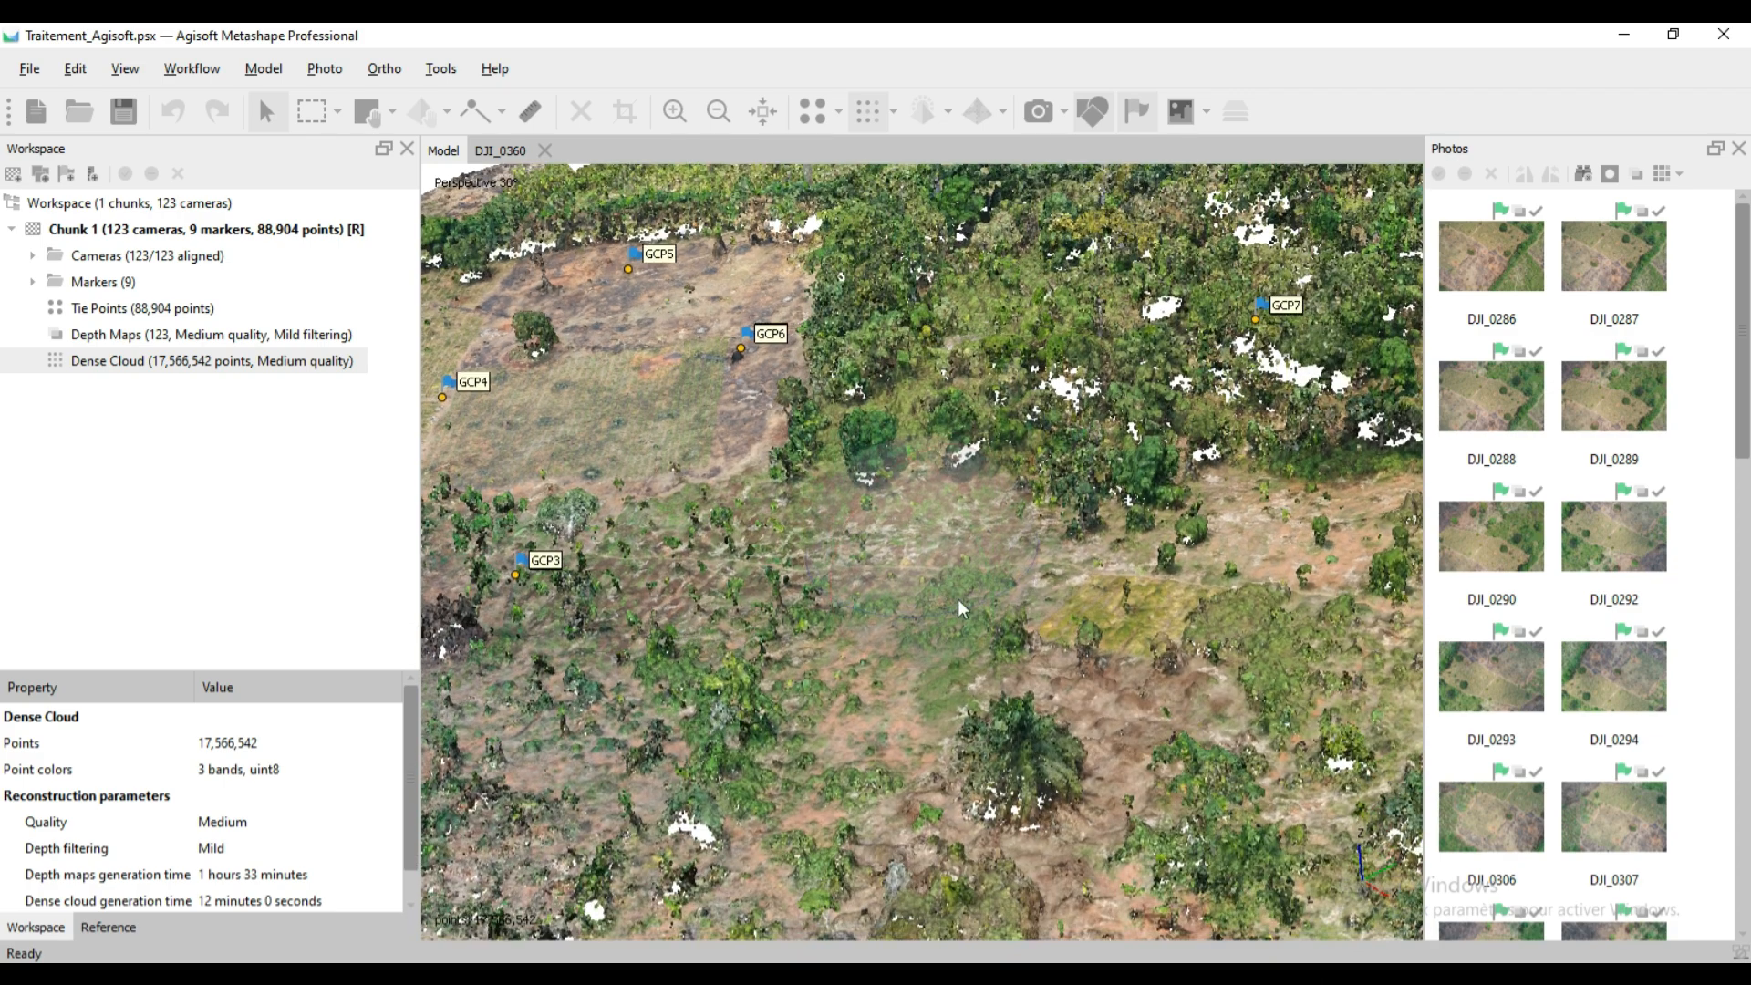
pyautogui.moveTo(977, 608)
pyautogui.mouseDown()
pyautogui.moveTo(993, 614)
pyautogui.moveTo(982, 582)
pyautogui.mouseUp()
pyautogui.scroll(-6, 982, 583)
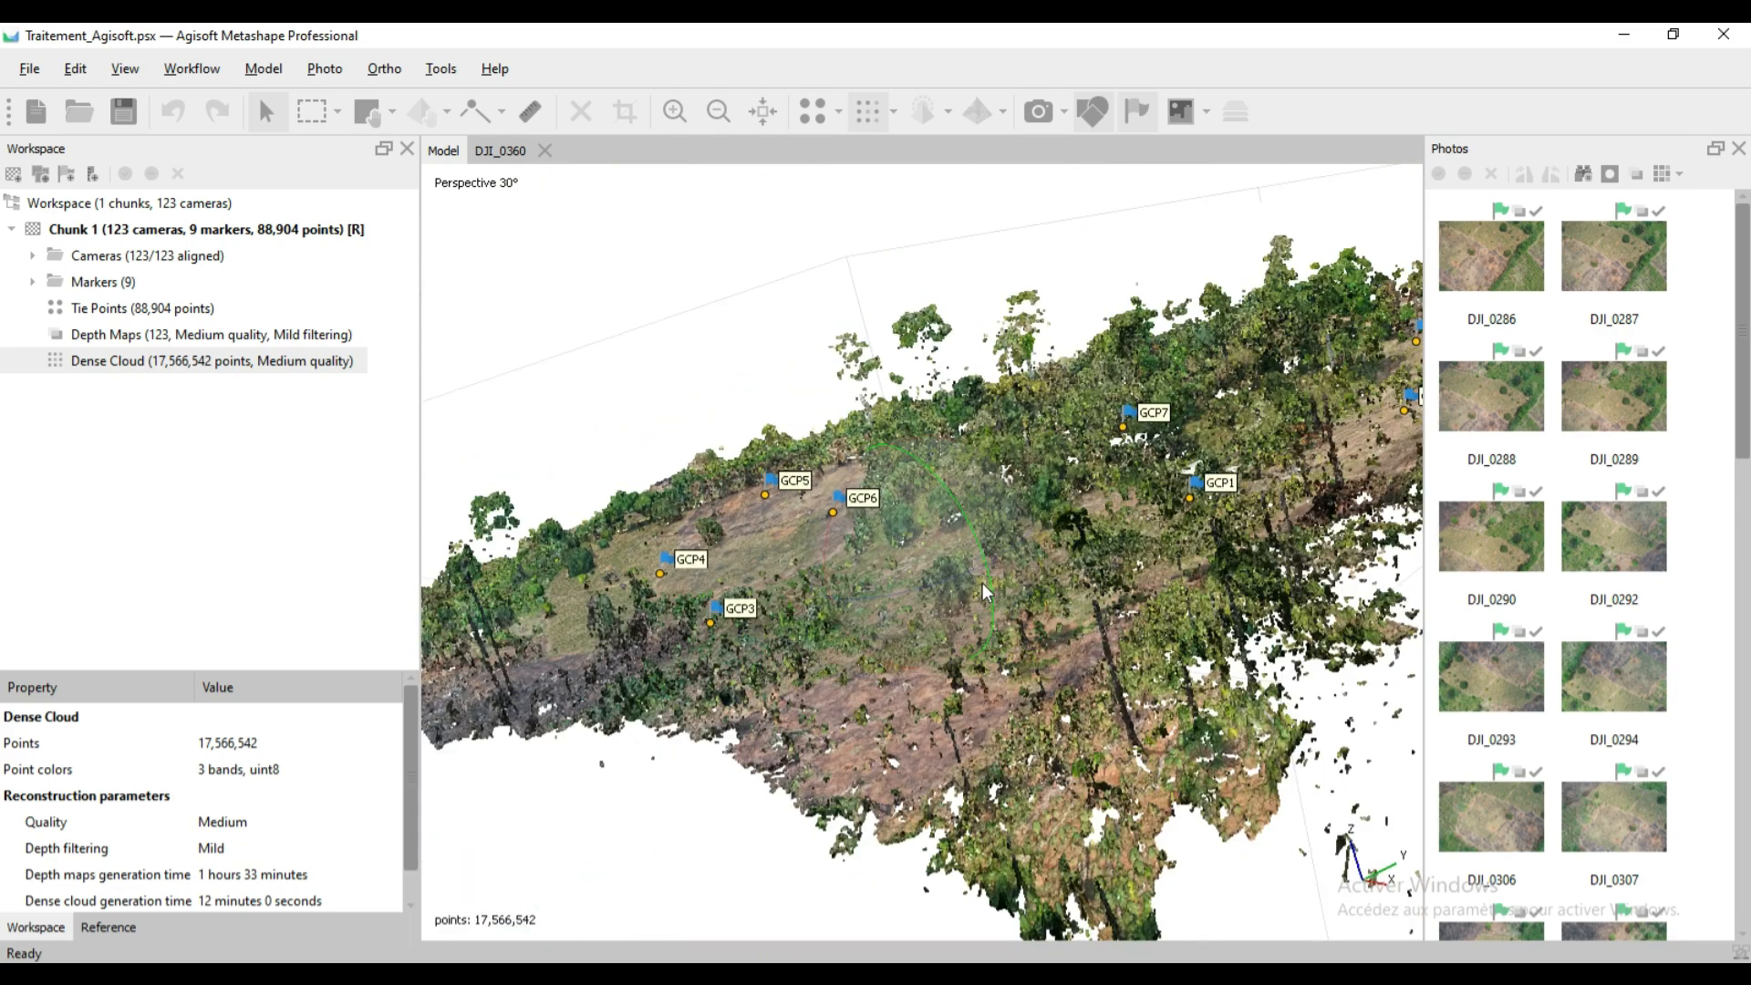
# Build a DEM from the dense cloud in WGS 84 / UTM zone 32N (EPSG::32632) with default interpolation enabled.
pyautogui.moveTo(655, 735); pyautogui.dragTo(529, 657)
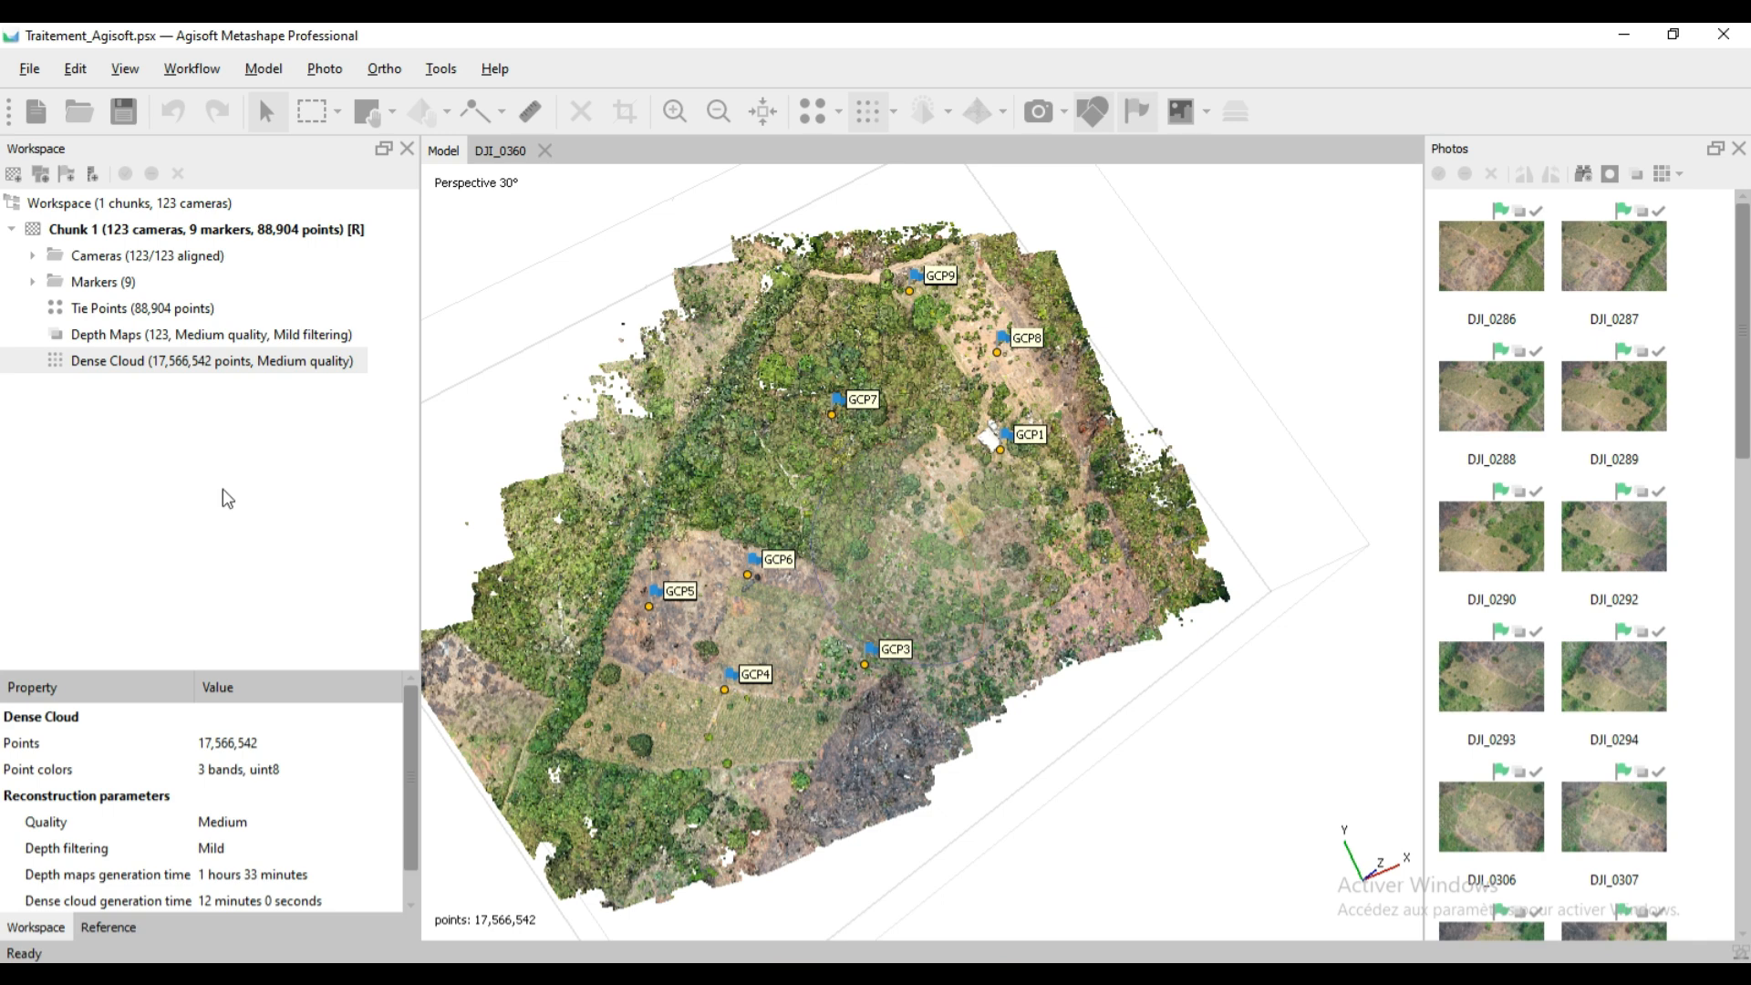
pyautogui.click(203, 73)
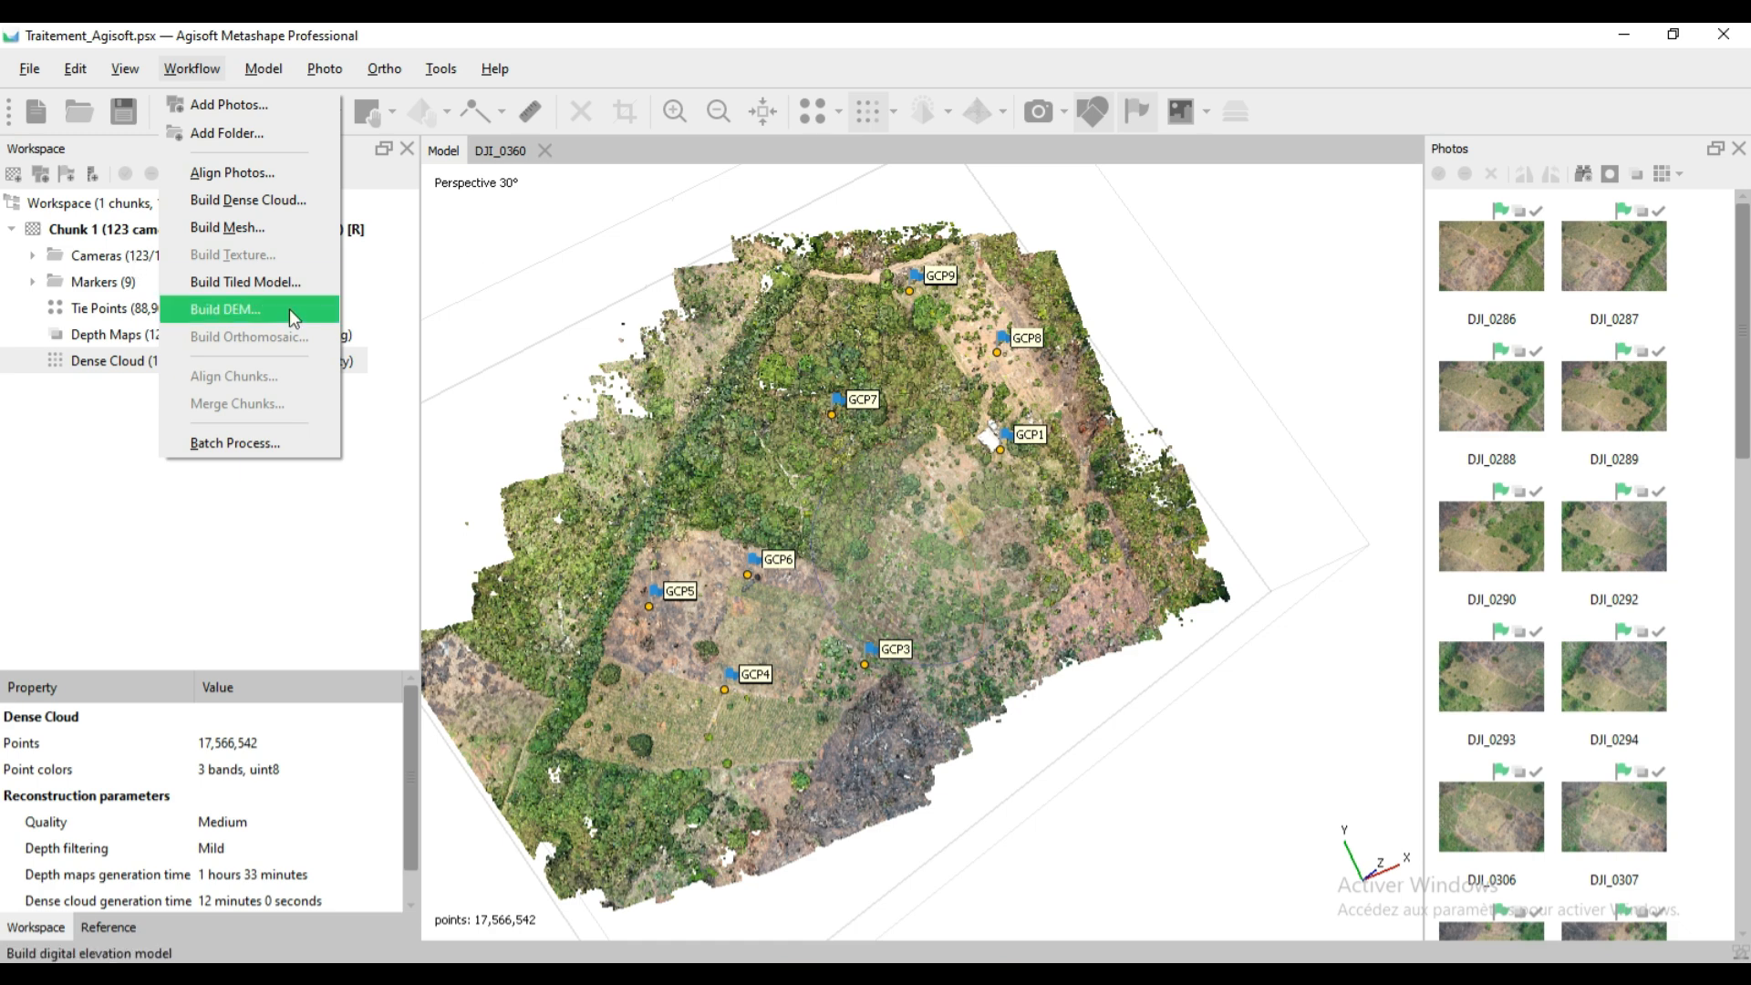
pyautogui.click(242, 319)
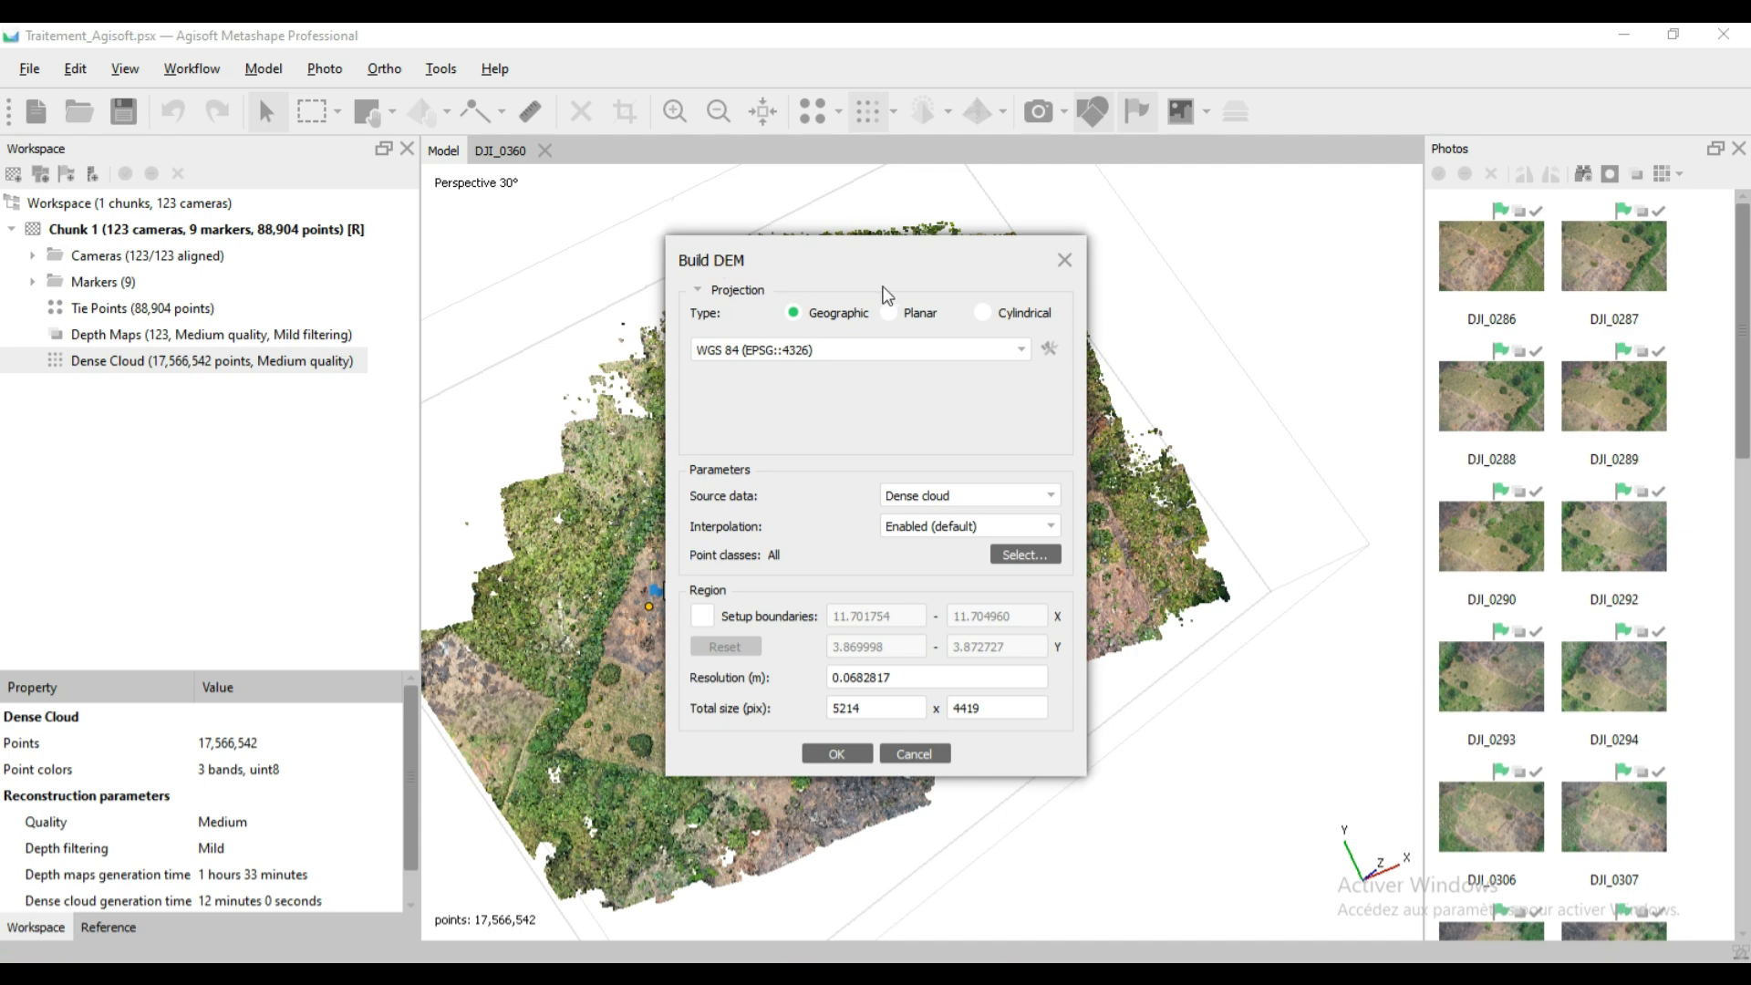
pyautogui.click(1013, 359)
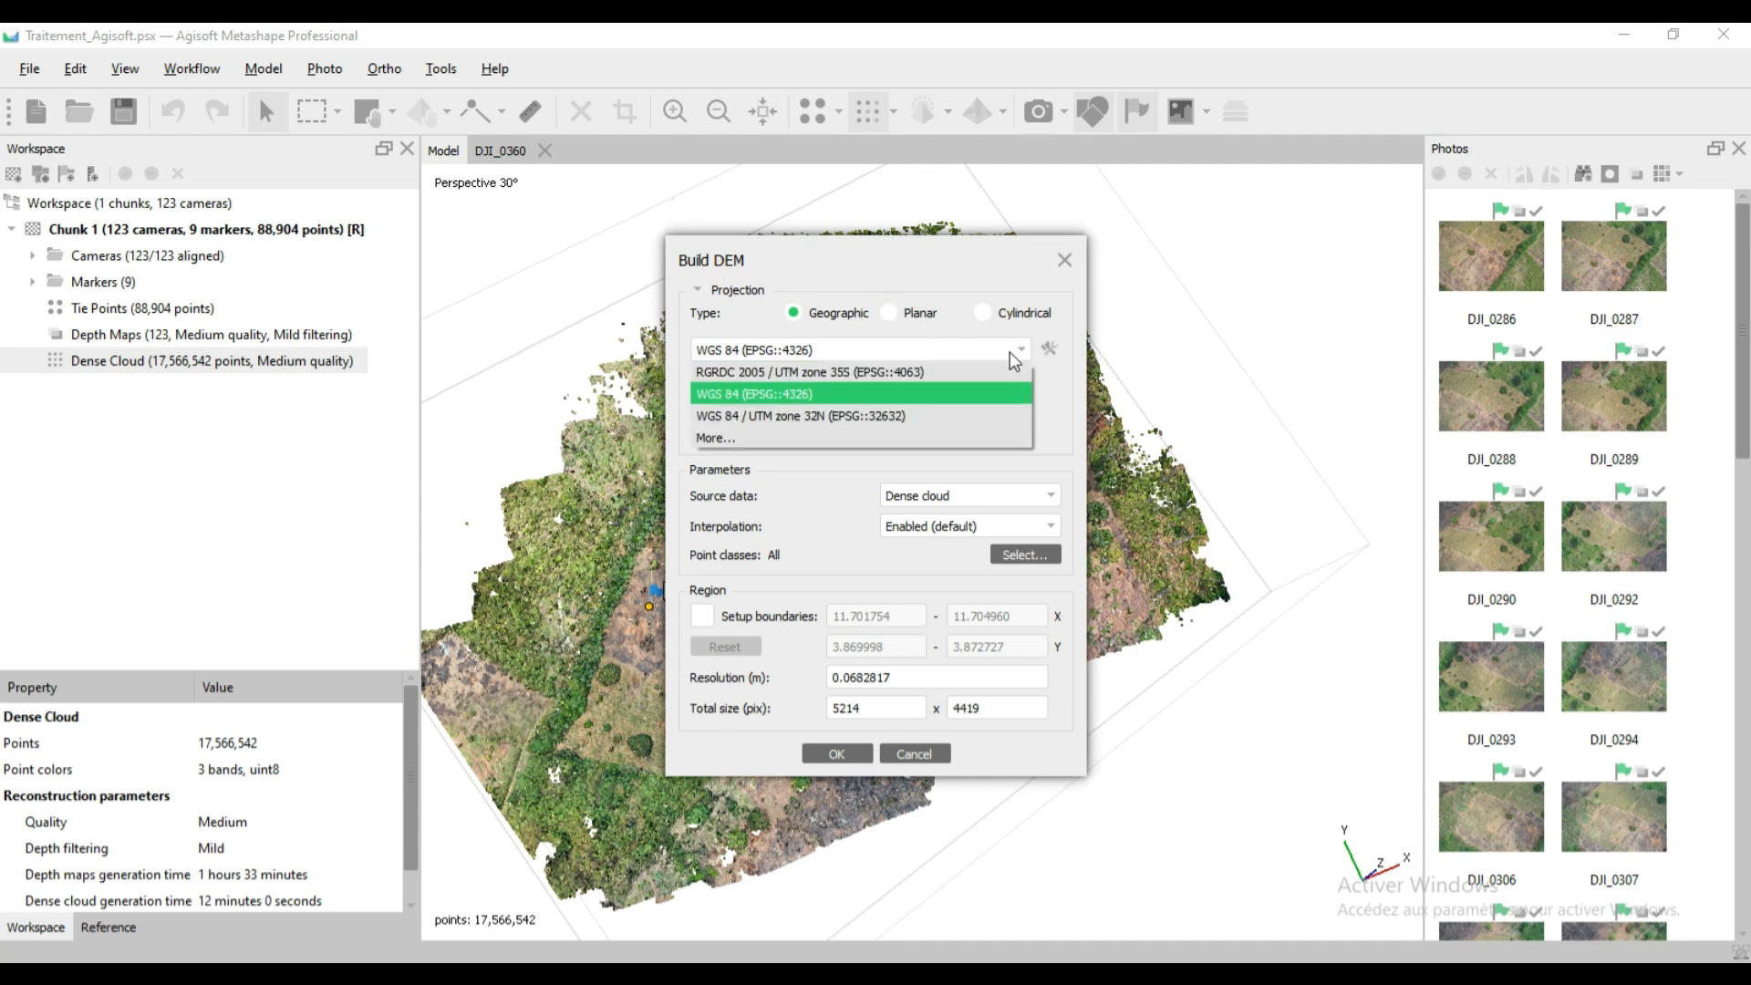
pyautogui.click(898, 417)
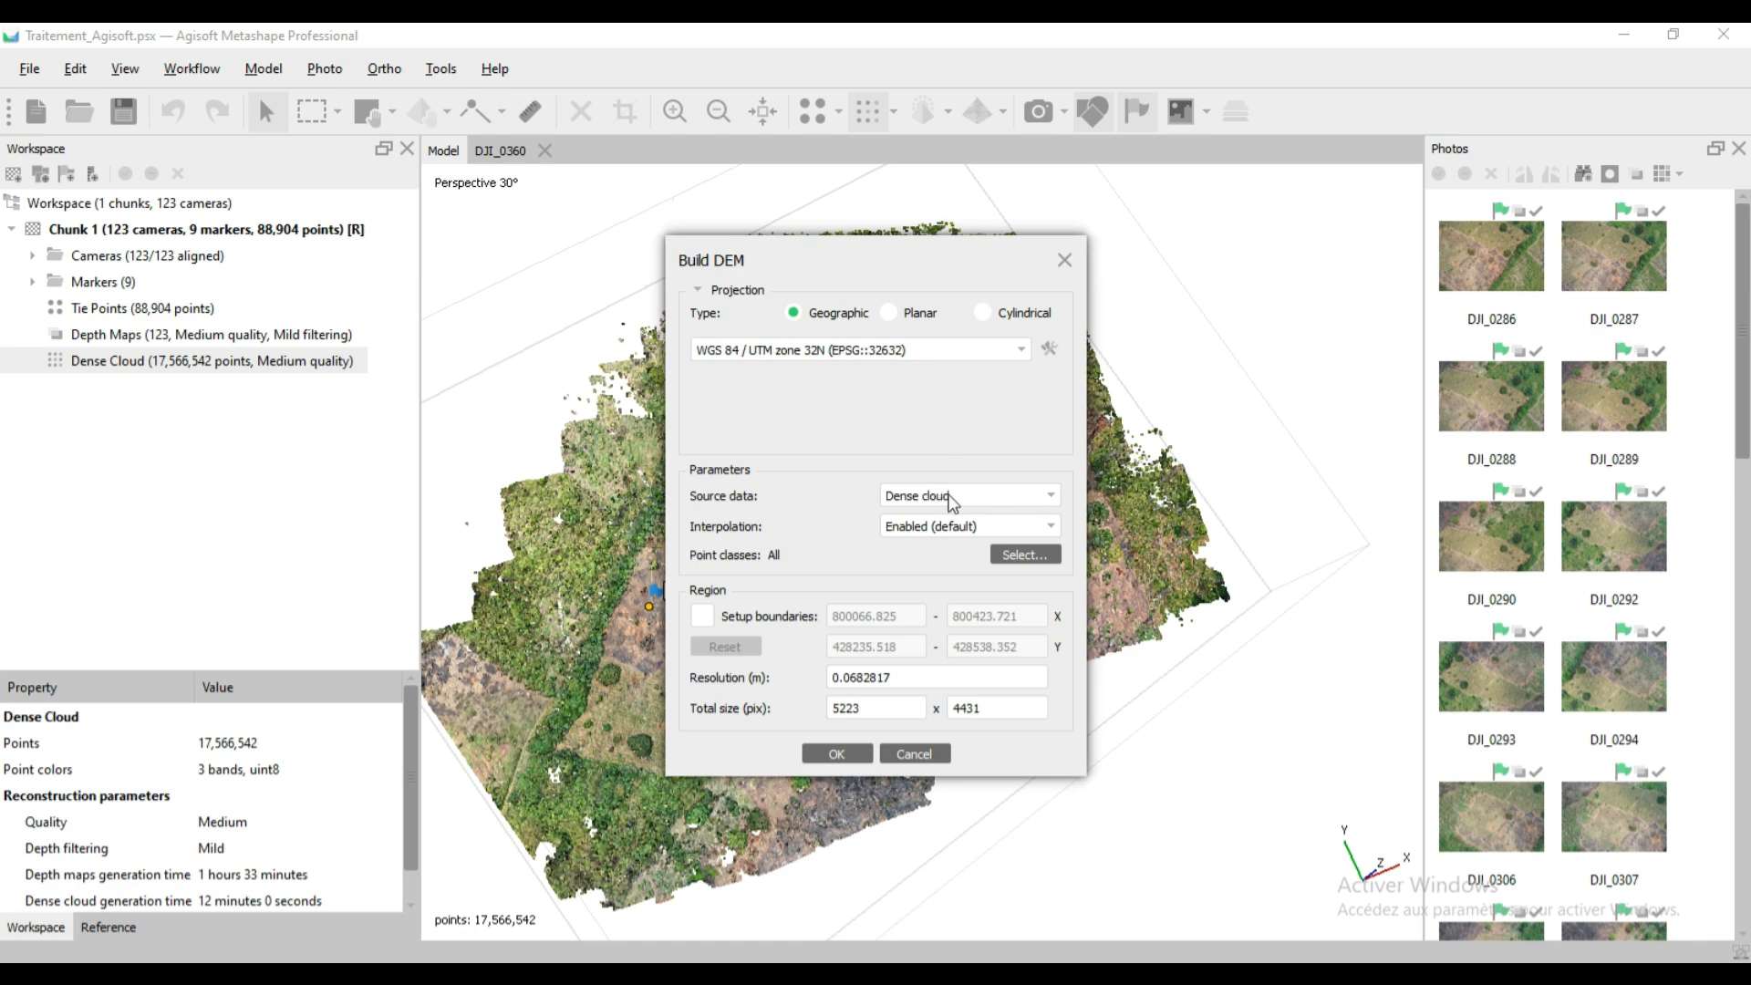
pyautogui.click(853, 753)
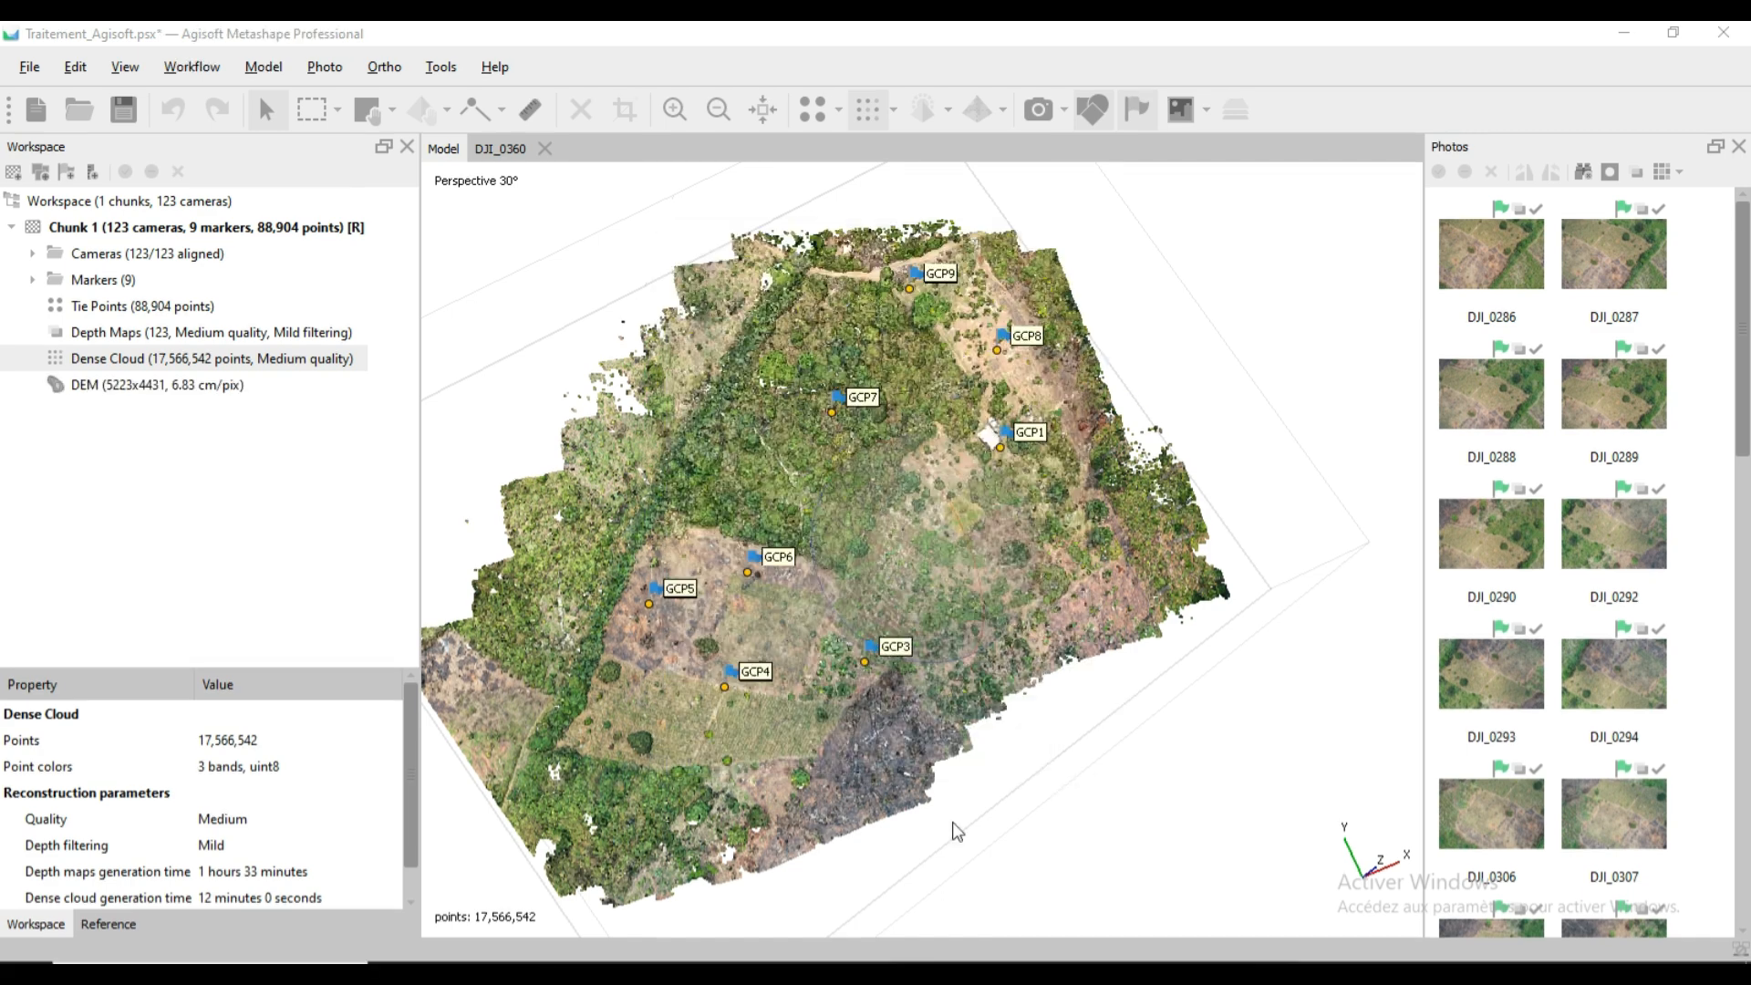
# Open the DEM and examine its relief, elevation colours and vegetated areas around markers GCP1 to GCP9.
pyautogui.click(134, 392)
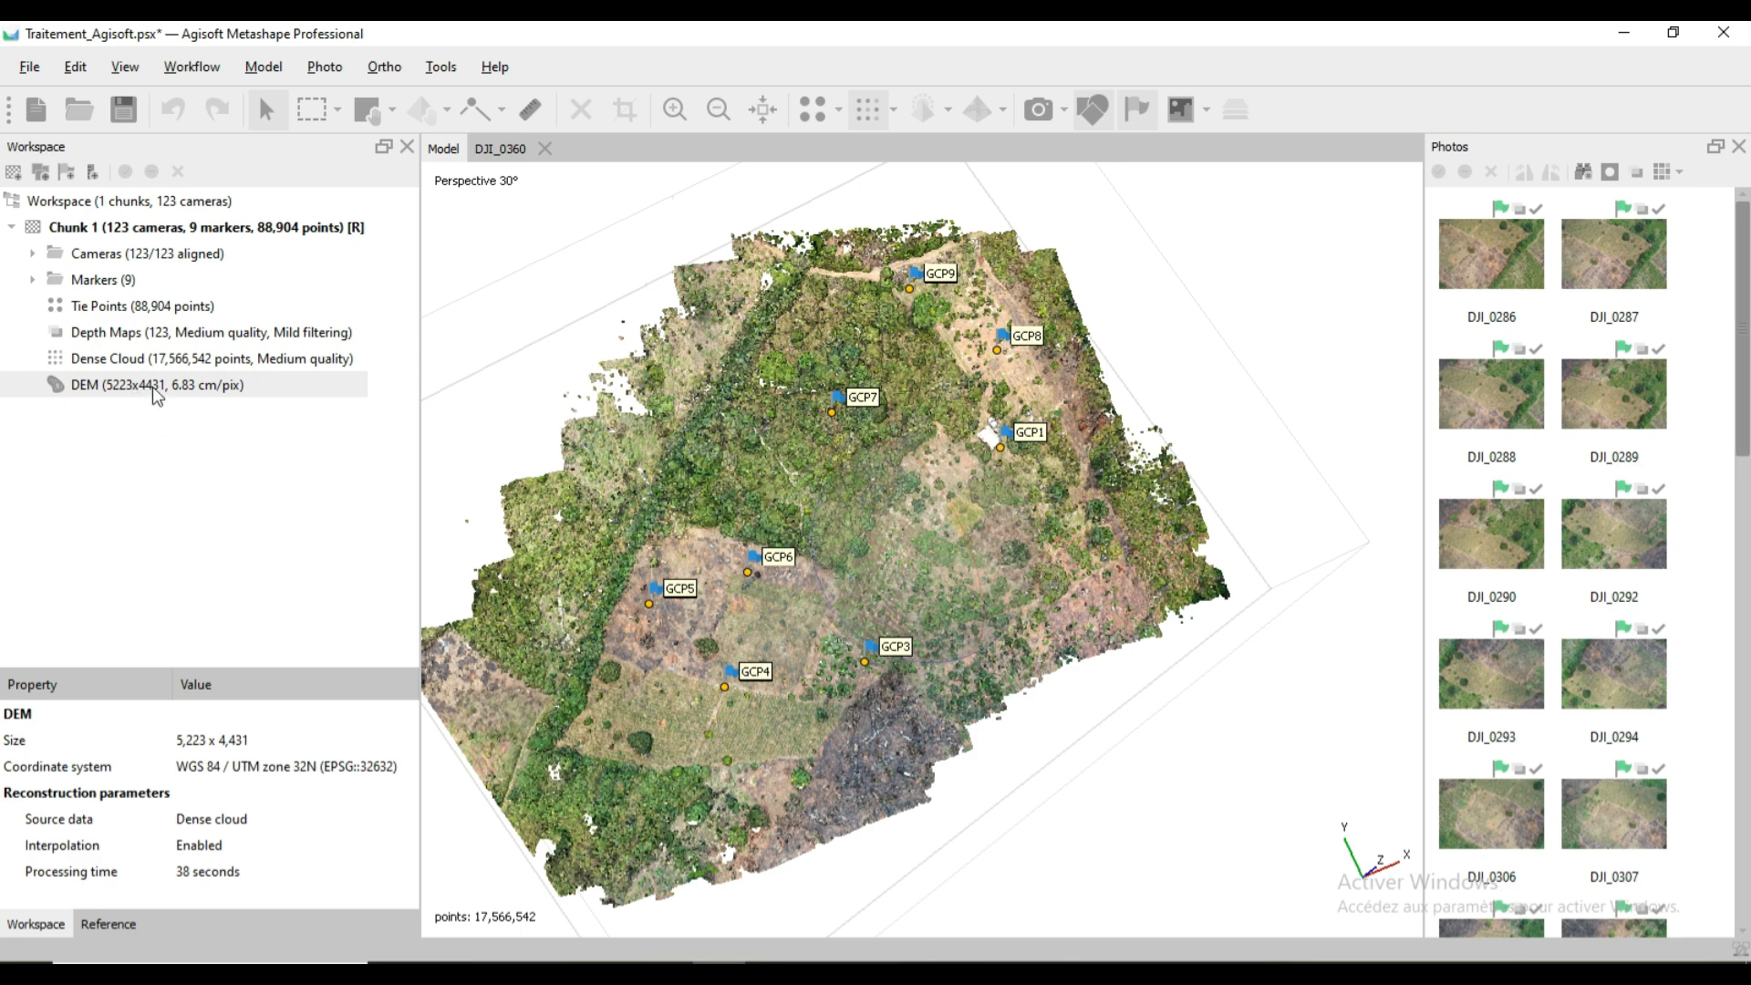
pyautogui.doubleClick(153, 389)
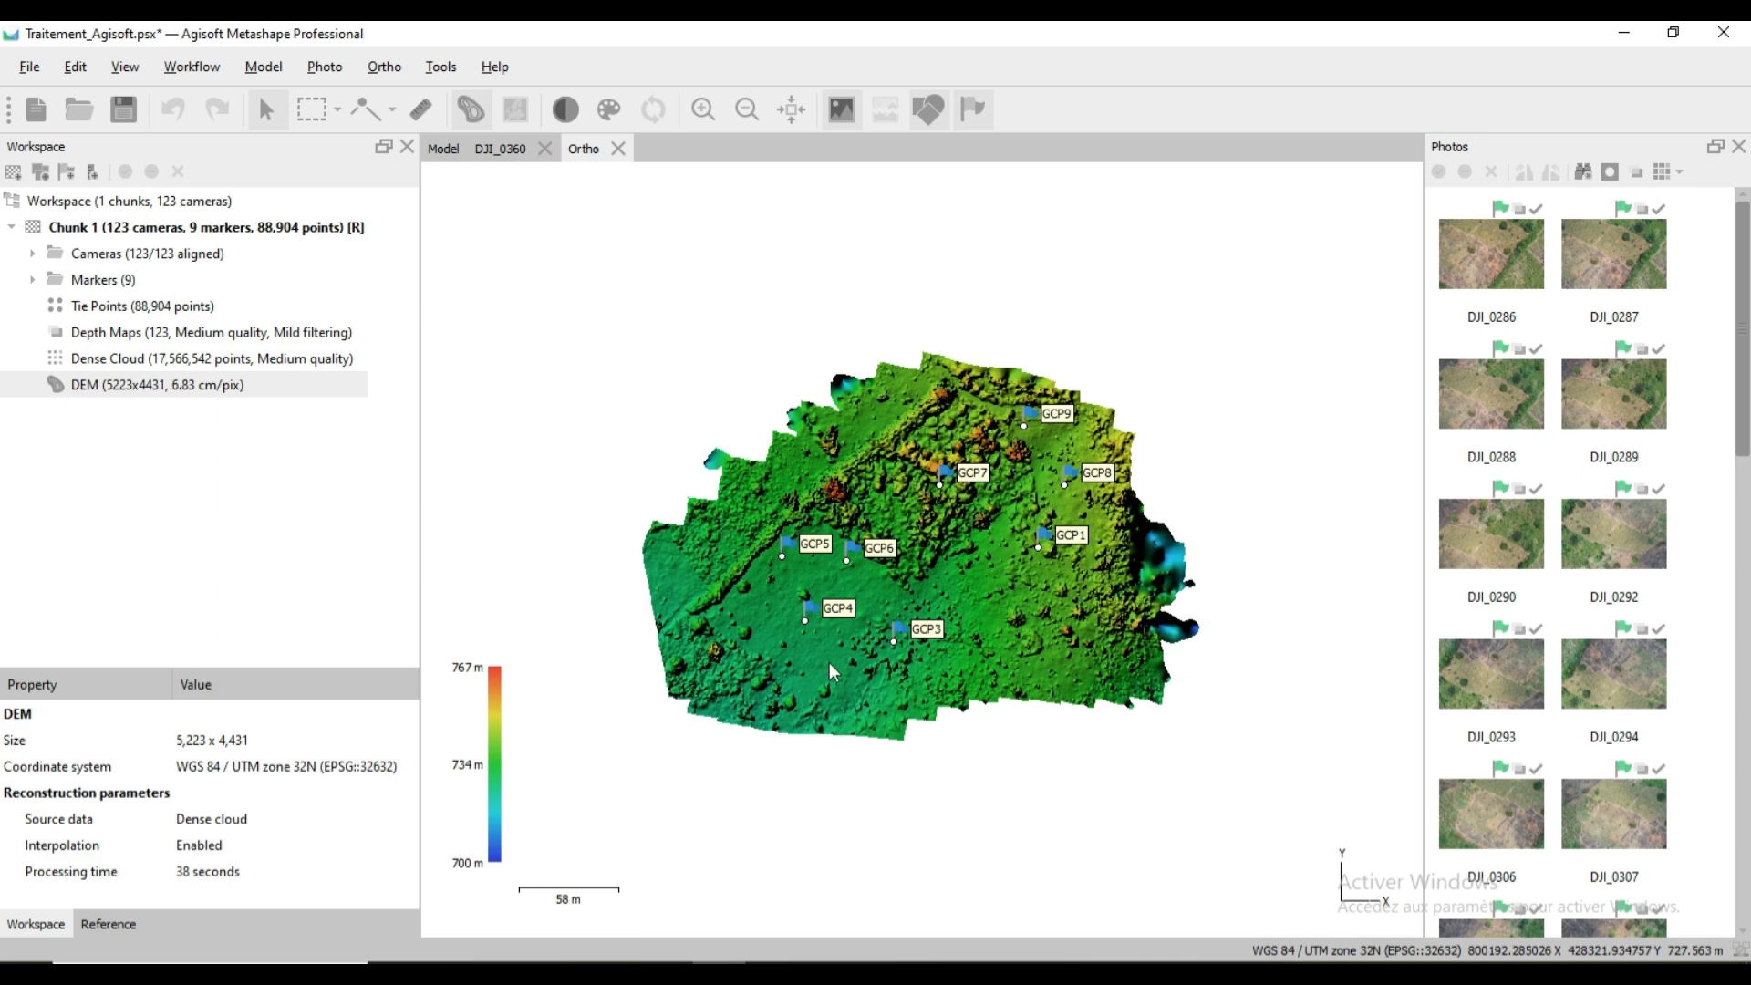
pyautogui.moveTo(958, 801)
pyautogui.mouseDown()
pyautogui.moveTo(987, 695)
pyautogui.moveTo(1040, 821)
pyautogui.moveTo(927, 845)
pyautogui.moveTo(944, 774)
pyautogui.mouseUp()
pyautogui.scroll(5, 868, 578)
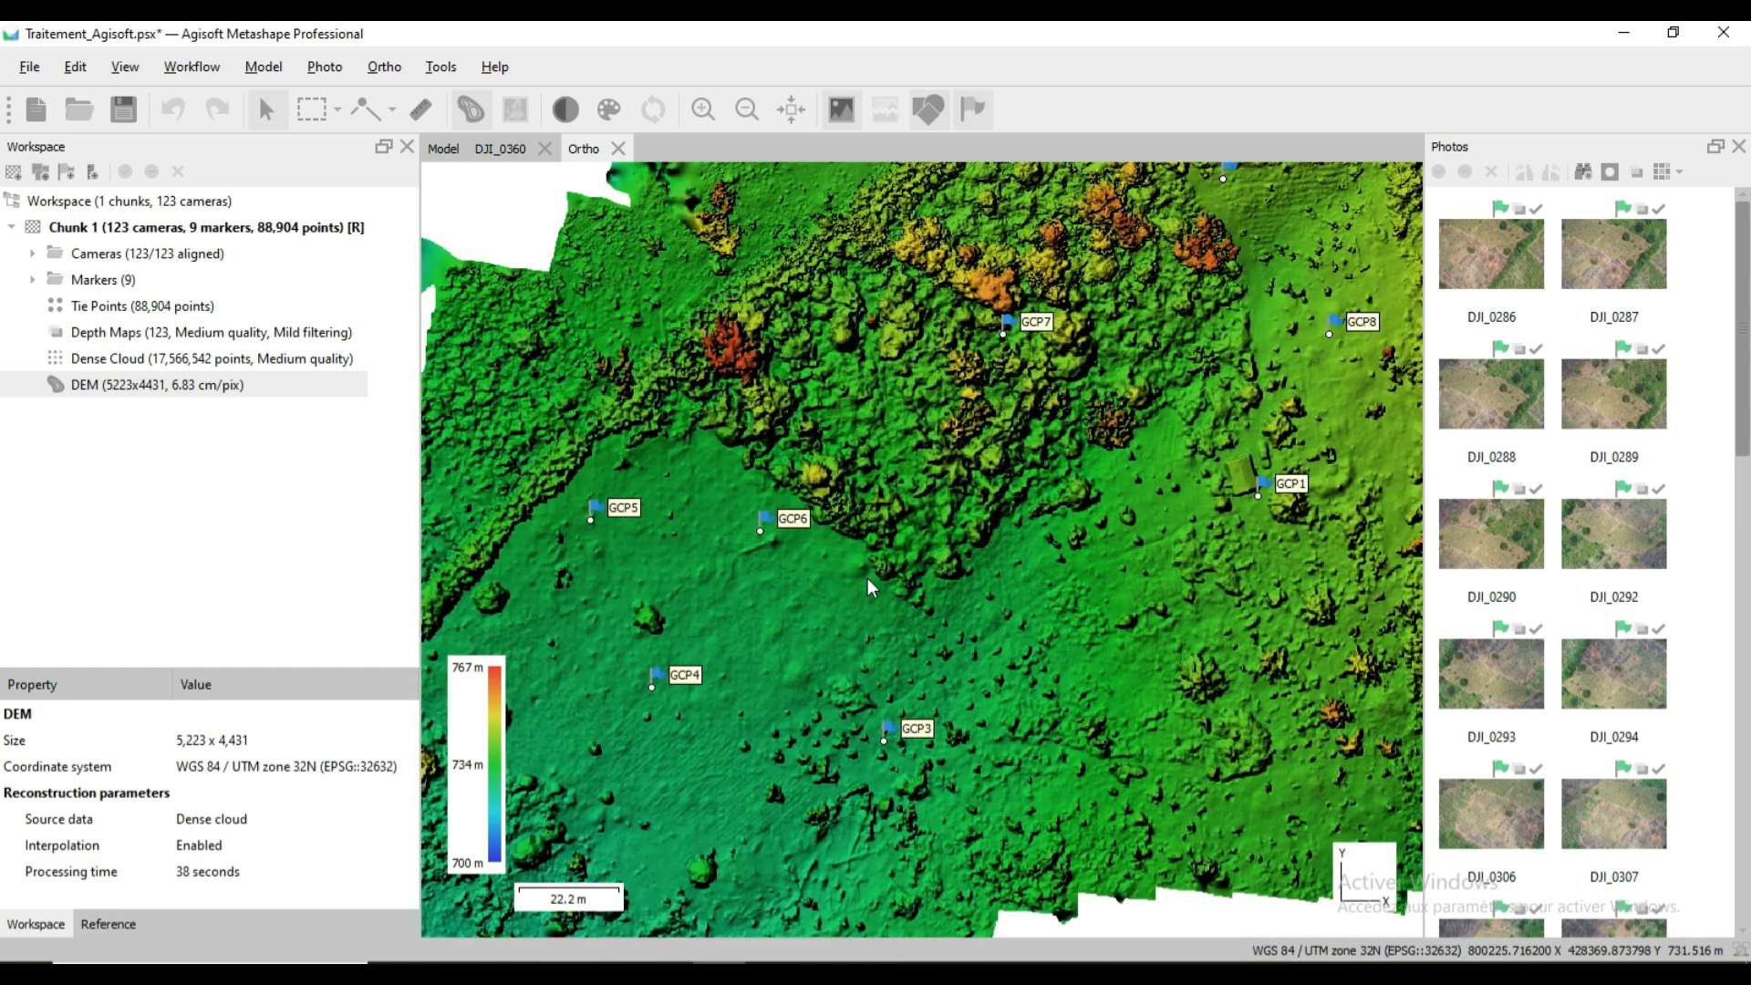
pyautogui.scroll(-4, 867, 579)
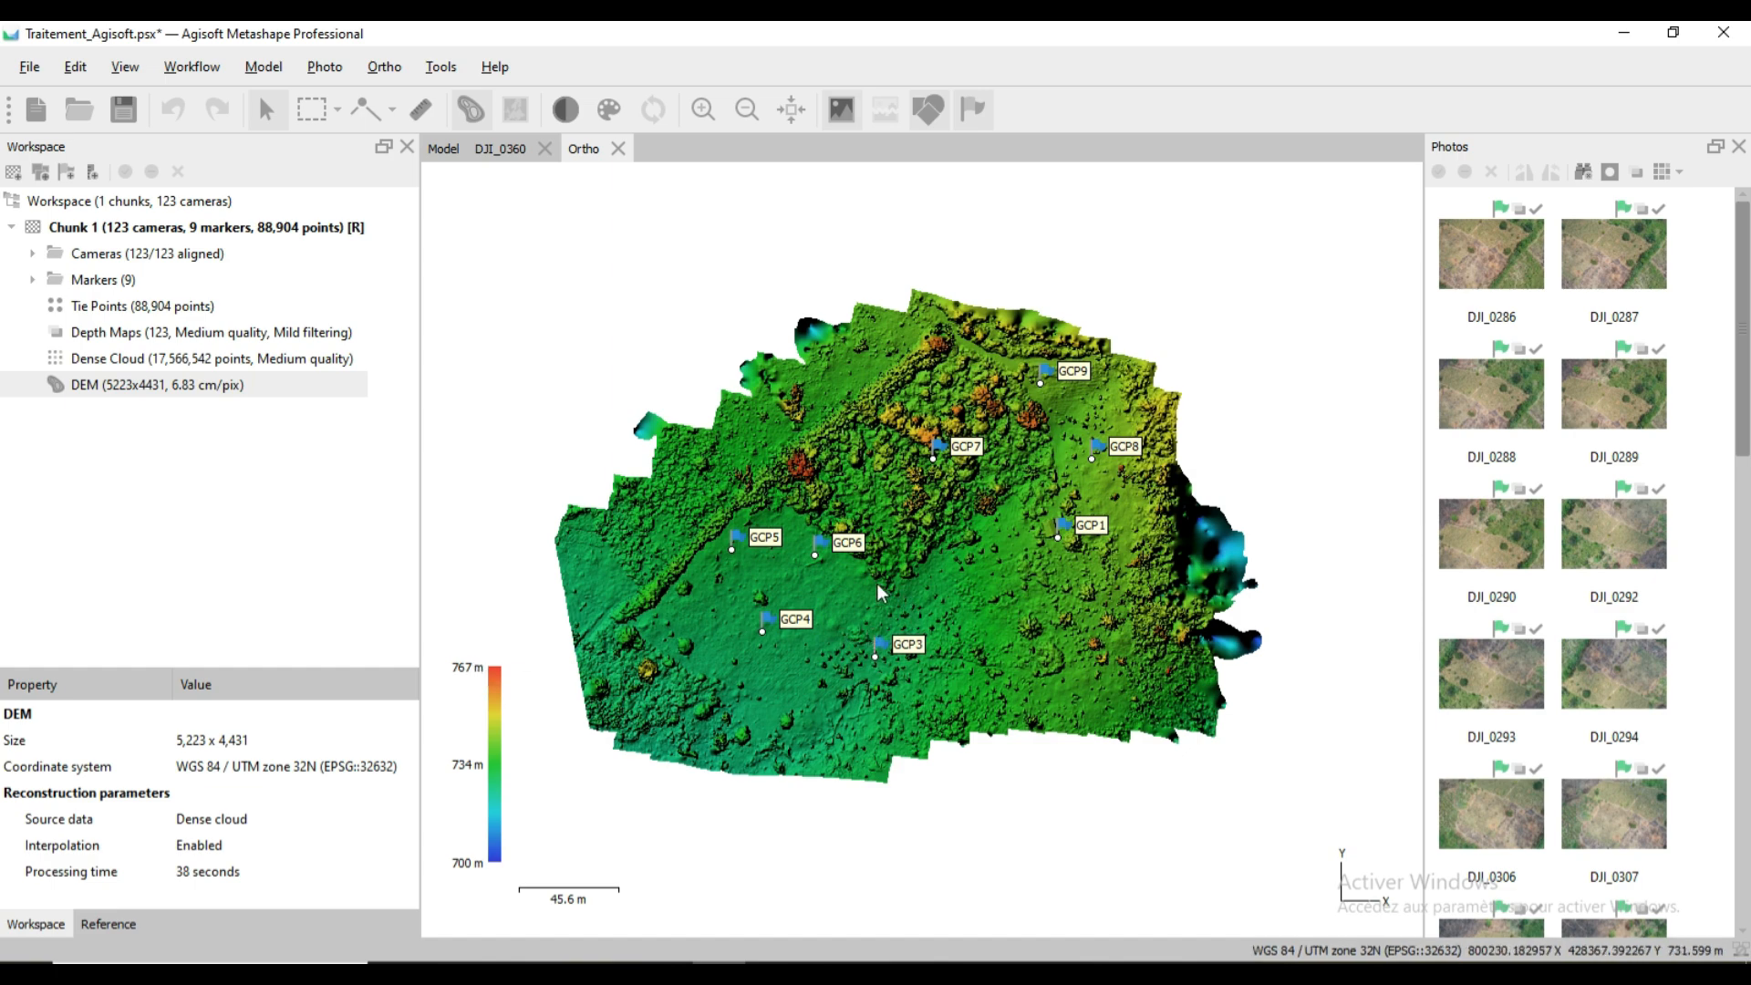
pyautogui.scroll(1, 834, 659)
pyautogui.scroll(-3, 840, 664)
pyautogui.scroll(5, 766, 724)
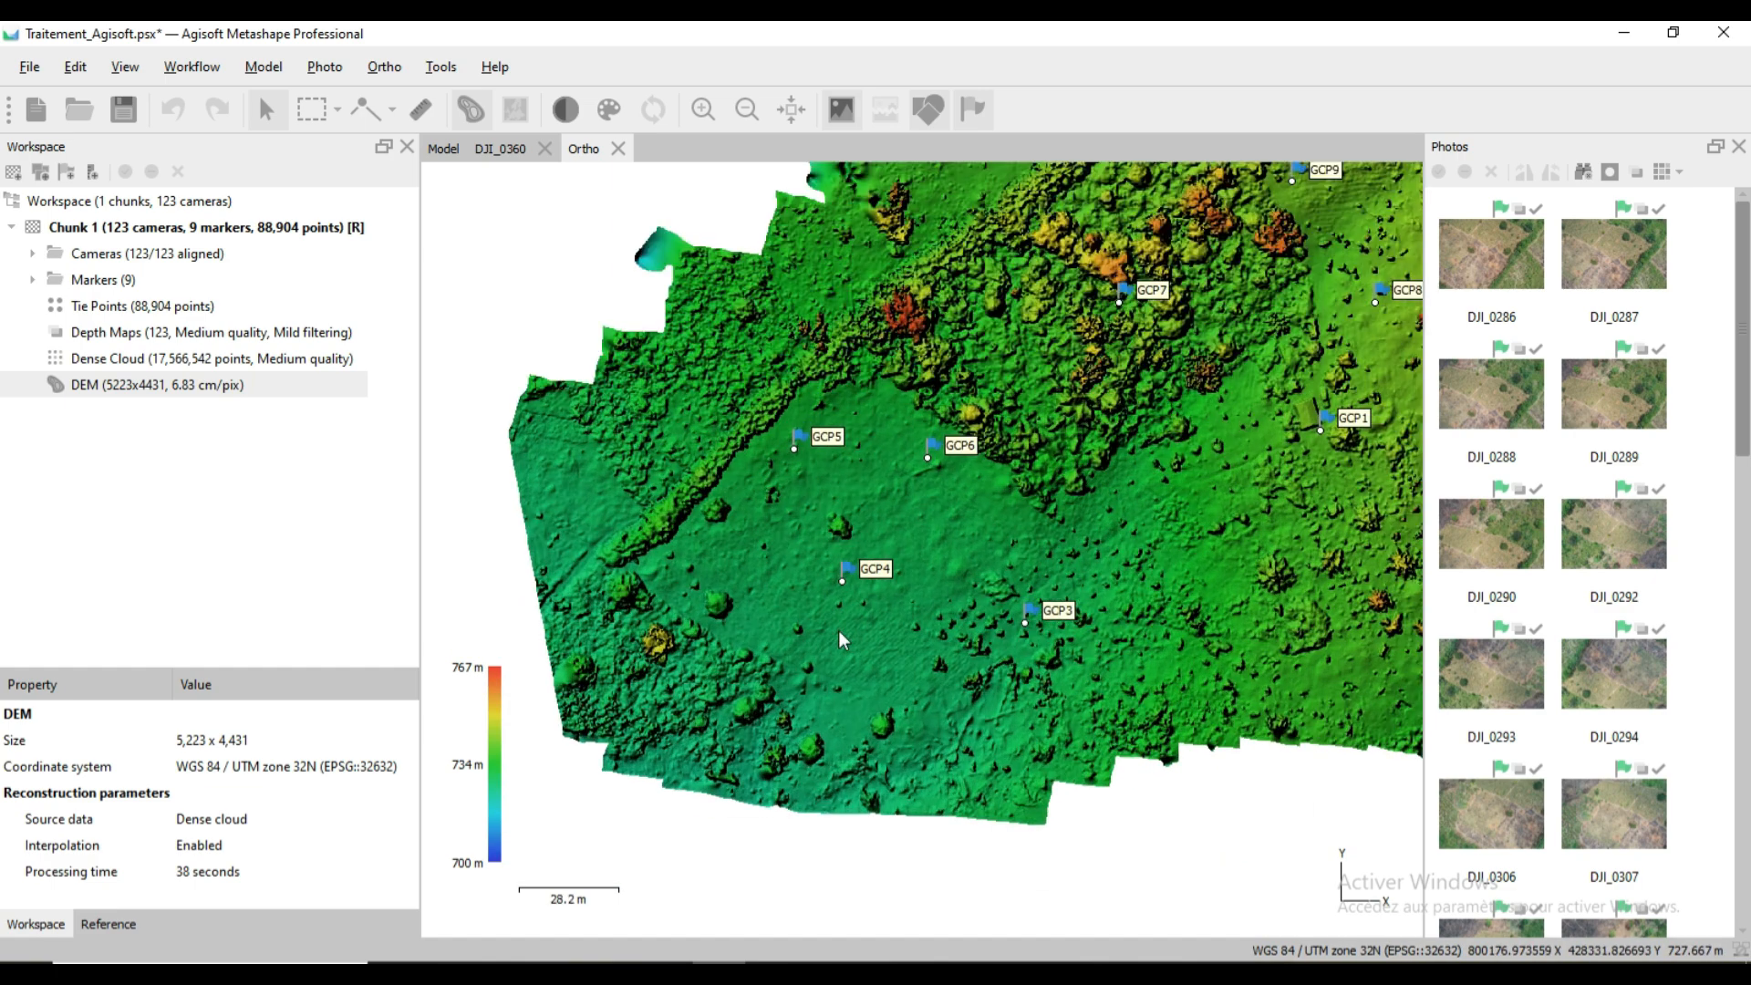
pyautogui.moveTo(839, 631); pyautogui.dragTo(785, 624)
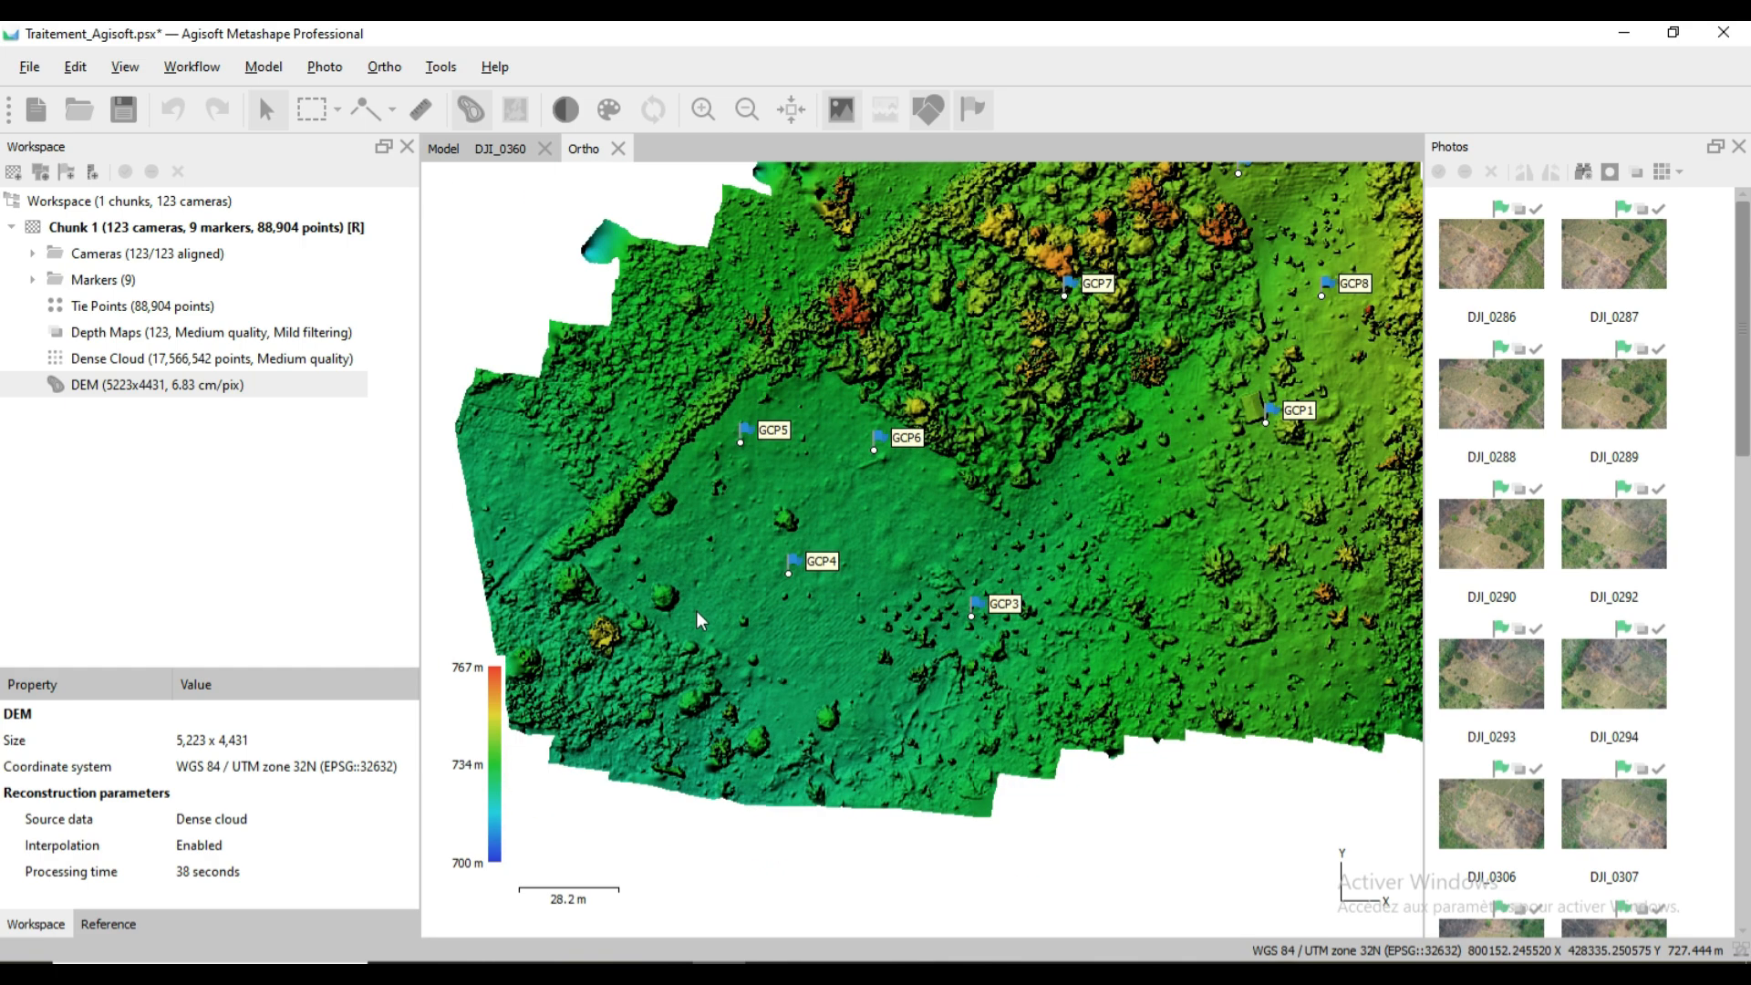
pyautogui.moveTo(916, 551); pyautogui.dragTo(806, 672)
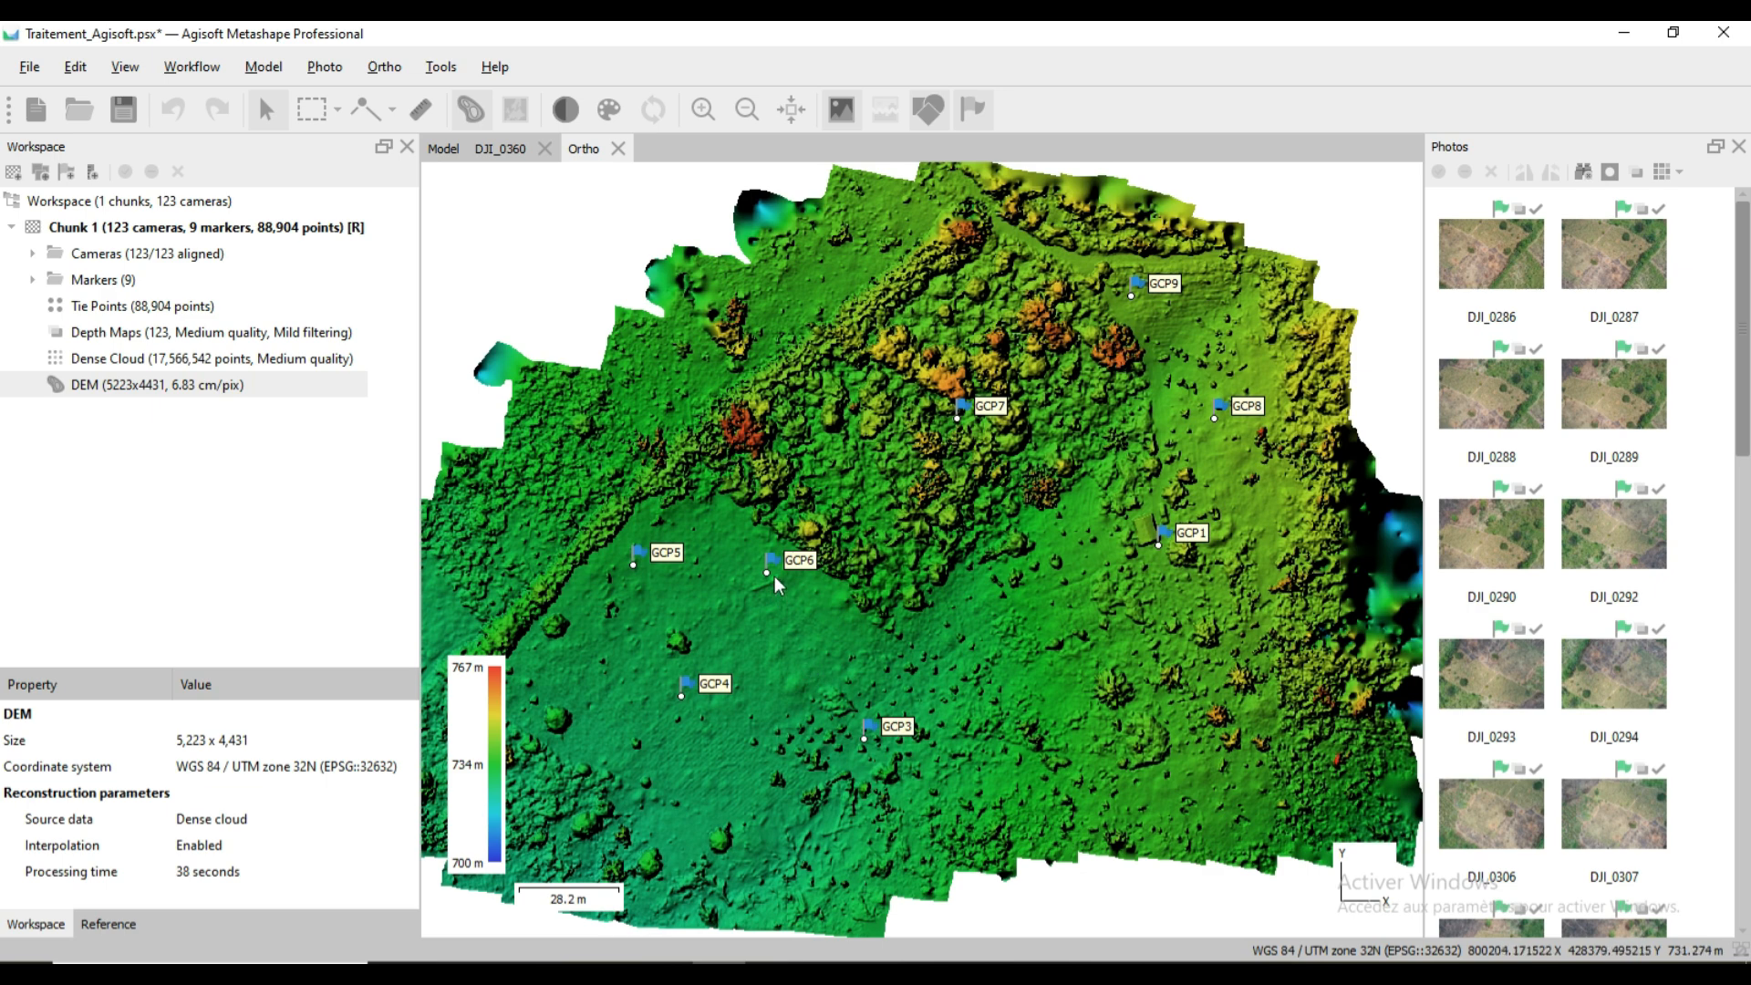
pyautogui.scroll(-2, 1023, 298)
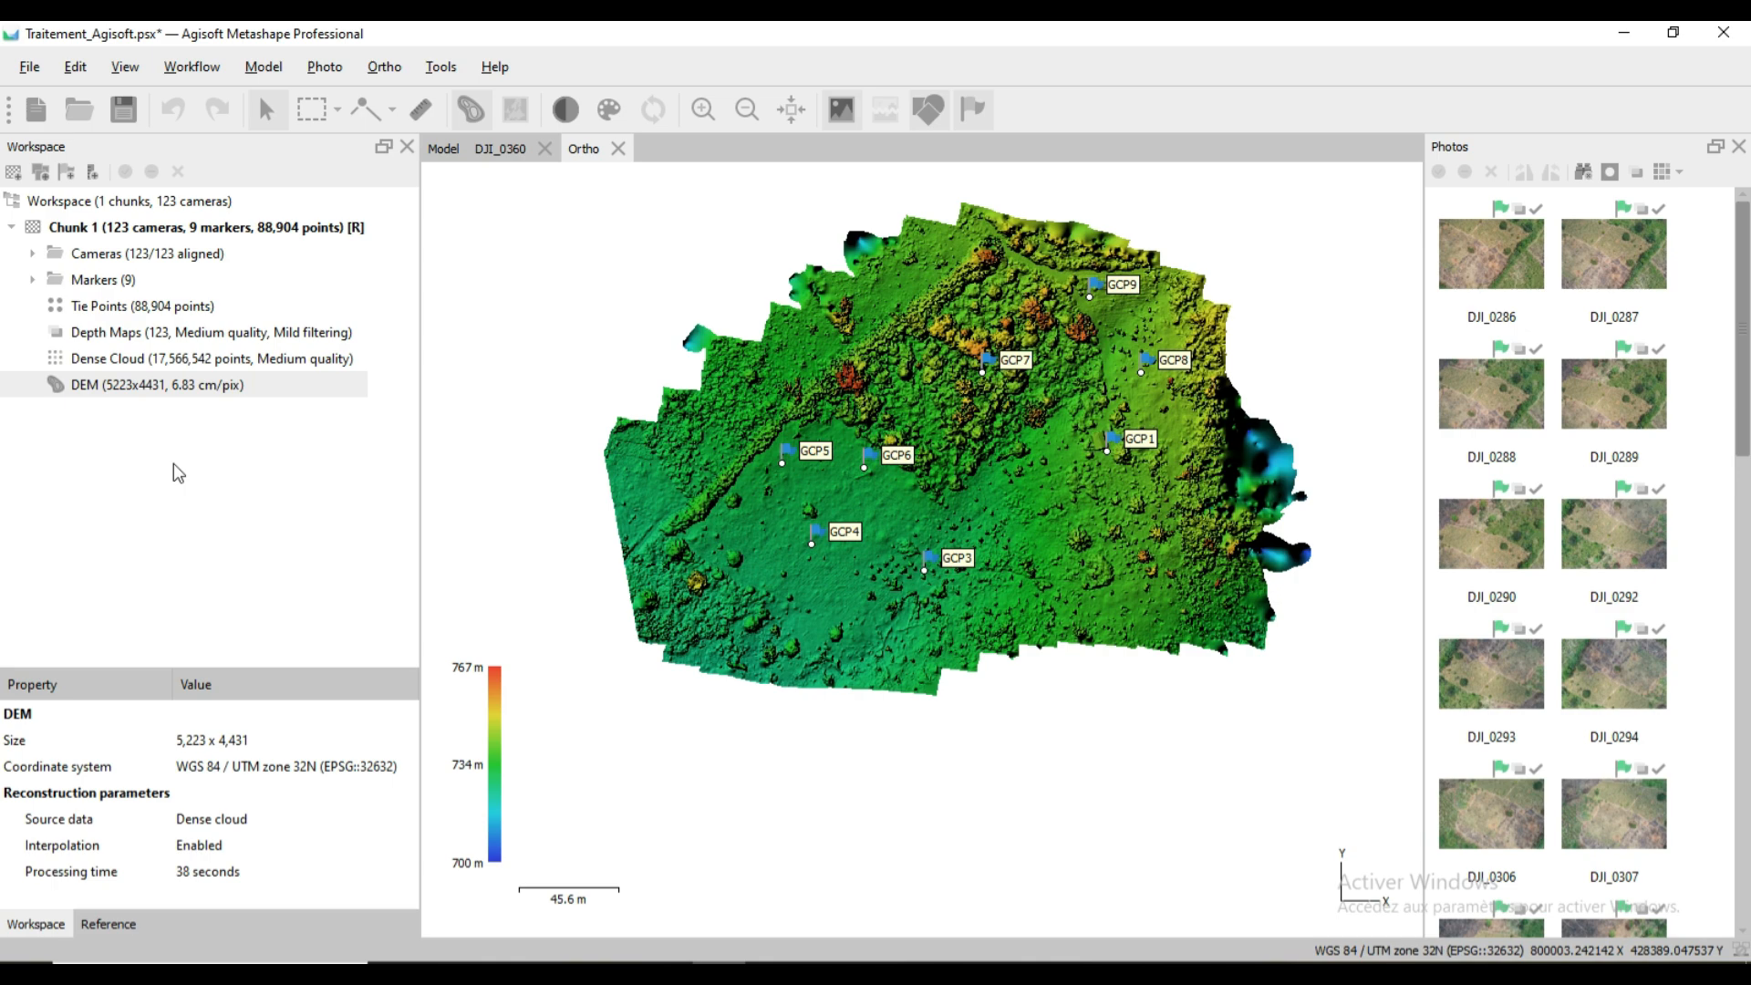
# Classify the dense cloud's ground points from any class, with max angle 15°, max distance 1 m and cell size 50 m.
pyautogui.doubleClick(183, 358)
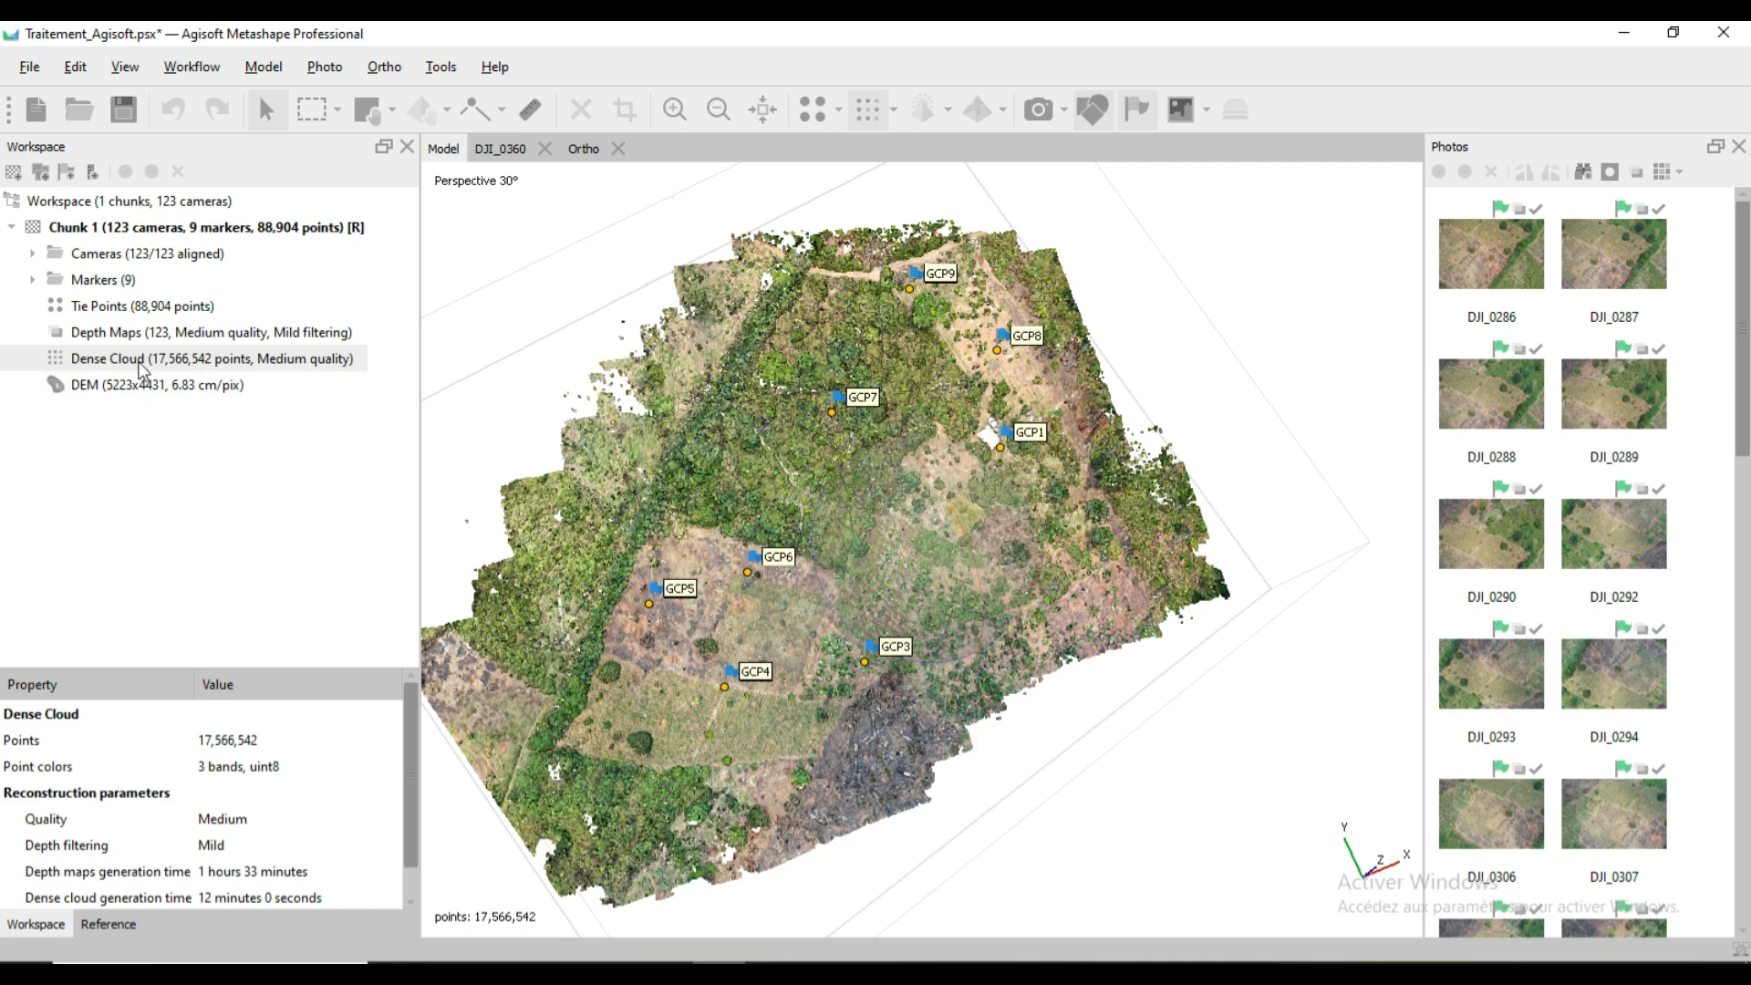
pyautogui.click(439, 73)
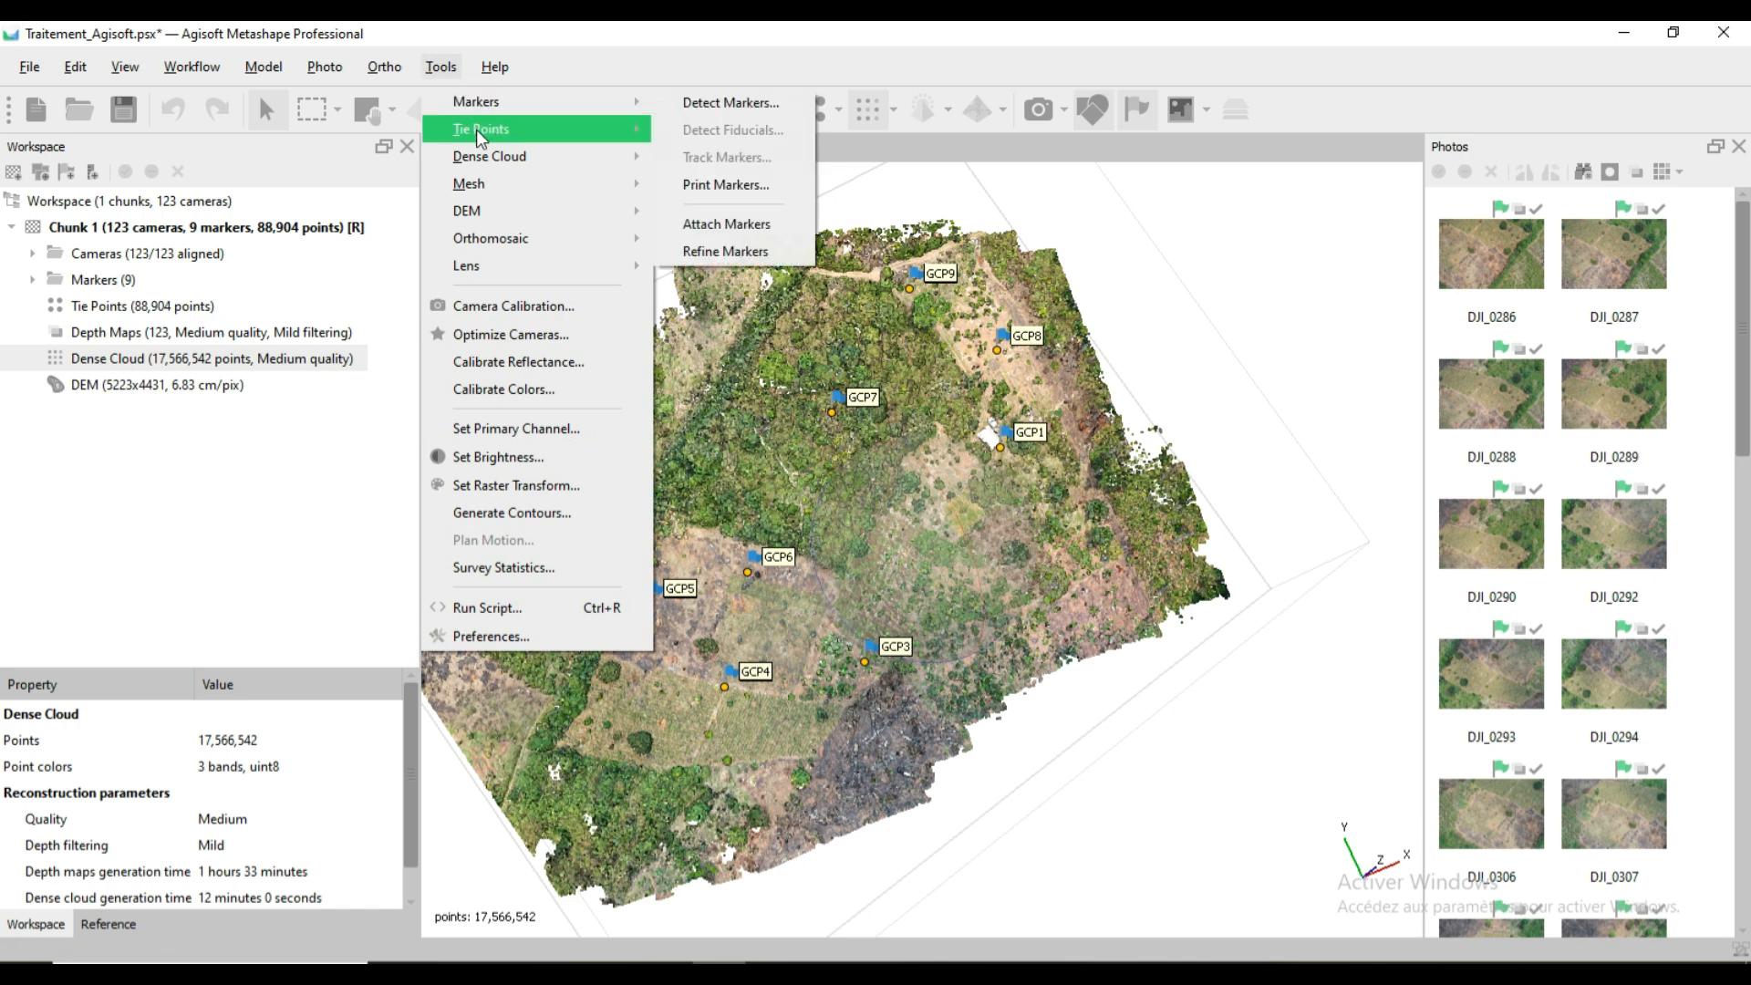
pyautogui.moveTo(497, 162)
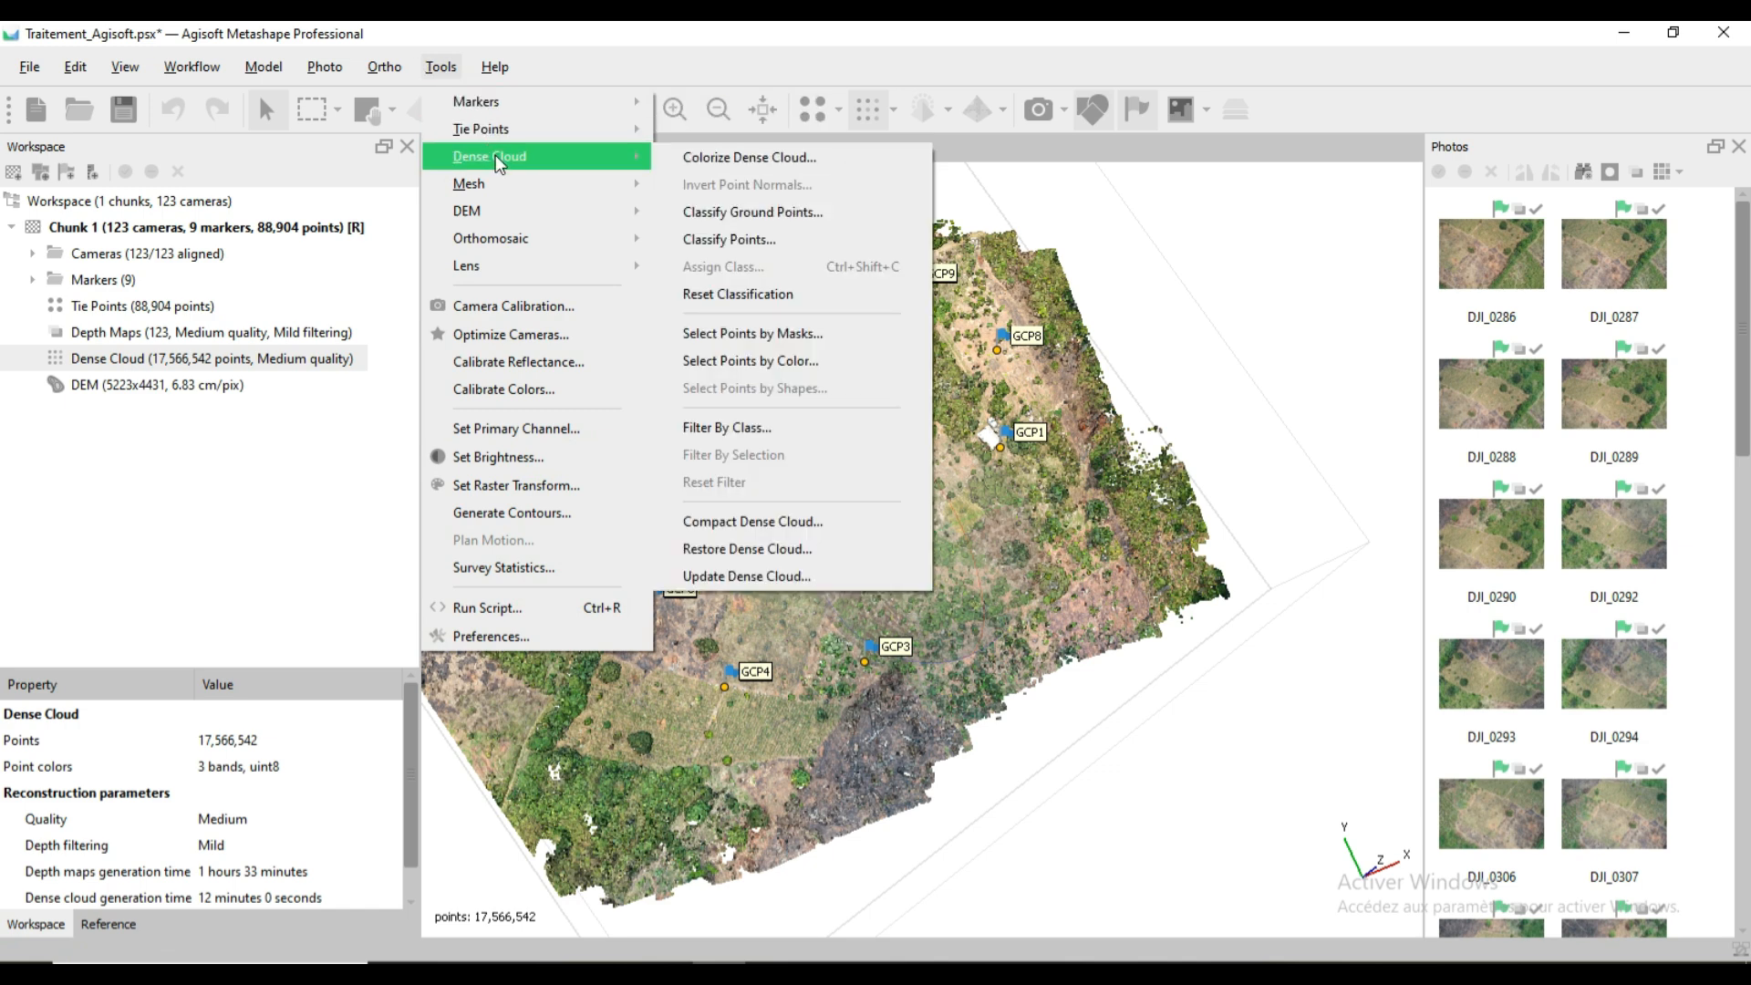
pyautogui.click(785, 208)
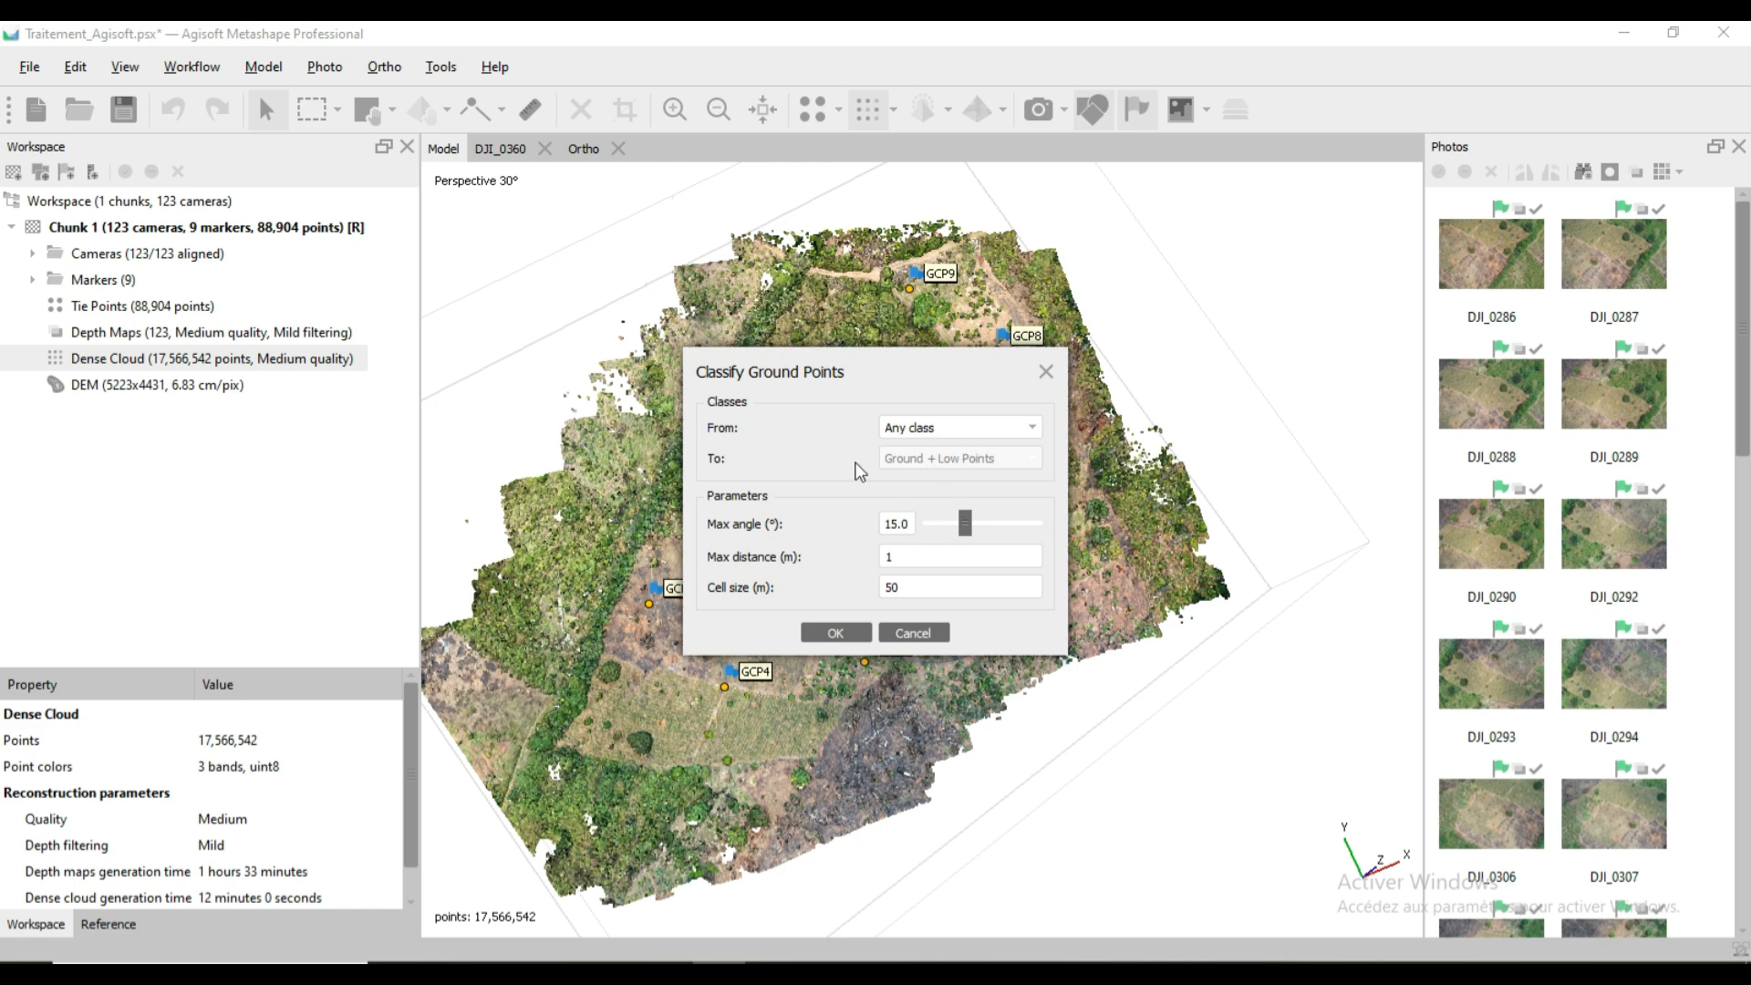
pyautogui.click(972, 427)
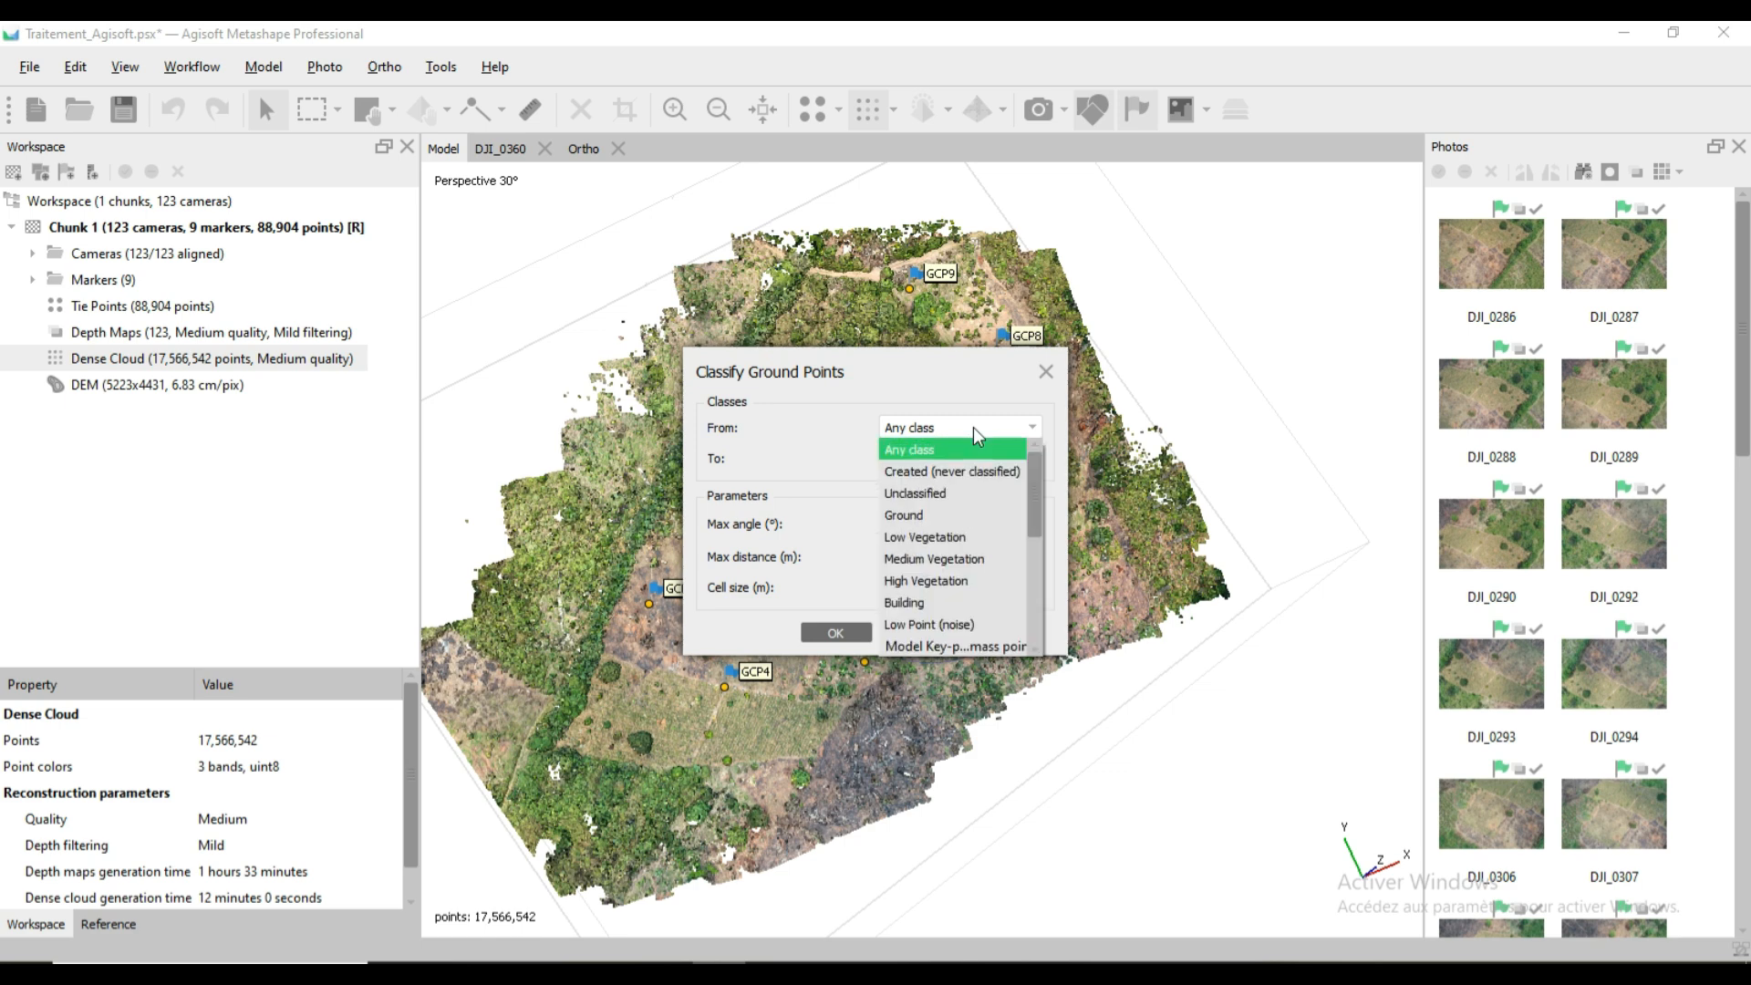
pyautogui.click(974, 427)
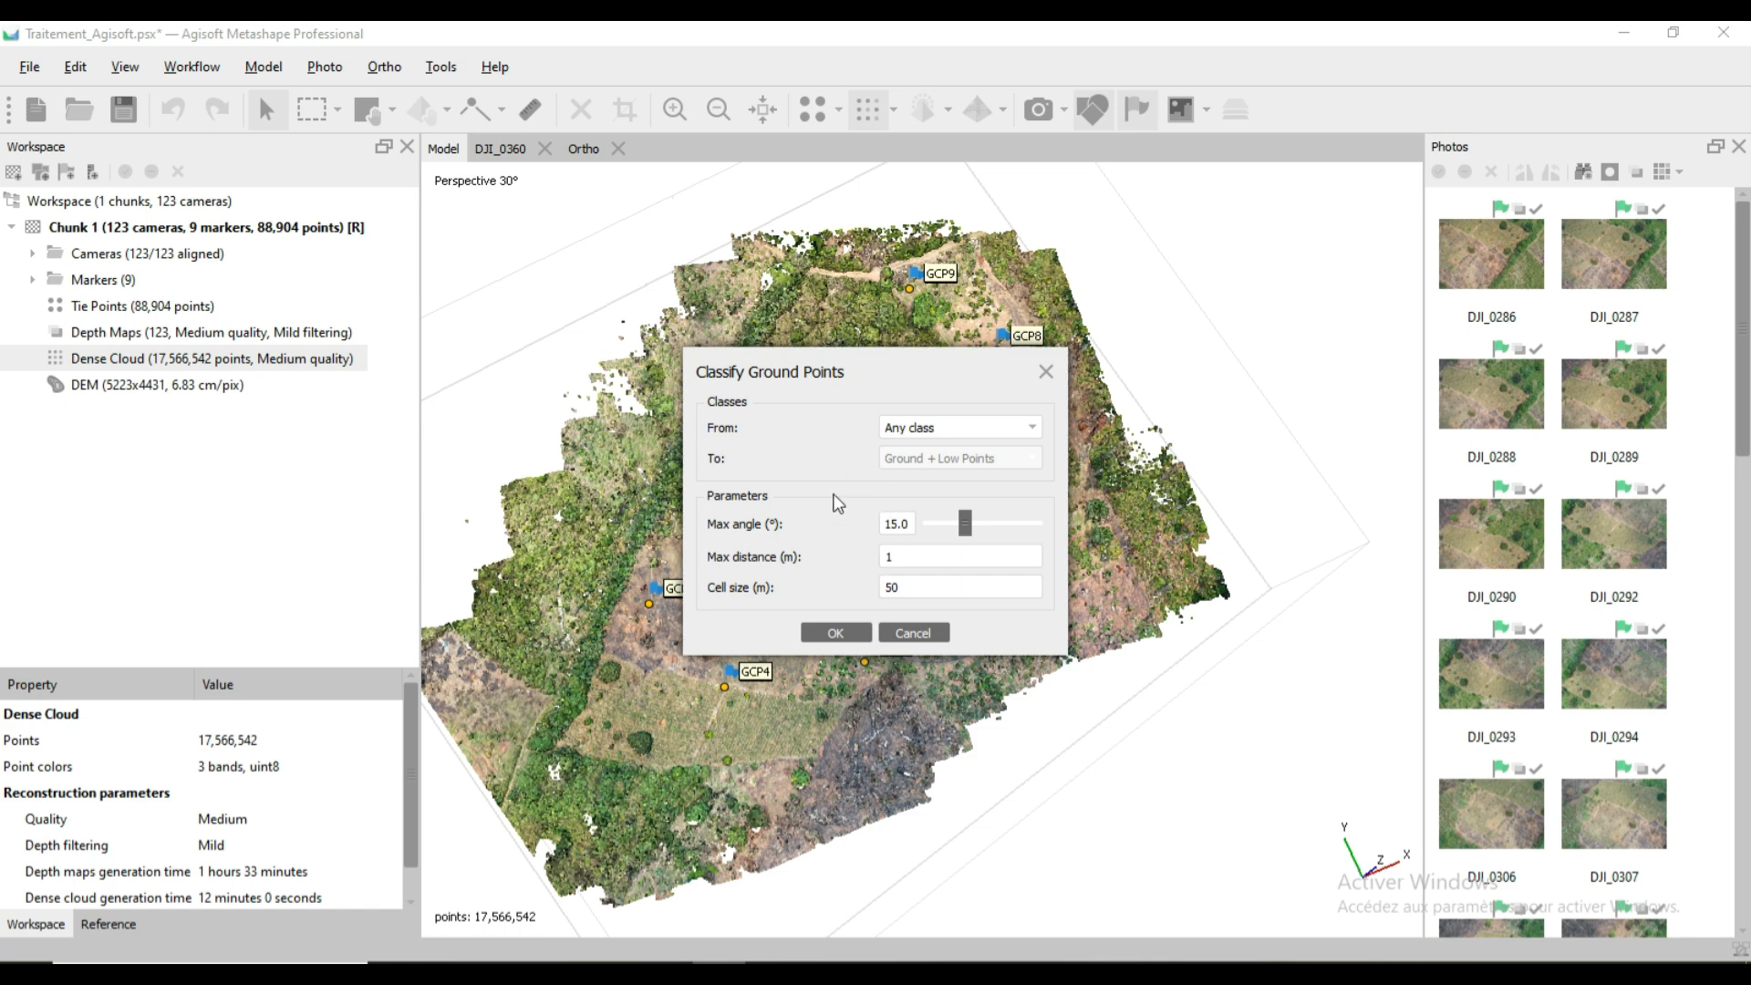
pyautogui.click(852, 631)
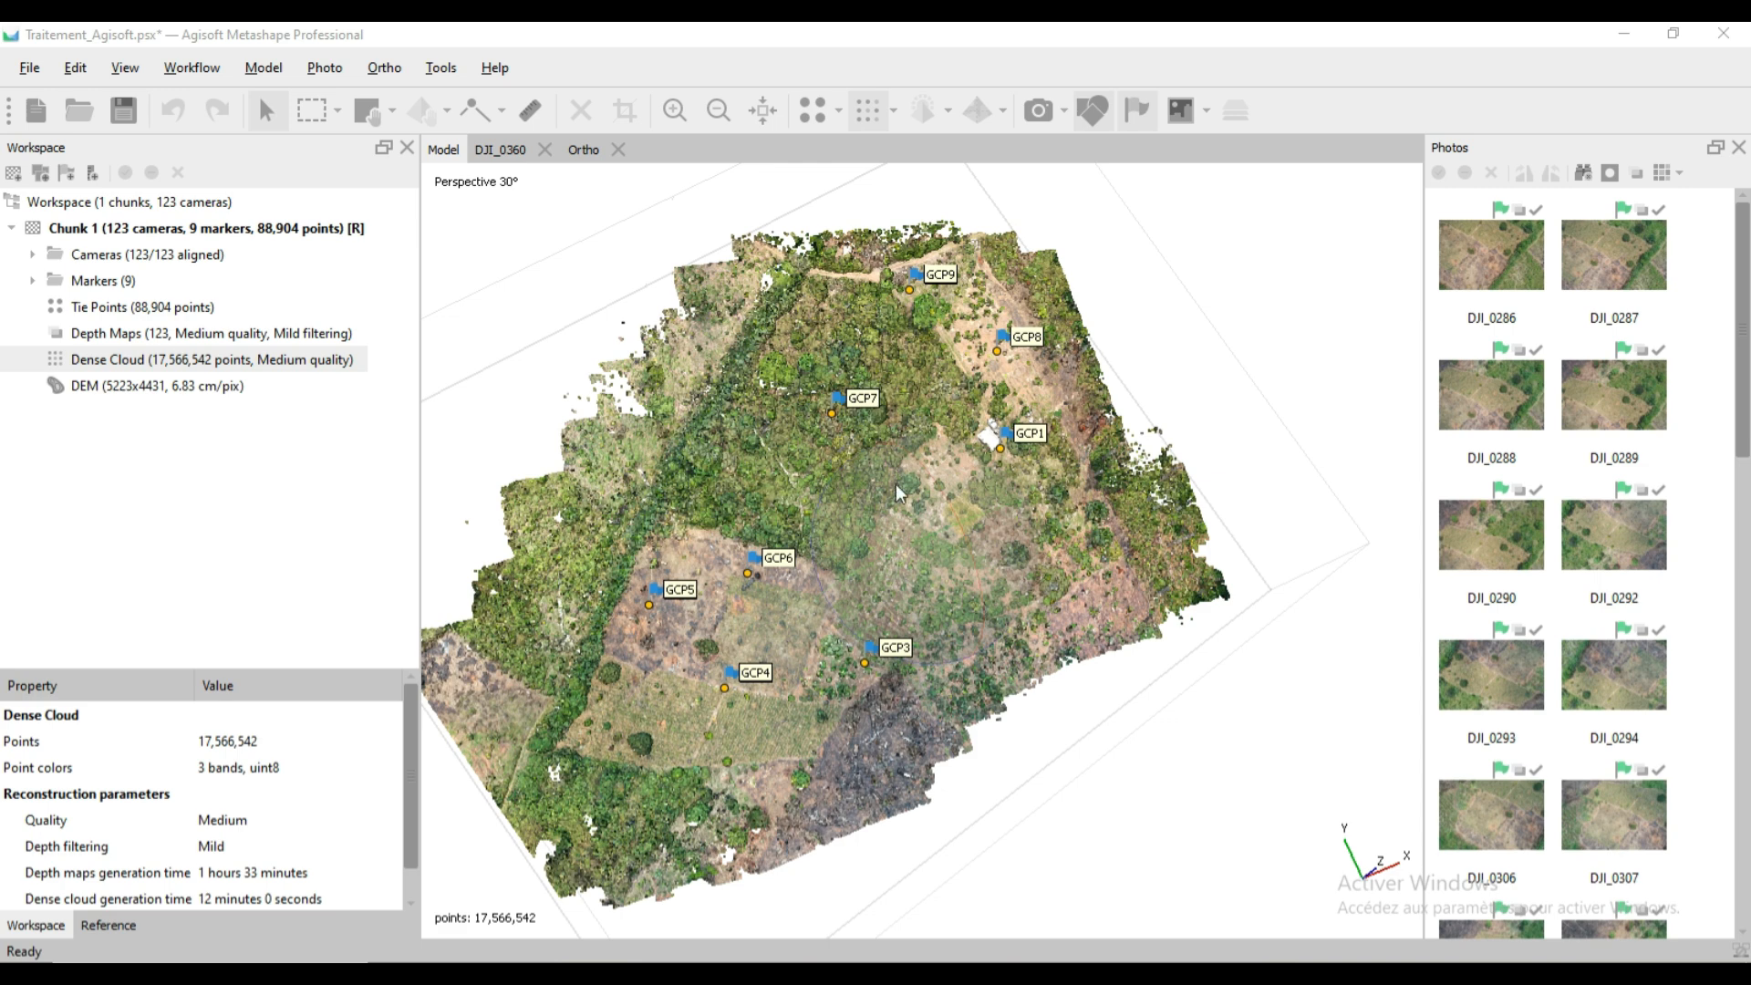
# Display the dense cloud by classes with the markers hidden and examine how ground is separated from vegetation.
pyautogui.click(894, 117)
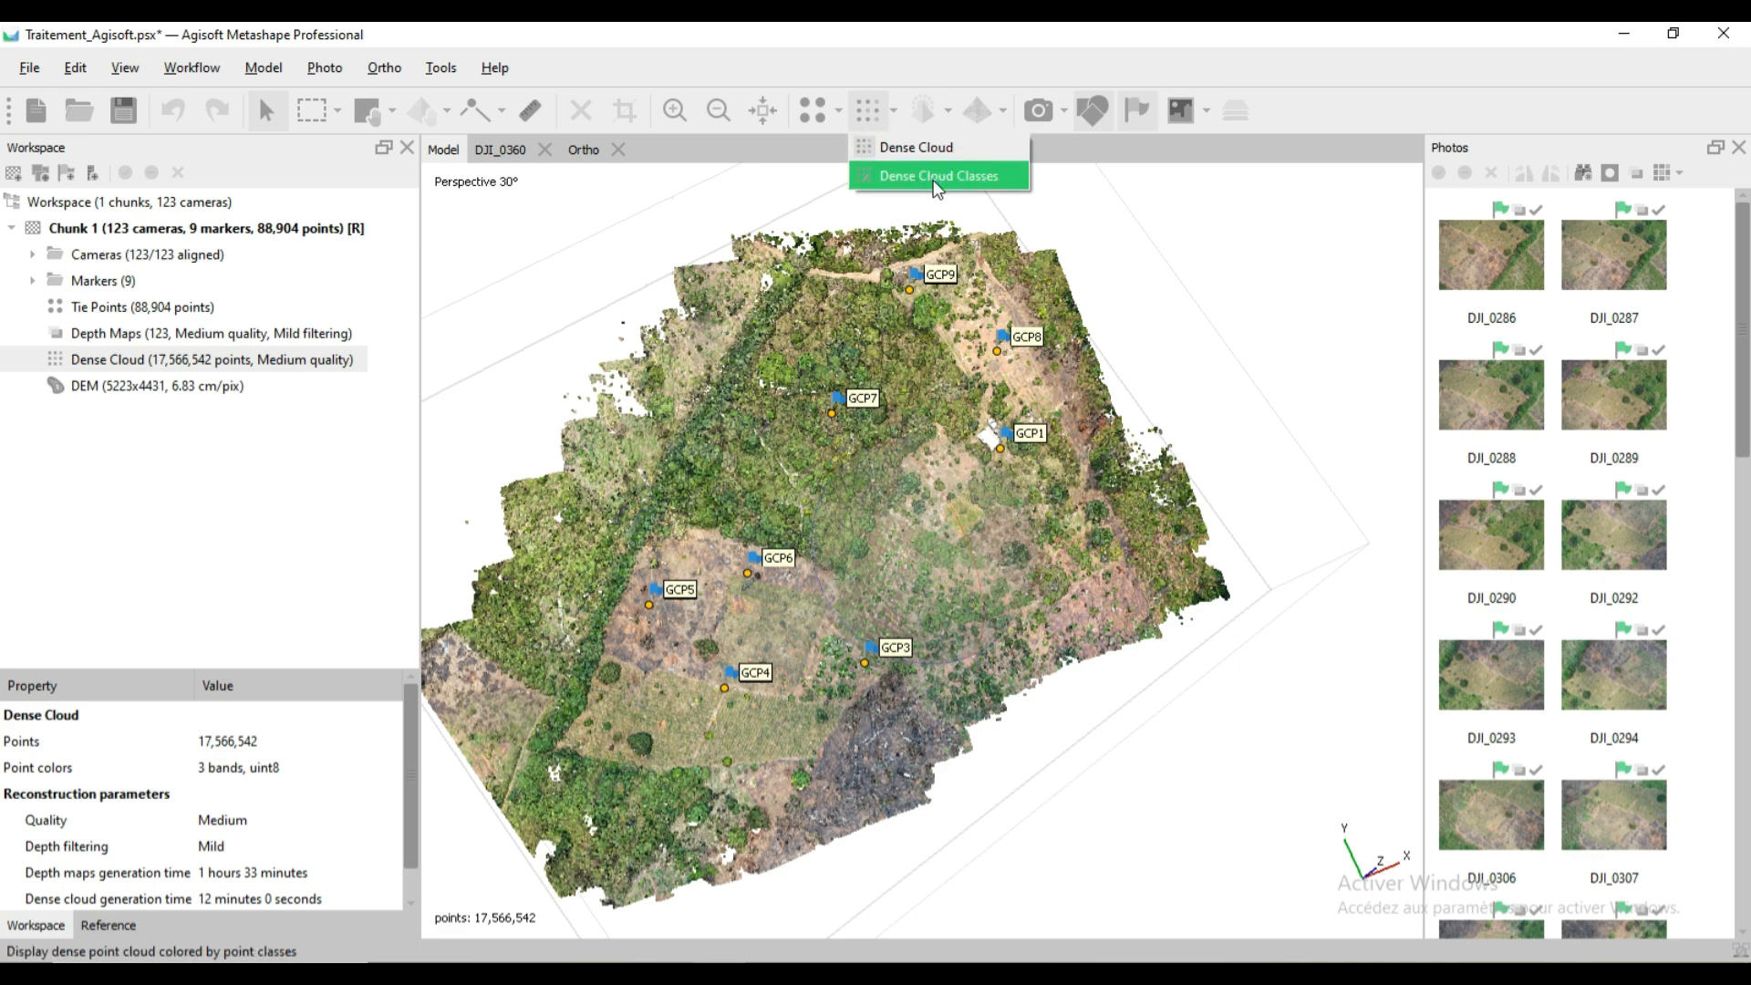
pyautogui.click(987, 179)
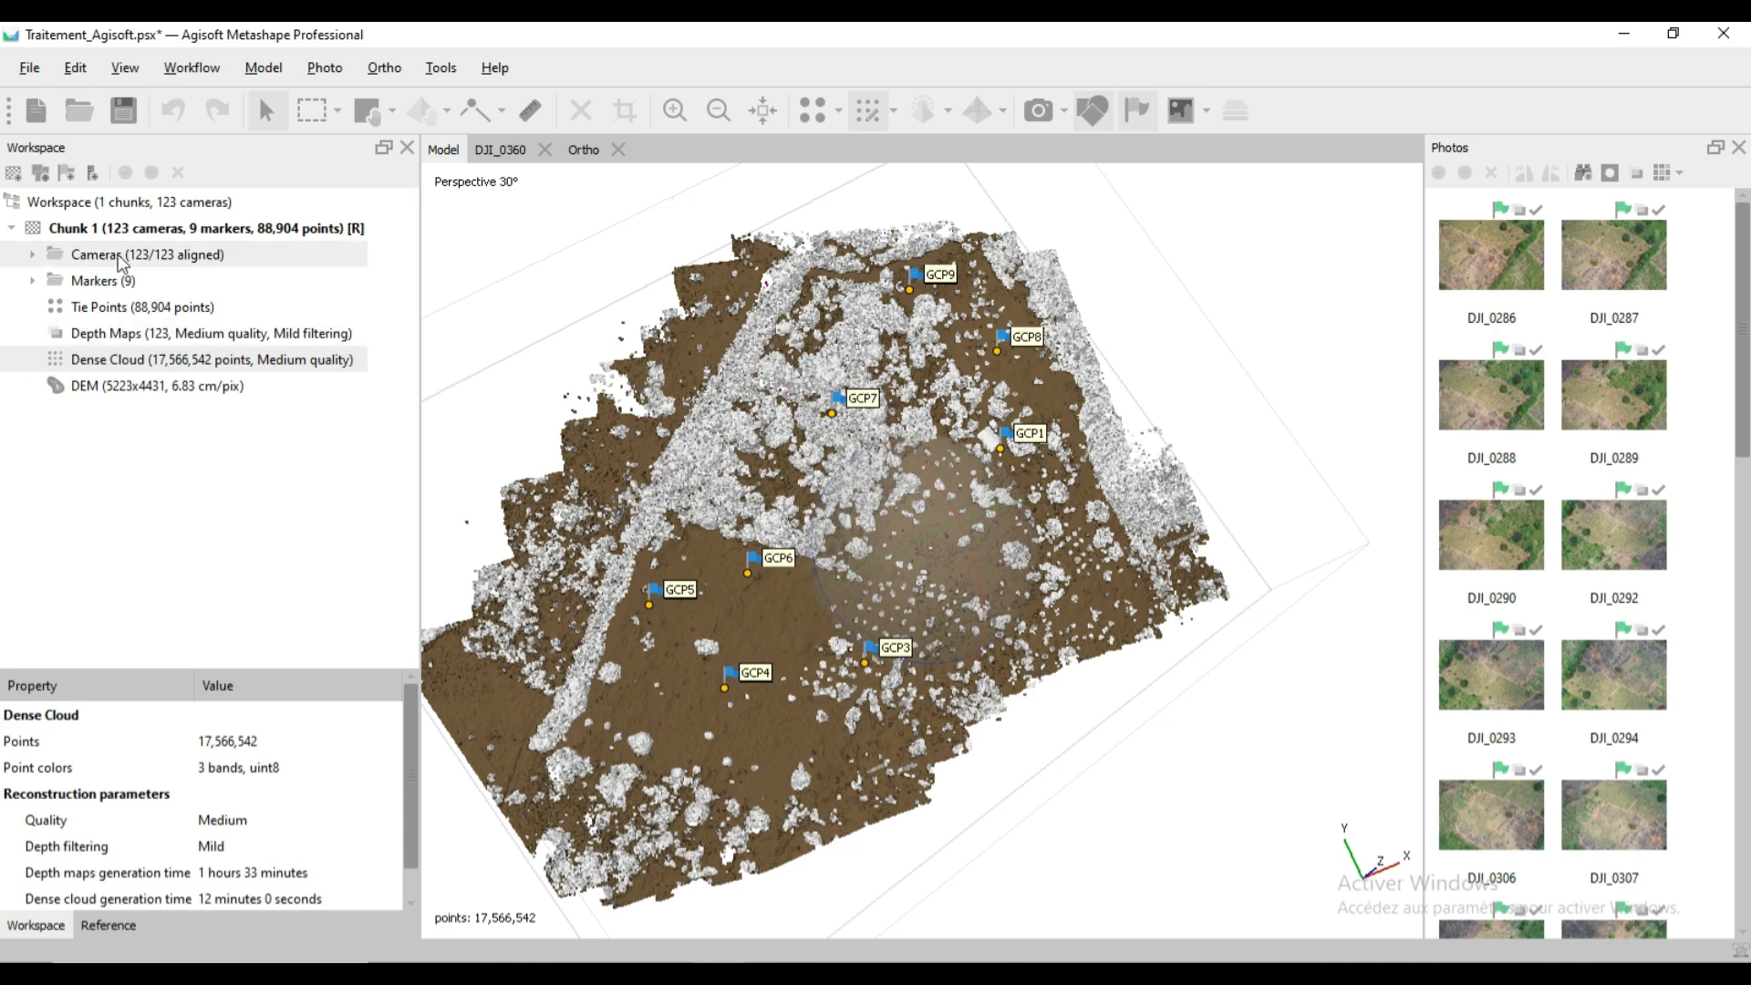
pyautogui.click(1137, 119)
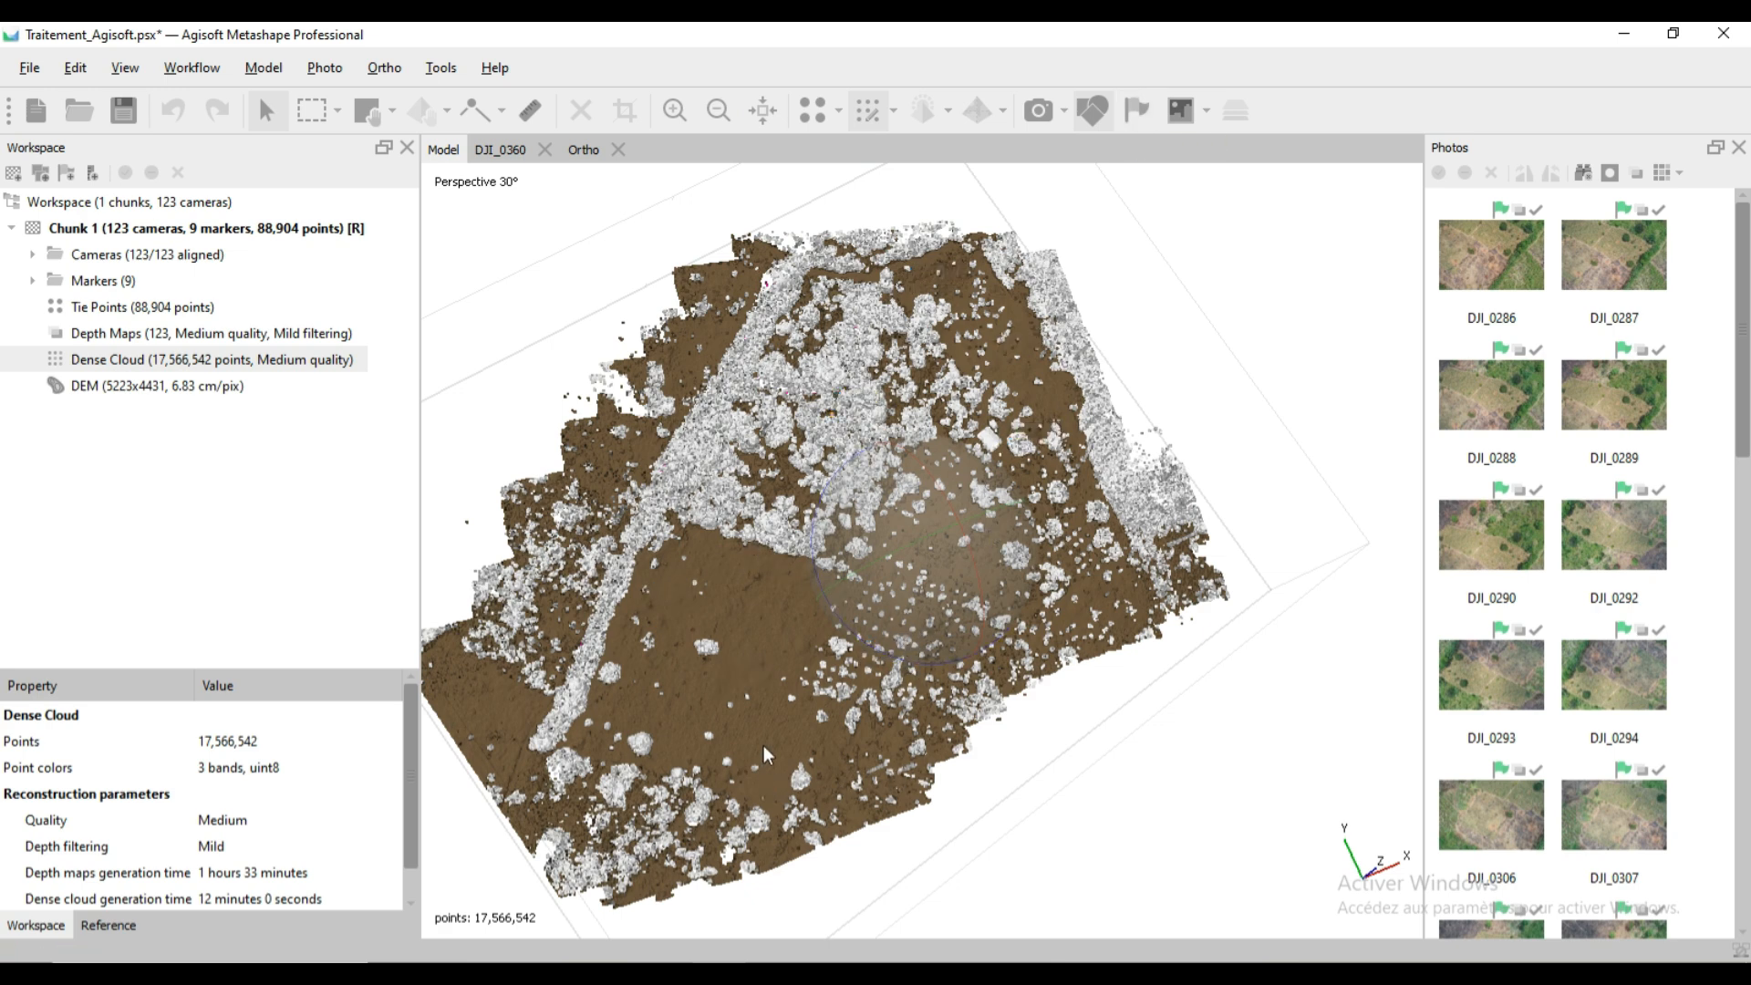
pyautogui.moveTo(764, 746); pyautogui.dragTo(897, 617)
pyautogui.scroll(5, 903, 607)
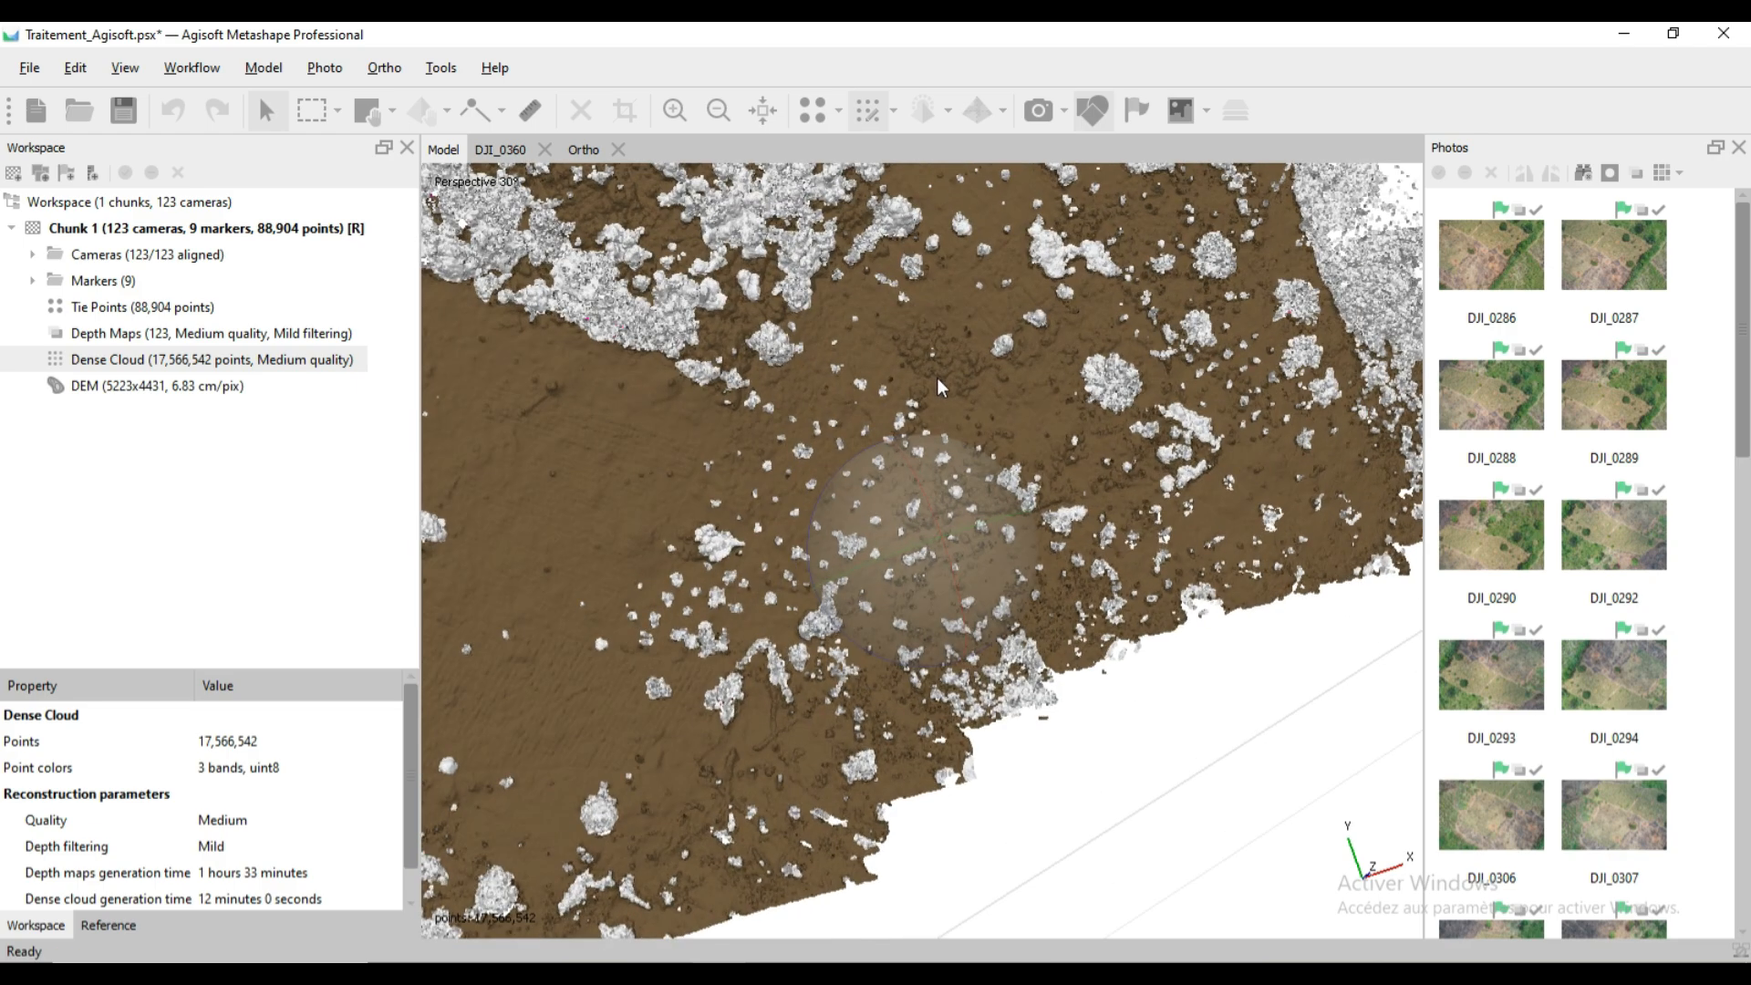
pyautogui.moveTo(938, 377); pyautogui.dragTo(1005, 688, button='middle')
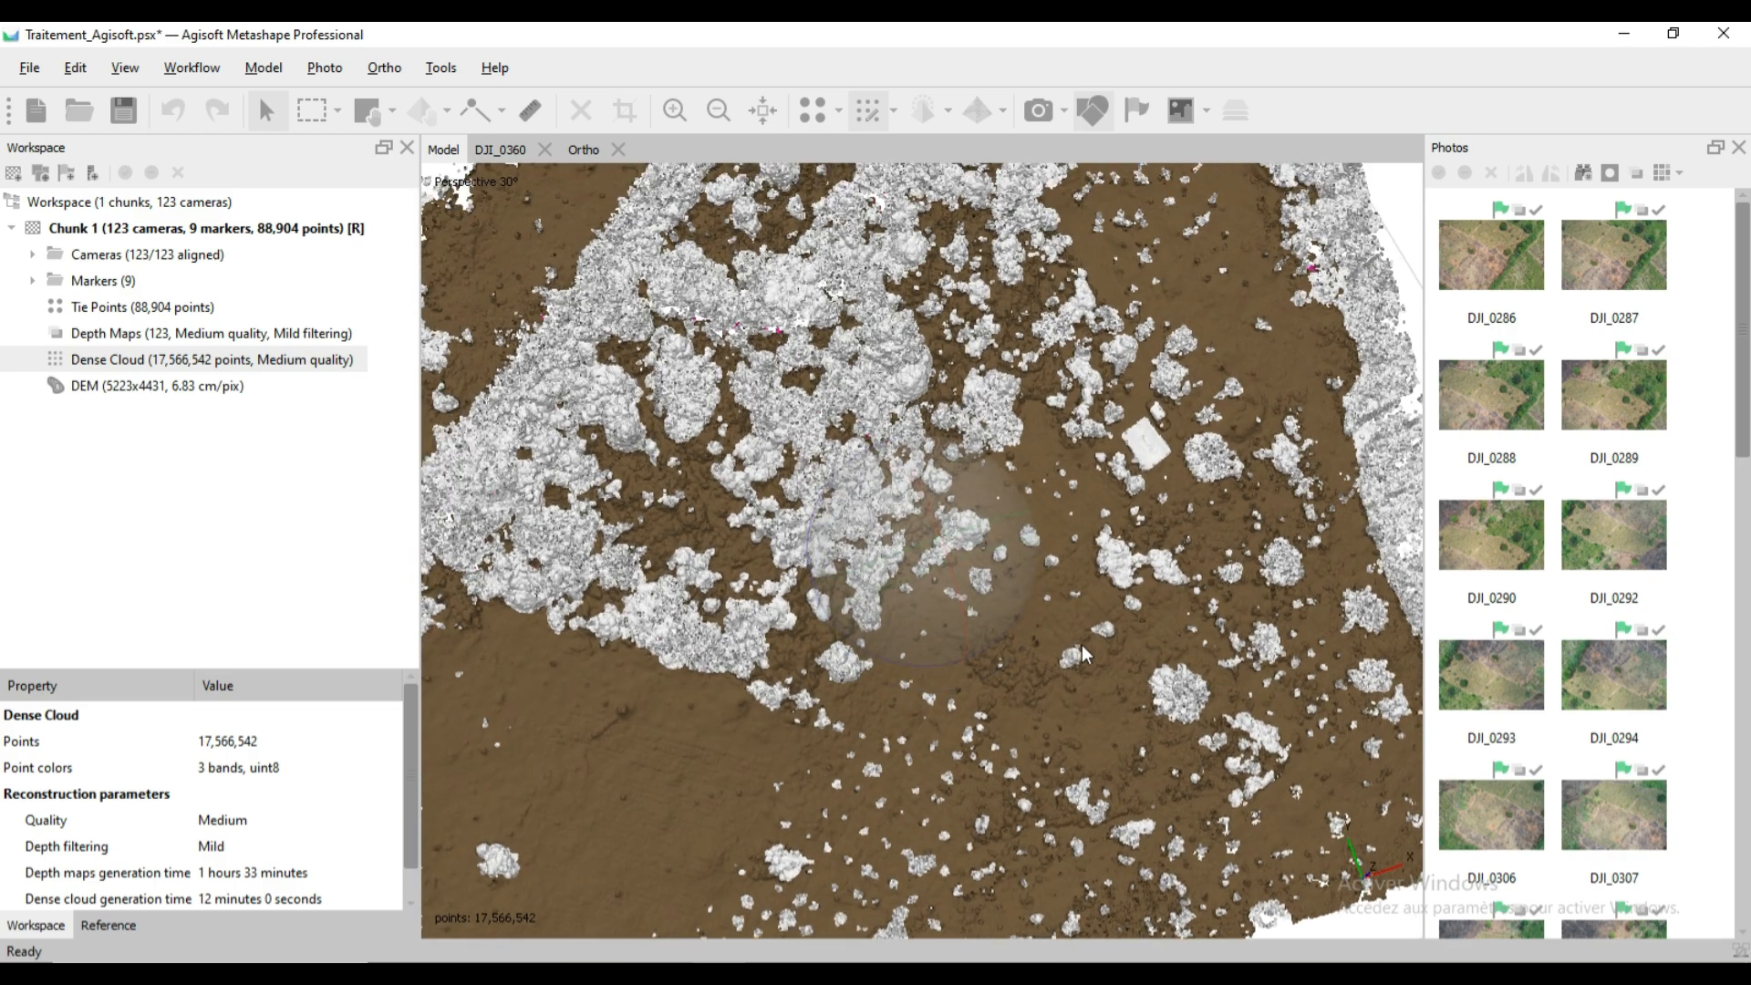
pyautogui.scroll(-4, 874, 483)
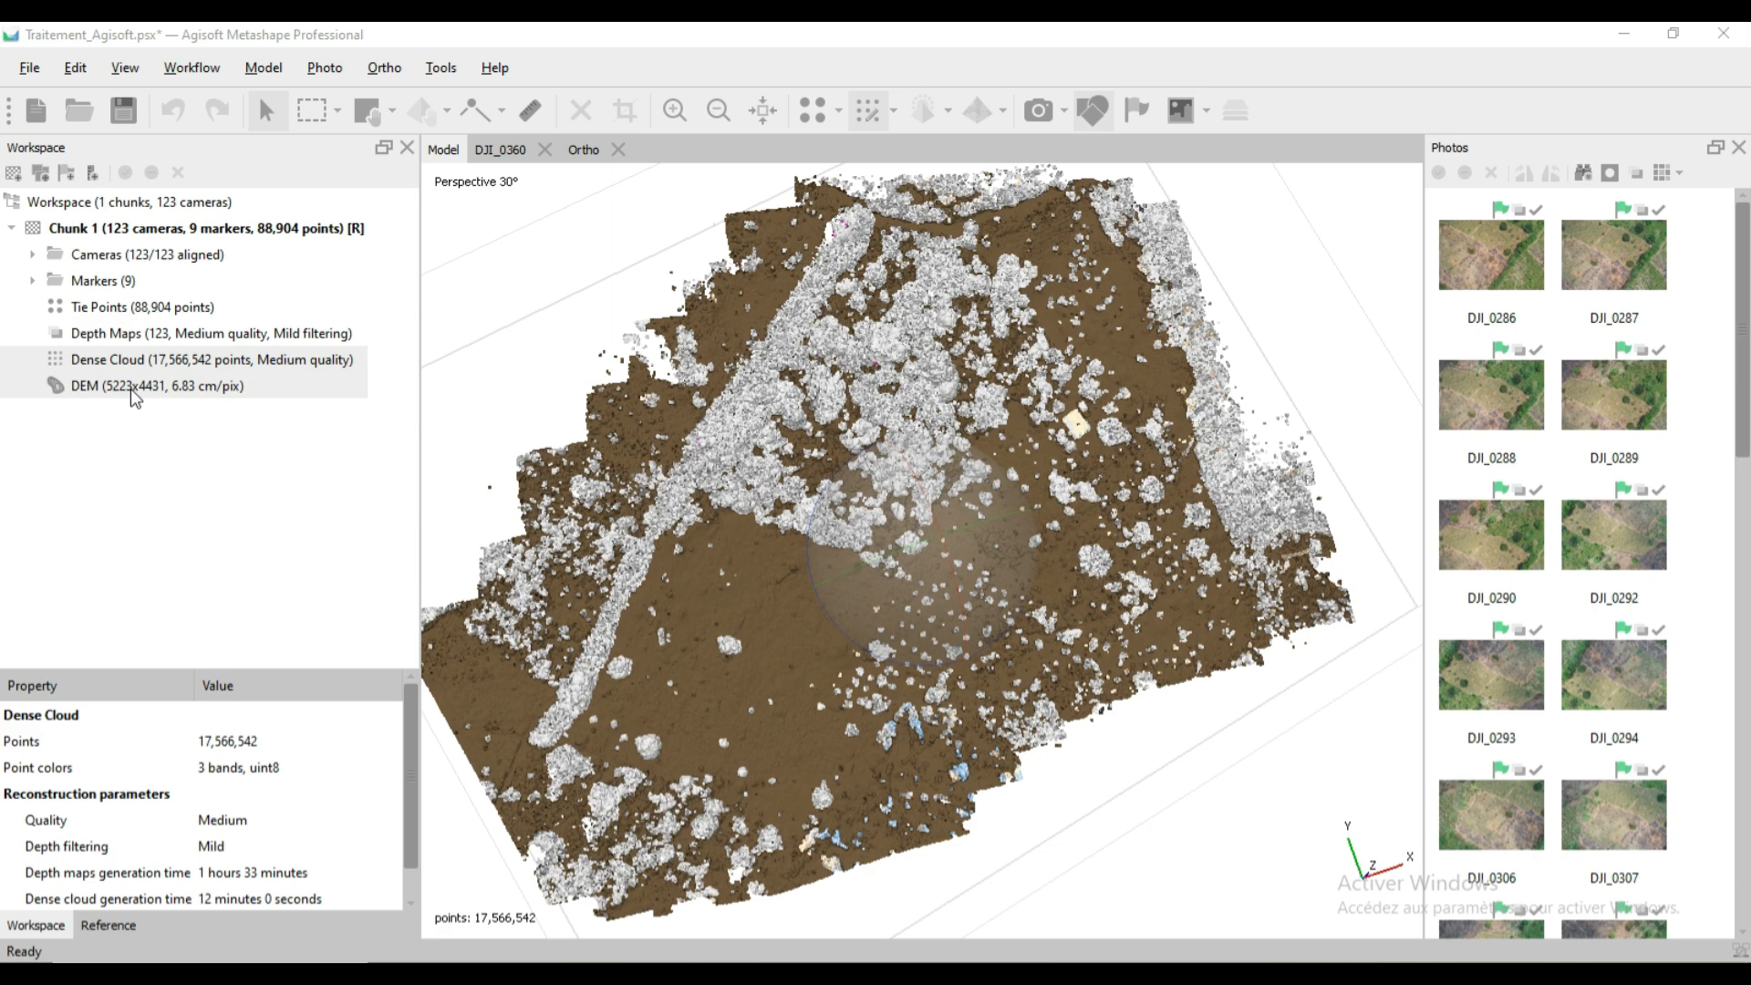
# Set up a new DEM build from the dense cloud with WGS 84 / UTM zone 32N (EPSG::32632) as its projection.
pyautogui.click(194, 68)
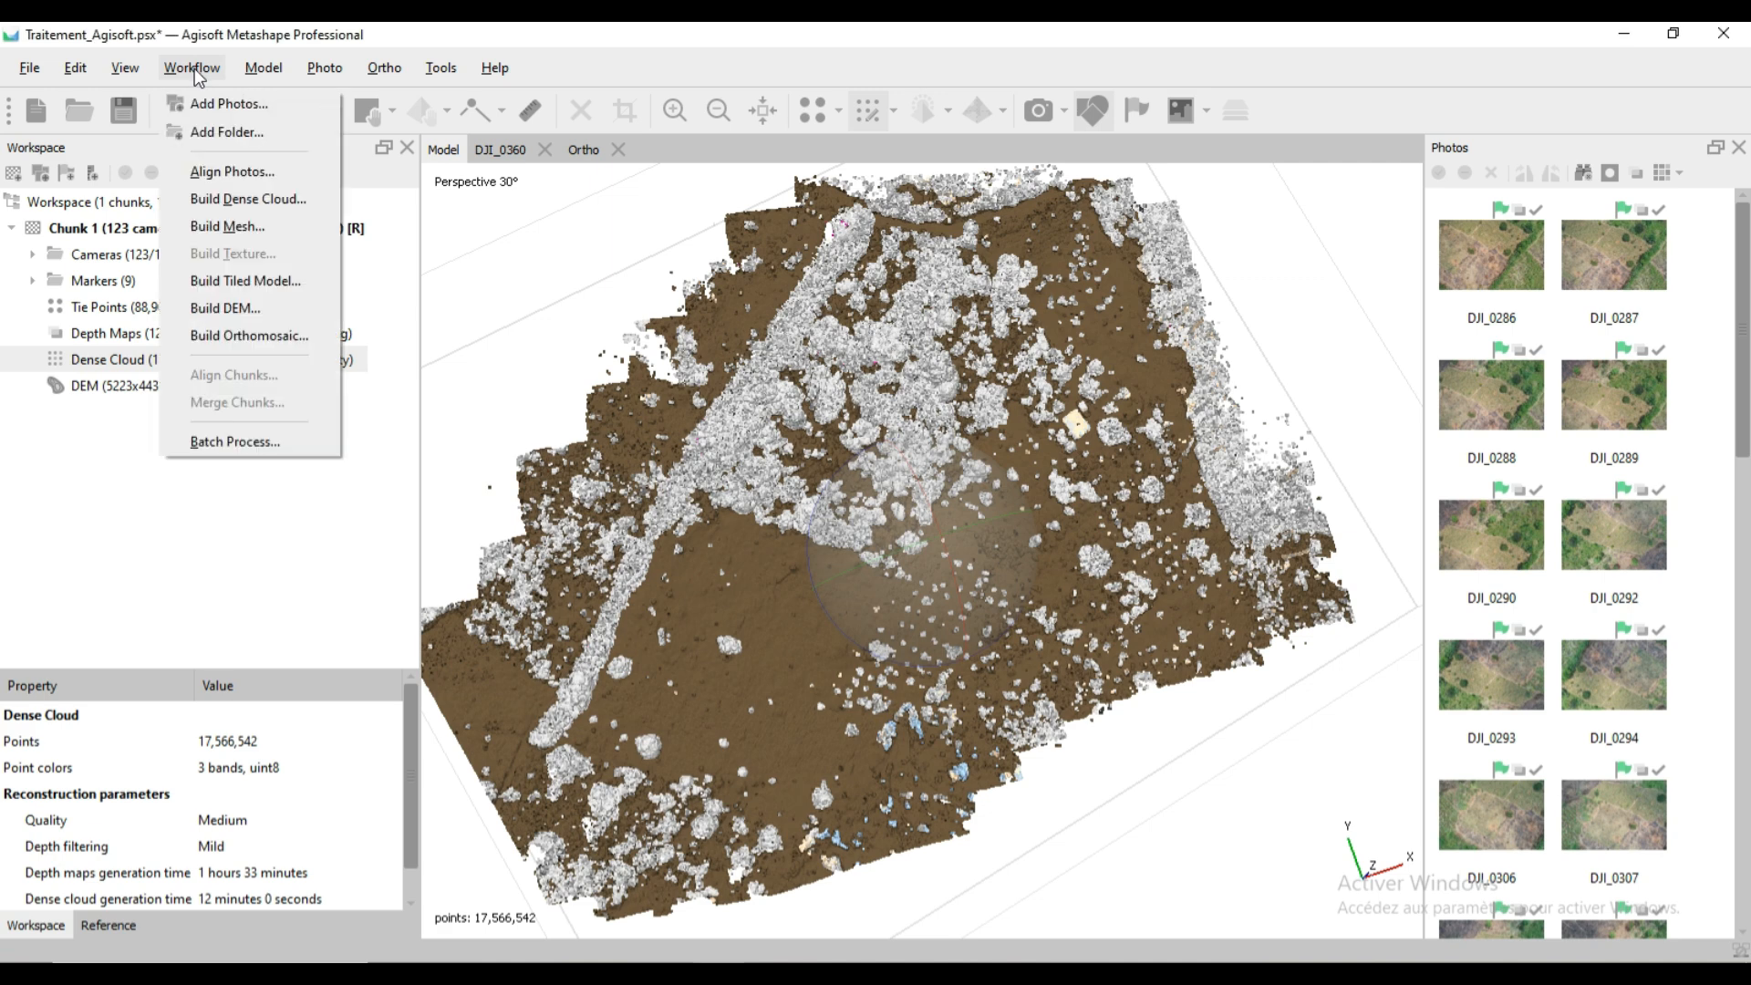
pyautogui.click(244, 310)
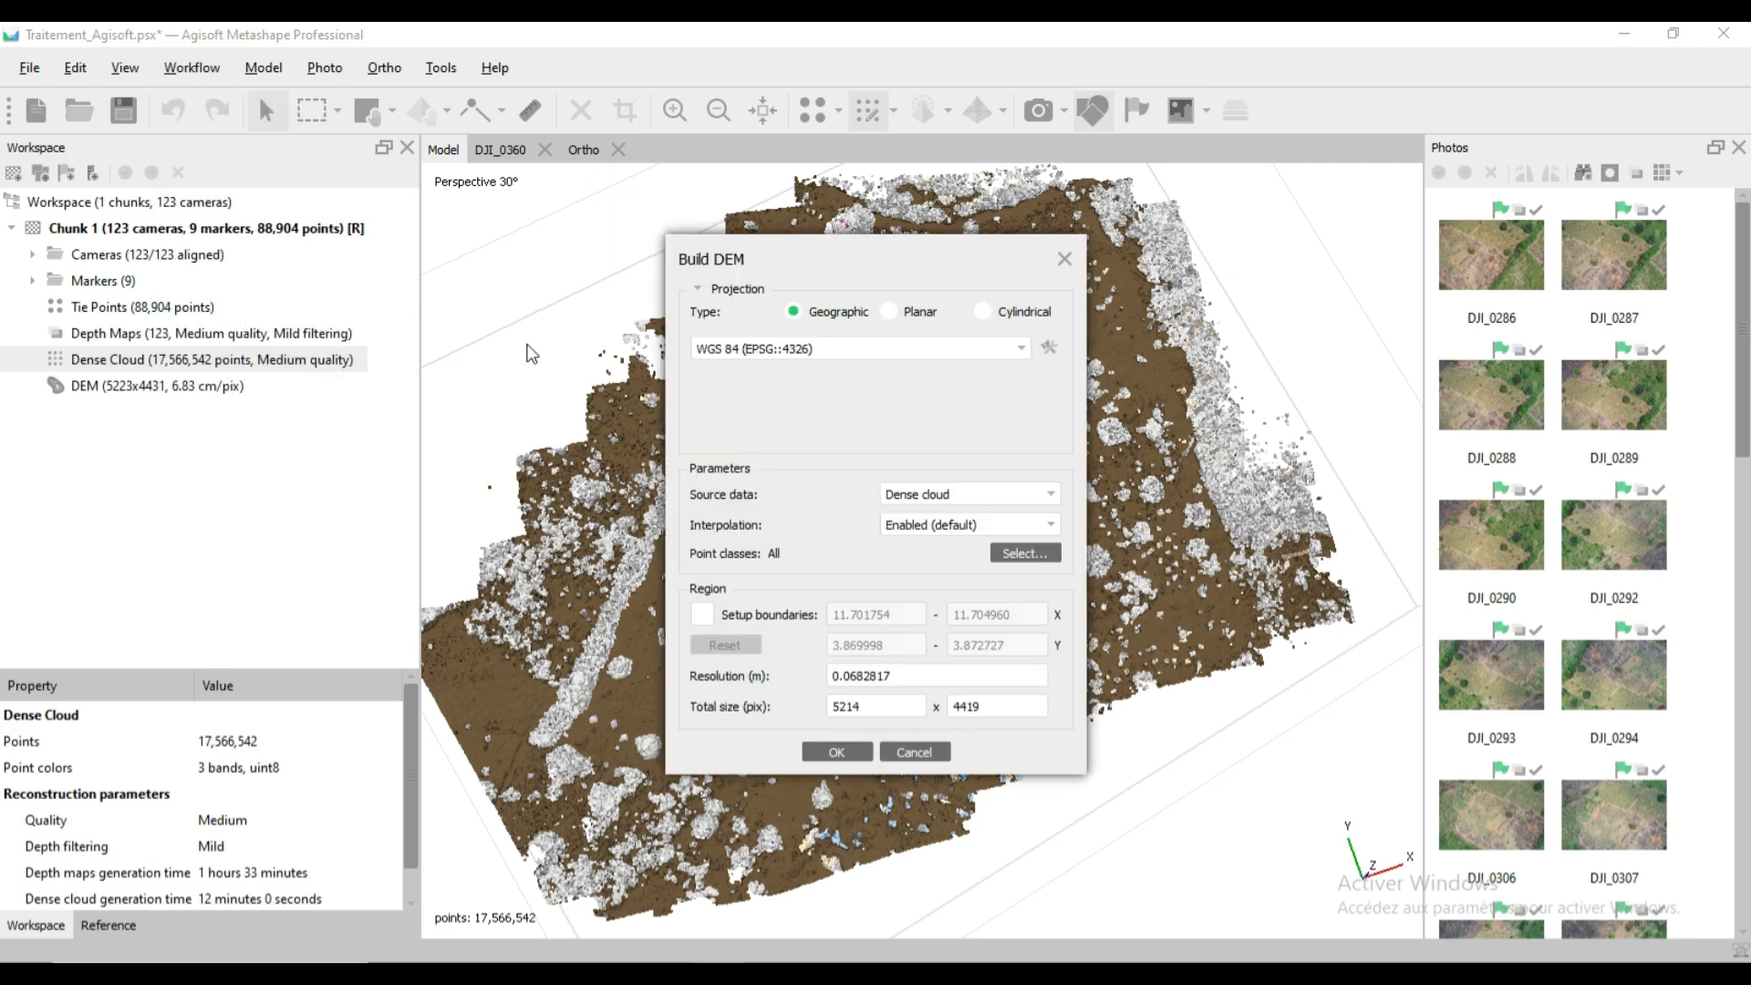
pyautogui.click(1011, 349)
pyautogui.click(947, 414)
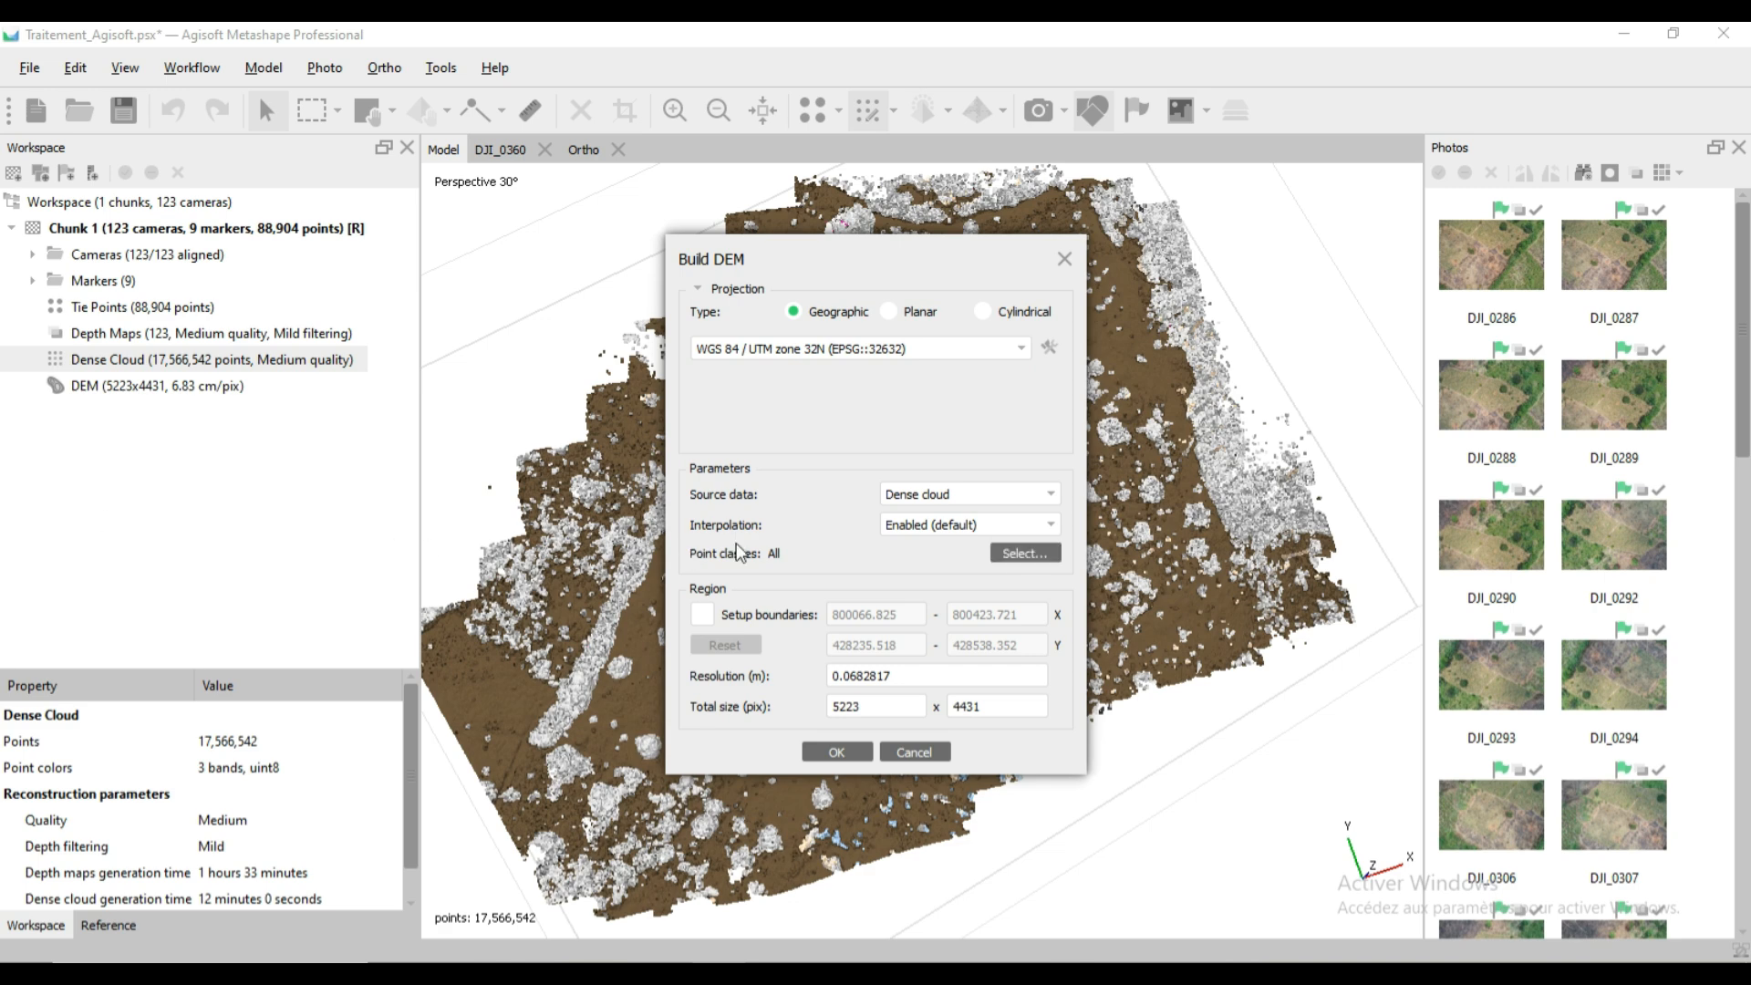
# Restrict the DEM's source points to the Ground class only and build the terrain model.
pyautogui.click(1018, 553)
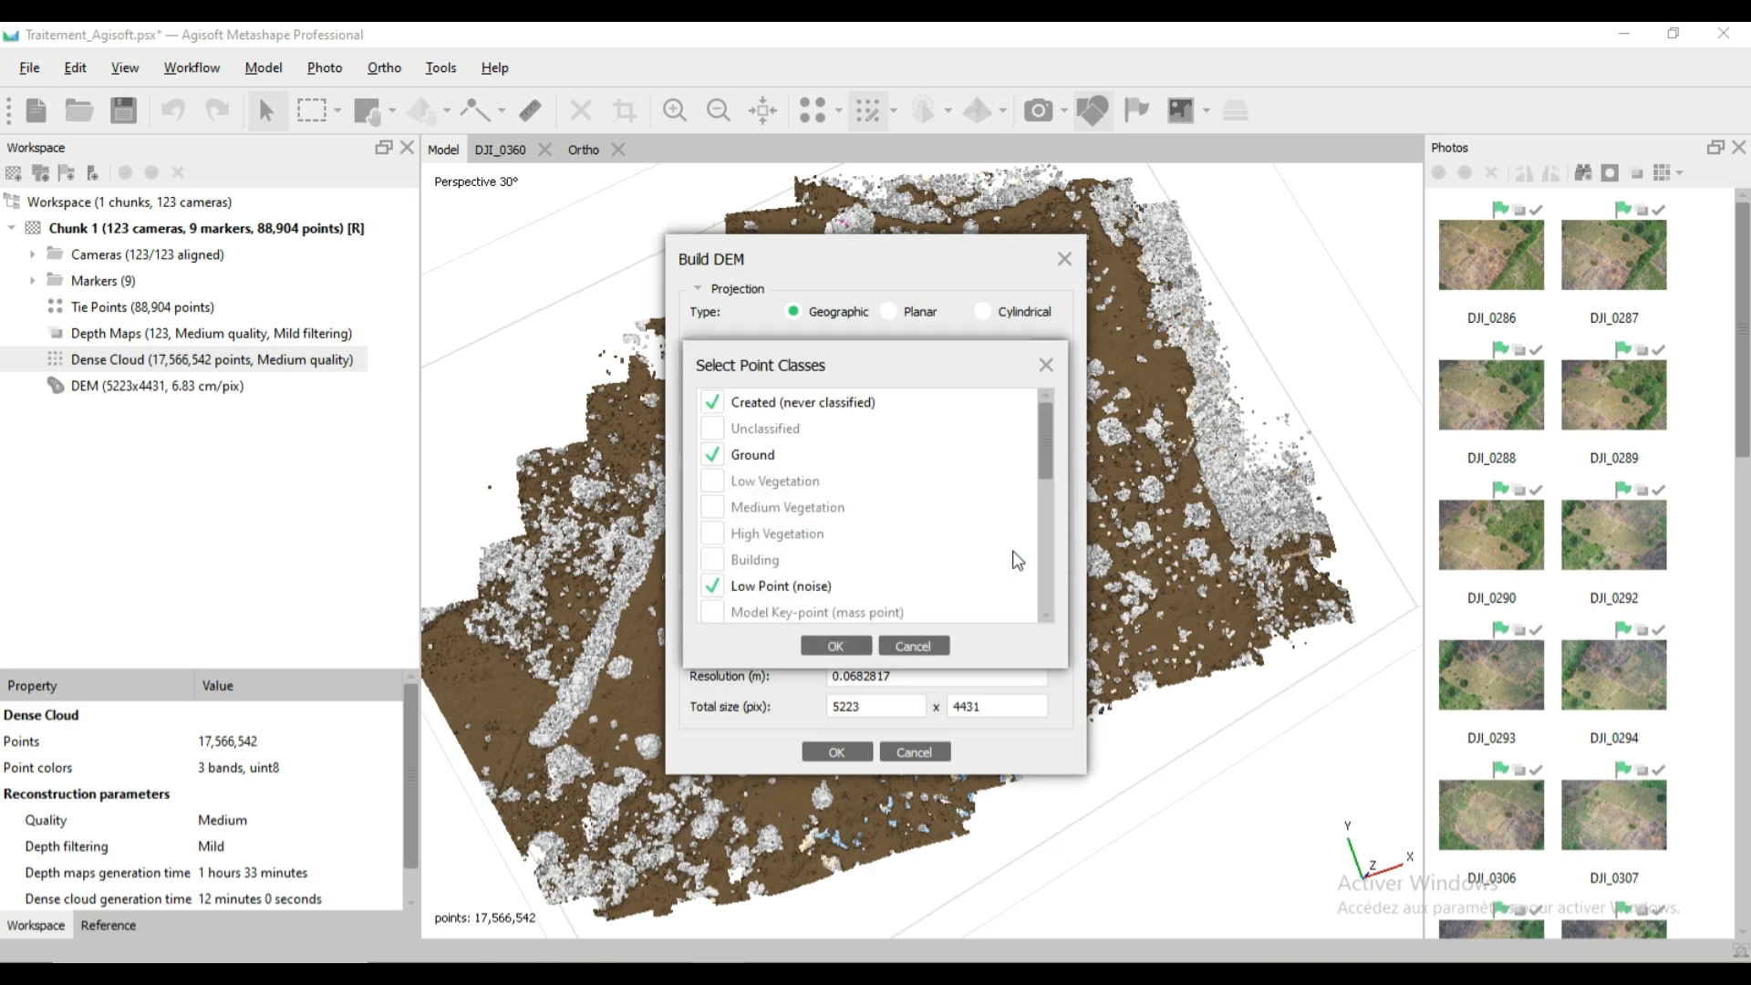
pyautogui.click(716, 406)
pyautogui.click(710, 584)
pyautogui.moveTo(1049, 472); pyautogui.dragTo(1027, 624)
pyautogui.click(713, 455)
pyautogui.click(712, 561)
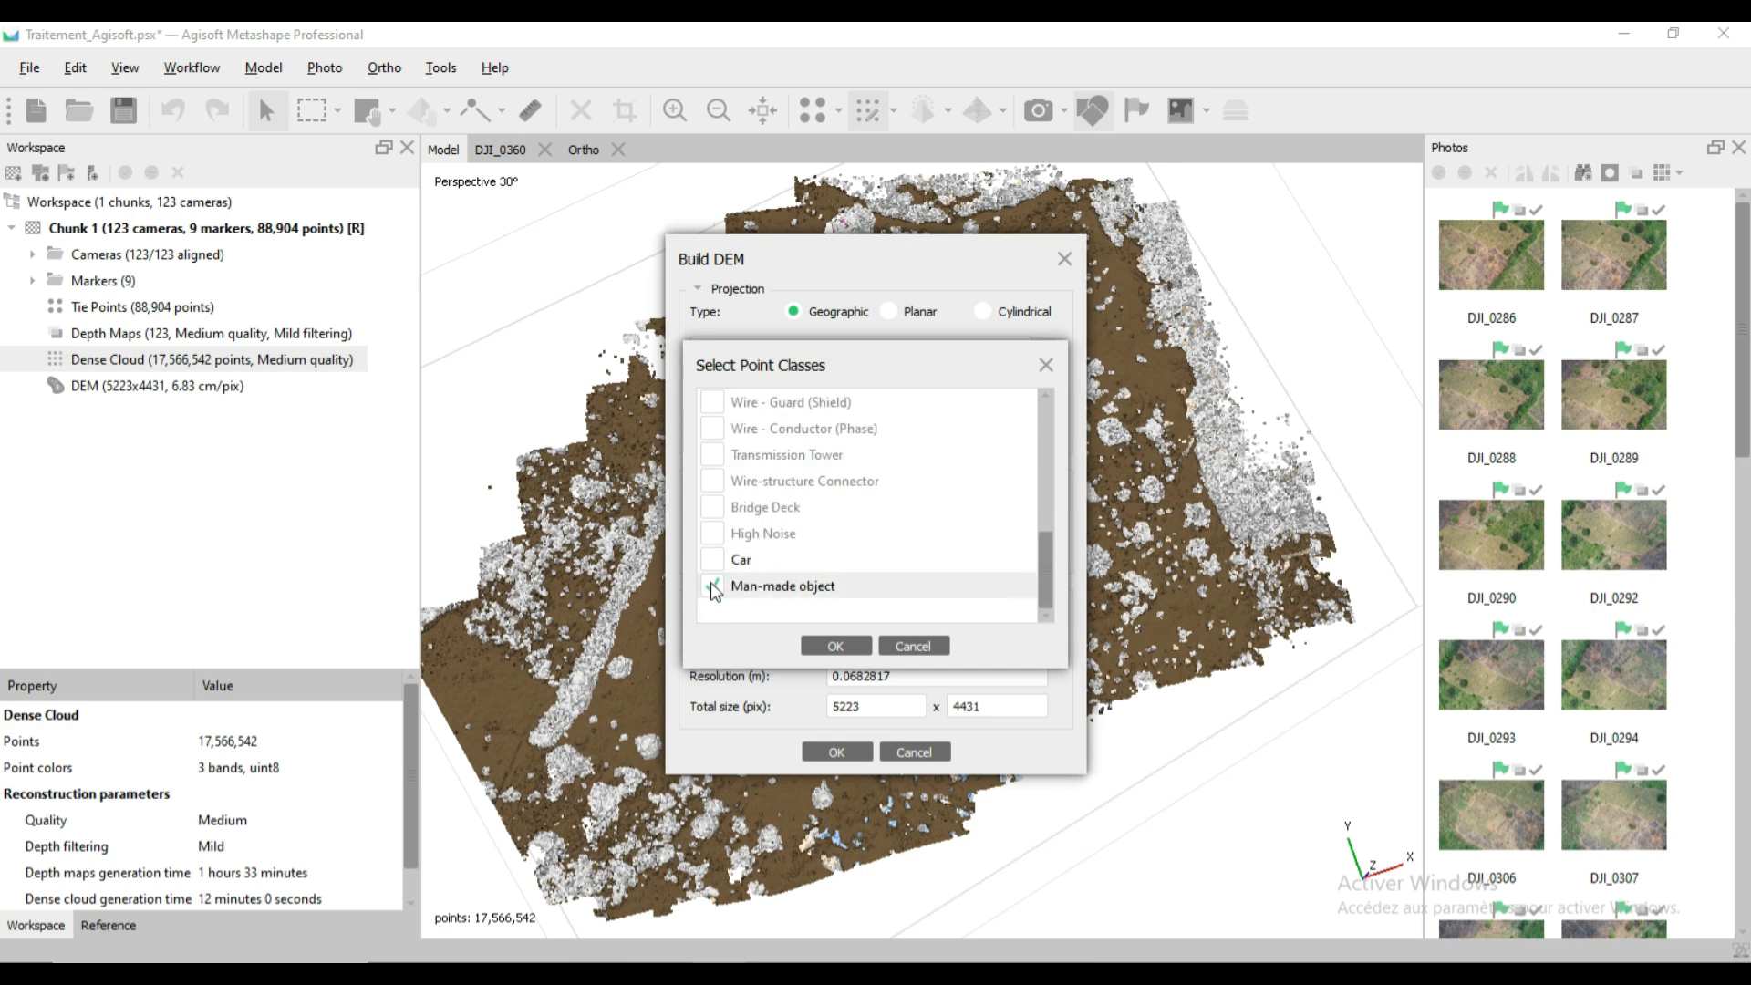
pyautogui.moveTo(1043, 583); pyautogui.dragTo(1049, 417)
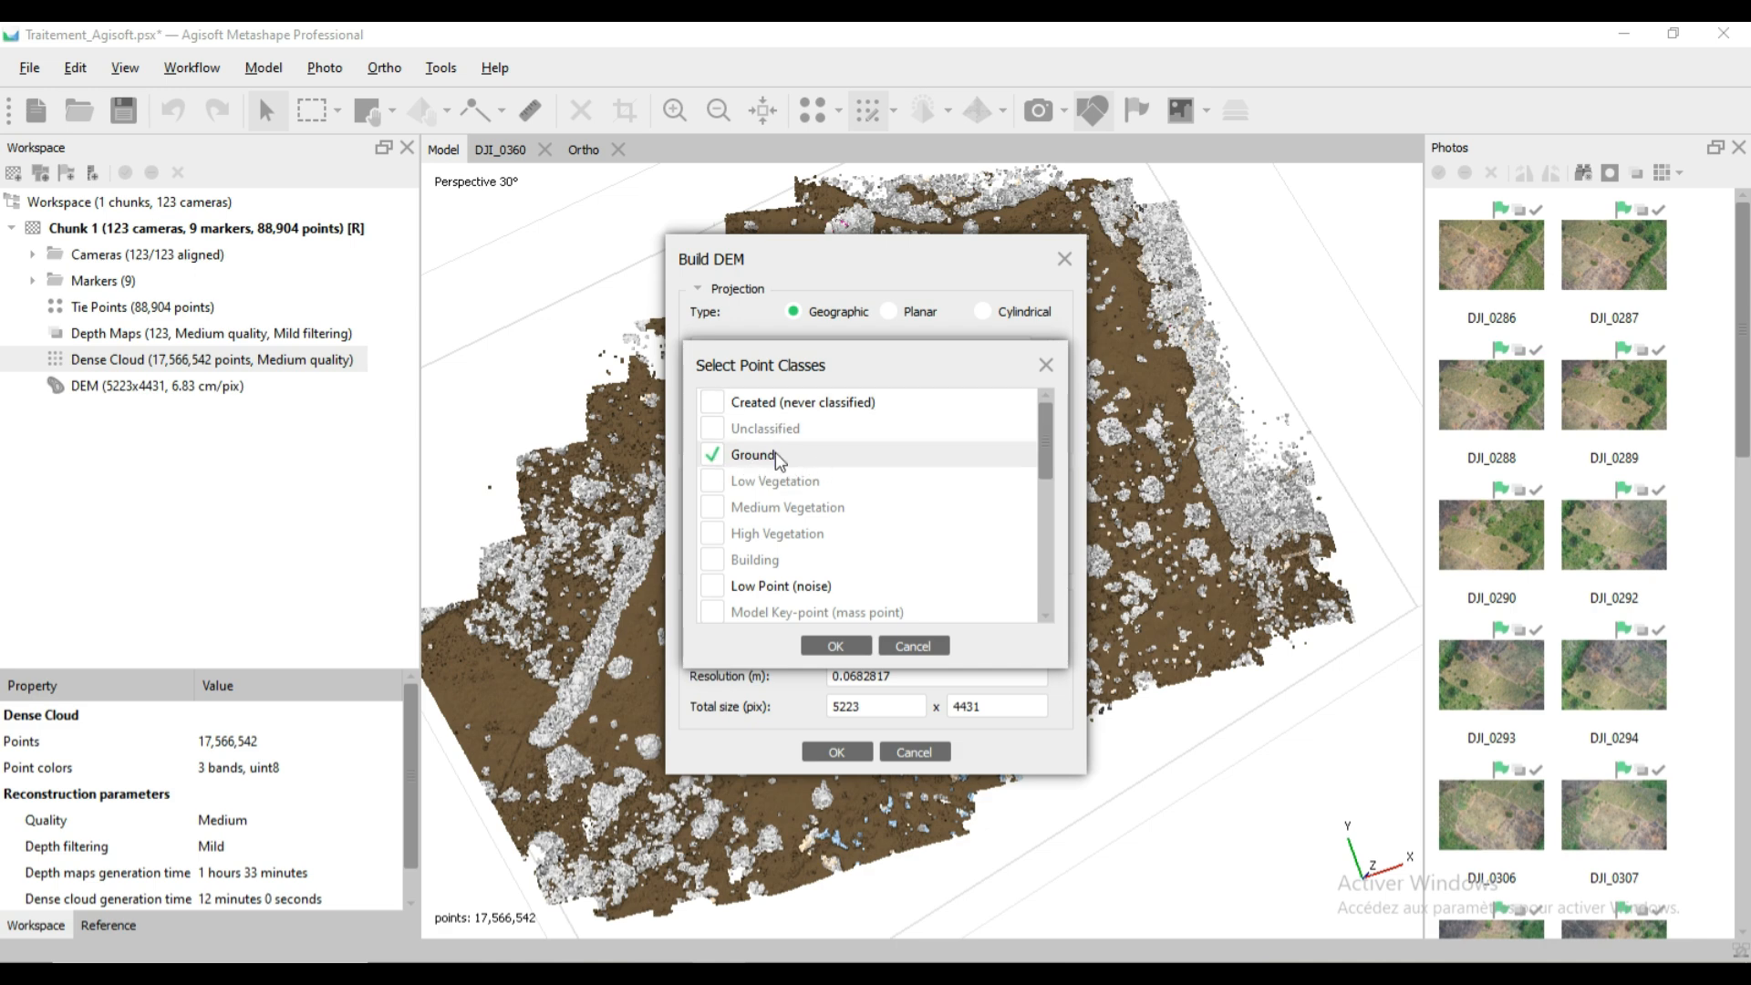
pyautogui.click(864, 649)
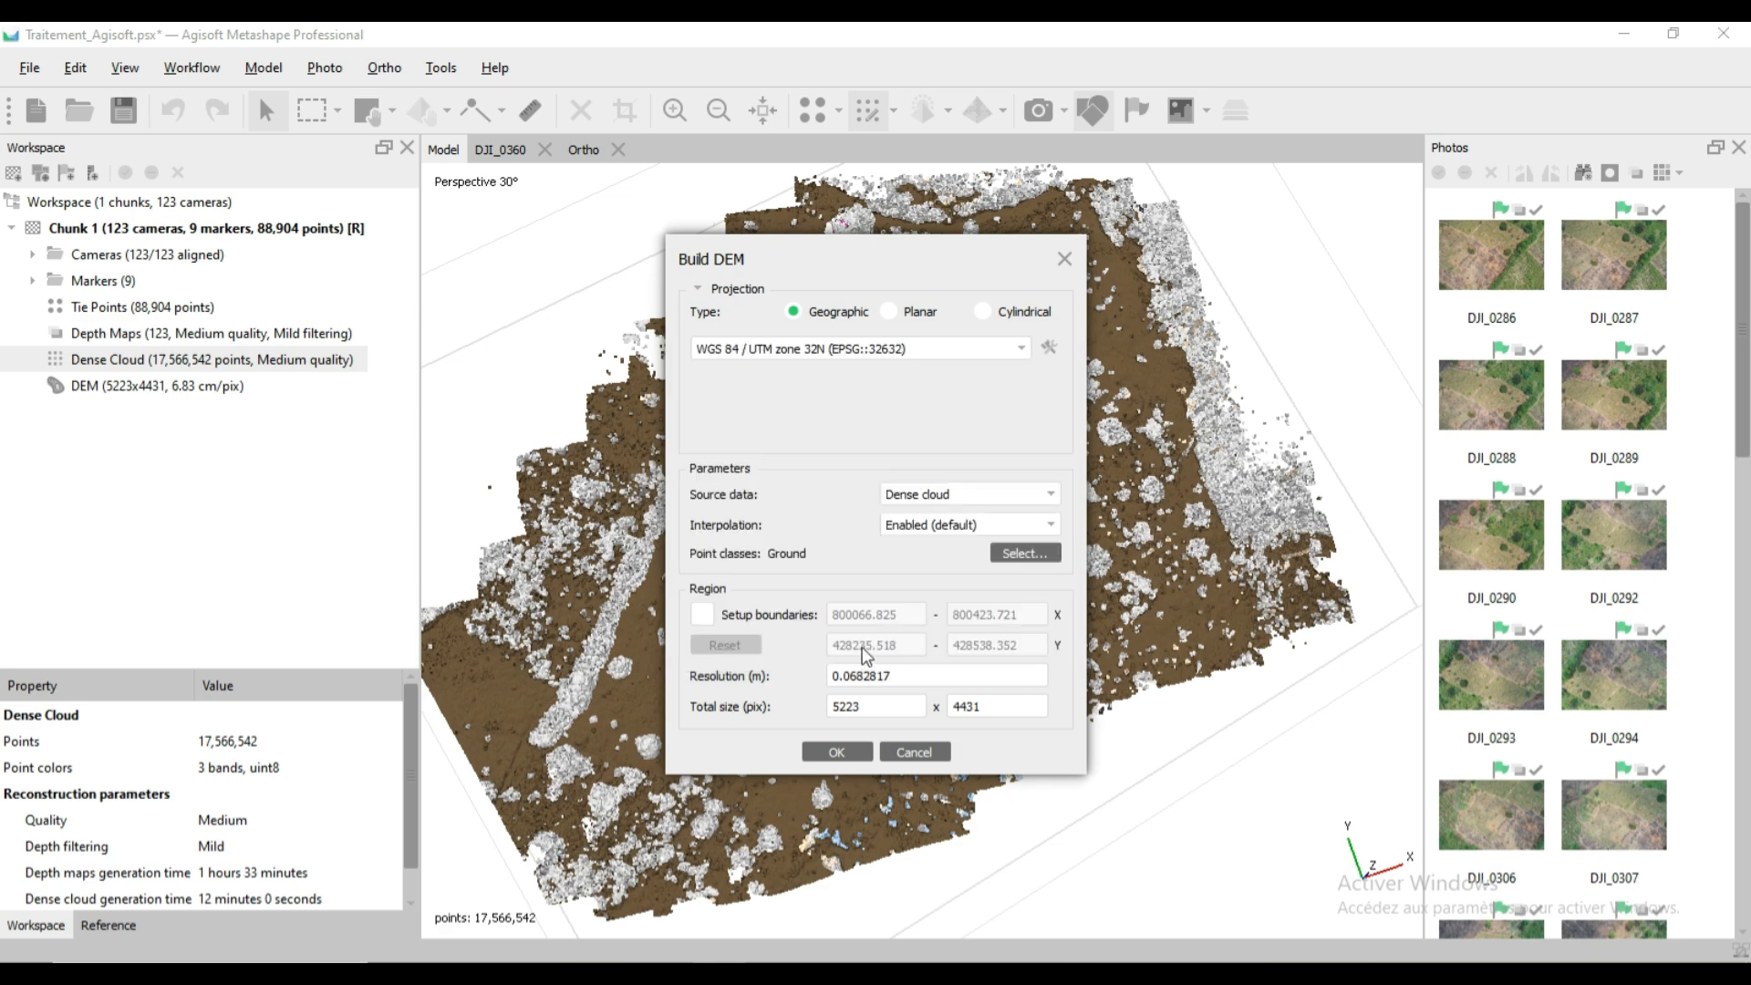
pyautogui.click(858, 755)
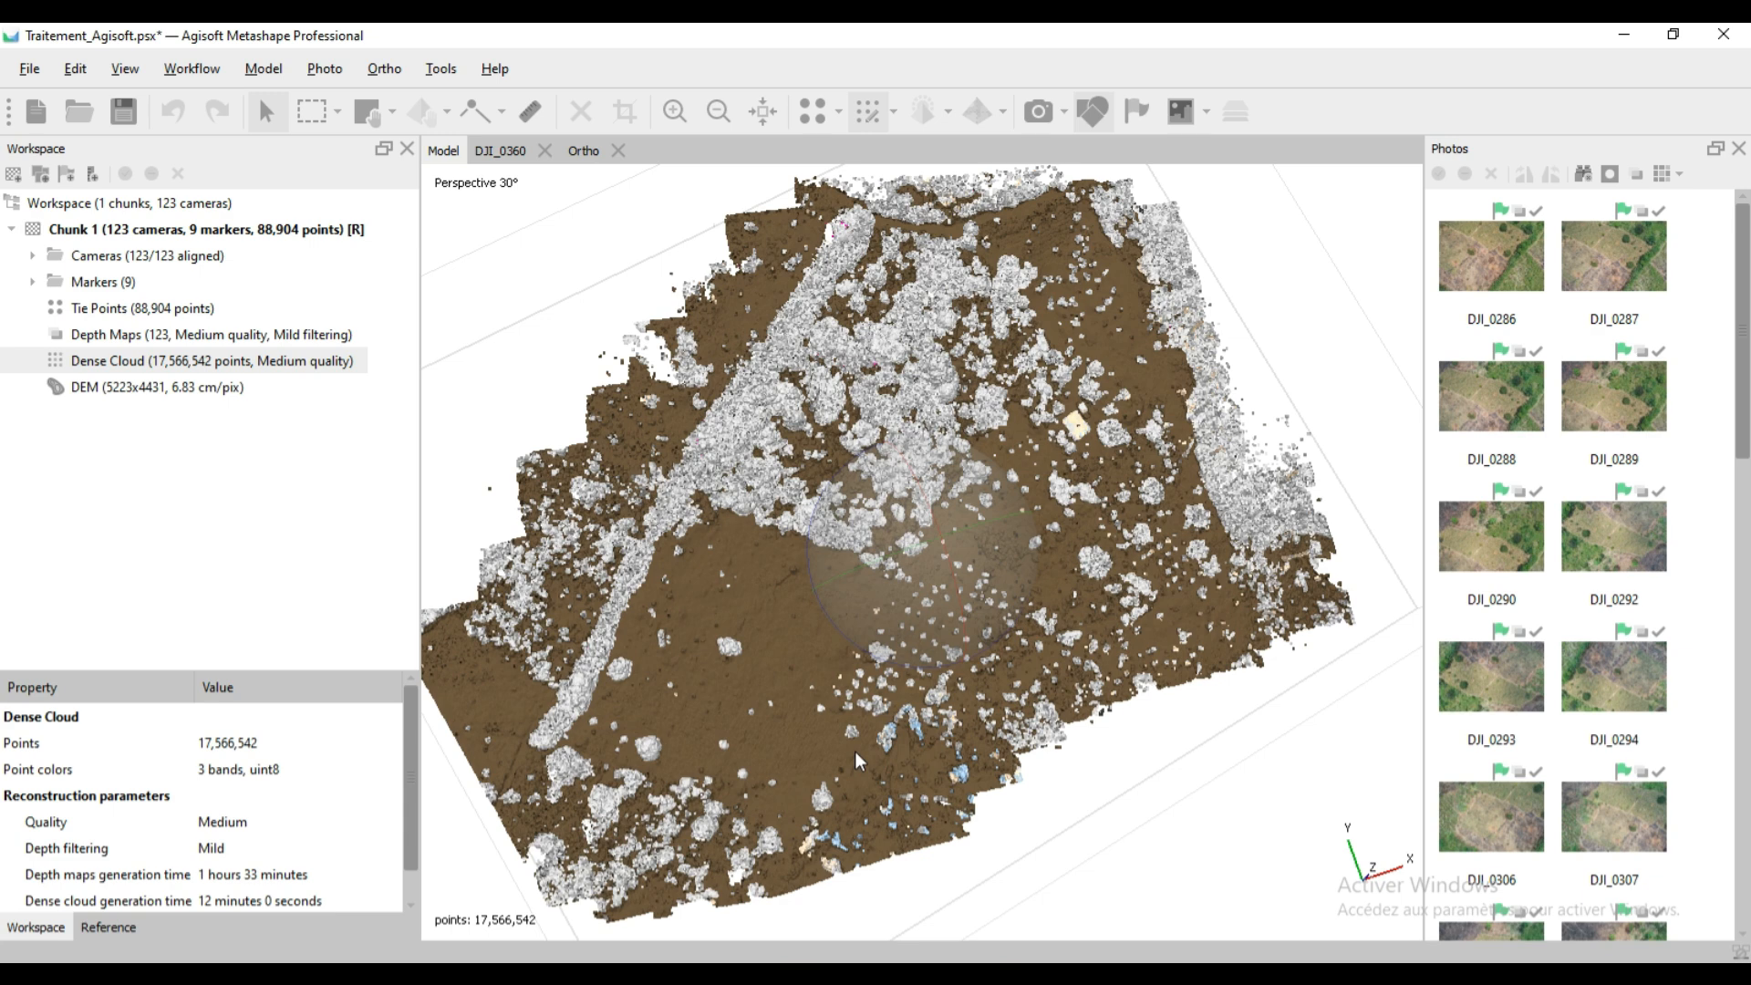
# Open the terrain model built from ground points and examine its relief in the wooded area, the fields and along the edges.
pyautogui.doubleClick(146, 394)
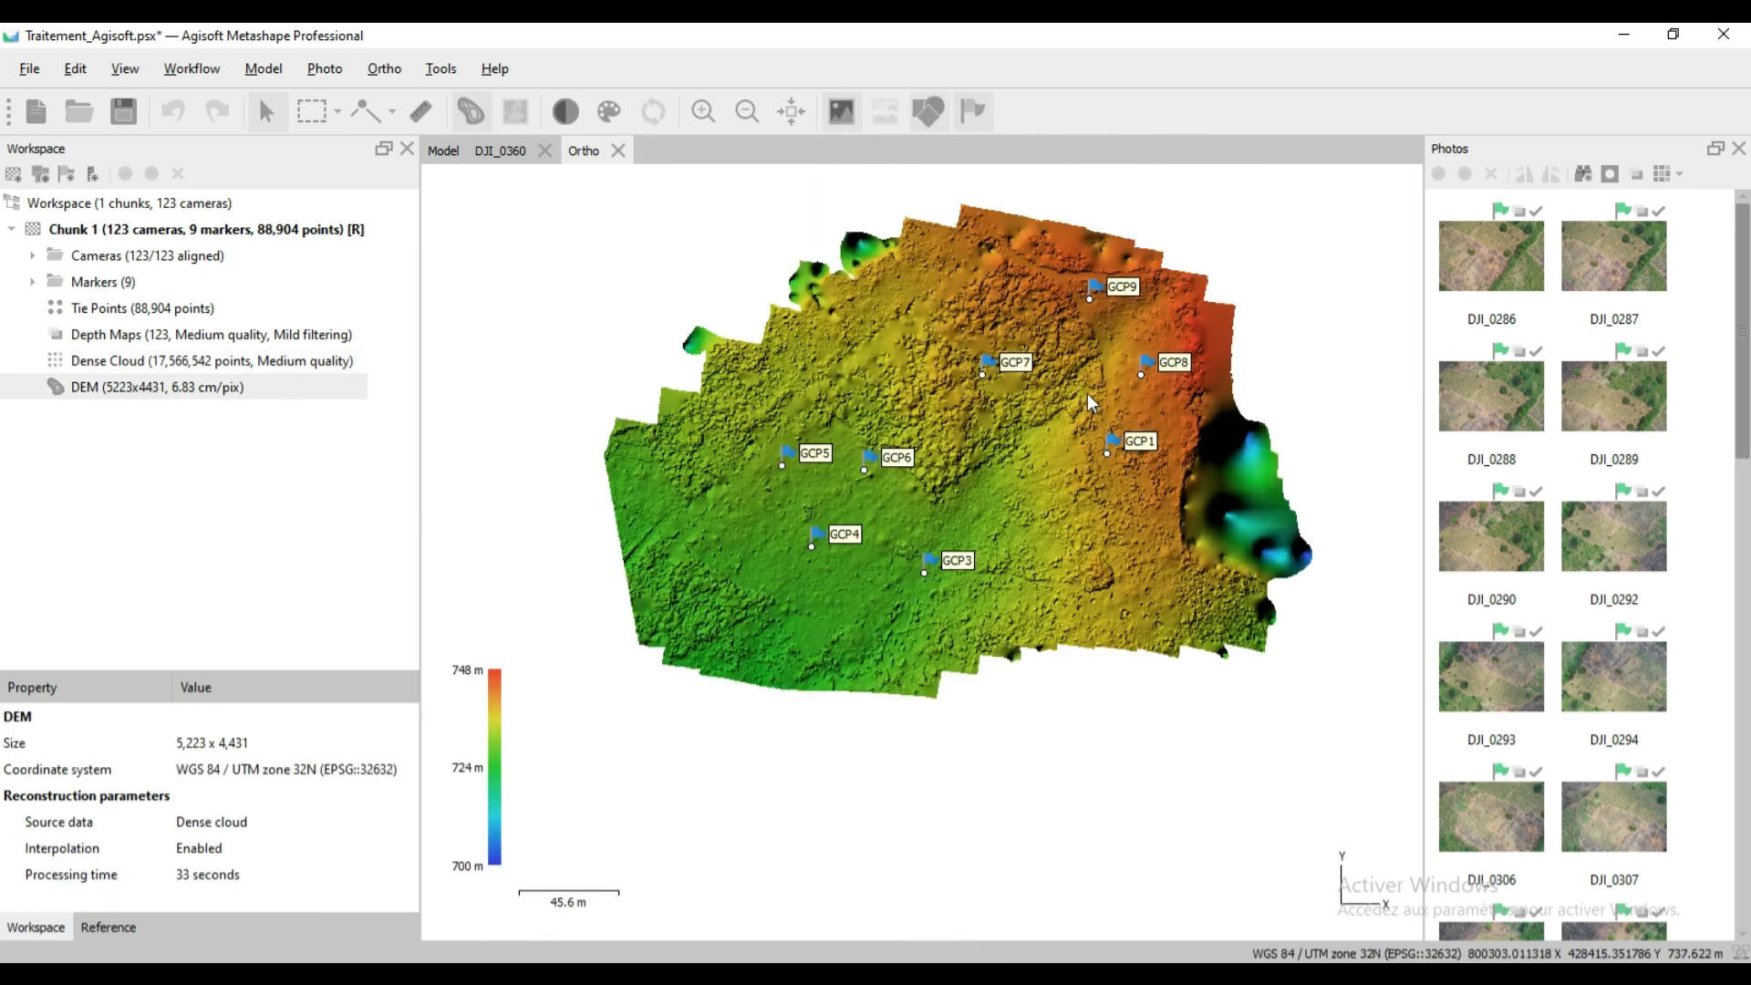
pyautogui.scroll(2, 1089, 396)
pyautogui.scroll(-2, 1091, 402)
pyautogui.moveTo(954, 488); pyautogui.dragTo(915, 502)
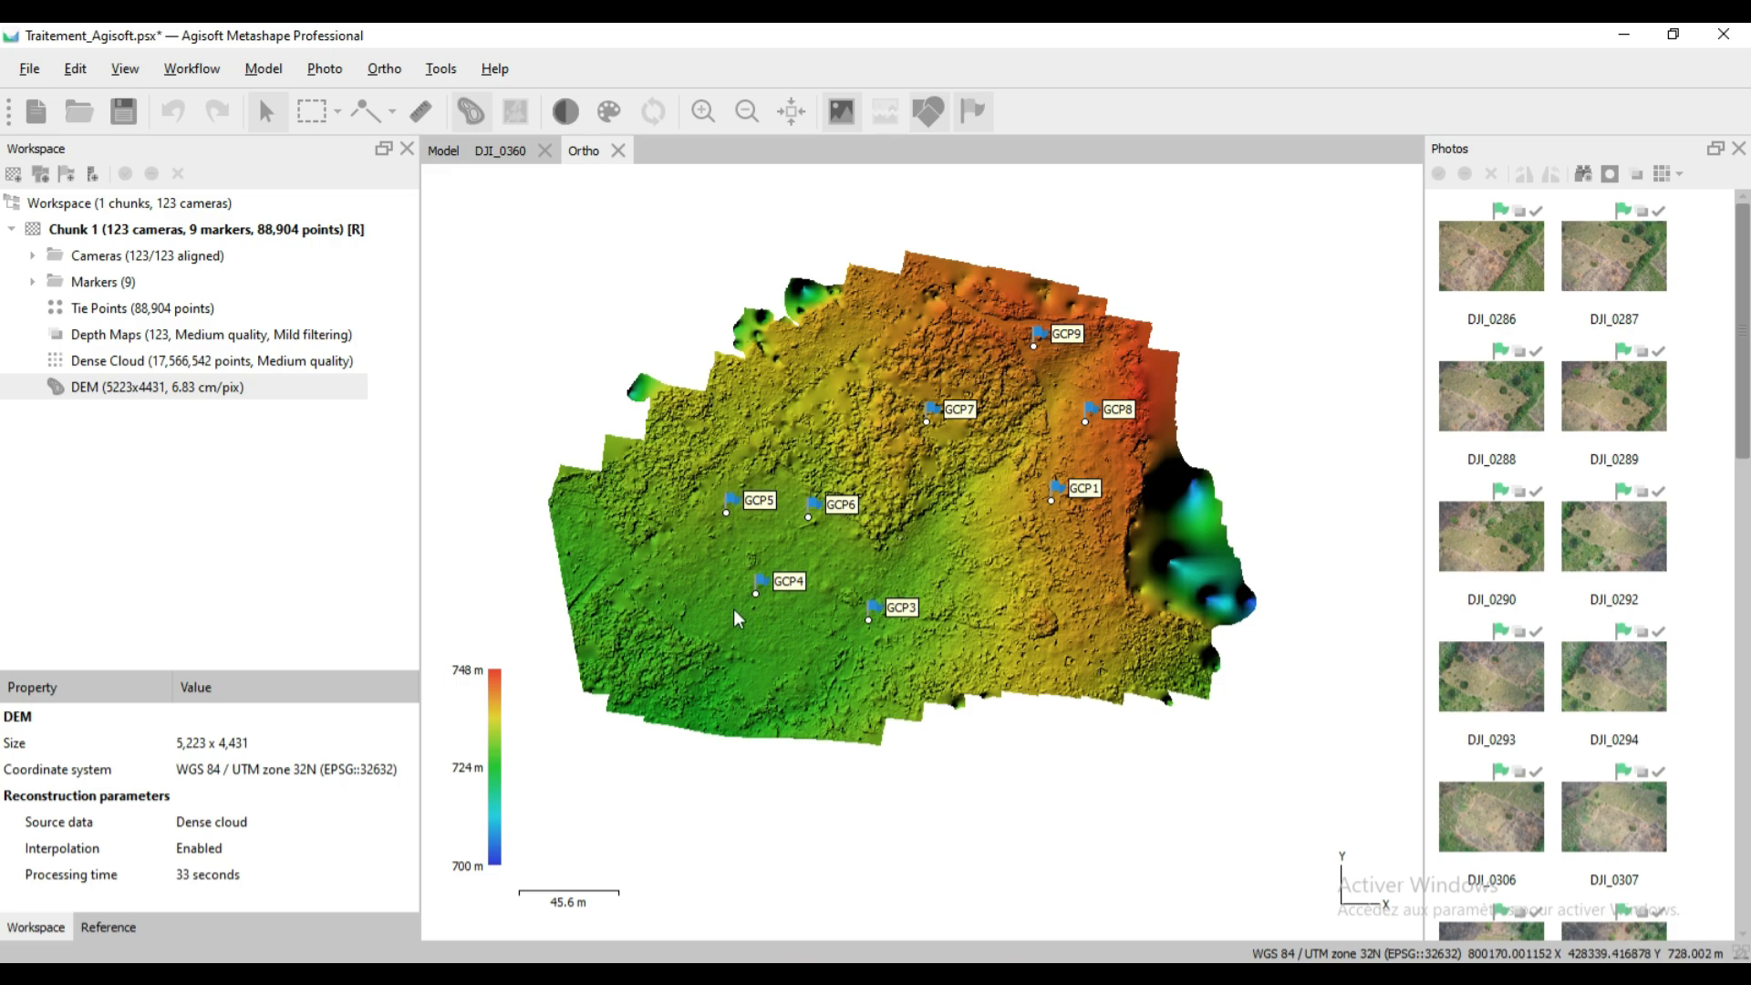
pyautogui.scroll(5, 906, 498)
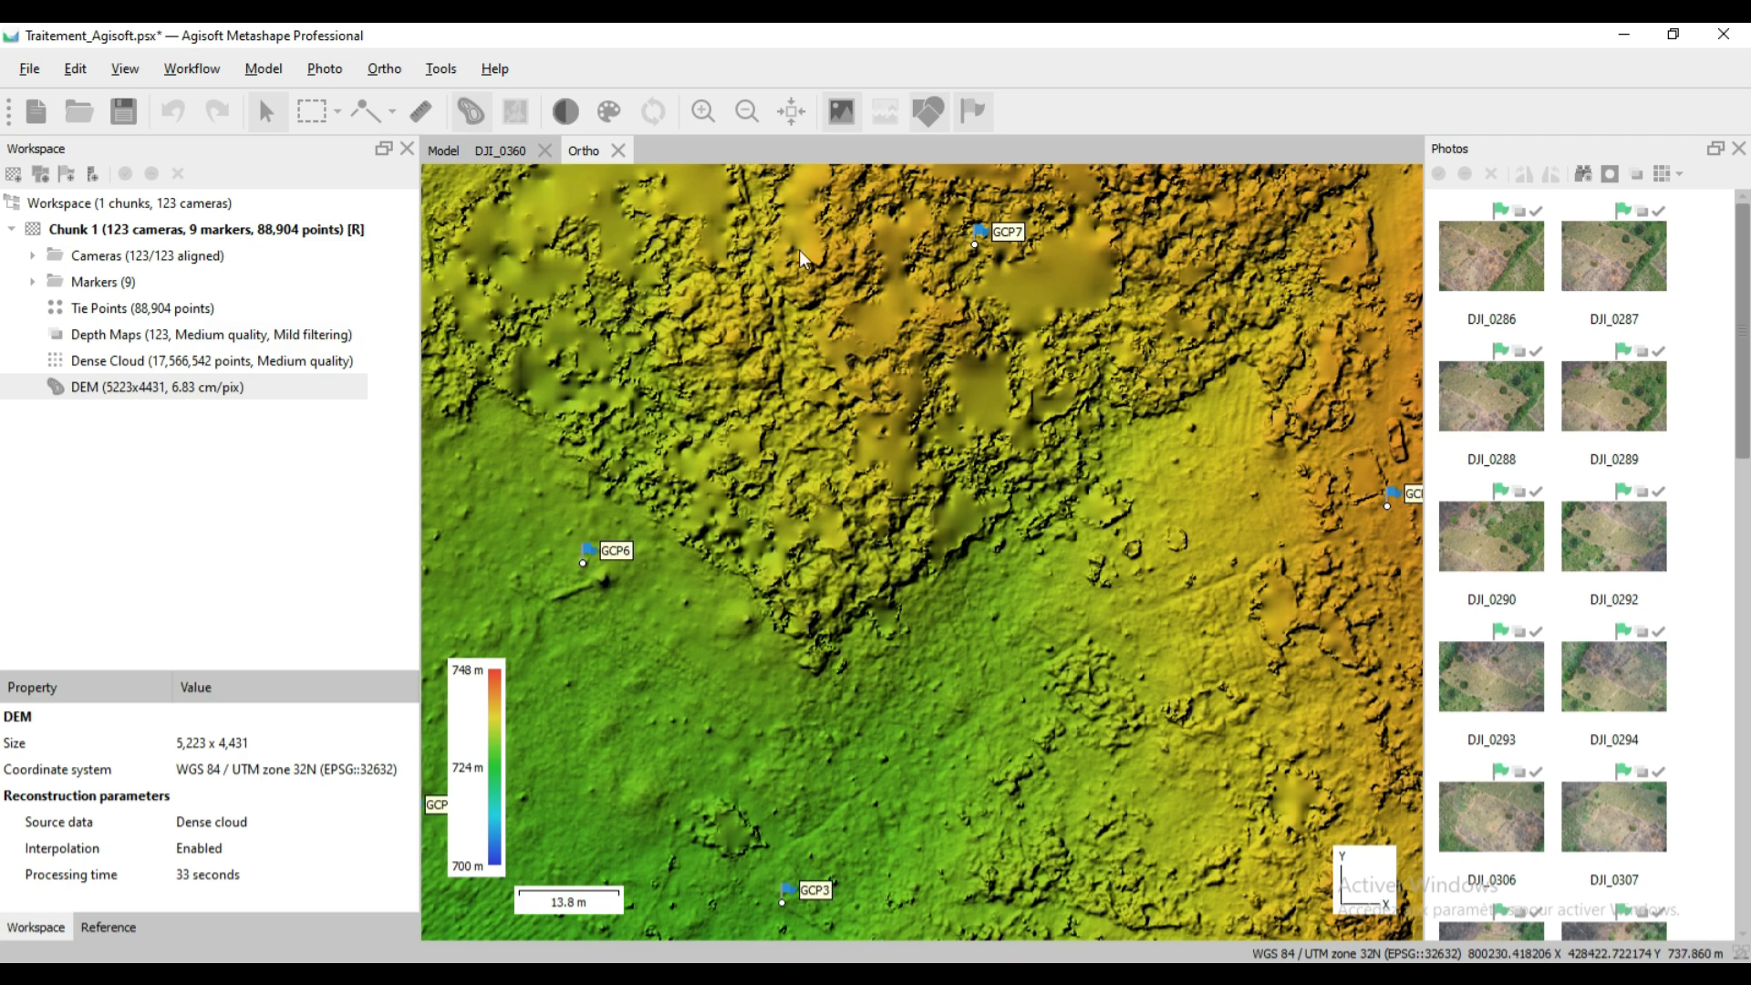
pyautogui.scroll(-4, 1098, 507)
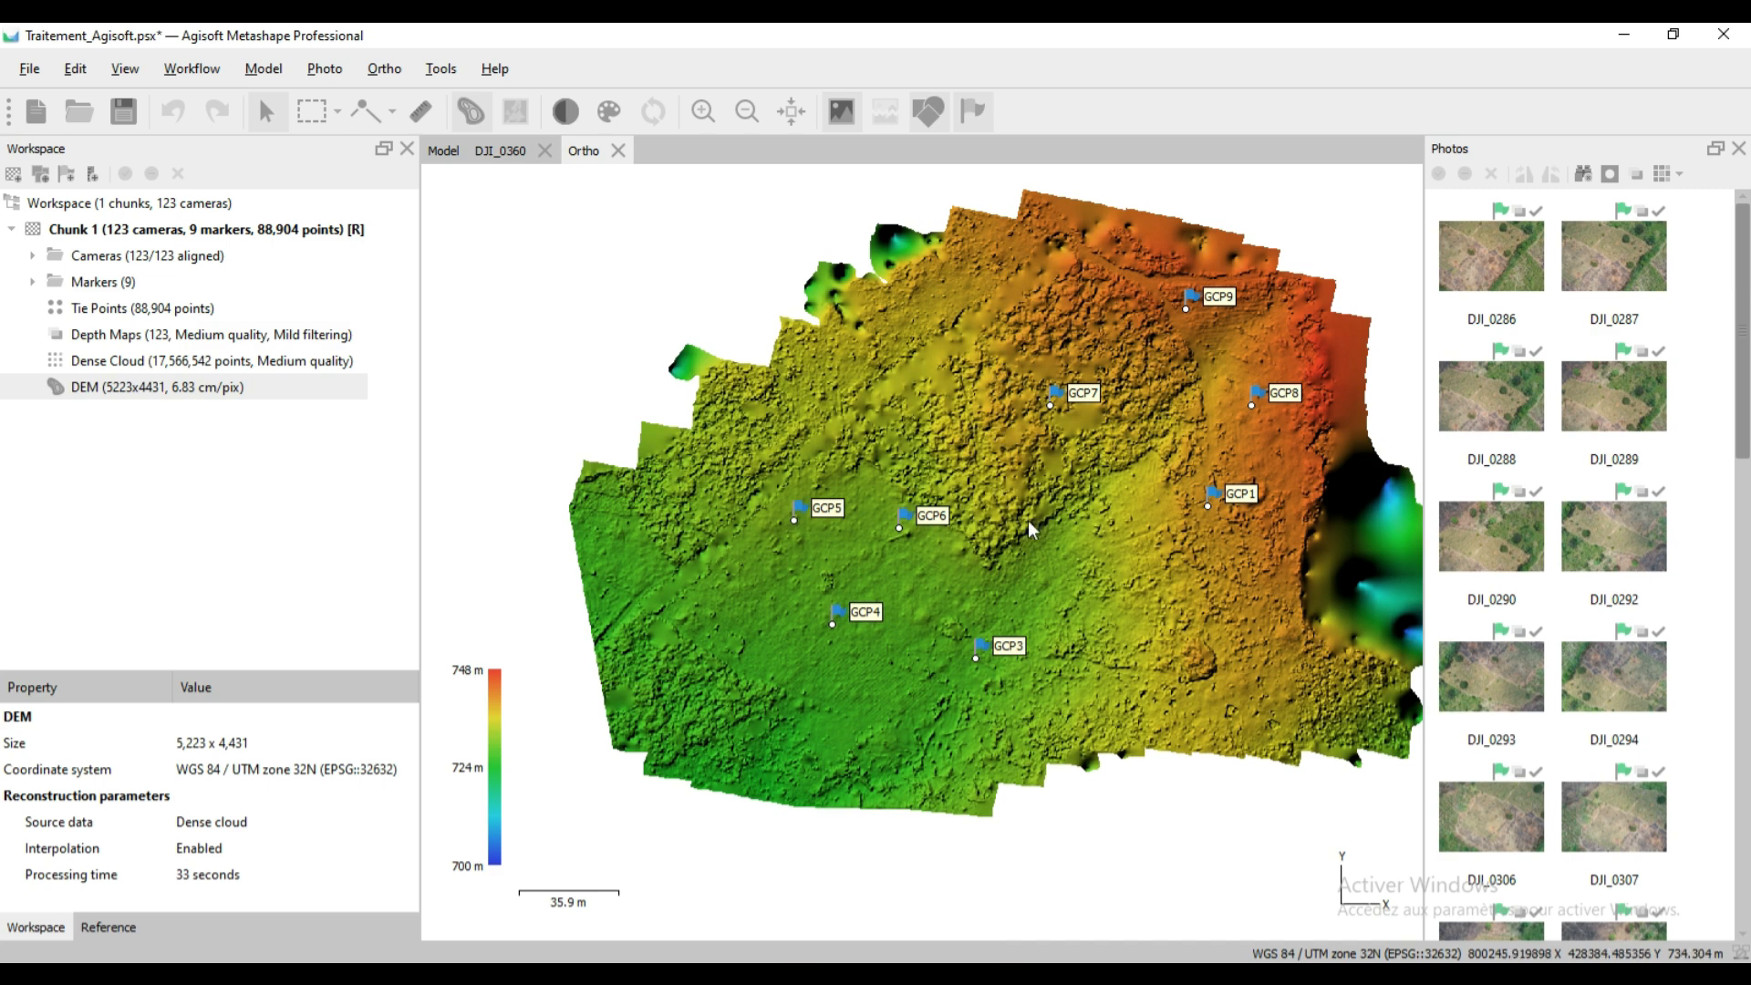
pyautogui.scroll(-1, 878, 545)
pyautogui.scroll(2, 1074, 338)
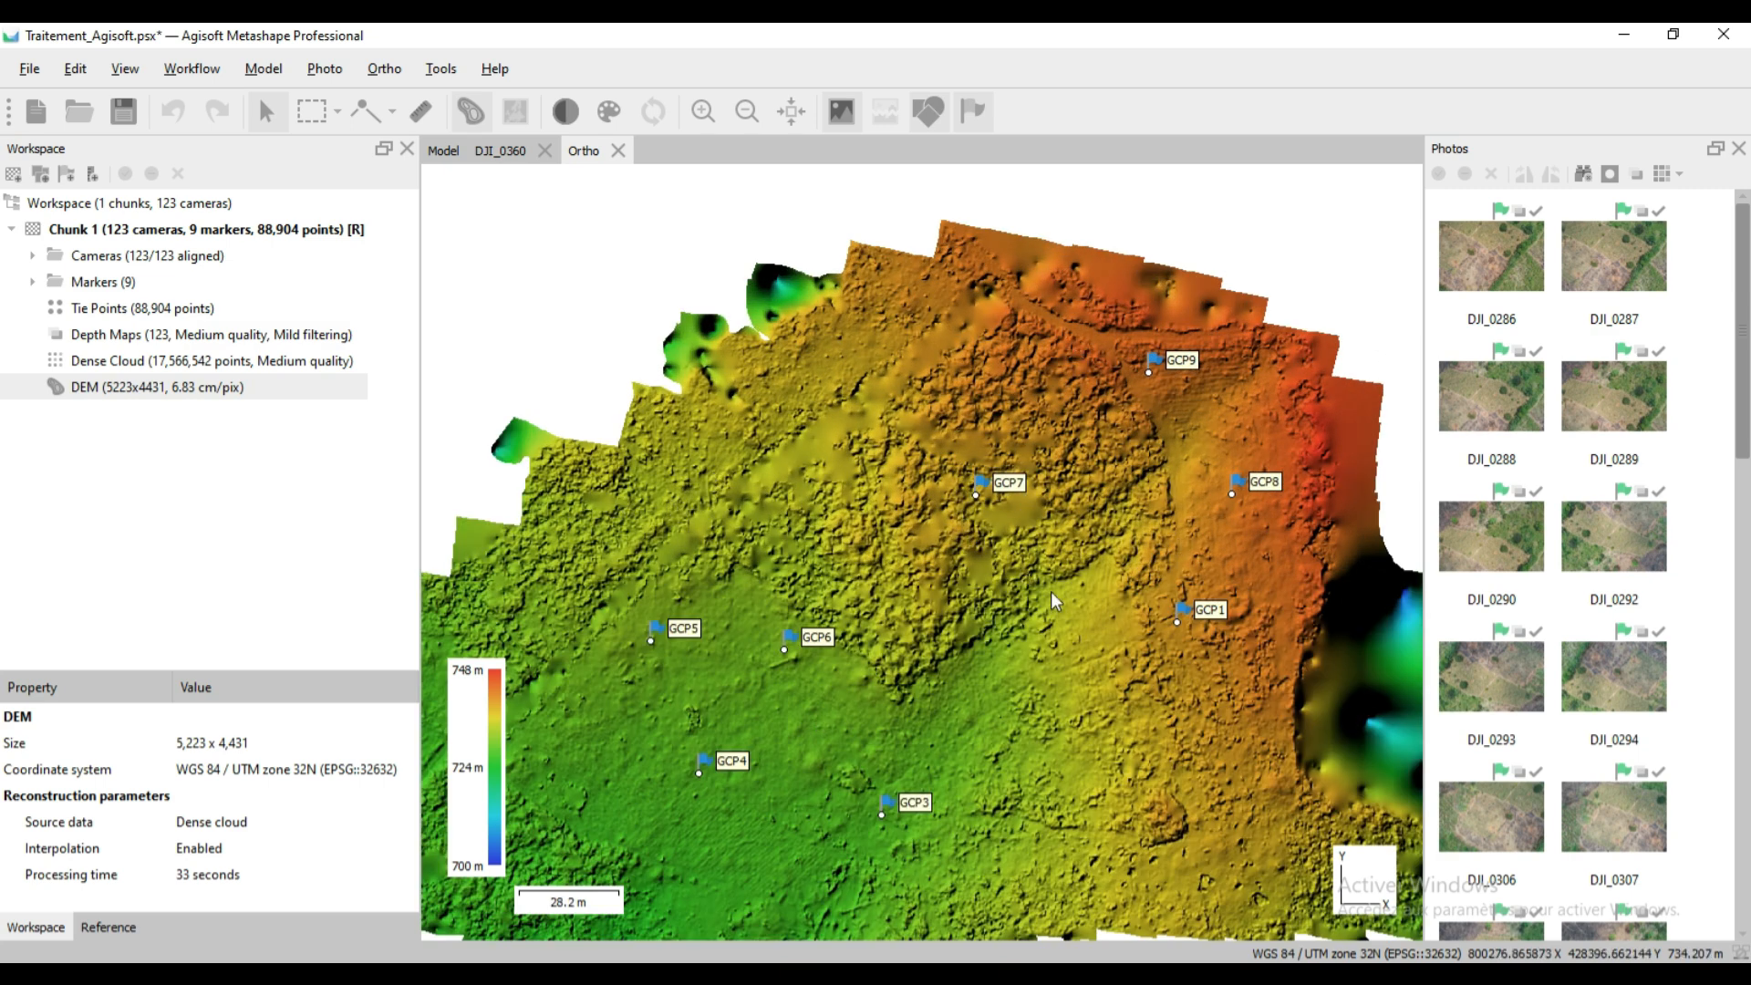
pyautogui.scroll(-1, 1020, 641)
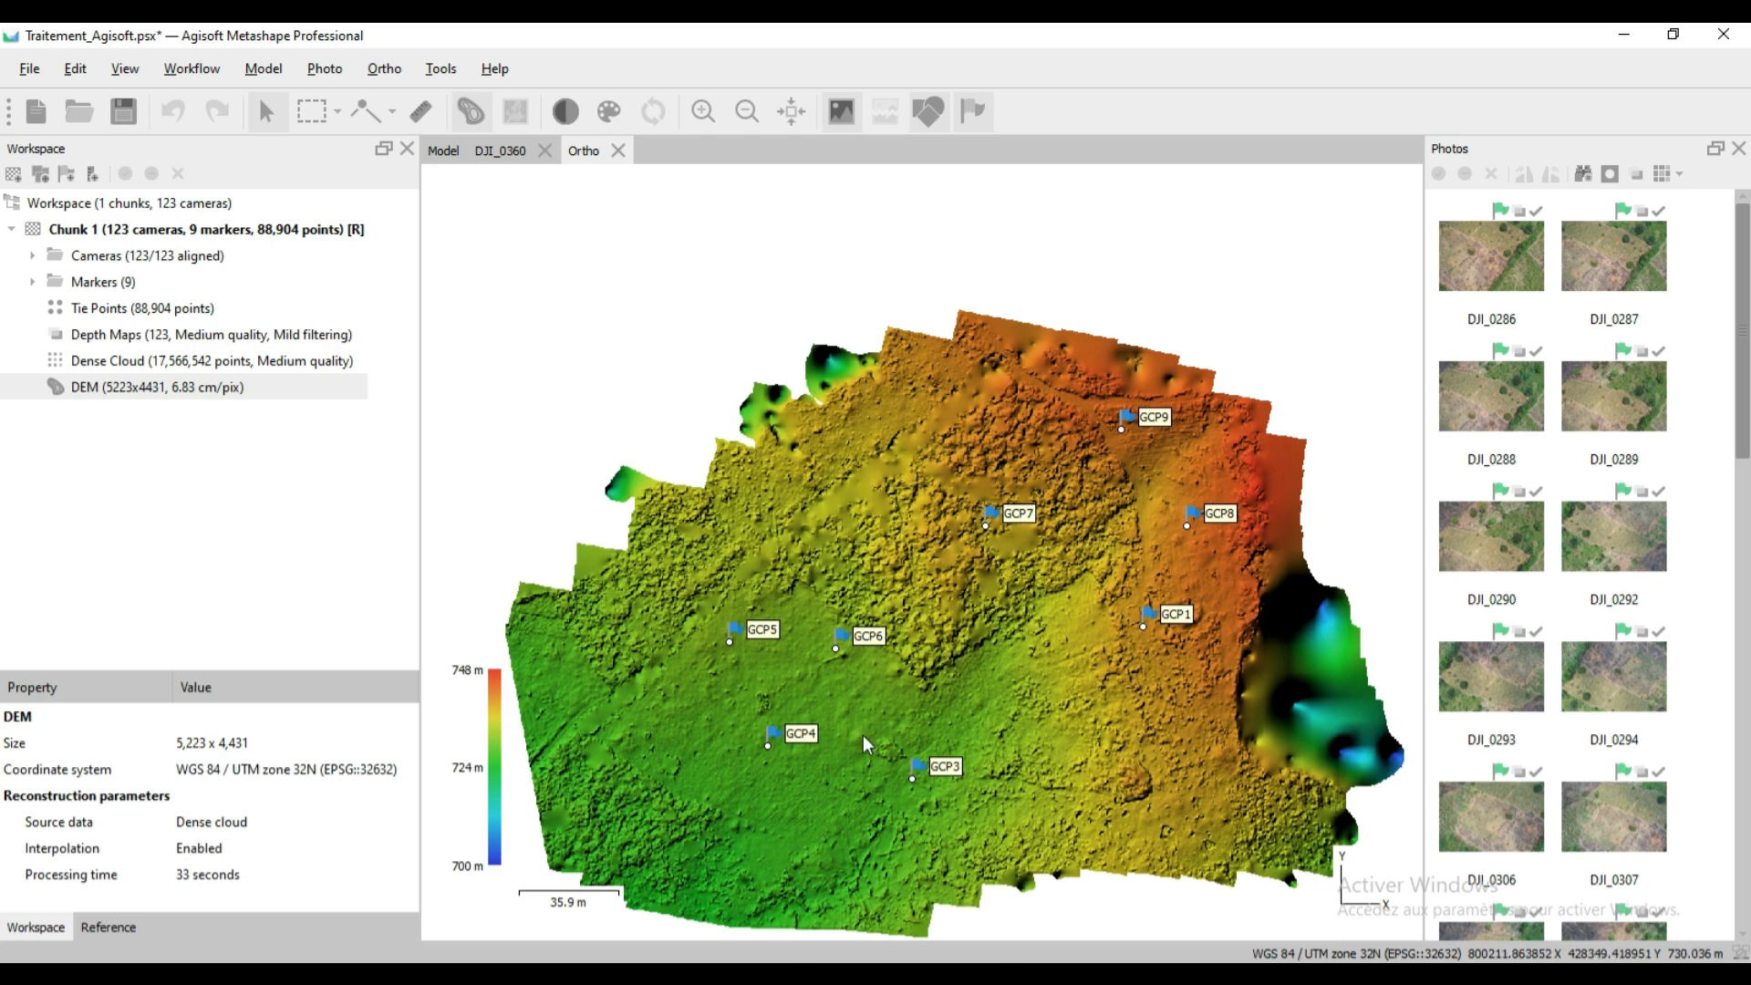
pyautogui.moveTo(940, 702); pyautogui.dragTo(1001, 516)
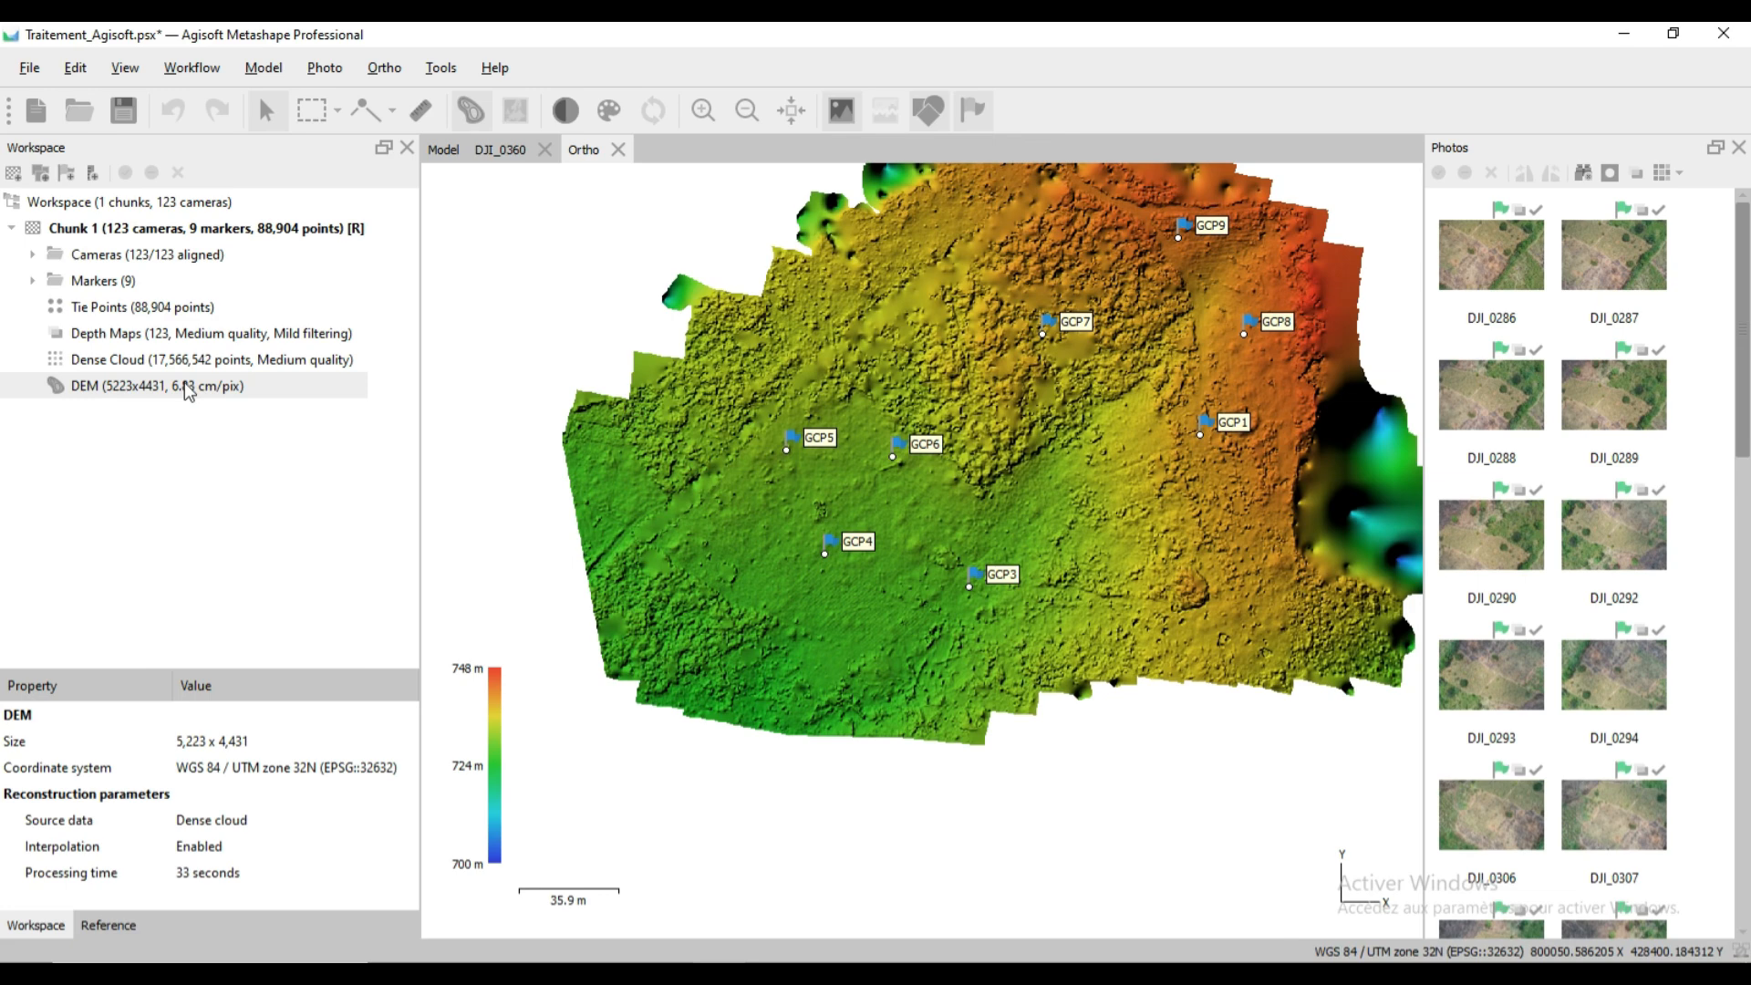
# Build an orthomosaic on the DEM surface with Mosaic blending, hole filling and a 0.0170827 m pixel size, and display it without markers.
pyautogui.click(196, 75)
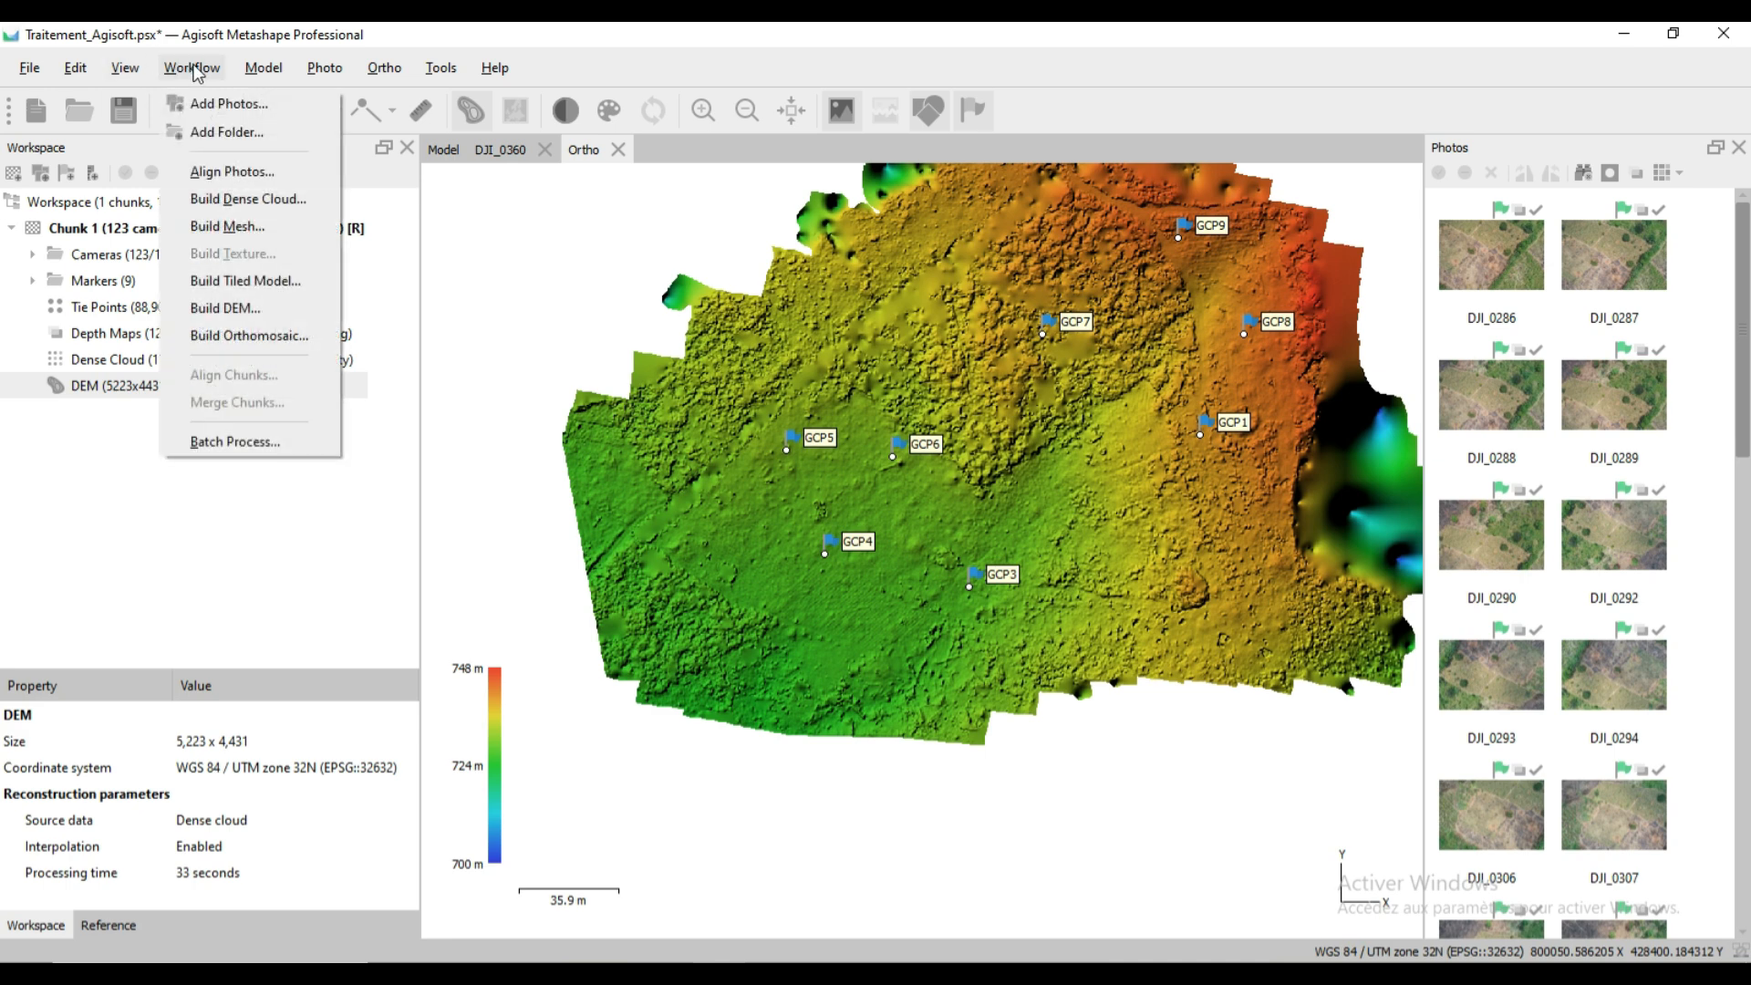
pyautogui.click(263, 339)
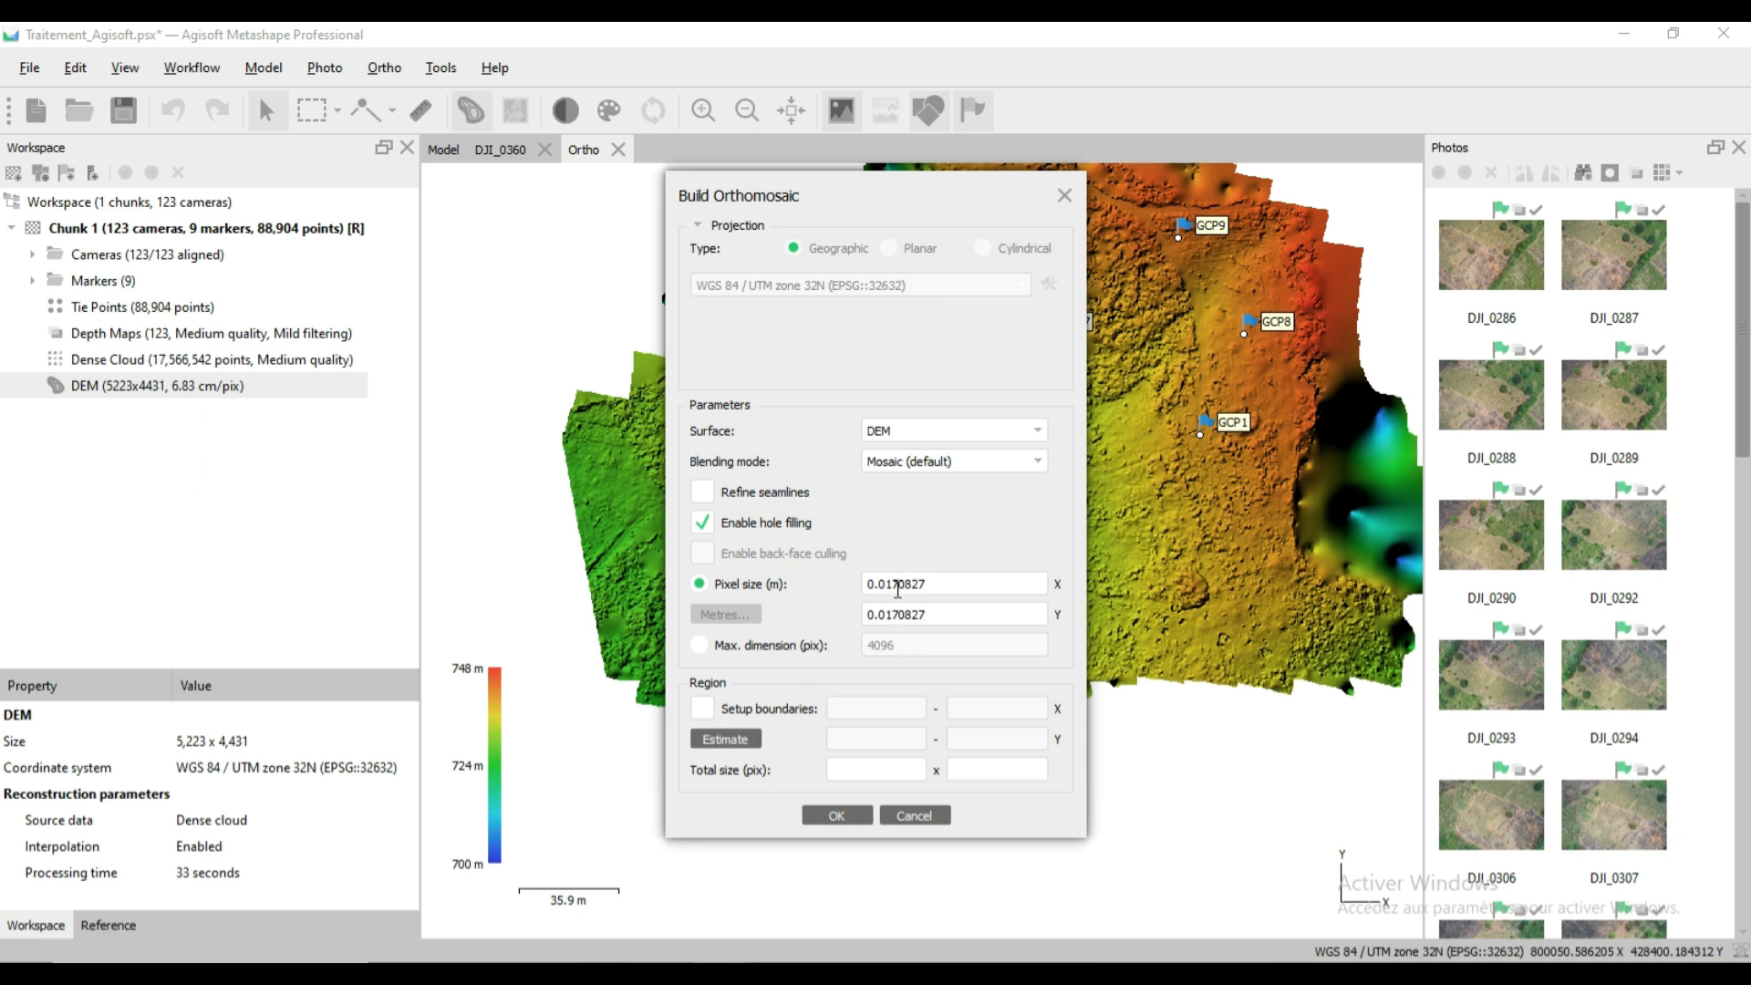
pyautogui.click(839, 818)
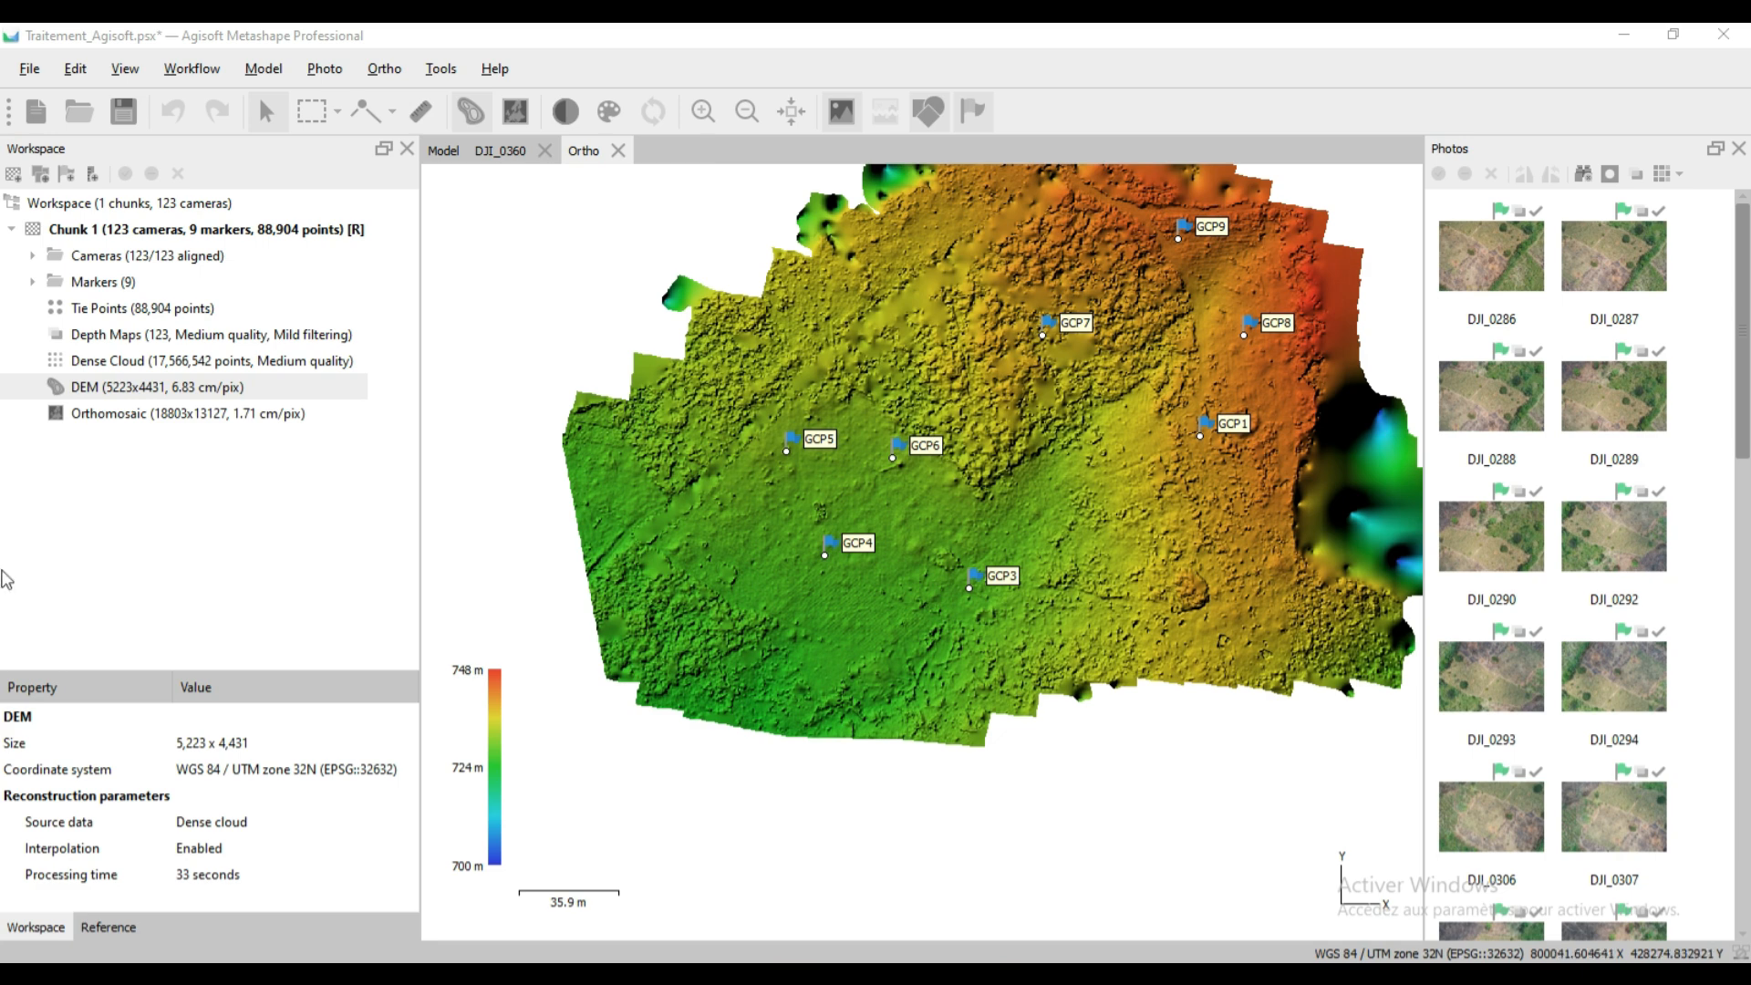
pyautogui.doubleClick(132, 415)
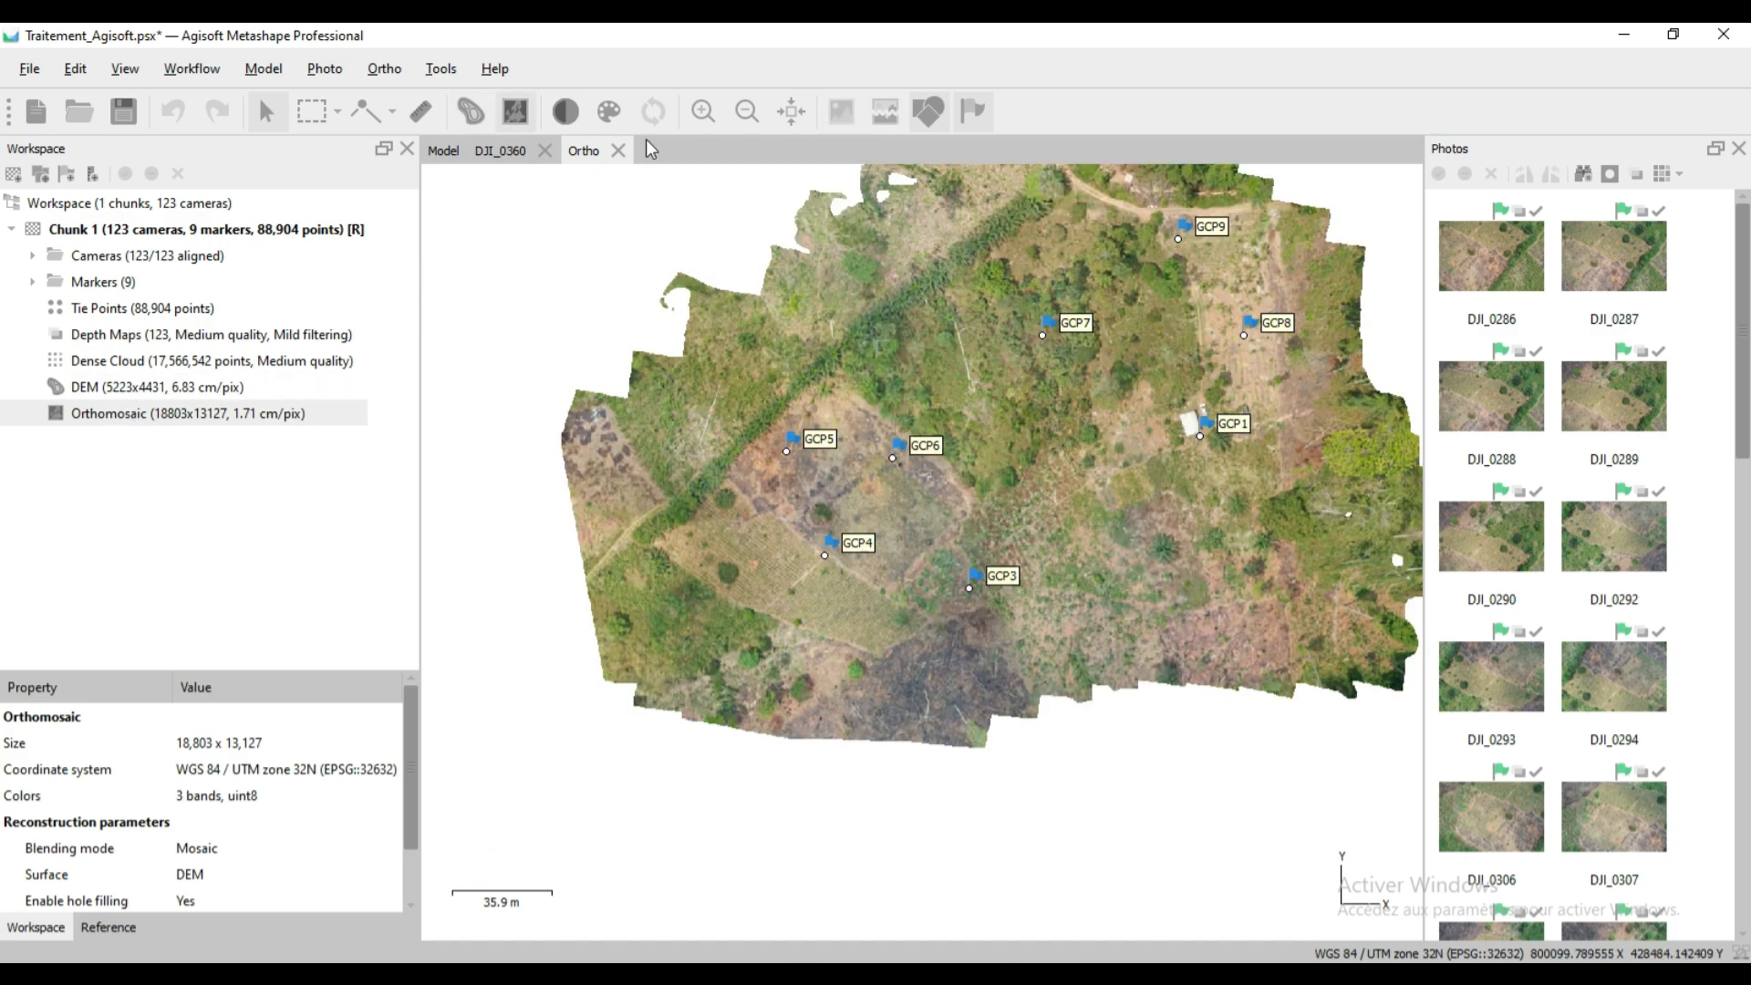
pyautogui.click(970, 119)
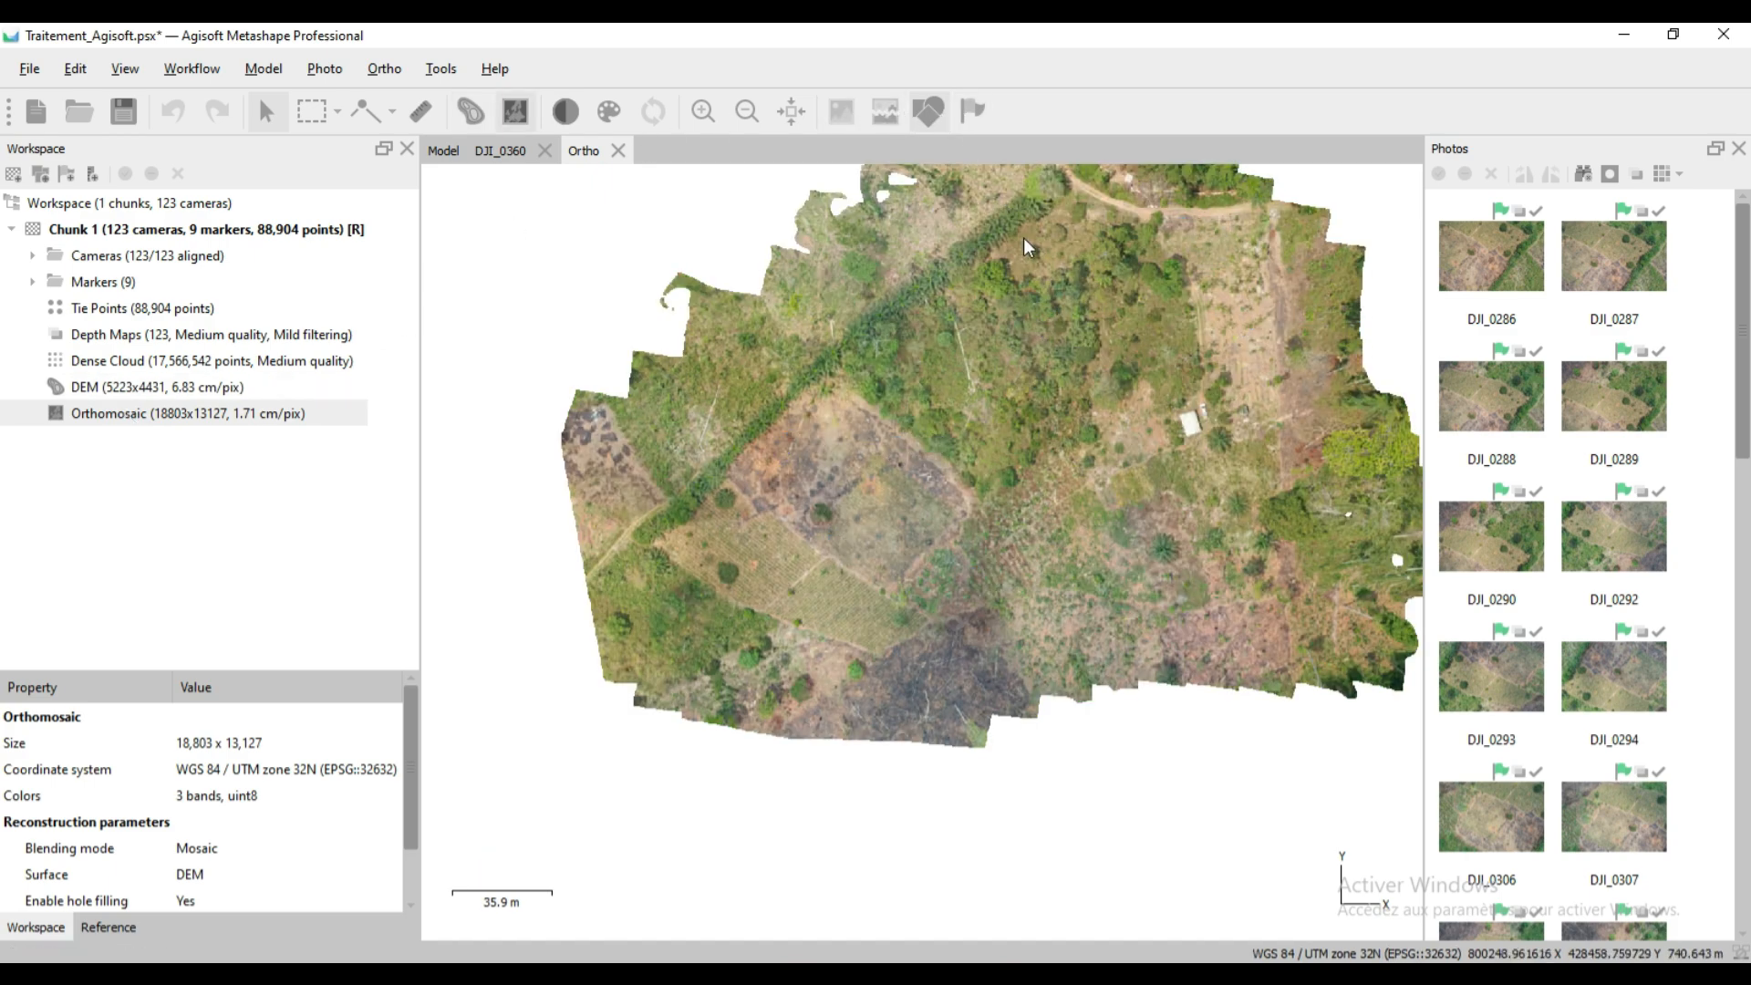
# Inspect the orthomosaic's detail along the dirt road, the cleared plots and around the white-roofed building and vehicles.
pyautogui.scroll(6, 972, 336)
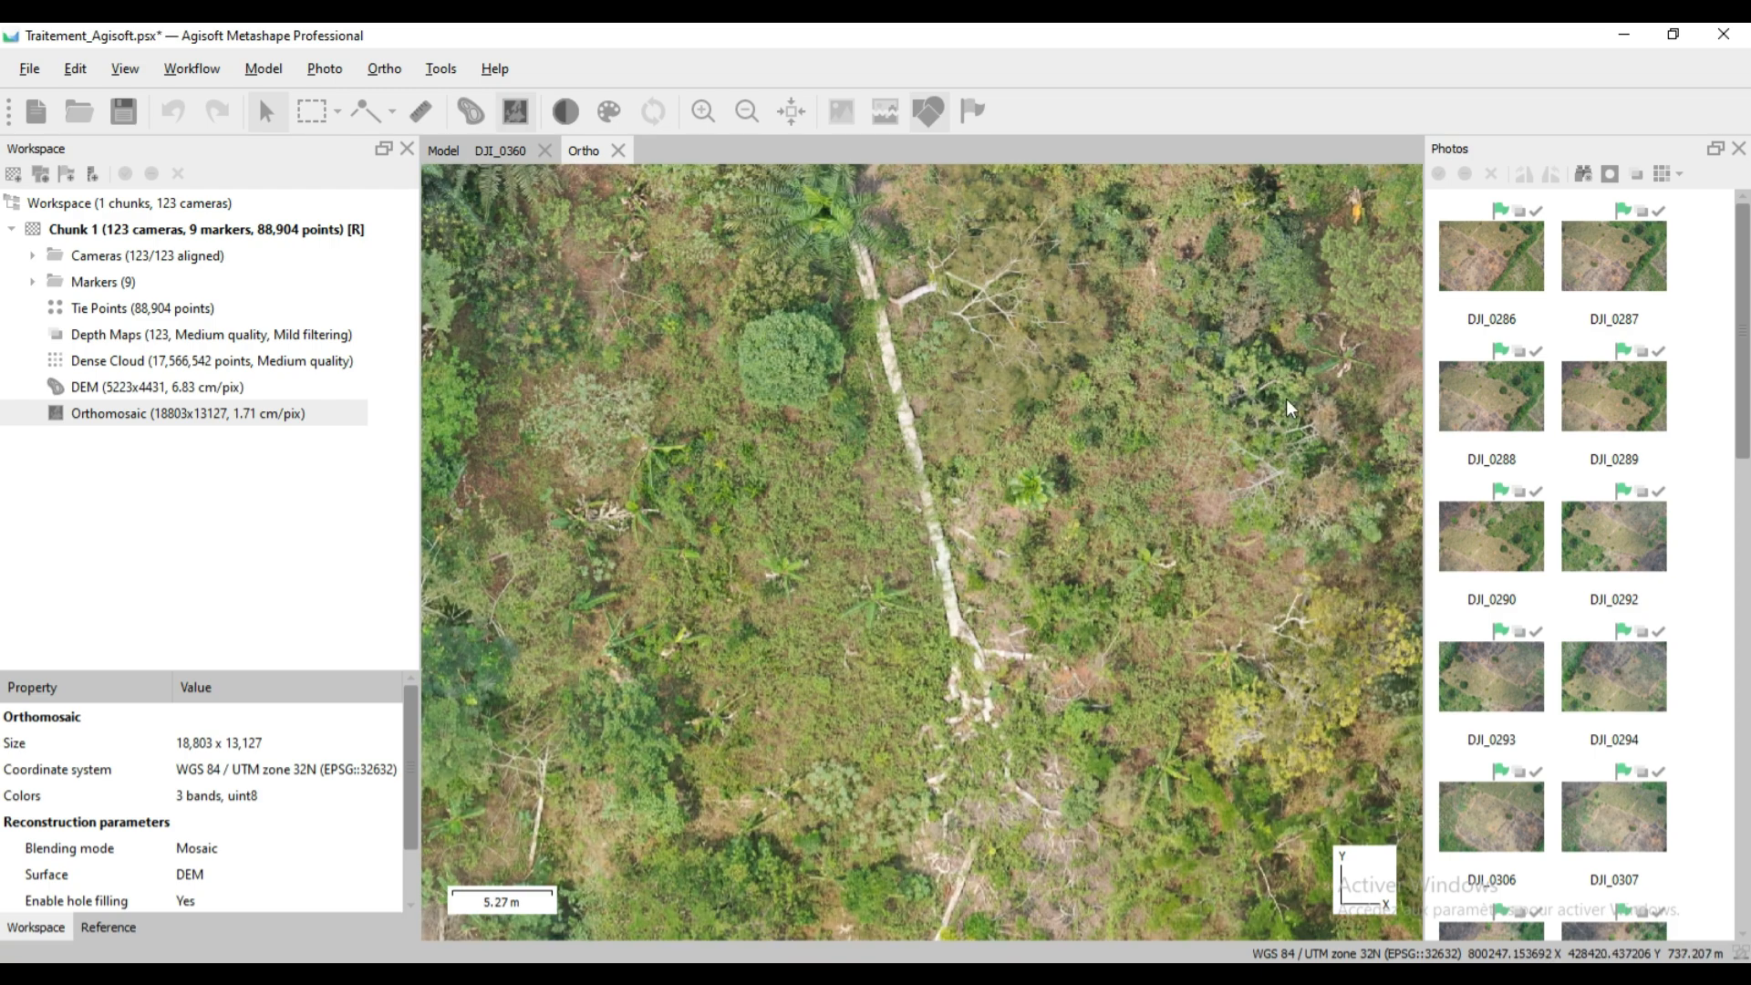
pyautogui.moveTo(1287, 398); pyautogui.dragTo(626, 693)
pyautogui.moveTo(1022, 331); pyautogui.dragTo(788, 639)
pyautogui.moveTo(1150, 372); pyautogui.dragTo(548, 541)
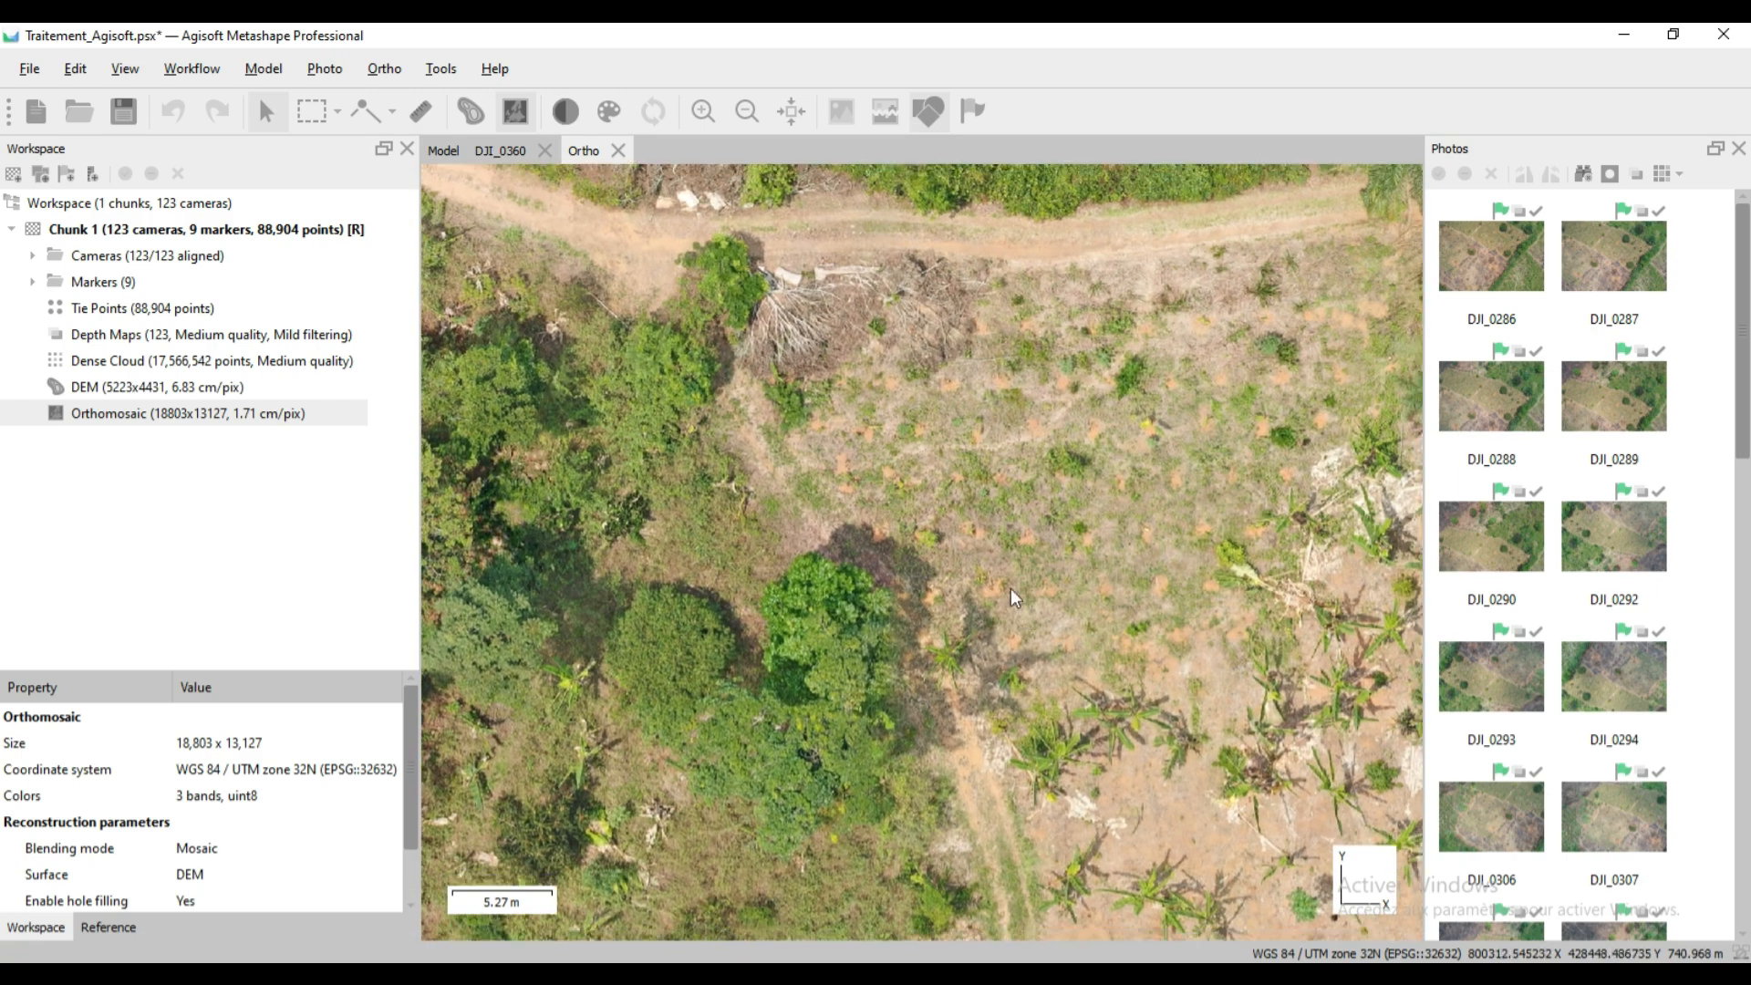
pyautogui.moveTo(1011, 589); pyautogui.dragTo(977, 219)
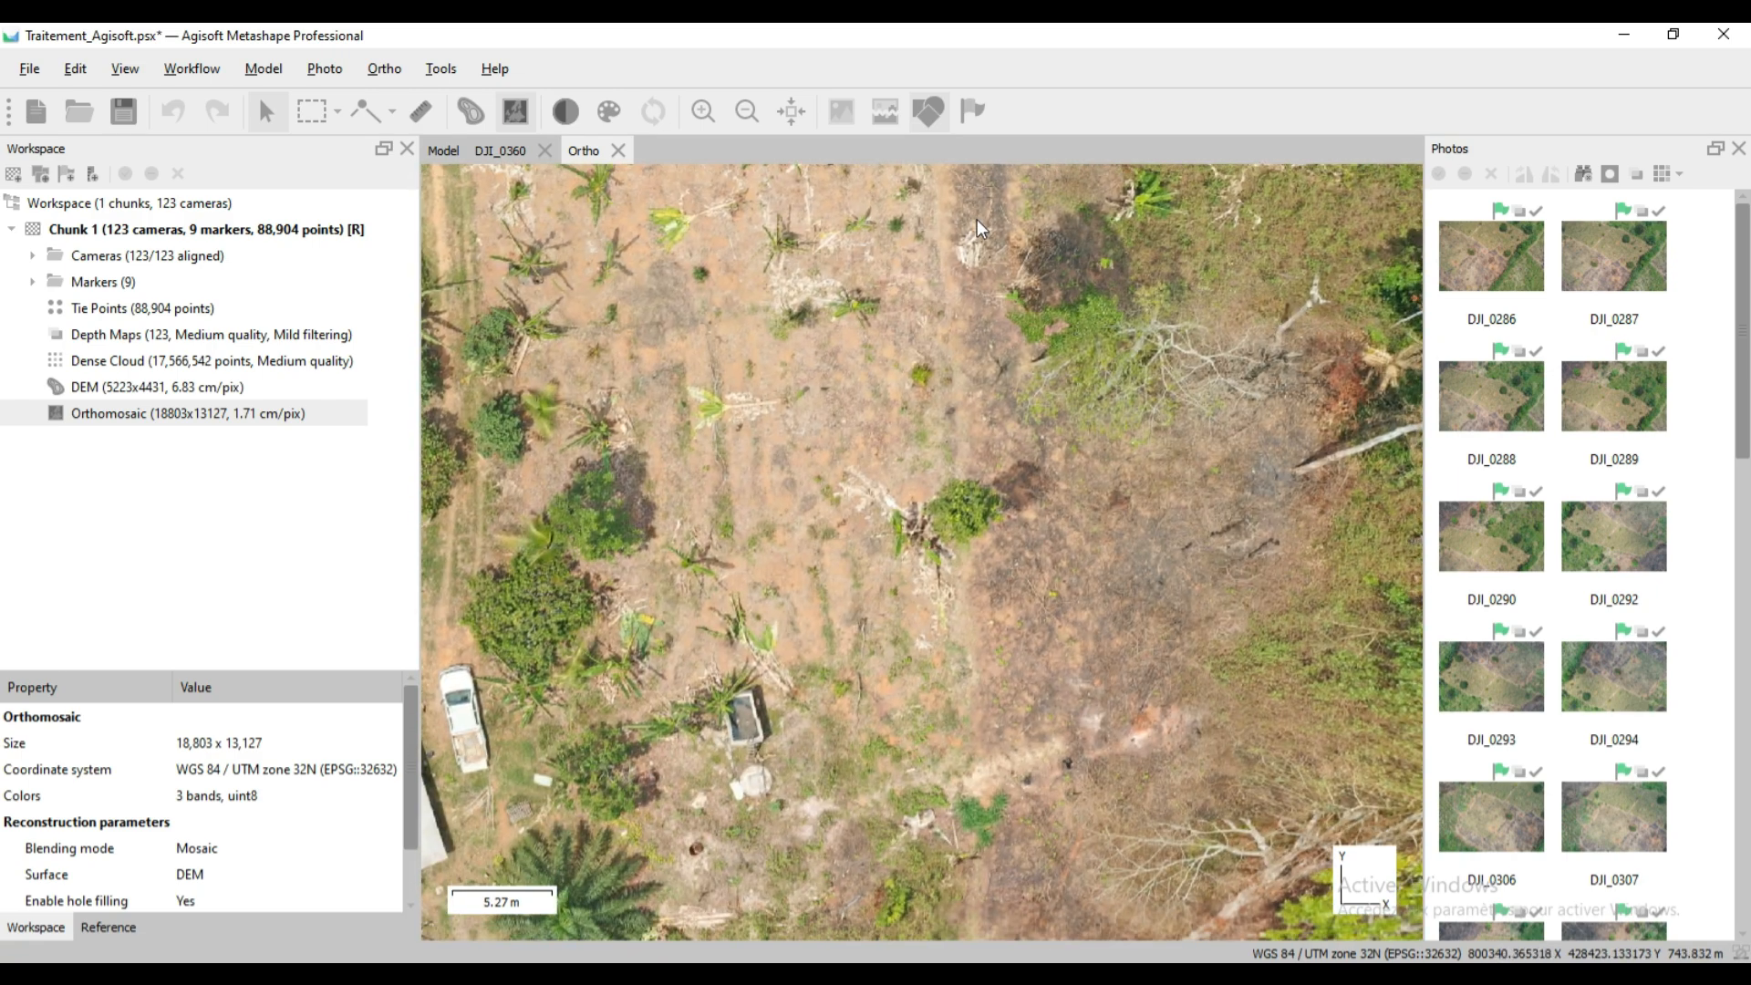
pyautogui.scroll(-1, 1210, 357)
pyautogui.moveTo(724, 721); pyautogui.dragTo(1092, 433)
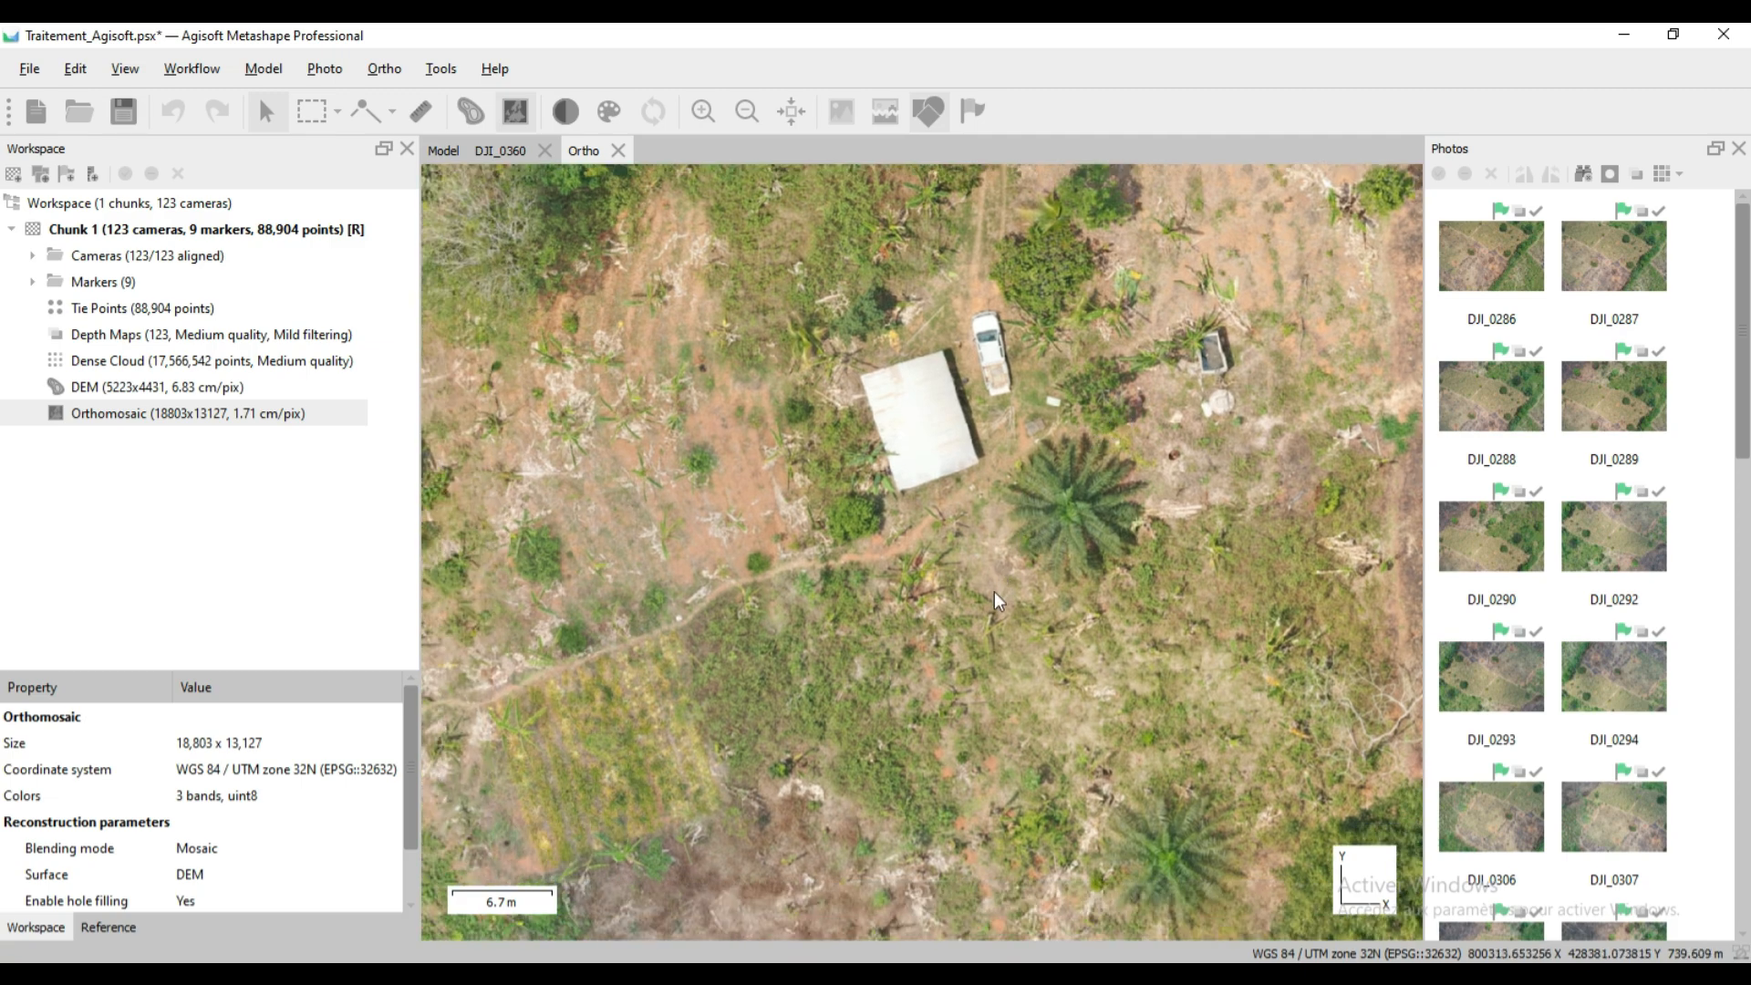
pyautogui.moveTo(930, 600); pyautogui.dragTo(1182, 255)
pyautogui.moveTo(939, 637); pyautogui.dragTo(931, 254)
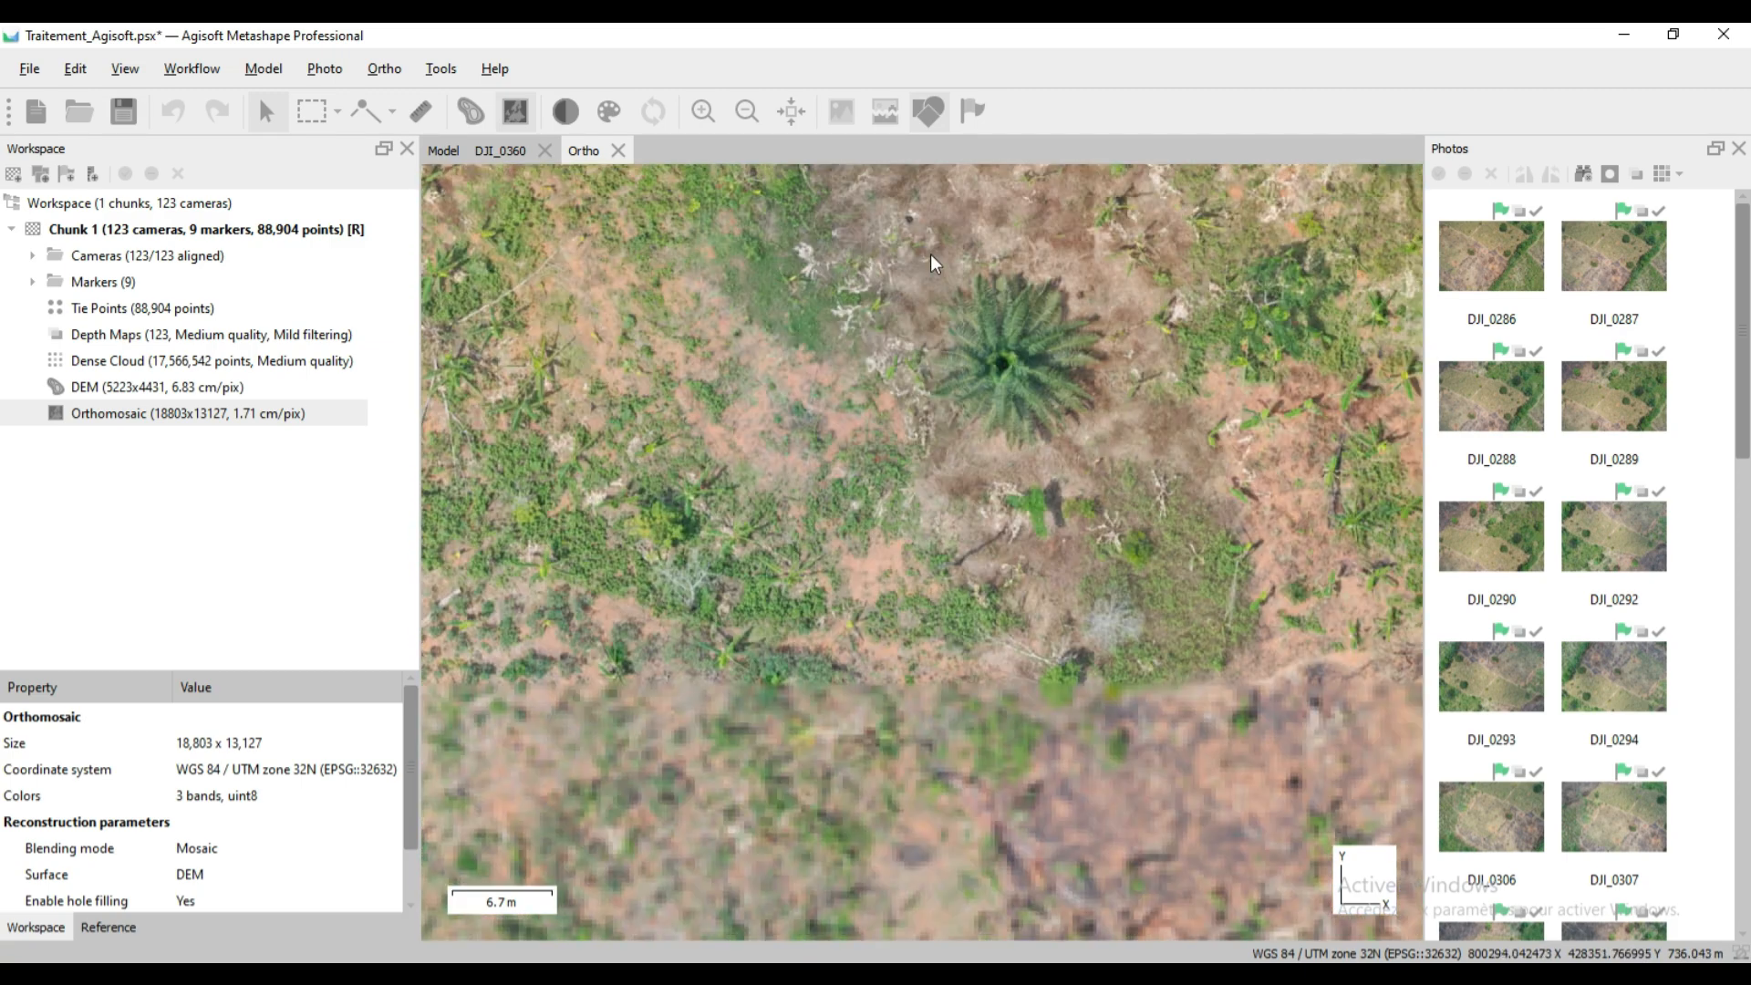
# Inspect the orthomosaic close up from the large palm's clearing to the small striped crop plot and the footpath.
pyautogui.scroll(5, 874, 370)
pyautogui.moveTo(1042, 498); pyautogui.dragTo(1195, 848)
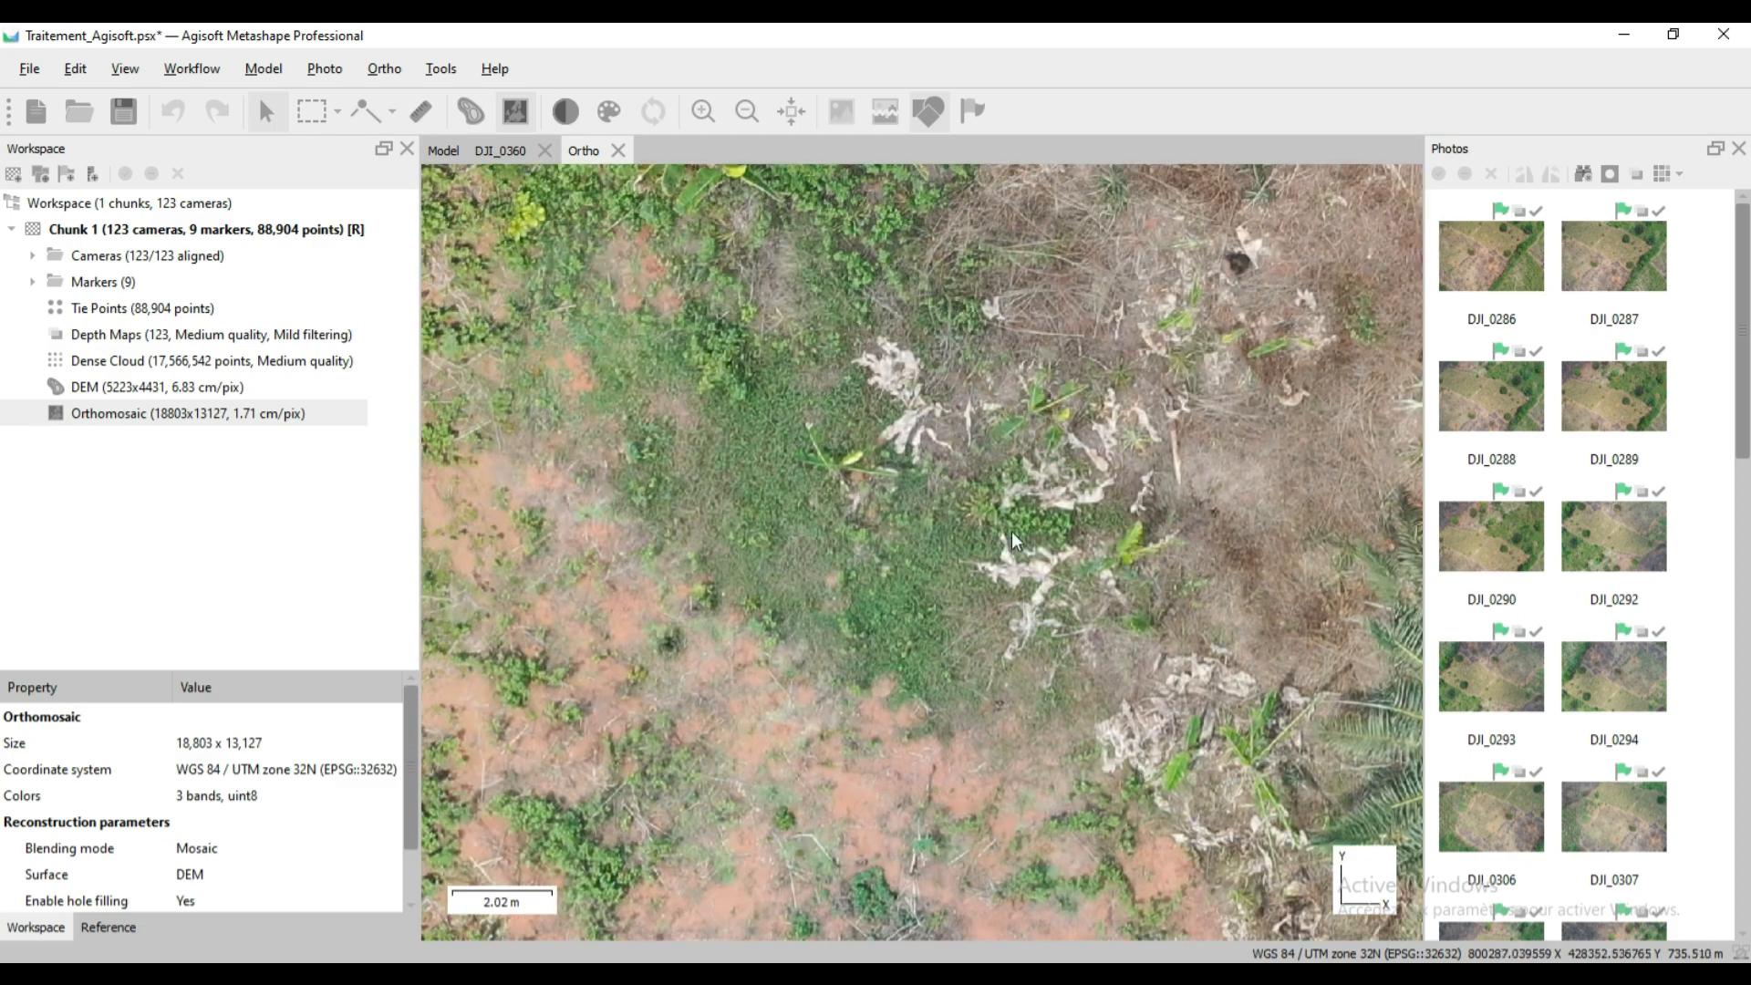
pyautogui.moveTo(909, 383); pyautogui.dragTo(1127, 917)
pyautogui.moveTo(1023, 620); pyautogui.dragTo(1288, 916)
pyautogui.scroll(-2, 1108, 516)
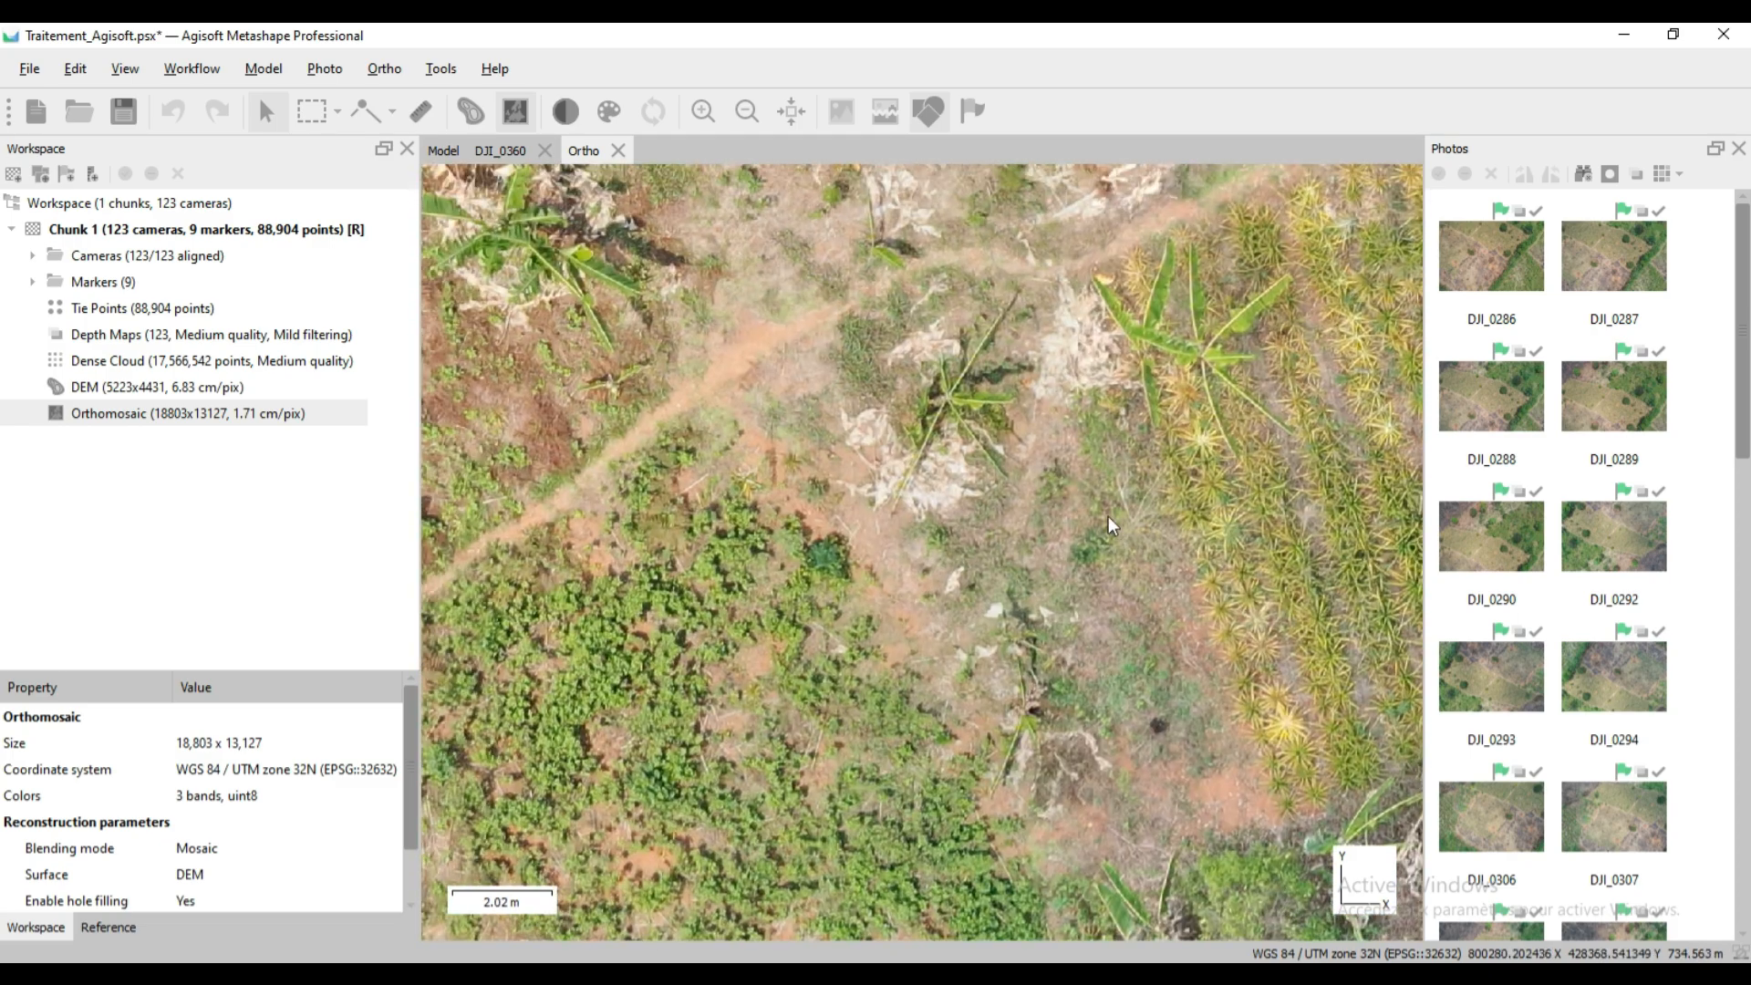
pyautogui.moveTo(816, 576); pyautogui.dragTo(1356, 487)
pyautogui.scroll(-8, 801, 571)
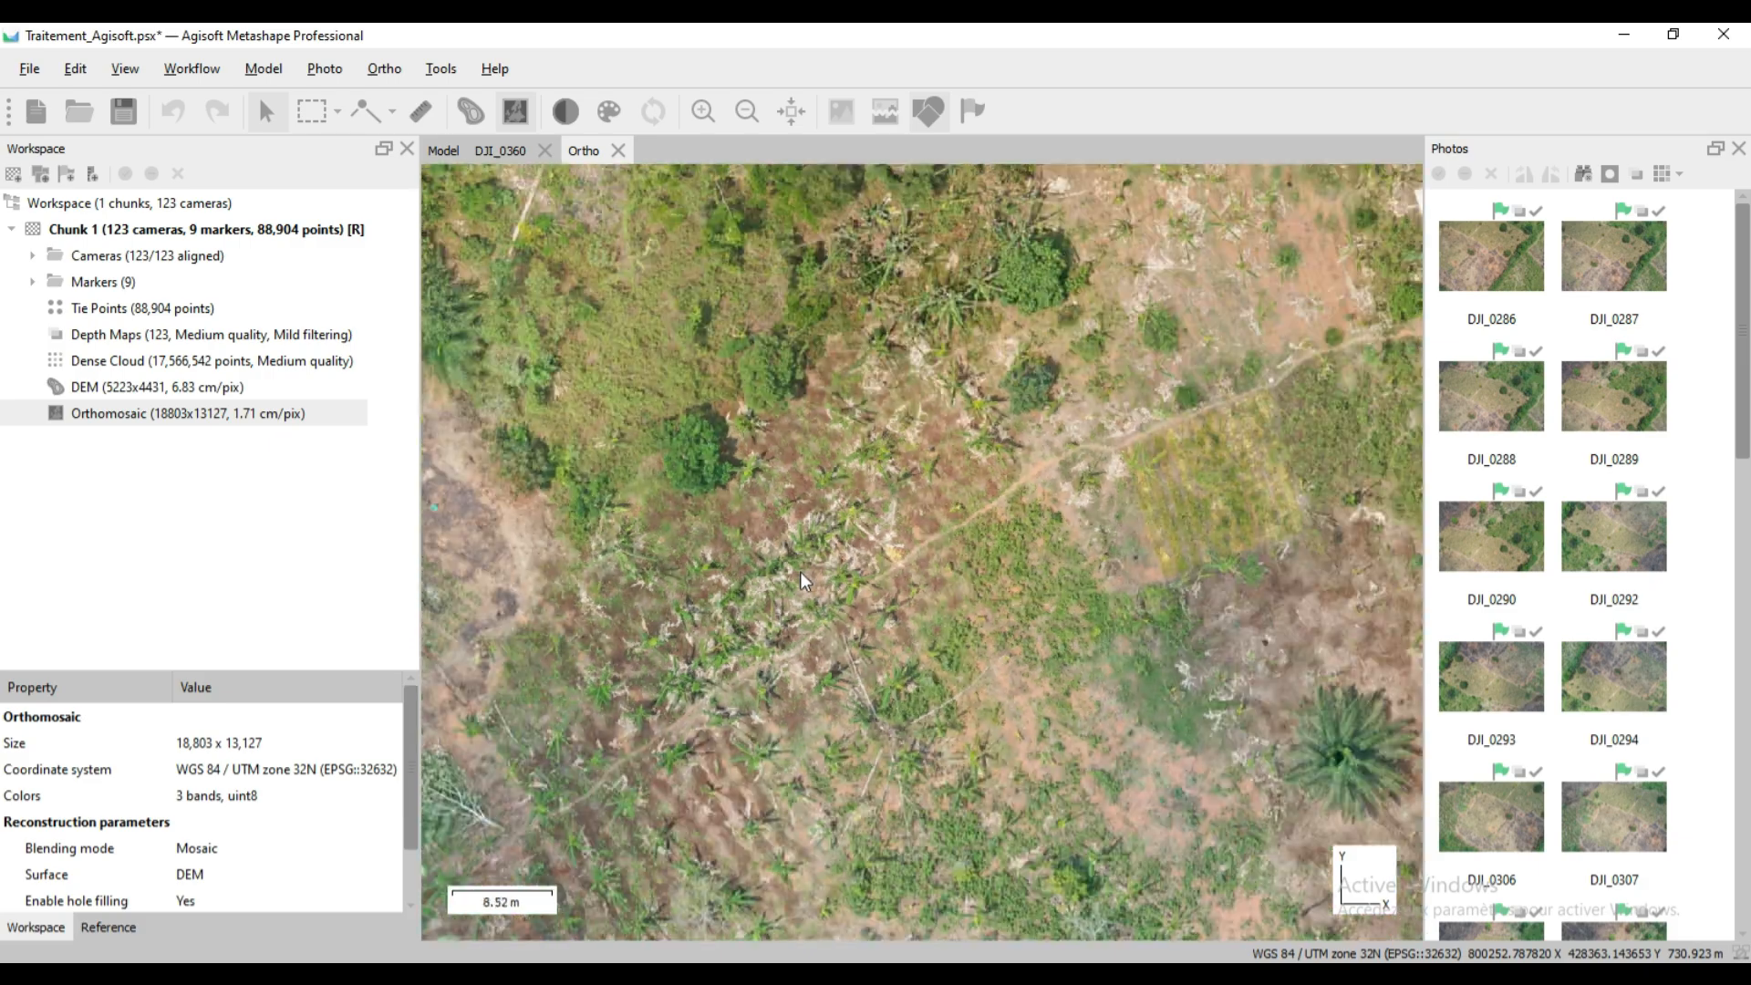
# Examine the crop rows and individual plants in the burnt-edged field and the adjoining plots of the orthomosaic.
pyautogui.scroll(3, 591, 615)
pyautogui.scroll(6, 591, 615)
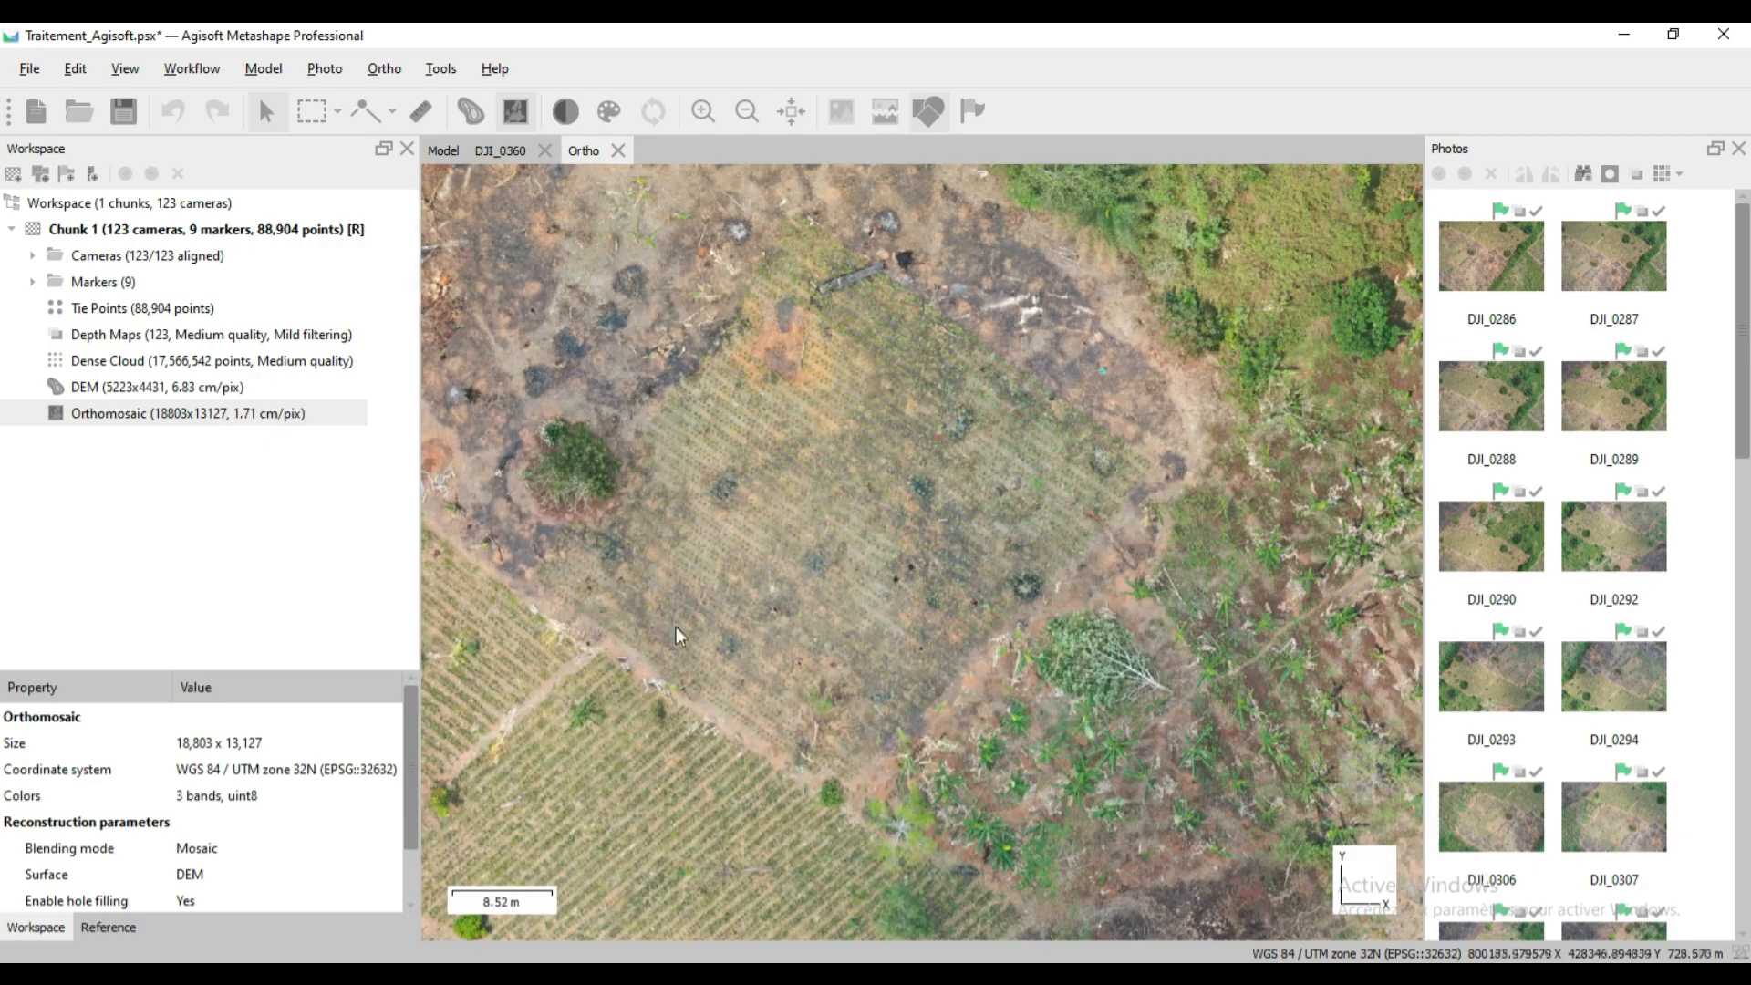
pyautogui.scroll(2, 717, 604)
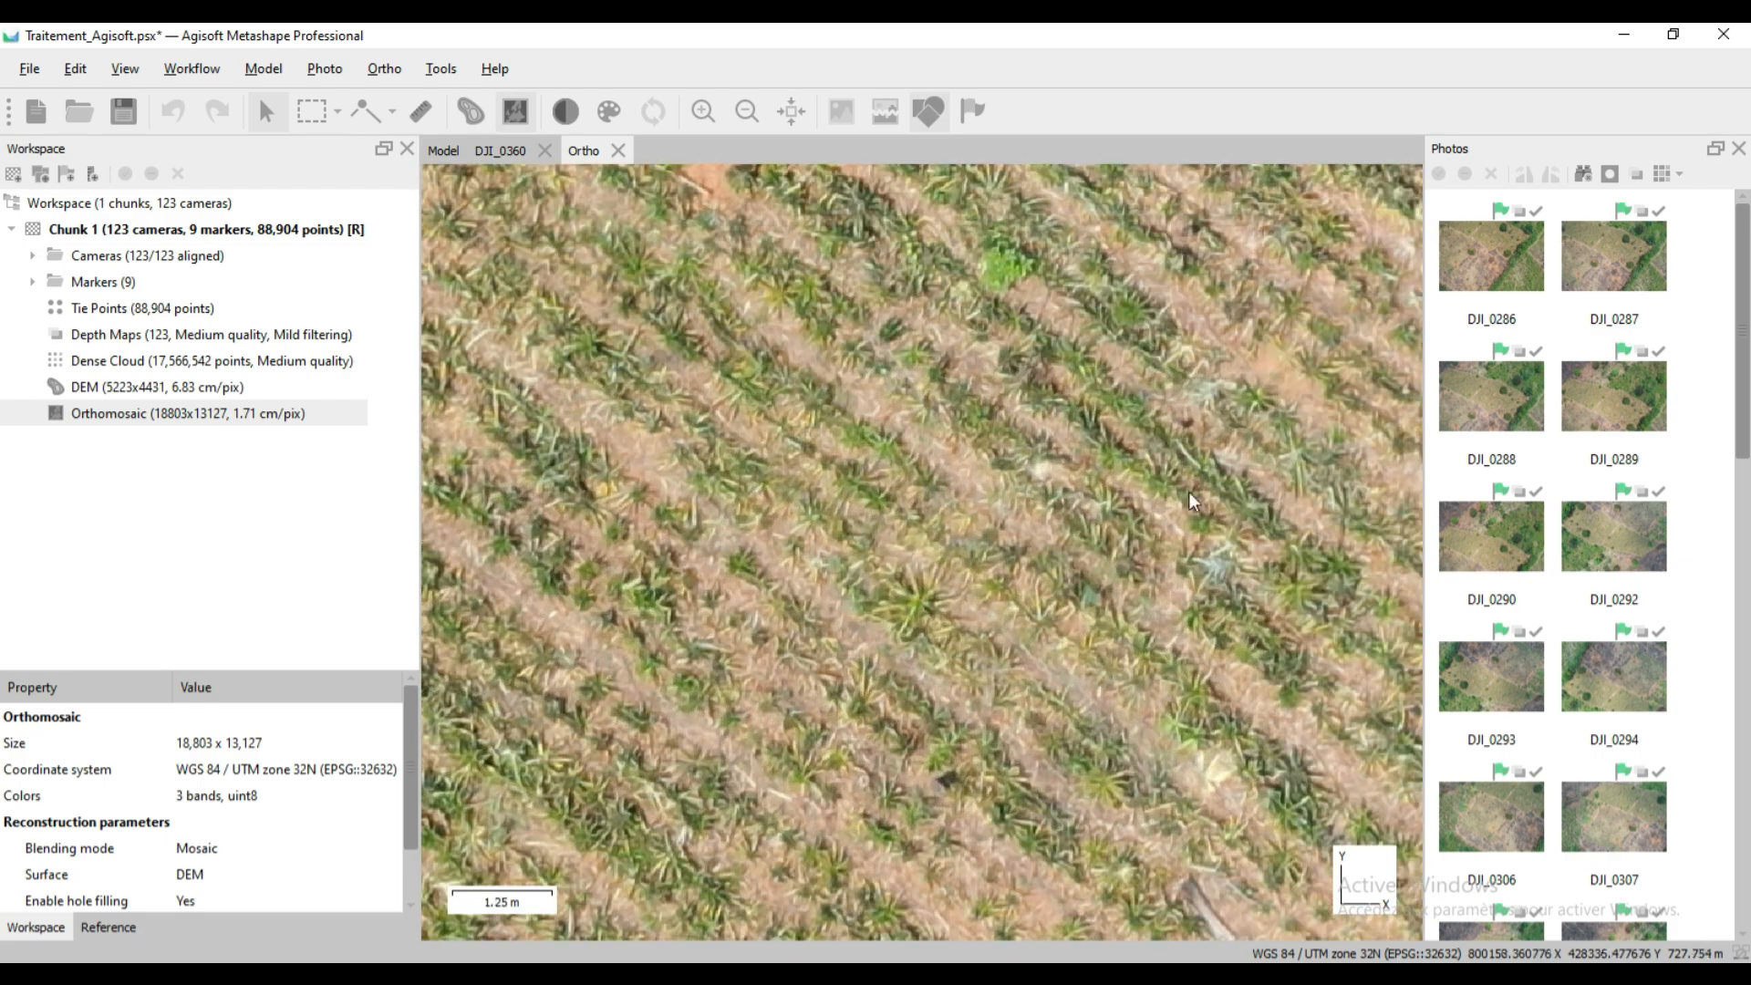
pyautogui.moveTo(1213, 462); pyautogui.dragTo(519, 803)
pyautogui.scroll(-3, 667, 629)
pyautogui.scroll(-3, 665, 629)
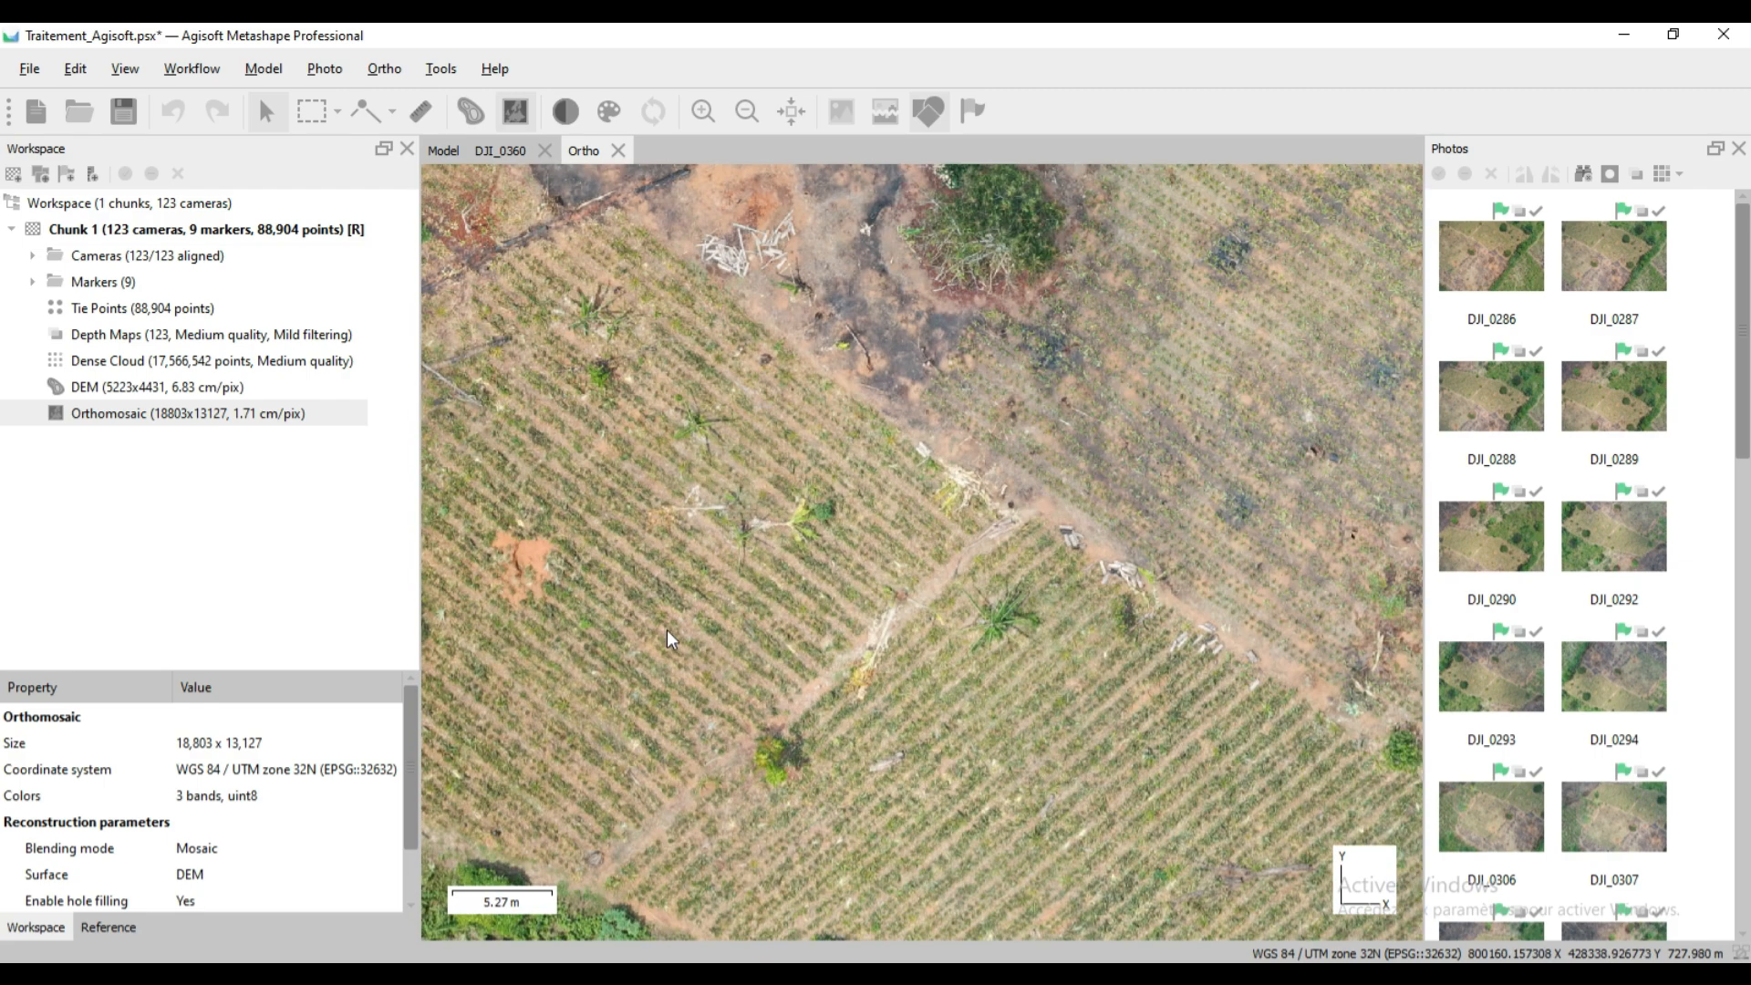
pyautogui.moveTo(1058, 424); pyautogui.dragTo(536, 629)
pyautogui.scroll(5, 572, 357)
pyautogui.scroll(1, 572, 357)
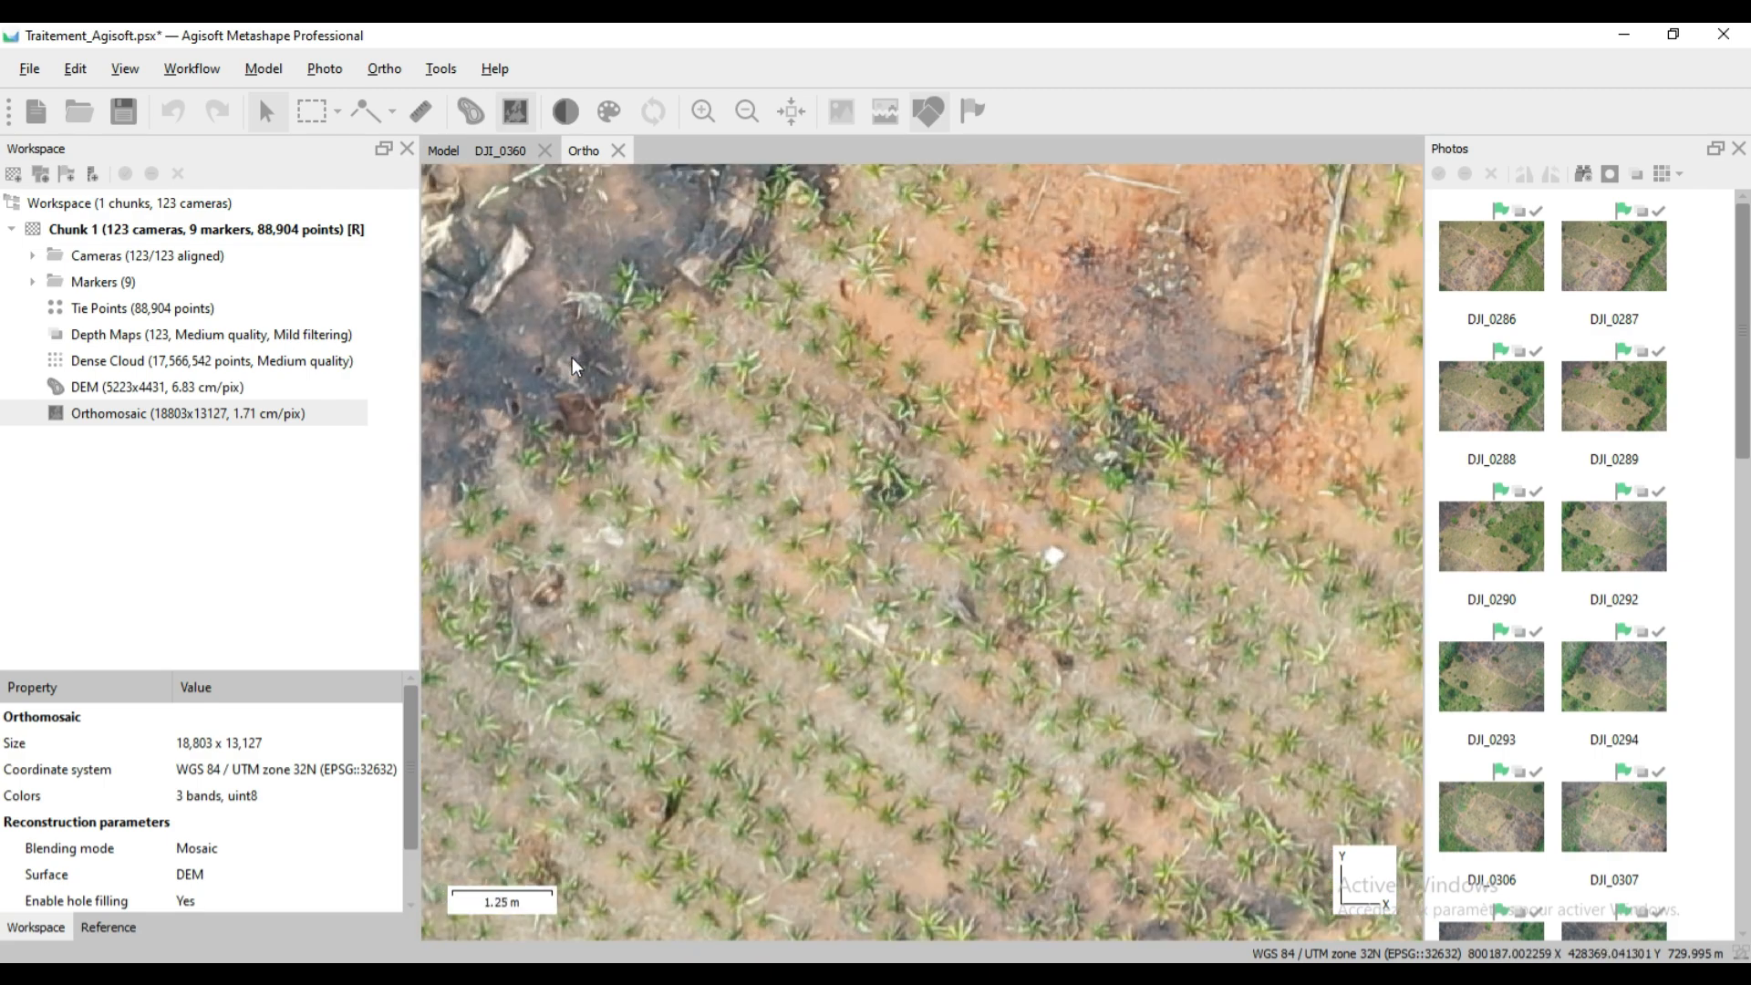
pyautogui.moveTo(1230, 568); pyautogui.dragTo(590, 772)
pyautogui.moveTo(1141, 427); pyautogui.dragTo(689, 690)
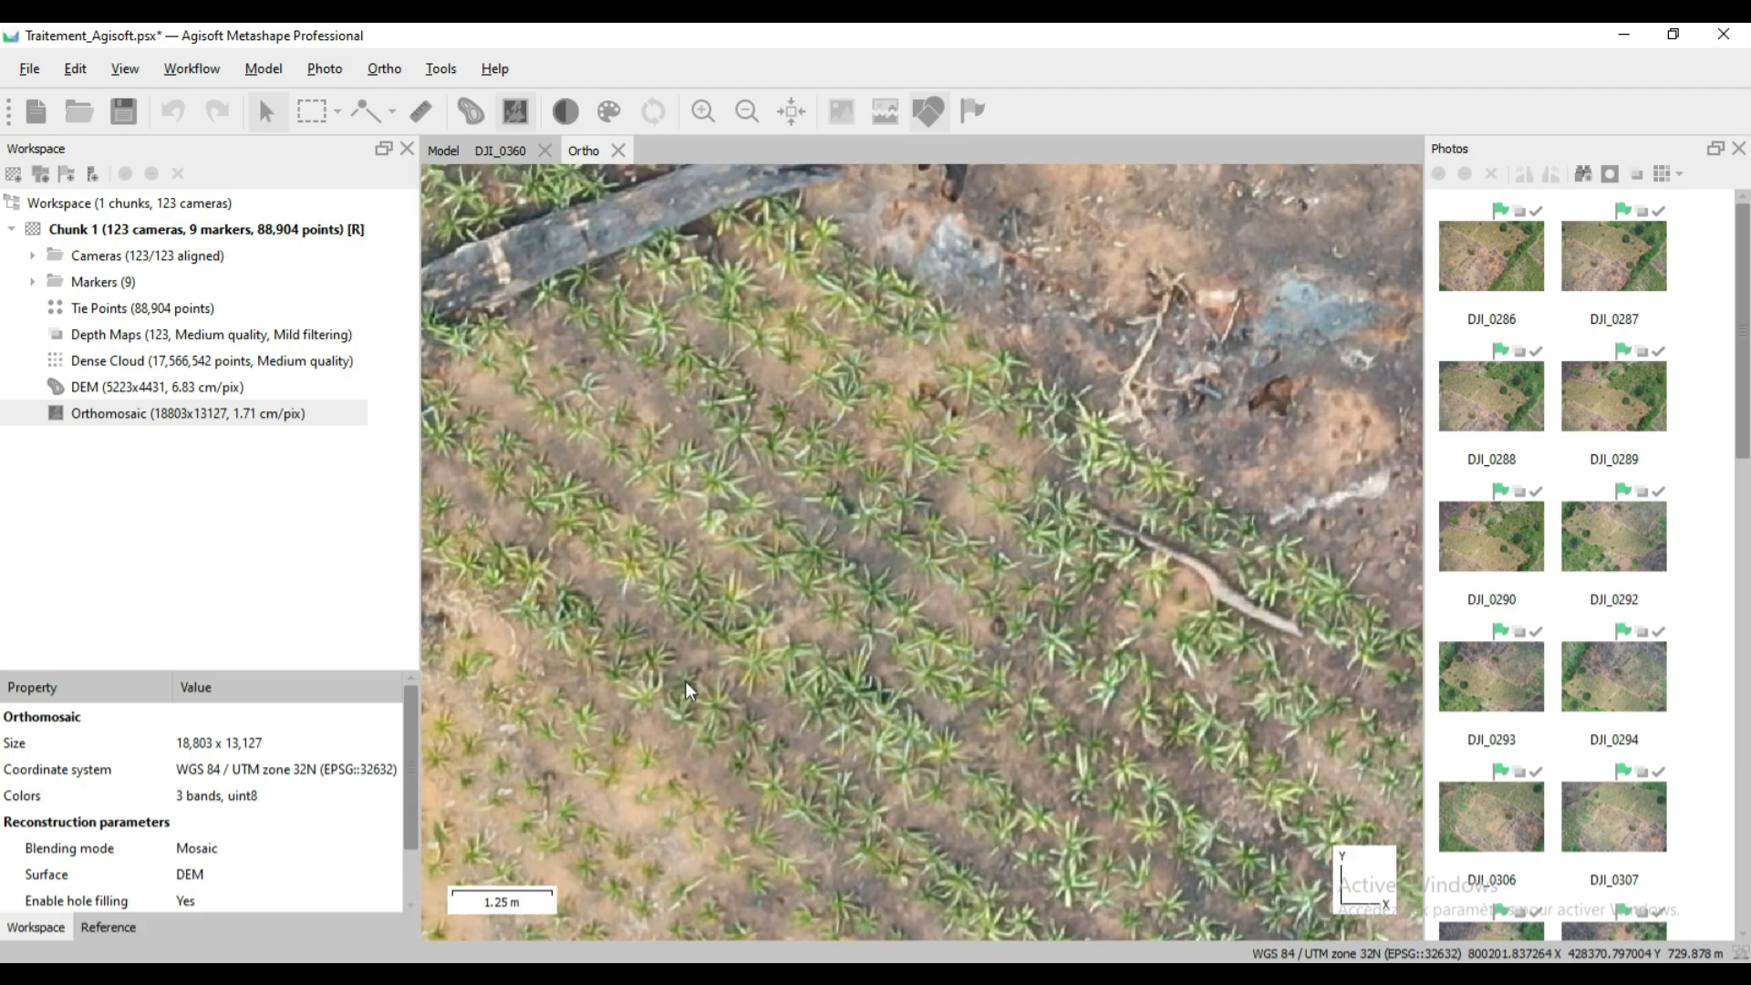
pyautogui.scroll(-10, 629, 571)
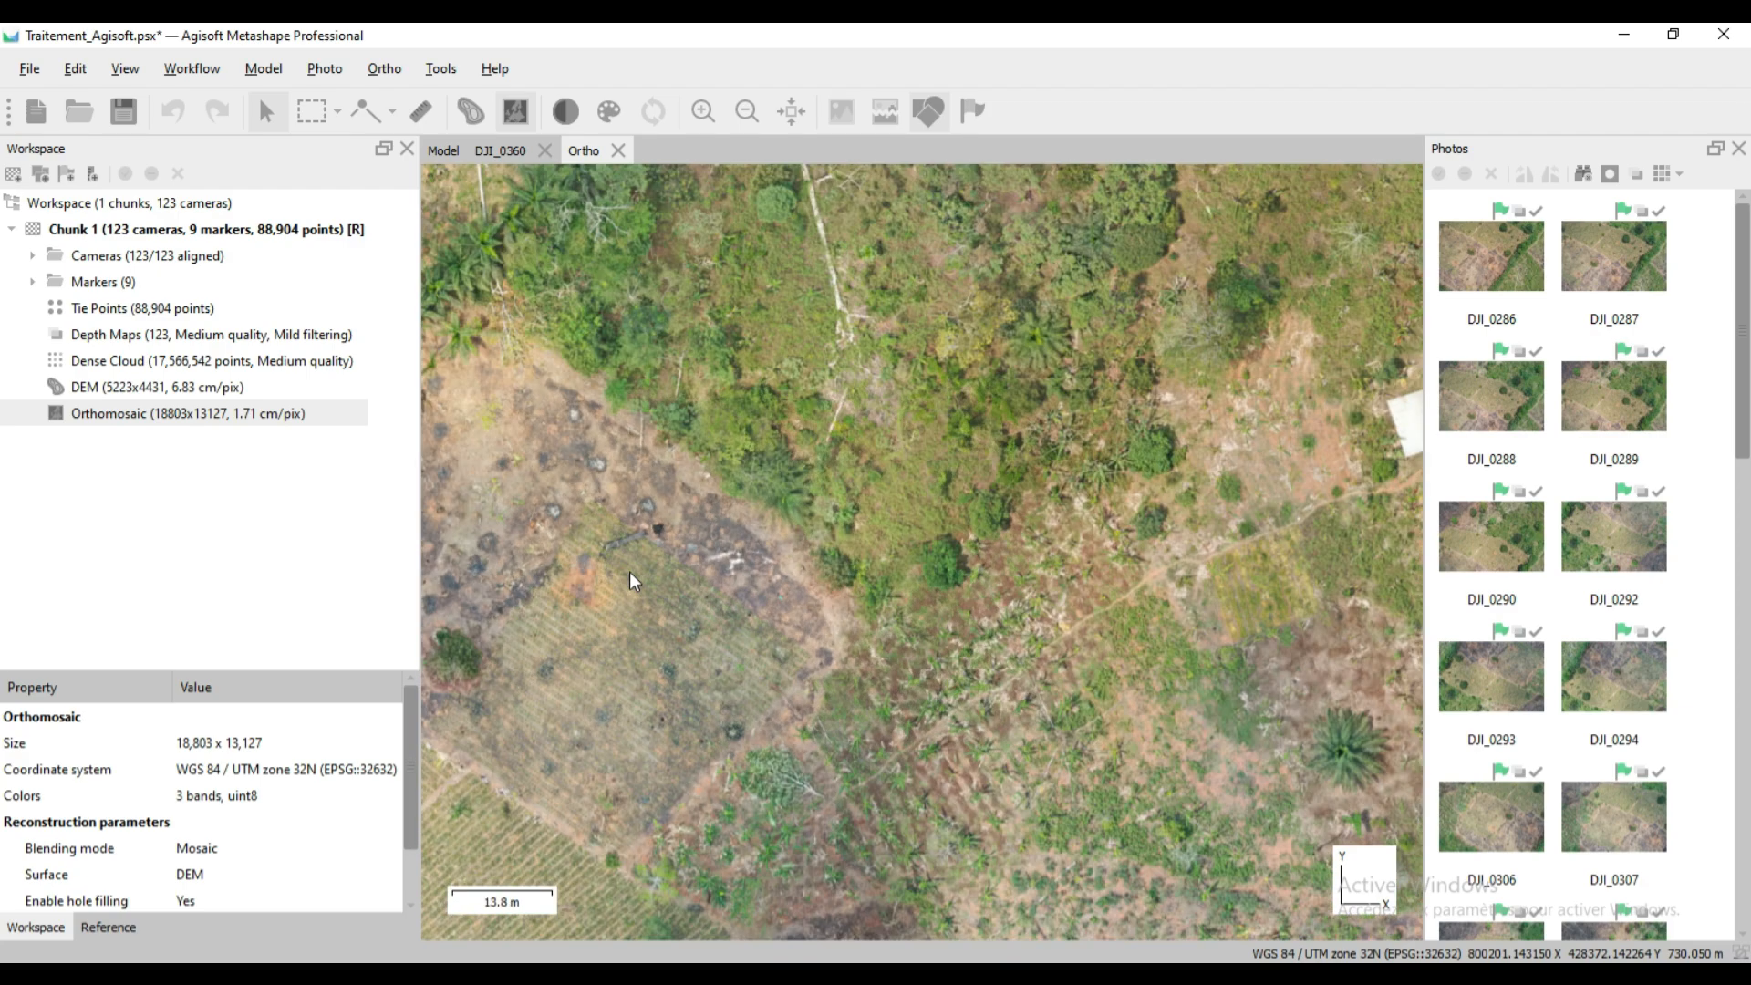
# Examine the orthomosaic's tree detail along the palm row, through the dense woodland and beside the dirt track.
pyautogui.moveTo(695, 297); pyautogui.dragTo(714, 669)
pyautogui.scroll(6, 464, 556)
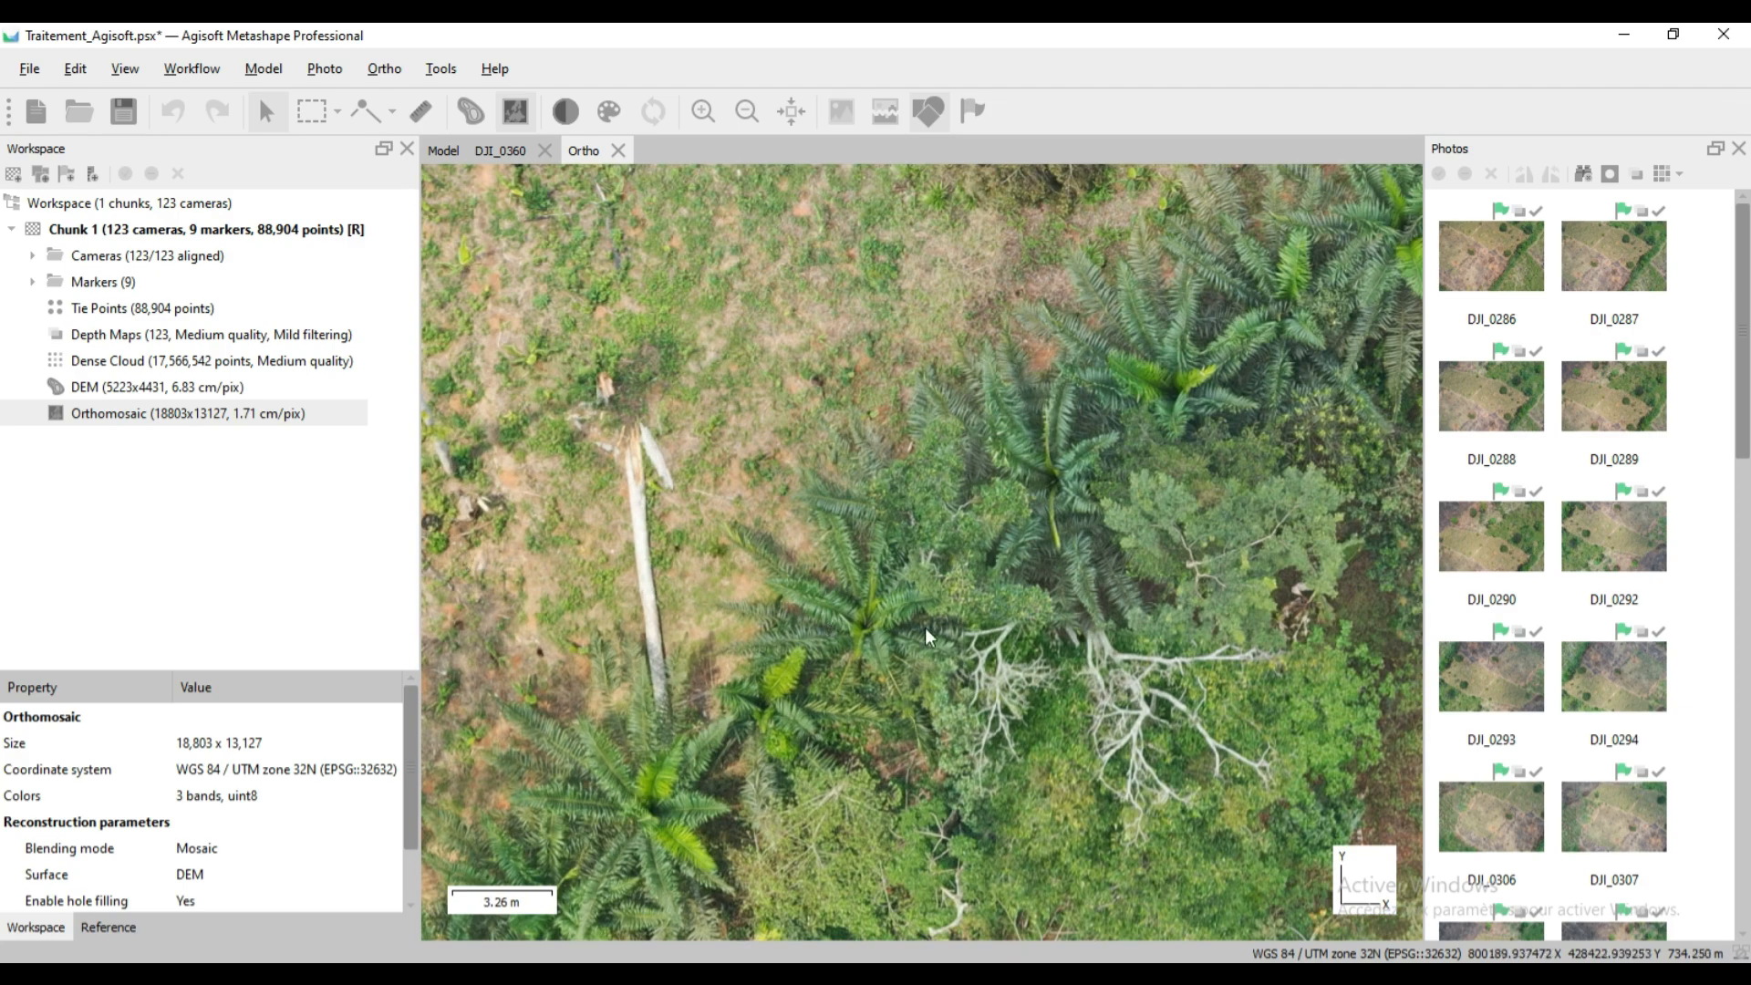
pyautogui.scroll(4, 884, 639)
pyautogui.scroll(-5, 781, 613)
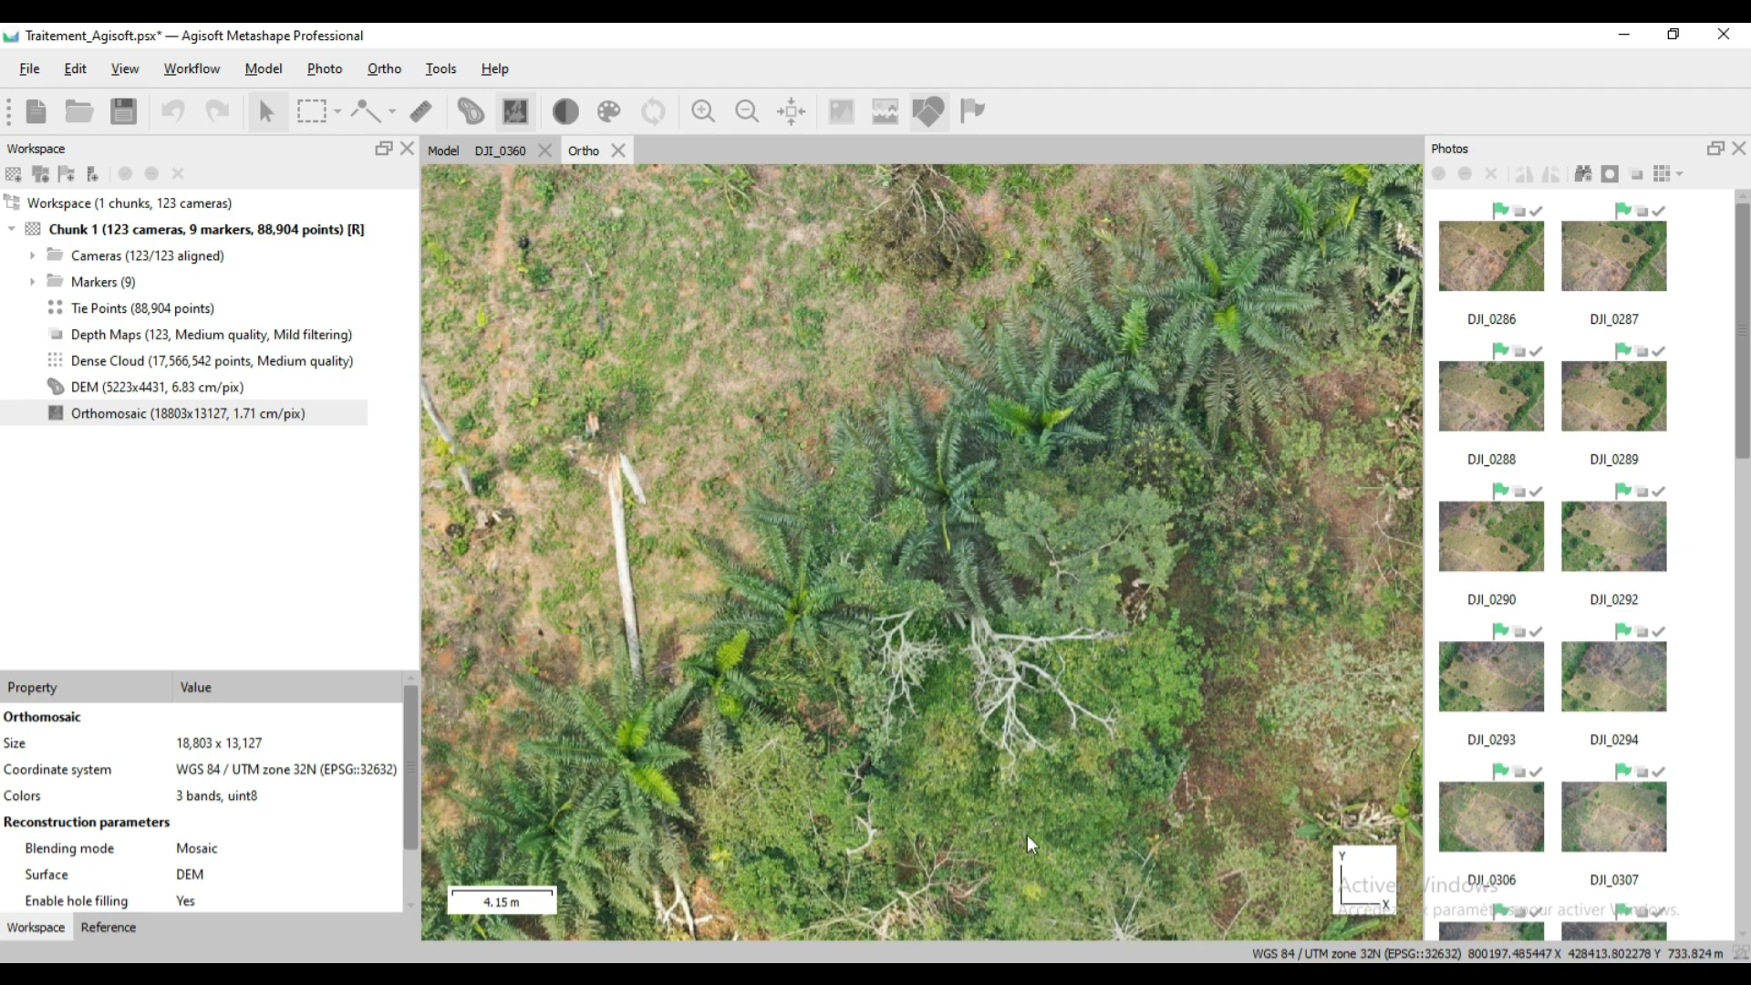
pyautogui.moveTo(1027, 835); pyautogui.dragTo(682, 351)
pyautogui.scroll(4, 551, 491)
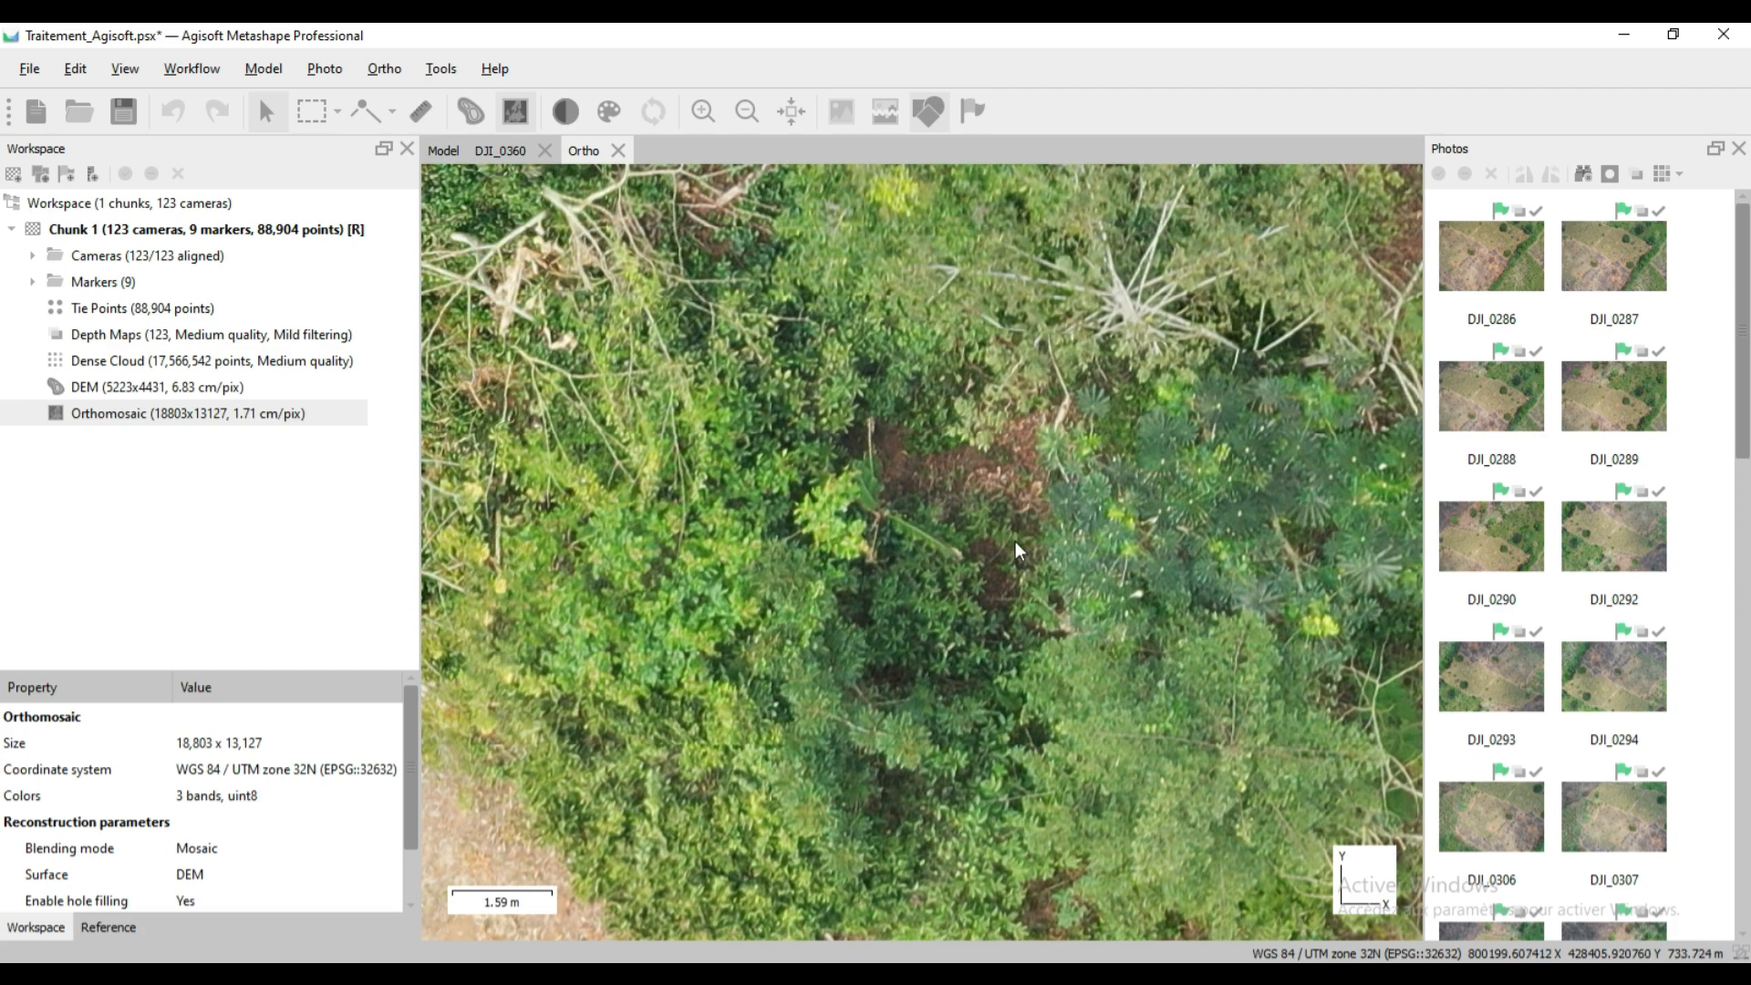
pyautogui.scroll(-9, 1015, 543)
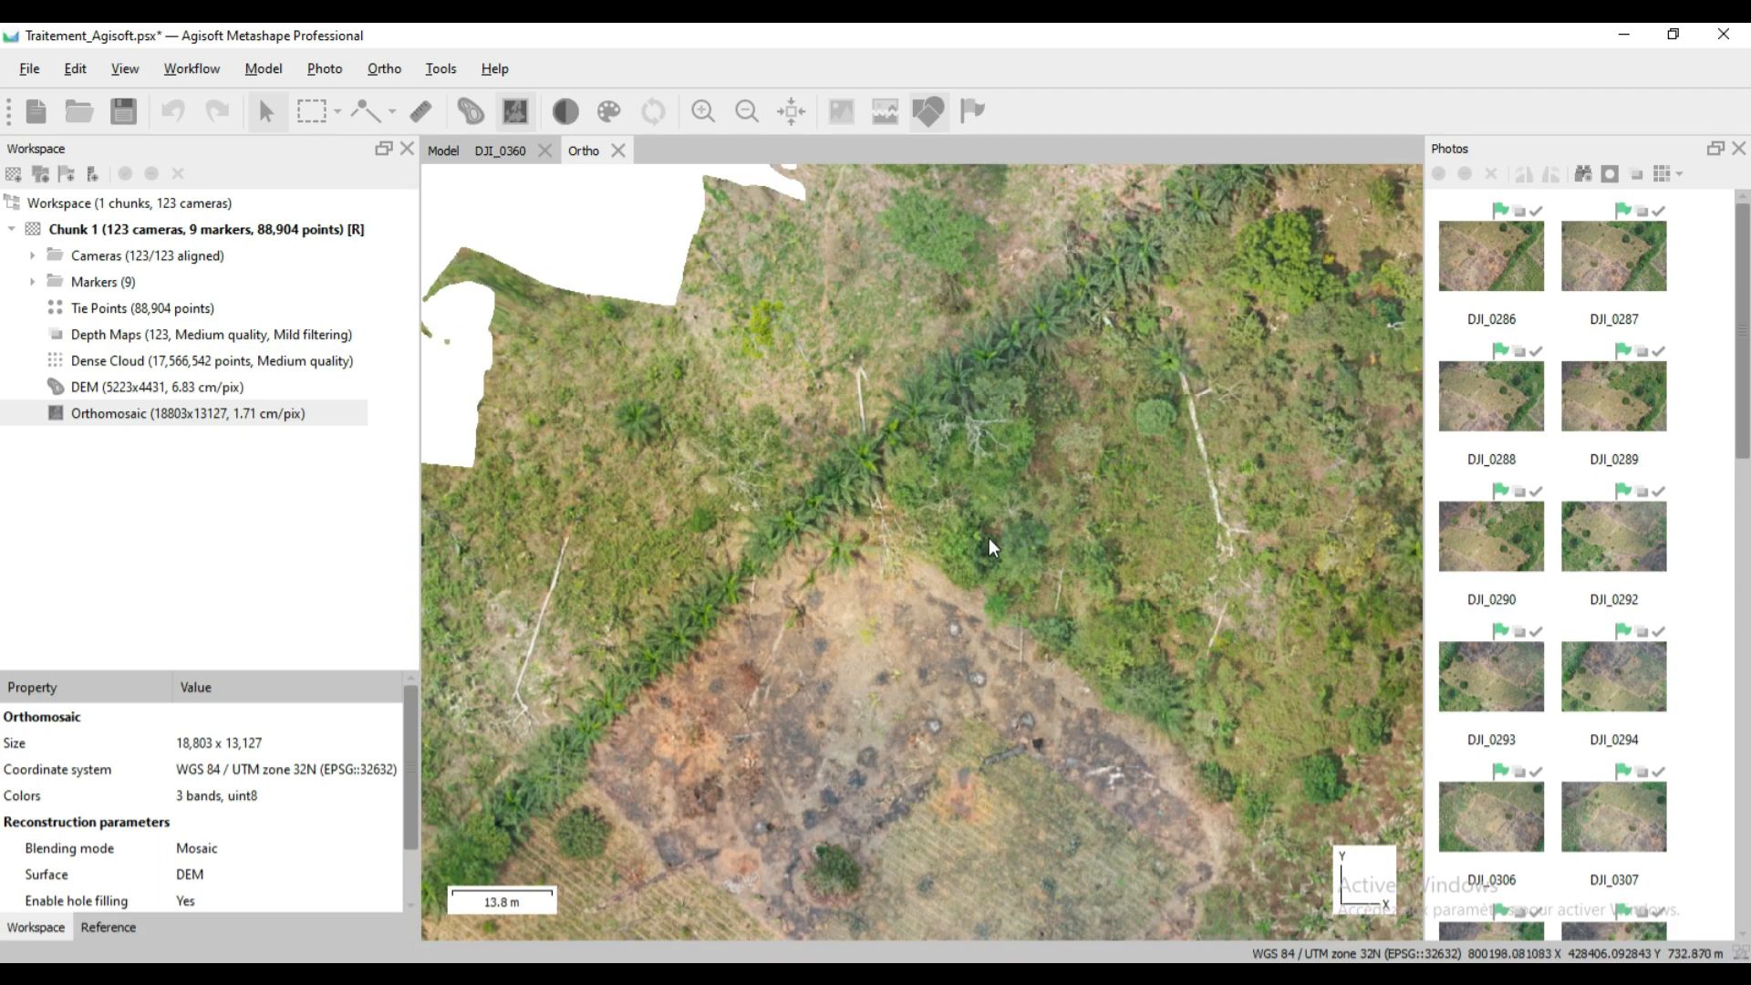
pyautogui.moveTo(989, 538); pyautogui.dragTo(757, 518)
pyautogui.scroll(8, 1011, 319)
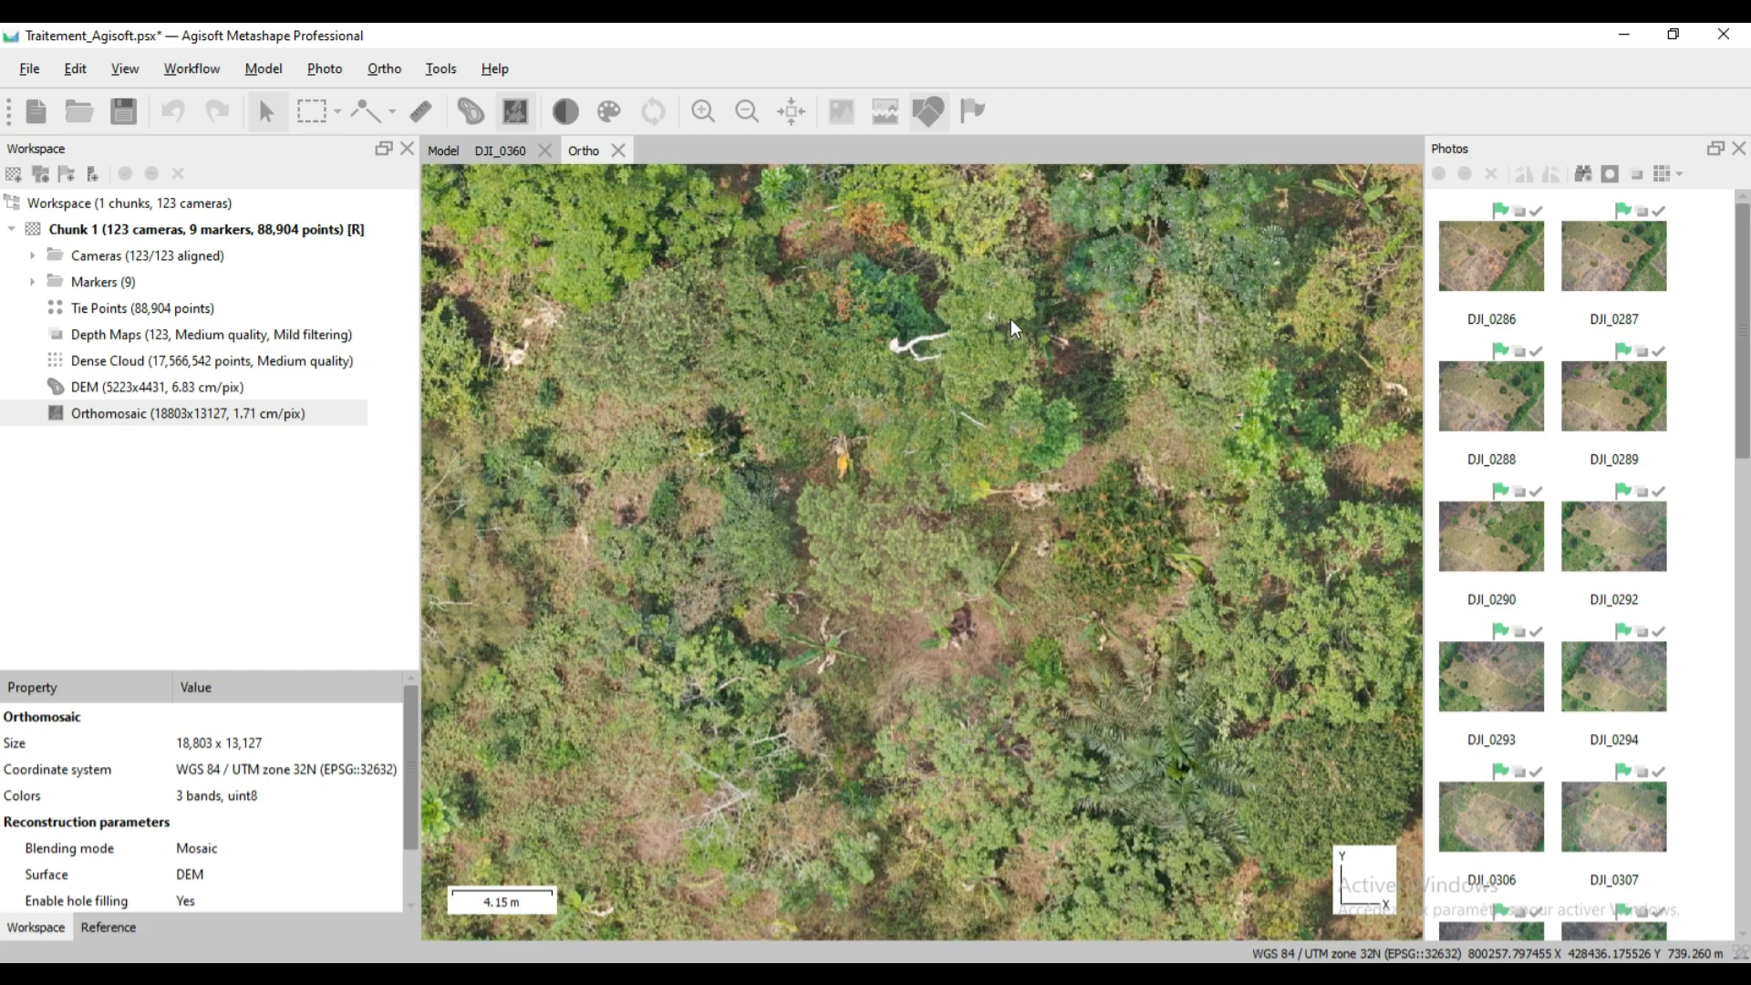
pyautogui.scroll(-4, 939, 398)
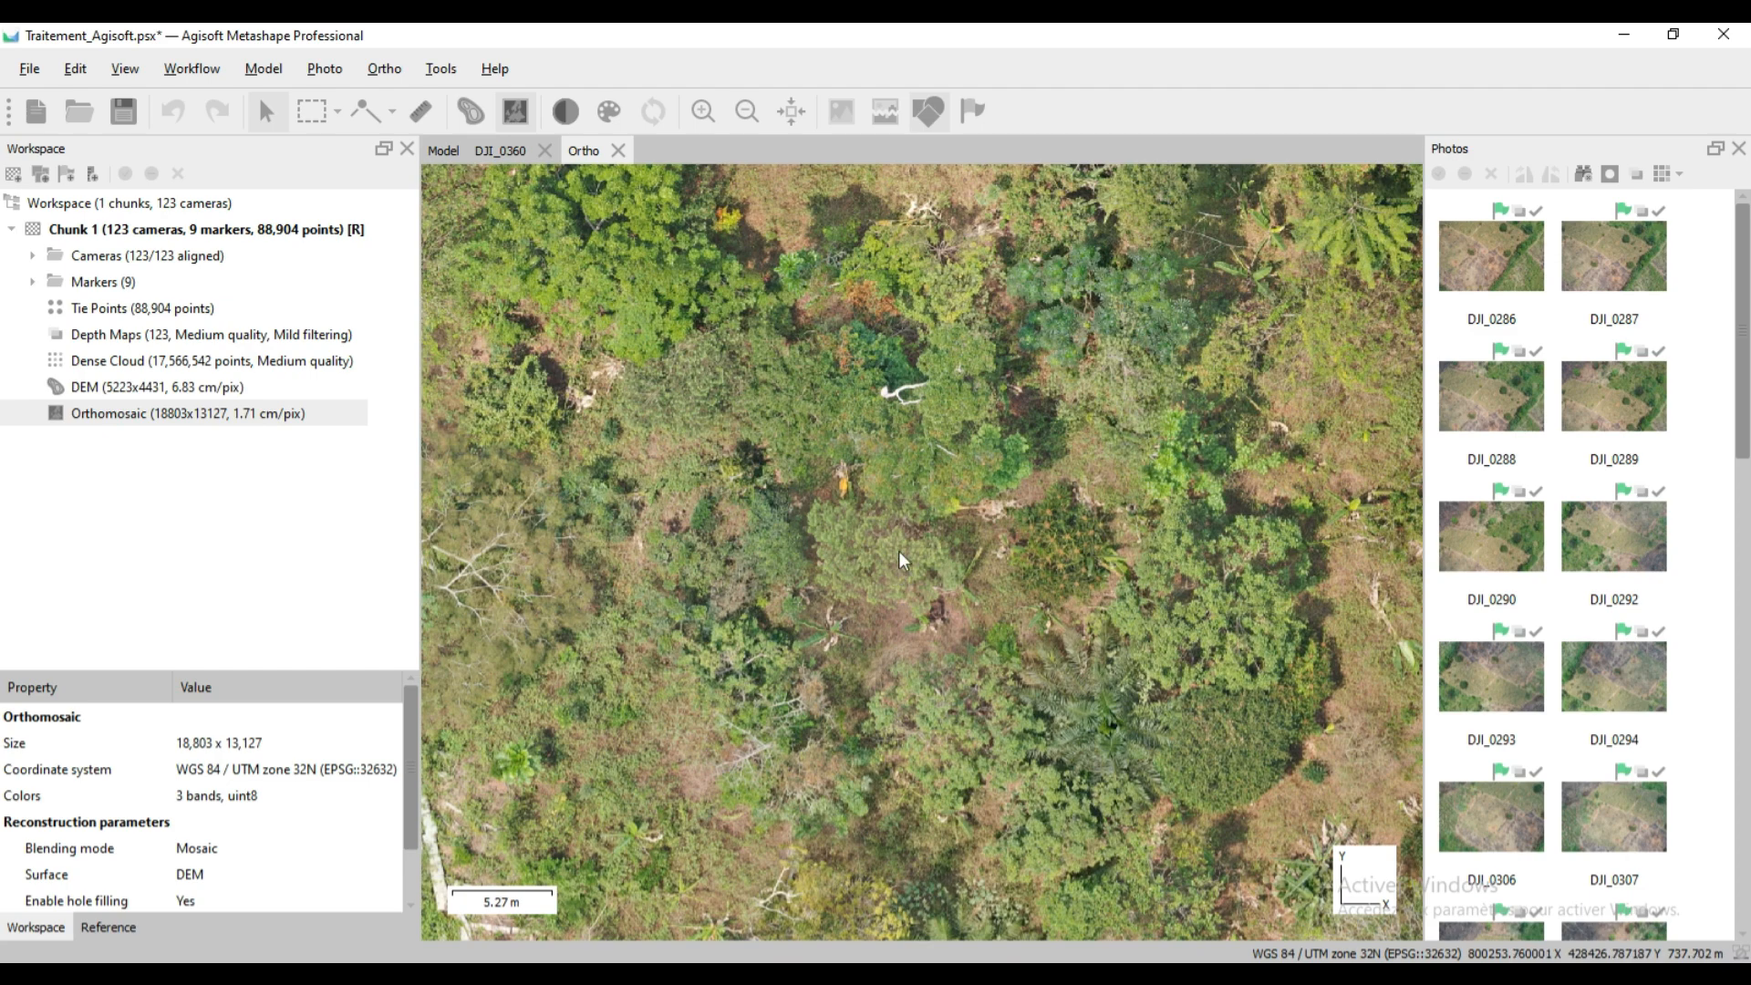
pyautogui.moveTo(1116, 347); pyautogui.dragTo(844, 770)
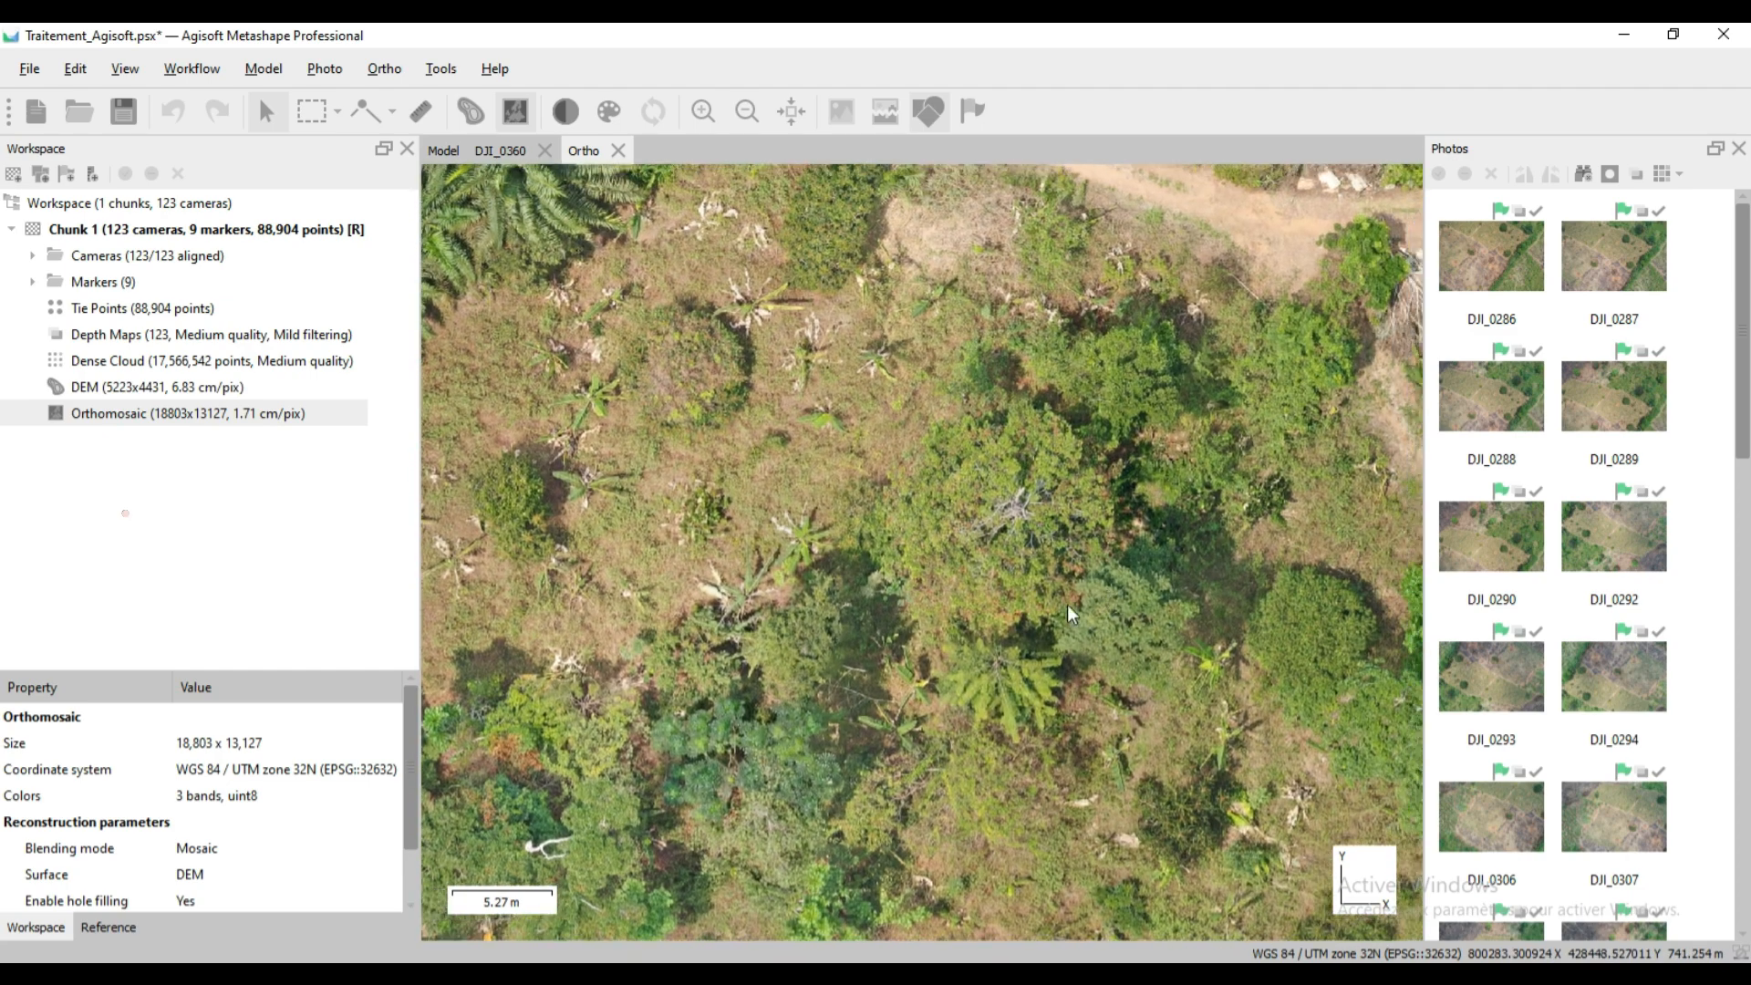
pyautogui.moveTo(1068, 605); pyautogui.dragTo(666, 690)
pyautogui.moveTo(947, 763); pyautogui.dragTo(681, 485)
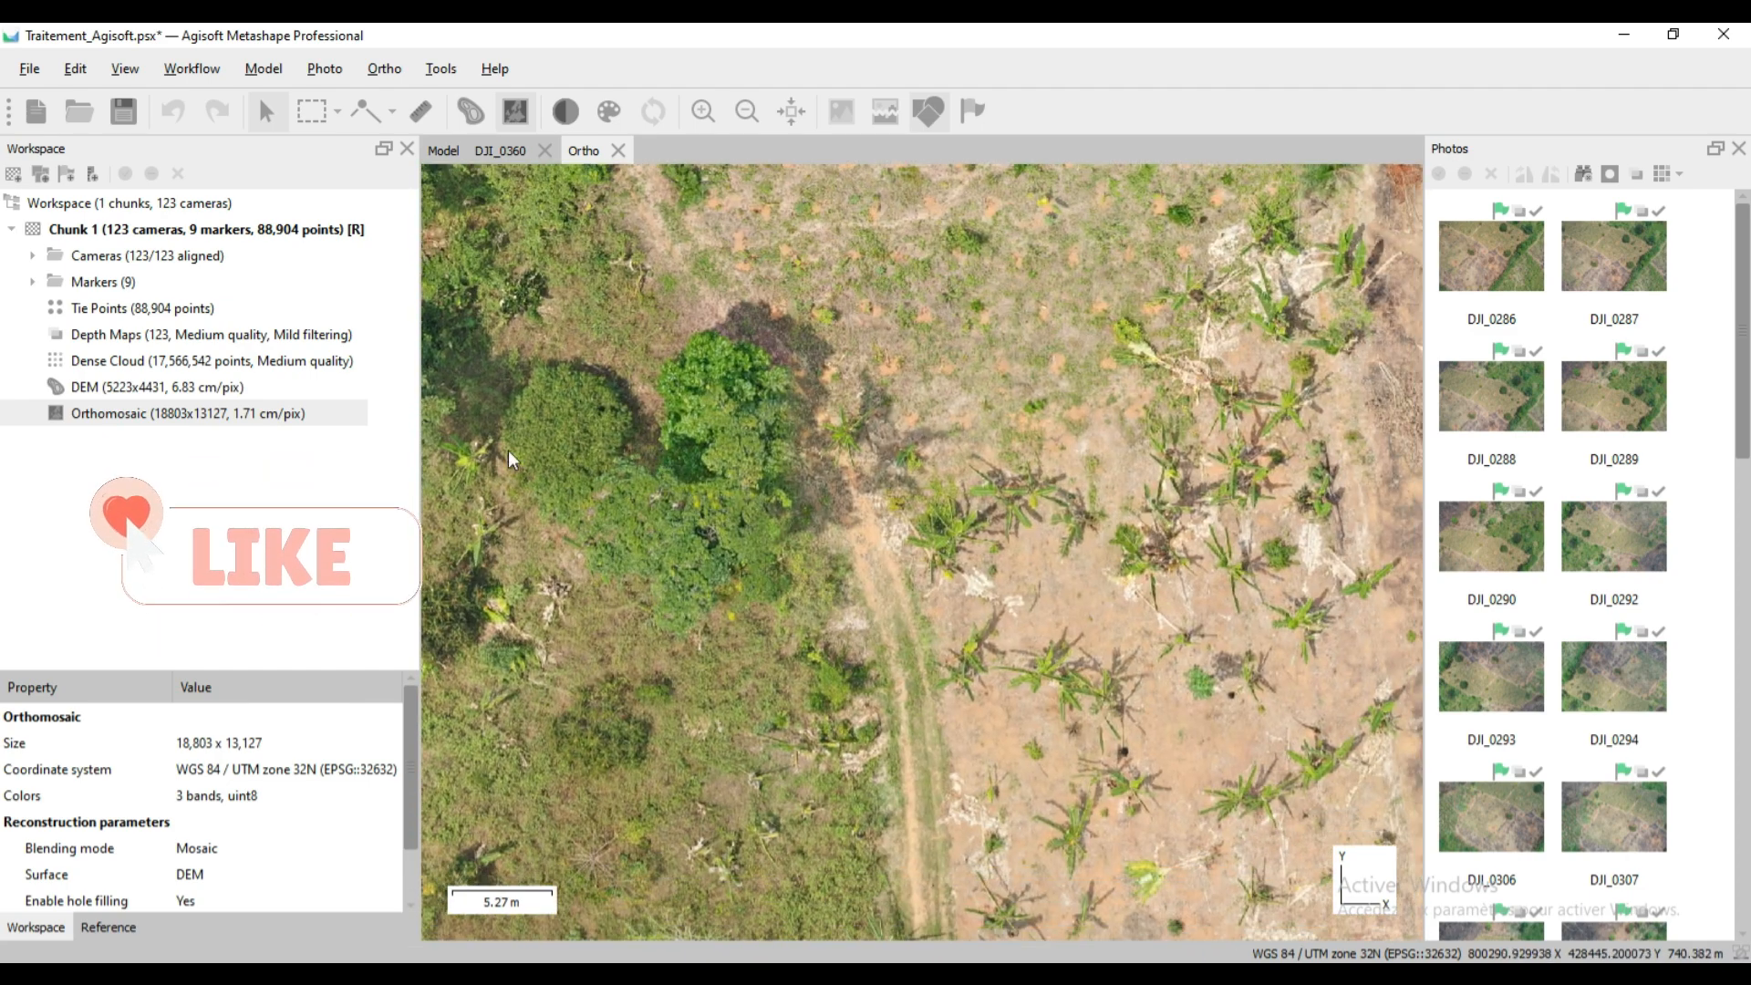
pyautogui.scroll(6, 507, 447)
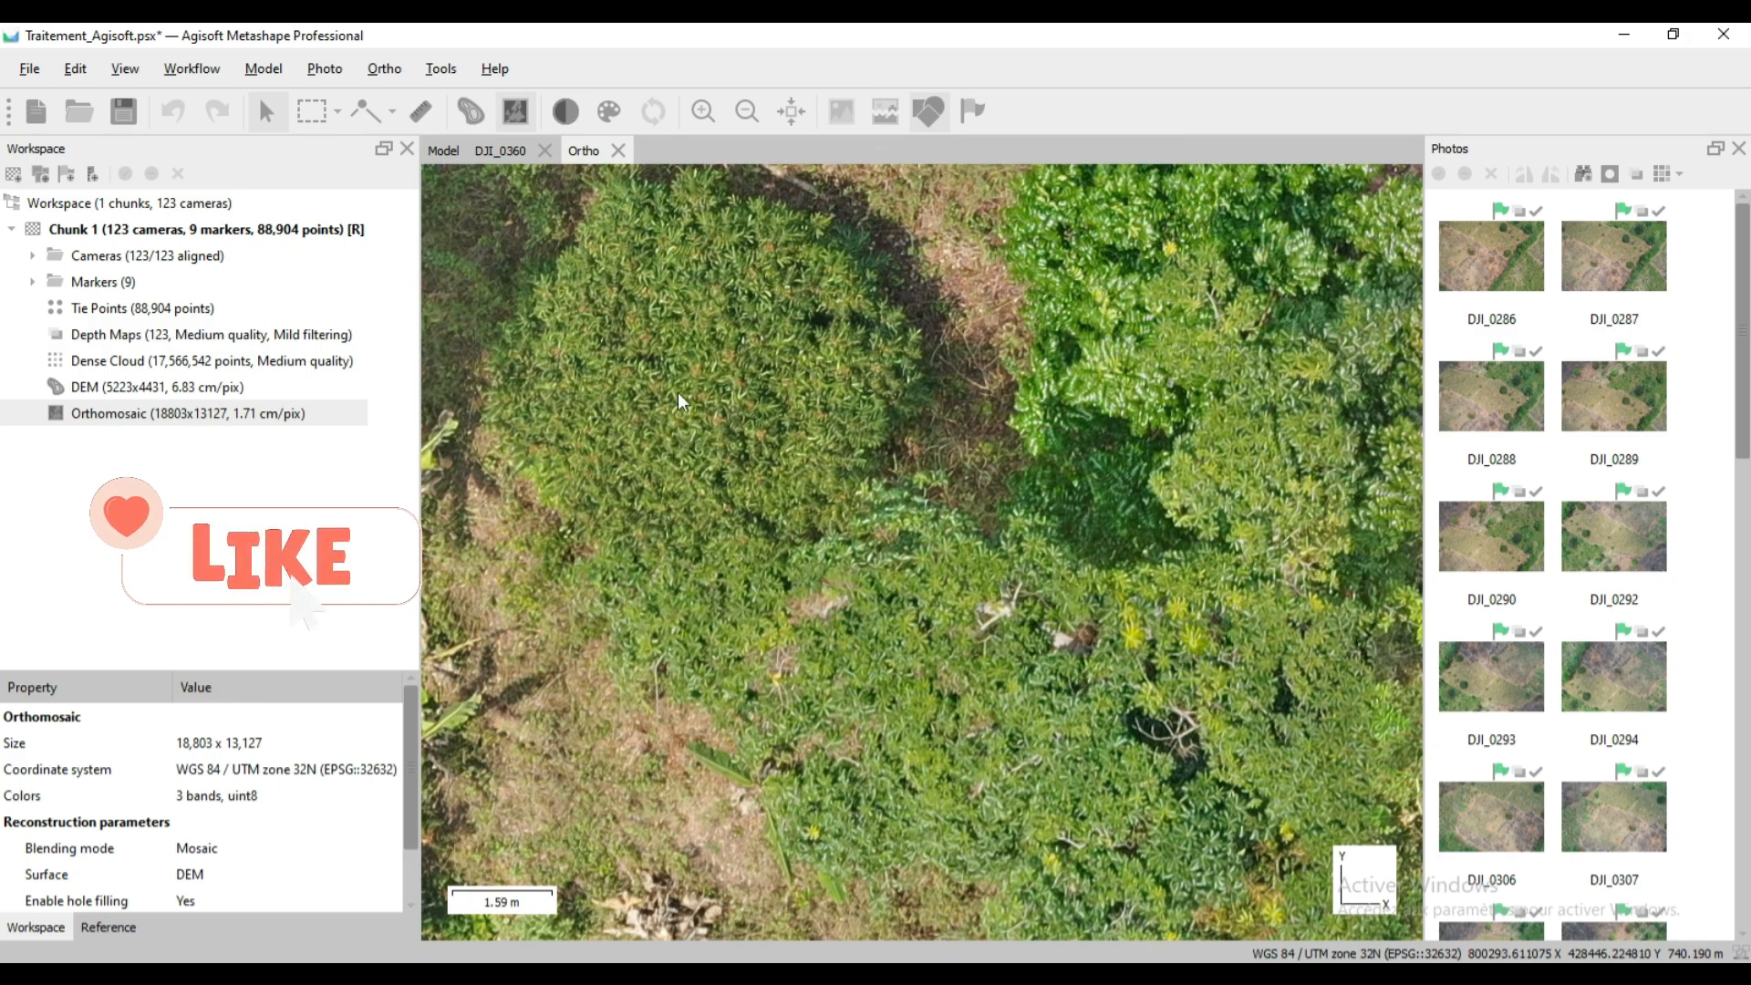
# Examine the orthomosaic around the large palm's clearing, then its full extent from the palm row to the white-roofed building.
pyautogui.scroll(-8, 677, 392)
pyautogui.scroll(4, 949, 827)
pyautogui.scroll(2, 949, 809)
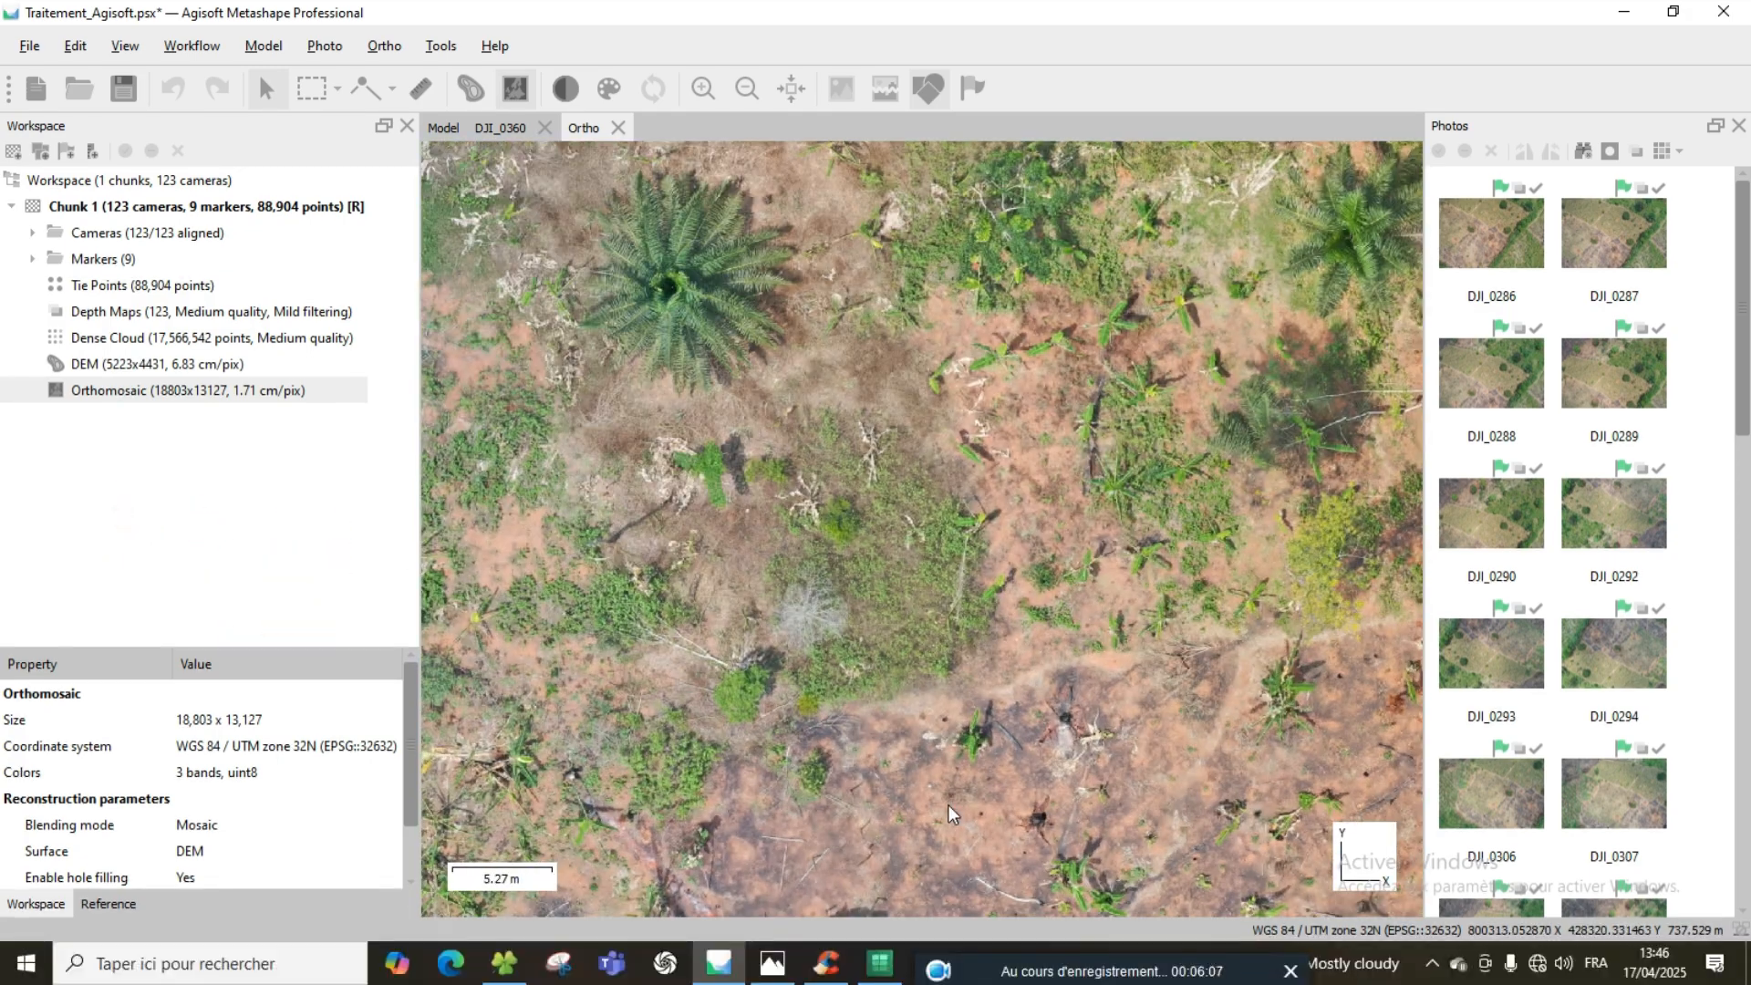
pyautogui.scroll(3, 645, 254)
pyautogui.scroll(-6, 1153, 467)
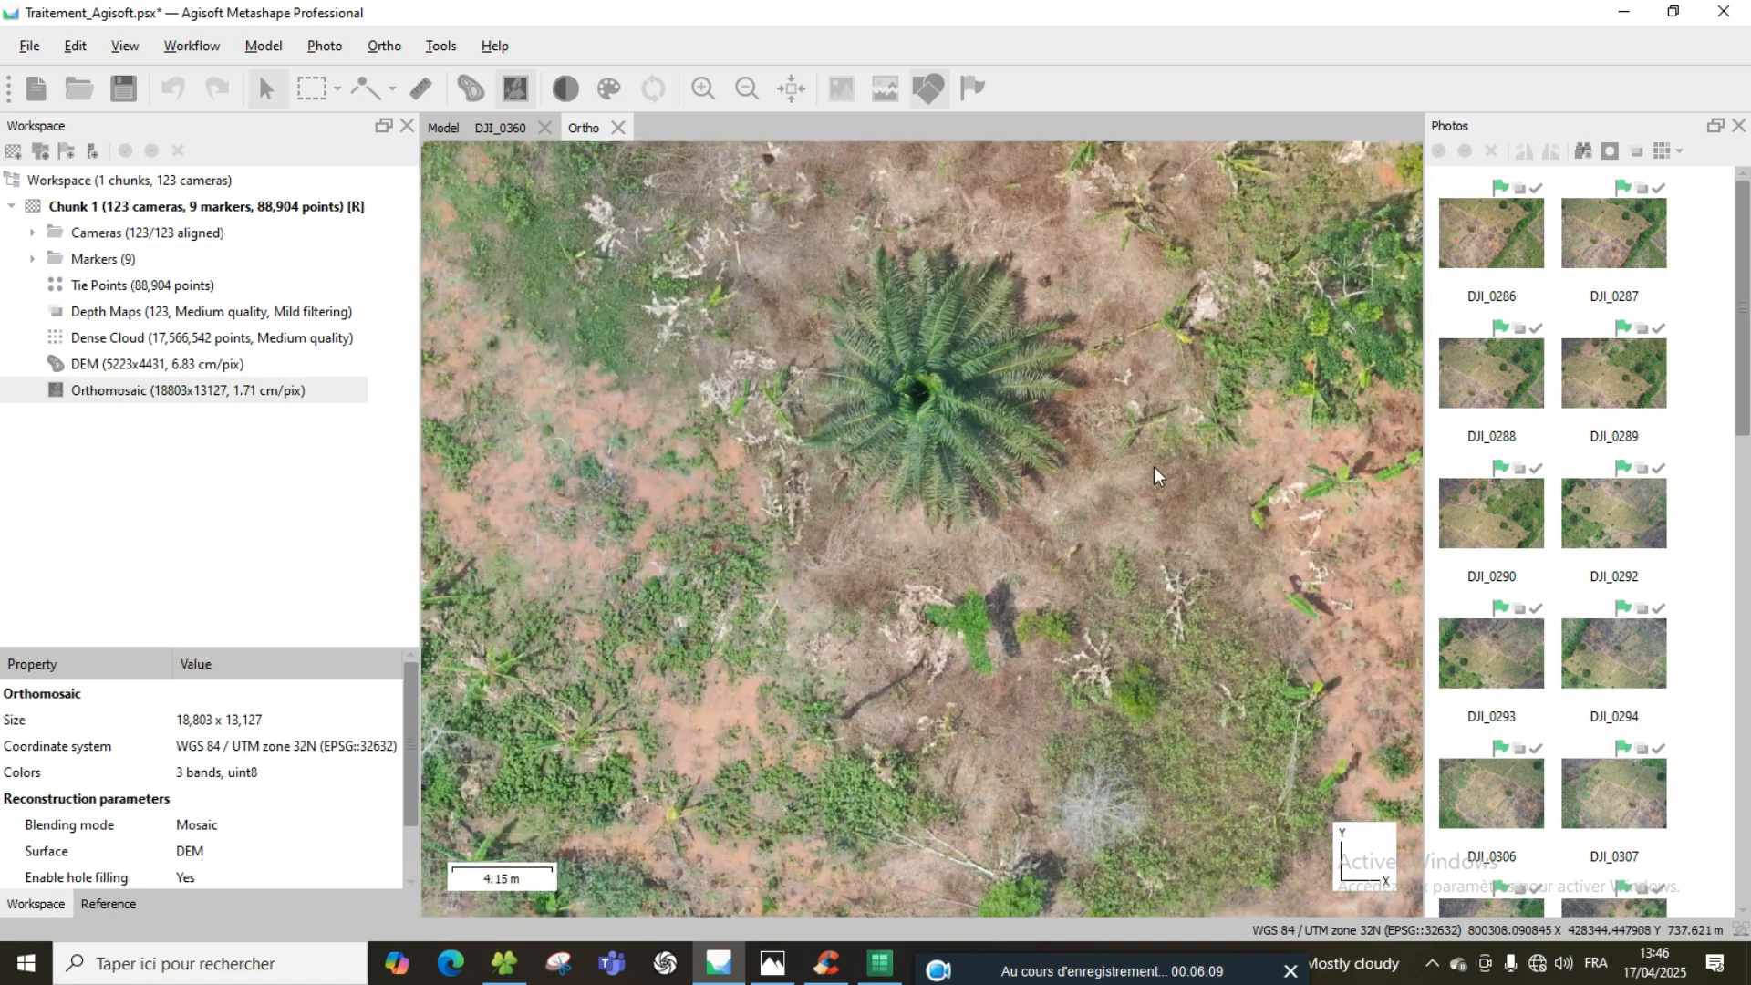
pyautogui.scroll(-2, 937, 478)
pyautogui.scroll(-4, 769, 441)
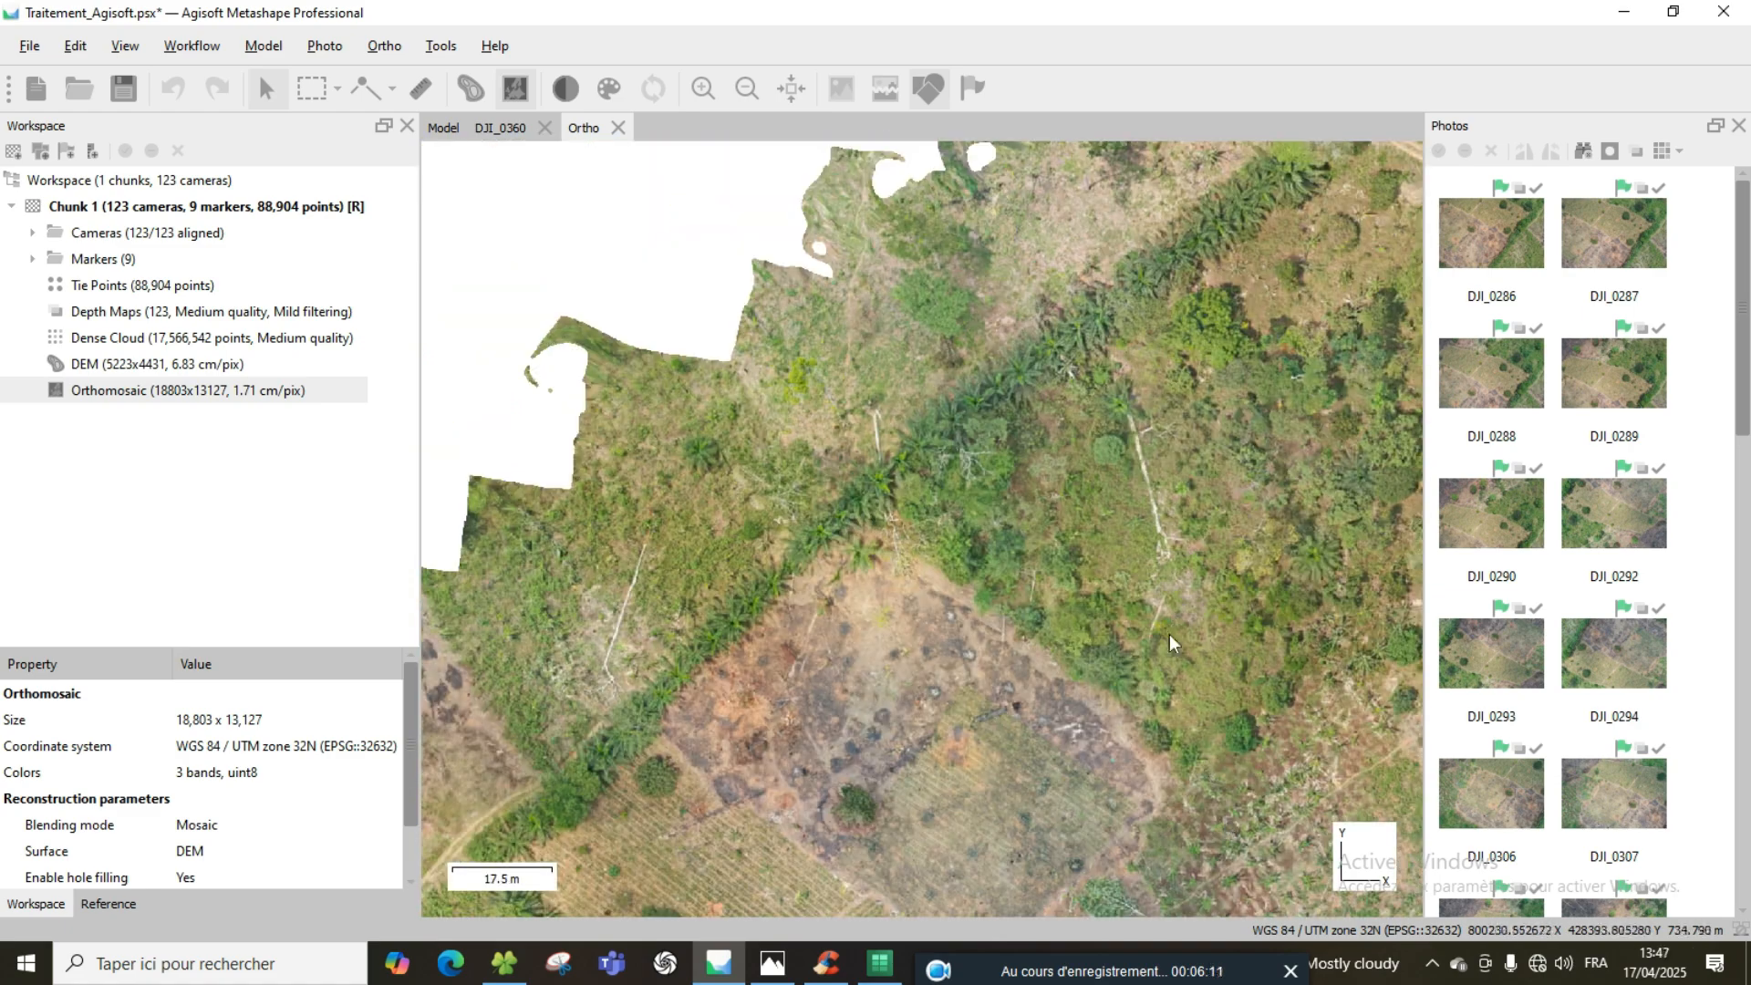
pyautogui.scroll(-1, 742, 454)
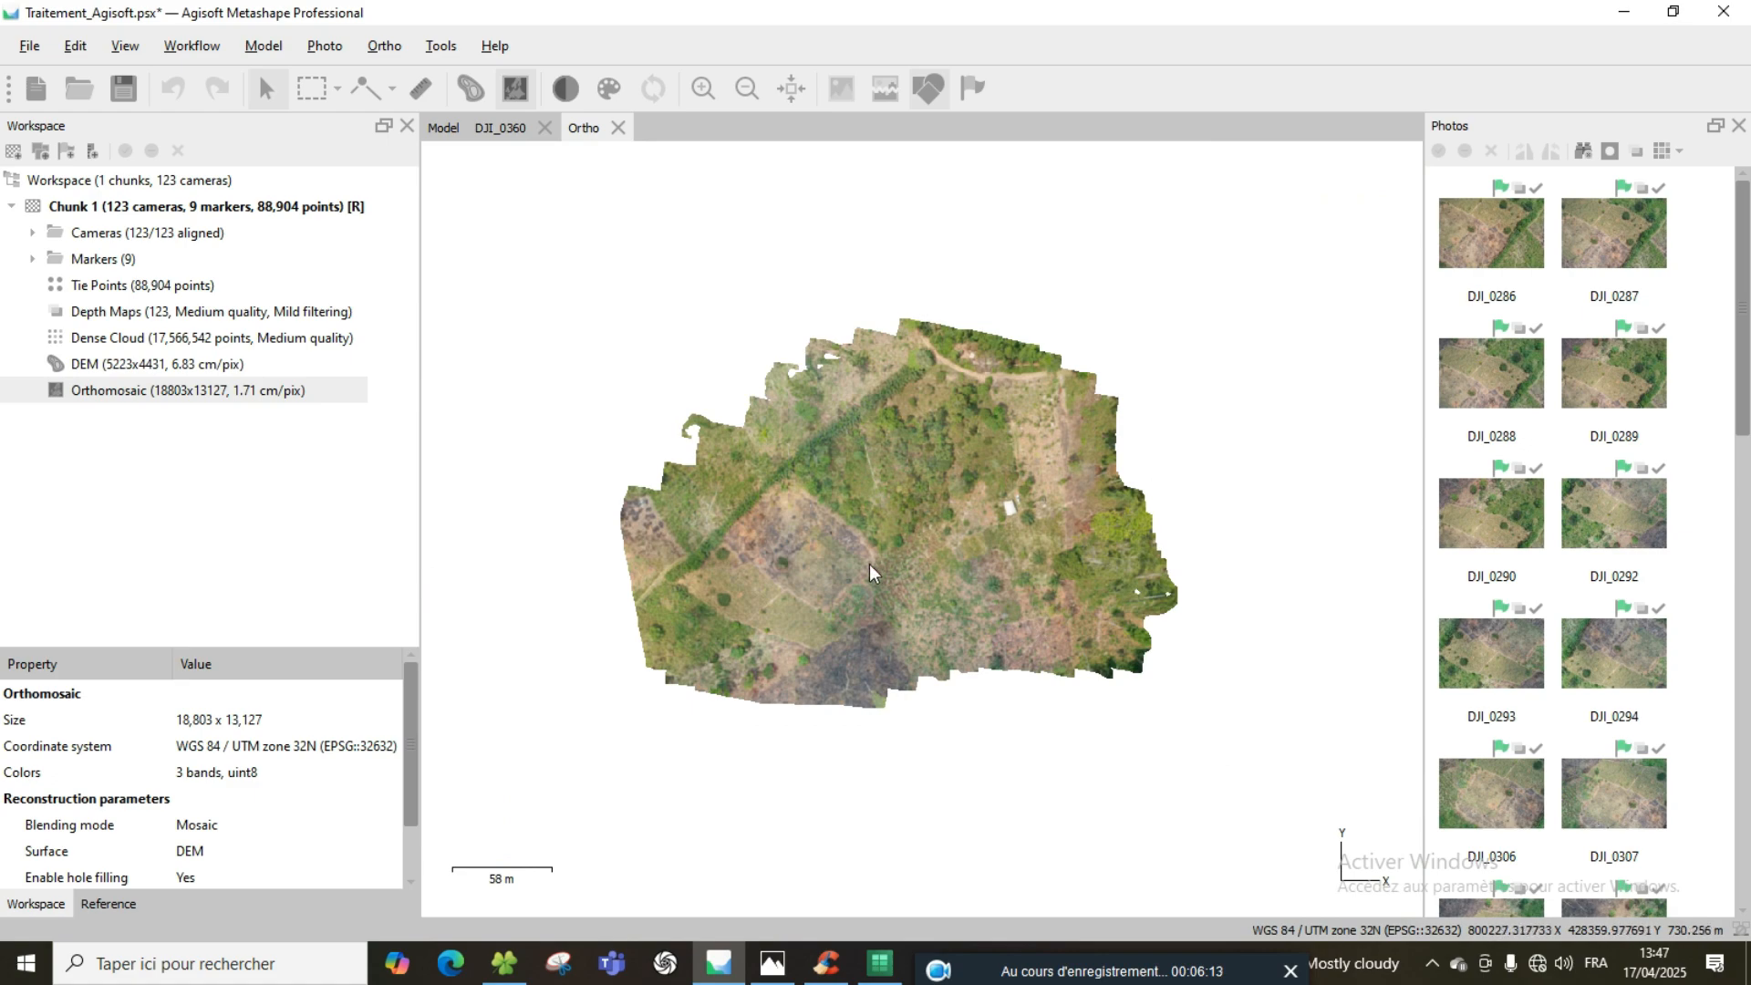
pyautogui.scroll(4, 863, 563)
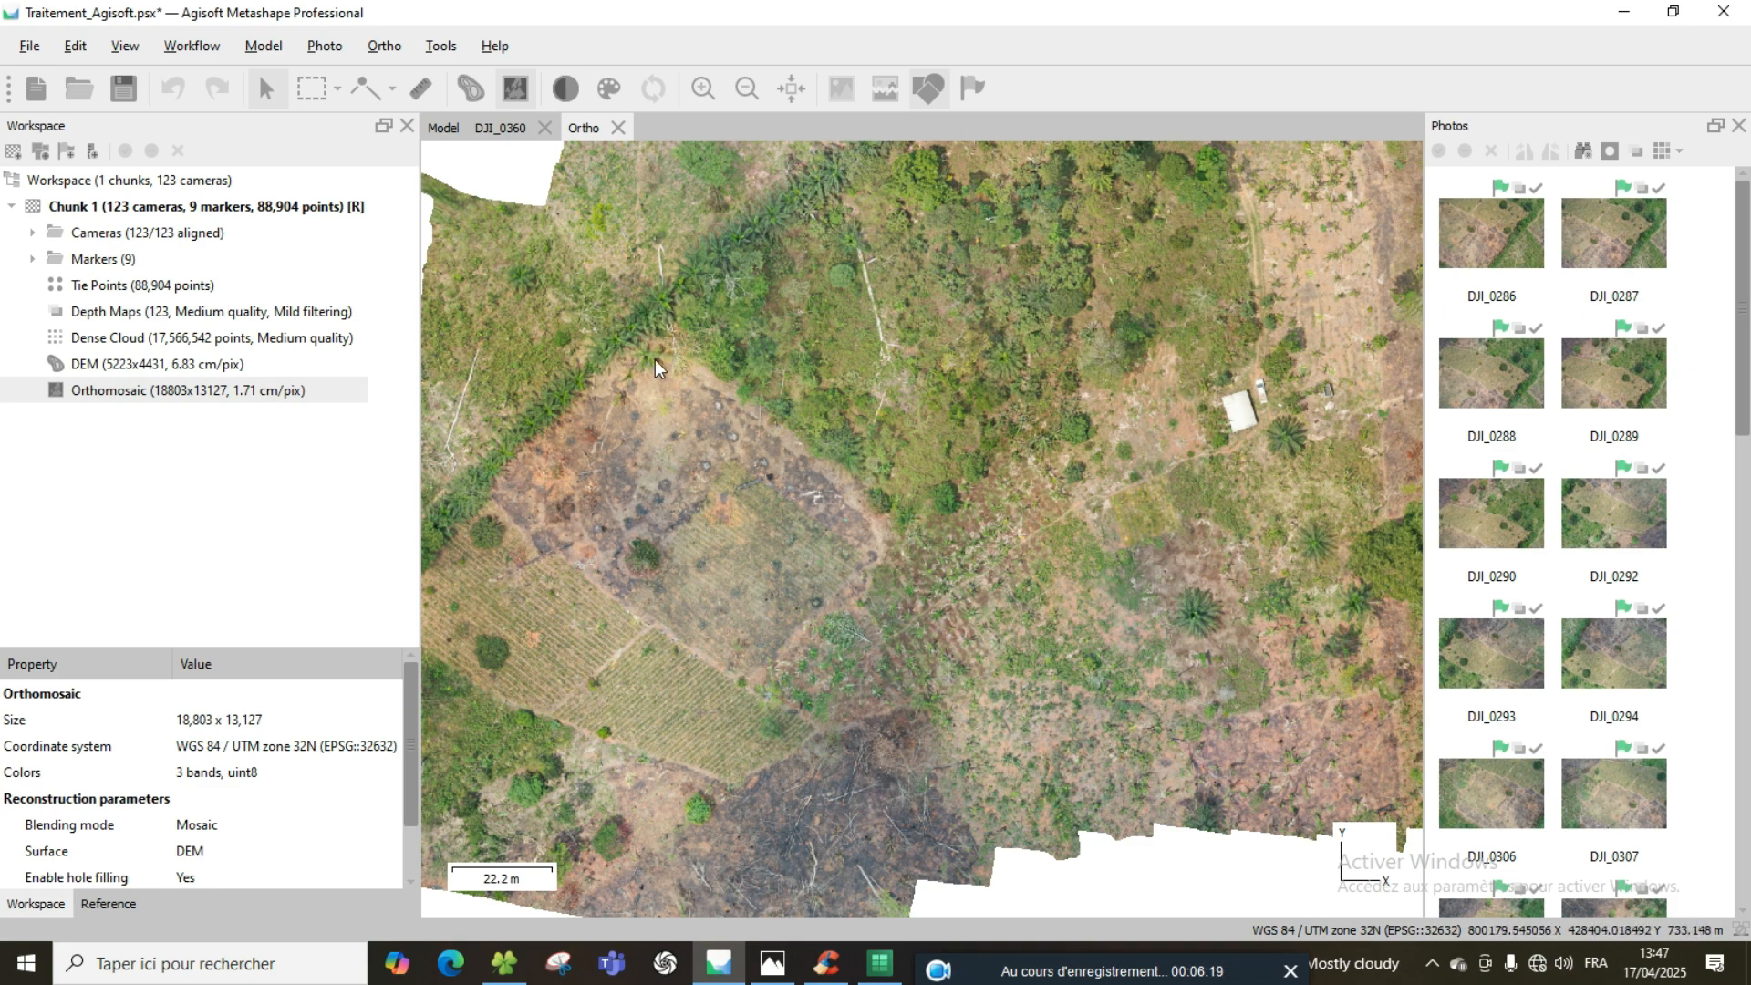
pyautogui.moveTo(693, 330); pyautogui.dragTo(934, 375)
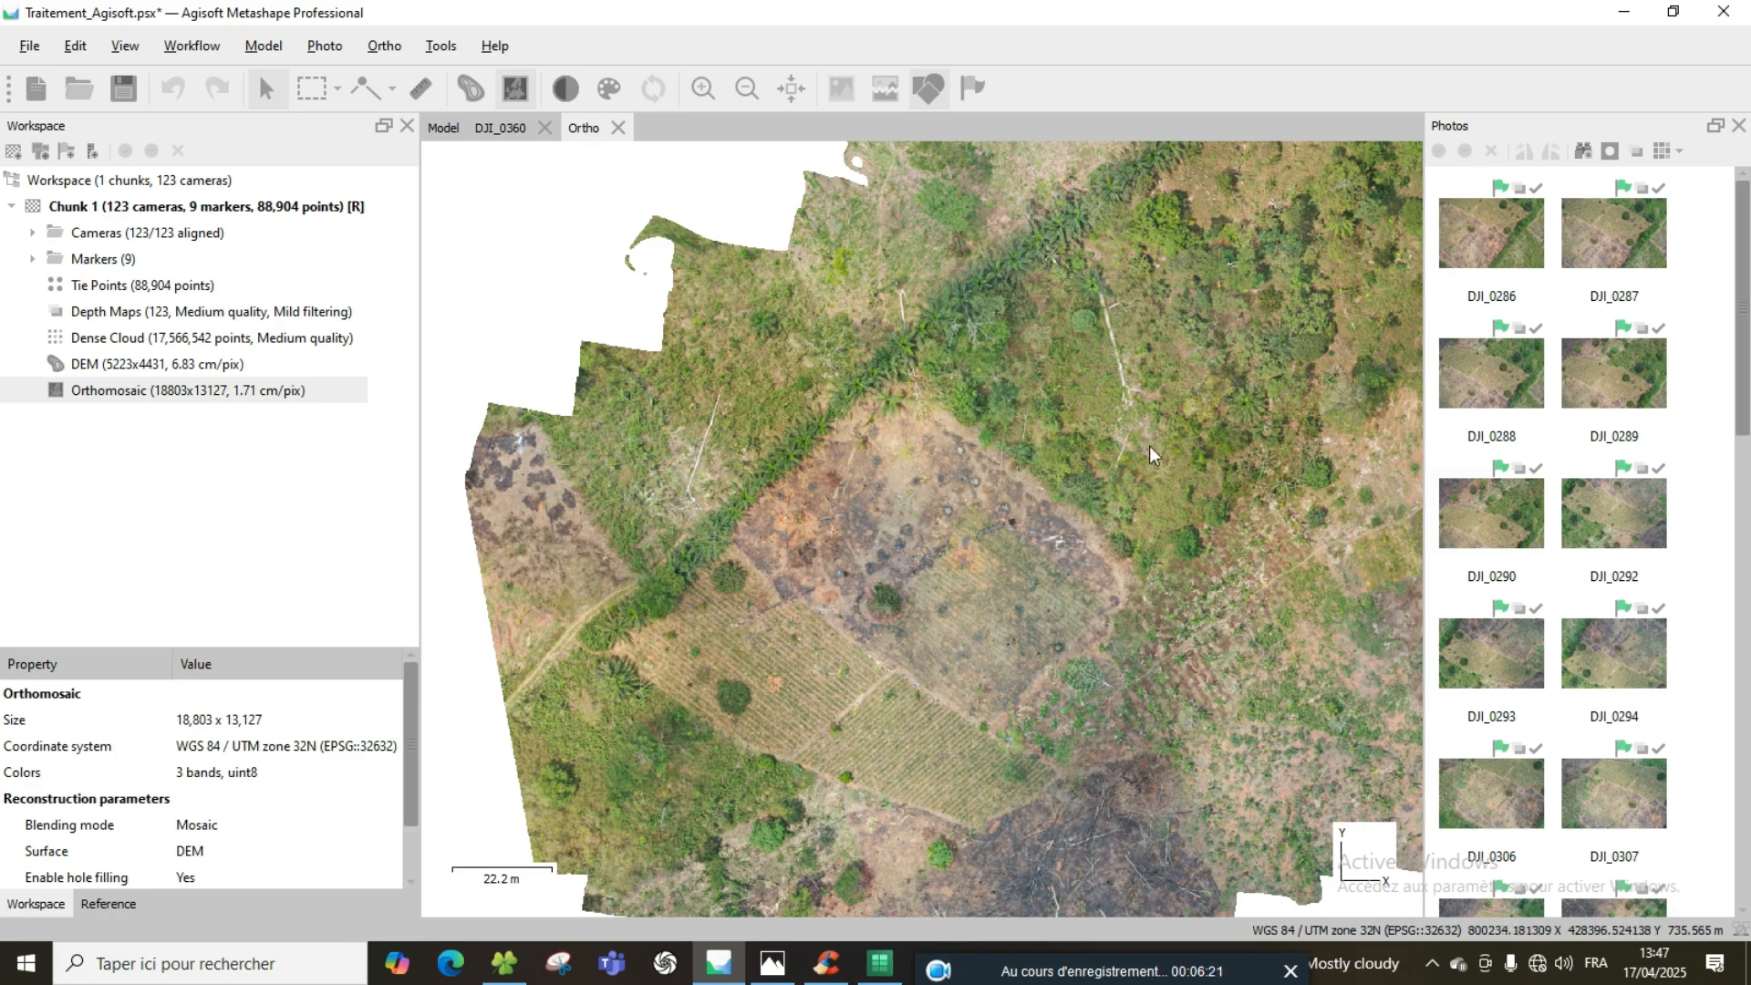
pyautogui.moveTo(1149, 445); pyautogui.dragTo(584, 408)
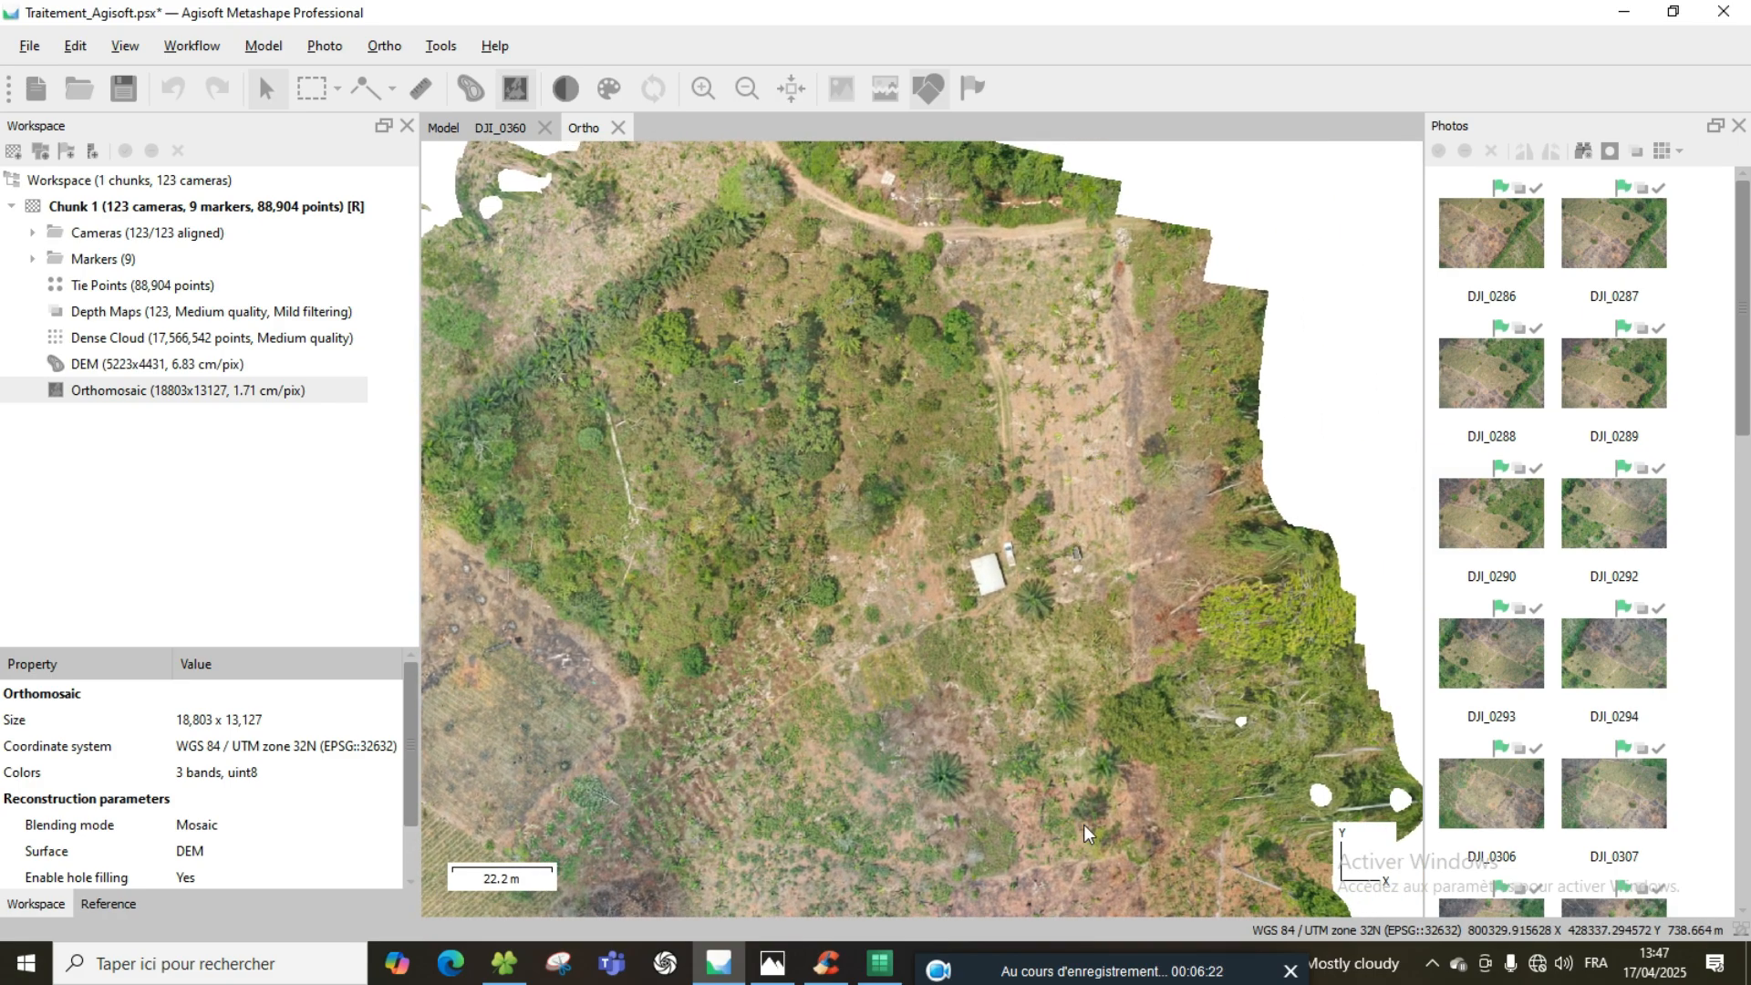
# Examine the orthomosaic's woodland detail around the fallen trunk, the bare-branched tree and the tree canopies.
pyautogui.scroll(6, 627, 368)
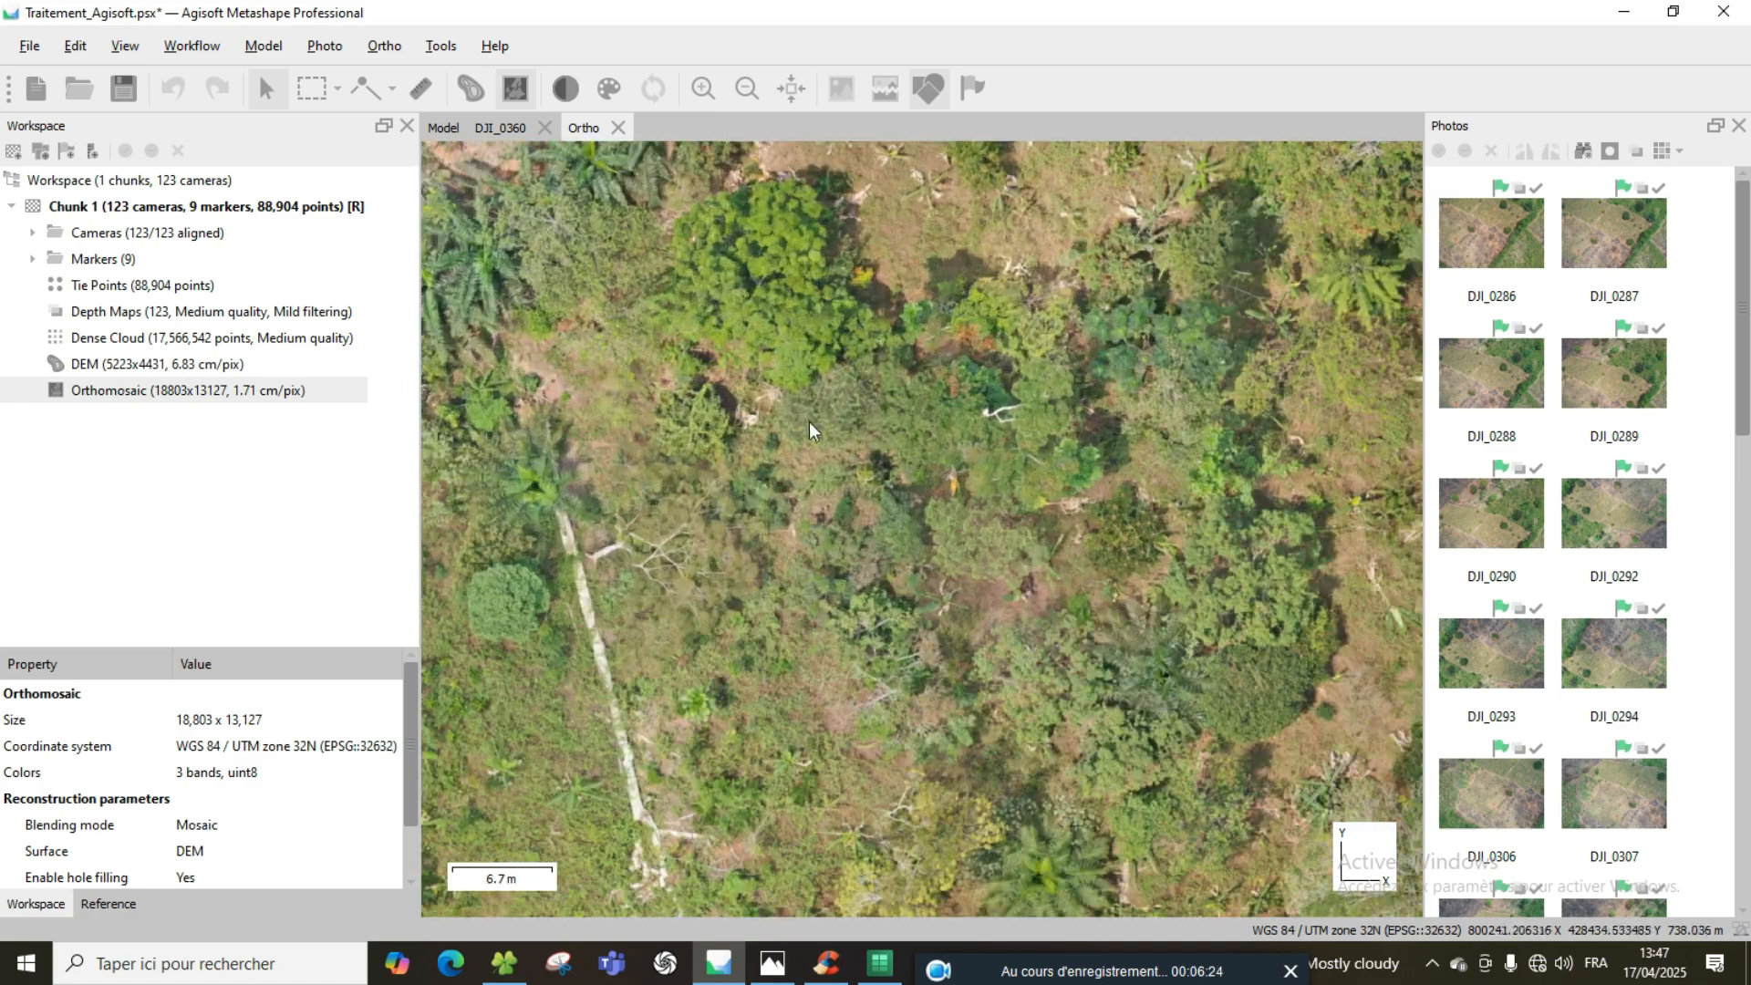
pyautogui.scroll(5, 529, 566)
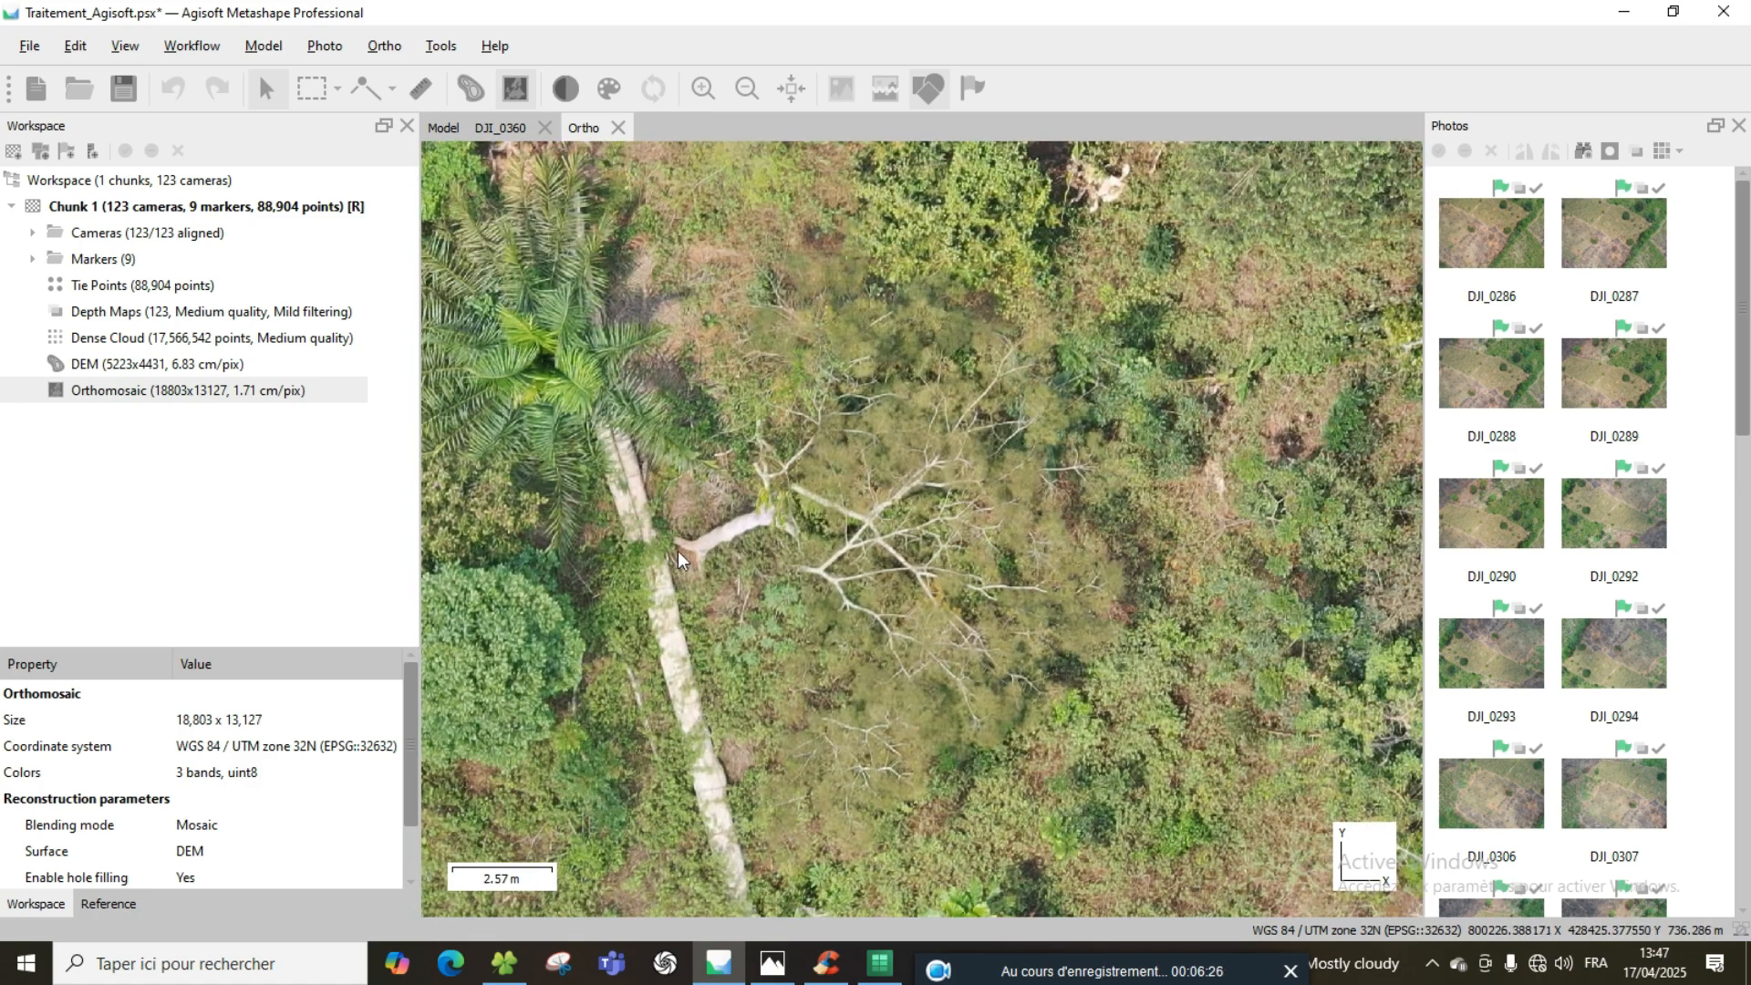
pyautogui.scroll(-5, 783, 574)
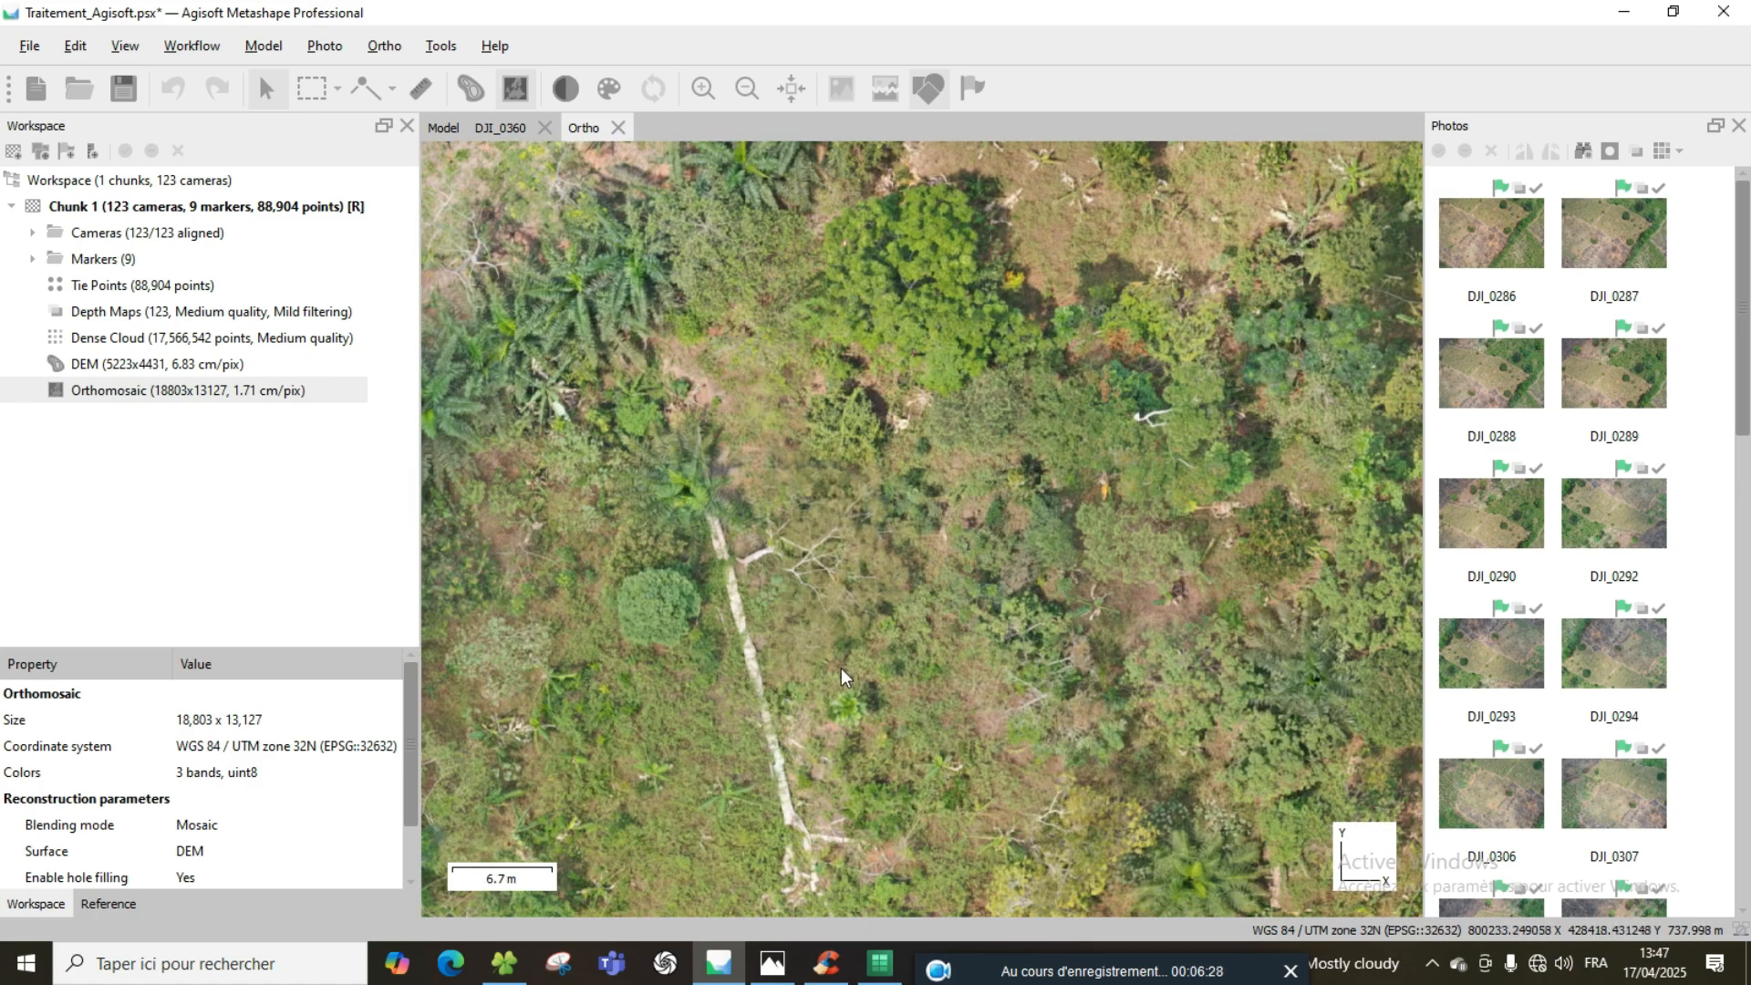
pyautogui.scroll(-8, 839, 505)
pyautogui.scroll(8, 1005, 618)
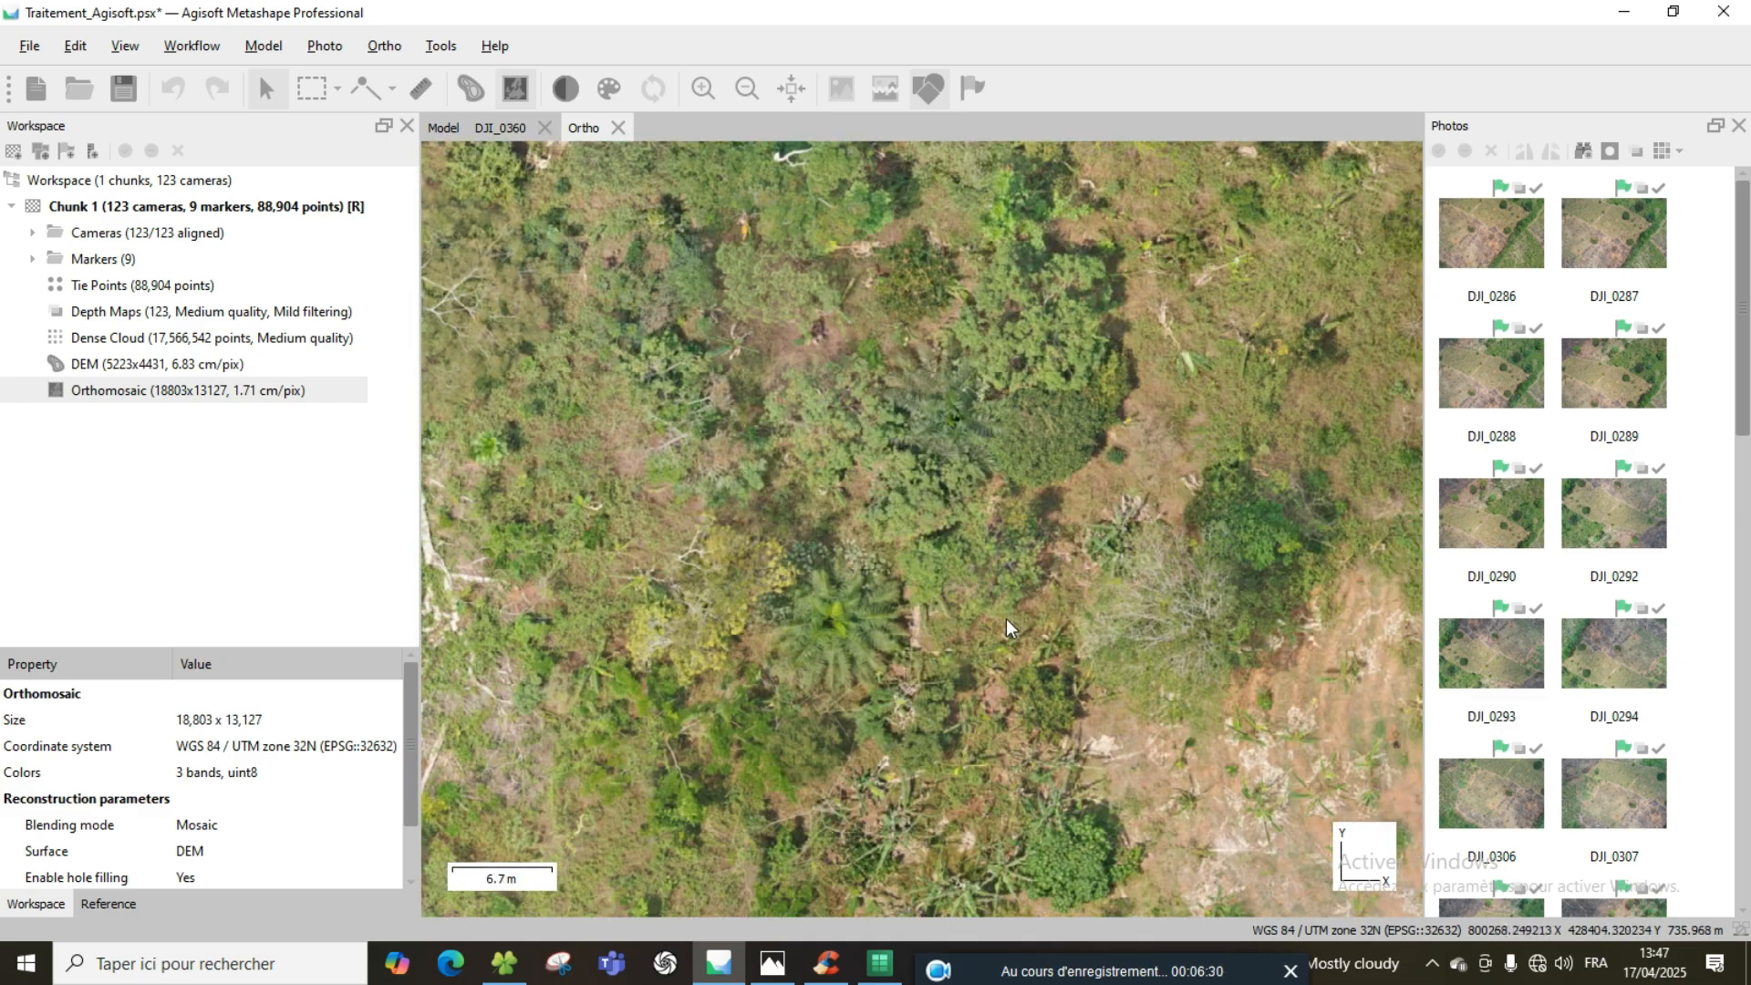
pyautogui.scroll(5, 1005, 619)
pyautogui.scroll(-7, 1005, 619)
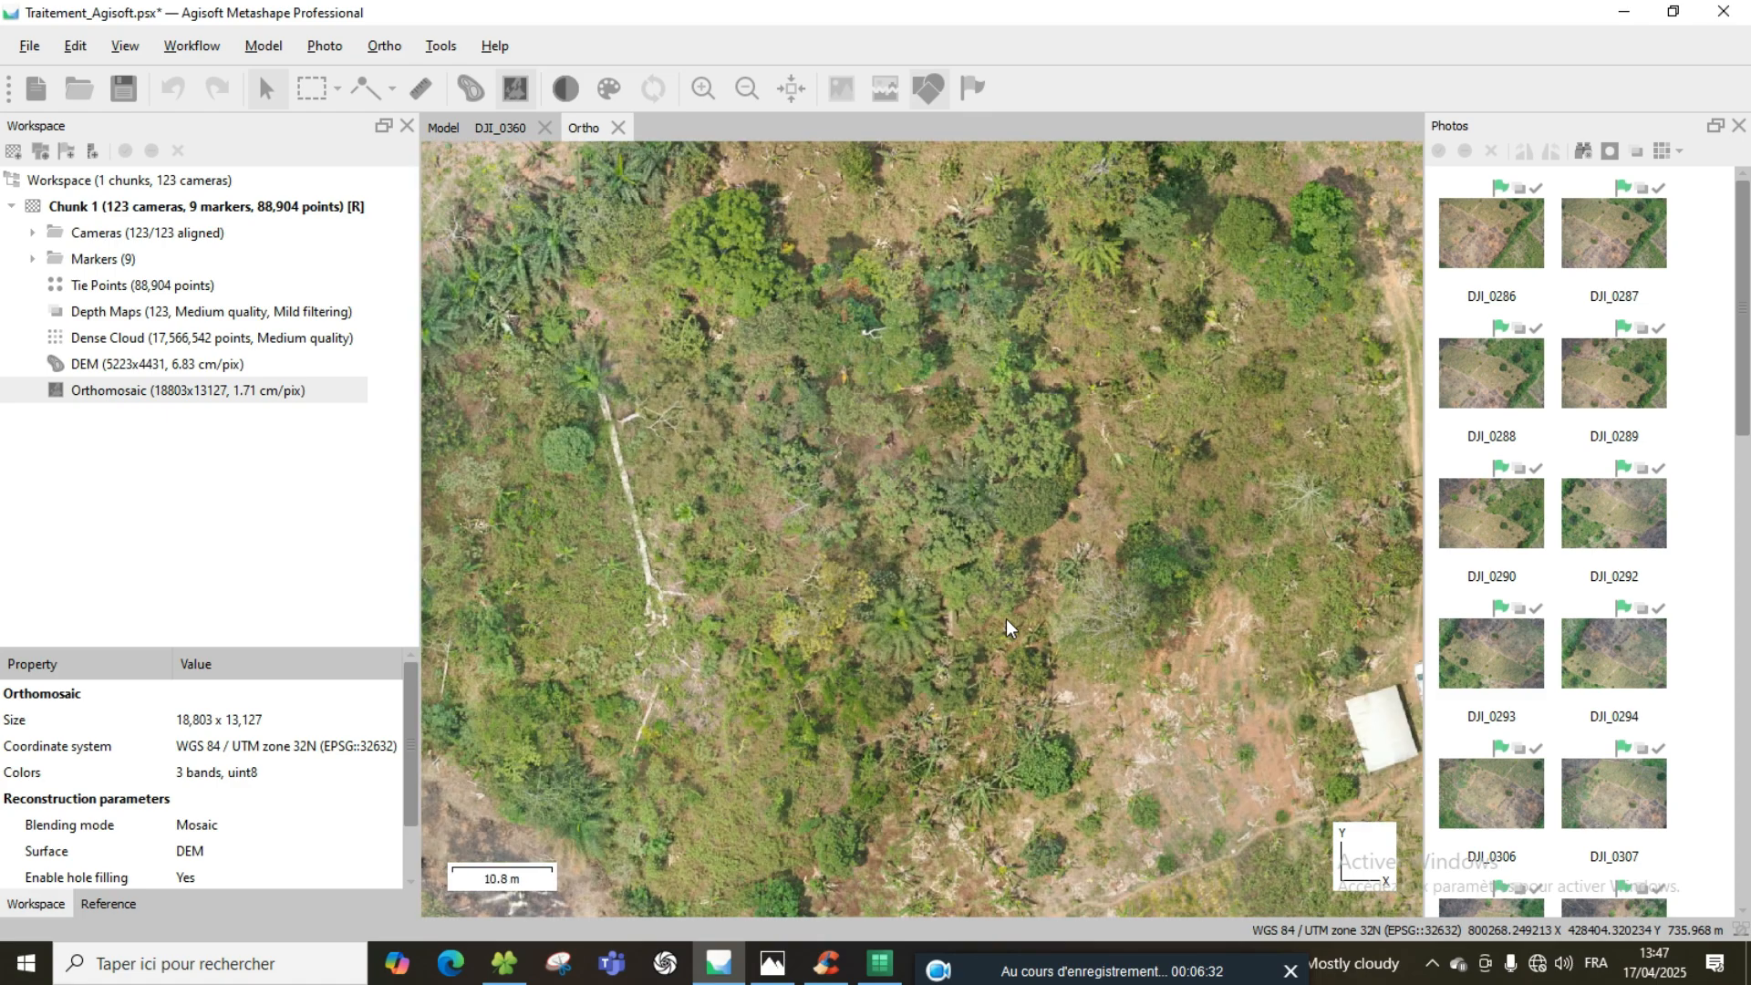
pyautogui.scroll(-3, 1005, 619)
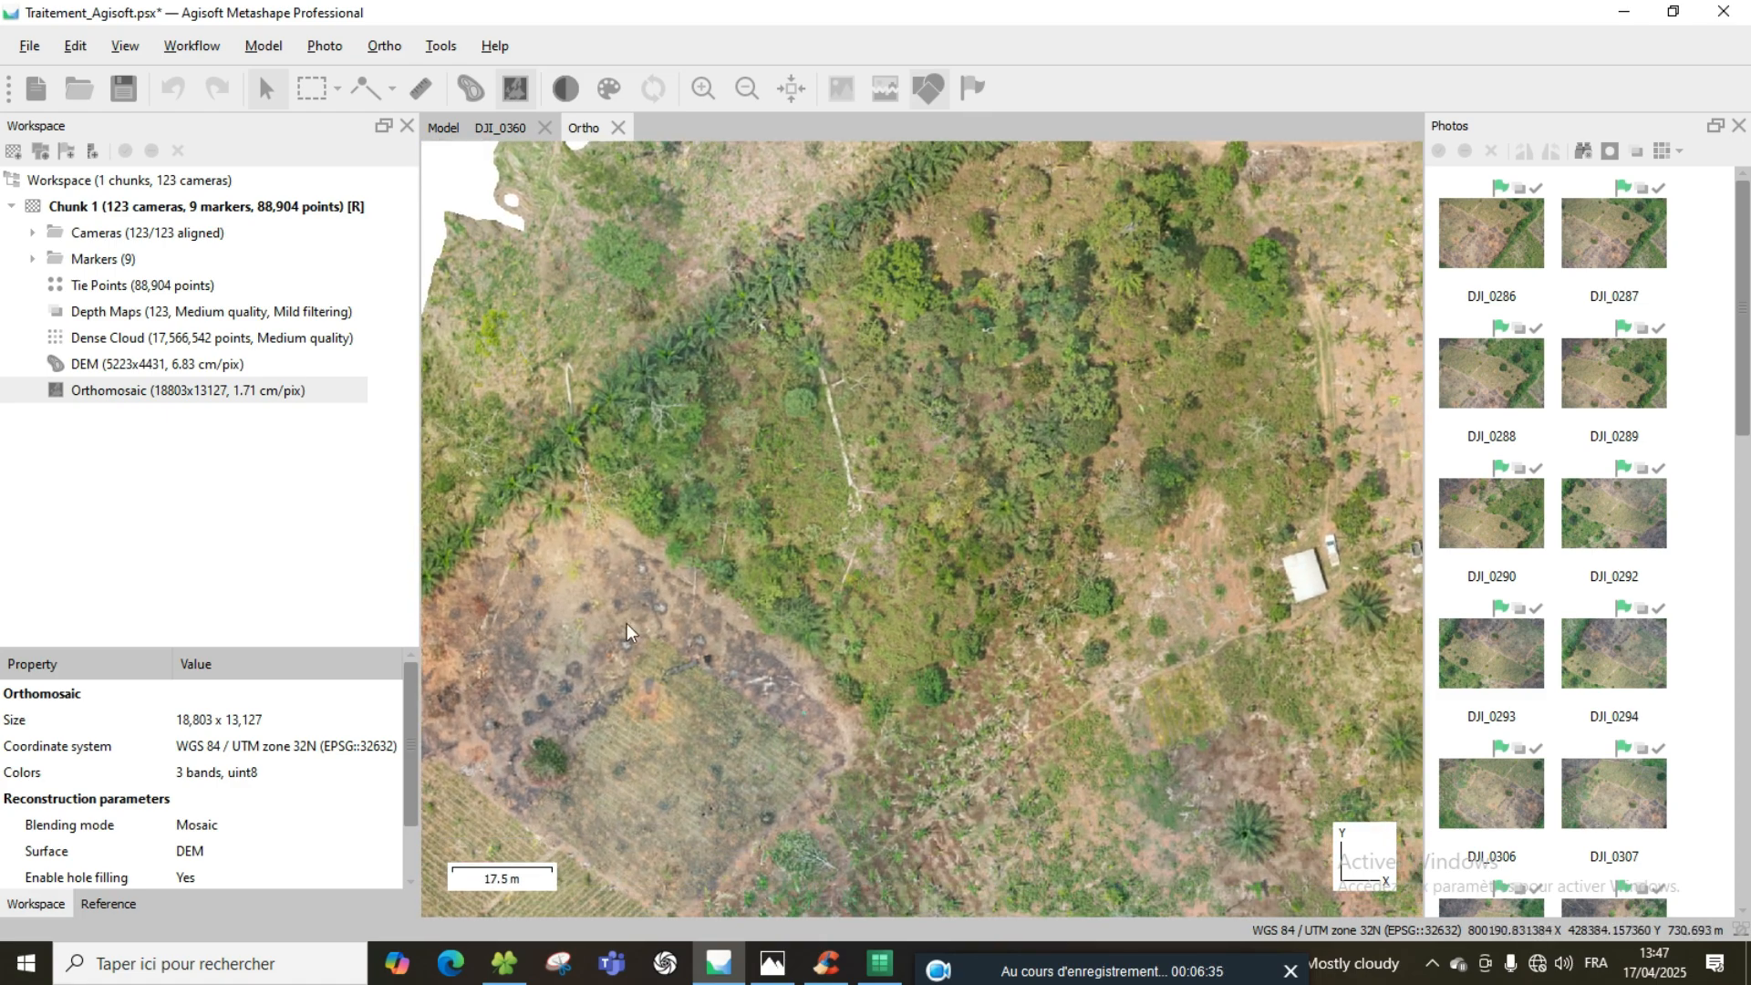
# Examine the striped crop plots and the burnt-edged field in the orthomosaic, including its planting rows and boundaries.
pyautogui.moveTo(878, 750); pyautogui.dragTo(1086, 412)
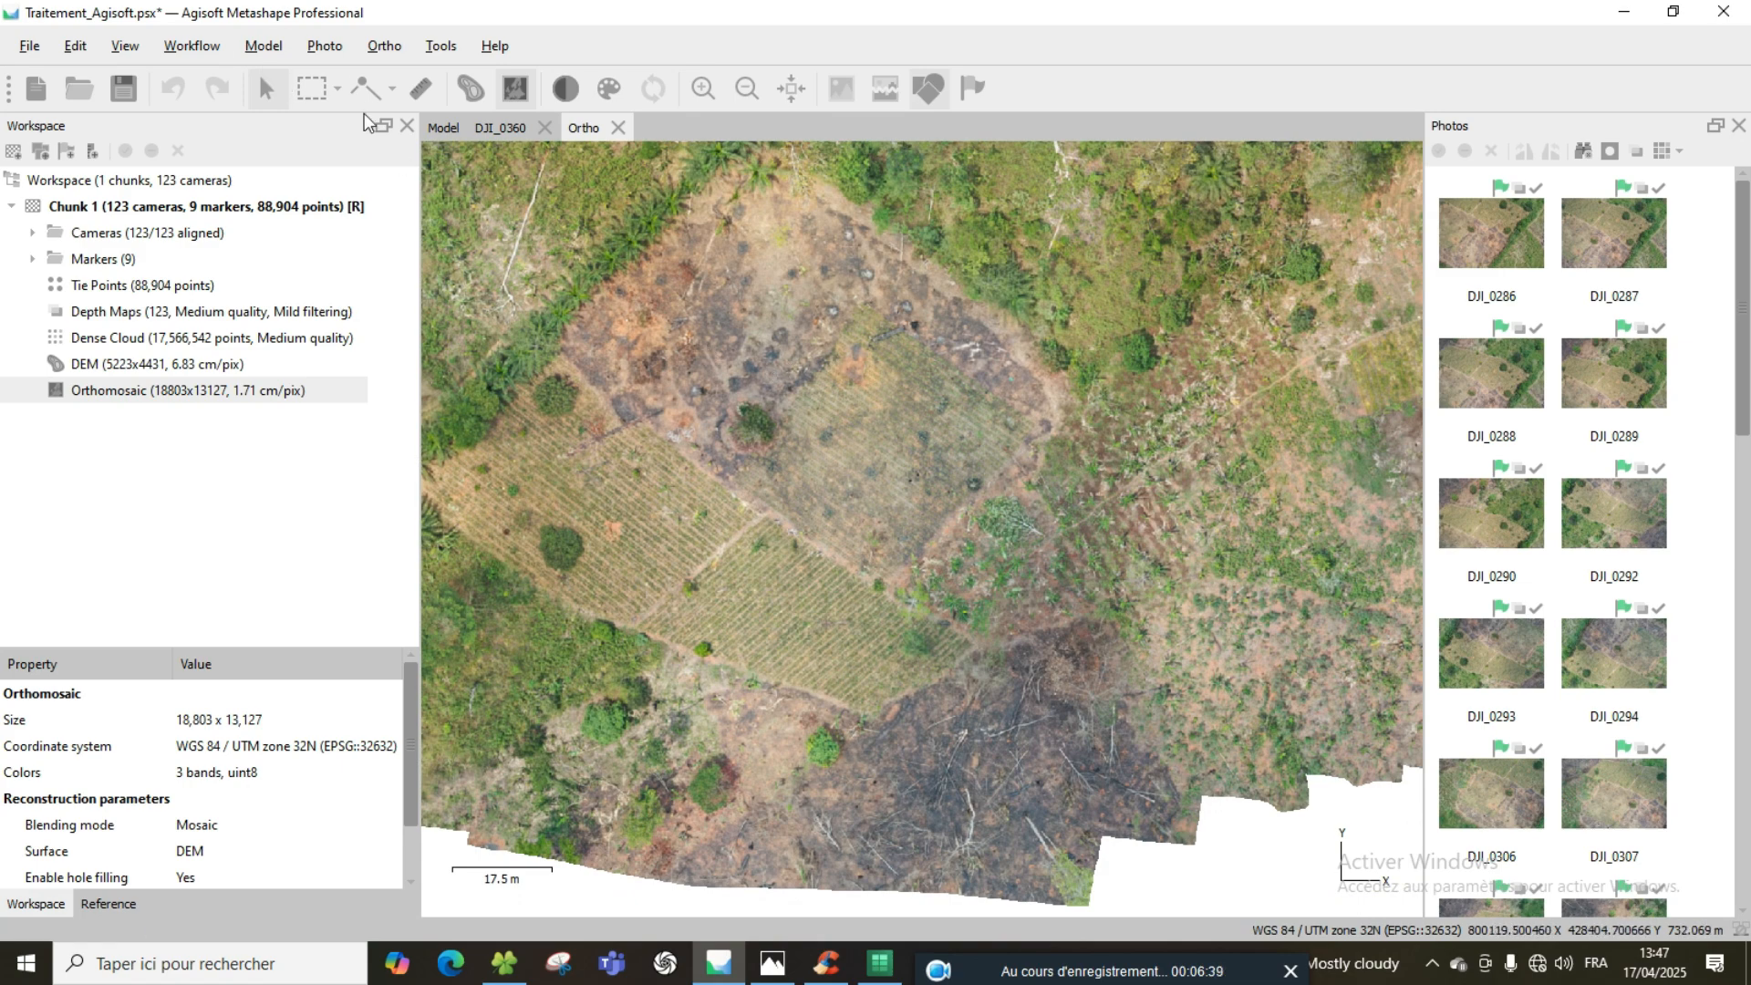
pyautogui.scroll(3, 675, 518)
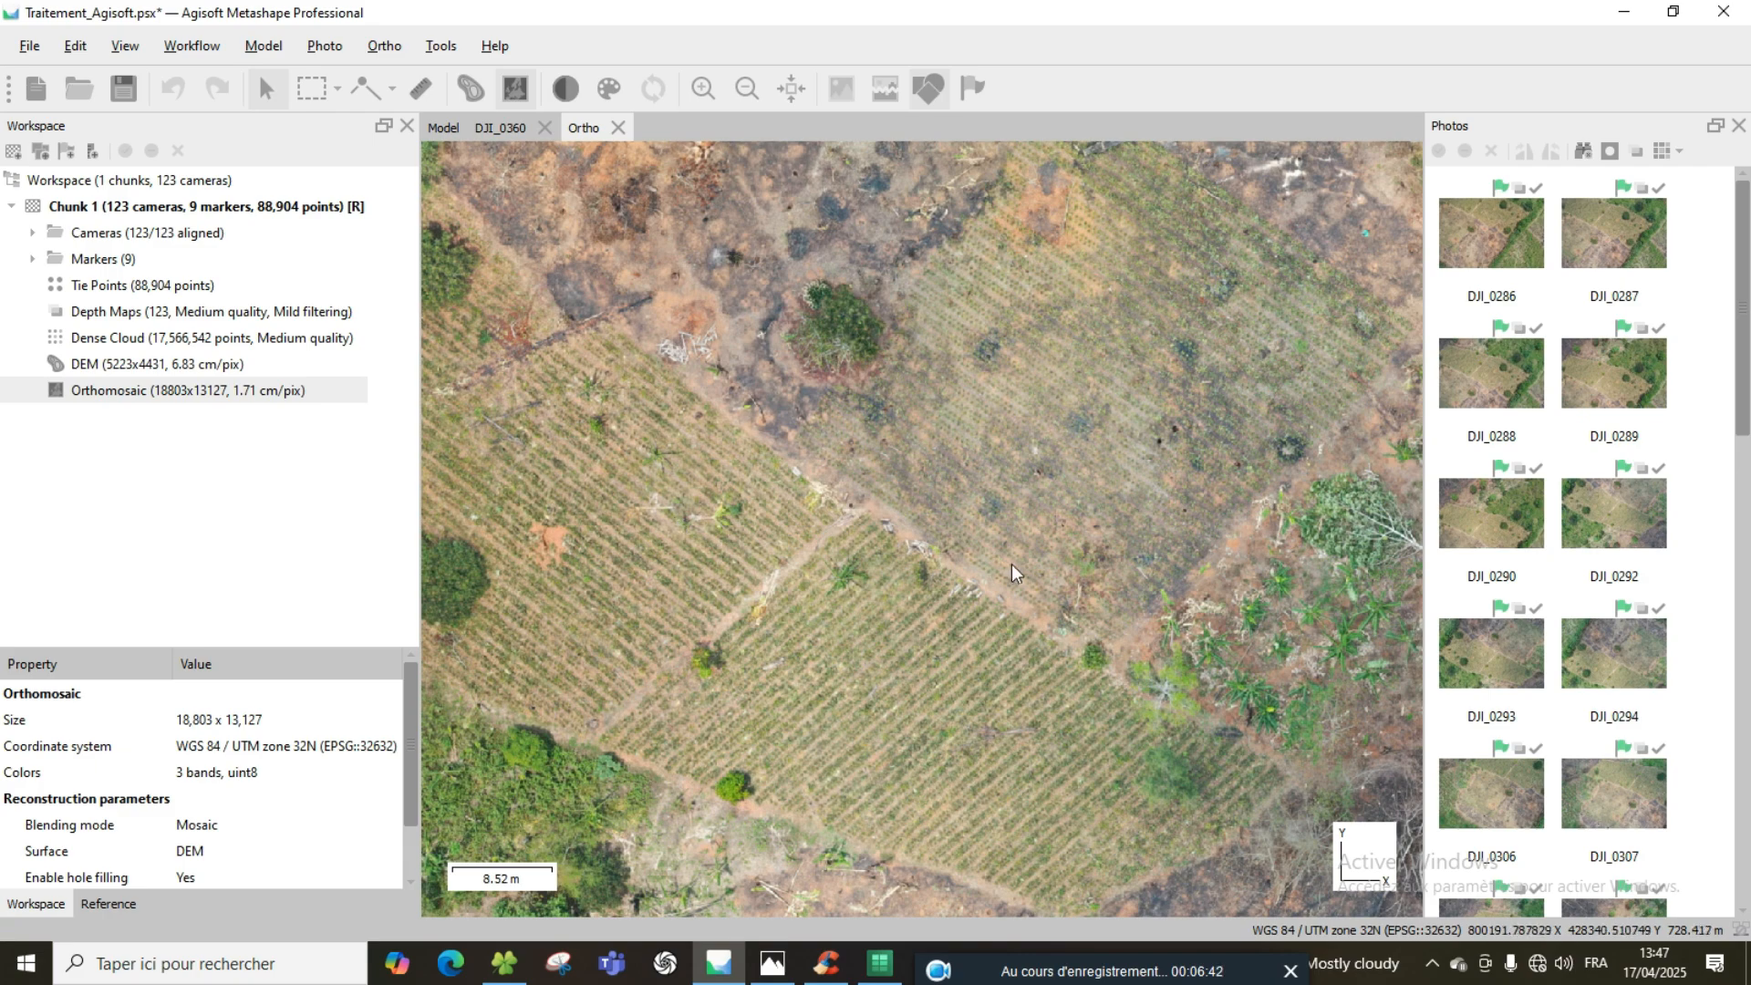
pyautogui.moveTo(975, 422); pyautogui.dragTo(1179, 650)
pyautogui.moveTo(995, 509); pyautogui.dragTo(726, 582)
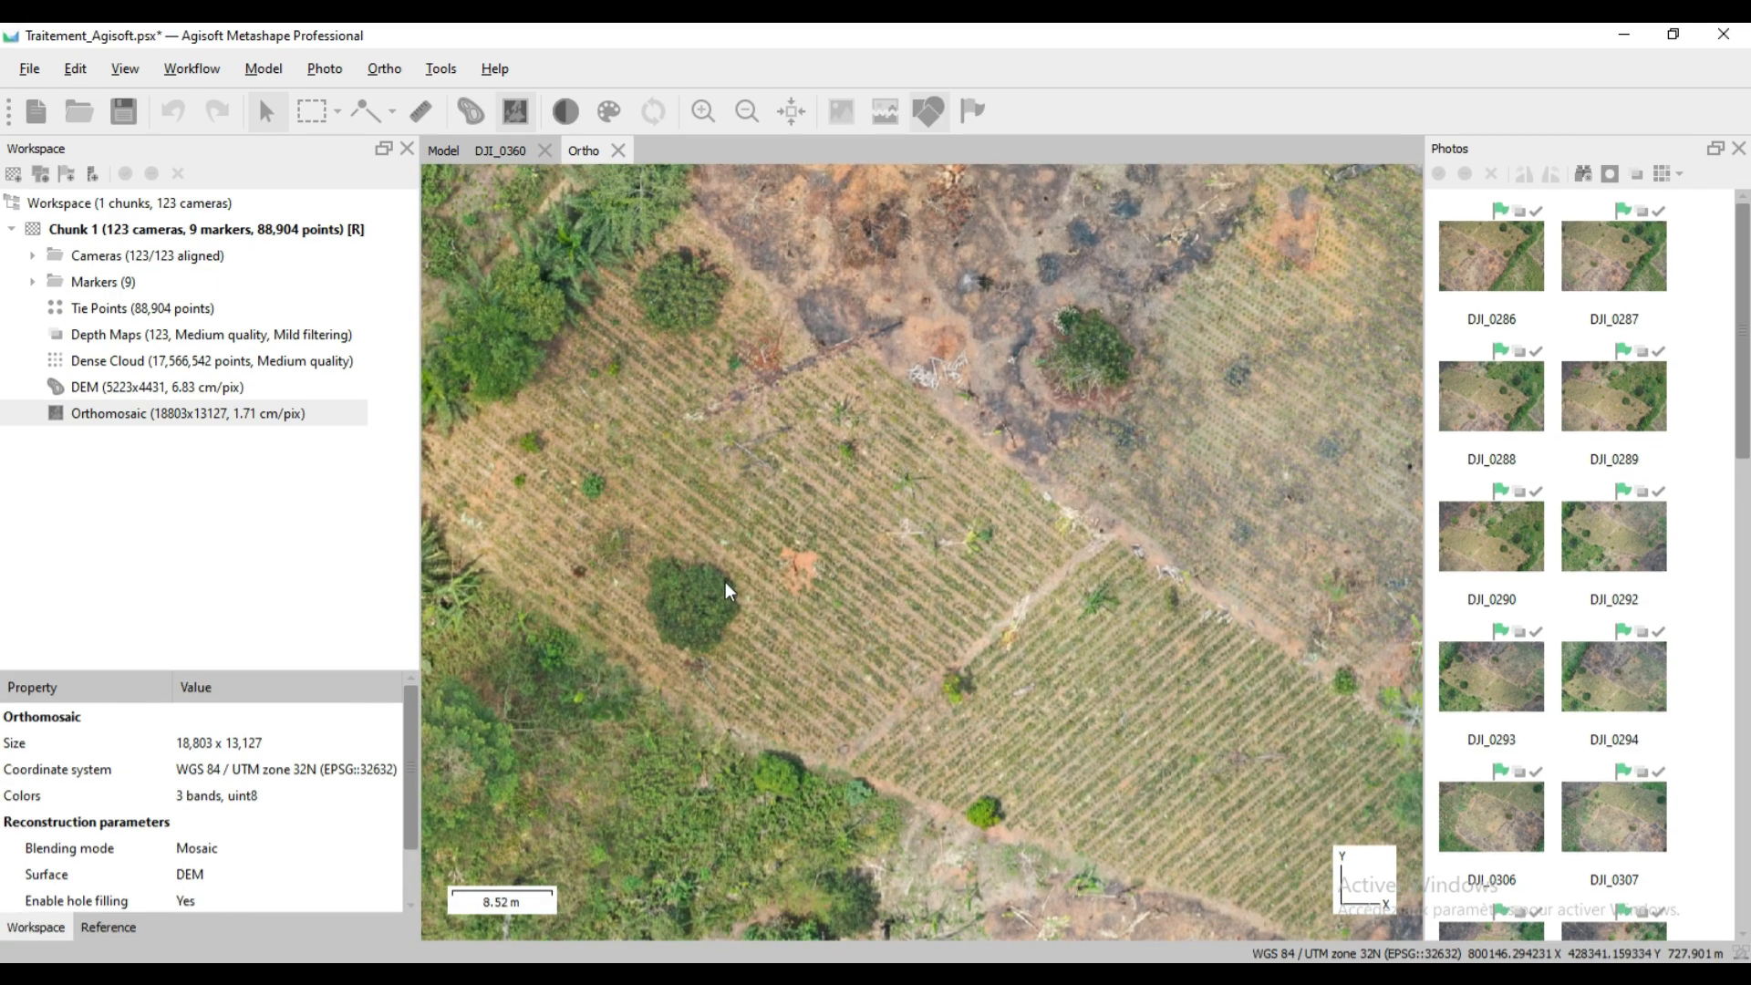
pyautogui.moveTo(1082, 566)
pyautogui.mouseDown()
pyautogui.moveTo(632, 408)
pyautogui.moveTo(640, 650)
pyautogui.mouseUp()
pyautogui.moveTo(947, 289); pyautogui.dragTo(947, 330)
pyautogui.scroll(2, 840, 332)
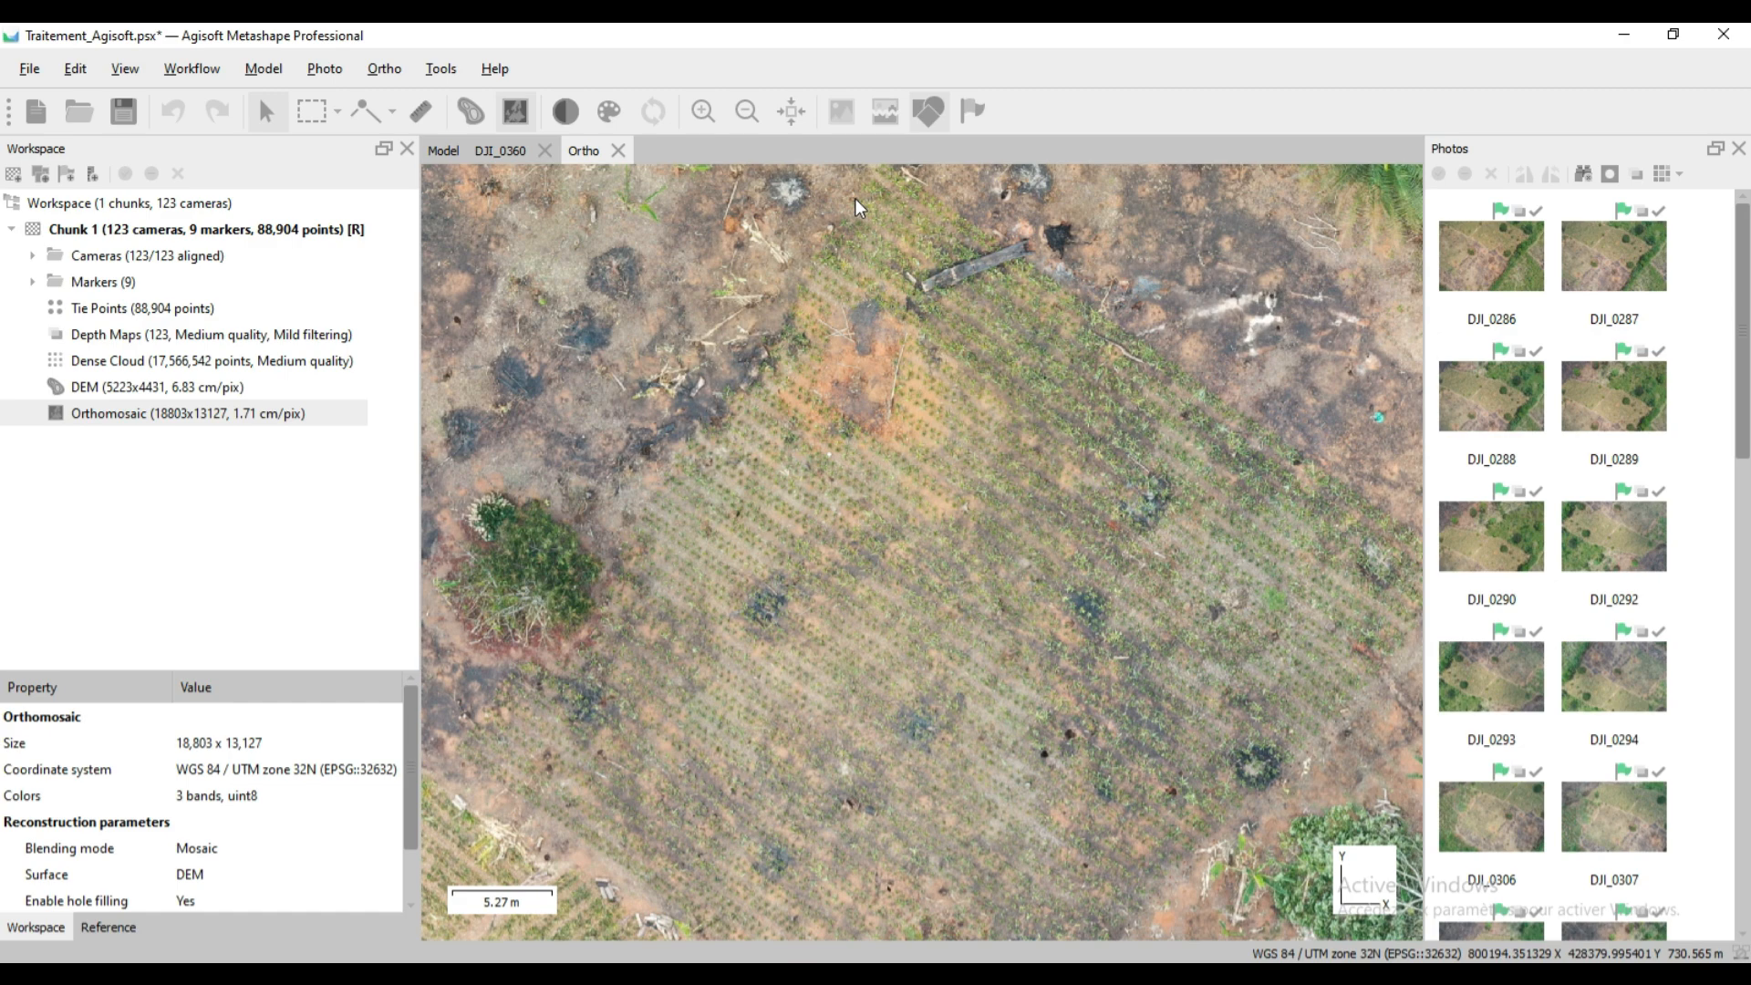
pyautogui.scroll(-1, 671, 657)
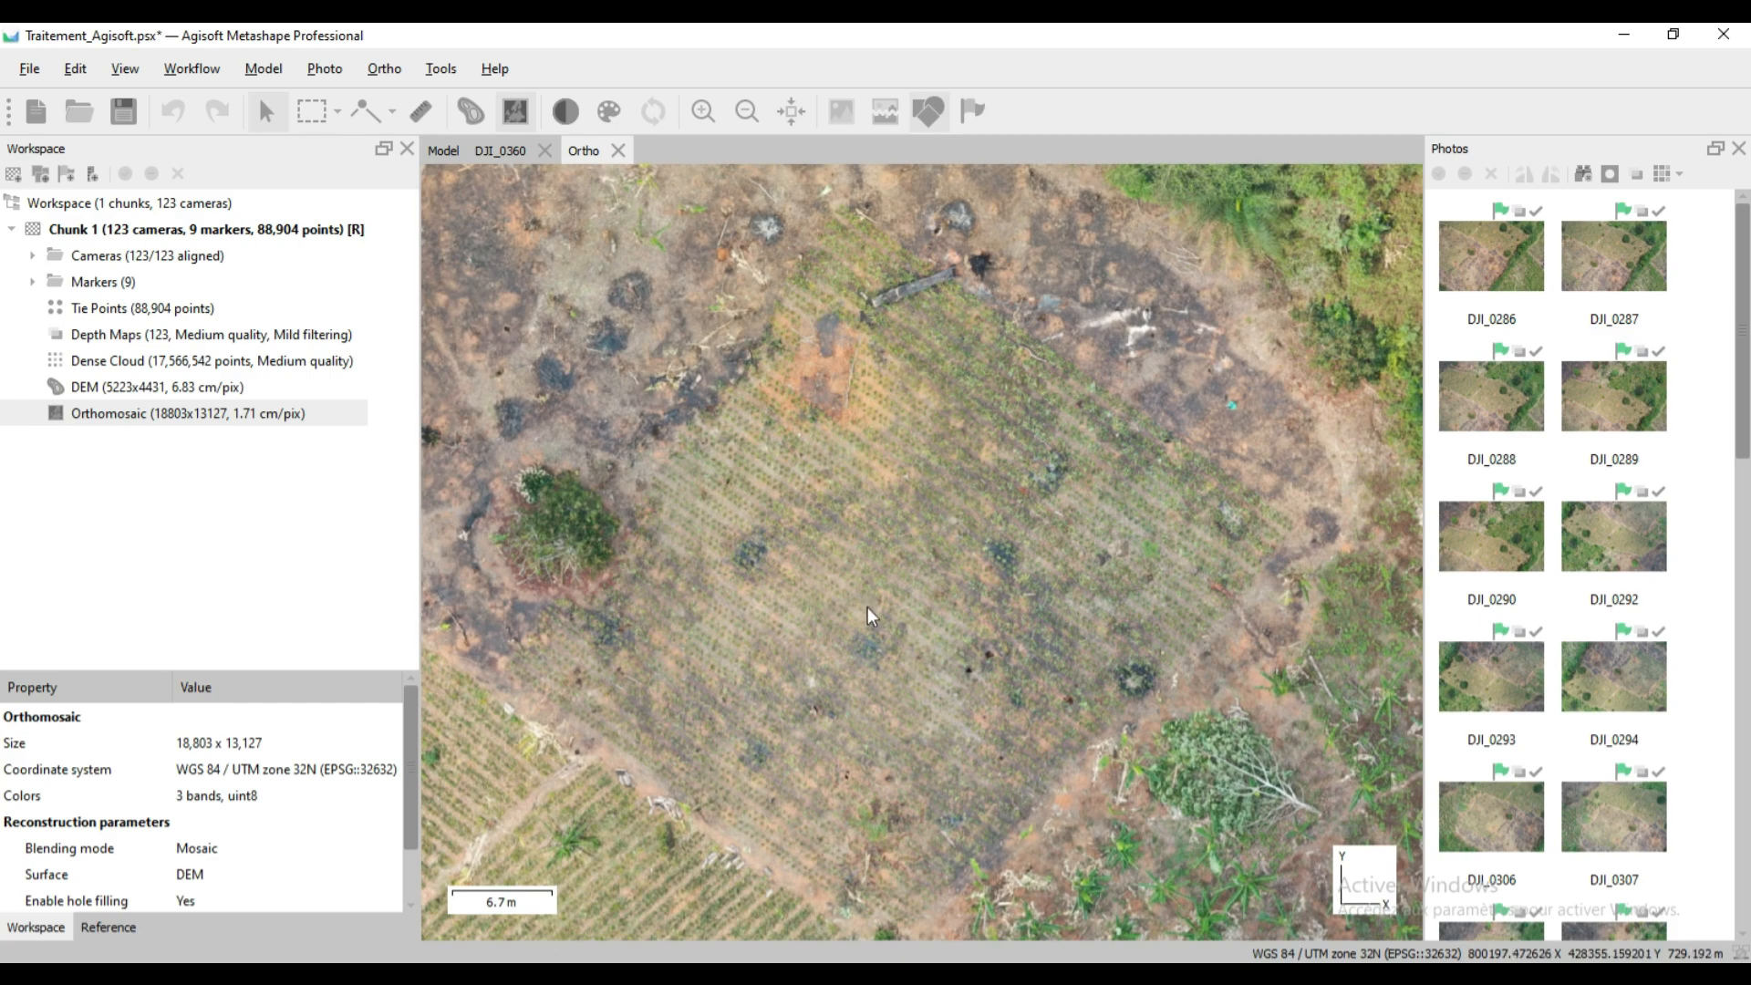
pyautogui.scroll(3, 846, 784)
pyautogui.scroll(-3, 845, 784)
pyautogui.scroll(-2, 844, 786)
pyautogui.moveTo(840, 790); pyautogui.dragTo(834, 715)
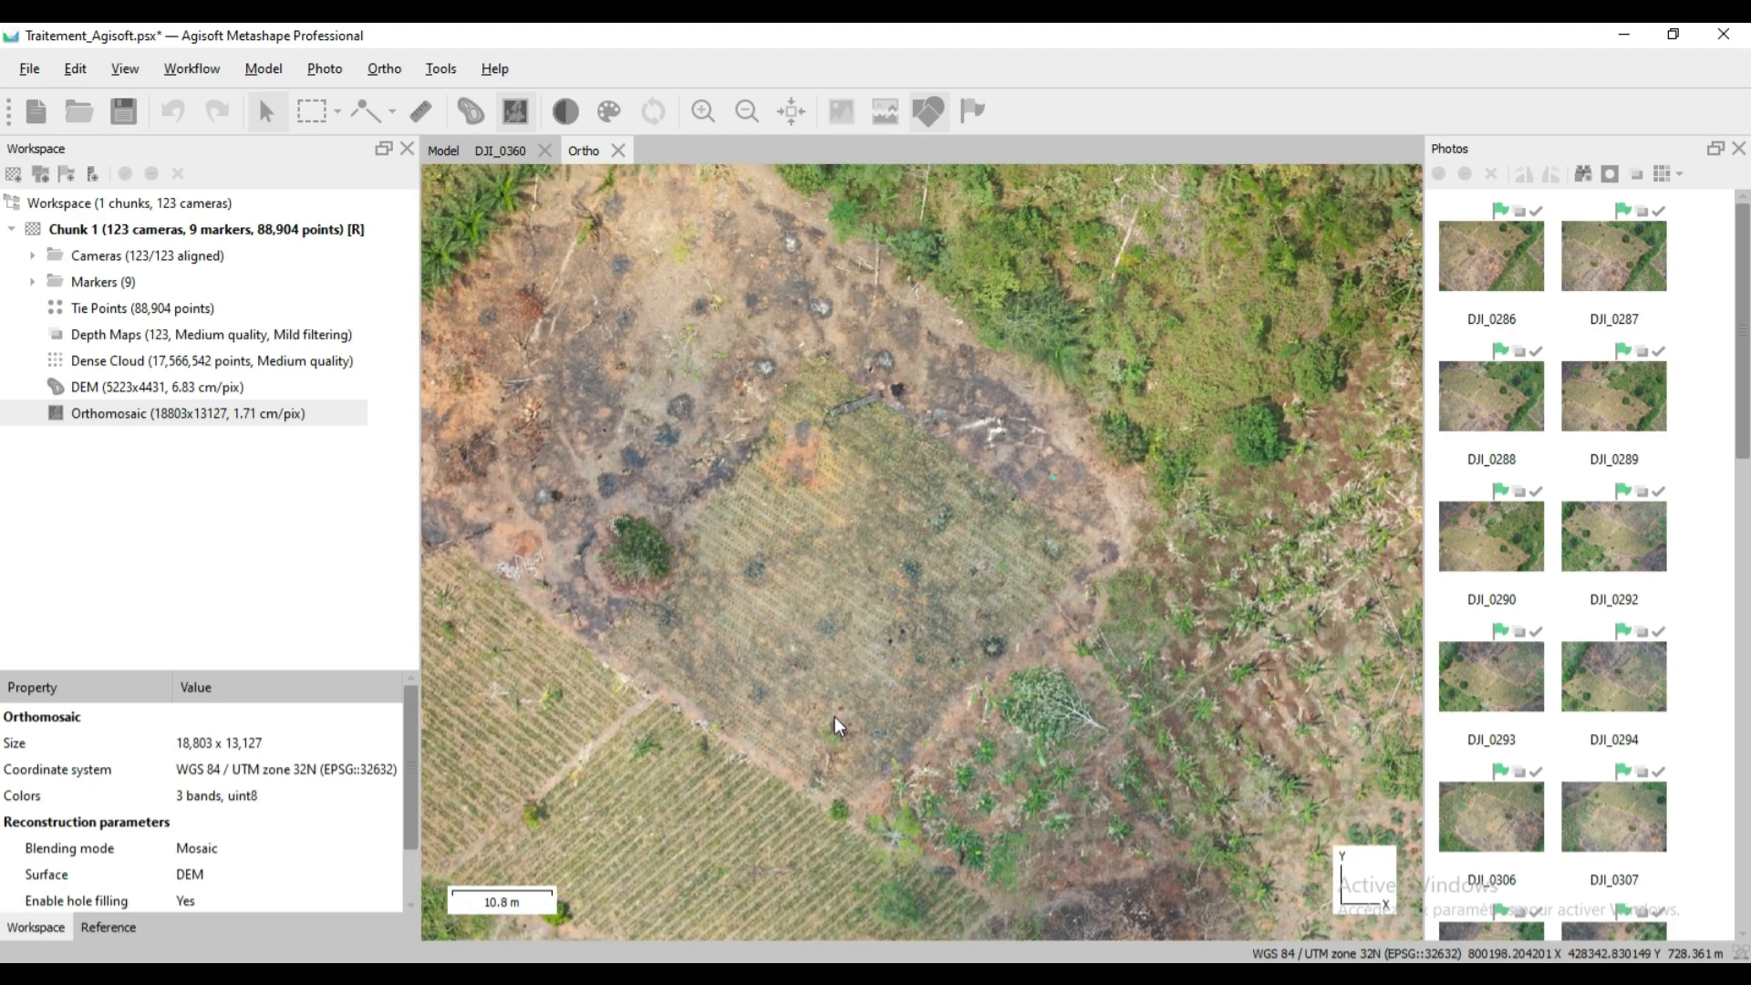
pyautogui.scroll(2, 823, 580)
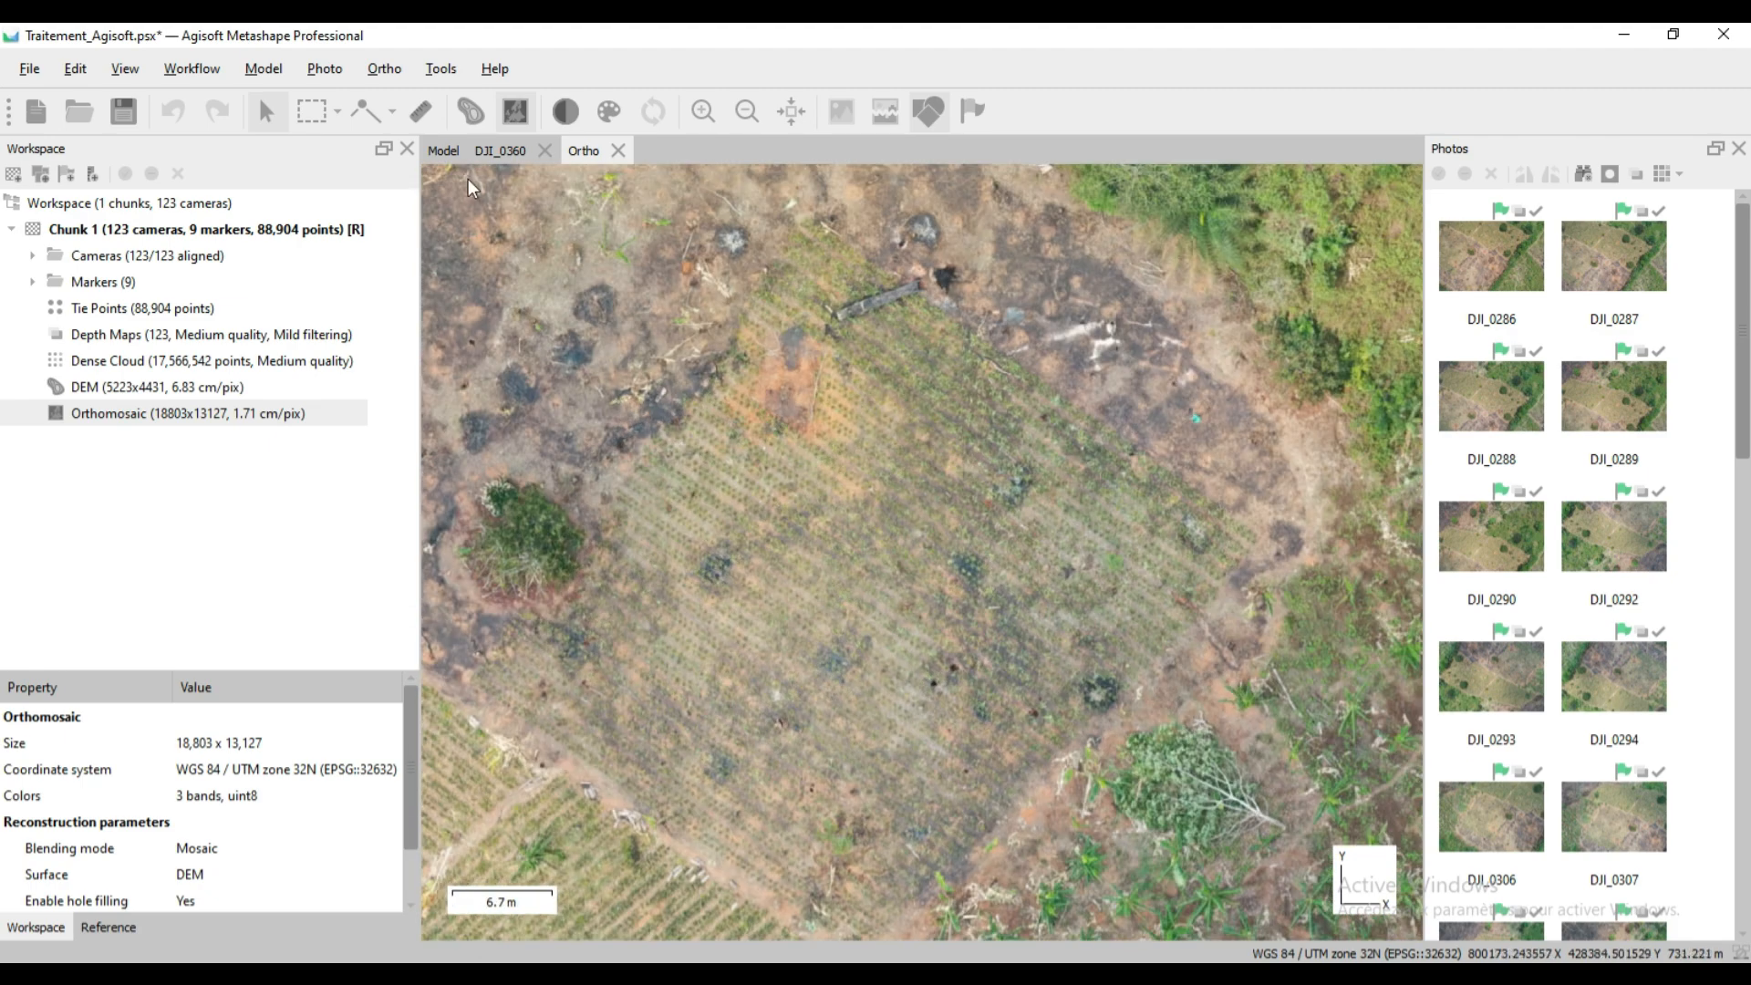
# Measure the burnt-edged field's northeastern edge on the orthomosaic with the Ruler, from its northern corner to its eastern corner.
pyautogui.click(419, 113)
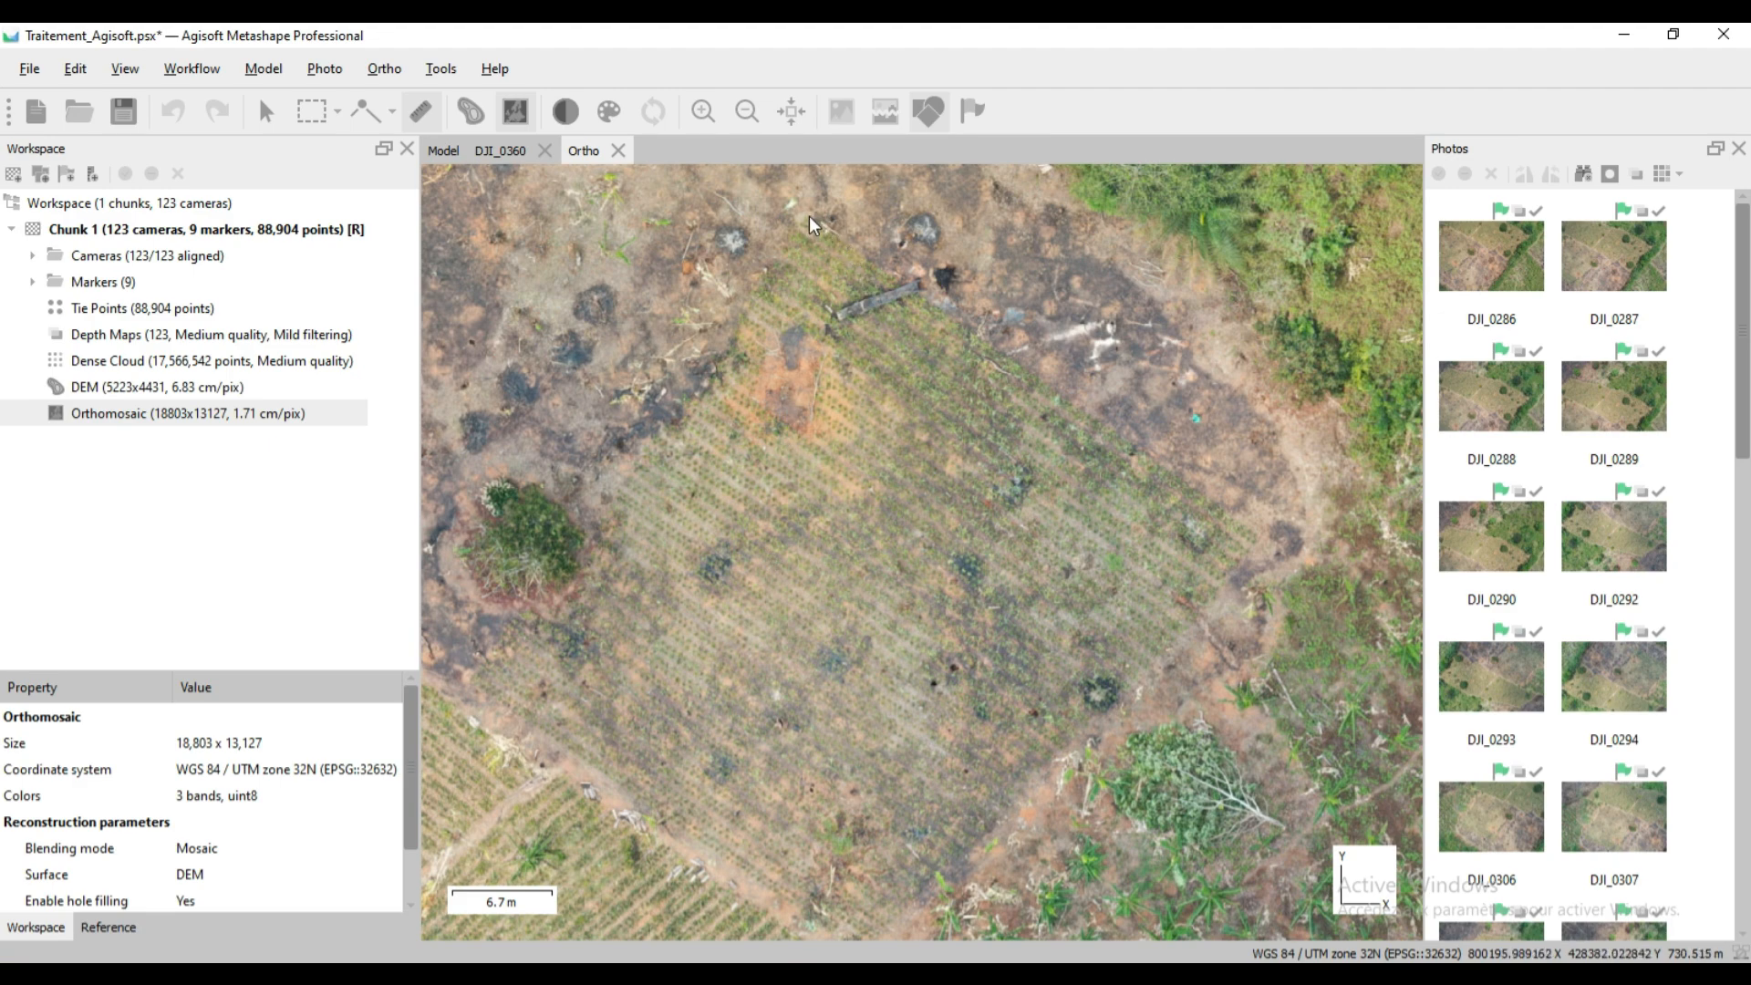
pyautogui.scroll(1, 1167, 443)
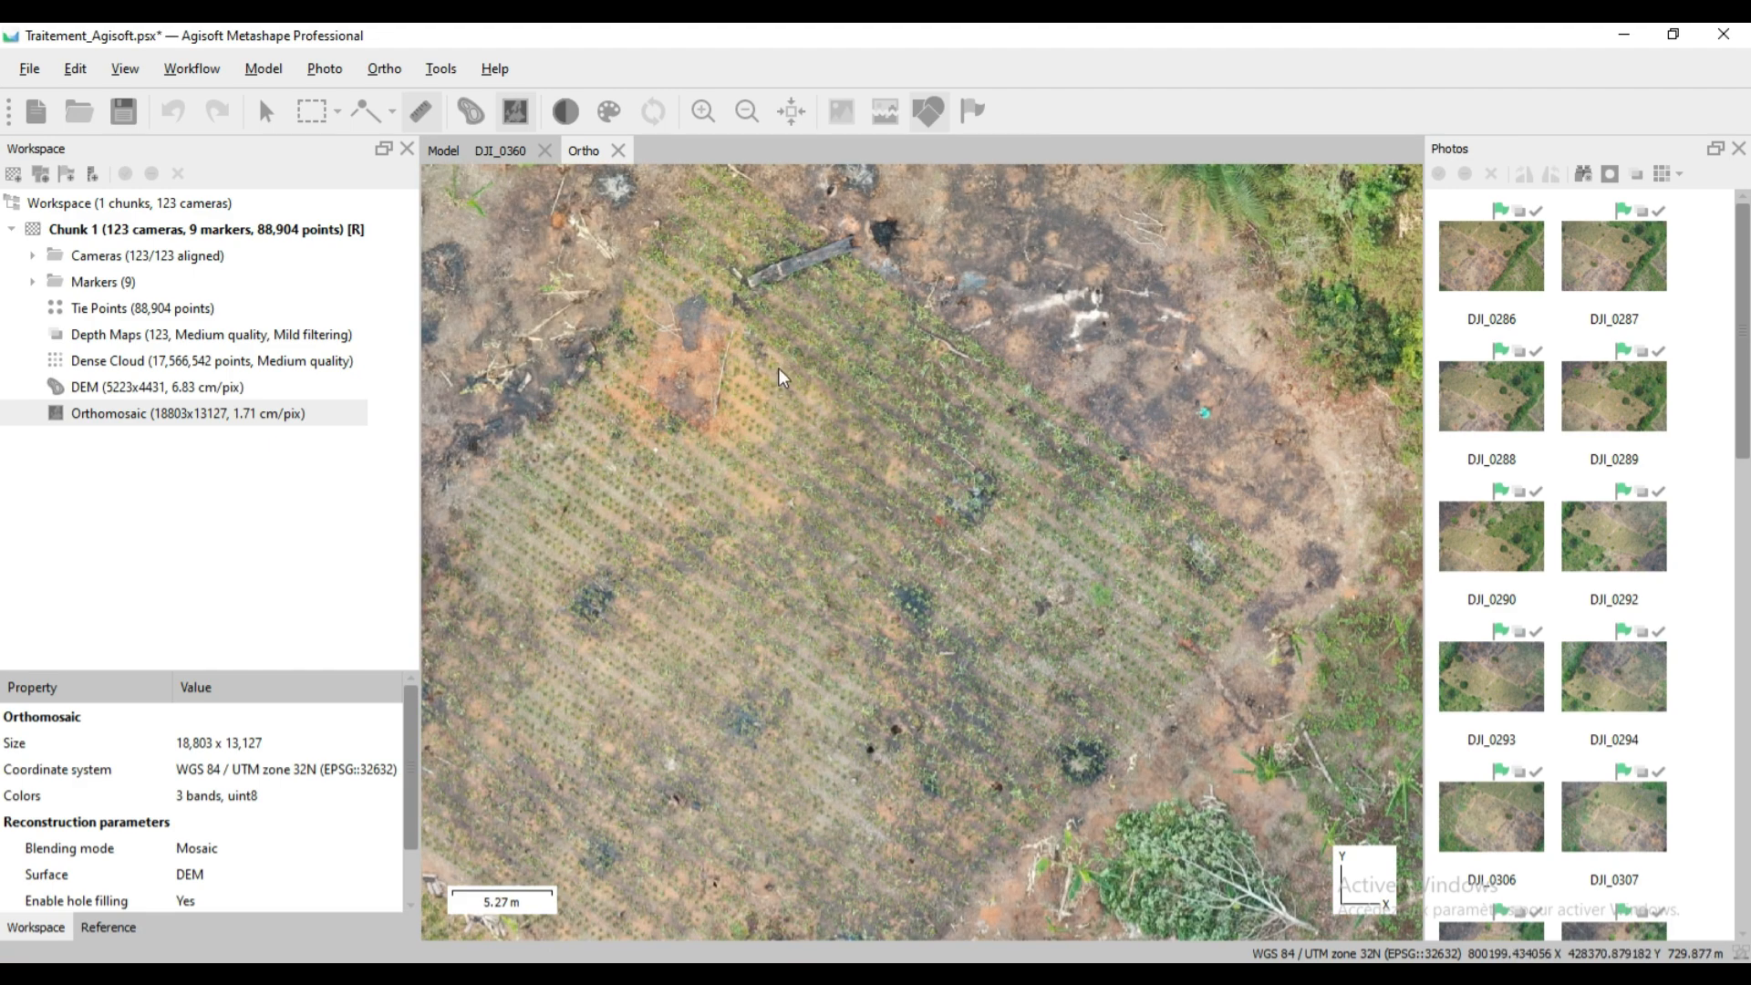
pyautogui.moveTo(779, 369); pyautogui.dragTo(679, 517)
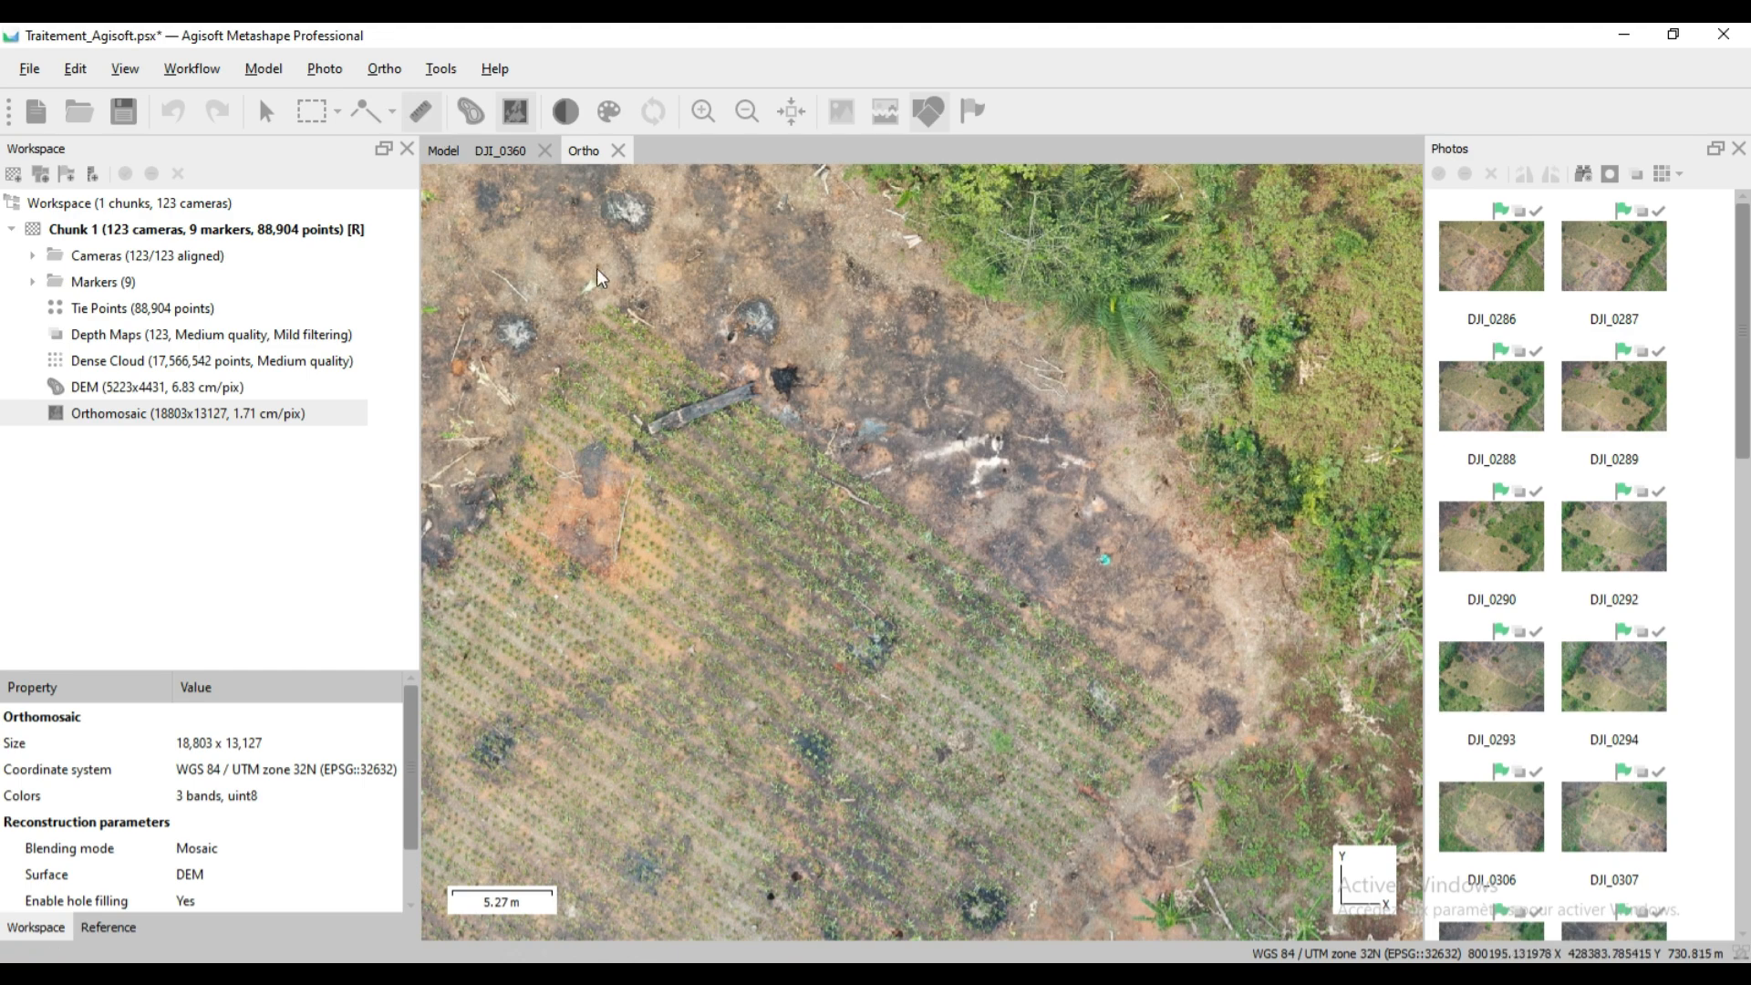
pyautogui.click(611, 300)
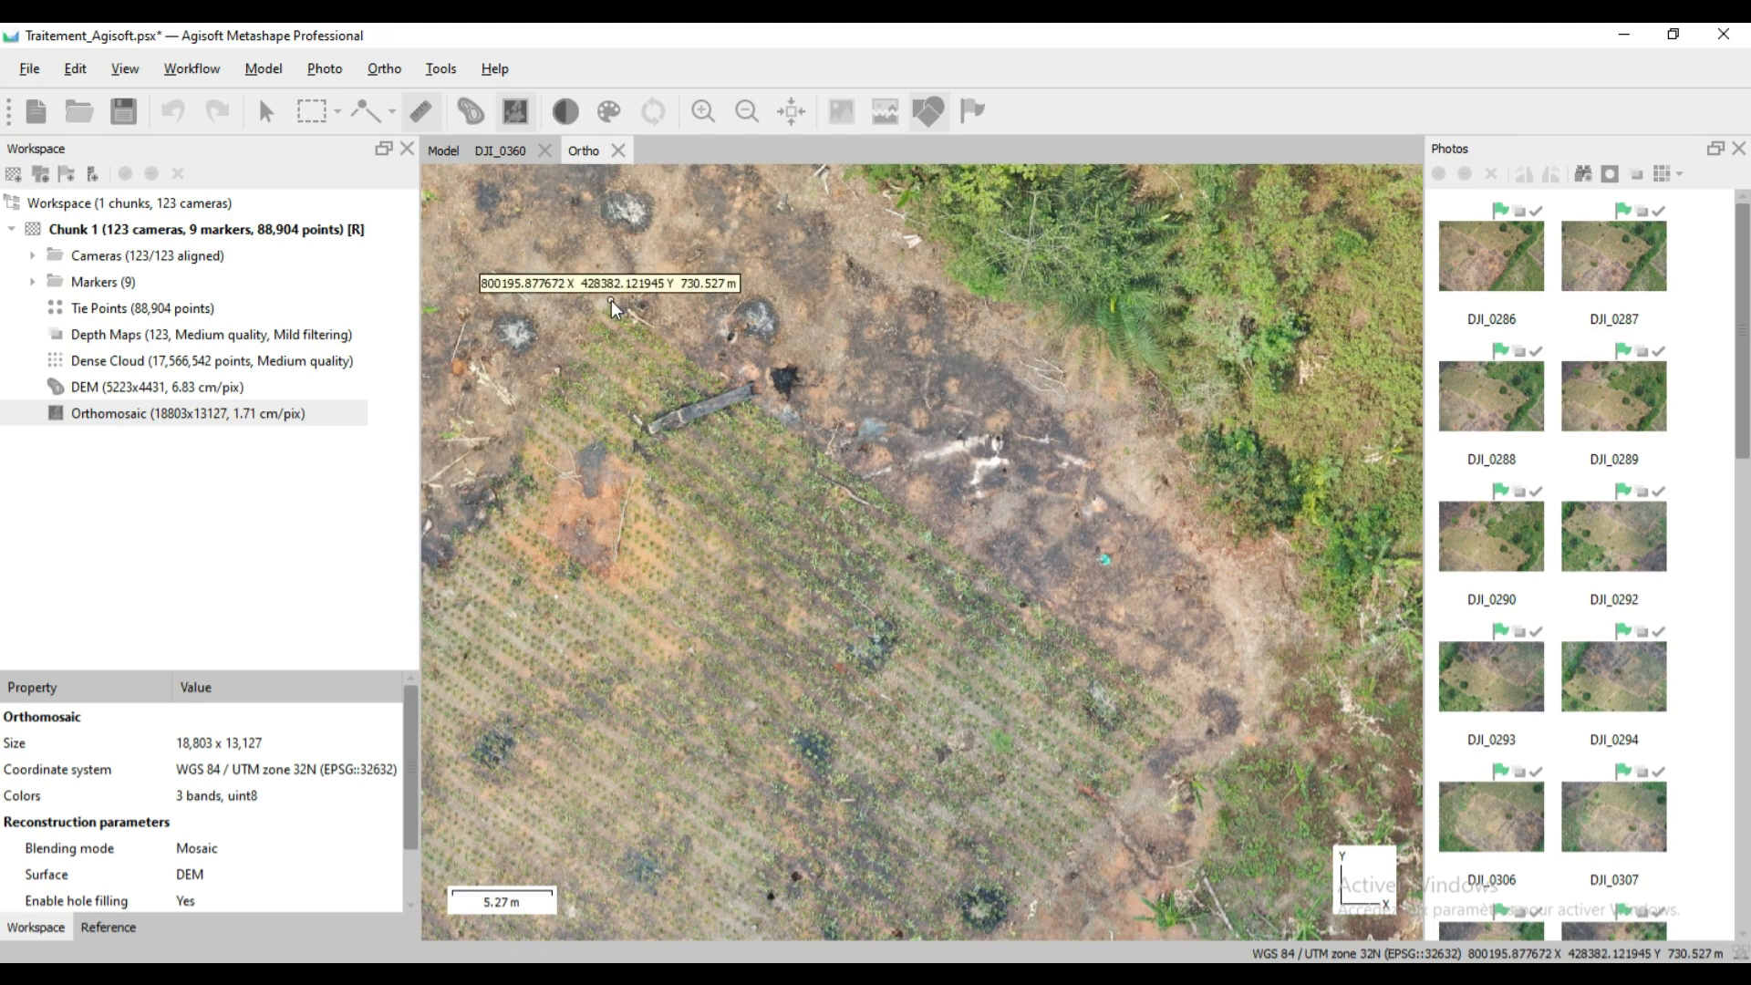
pyautogui.click(1192, 707)
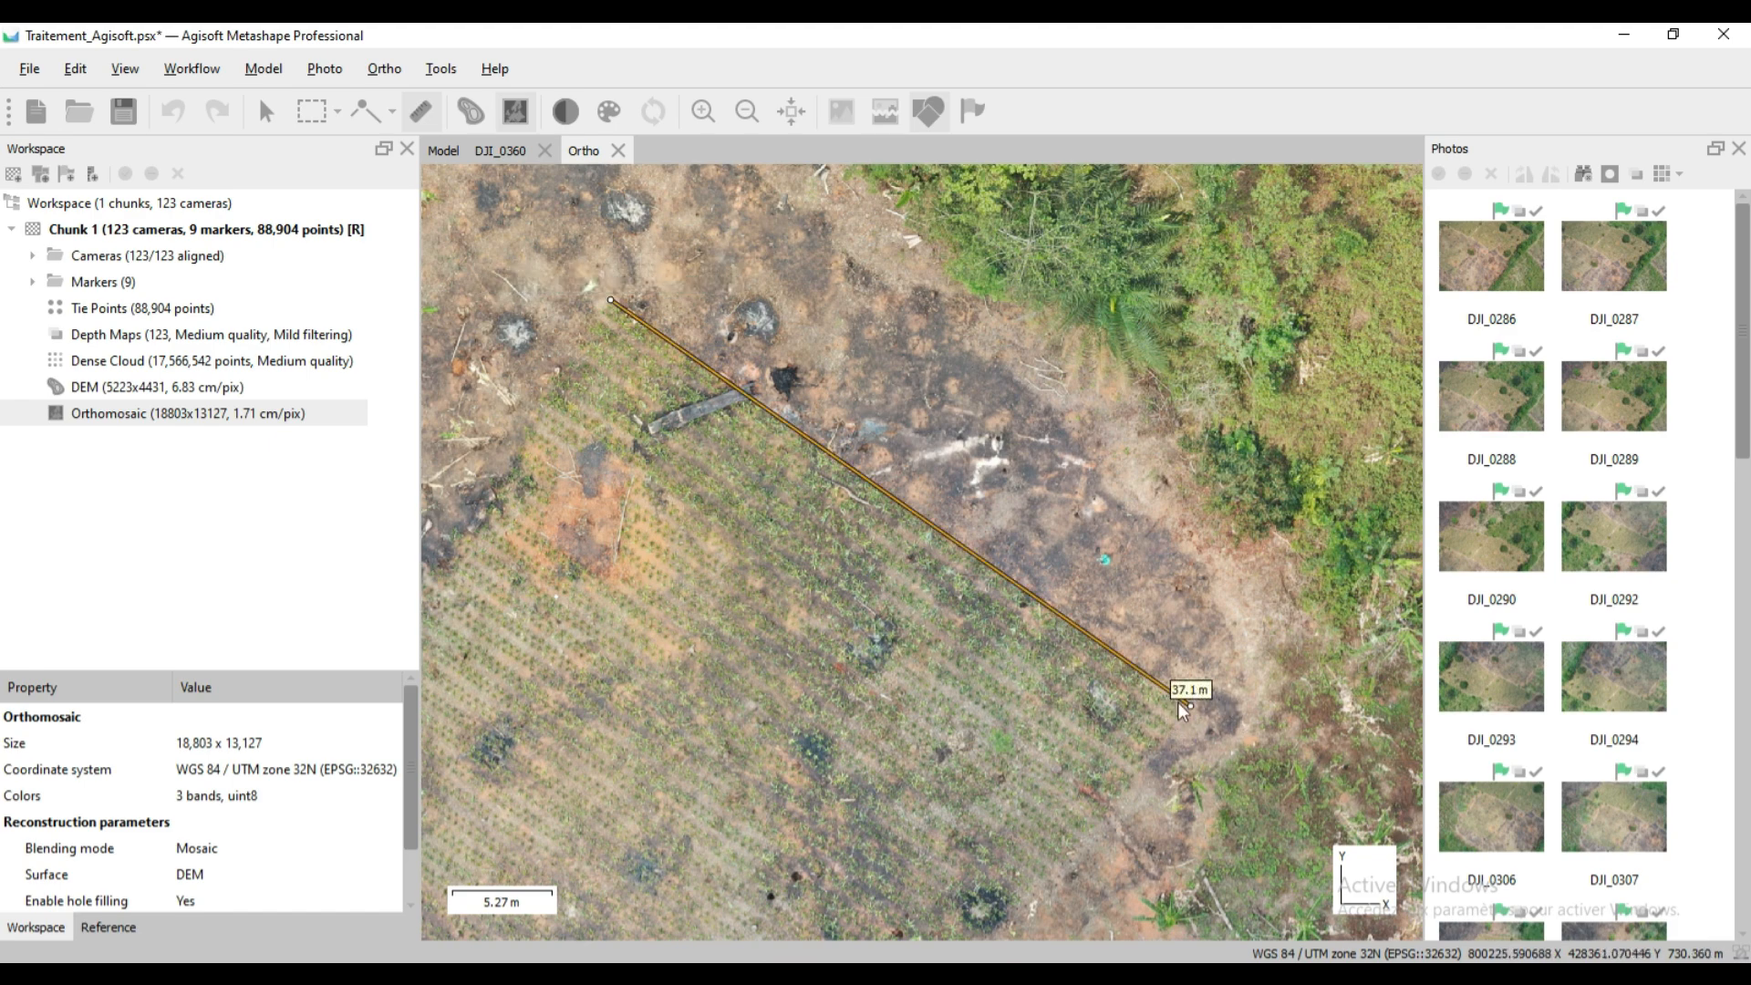
pyautogui.scroll(-2, 1172, 387)
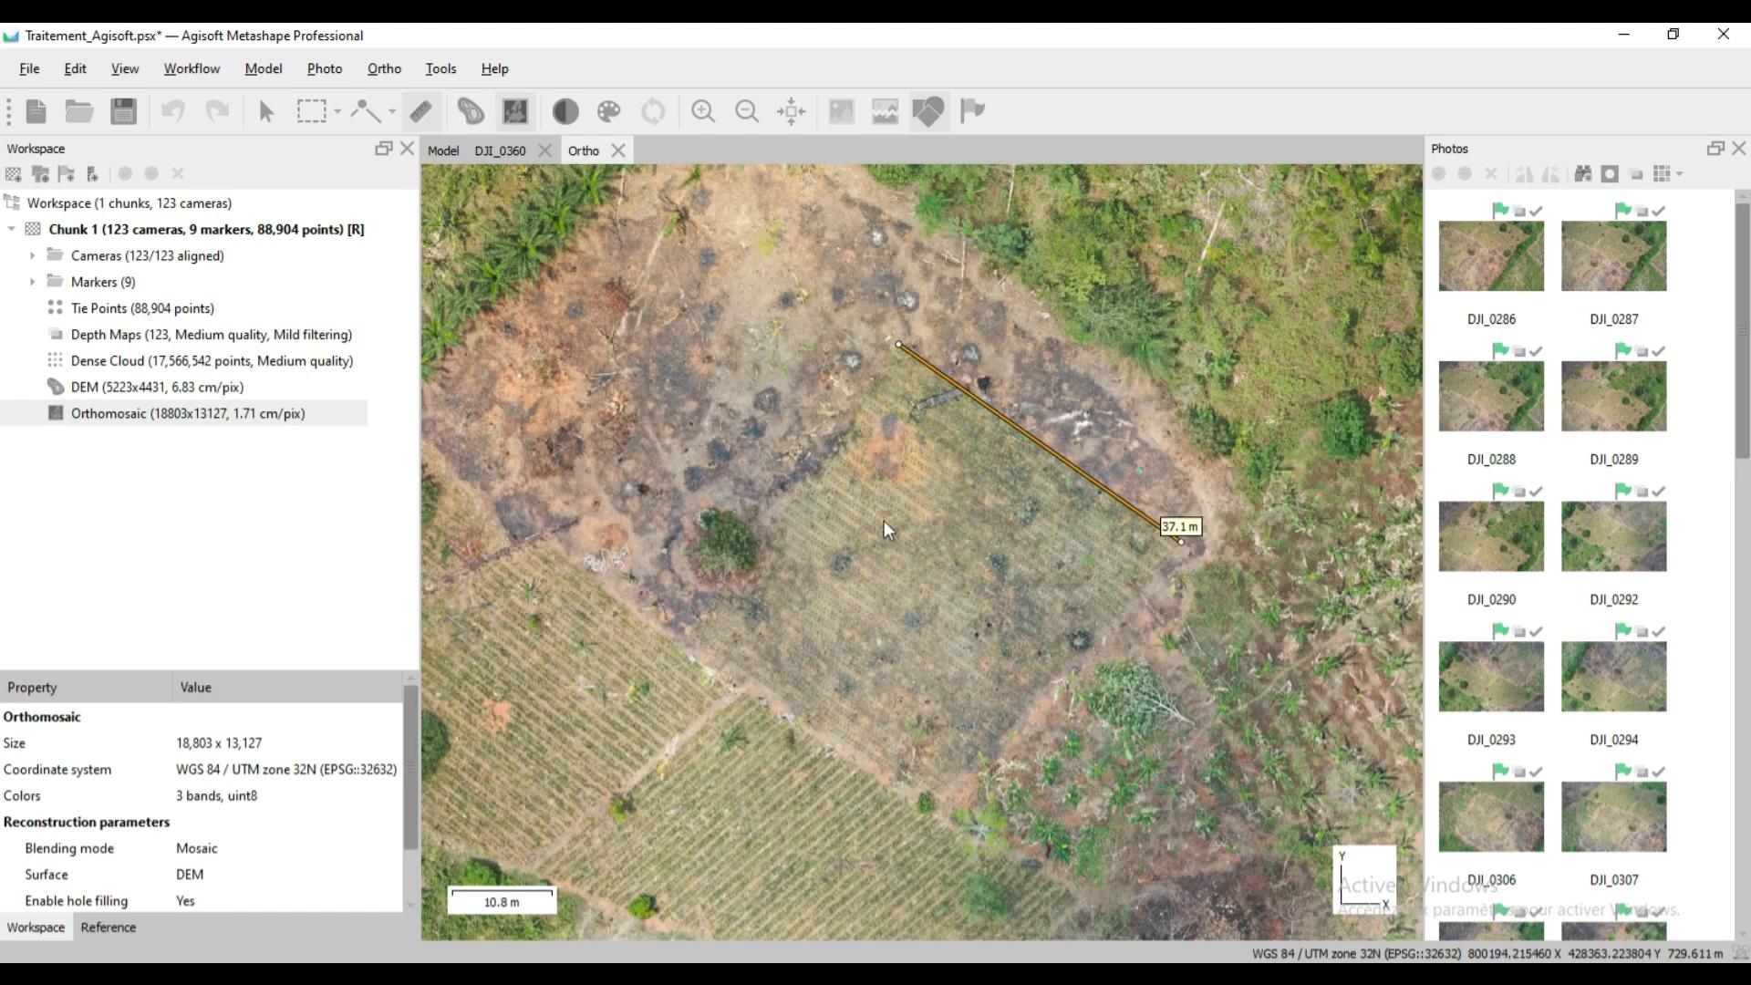
pyautogui.click(266, 111)
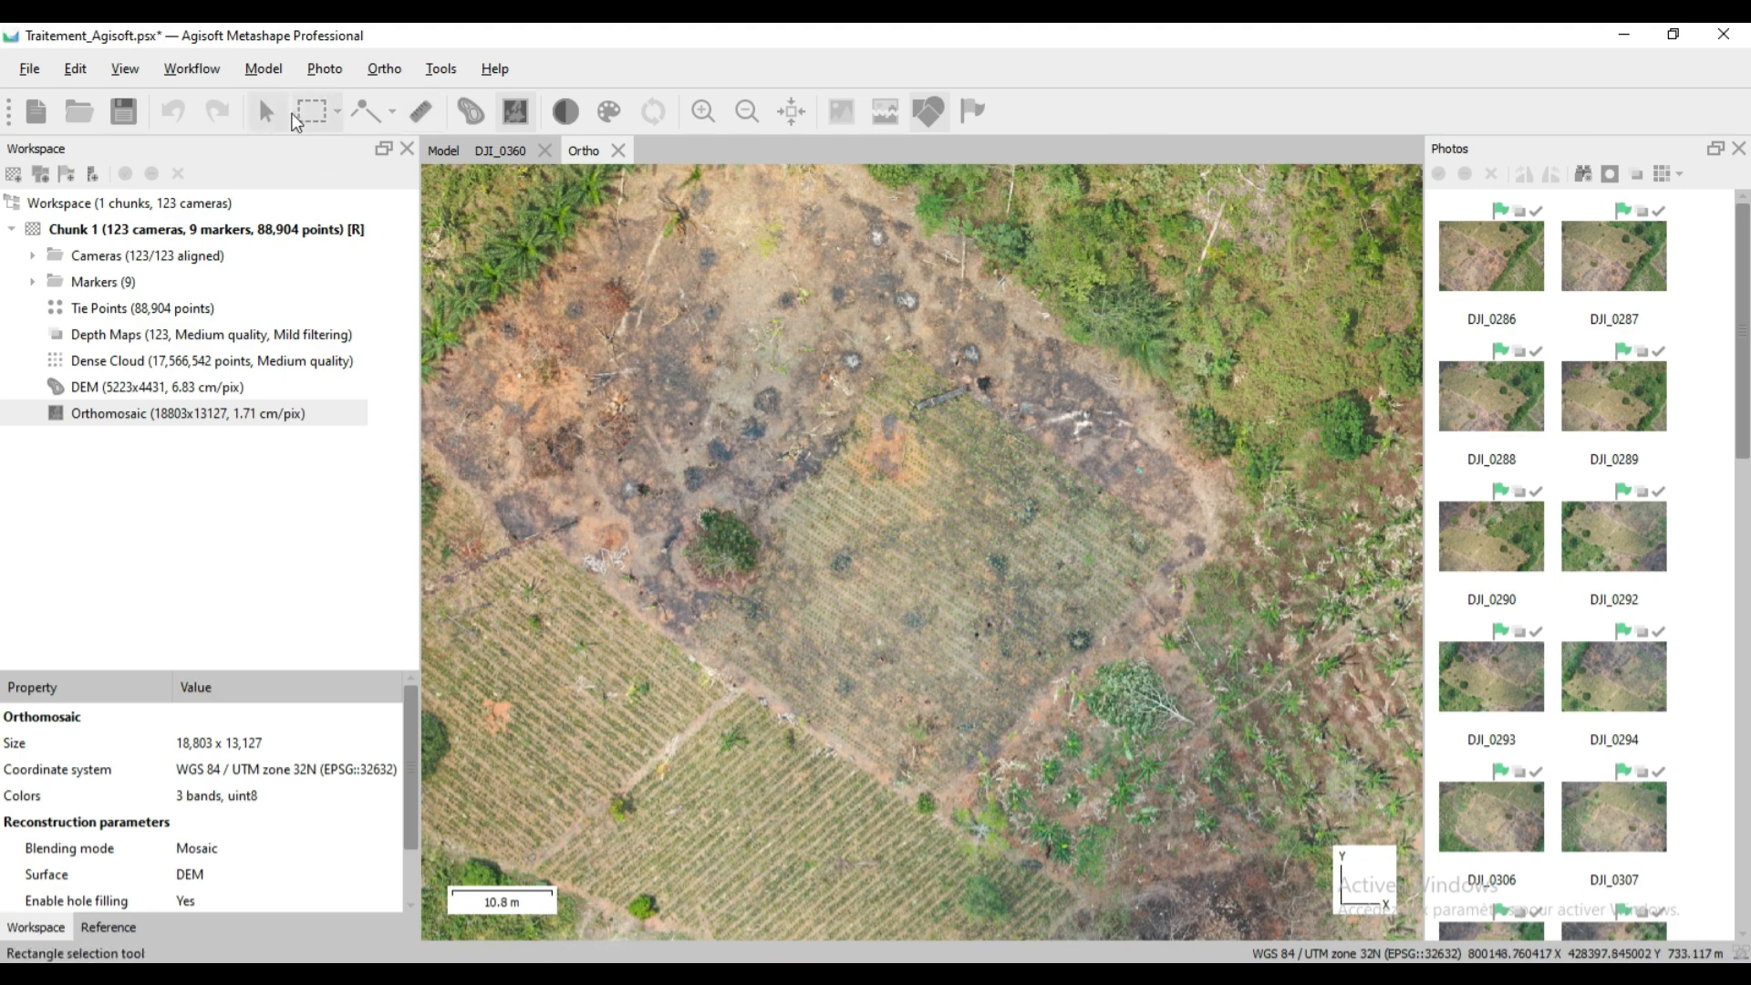
# Measure the burnt-edged field's southeastern edge with the Ruler, from its southern corner to its eastern corner, and clear the measurement.
pyautogui.click(419, 117)
pyautogui.scroll(1, 786, 690)
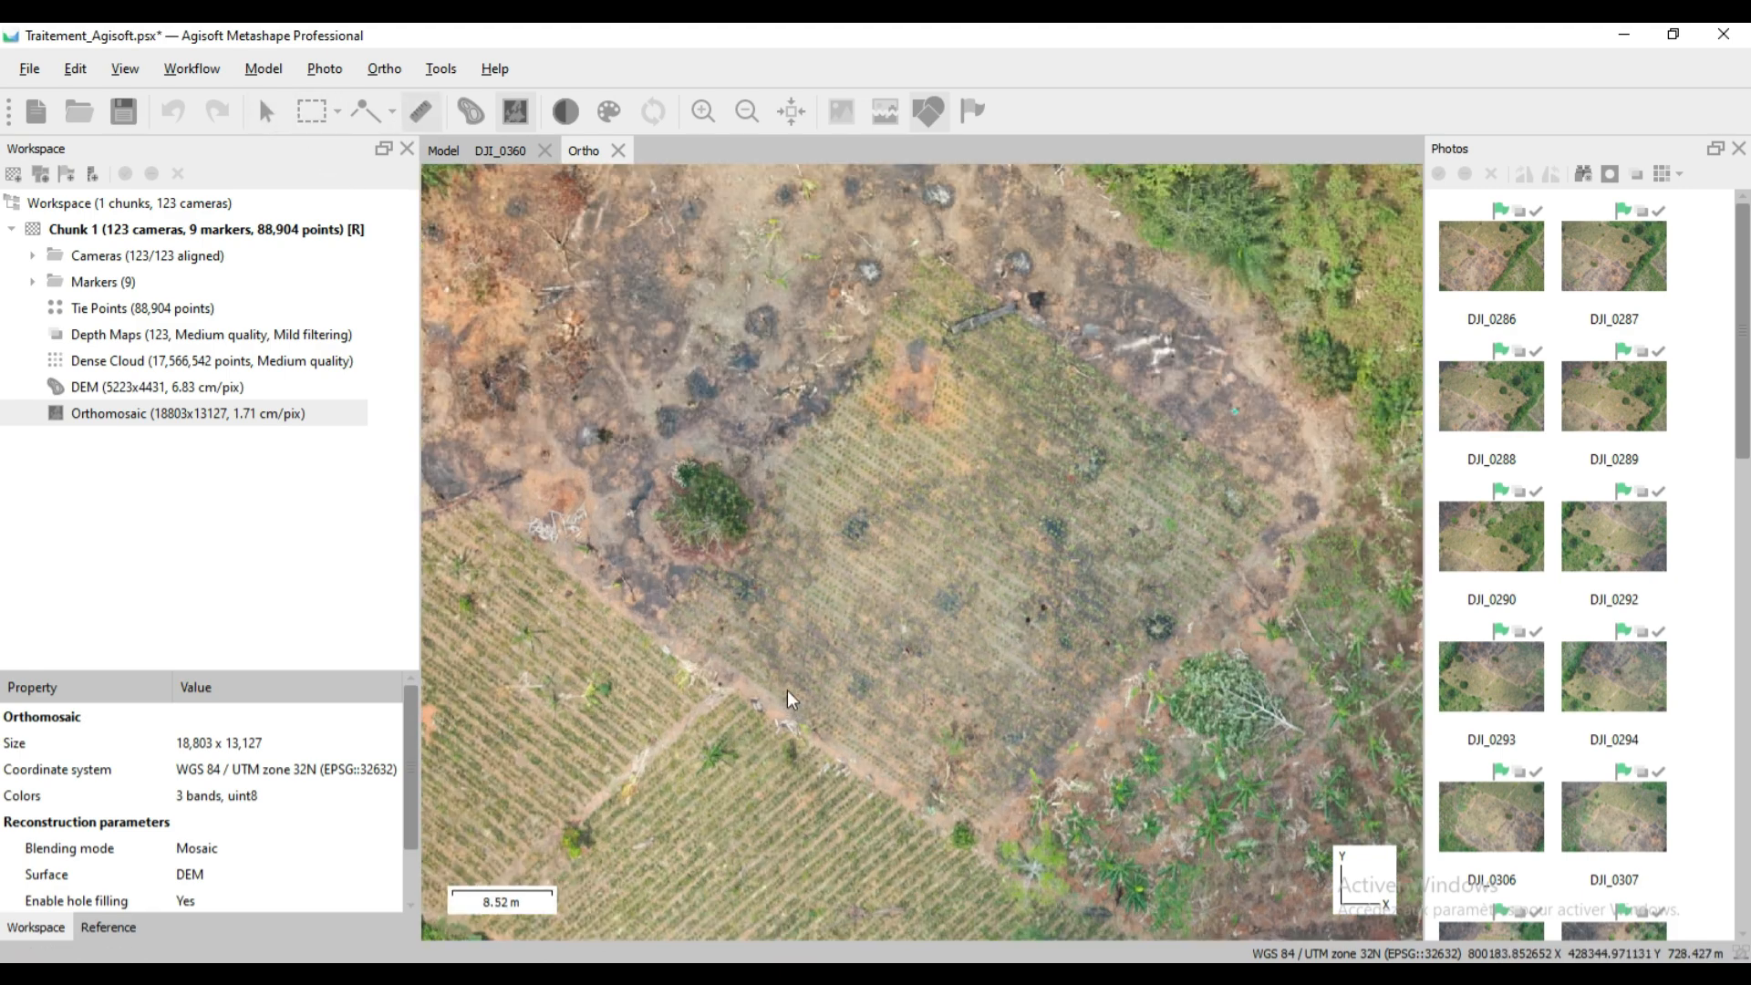
pyautogui.click(987, 835)
pyautogui.click(1293, 514)
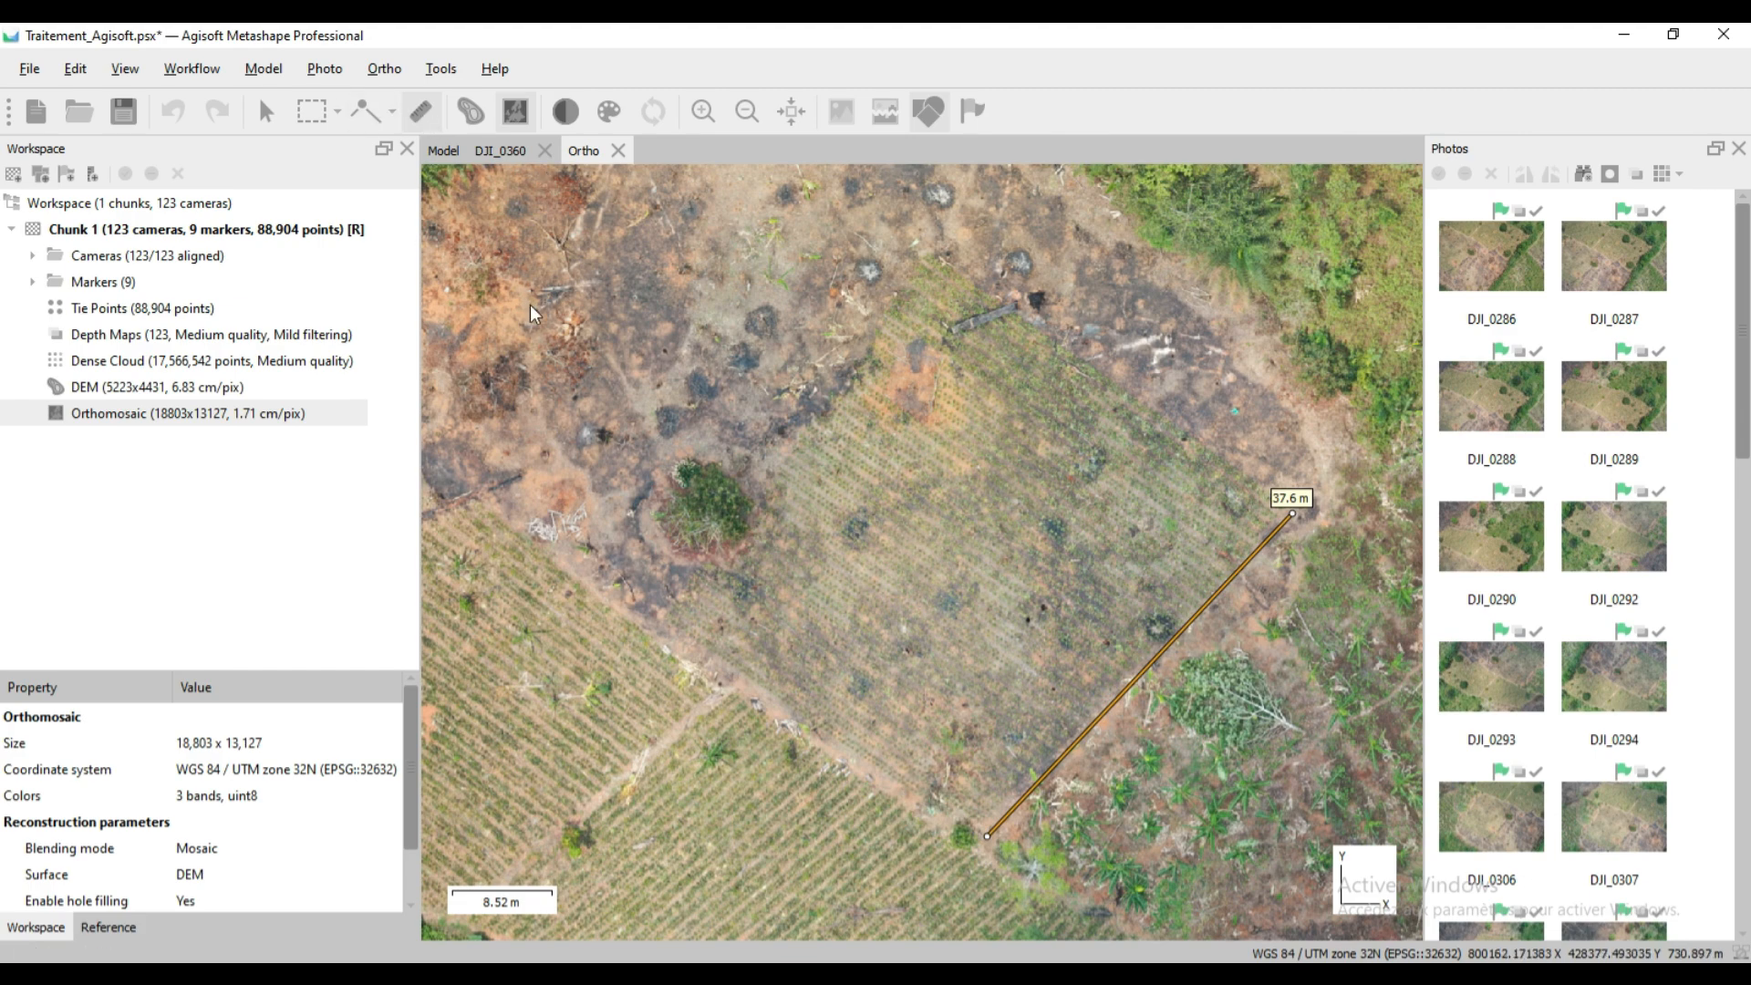
pyautogui.press('Escape')
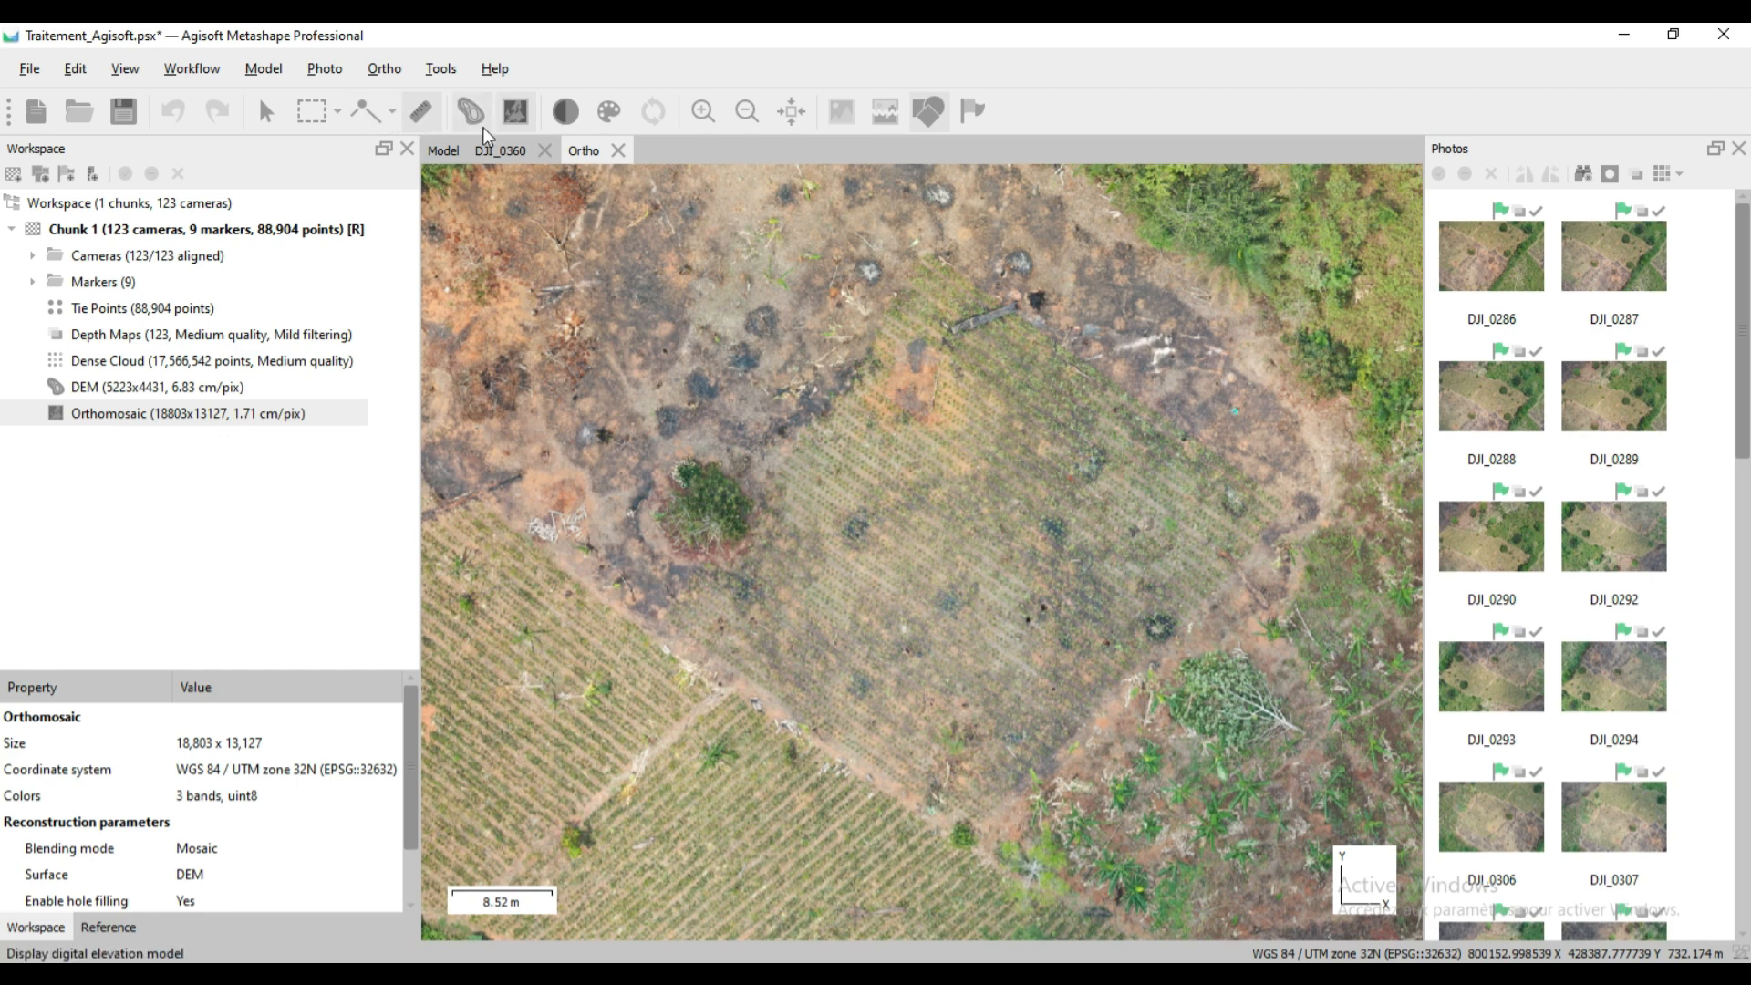
# Draw a closed four-corner polygon of about 1,329 m² around the burnt-edged field on the orthomosaic.
pyautogui.click(336, 113)
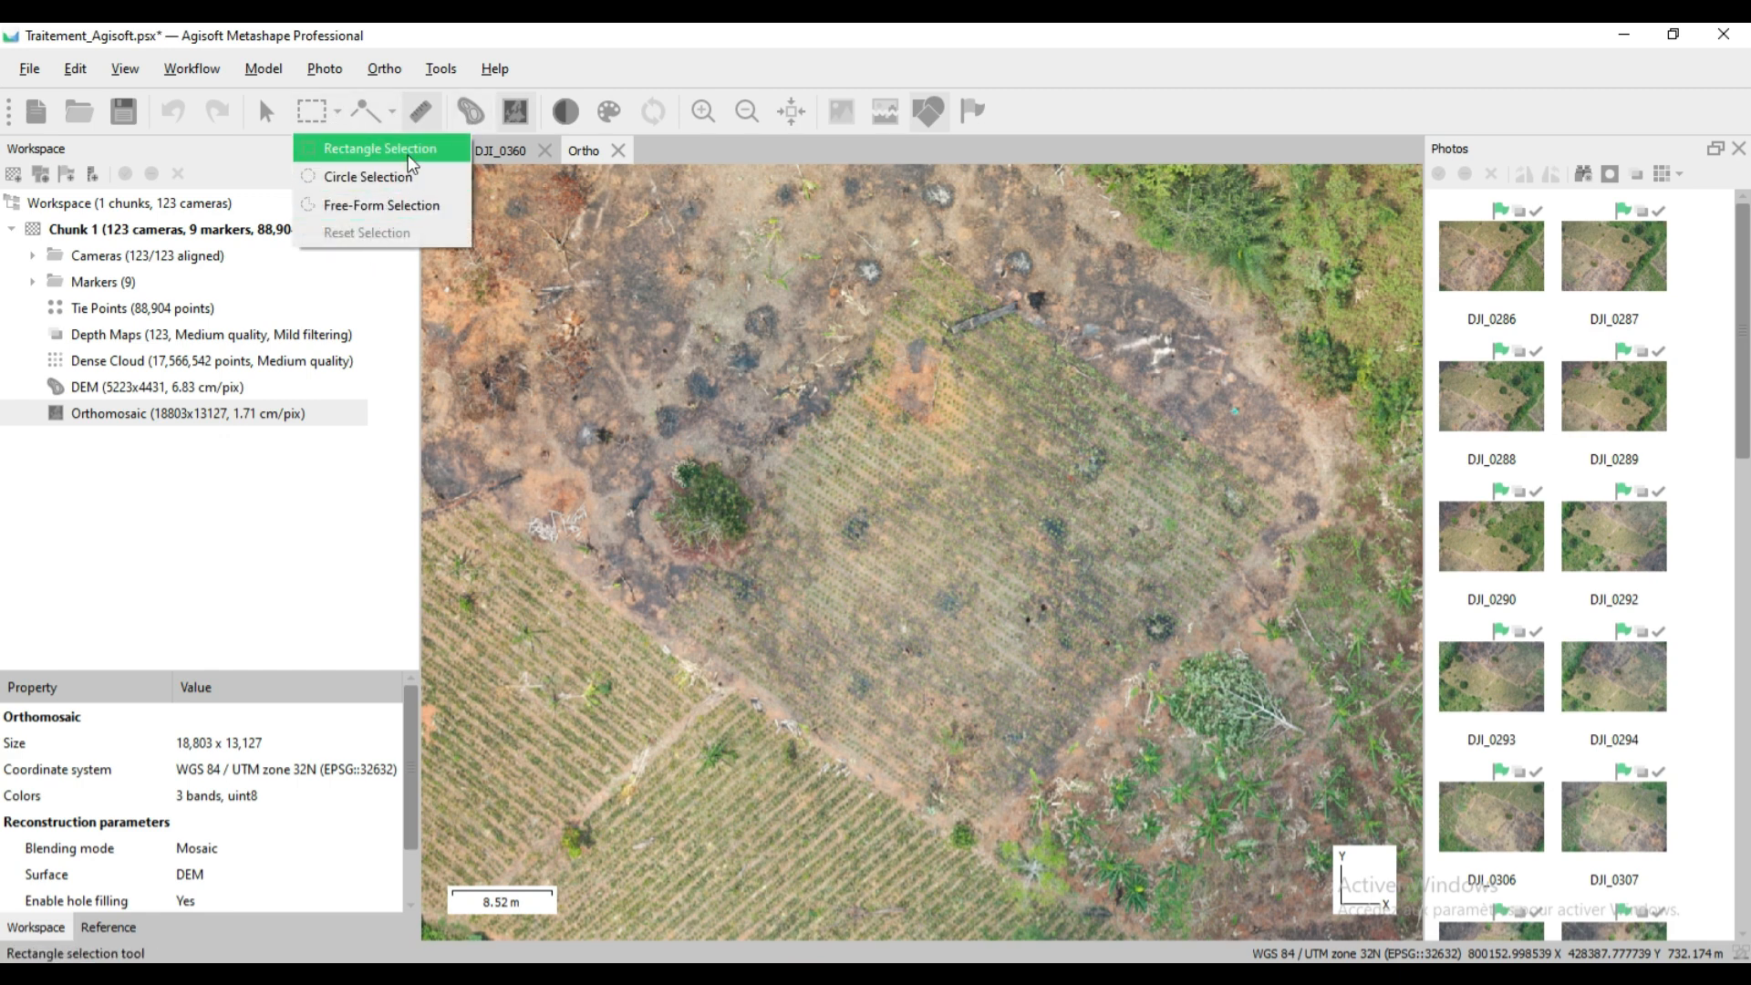
pyautogui.click(393, 111)
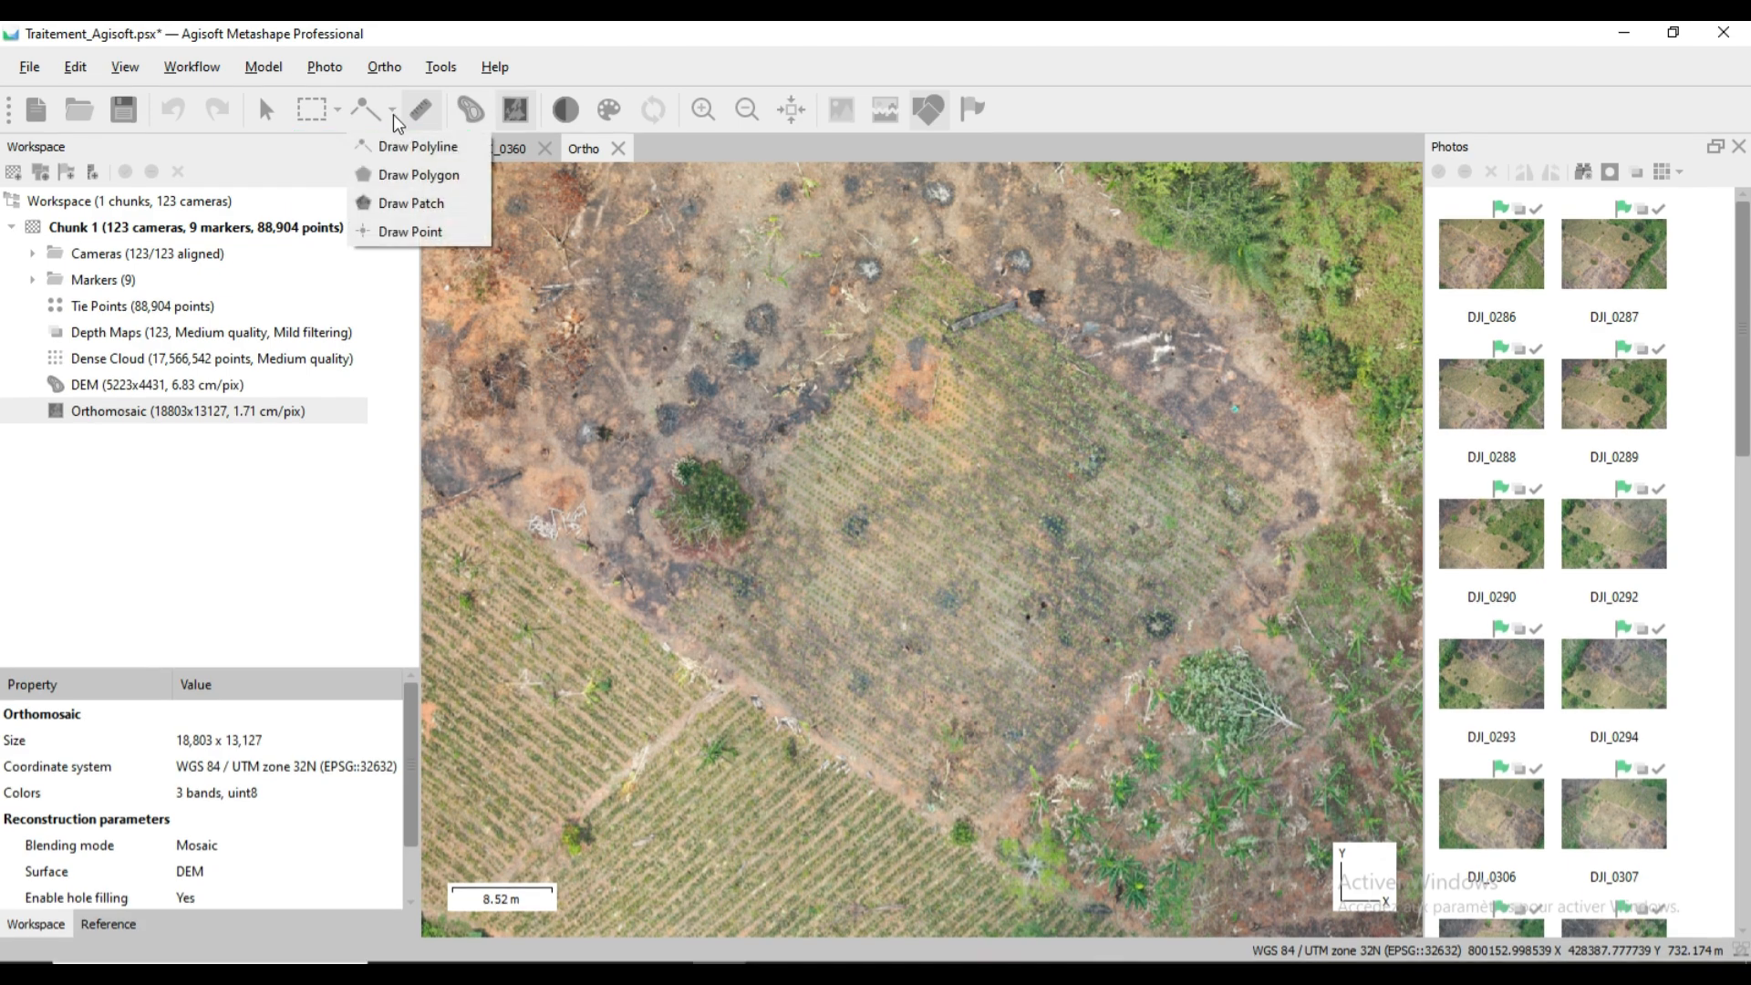
pyautogui.click(437, 179)
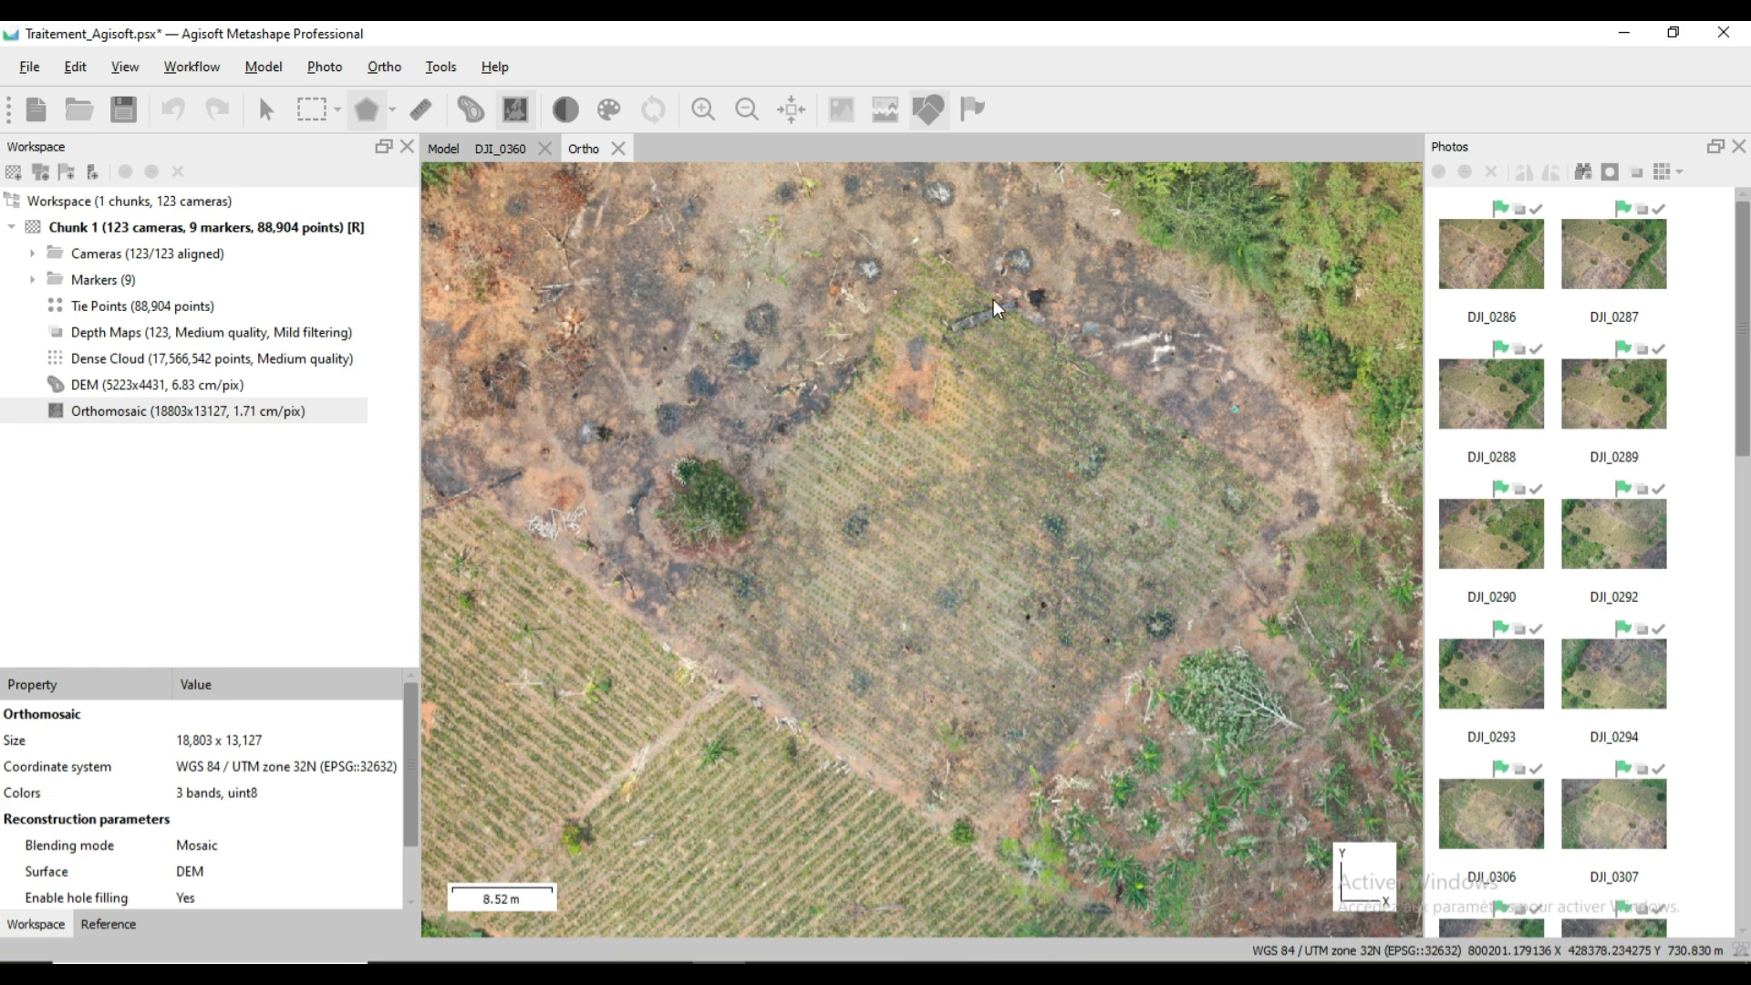
pyautogui.click(932, 248)
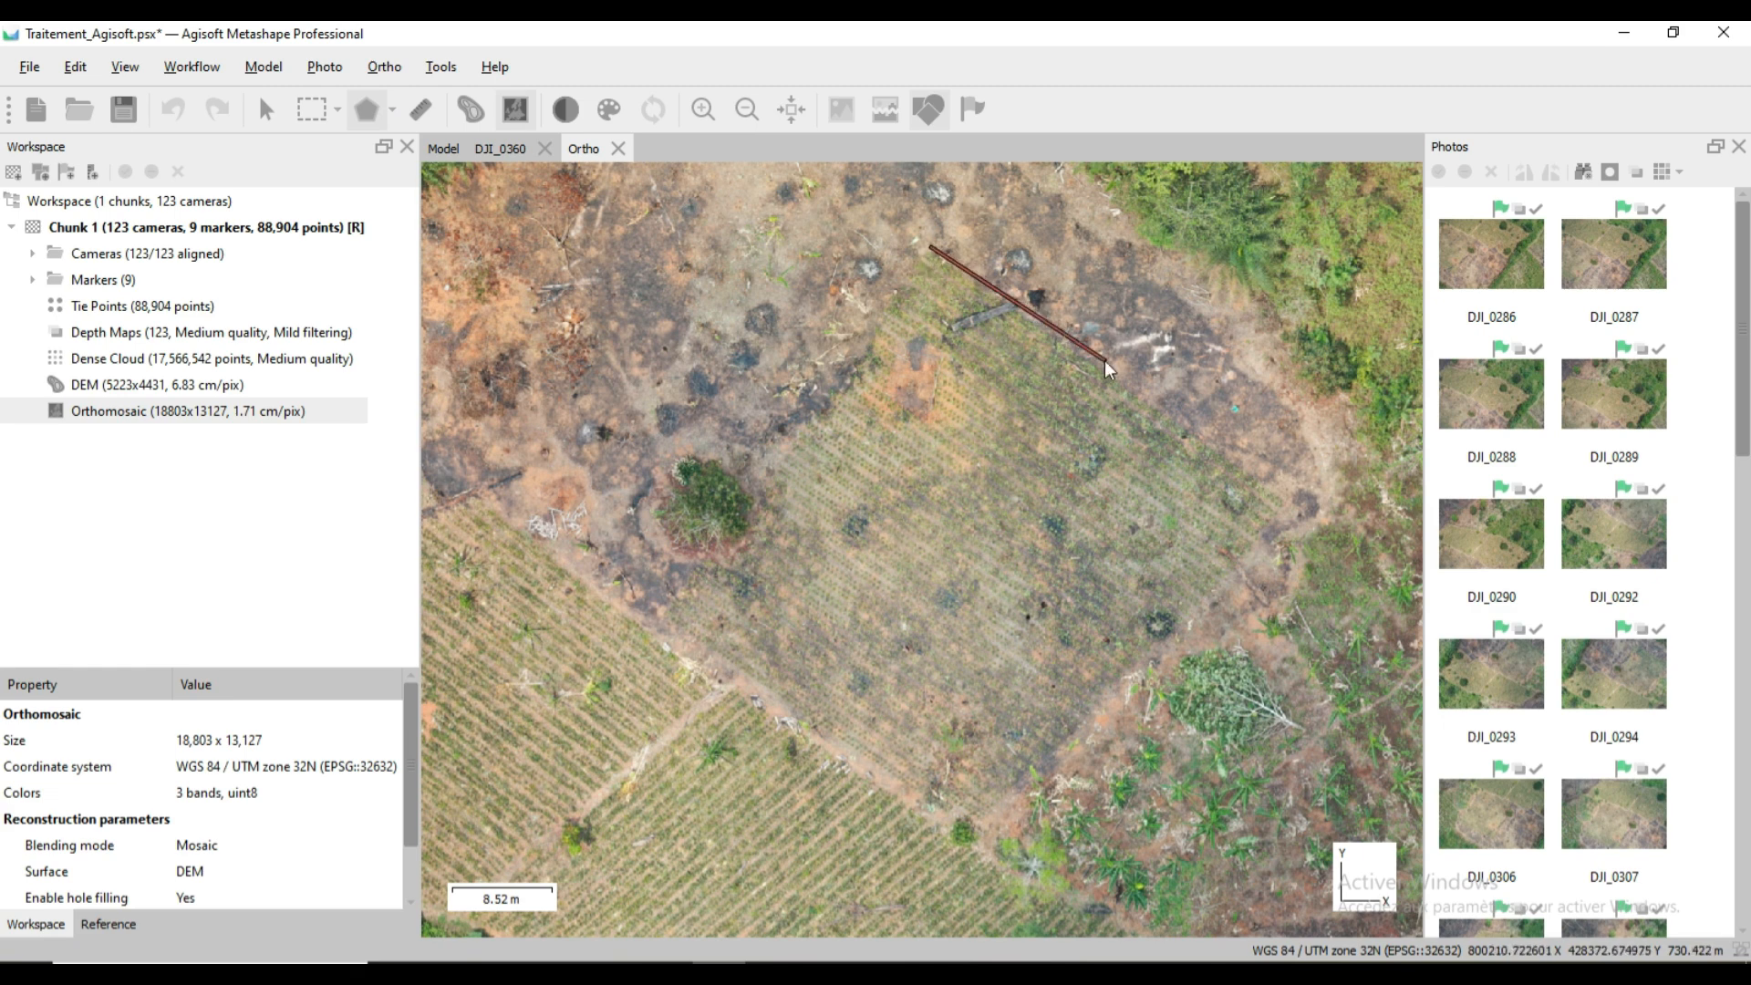
pyautogui.click(1289, 505)
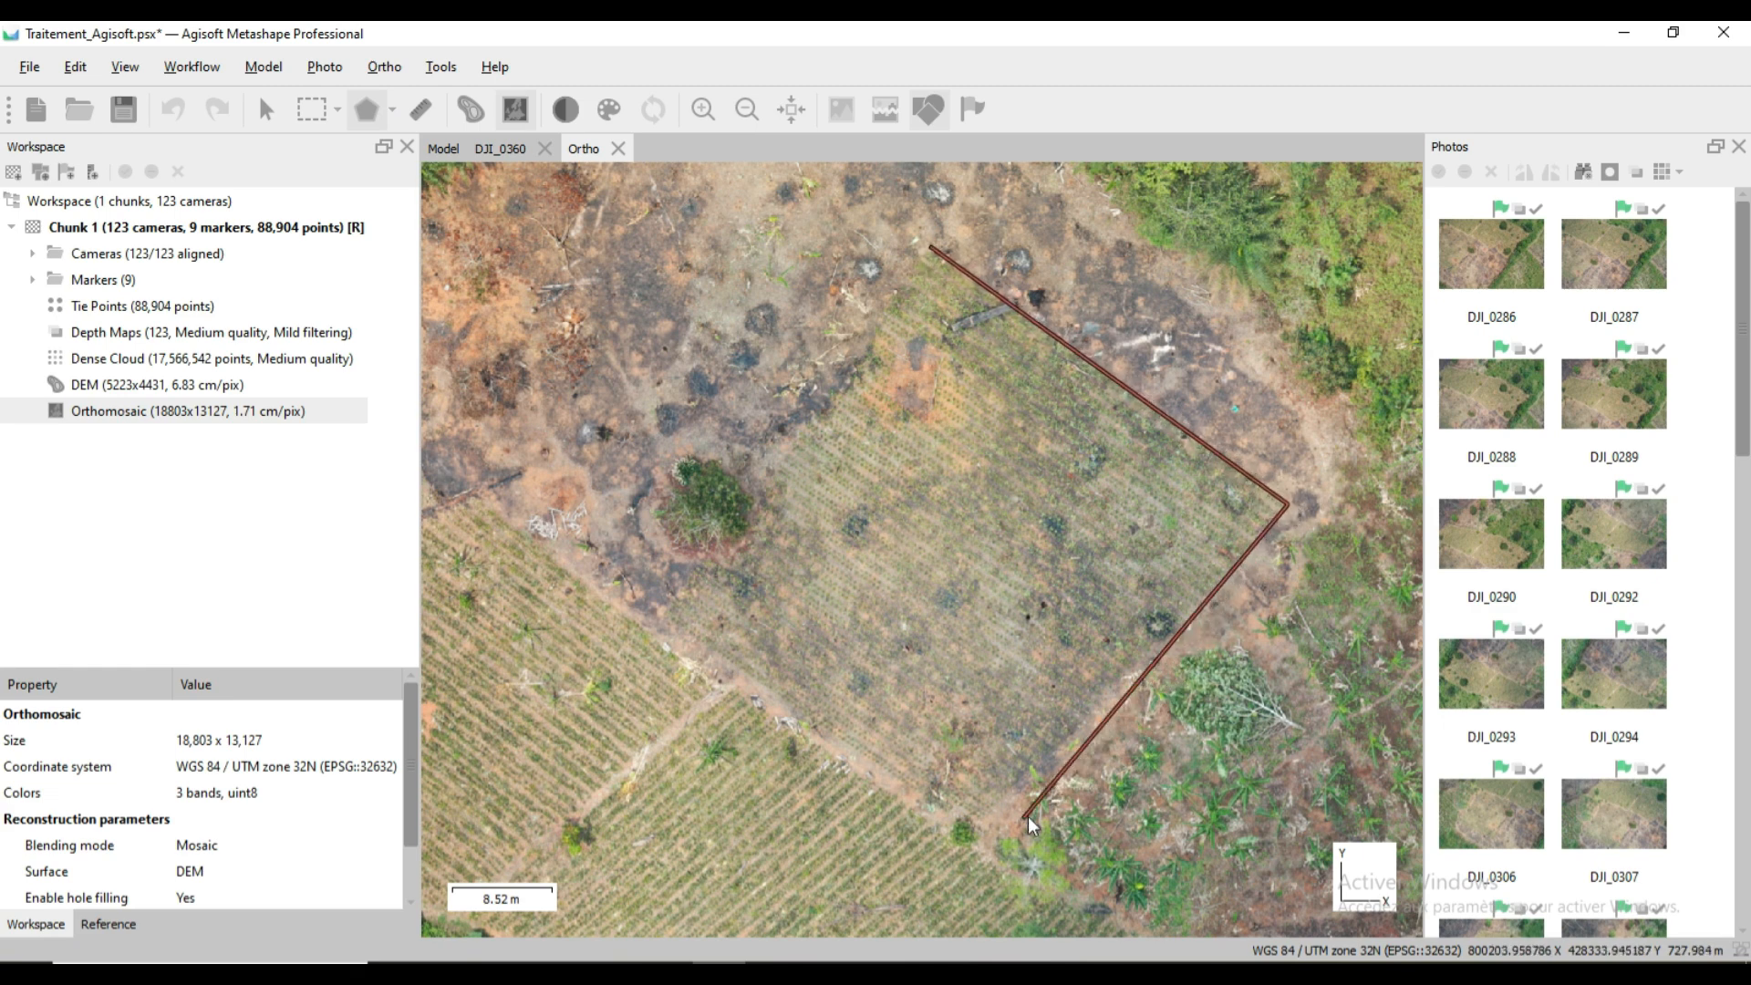
pyautogui.click(974, 831)
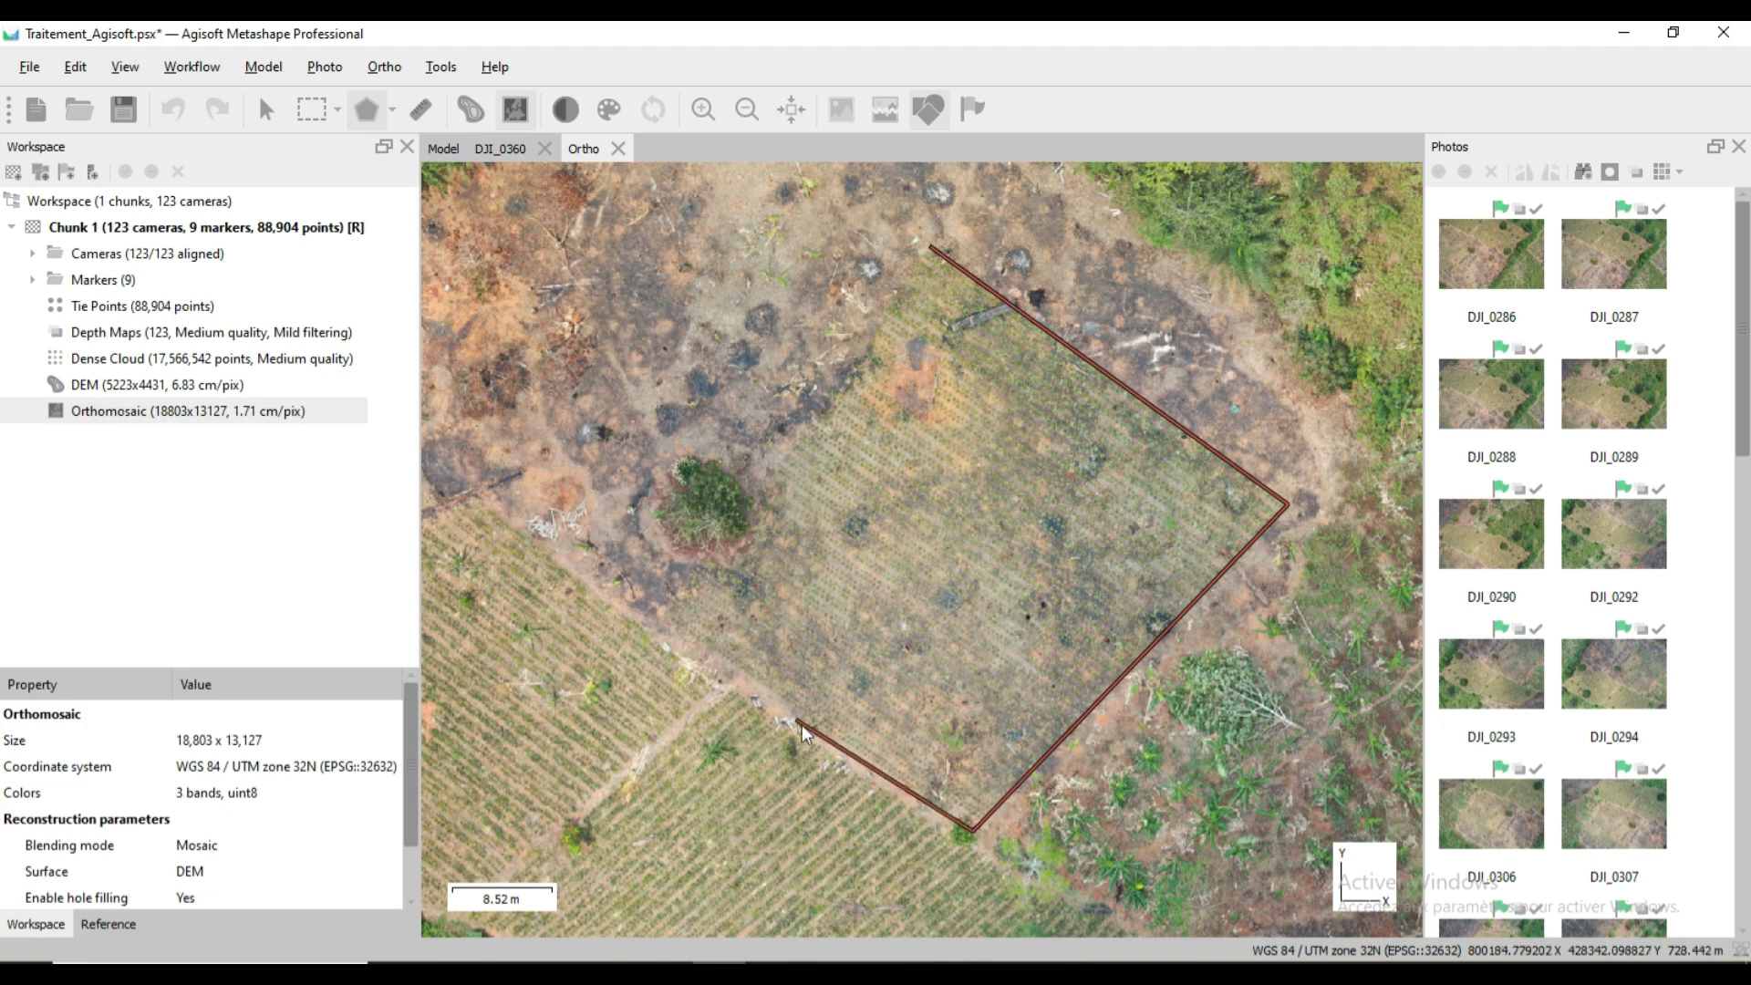
pyautogui.click(663, 623)
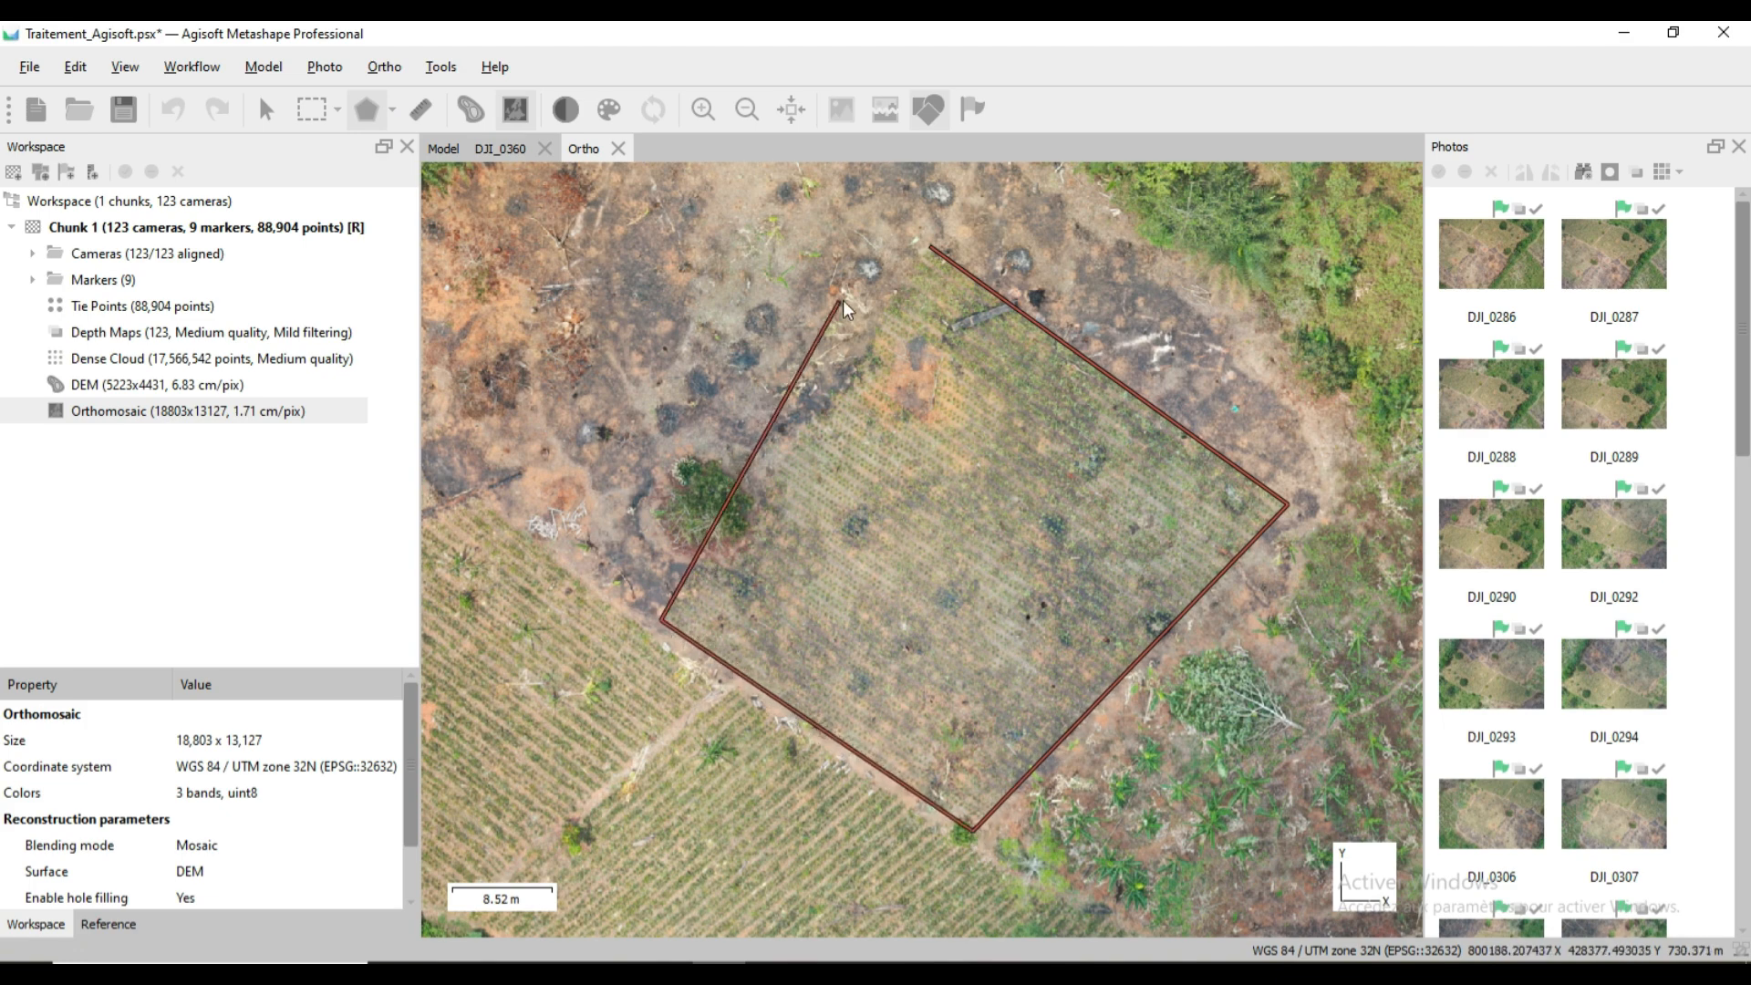
pyautogui.click(930, 248)
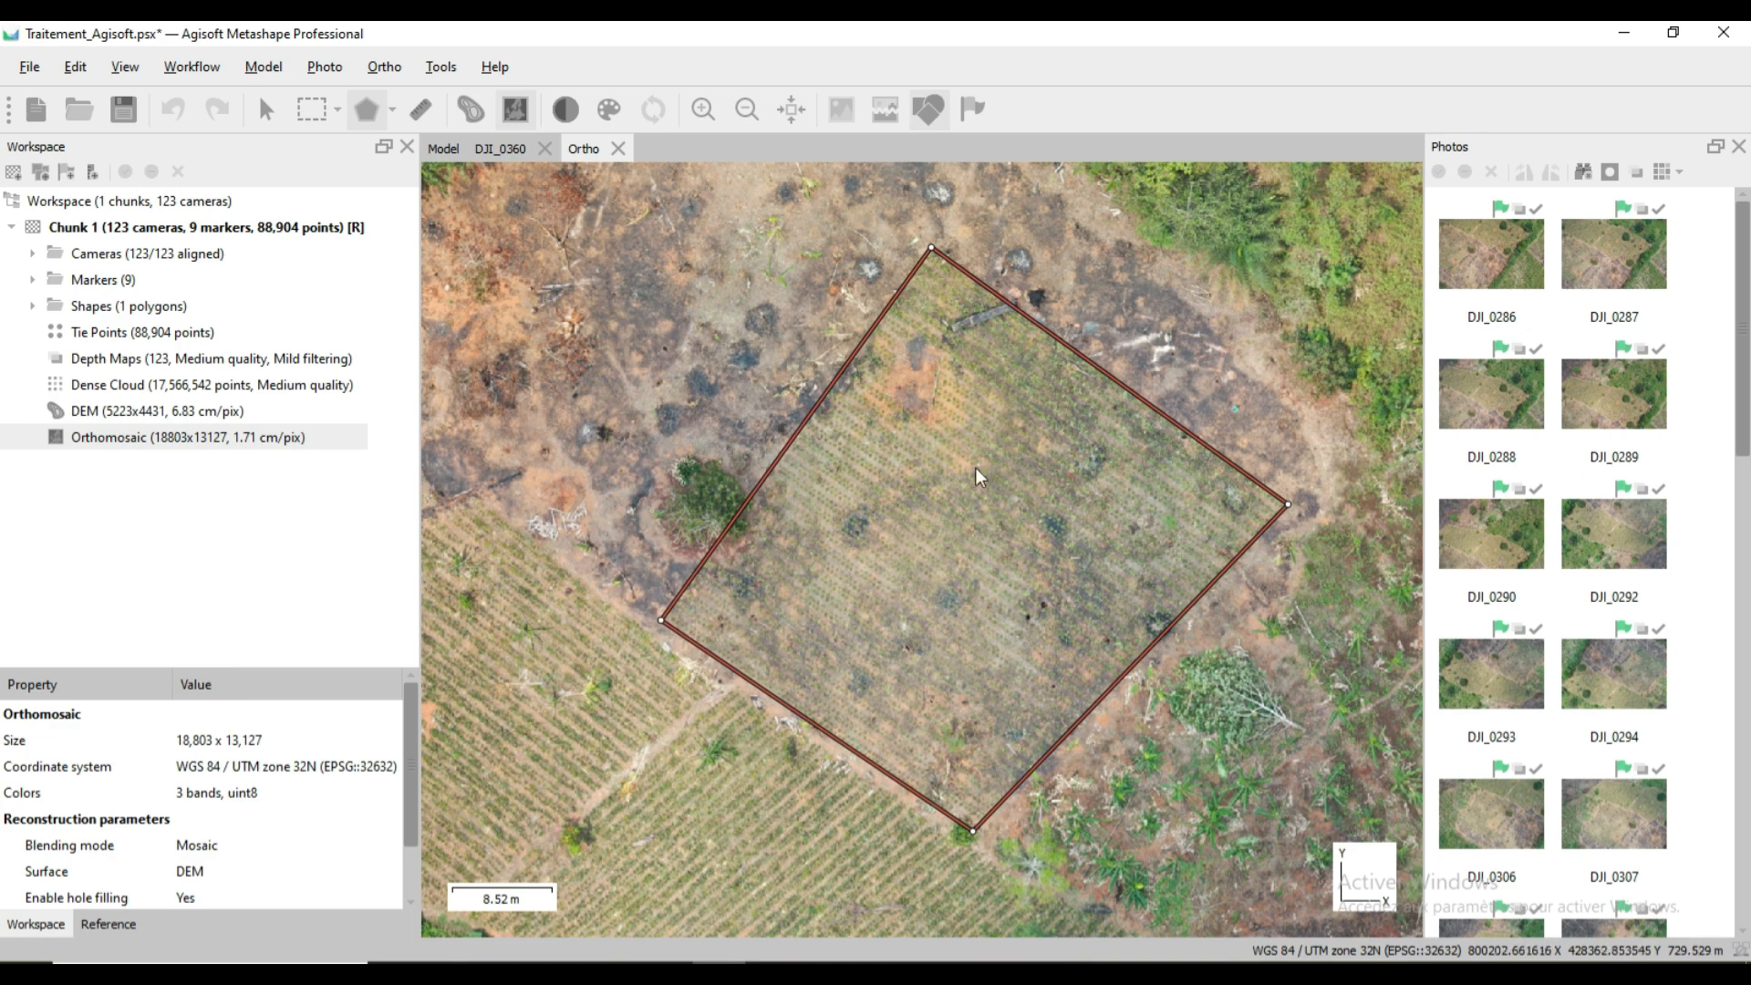
# Measure the burnt-edged field polygon's planar perimeter and area, and close the measurement.
pyautogui.rightClick(849, 372)
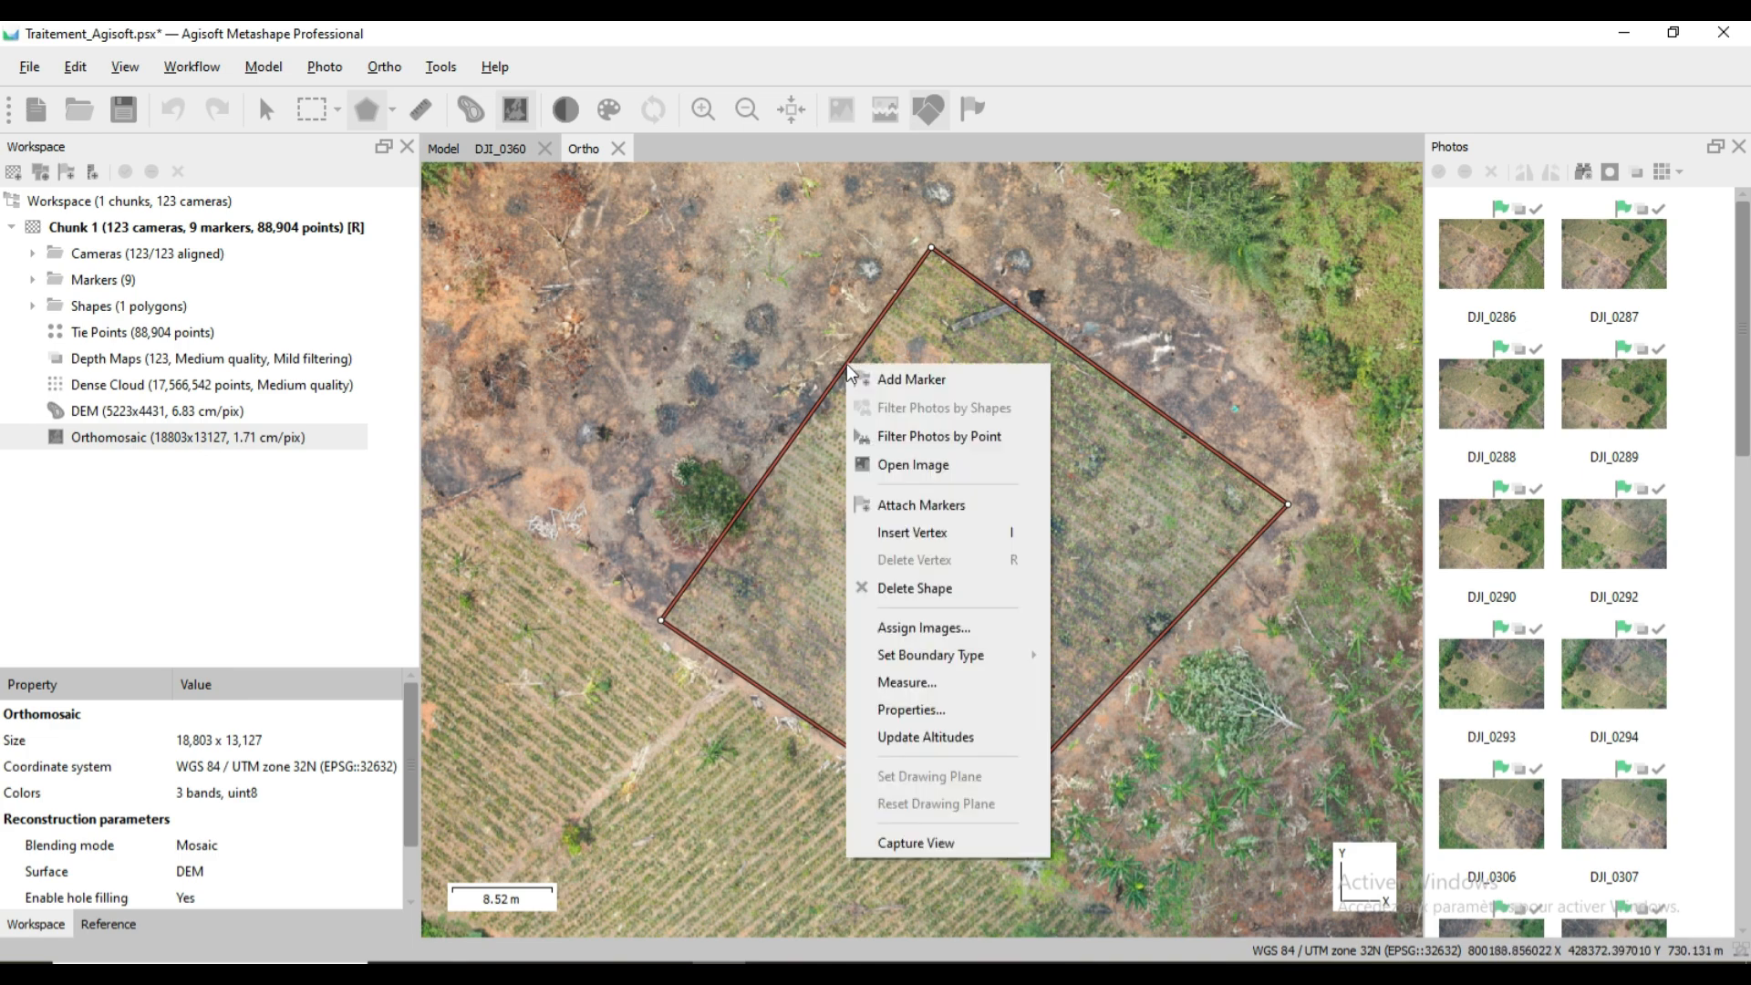
pyautogui.click(932, 682)
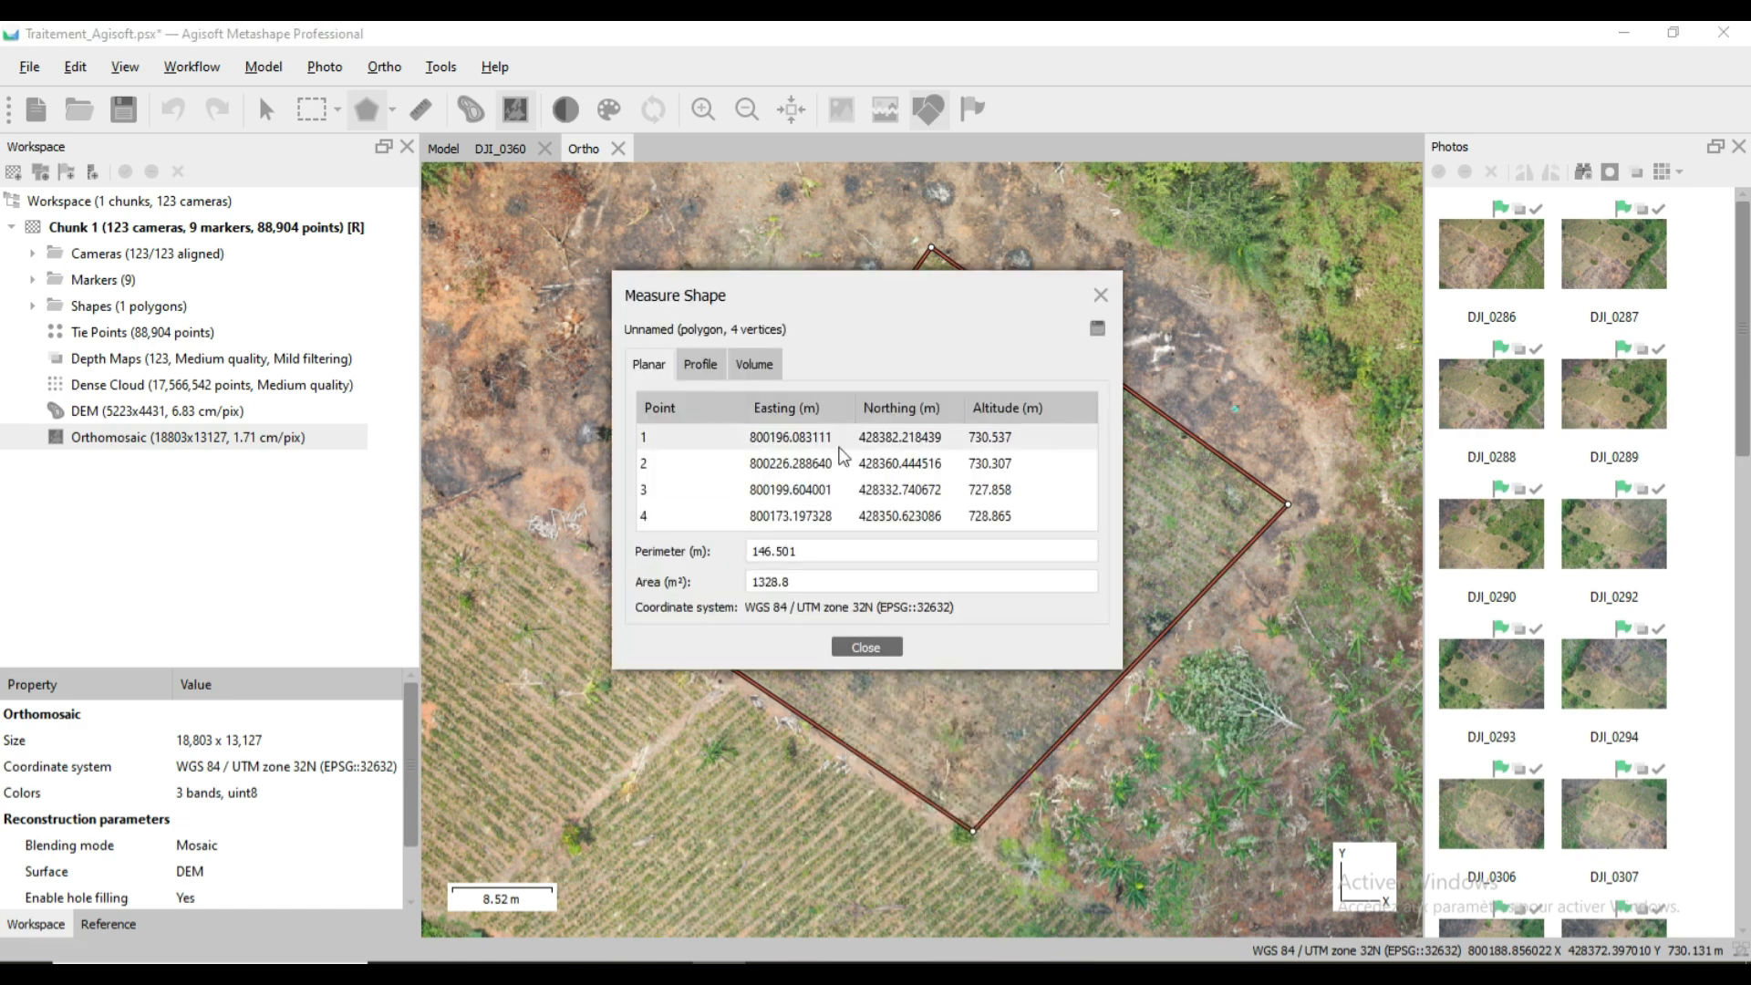
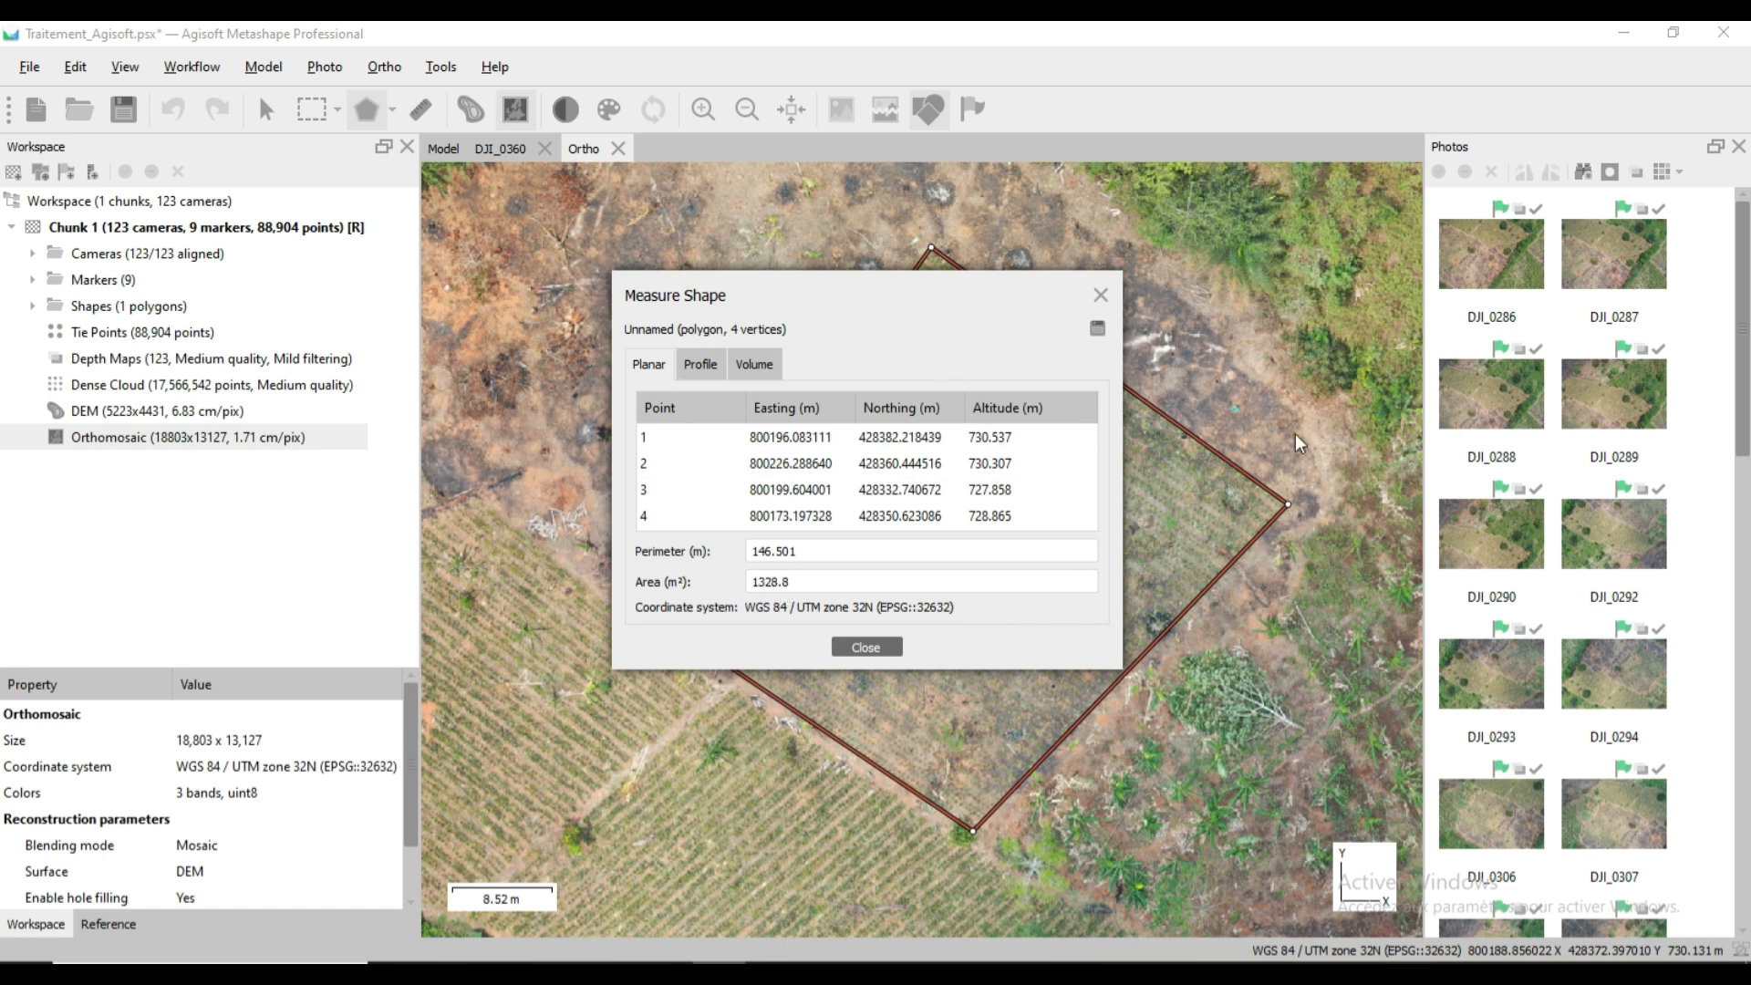
pyautogui.click(1100, 296)
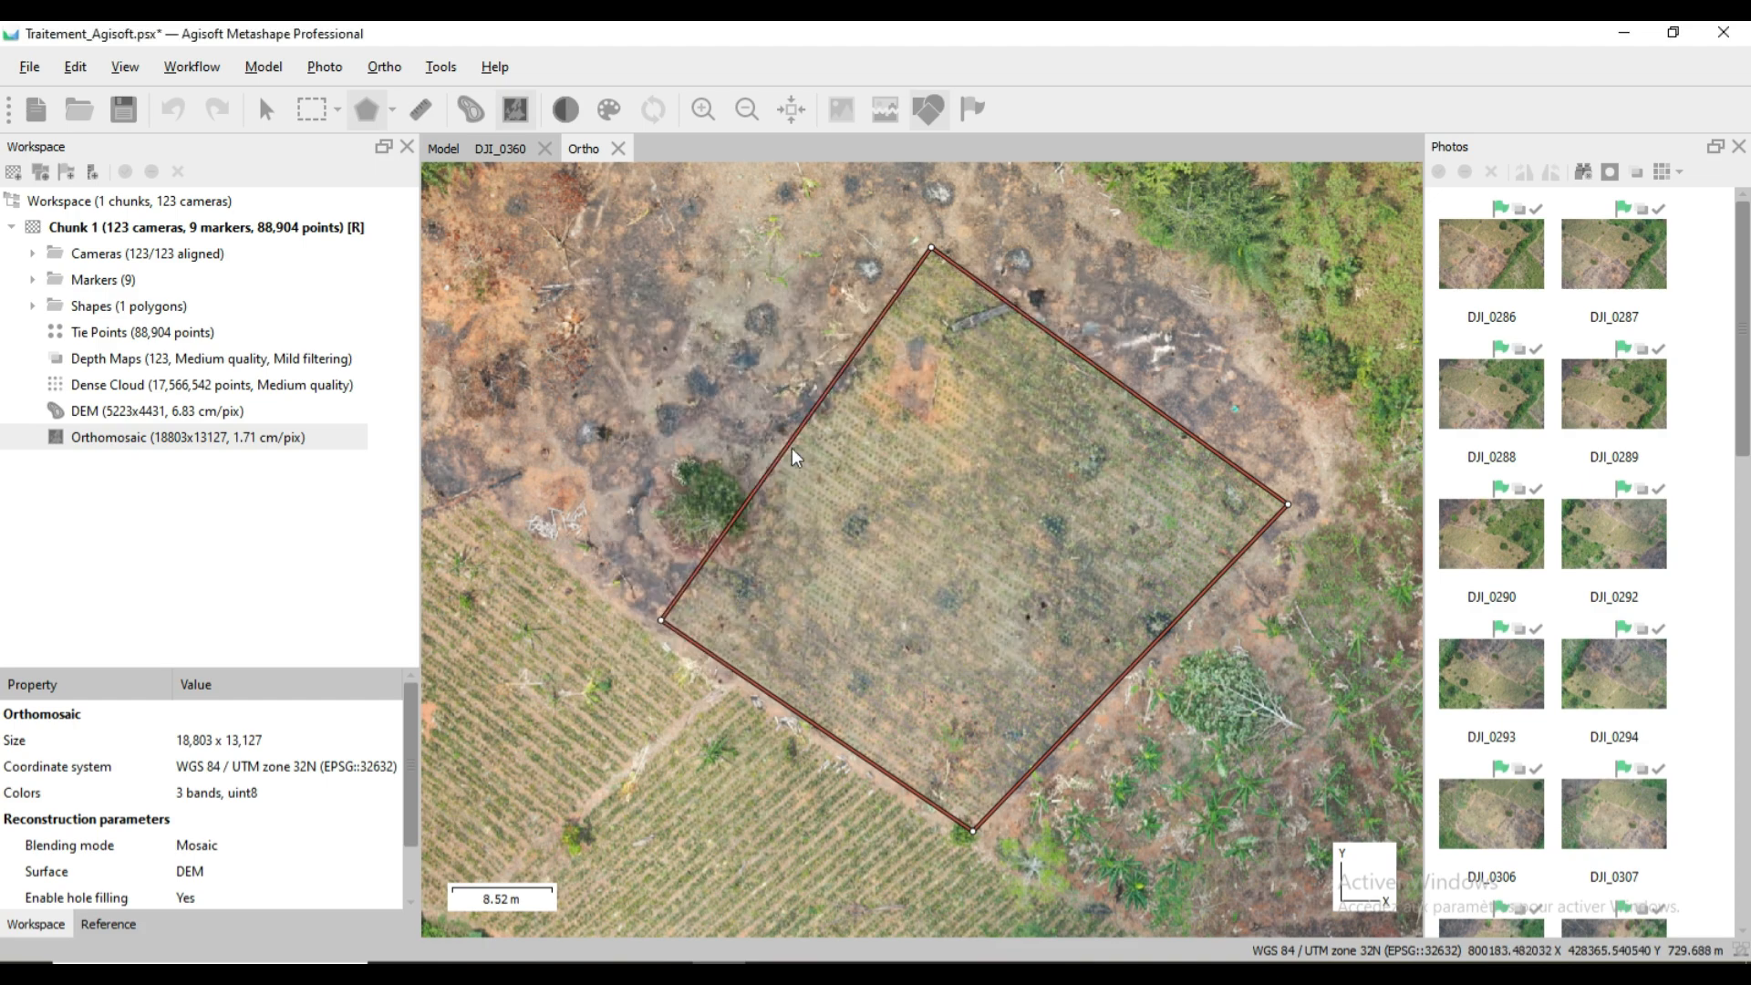
# Delete the polygon around the burnt-edged field and confirm the deletion.
pyautogui.scroll(-5, 1257, 364)
pyautogui.scroll(2, 1051, 436)
pyautogui.scroll(3, 762, 809)
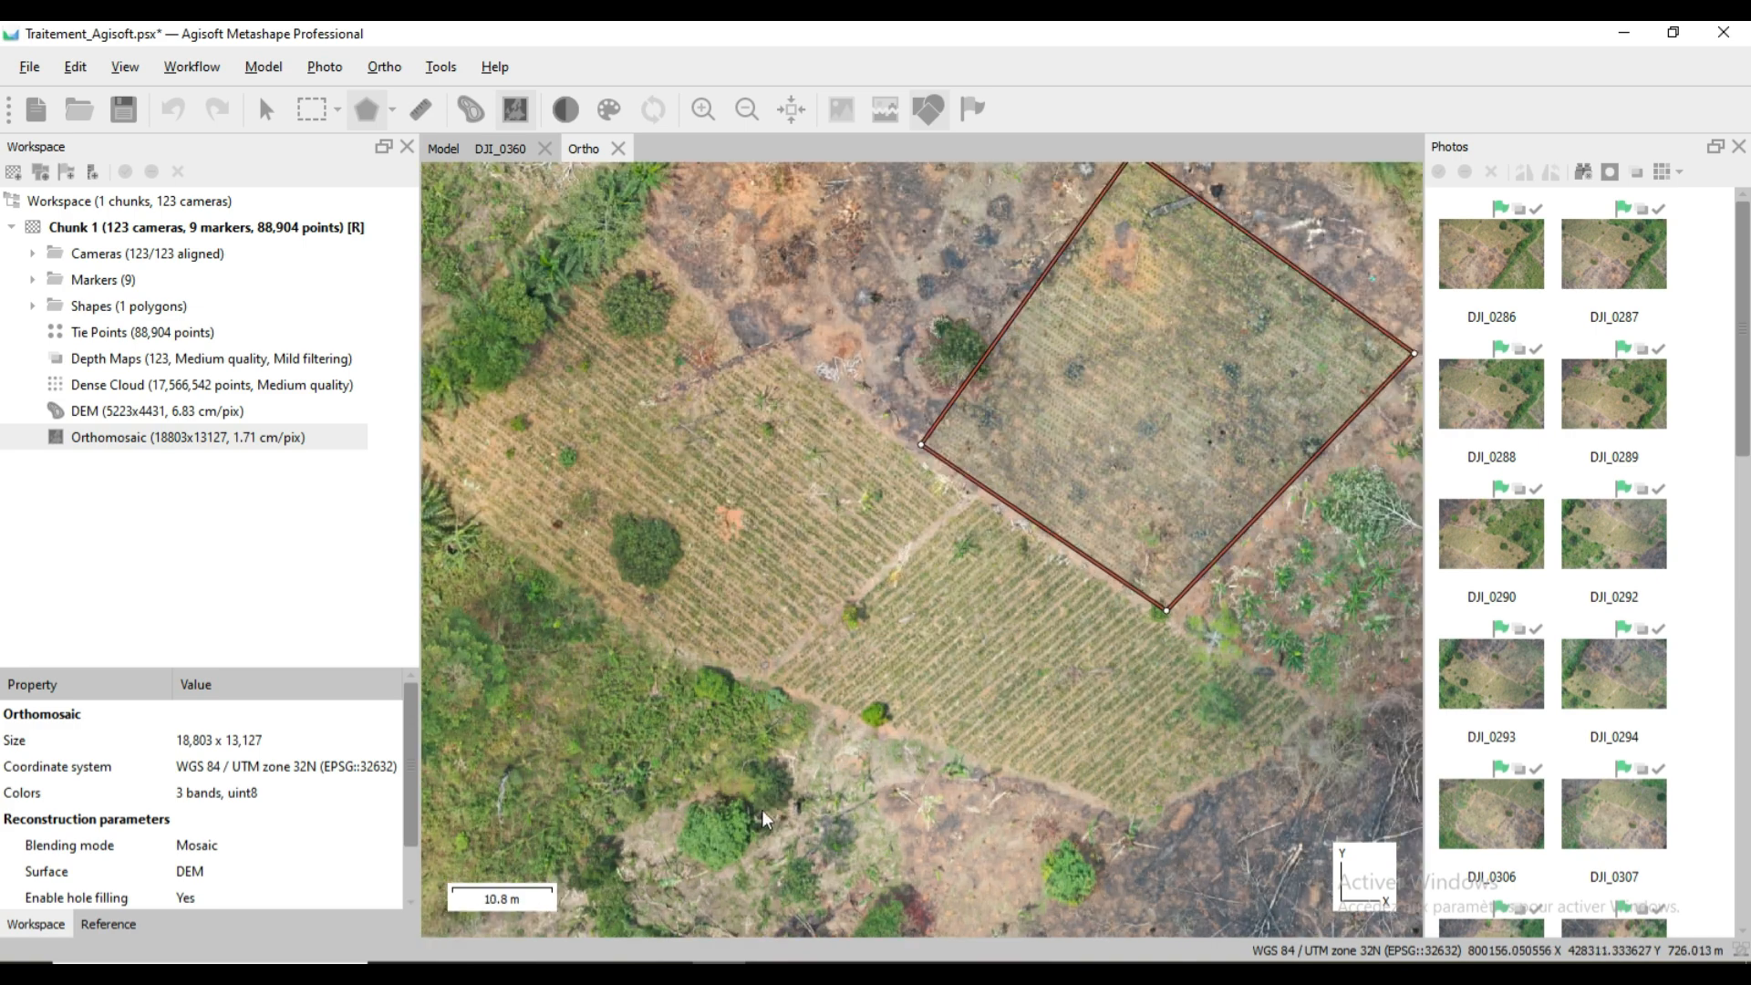
pyautogui.moveTo(1169, 753); pyautogui.dragTo(956, 647)
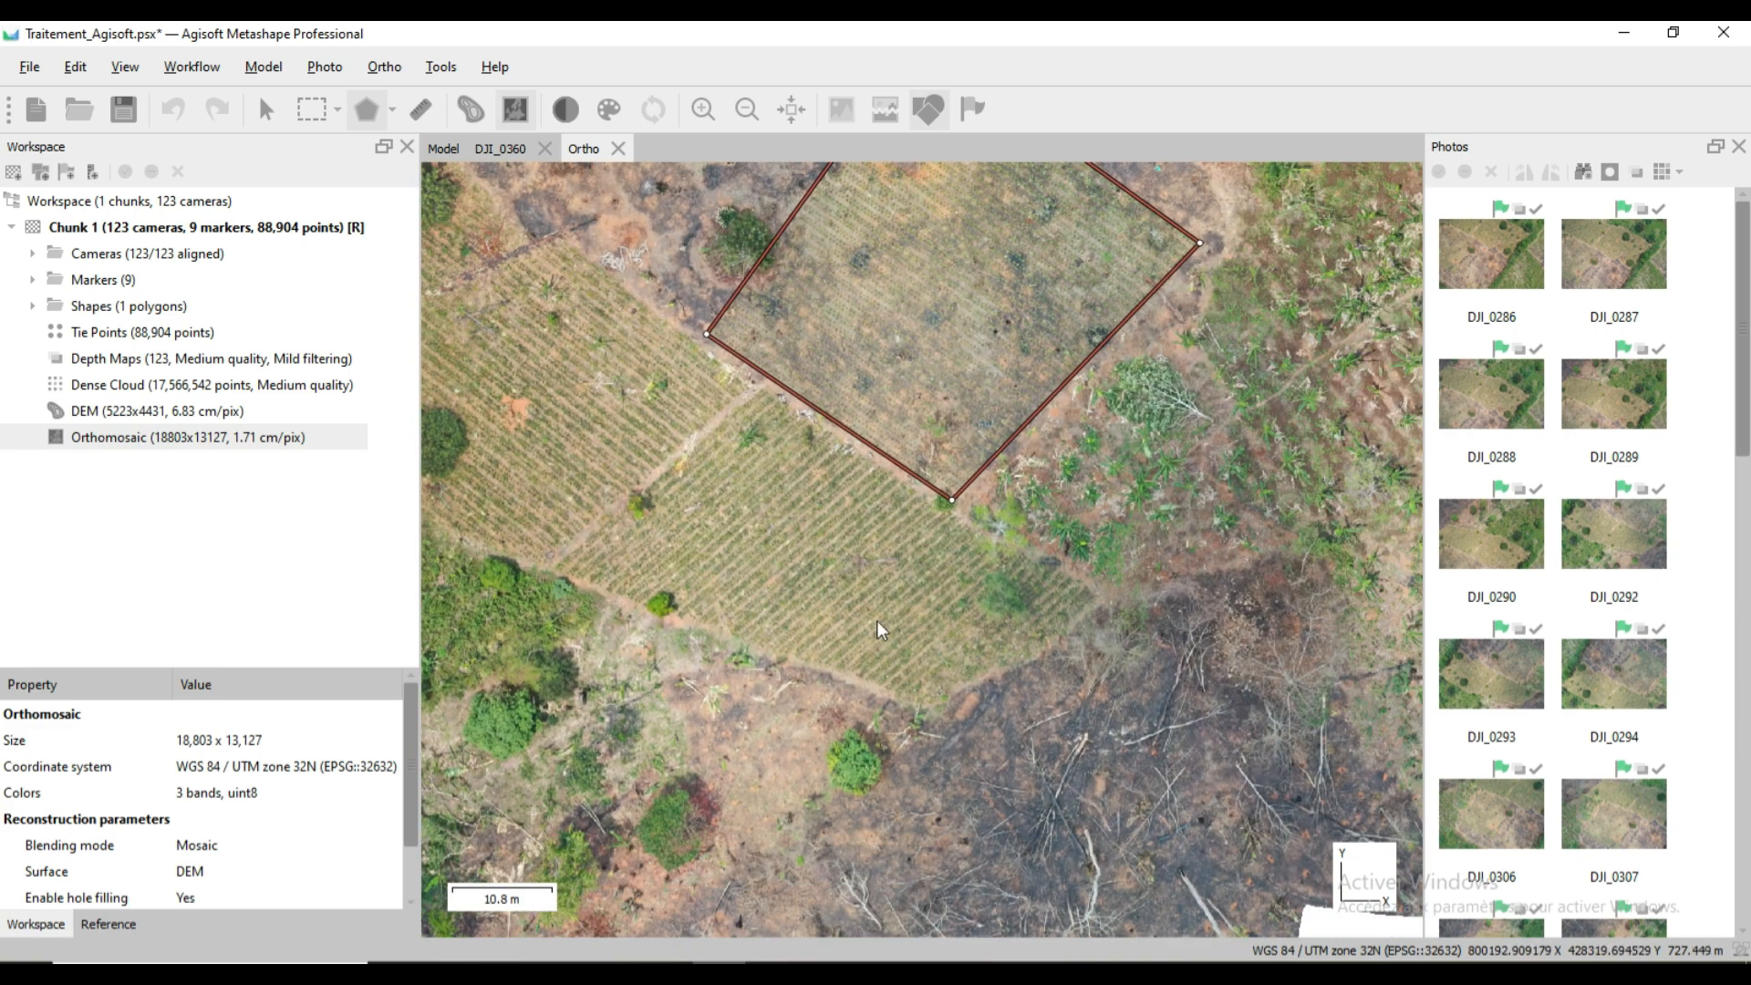
pyautogui.scroll(2, 631, 563)
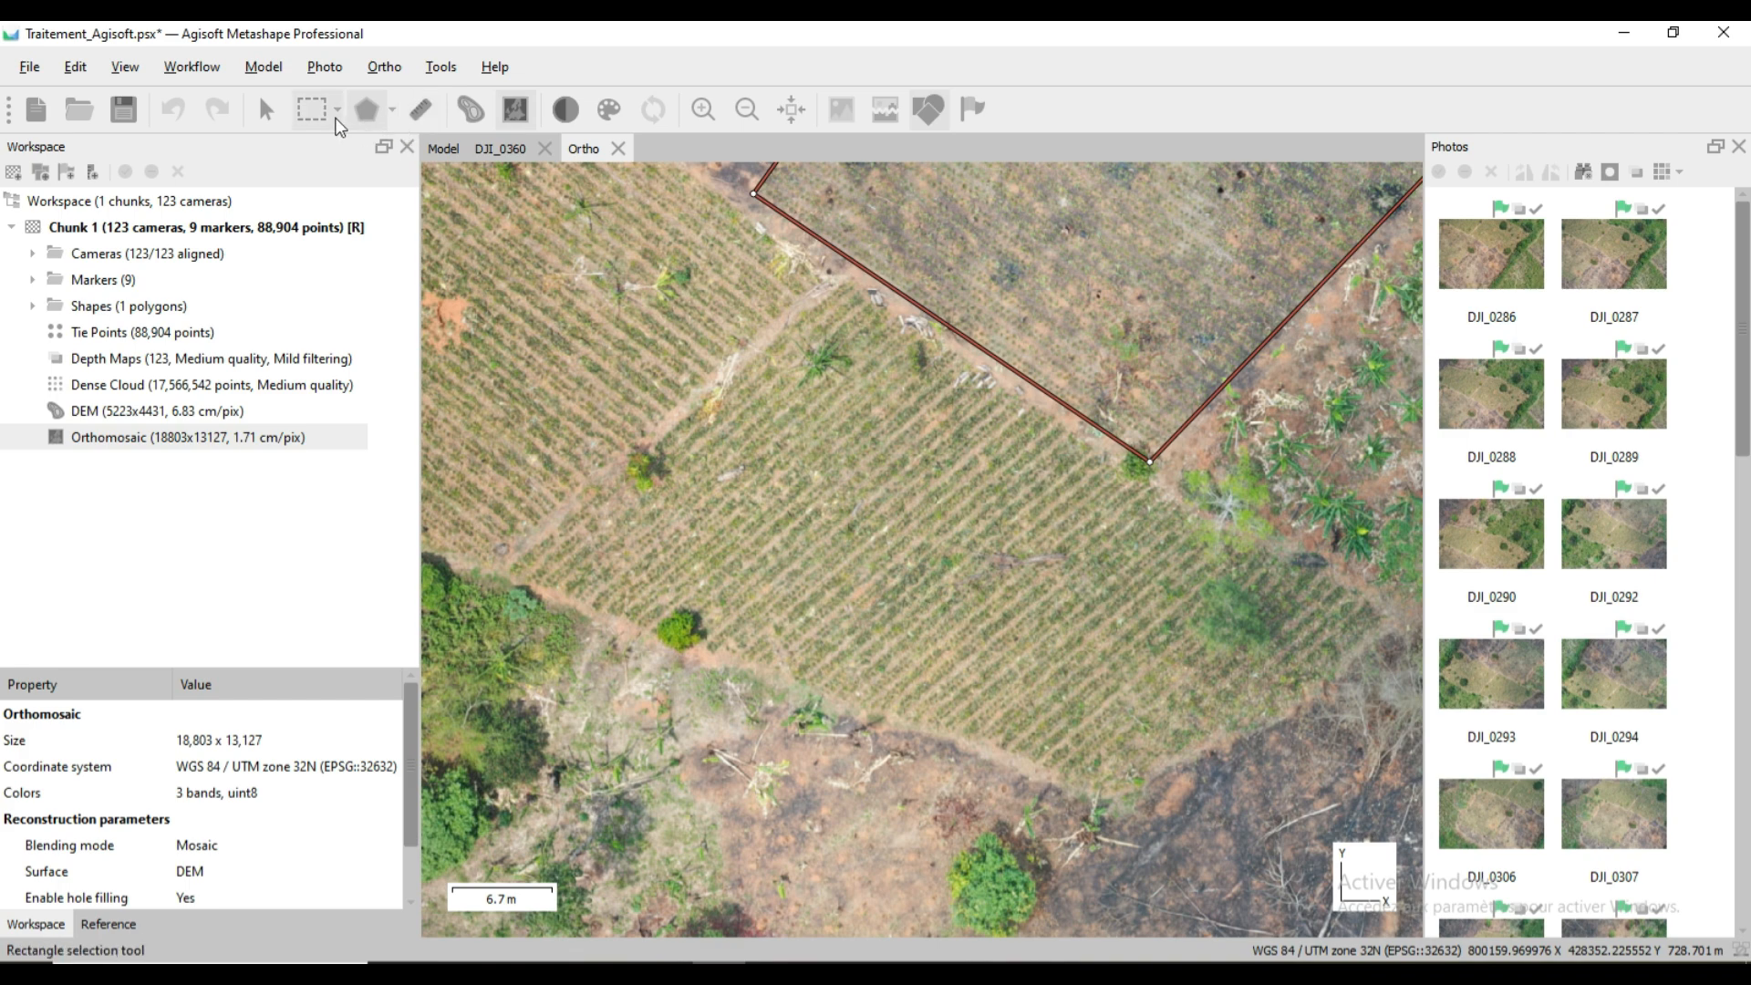
pyautogui.rightClick(790, 215)
pyautogui.click(858, 443)
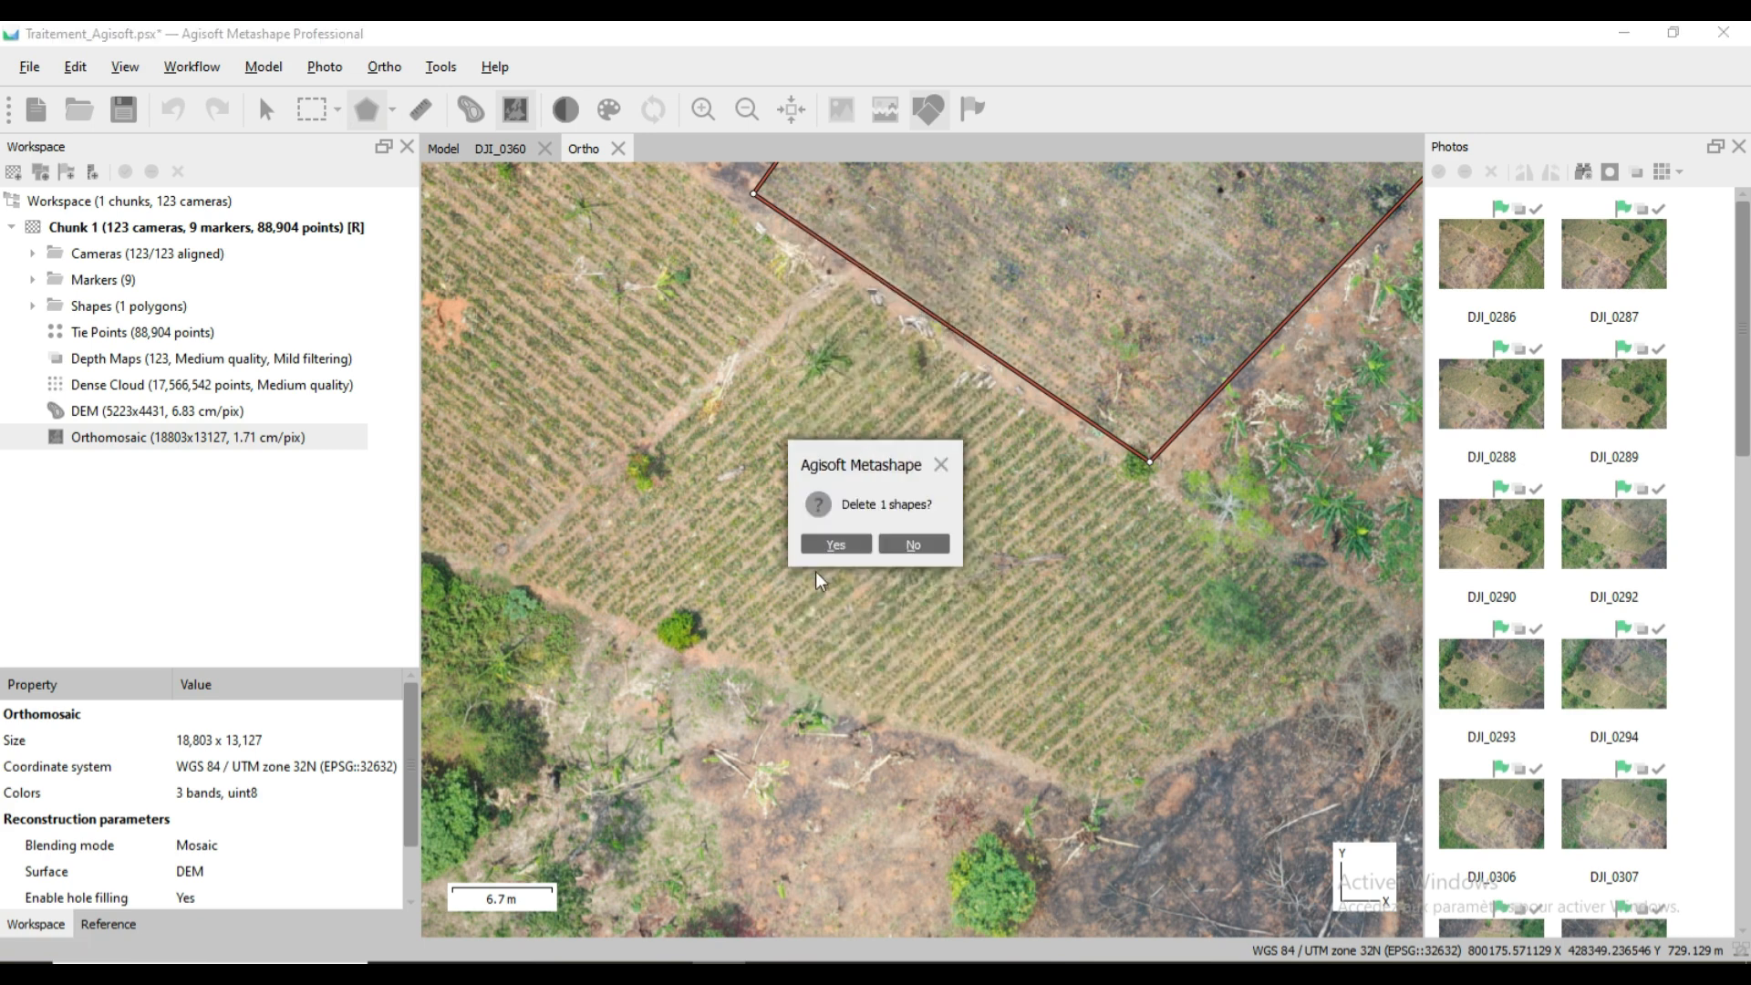
pyautogui.click(842, 544)
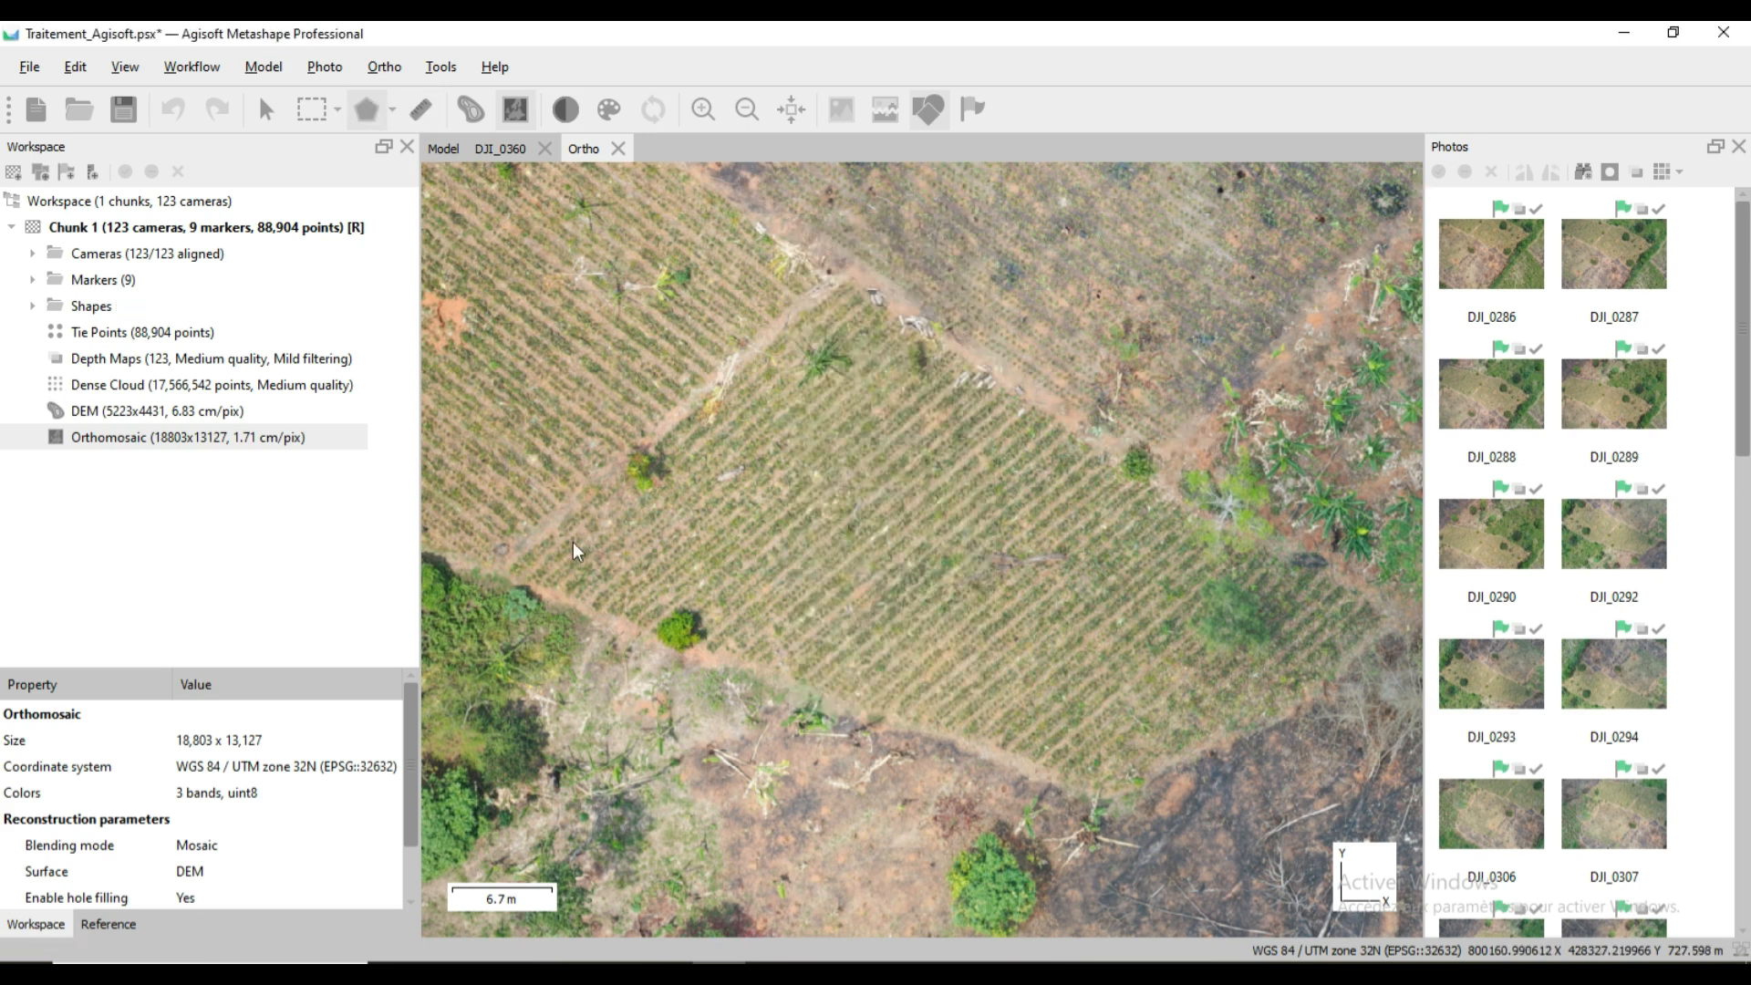
# Draw a closed five-corner polygon of about 1,011 m² around the striped crop plot directly south of the burnt-edged field.
pyautogui.click(502, 574)
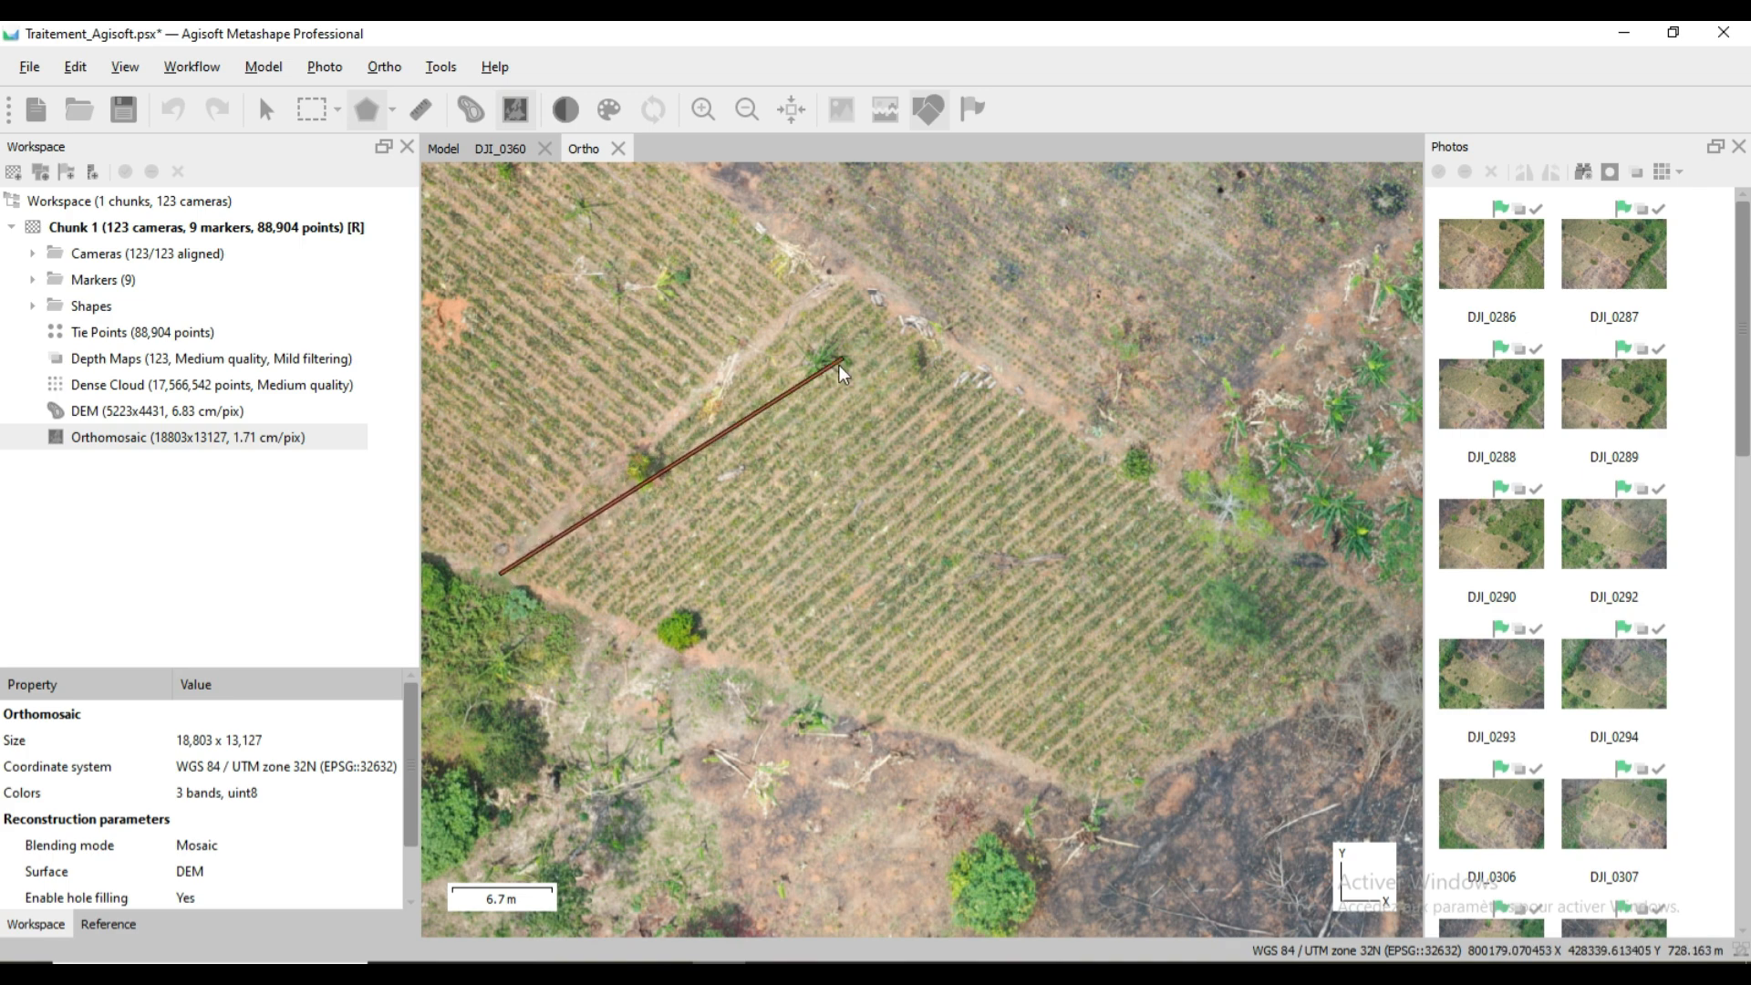
pyautogui.click(844, 281)
pyautogui.click(1395, 623)
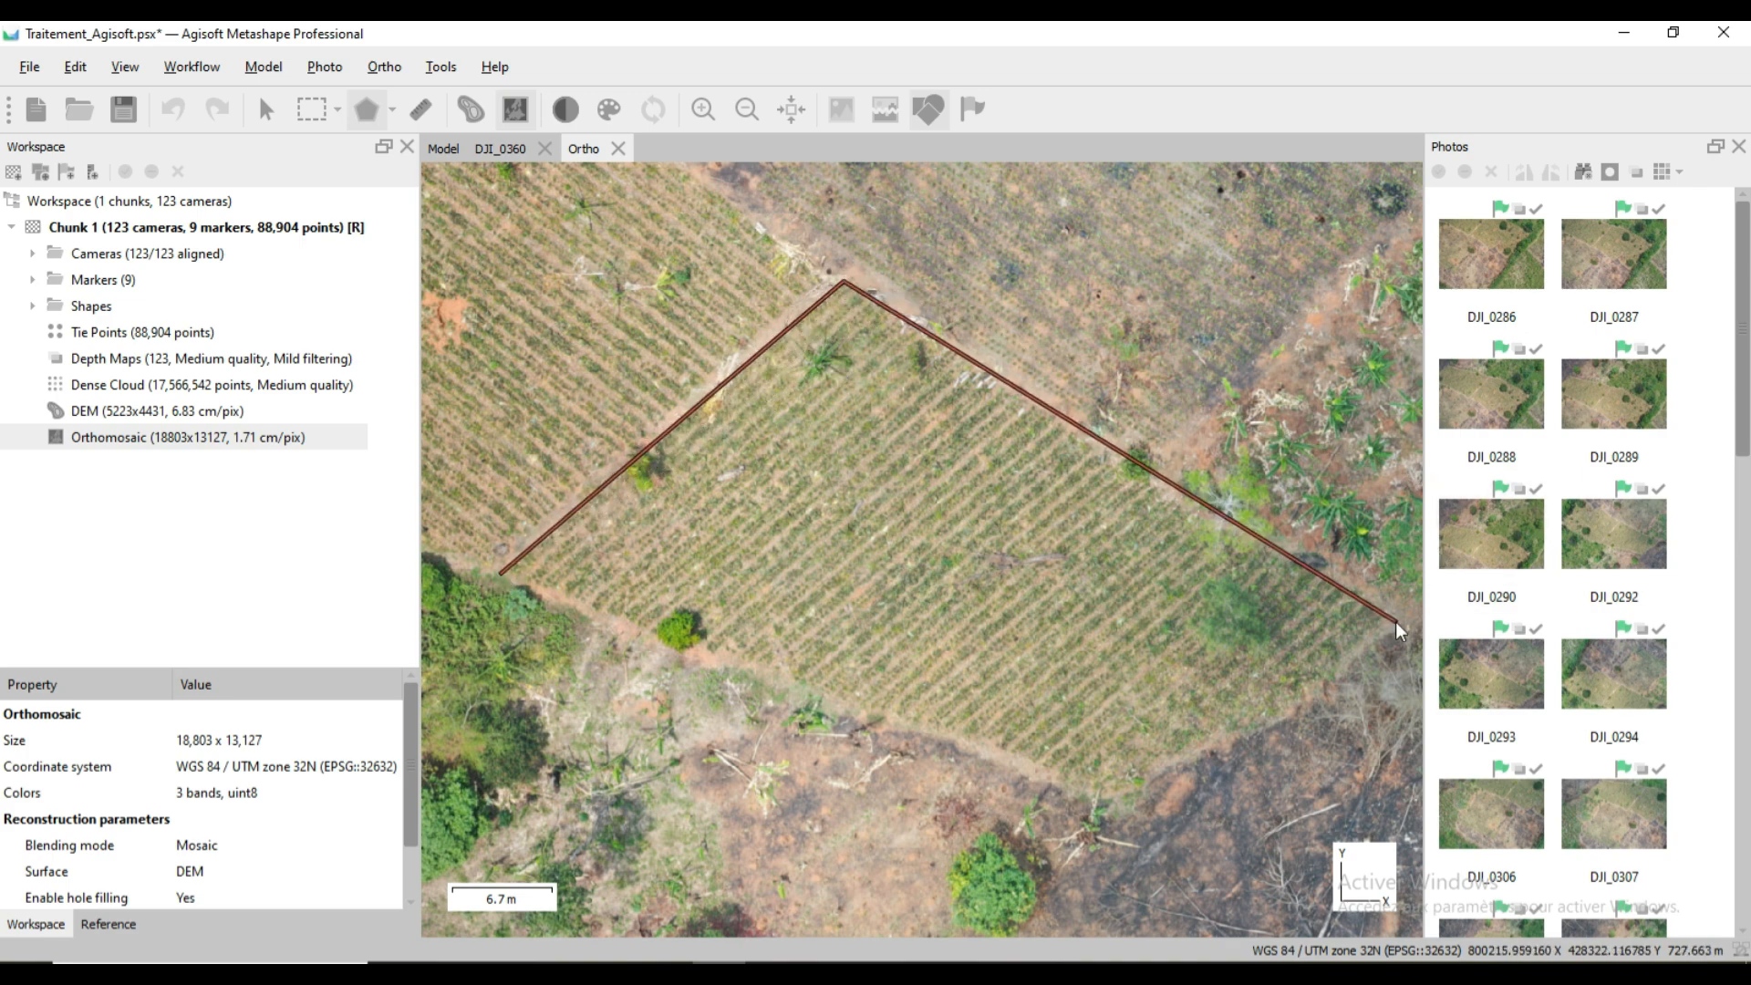
pyautogui.click(1268, 730)
pyautogui.click(1099, 796)
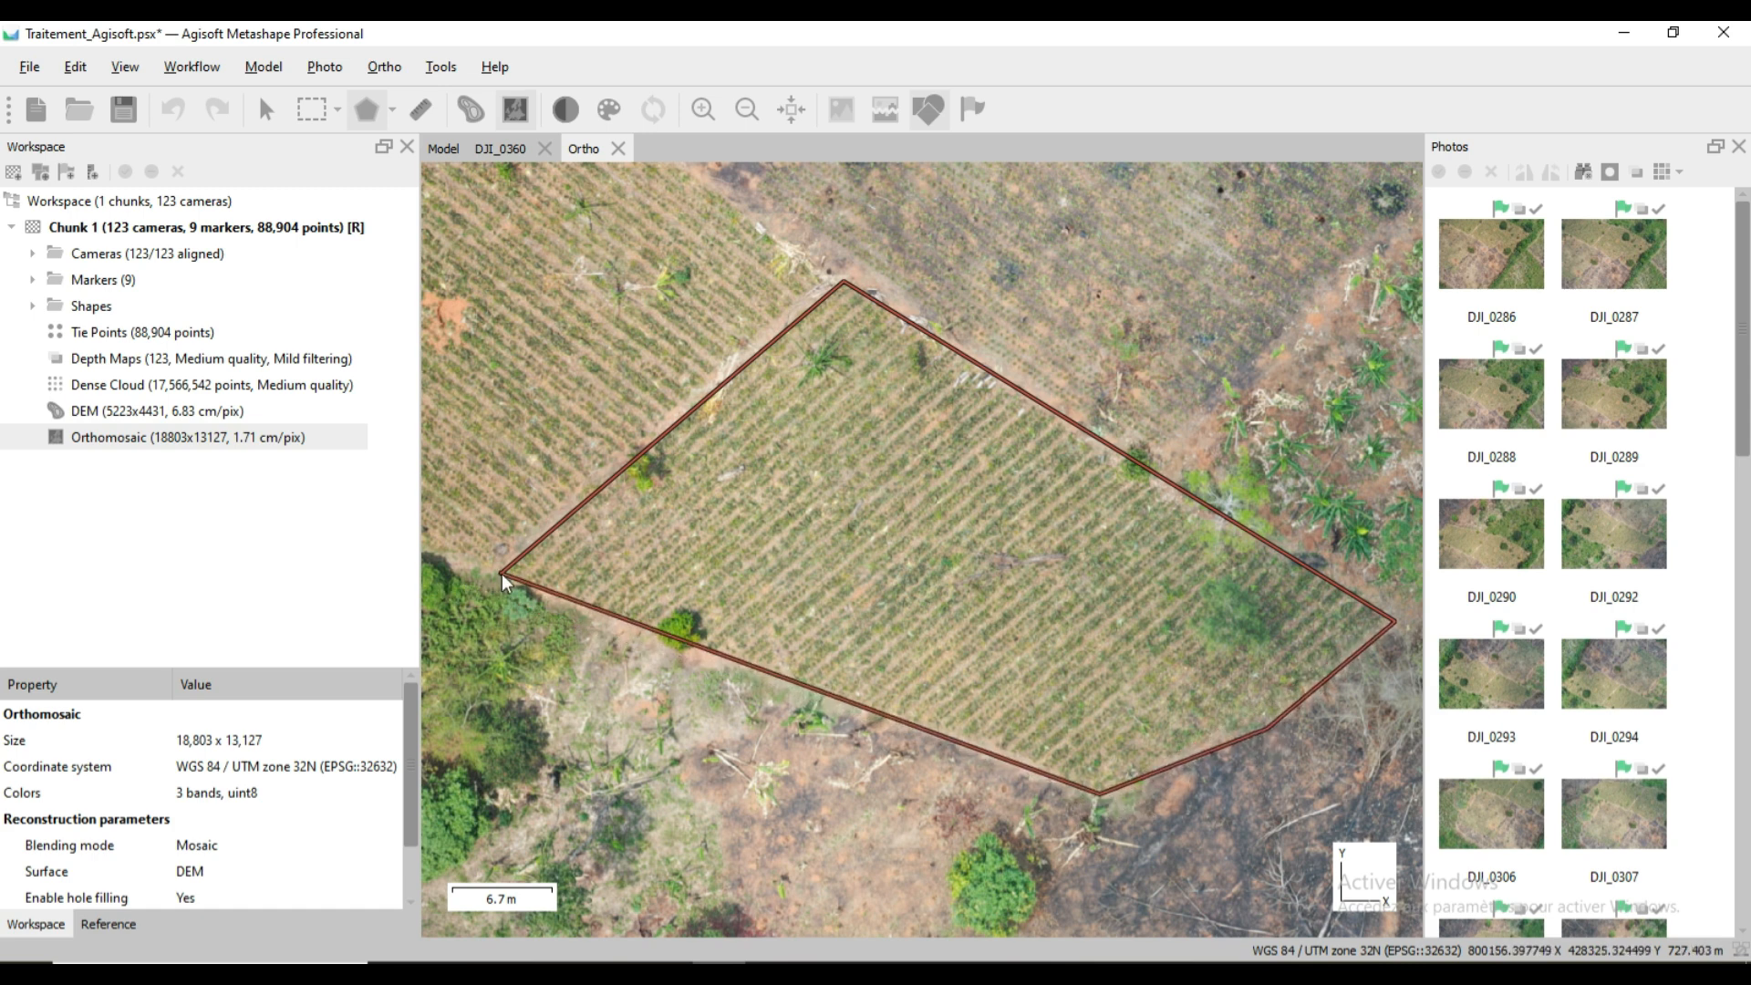
pyautogui.click(502, 574)
# Measure the striped crop plot polygon's planar perimeter and area, and close the measurement.
pyautogui.rightClick(788, 331)
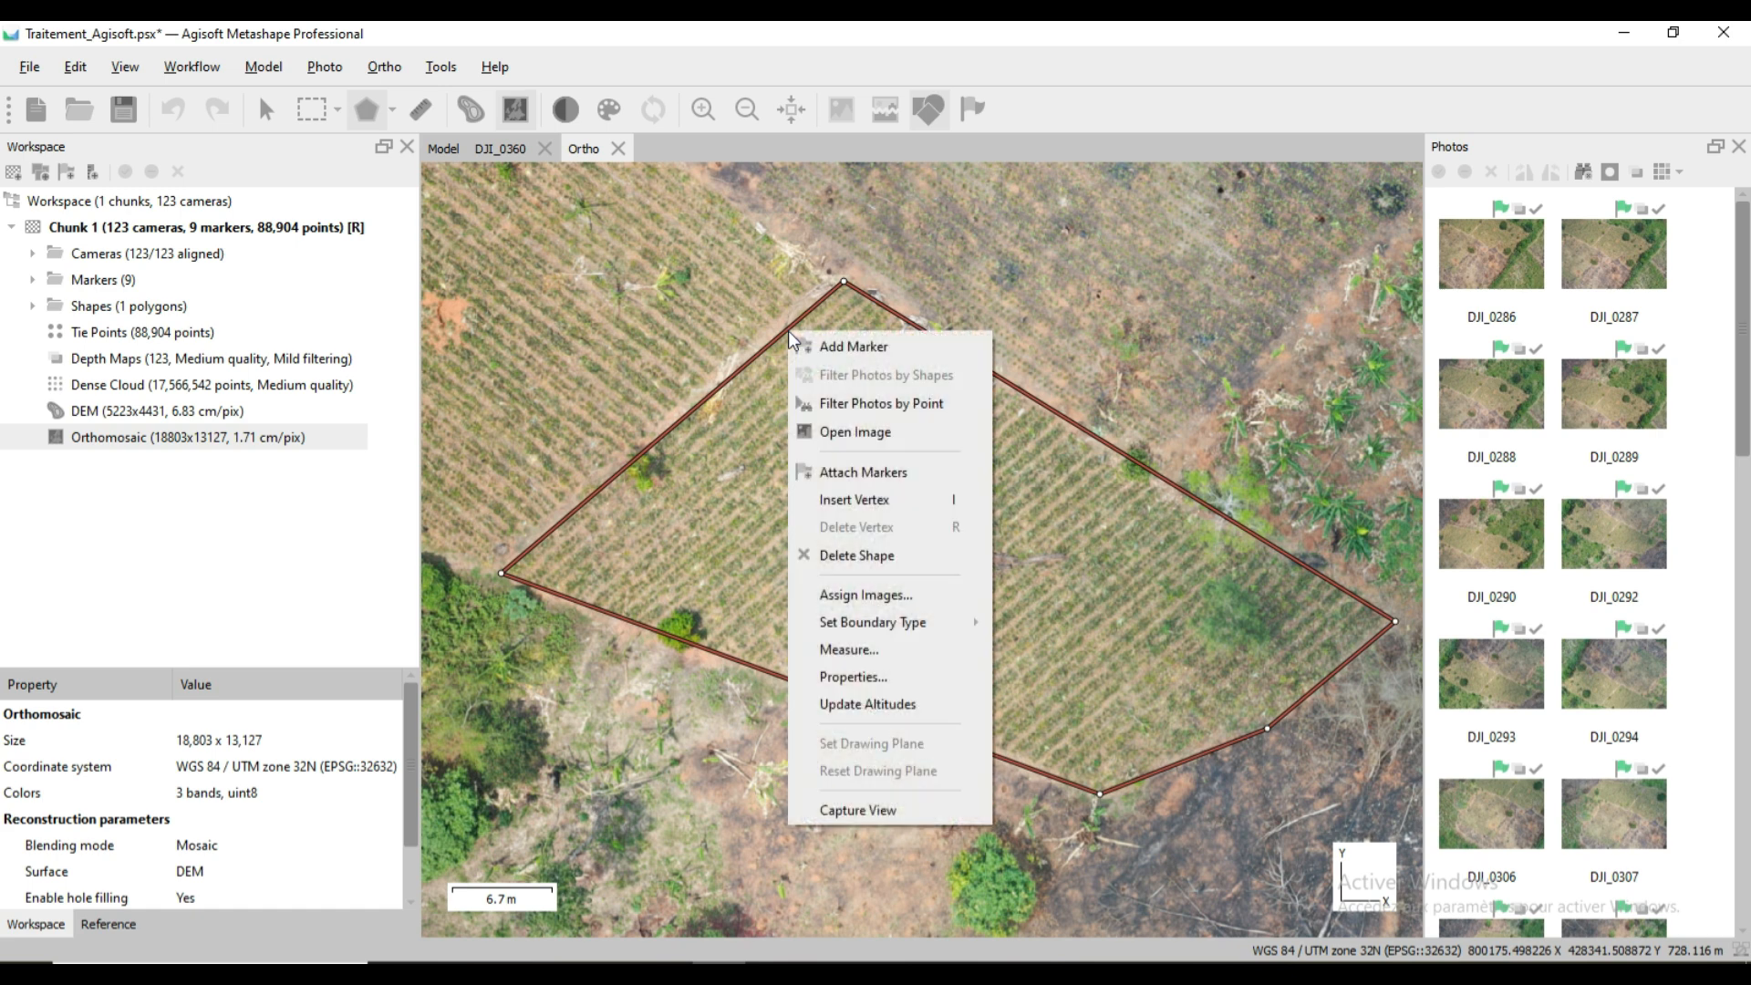
pyautogui.click(868, 652)
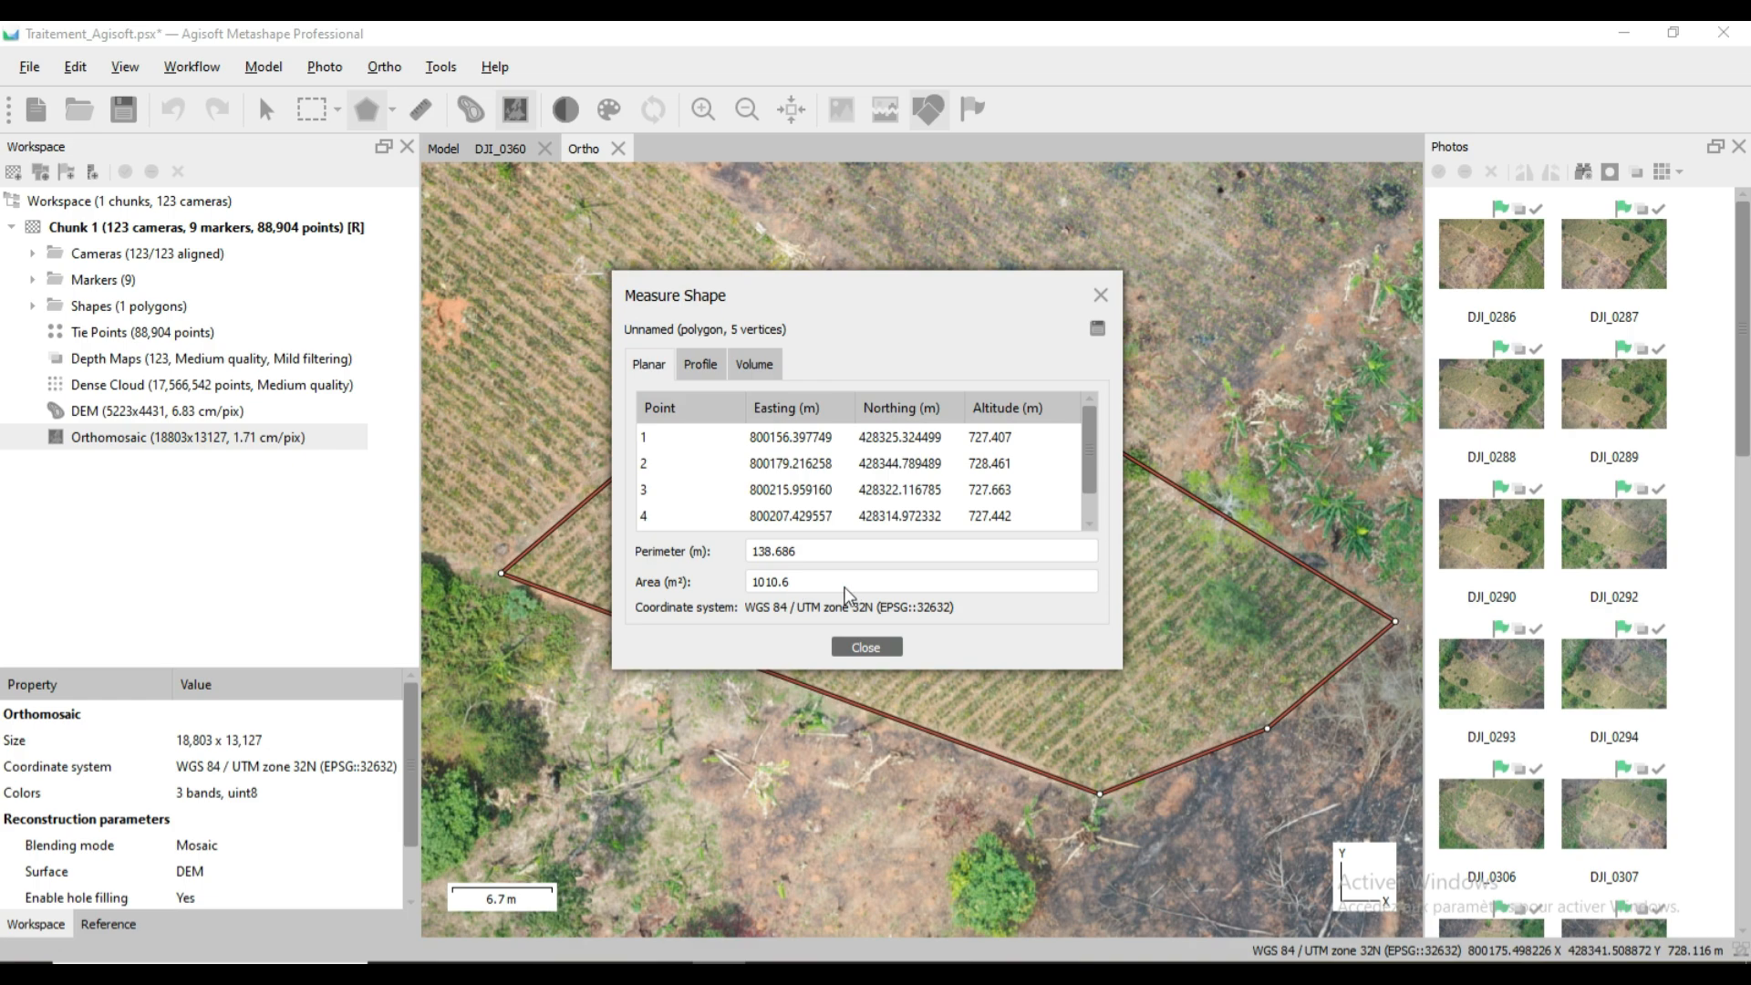
pyautogui.click(1098, 299)
# Delete the polygon around the striped crop plot and confirm the deletion.
pyautogui.scroll(-5, 843, 560)
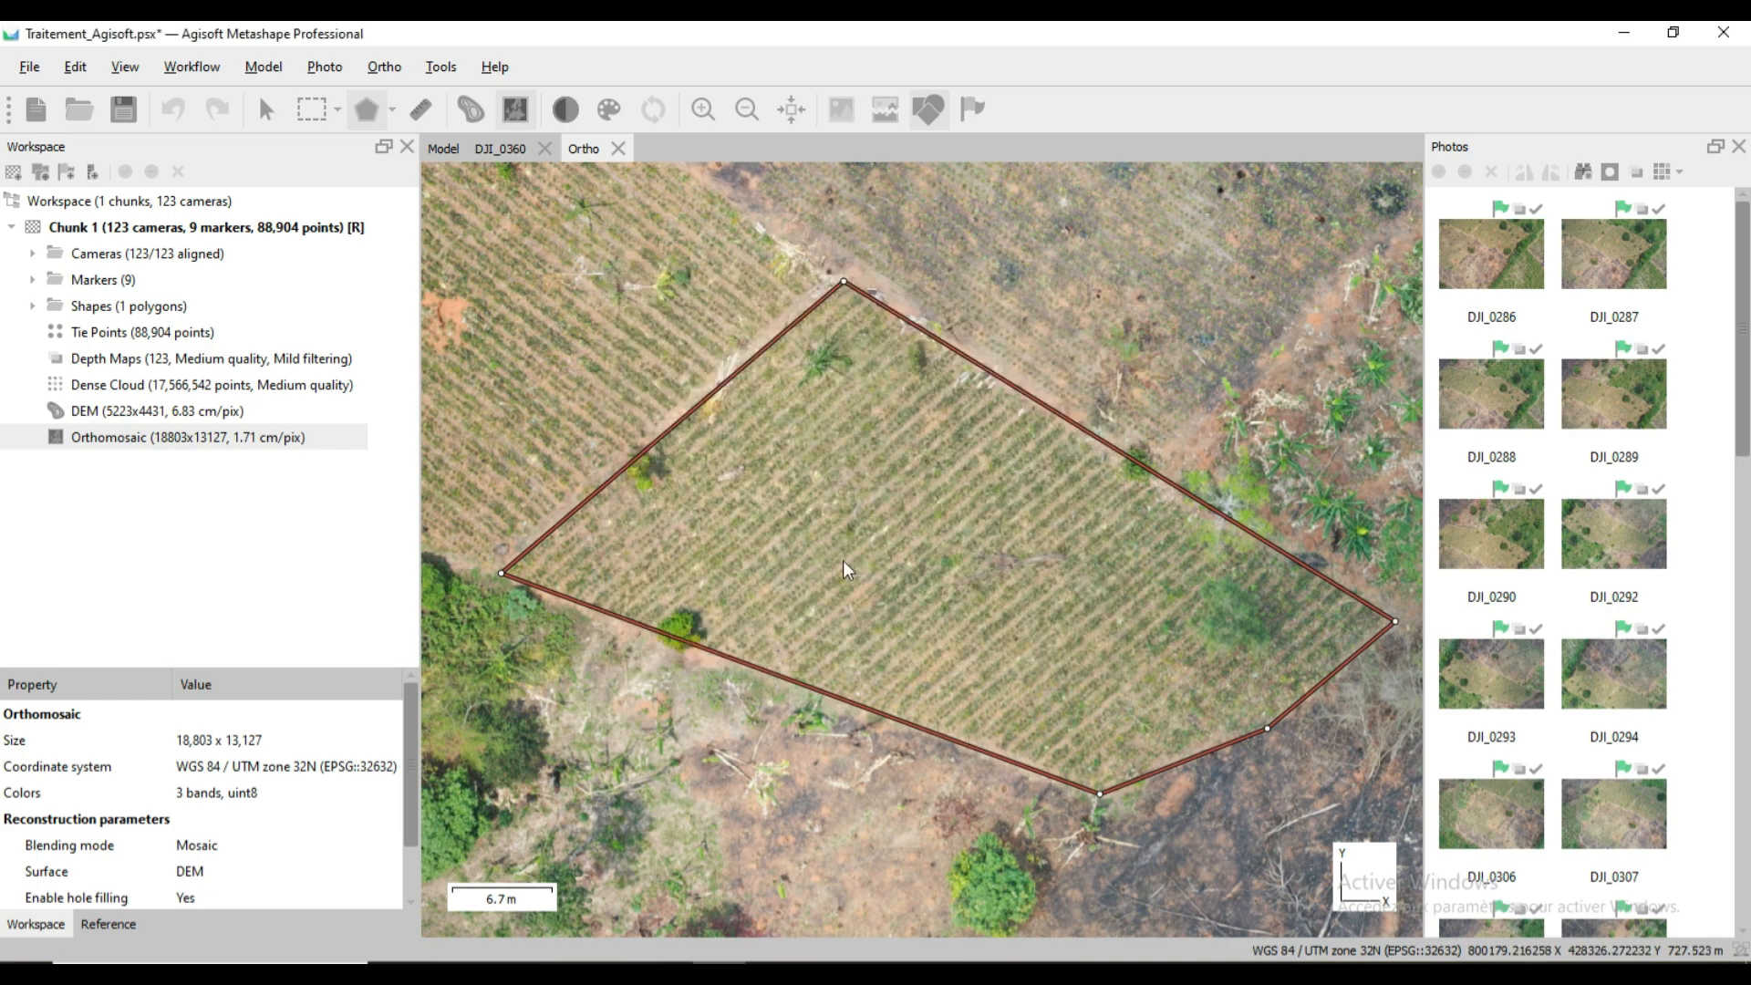
pyautogui.scroll(-3, 833, 569)
pyautogui.moveTo(920, 423); pyautogui.dragTo(700, 713)
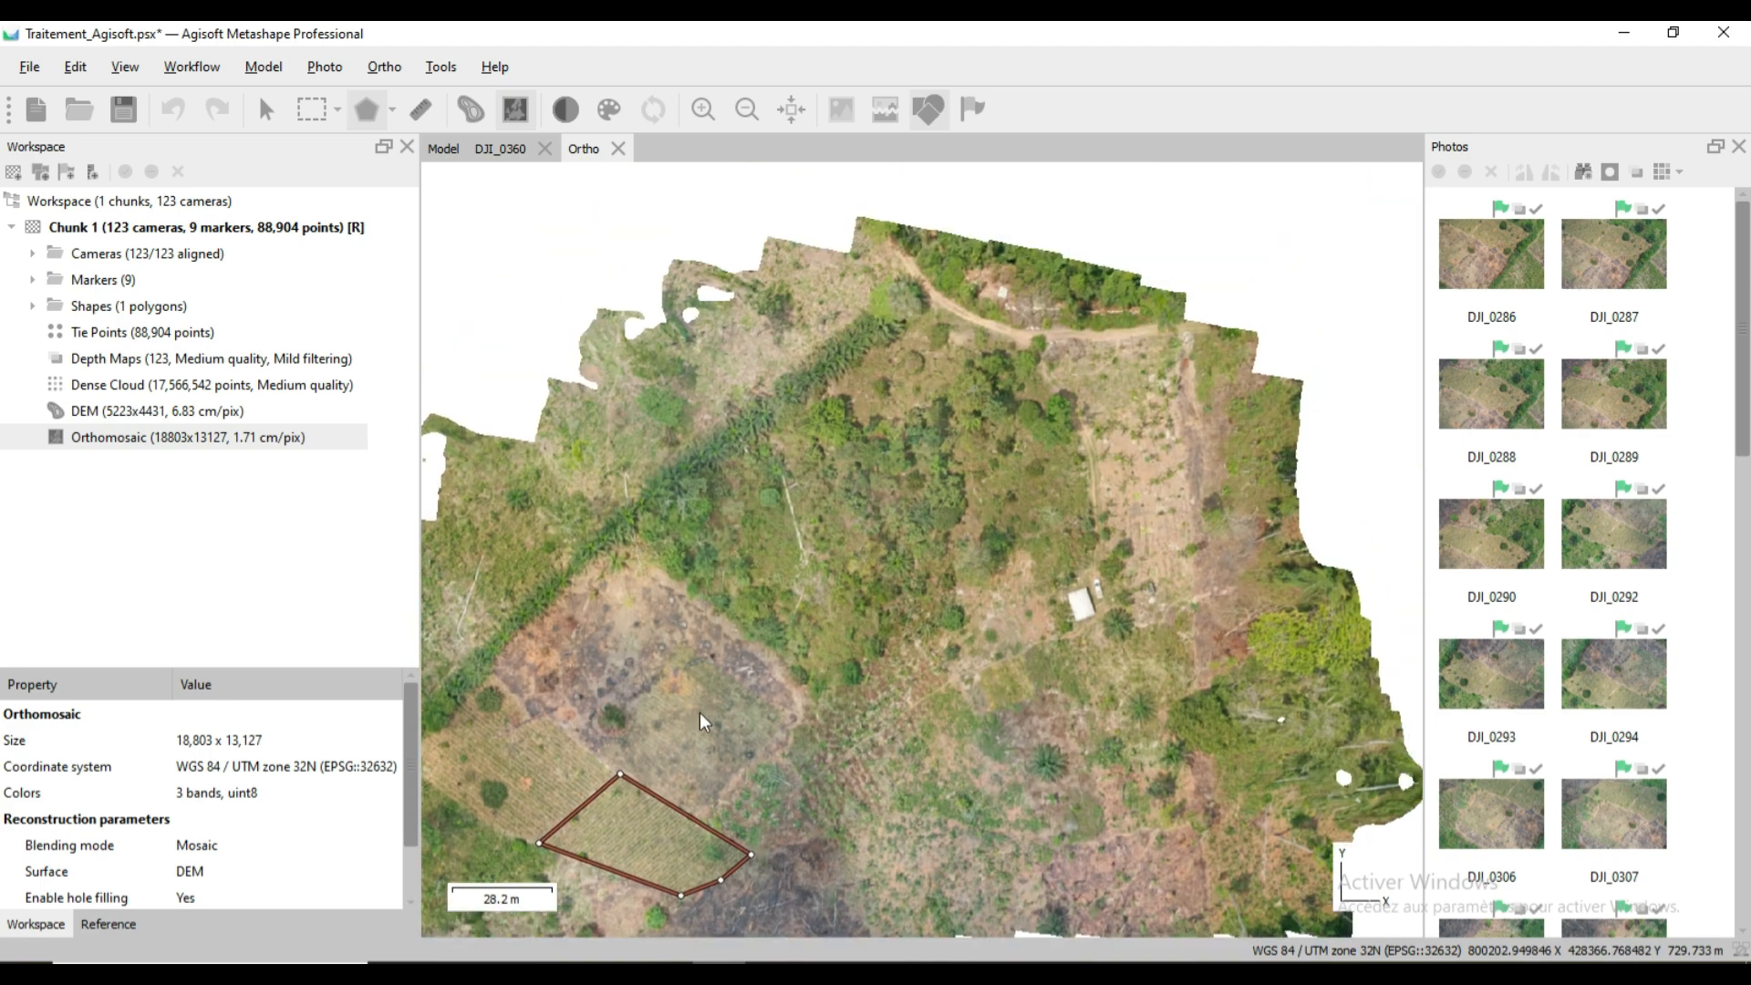
pyautogui.scroll(1, 789, 586)
pyautogui.scroll(2, 873, 538)
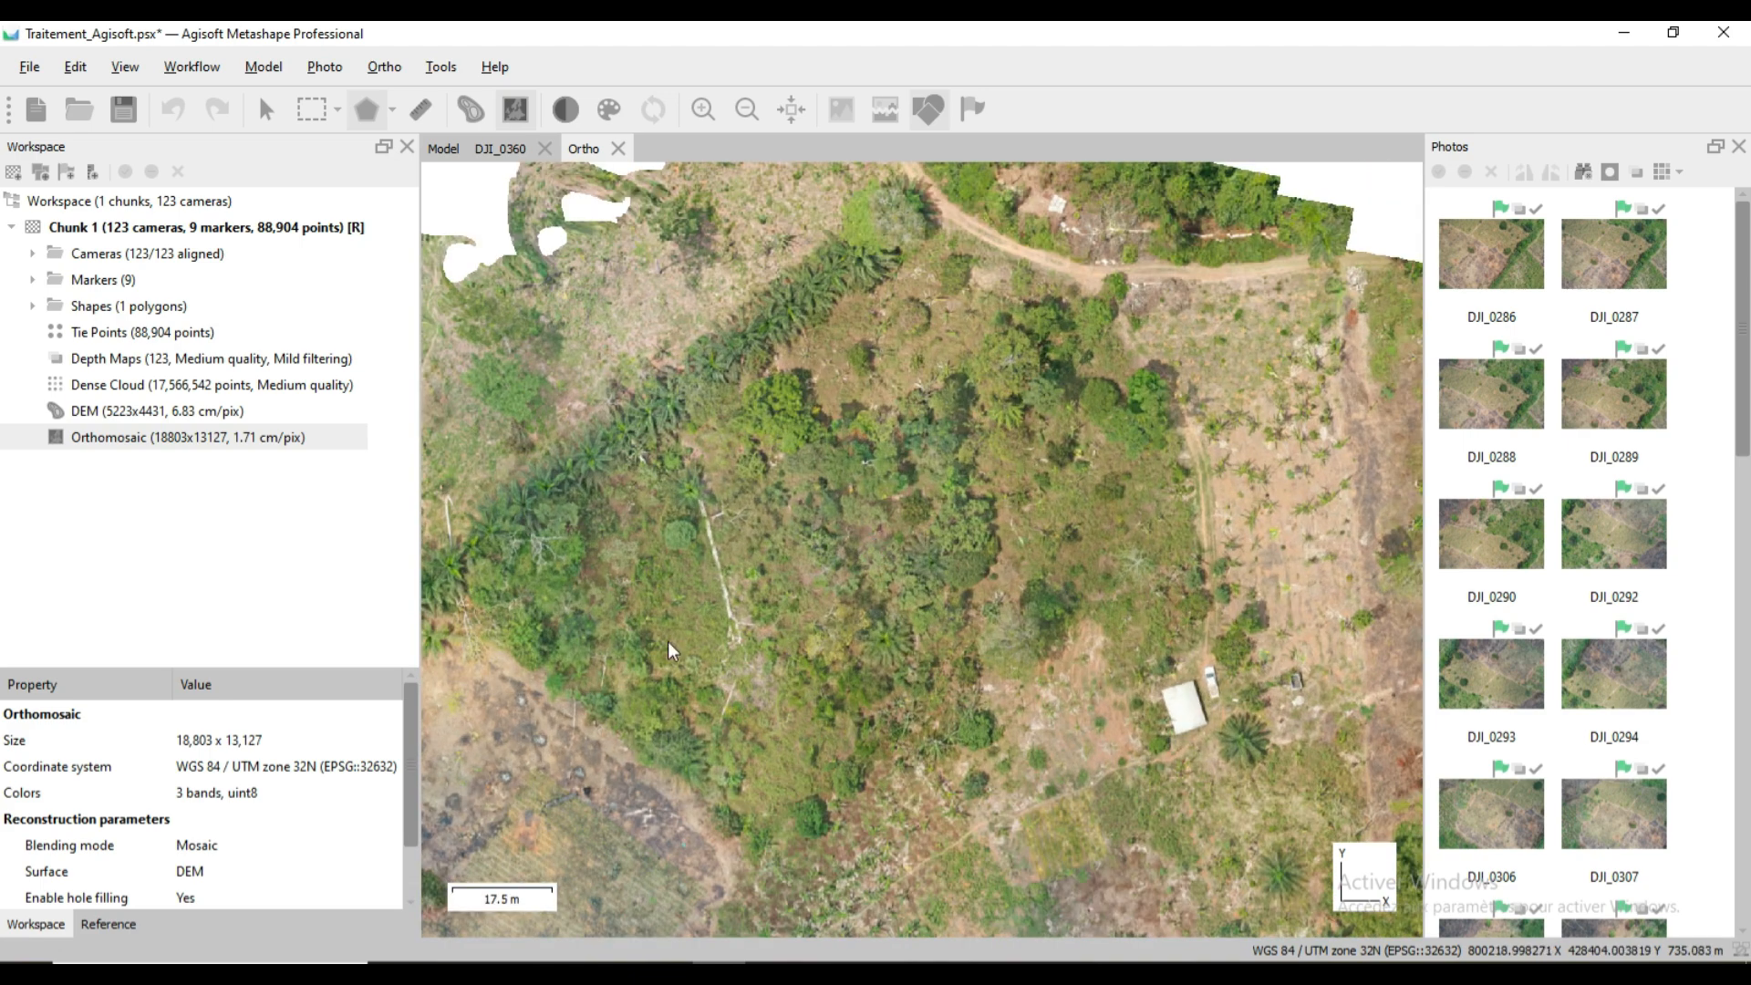
pyautogui.moveTo(628, 723); pyautogui.dragTo(918, 359)
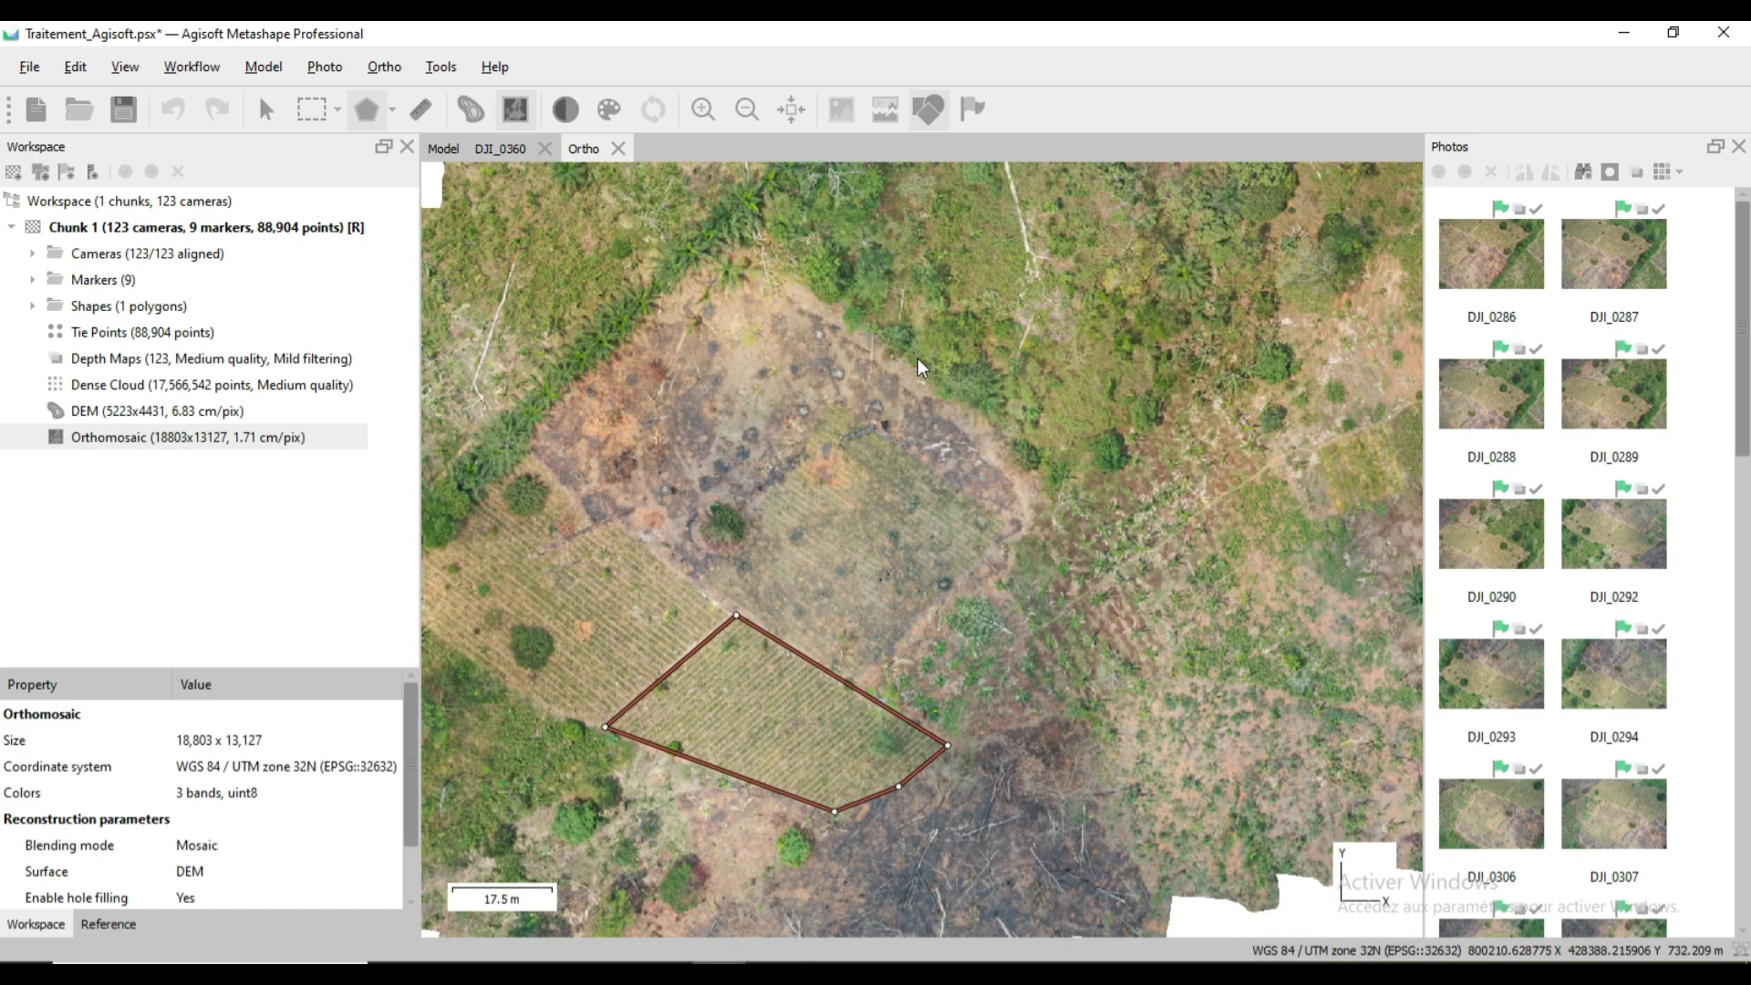
pyautogui.rightClick(779, 642)
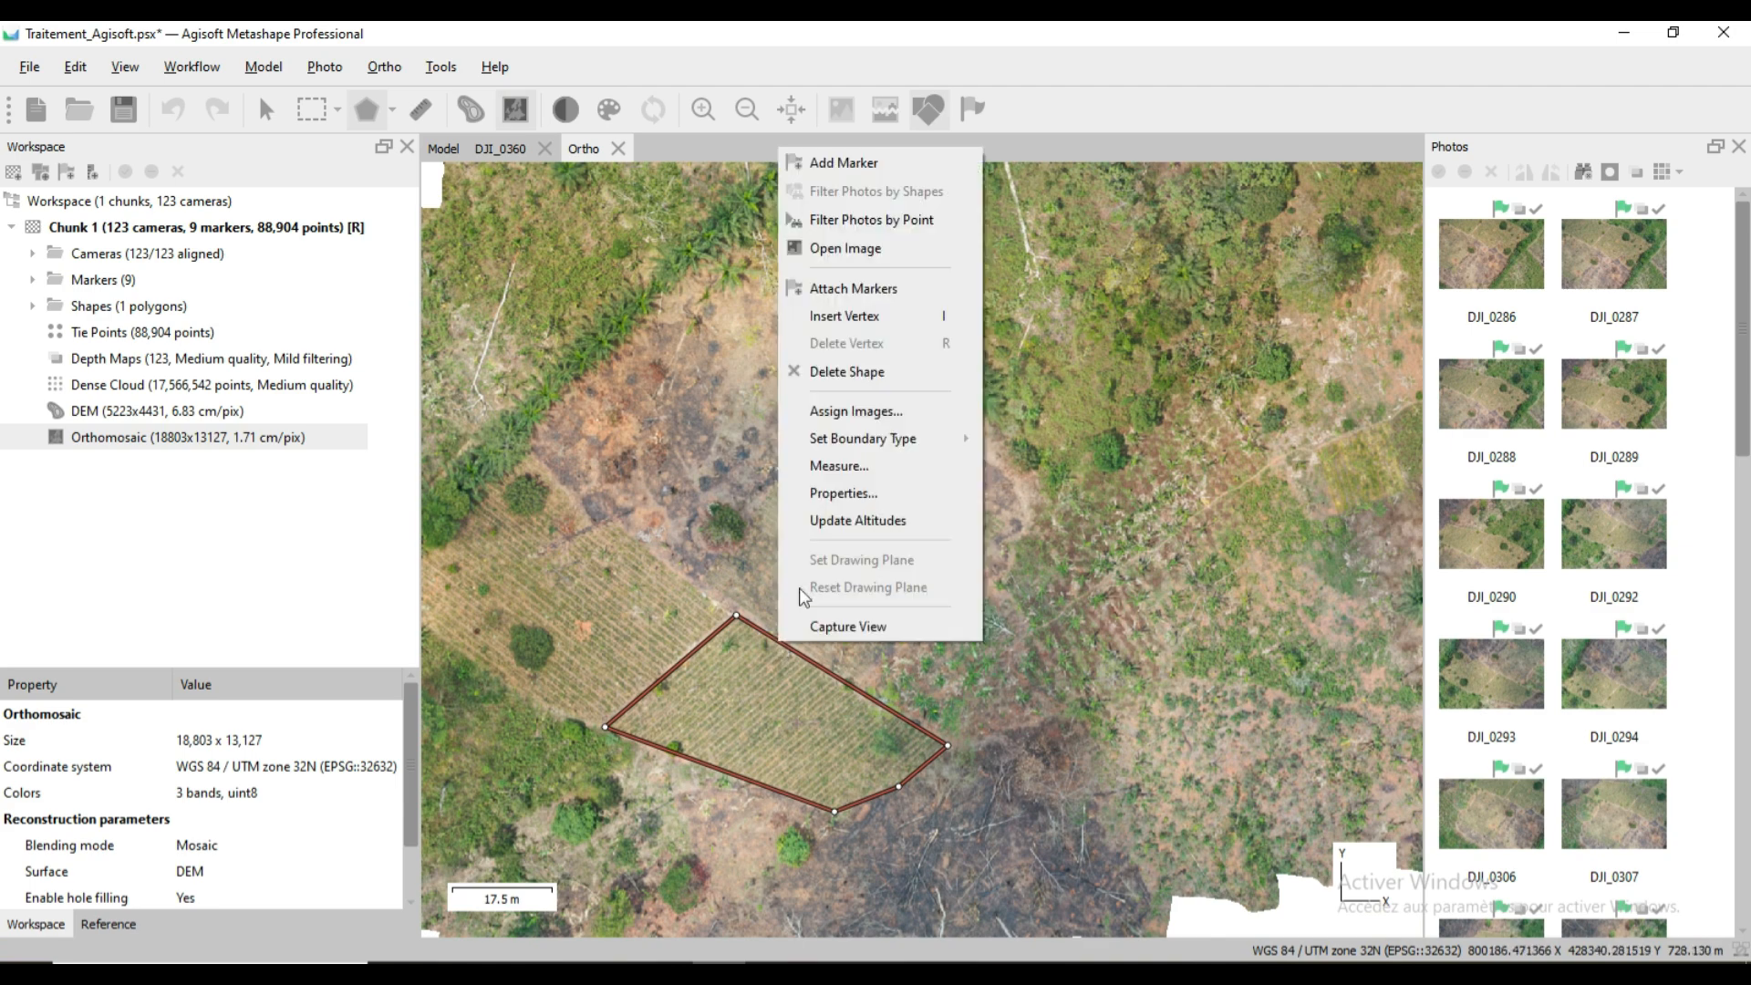
pyautogui.click(844, 371)
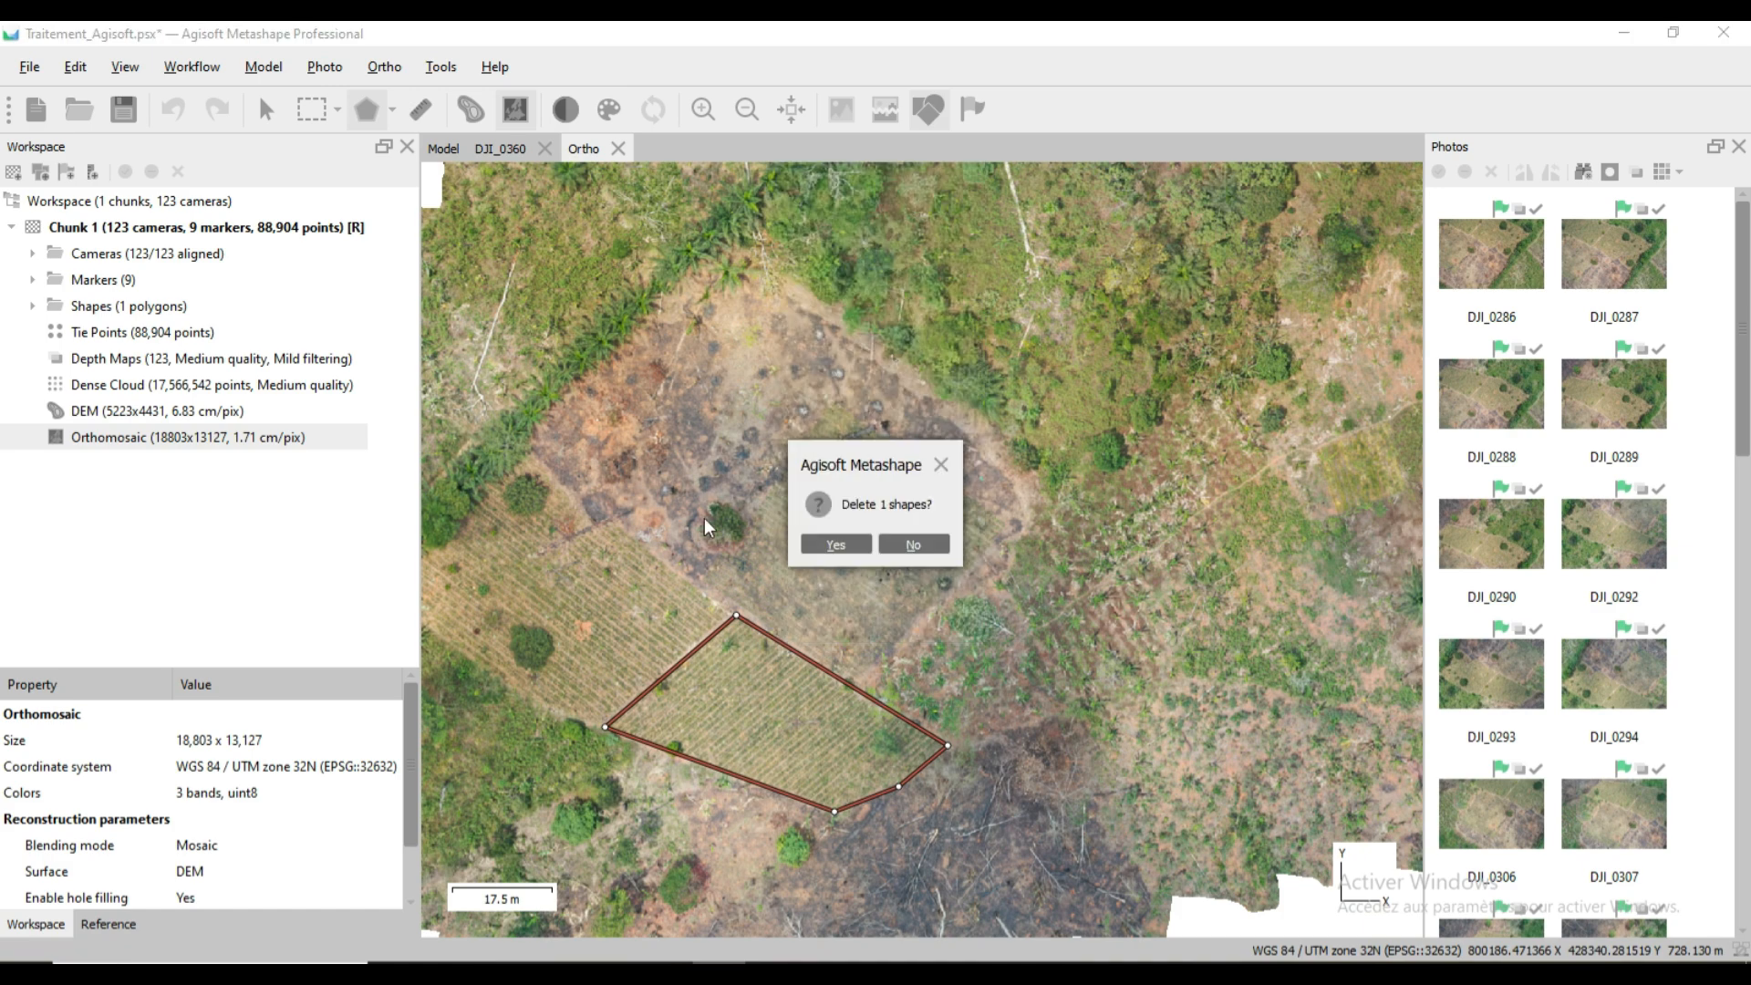
pyautogui.click(814, 544)
# Draw a closed ten-vertex polygon of about 9,054 m² around the woodland between the palm line, dirt track, white-roofed building and burnt-edged field.
pyautogui.moveTo(814, 544); pyautogui.dragTo(696, 592)
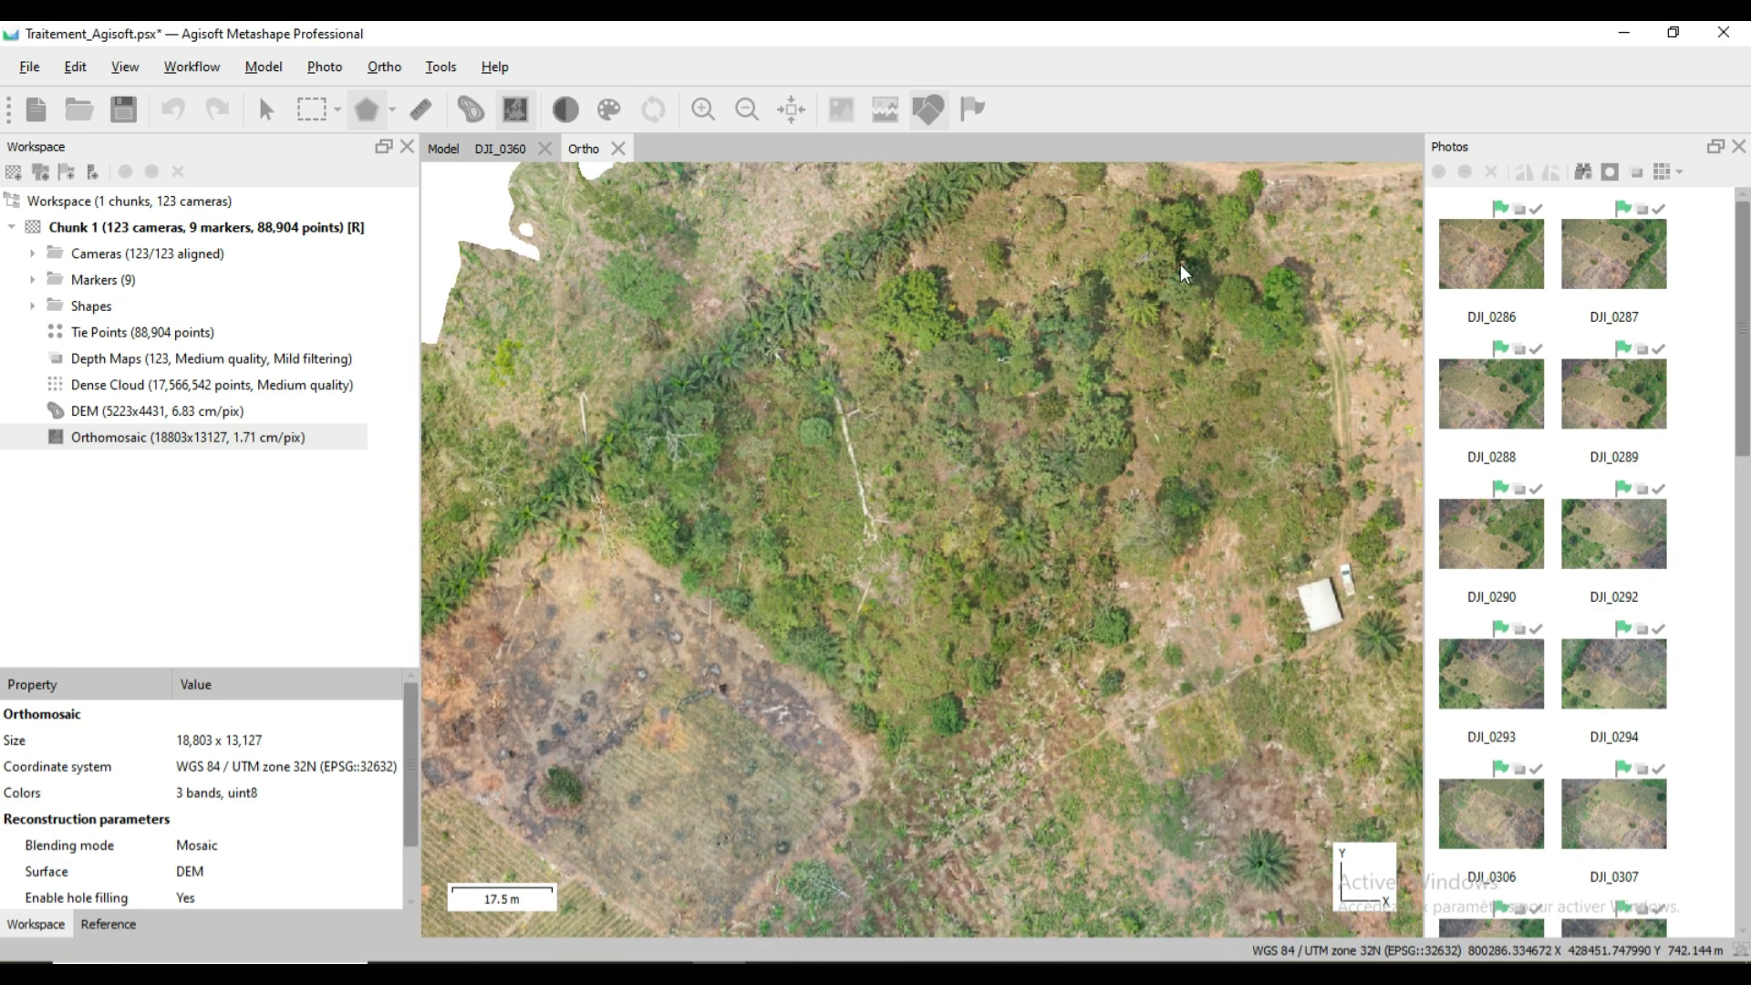
pyautogui.scroll(-1, 866, 532)
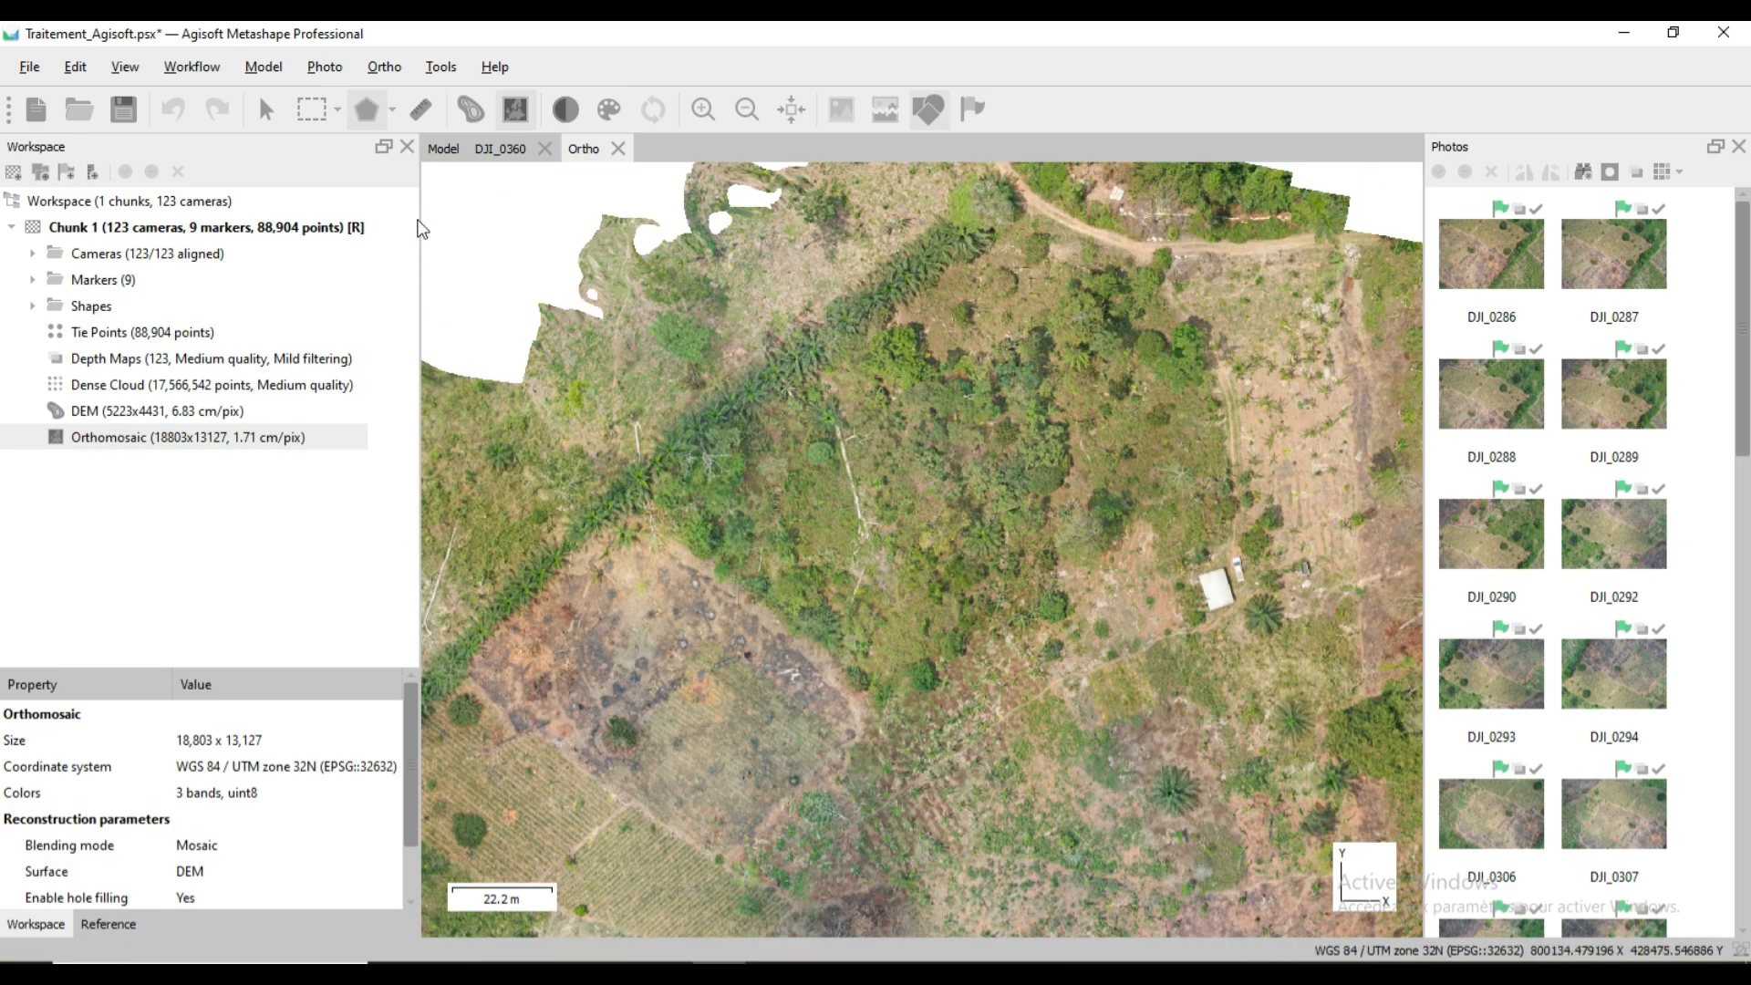
pyautogui.click(365, 110)
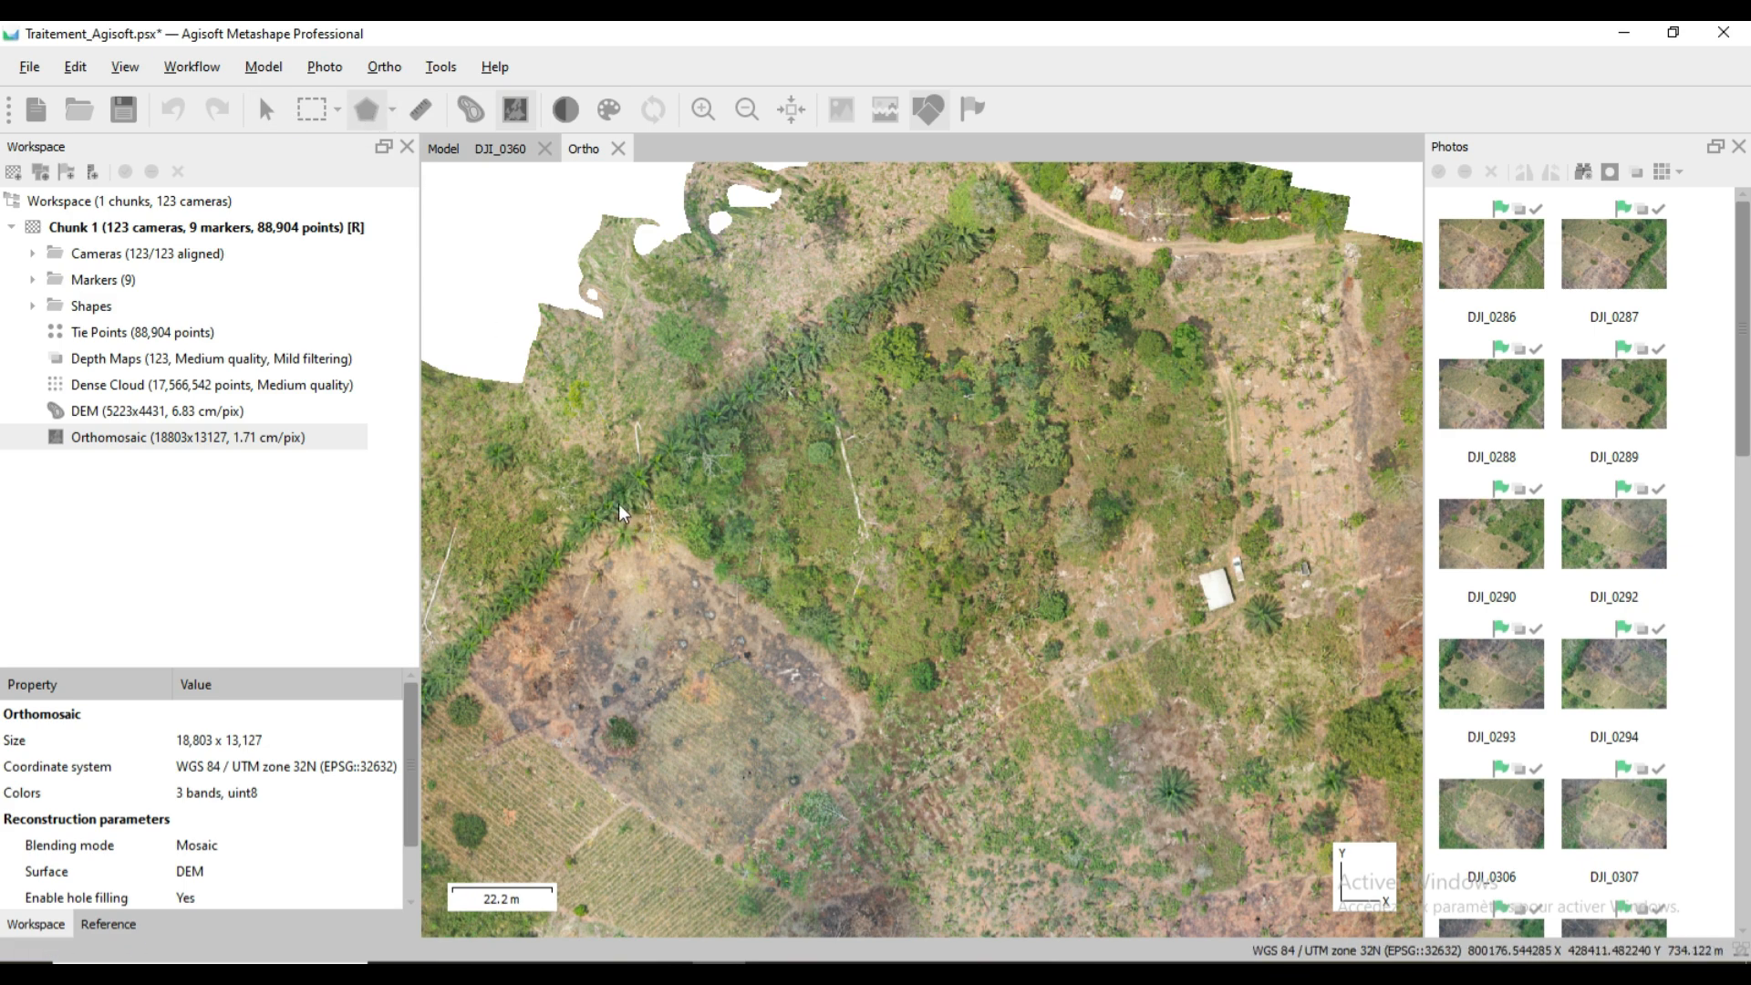
pyautogui.click(611, 502)
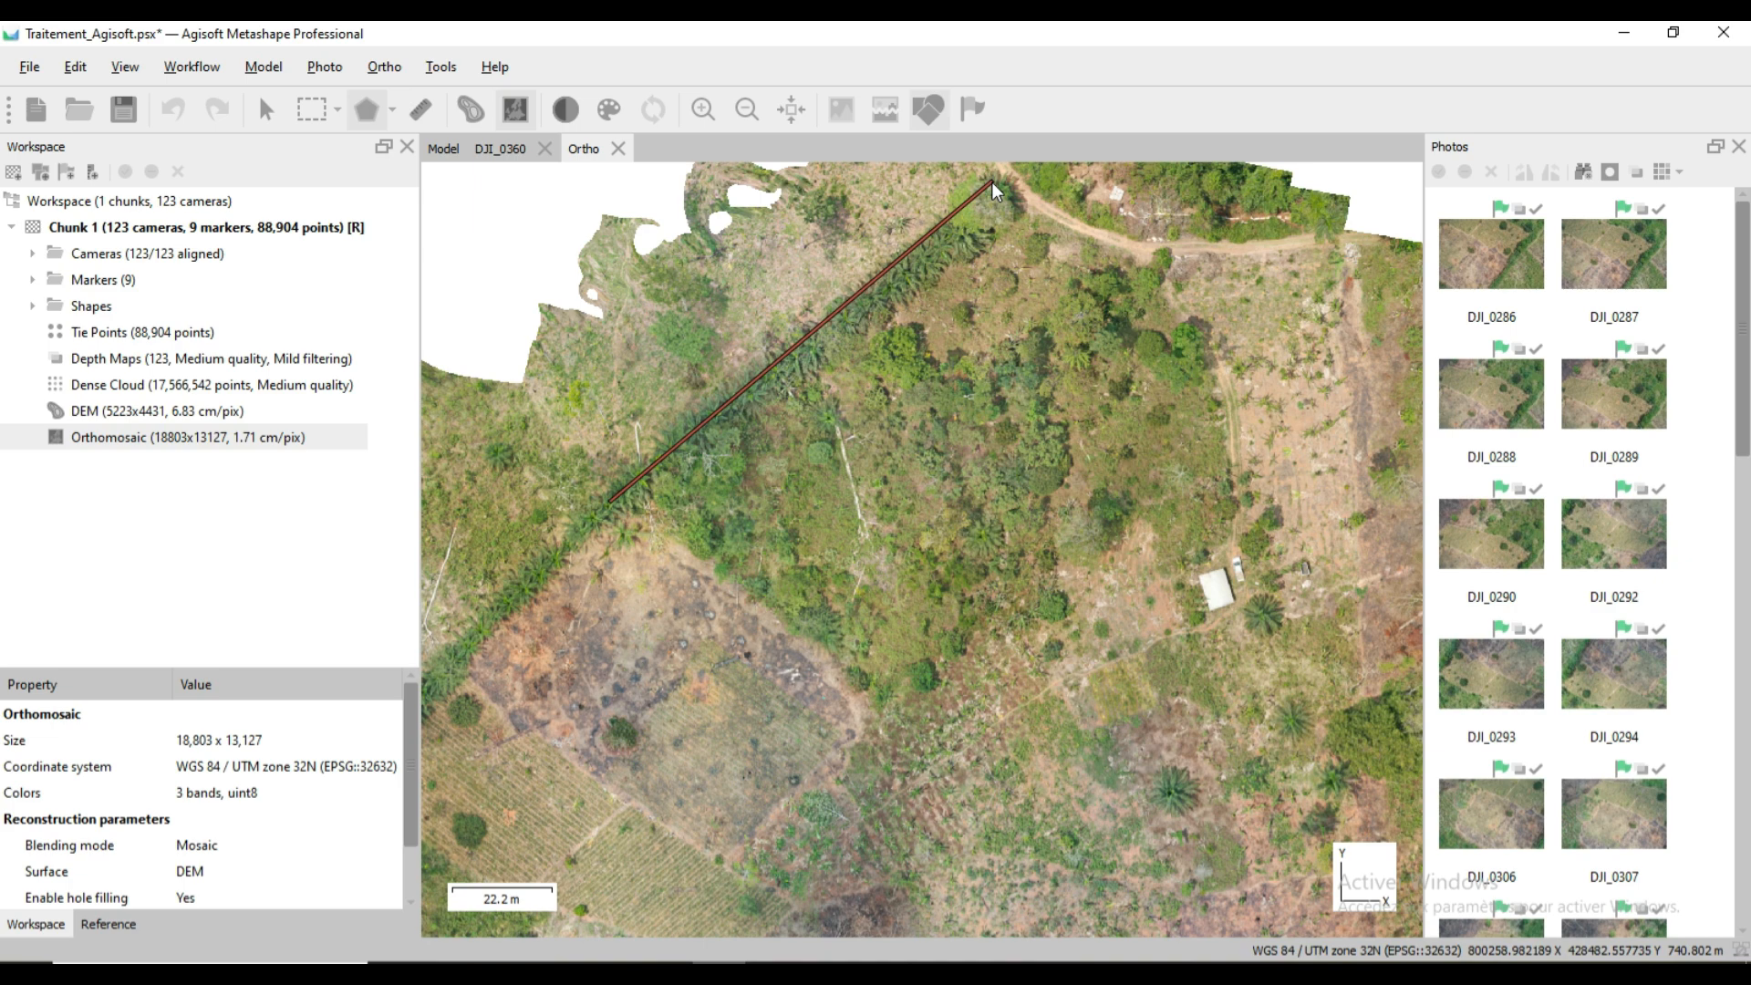
pyautogui.click(993, 182)
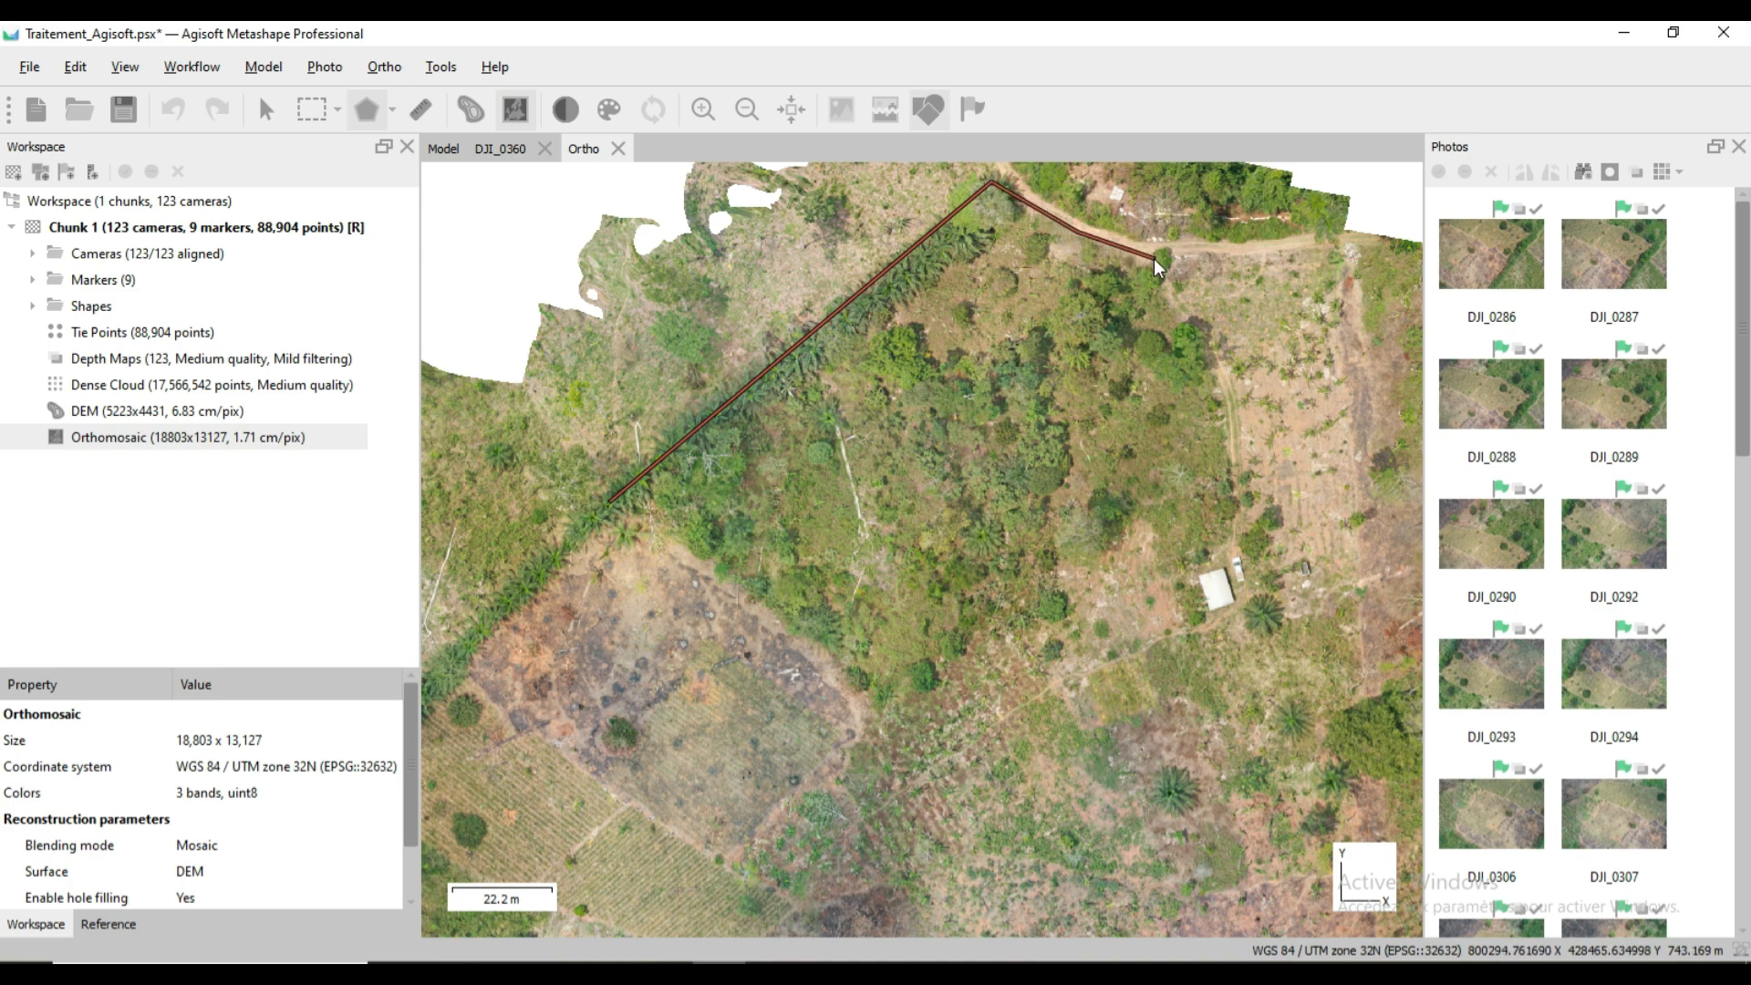
pyautogui.click(1153, 261)
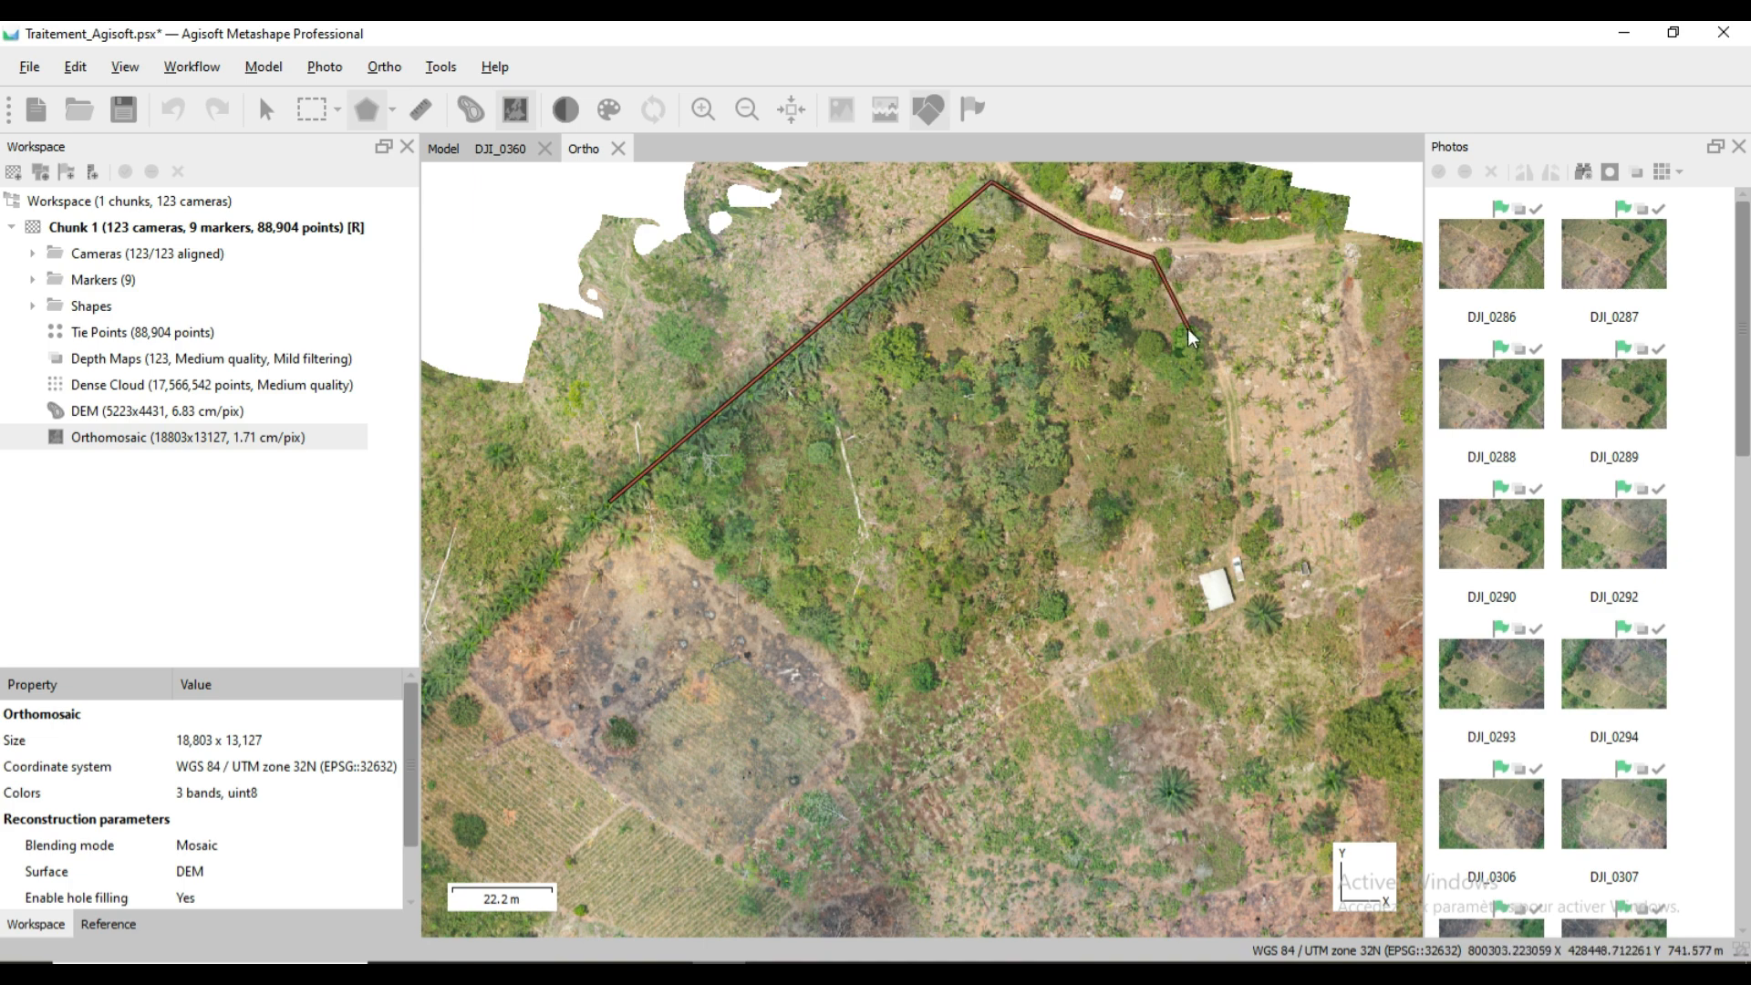
pyautogui.click(1226, 424)
pyautogui.click(1232, 539)
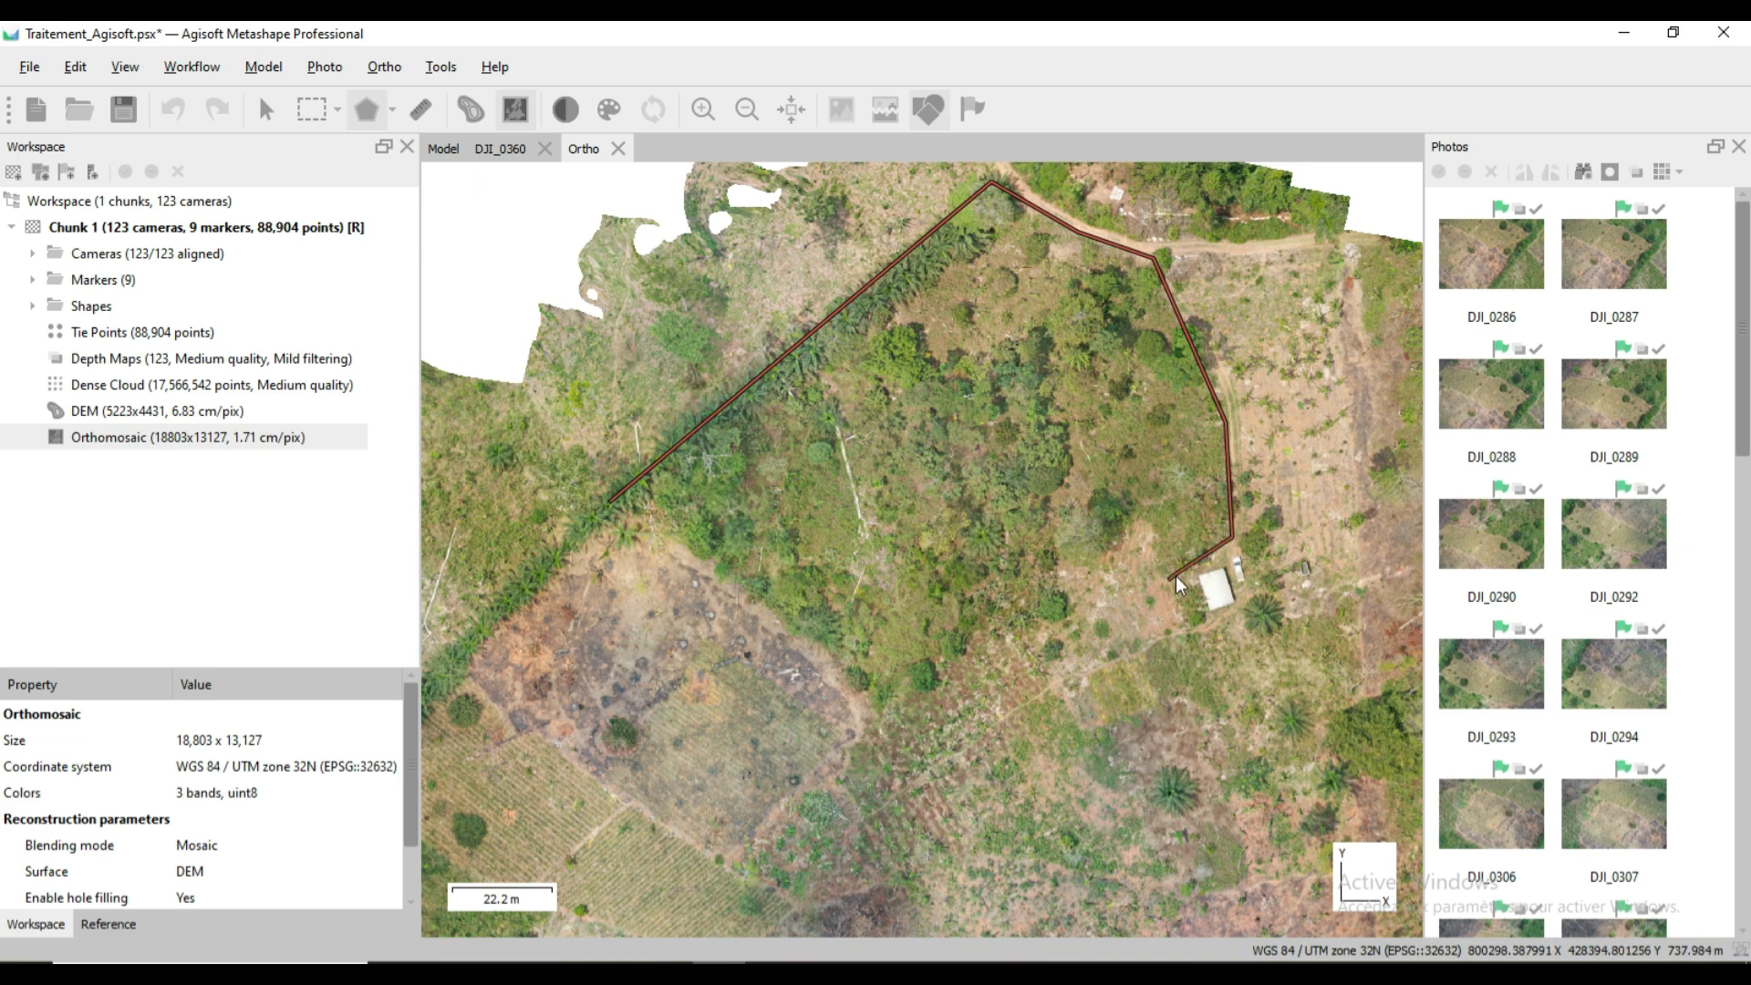
pyautogui.click(1176, 576)
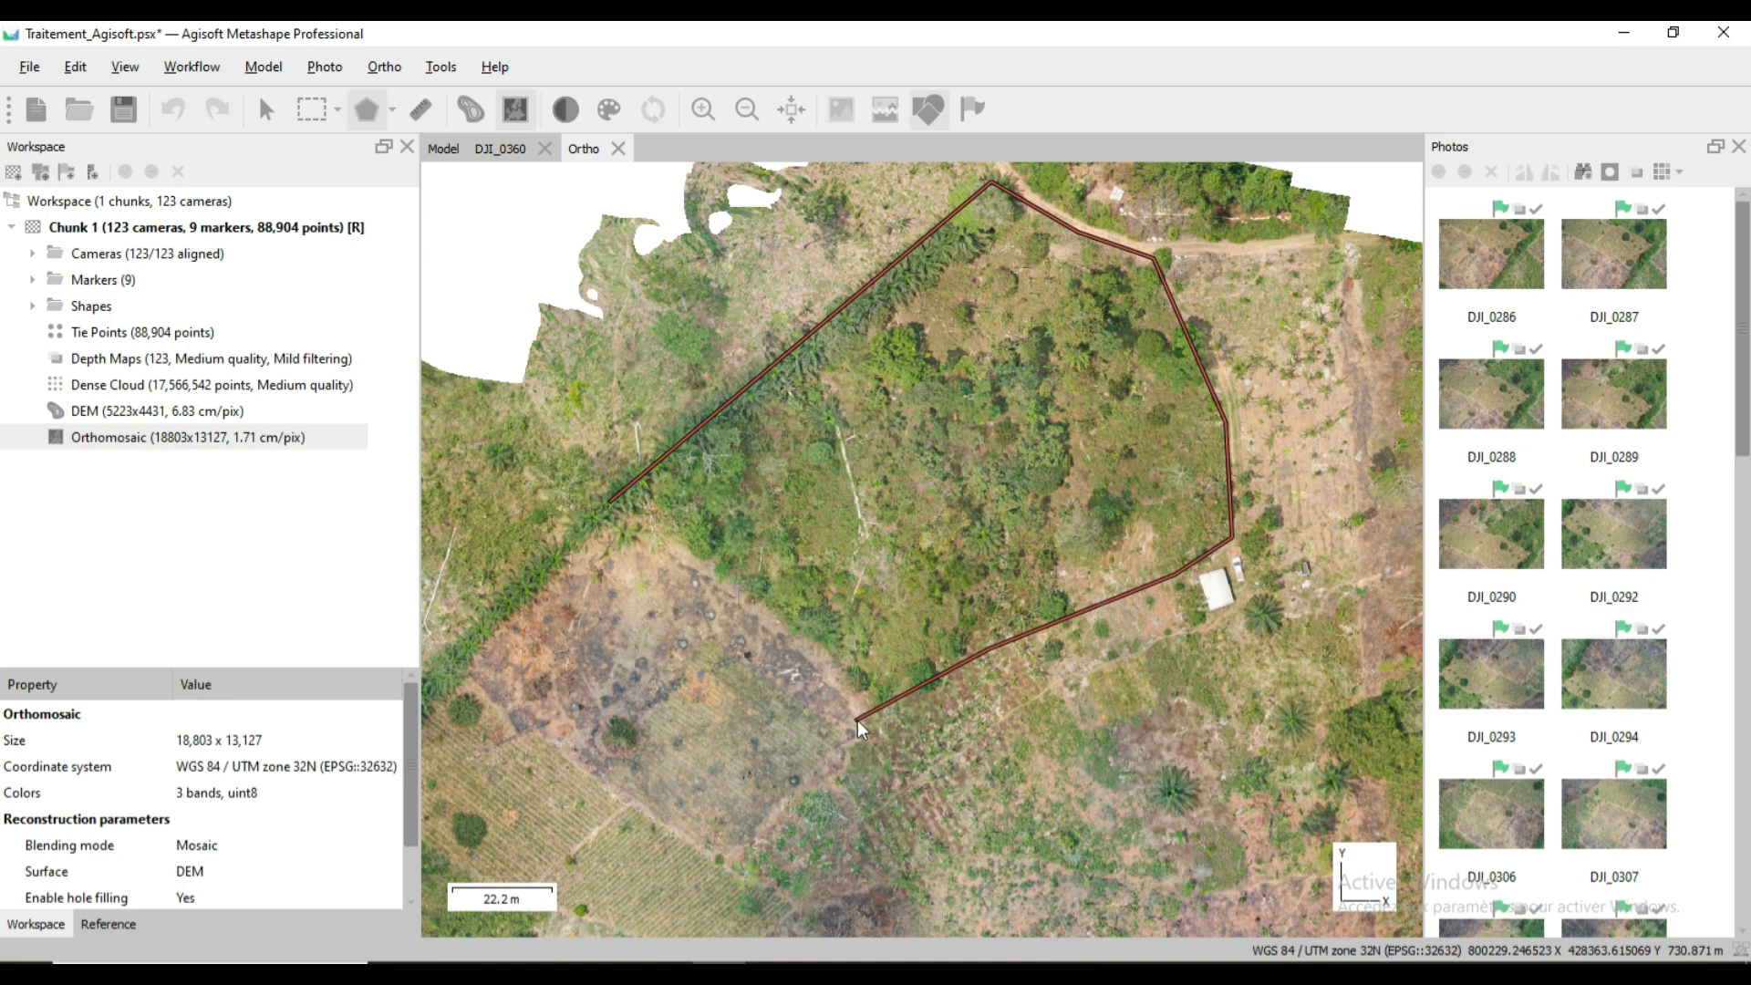
pyautogui.click(775, 603)
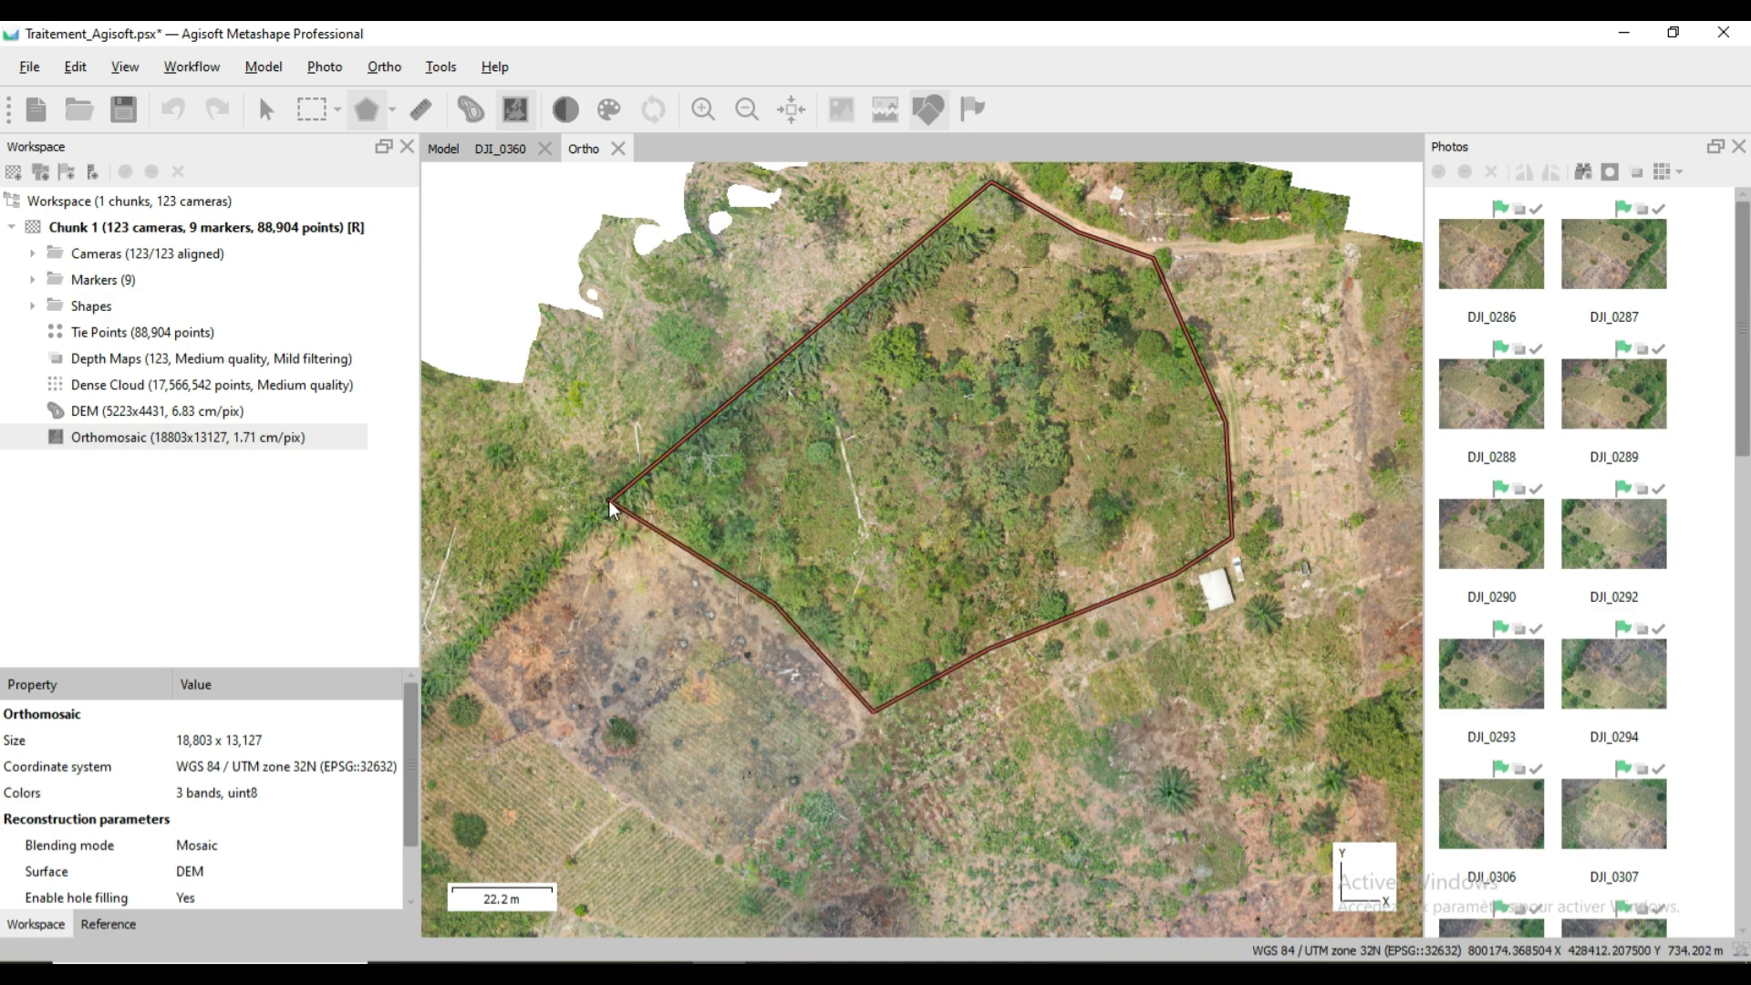
pyautogui.click(613, 503)
# Measure the woodland polygon's planar perimeter and area, and close the measurement.
pyautogui.rightClick(640, 521)
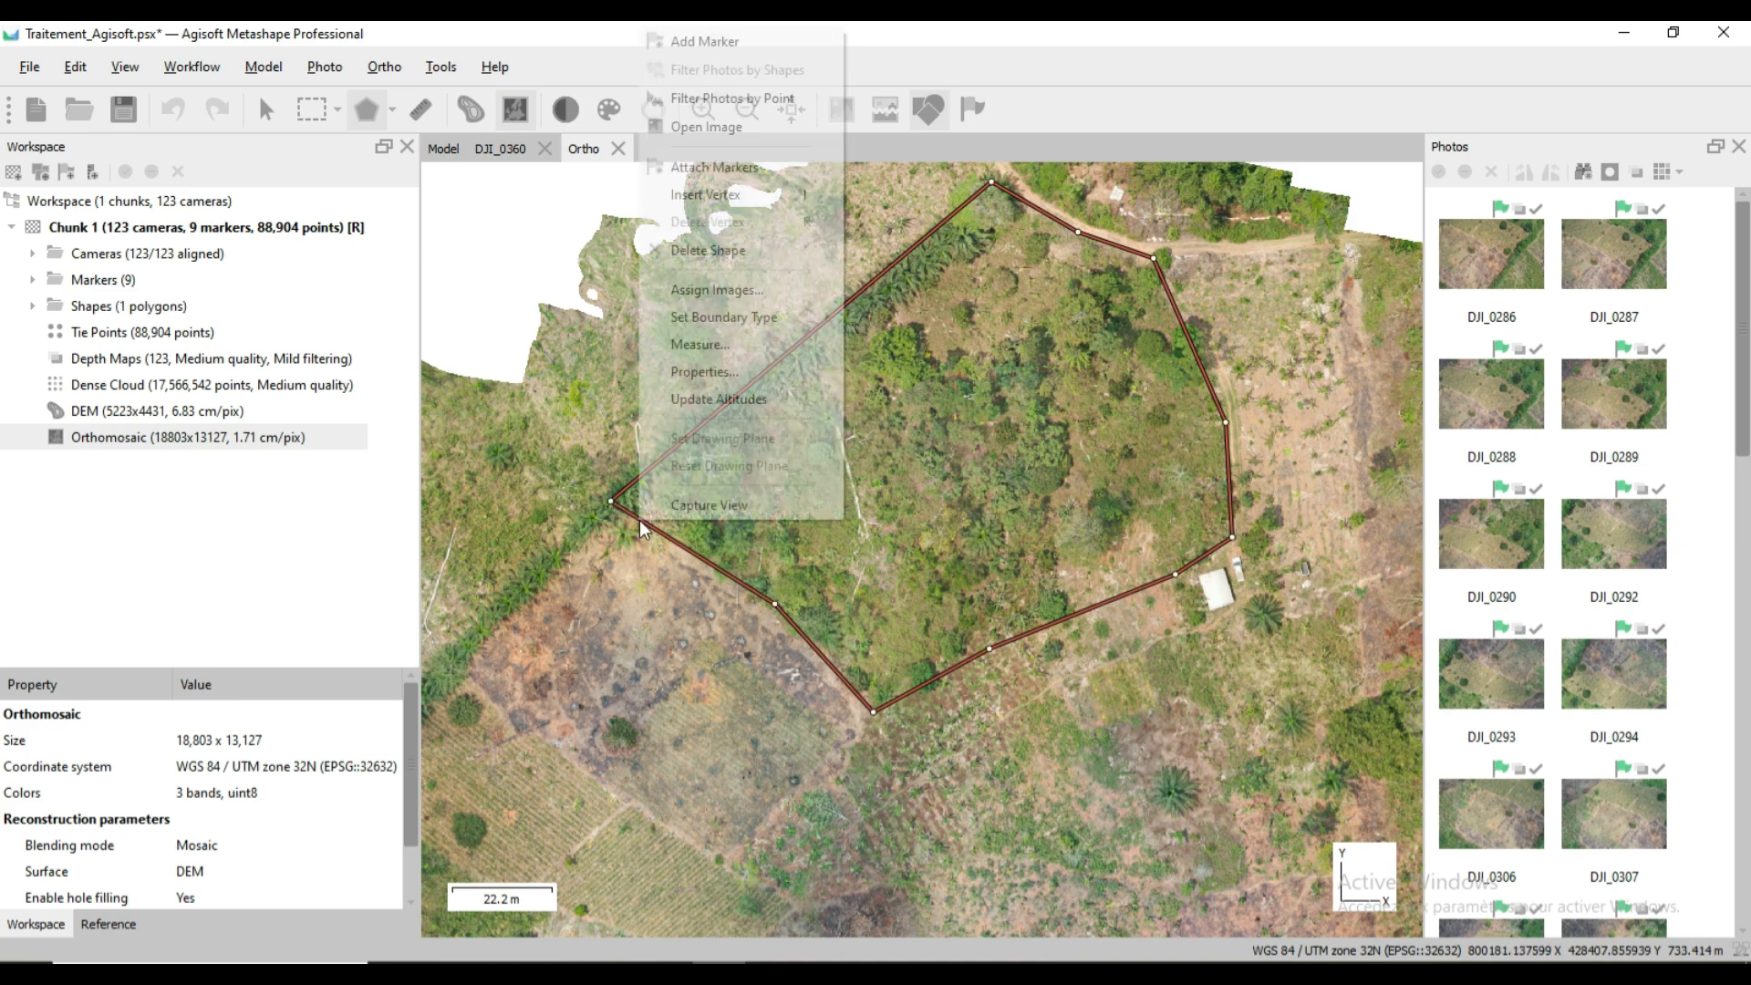
pyautogui.click(716, 344)
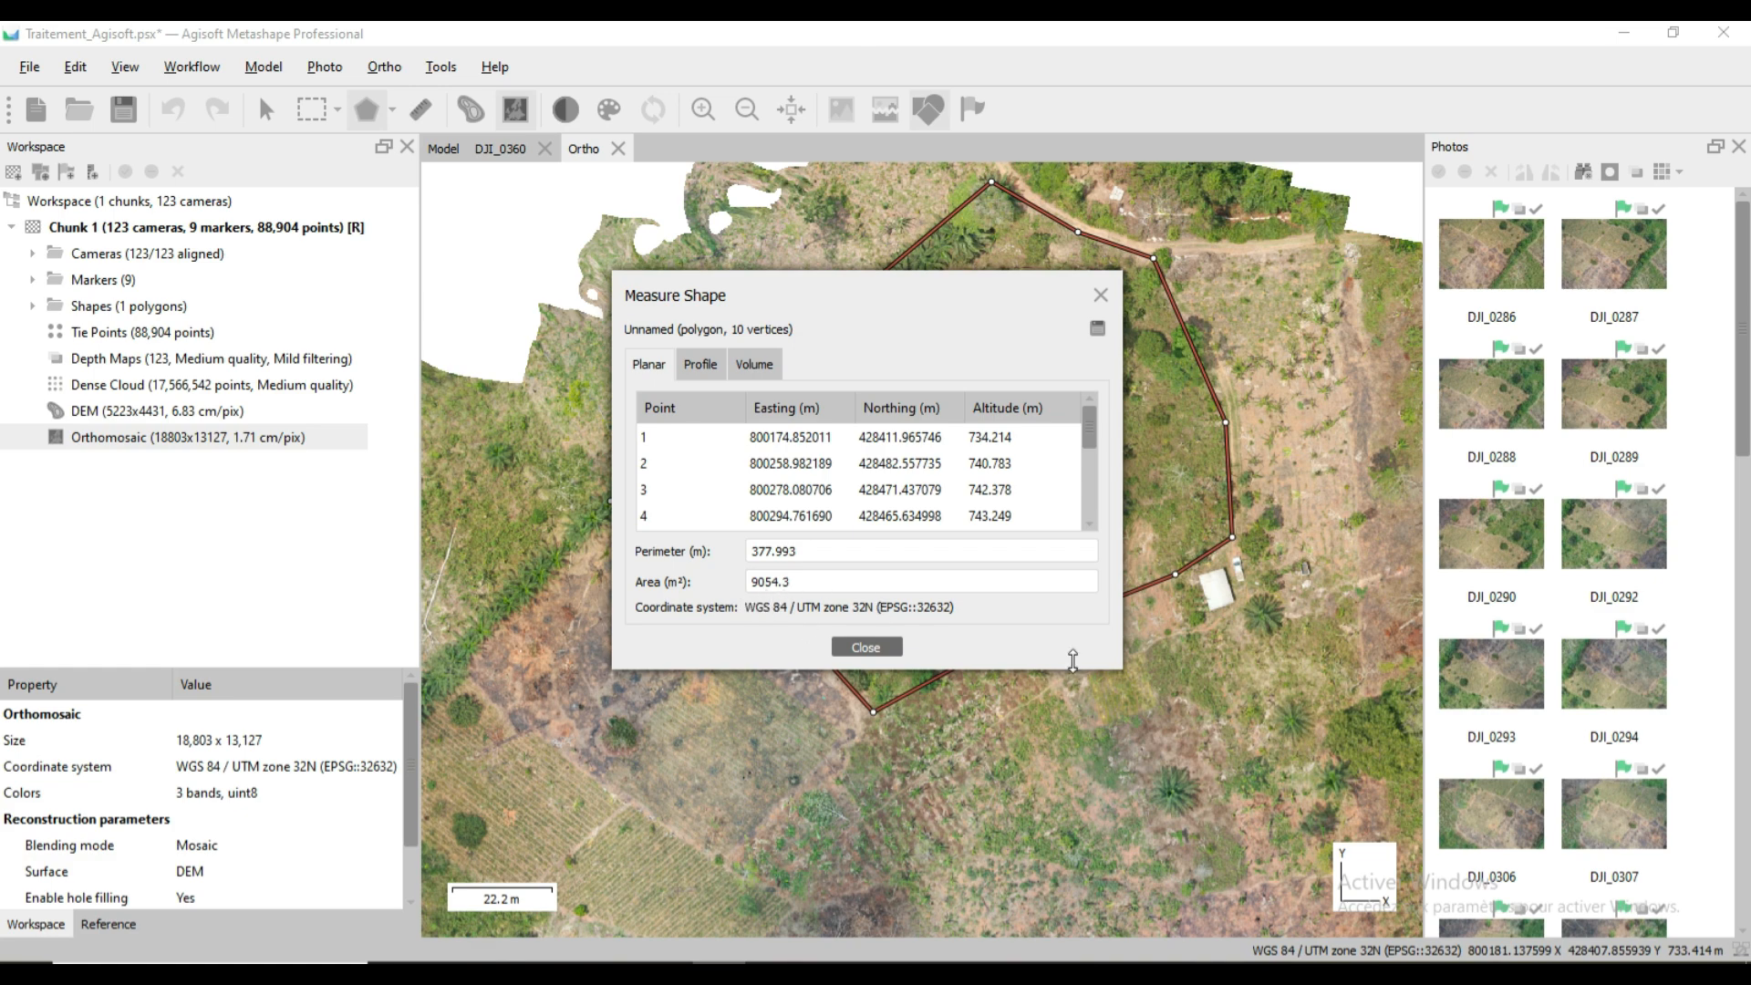
pyautogui.click(1102, 295)
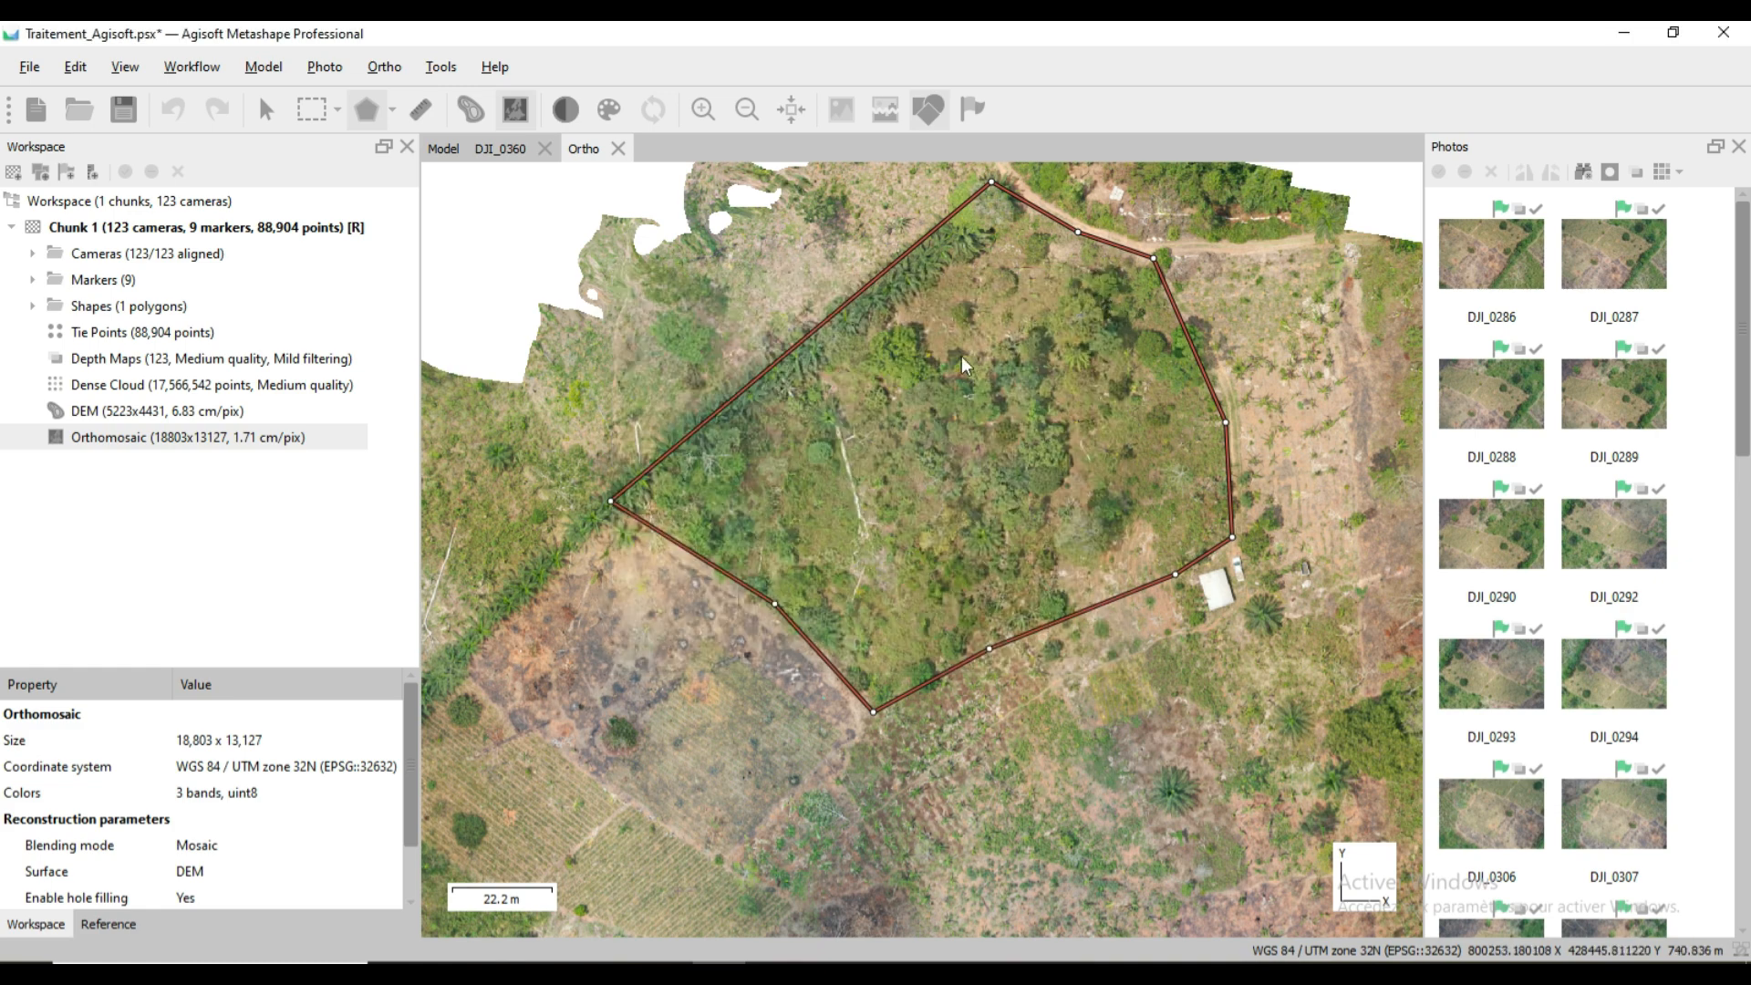
# Delete the polygon around the woodland.
pyautogui.scroll(-1, 945, 419)
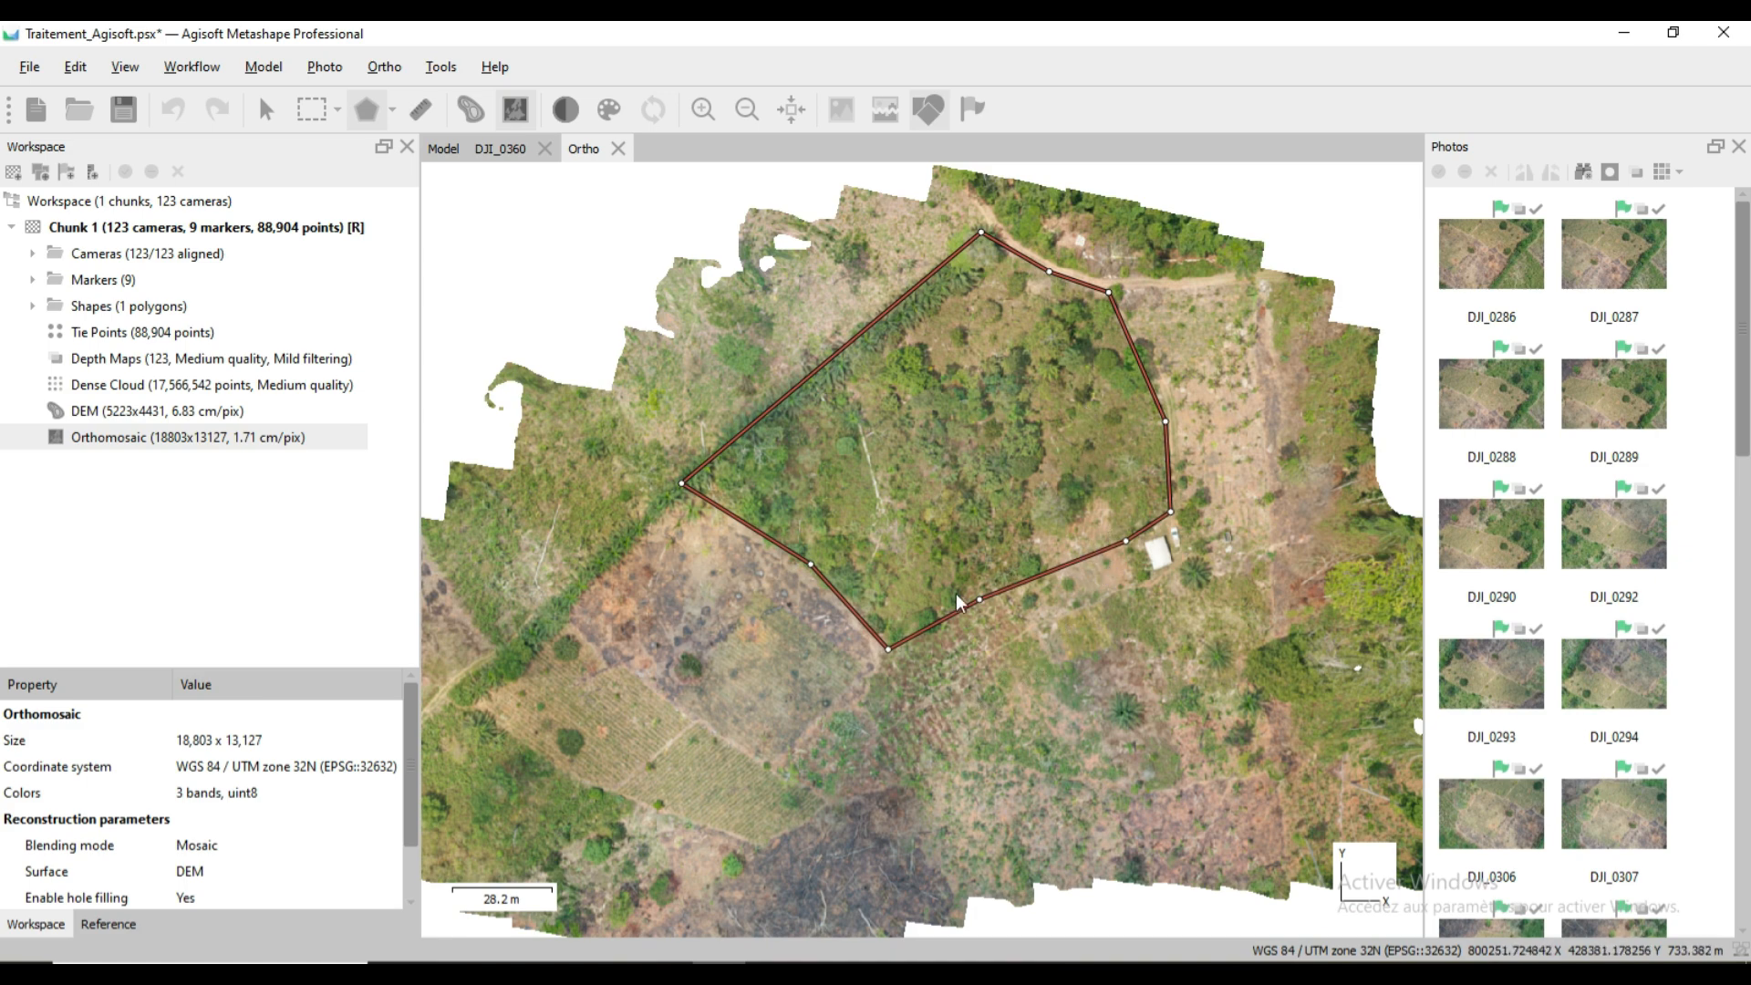
pyautogui.rightClick(779, 550)
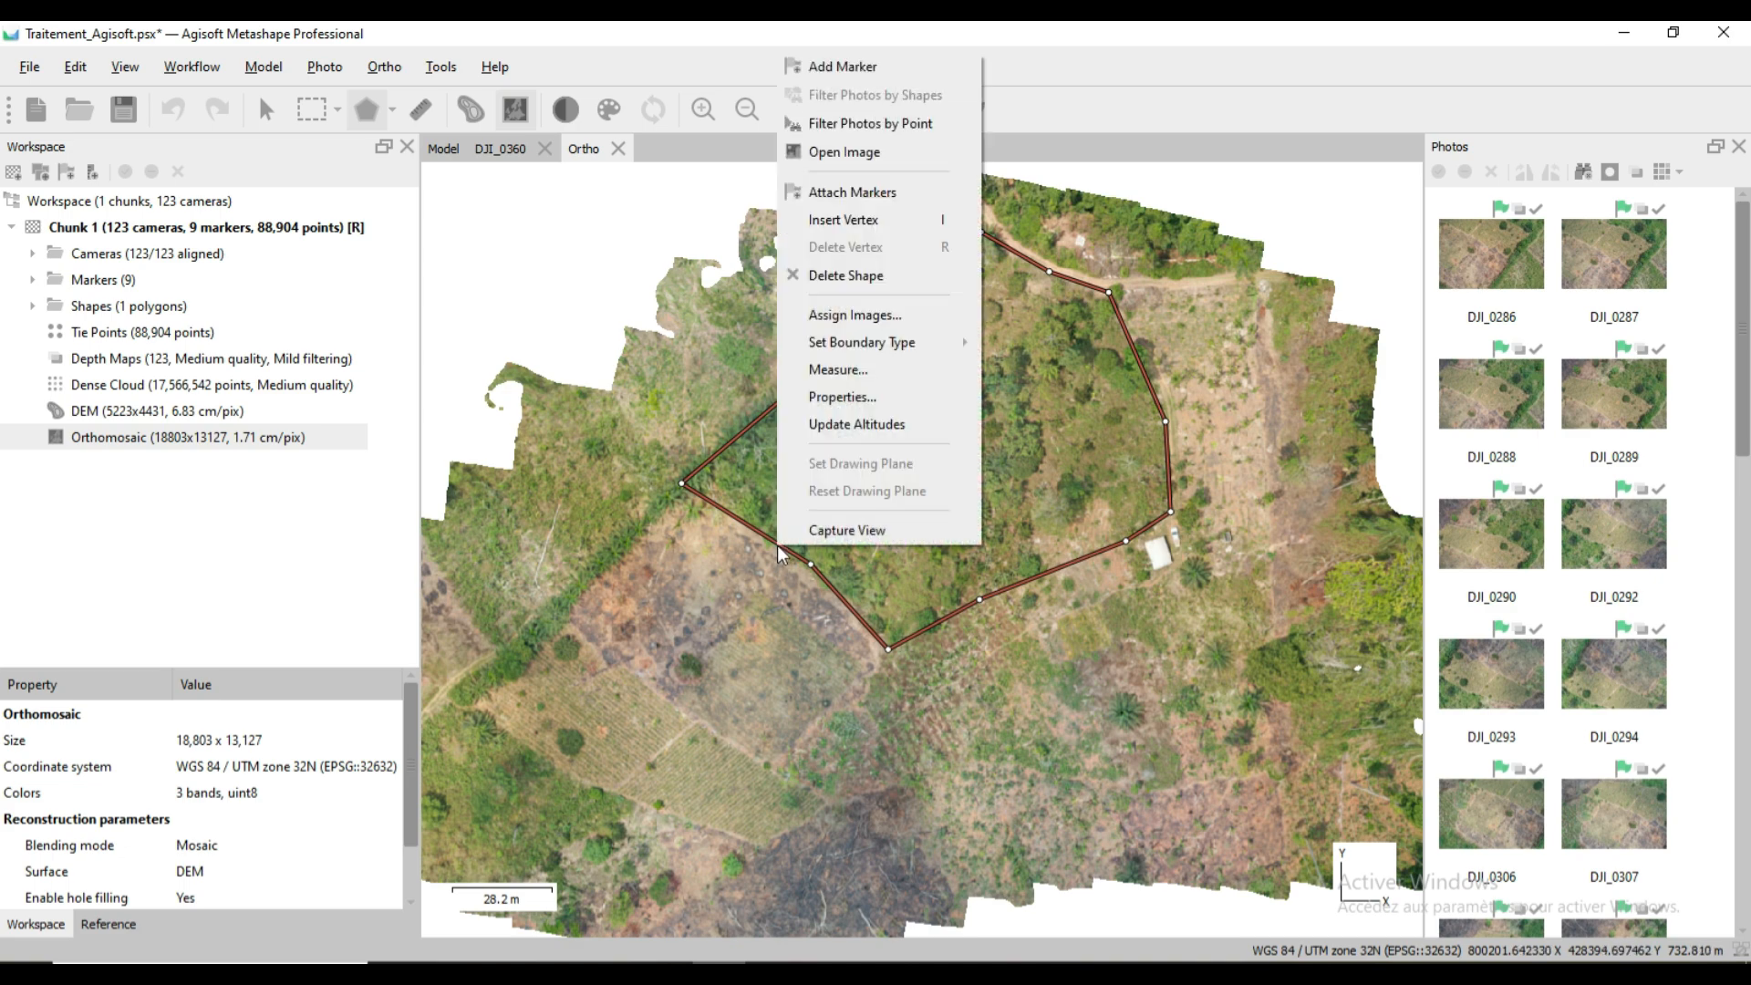
pyautogui.click(849, 276)
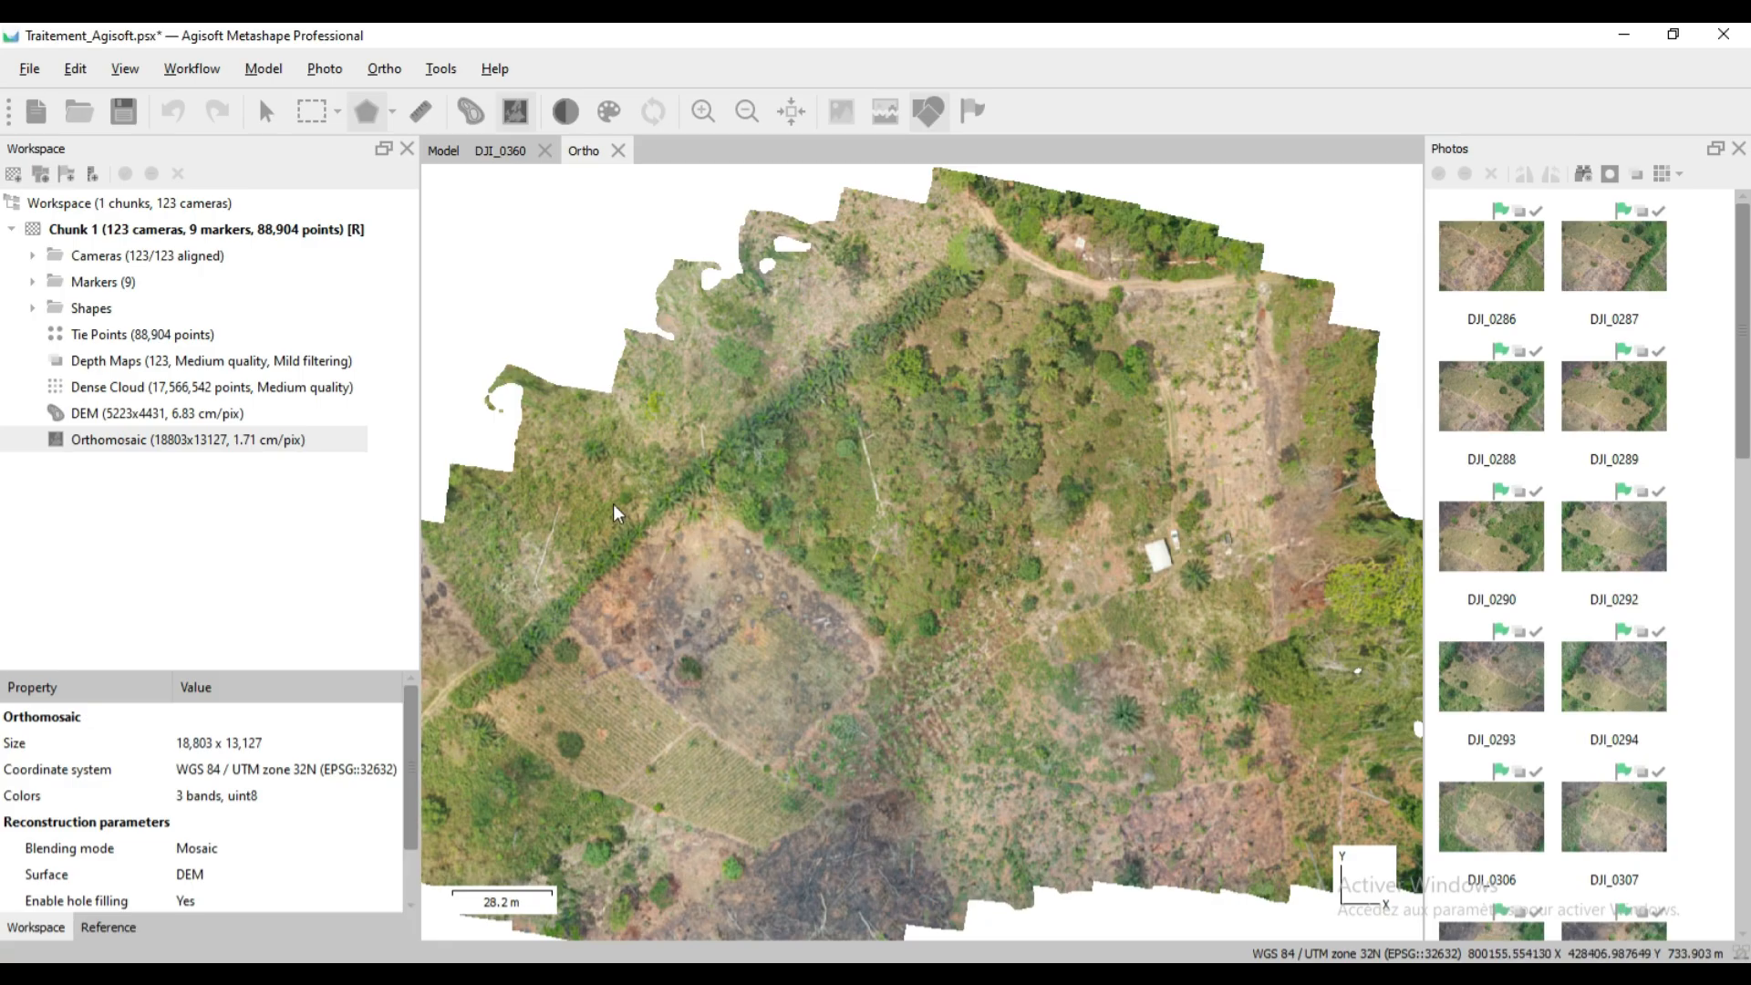
pyautogui.scroll(-3, 613, 504)
pyautogui.scroll(5, 568, 655)
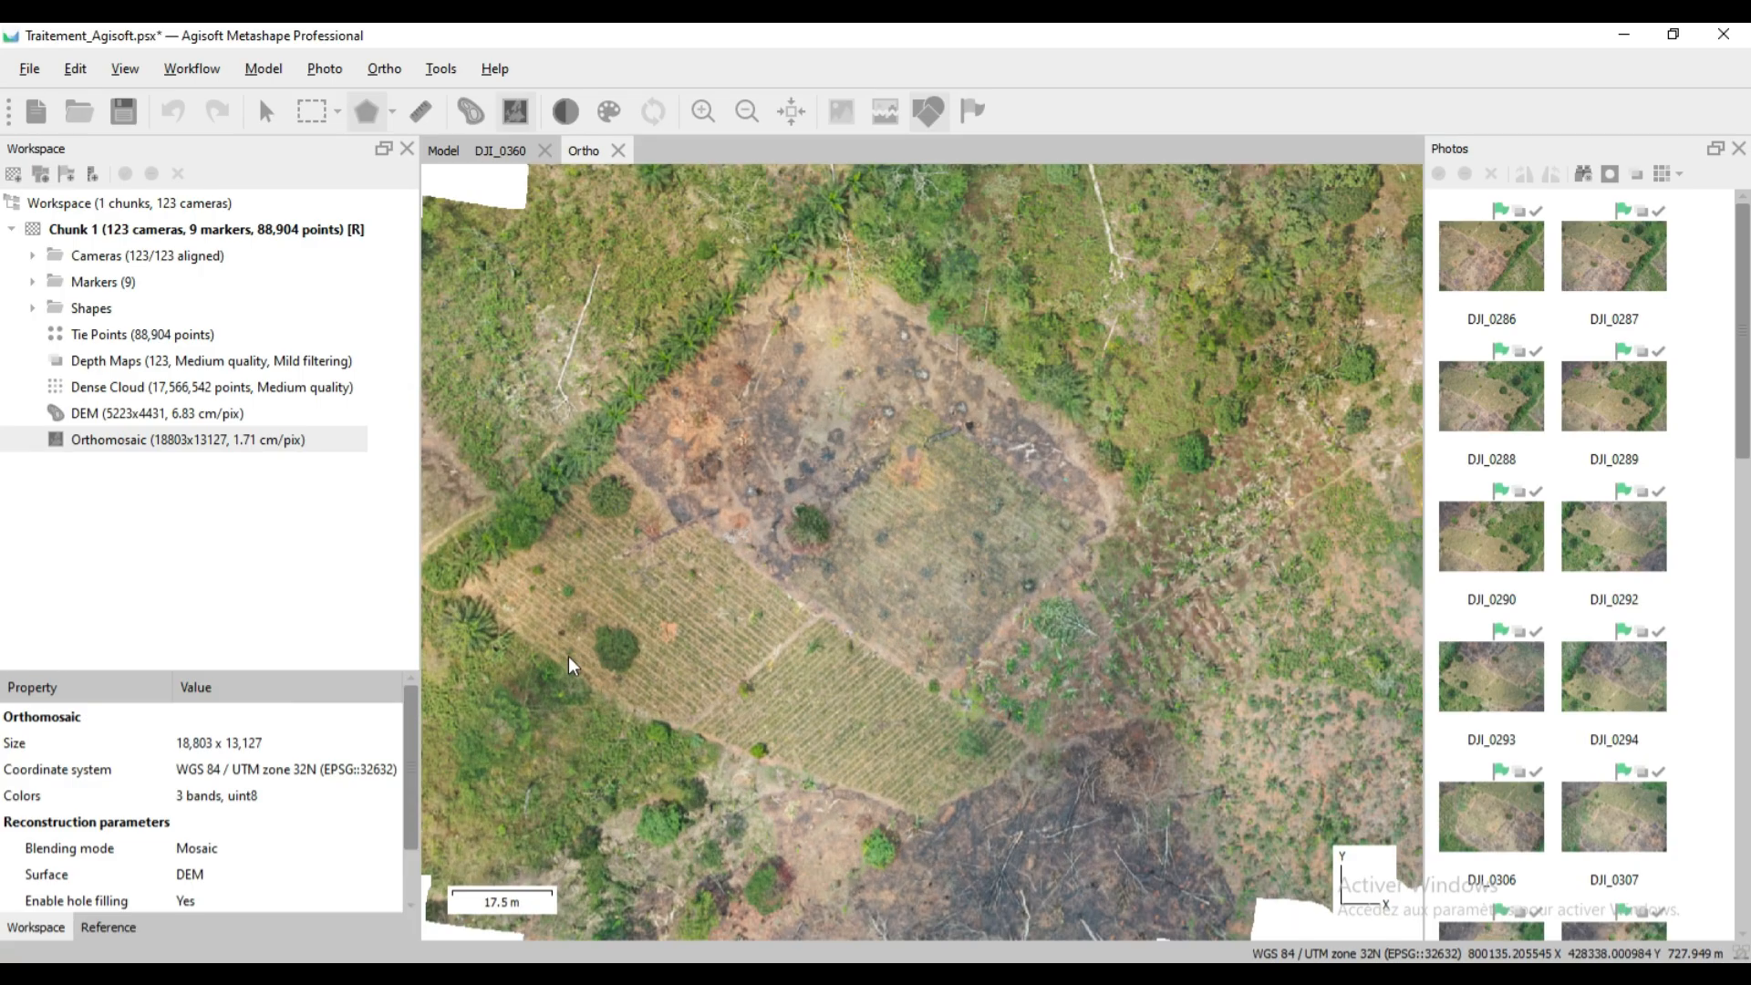
pyautogui.scroll(-4, 640, 511)
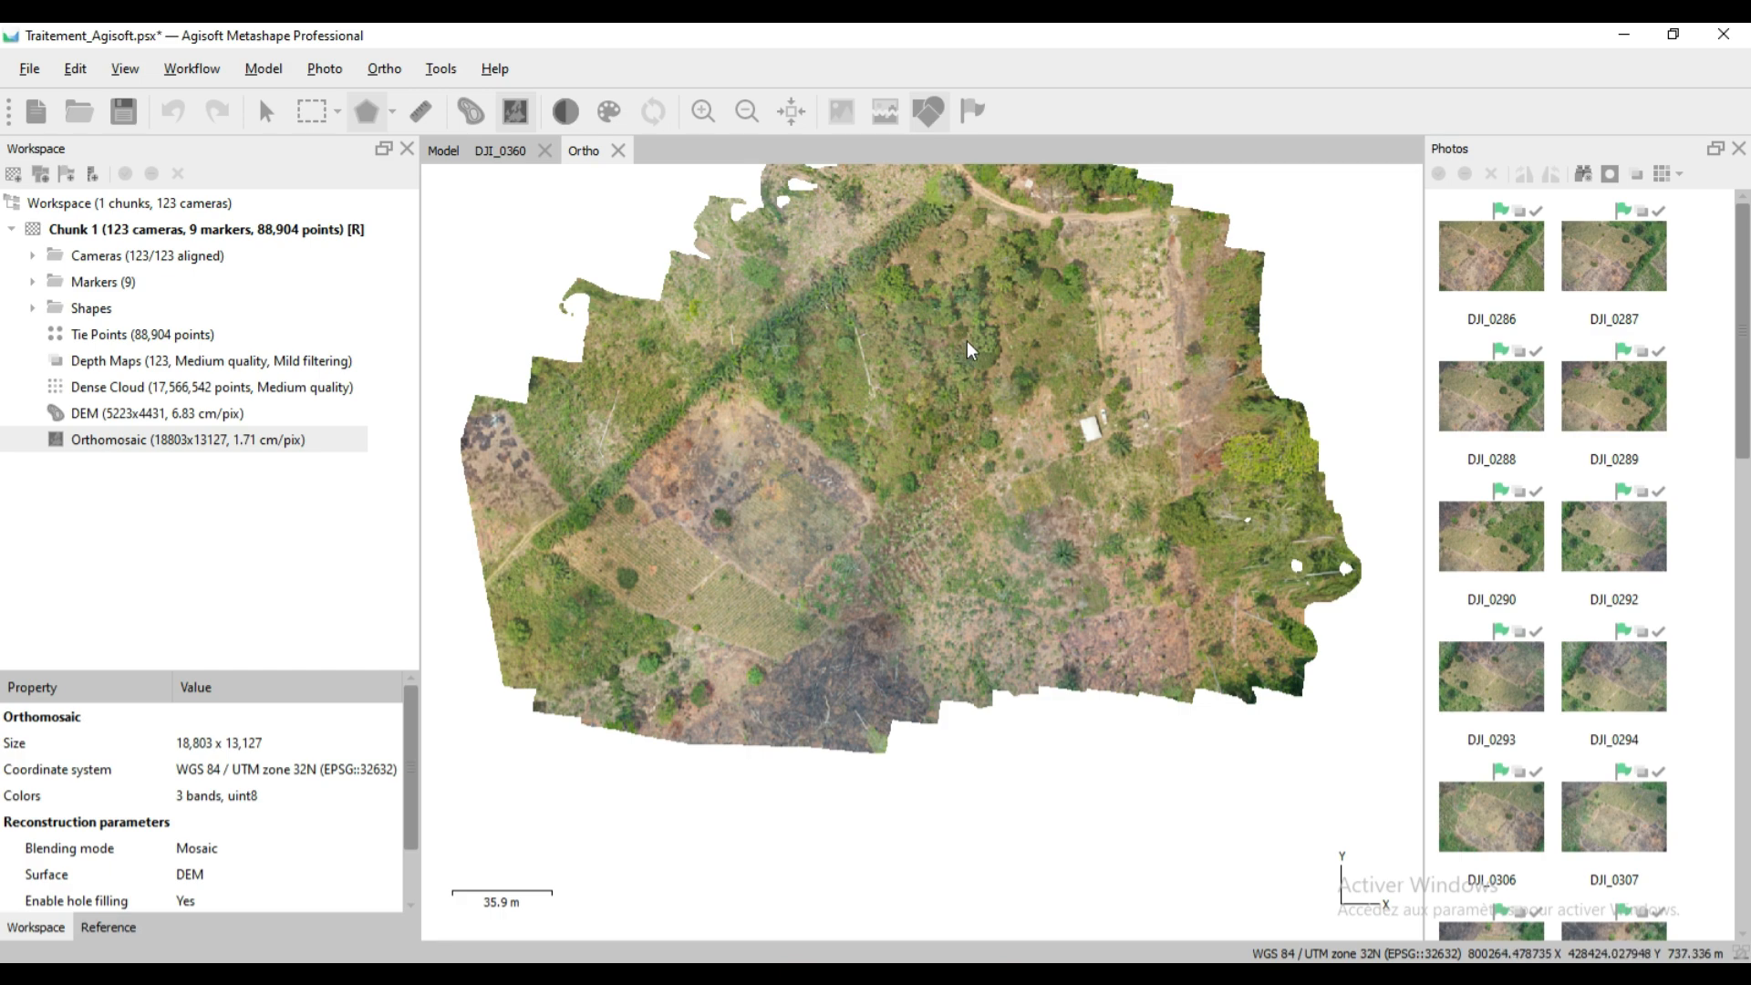
pyautogui.scroll(4, 604, 549)
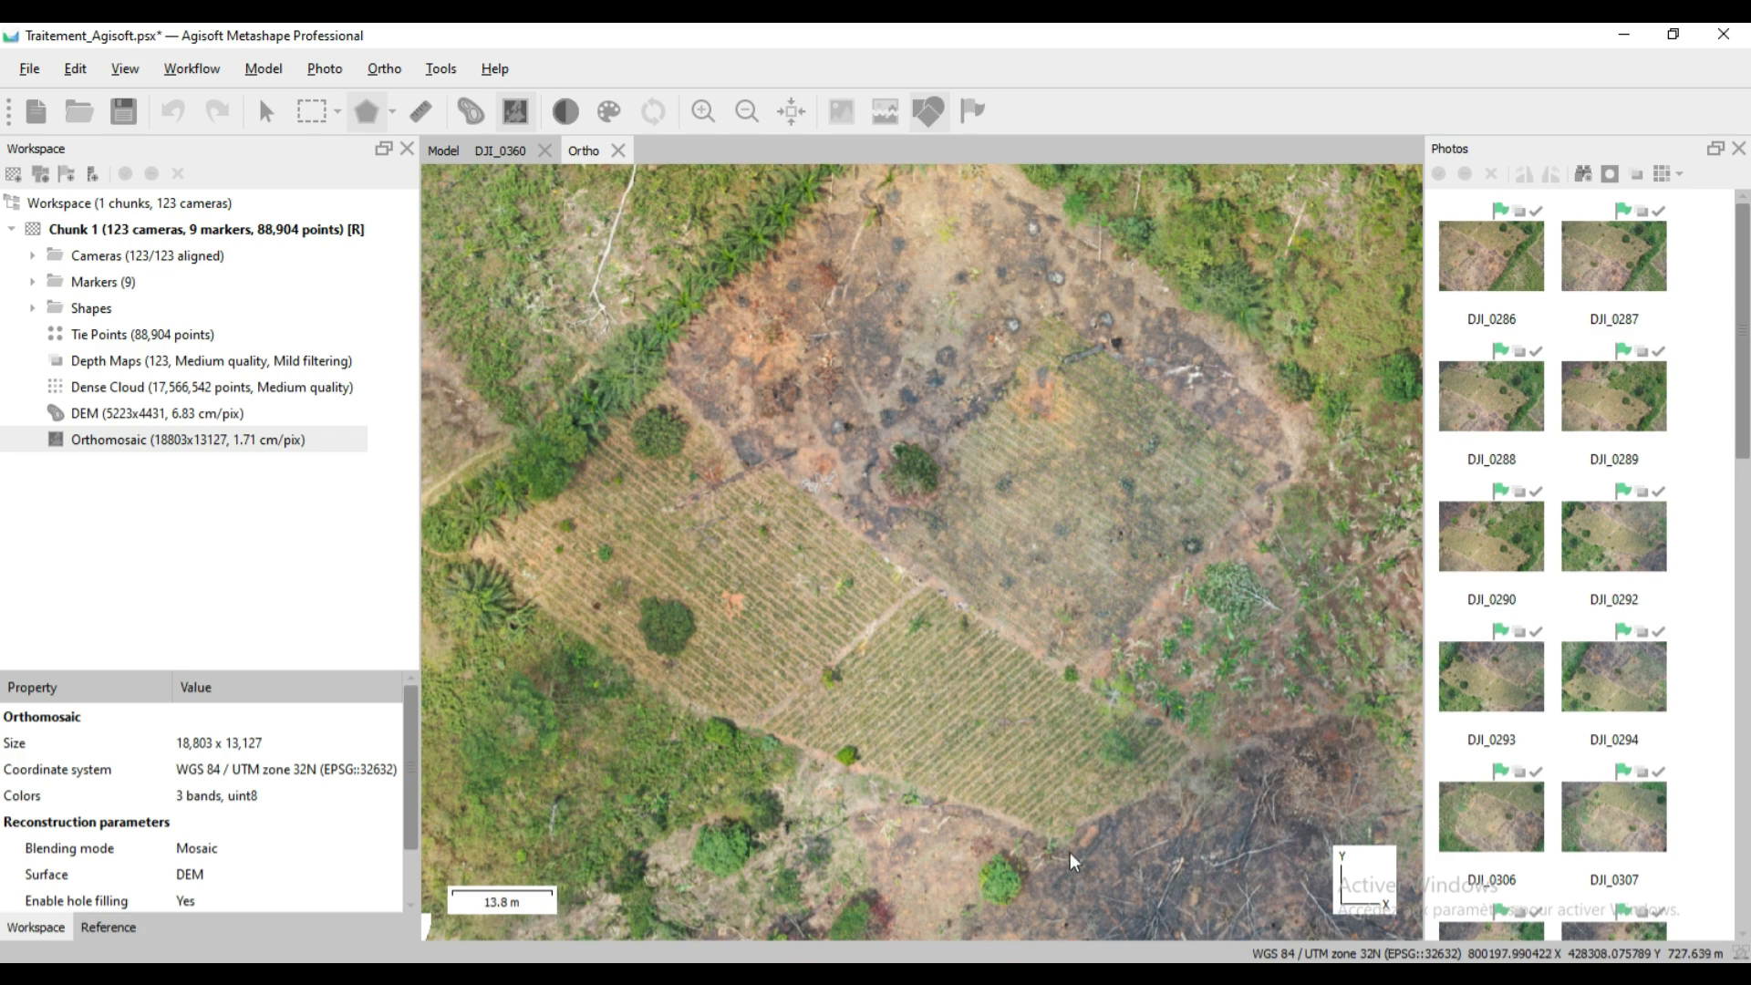
pyautogui.scroll(-2, 466, 533)
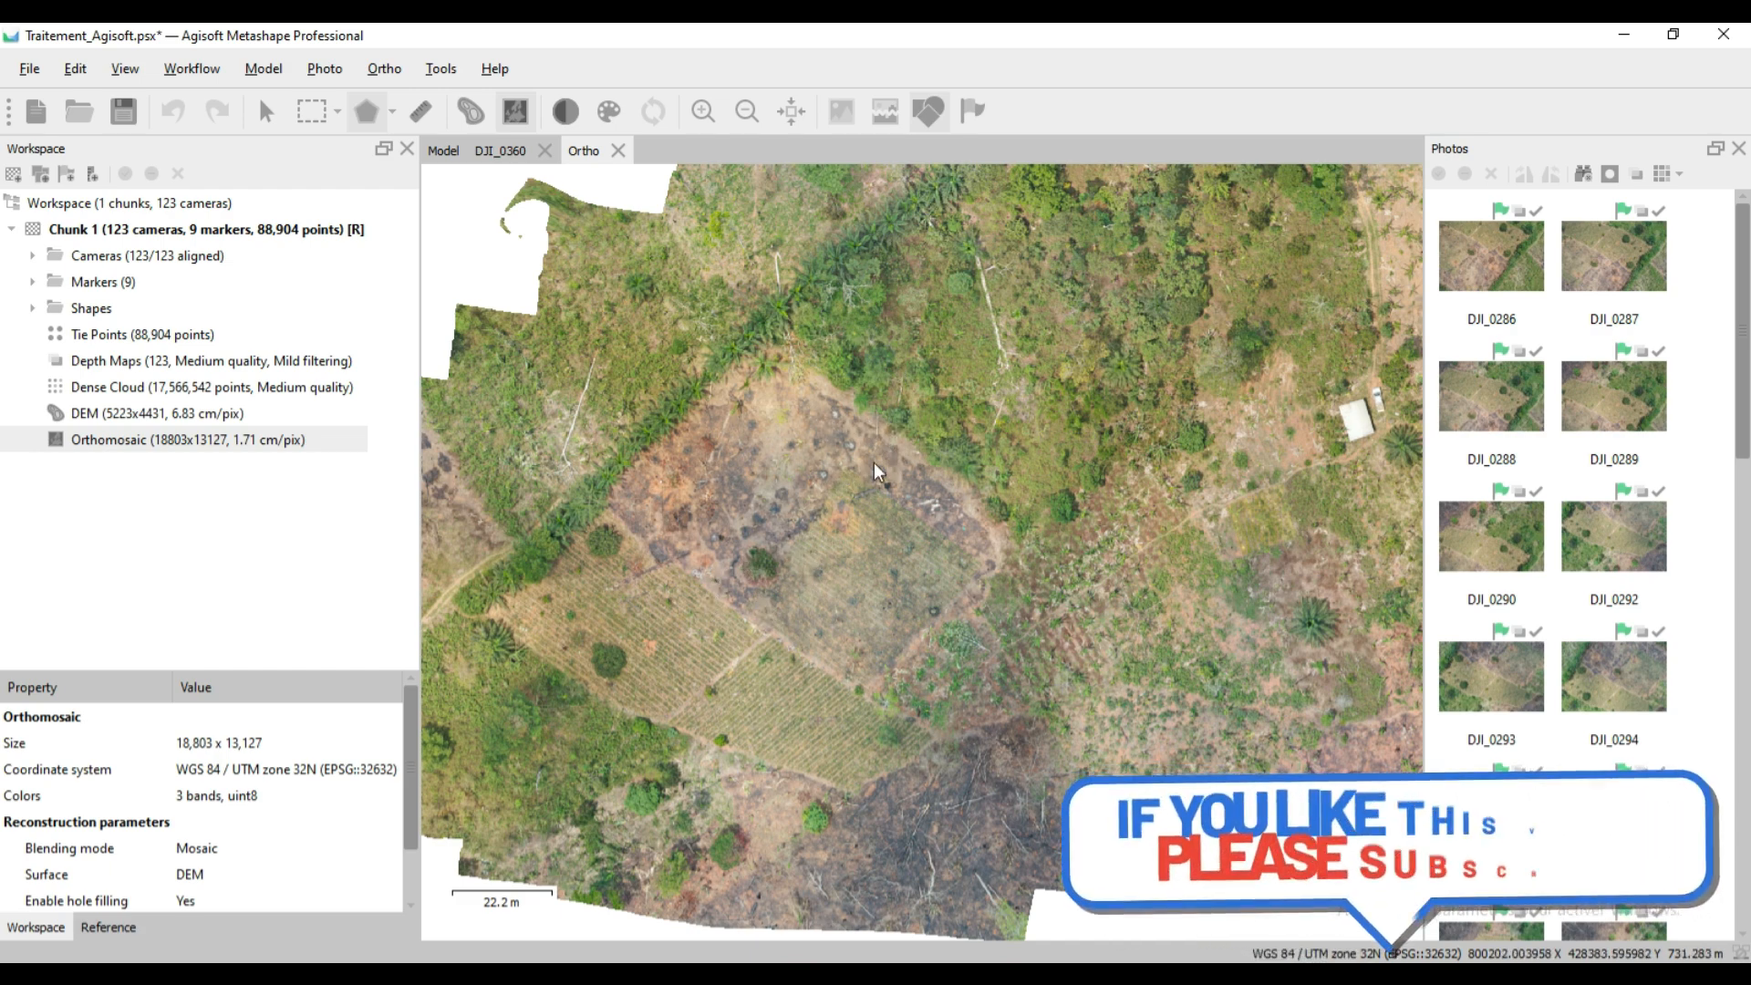
pyautogui.moveTo(1082, 393); pyautogui.dragTo(765, 713)
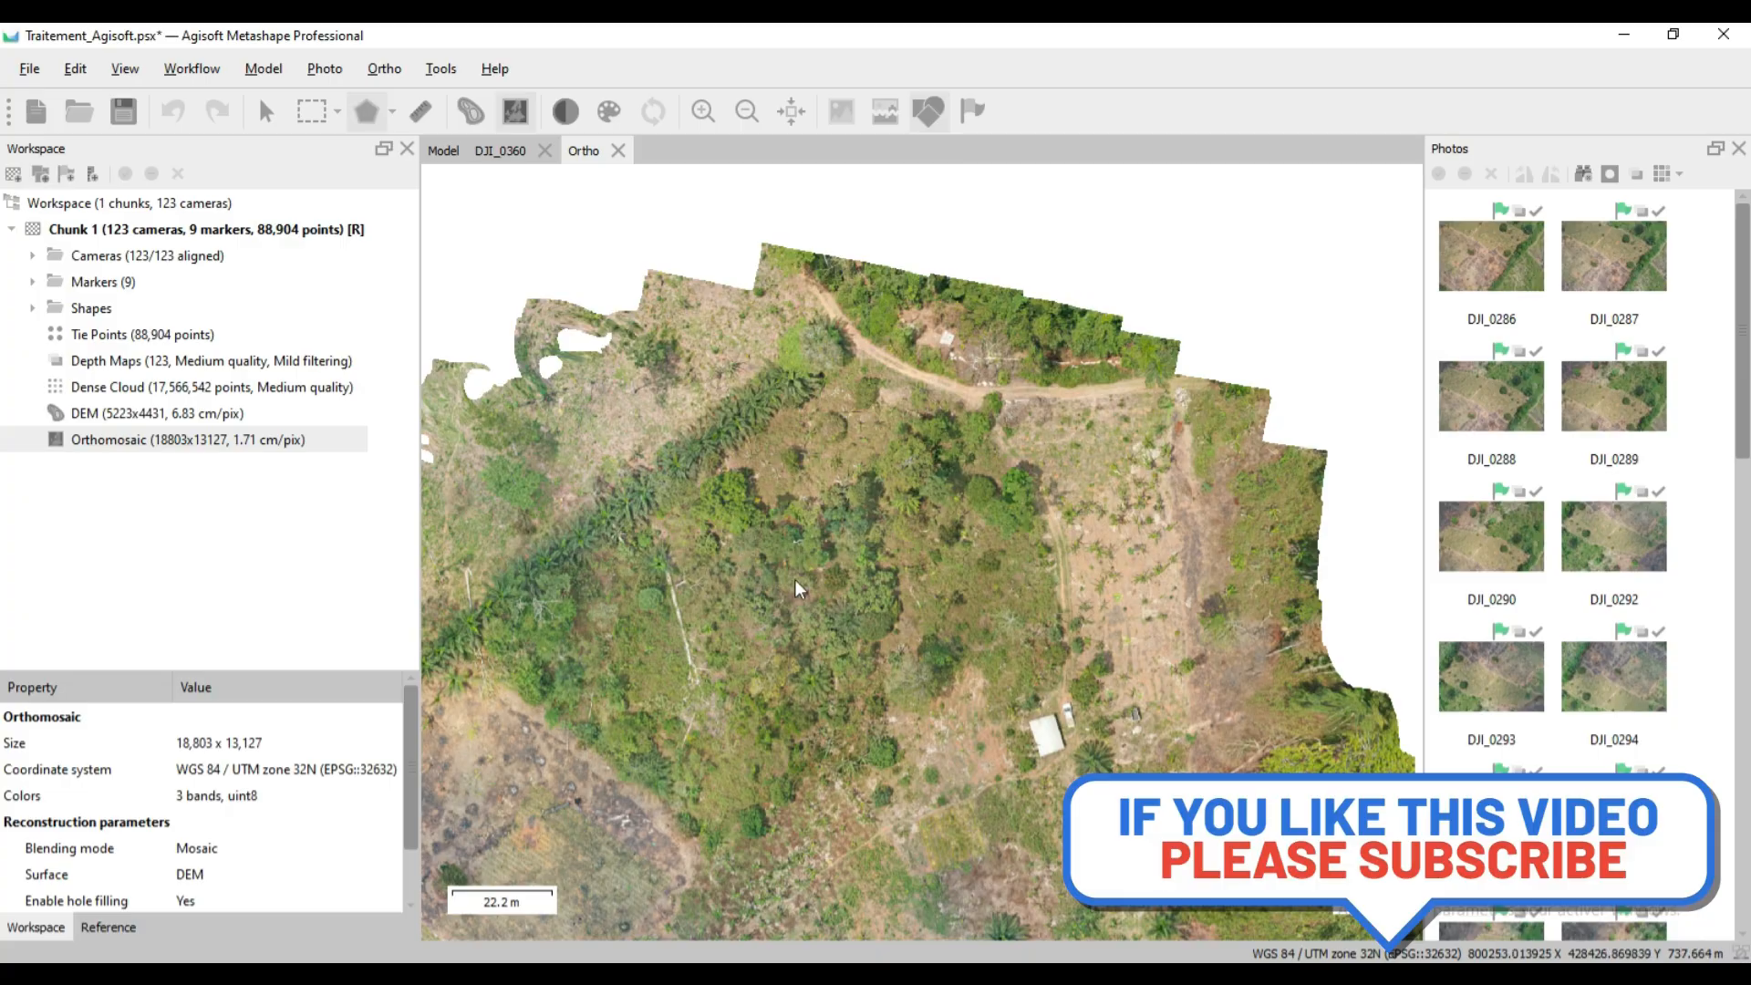
pyautogui.moveTo(804, 612); pyautogui.dragTo(789, 440)
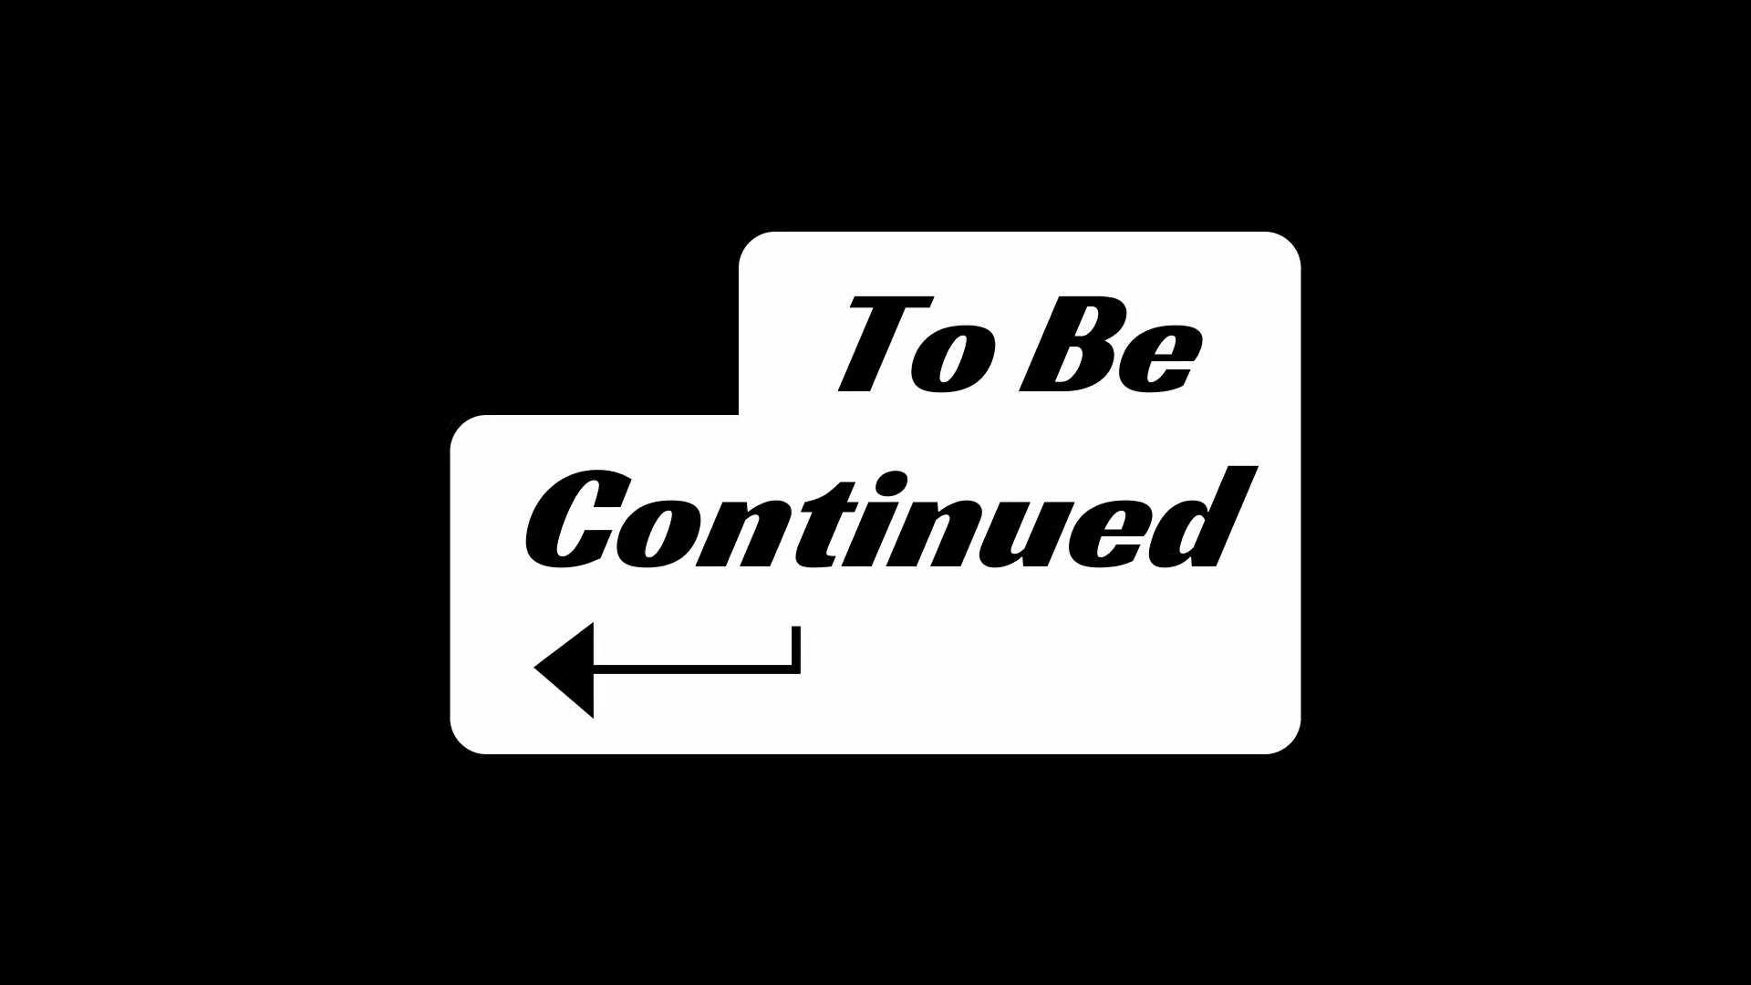